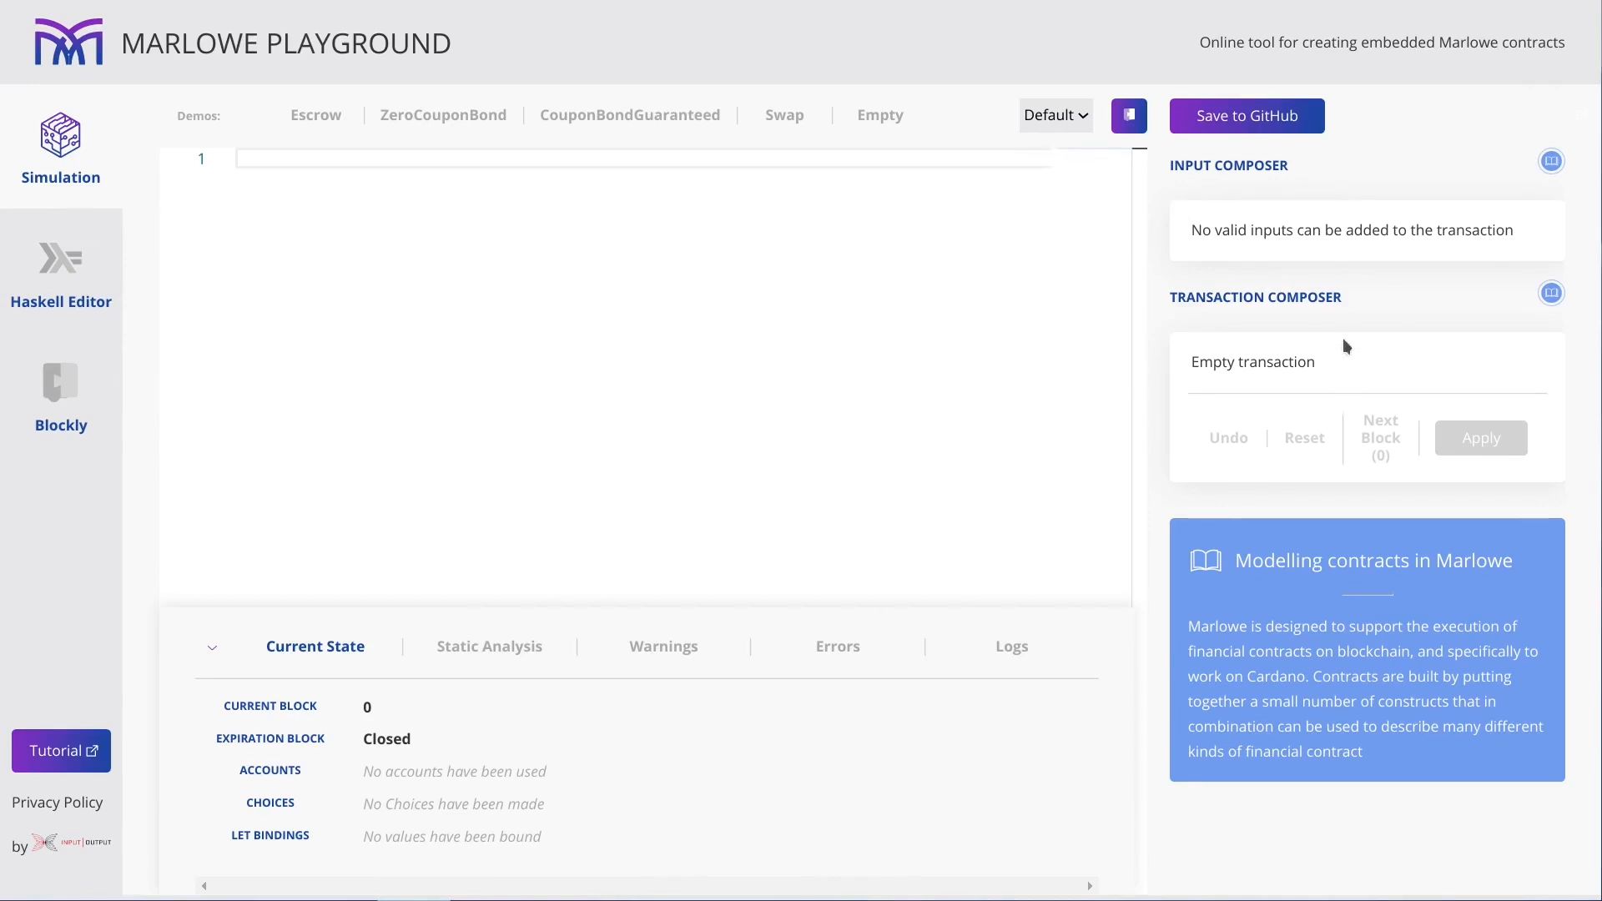
Load the Escrow example and review its Static Analysis, Warnings, Errors and Logs panels, glancing at the Tutorial.
{"action": "left_click", "coordinate": [314, 126]}
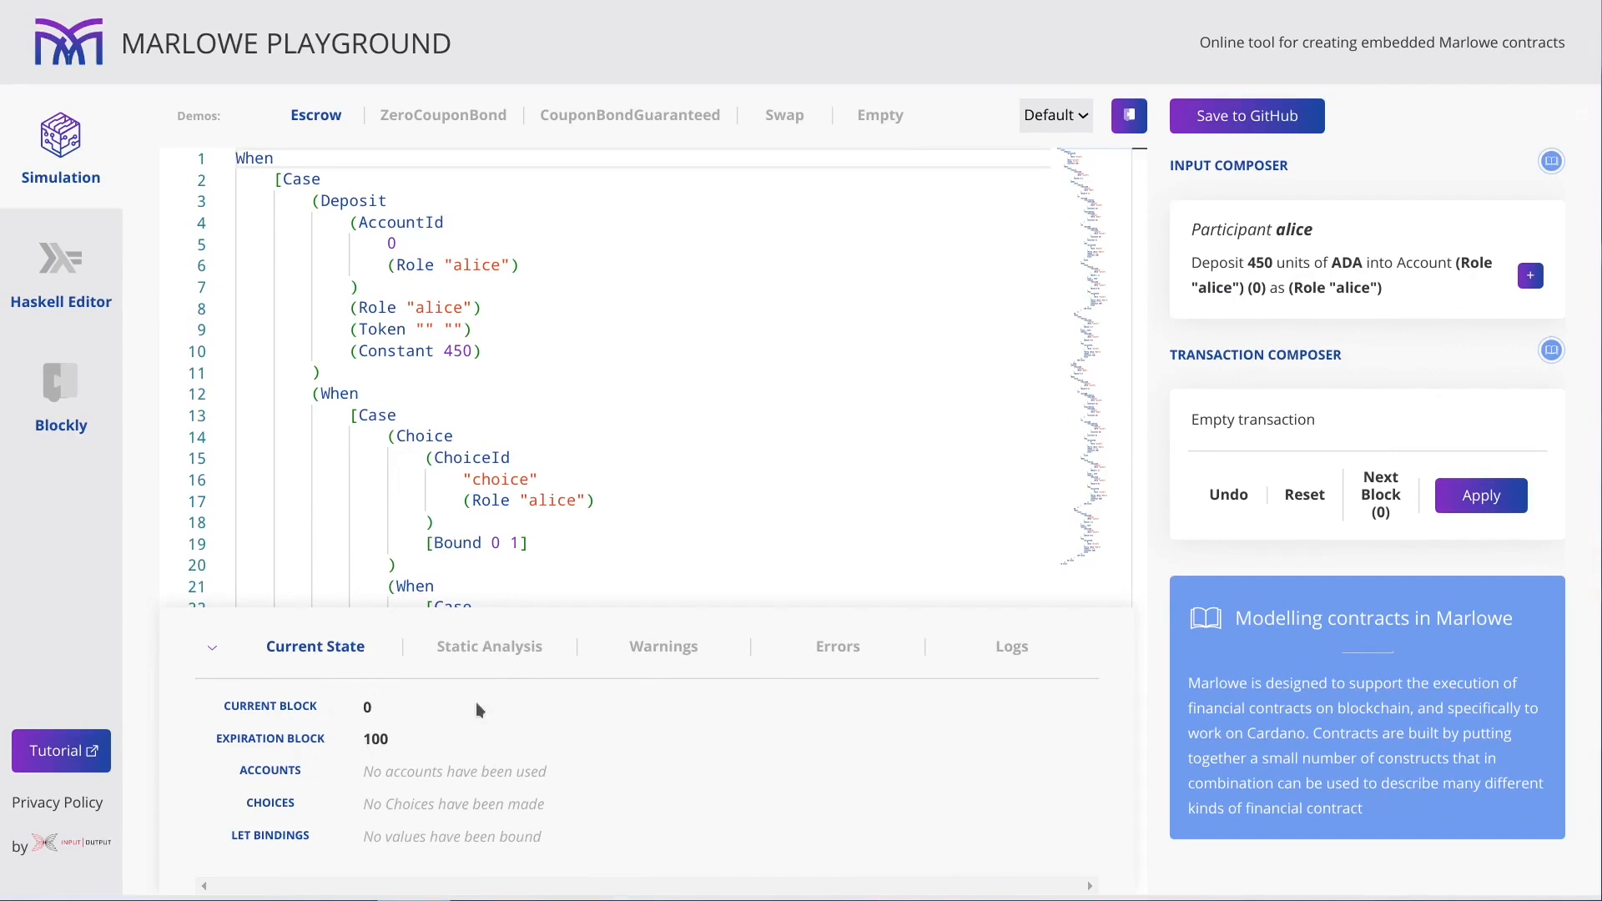
{"action": "left_click", "coordinate": [500, 652]}
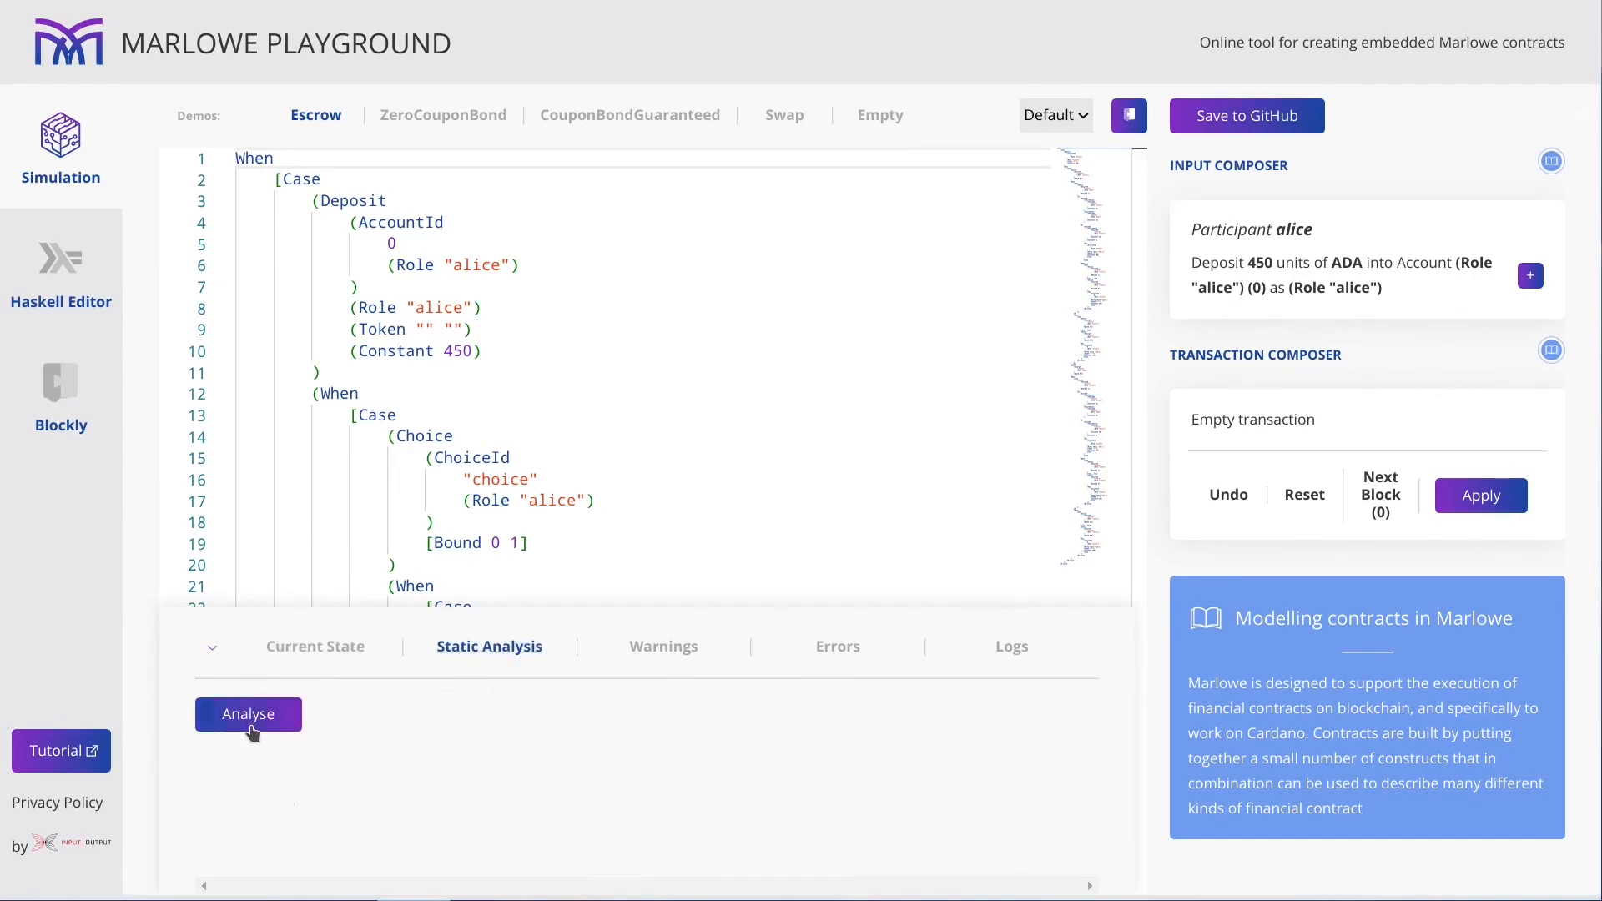
{"action": "left_click", "coordinate": [673, 650]}
{"action": "left_click", "coordinate": [837, 645]}
{"action": "left_click", "coordinate": [1012, 646]}
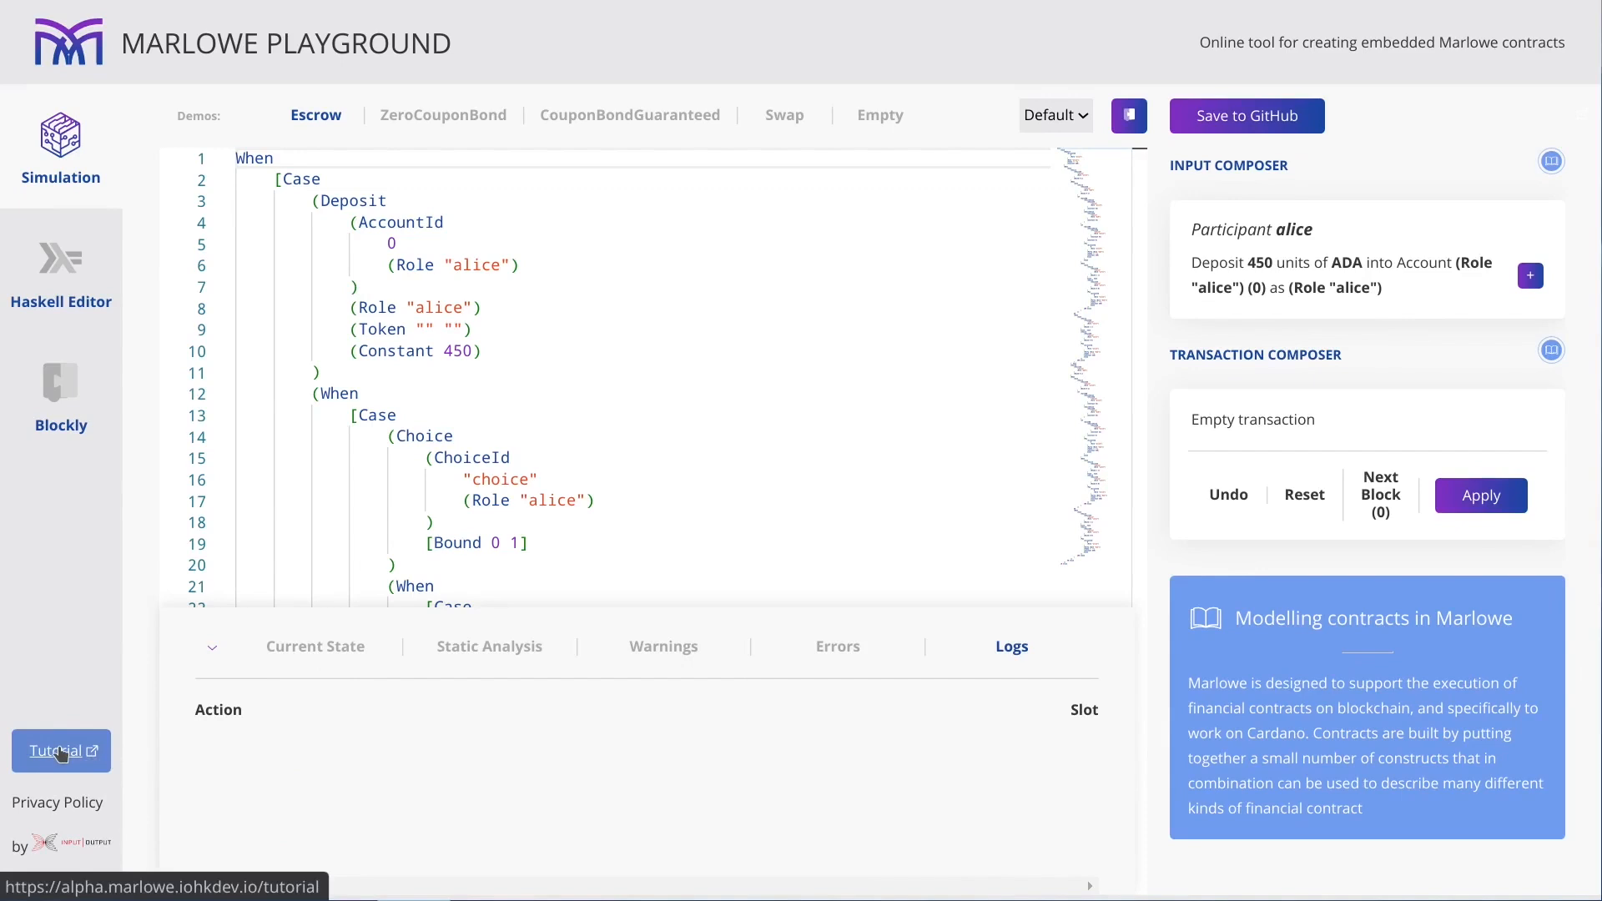
{"action": "left_click", "coordinate": [59, 750]}
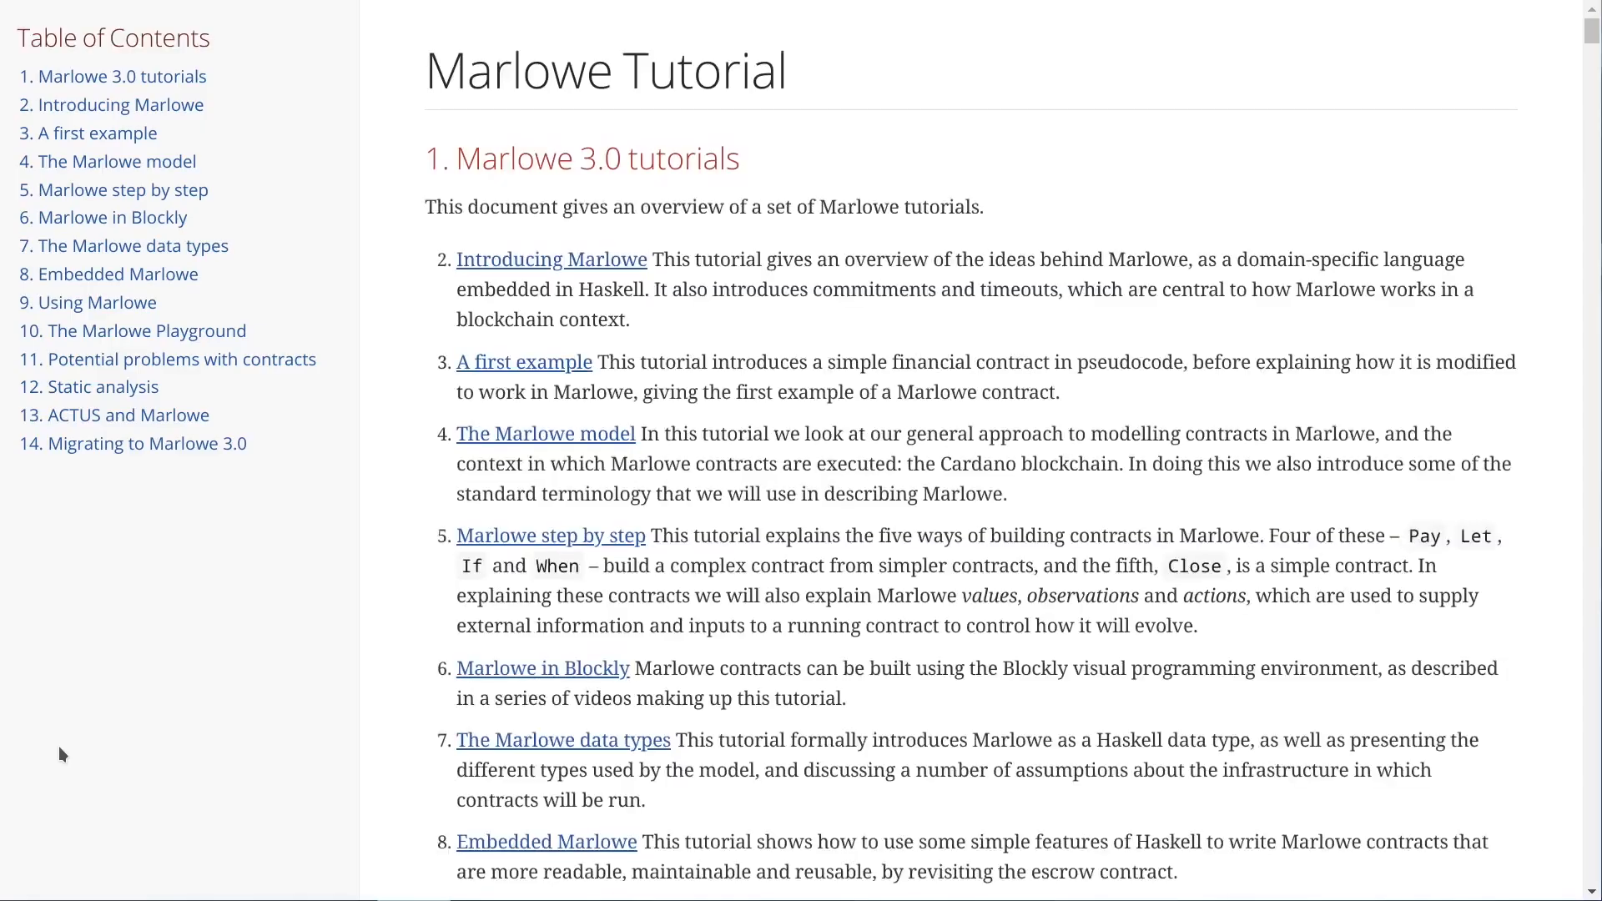
{"action": "scroll", "coordinate": [575, 623], "scroll_direction": "down", "scroll_amount": 3}
{"action": "key", "text": "ctrl+Tab"}
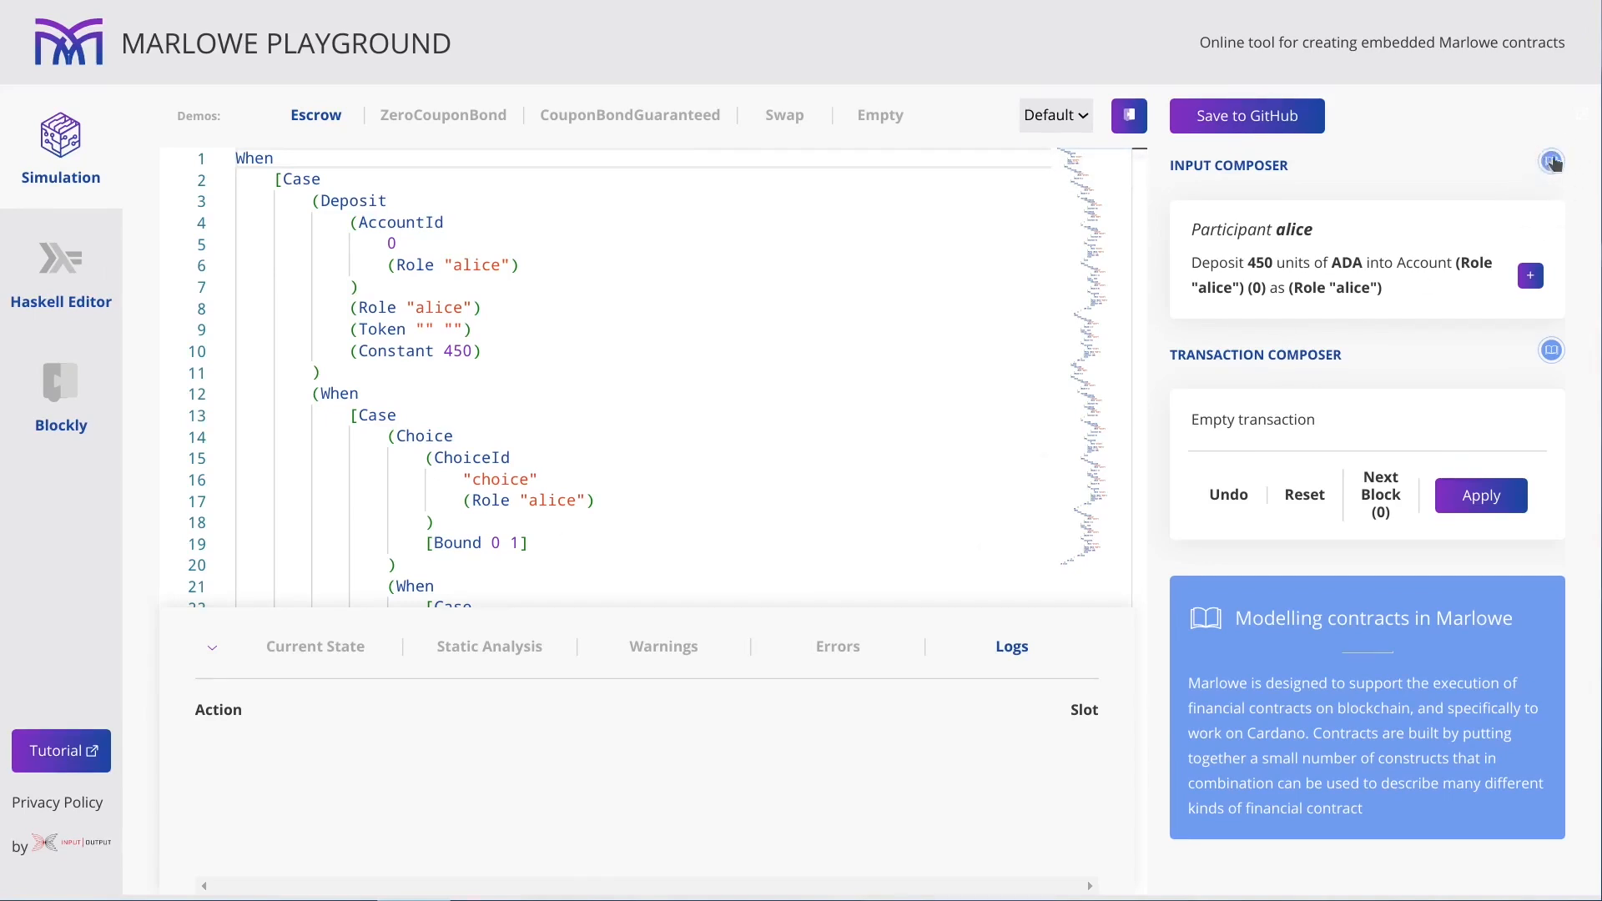
View the transaction composer help, the nested When on line 12, and the Escrow contract in the Haskell Editor.
{"action": "left_click", "coordinate": [1550, 351]}
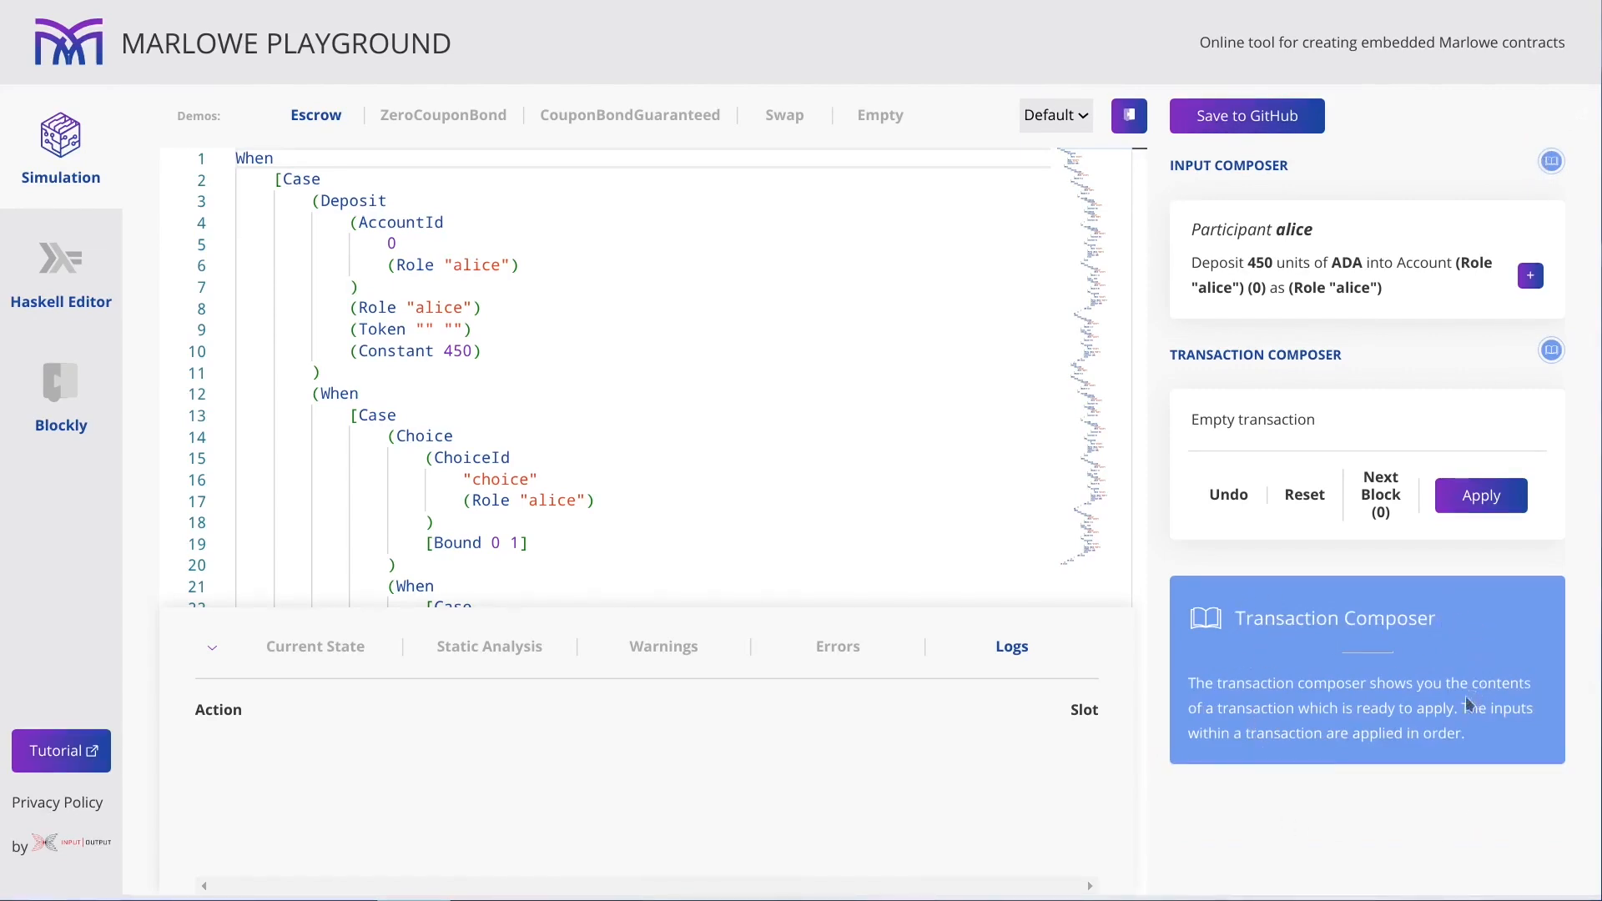
{"action": "left_click", "coordinate": [595, 391]}
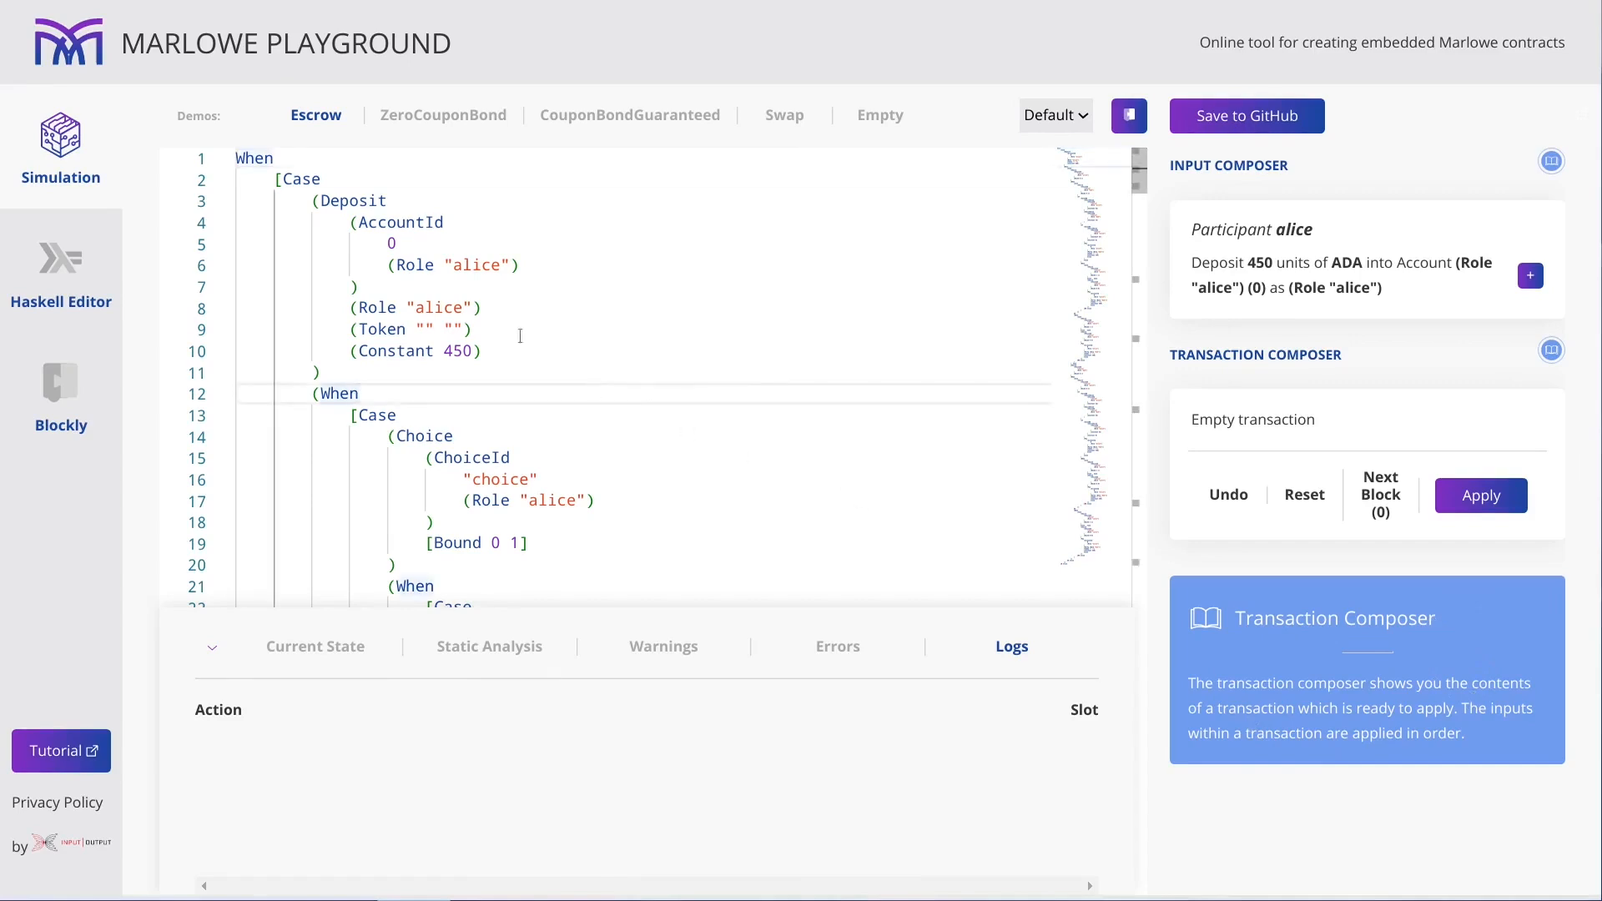
{"action": "left_click", "coordinate": [60, 272]}
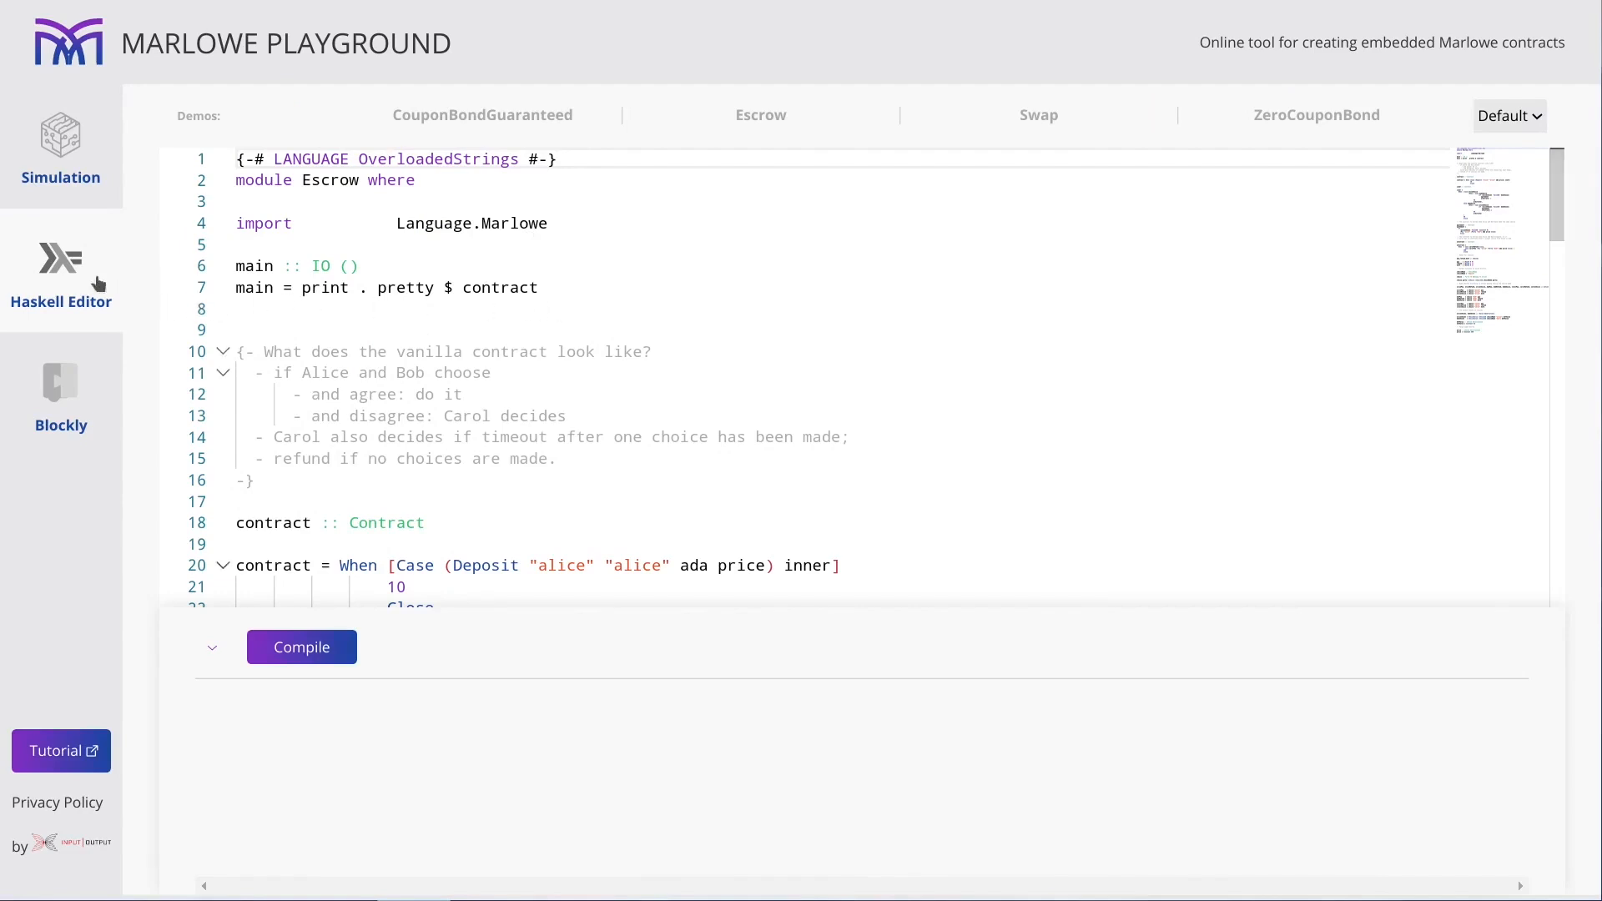
{"action": "left_click", "coordinate": [60, 382]}
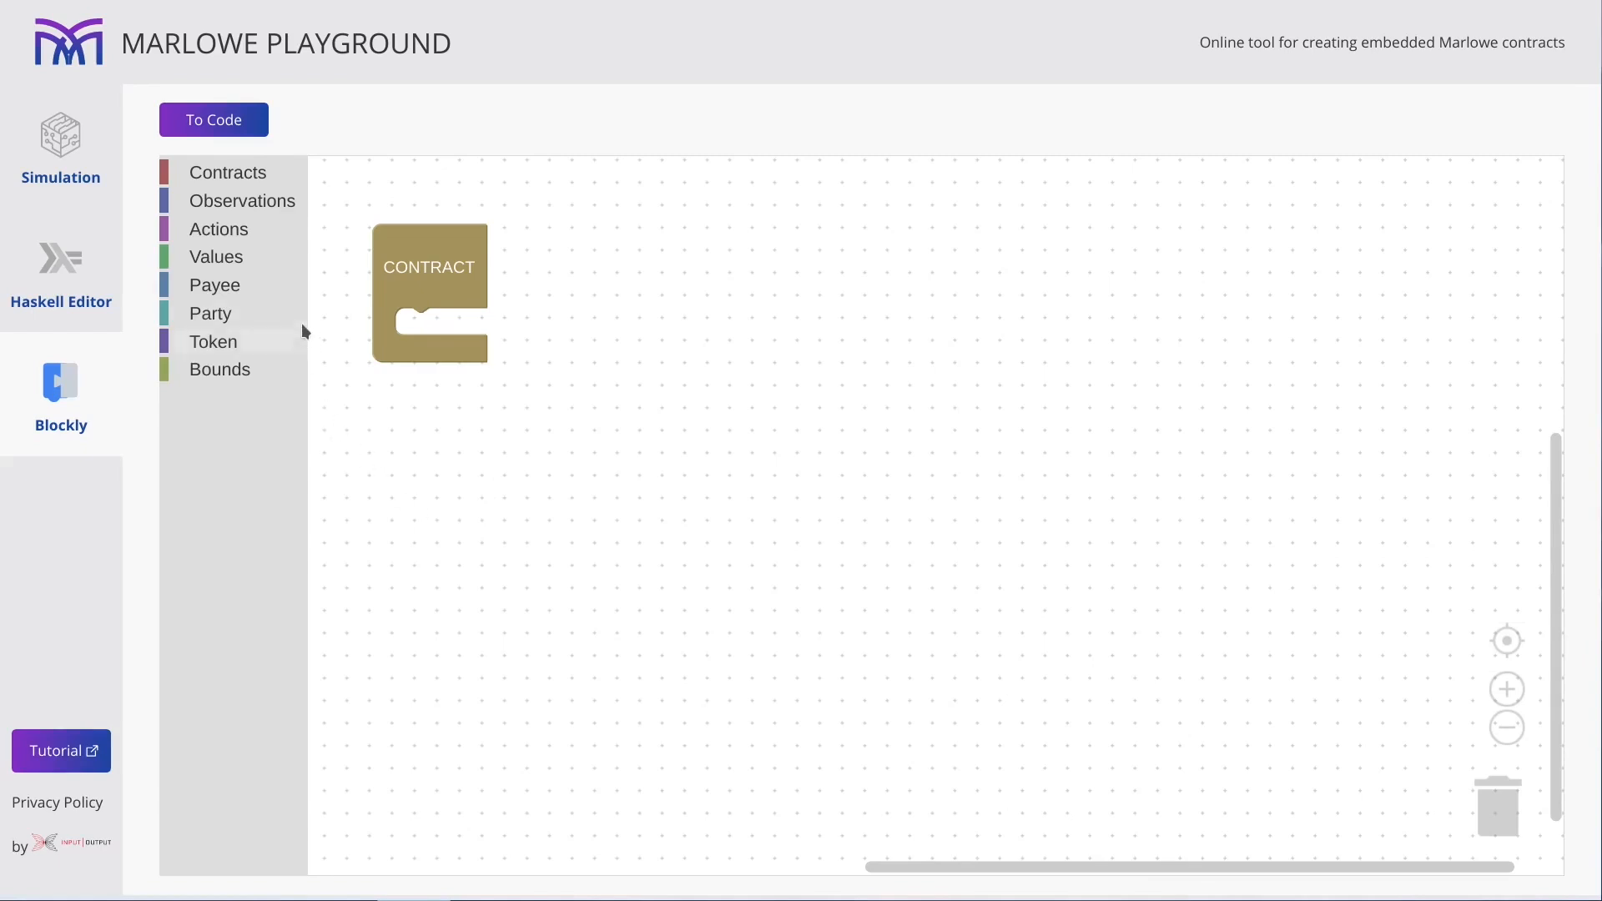
Place an If observation block from the Contracts toolbox inside the CONTRACT block.
{"action": "left_click", "coordinate": [233, 176]}
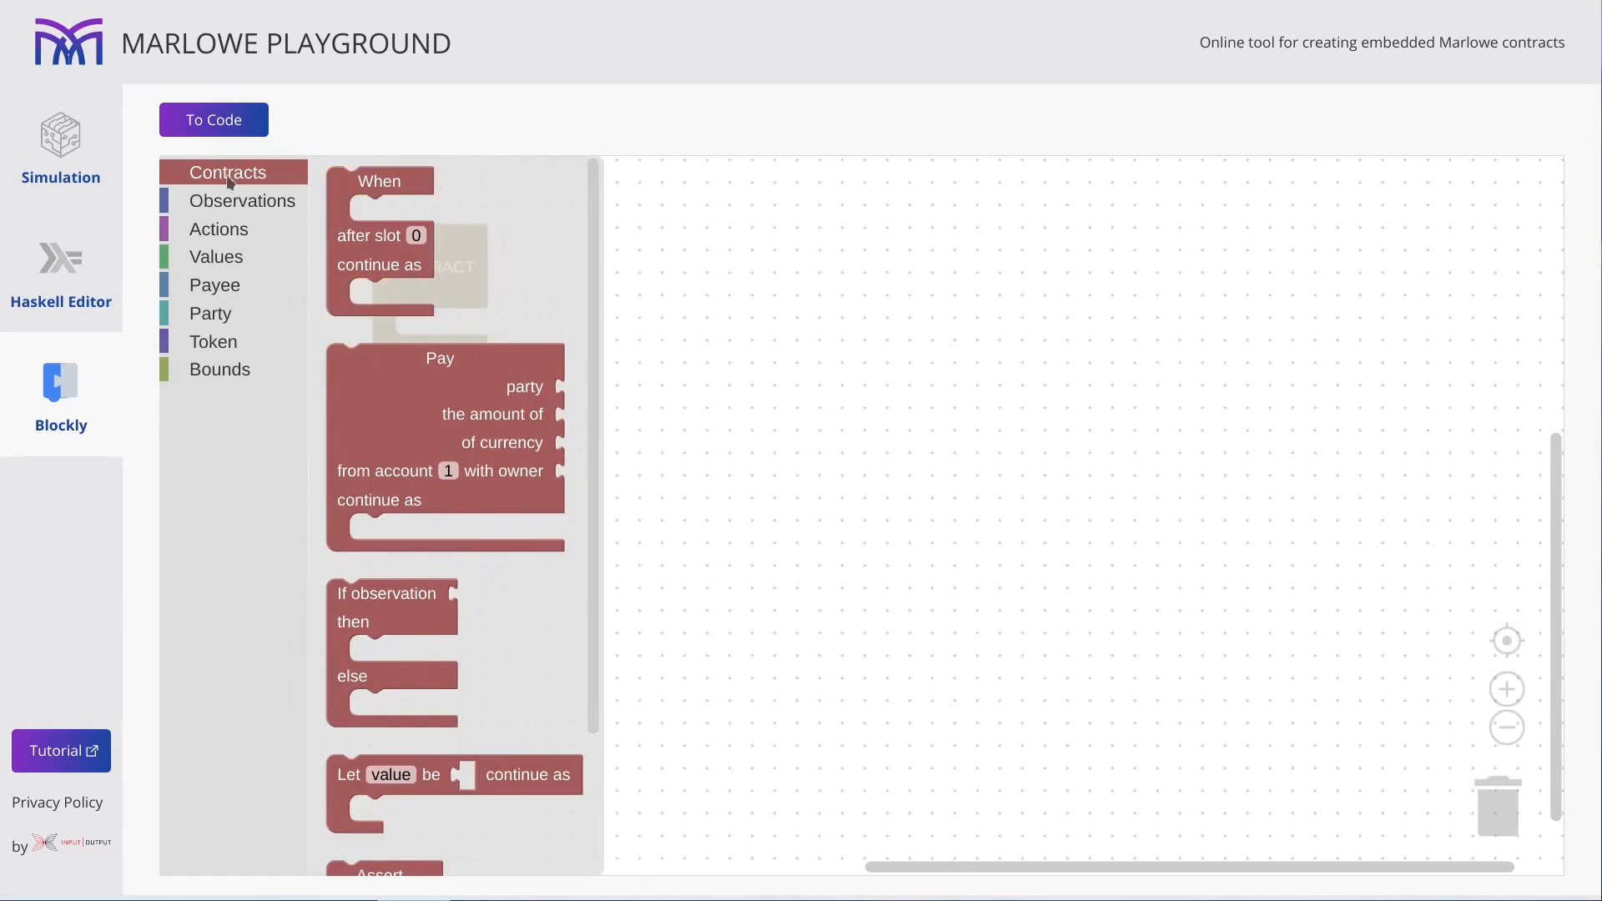
{"action": "scroll", "coordinate": [538, 376], "scroll_direction": "down", "scroll_amount": 3}
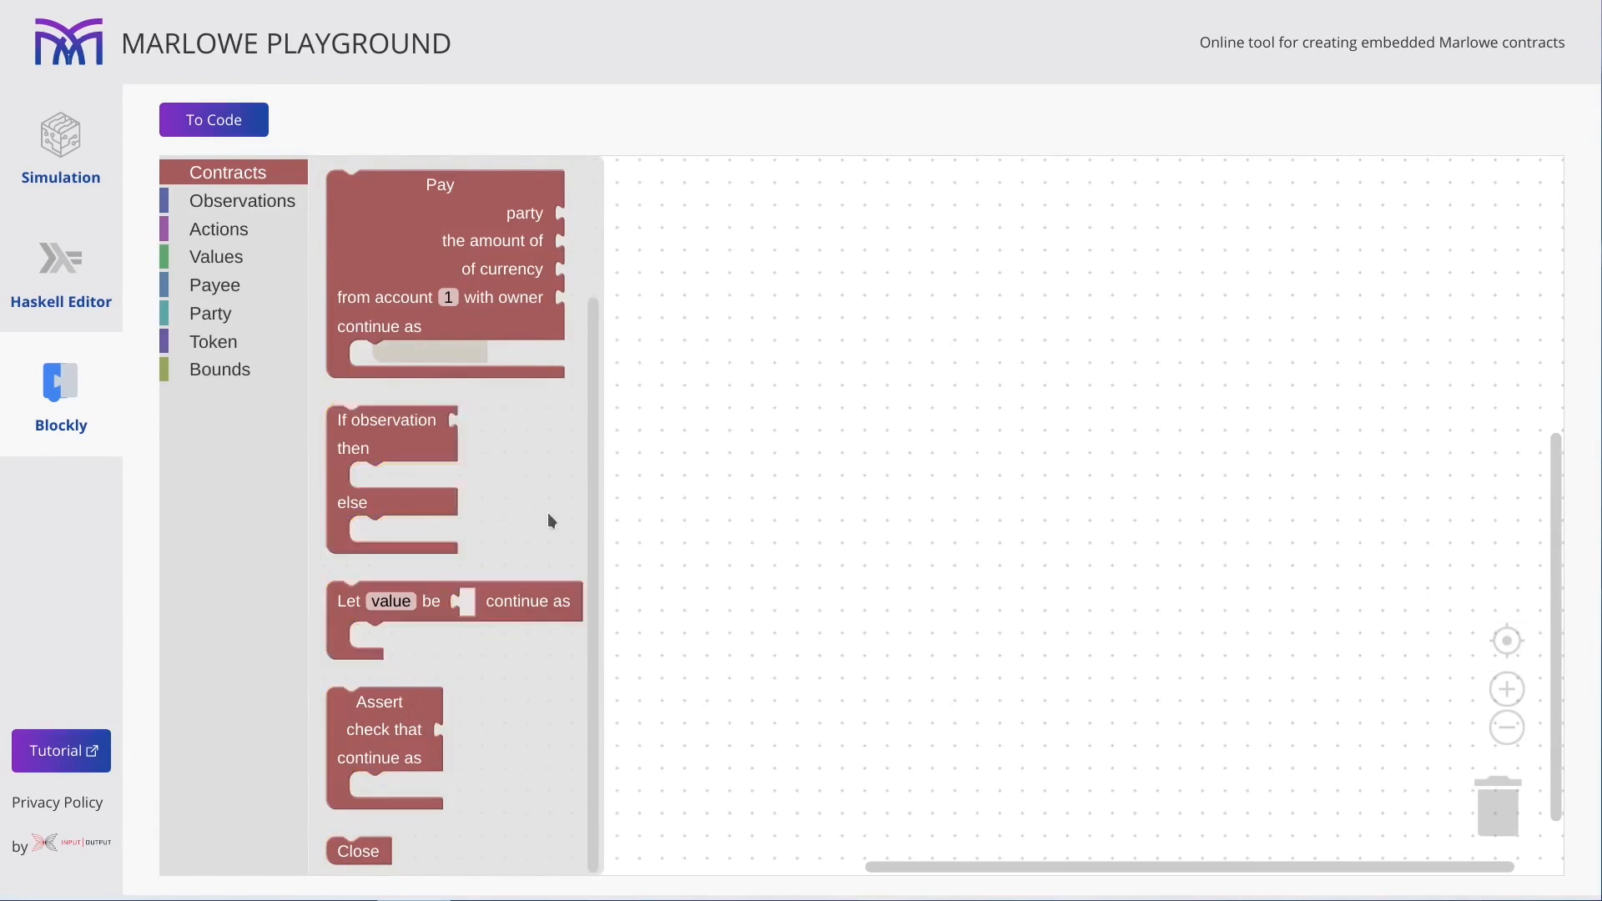
{"action": "scroll", "coordinate": [438, 501], "scroll_direction": "up", "scroll_amount": 3}
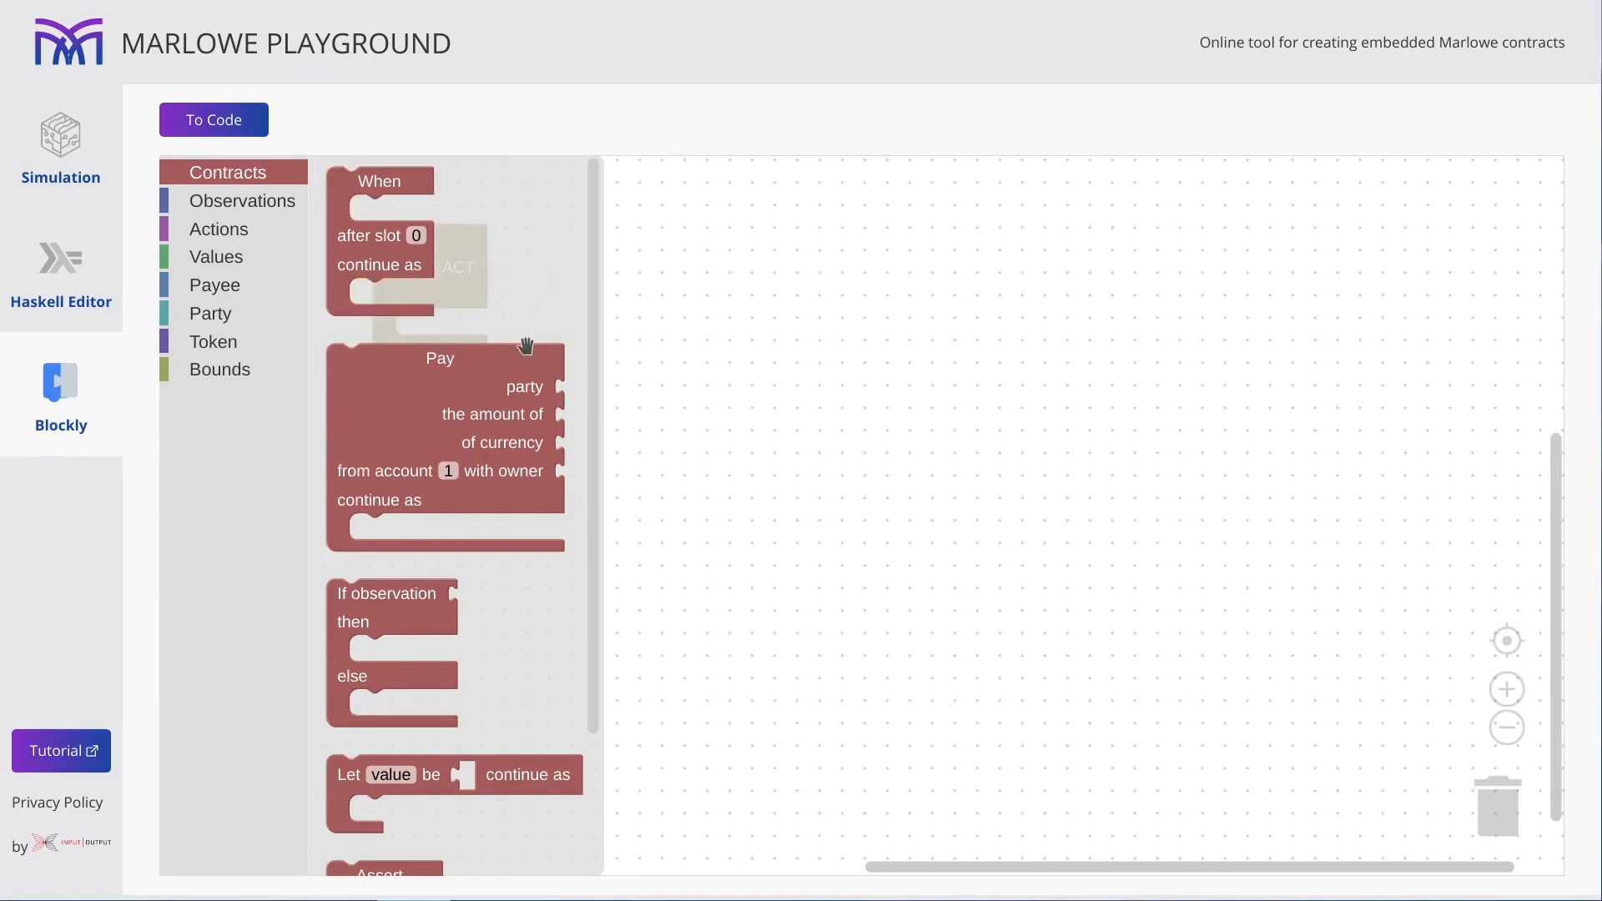
{"action": "scroll", "coordinate": [542, 601], "scroll_direction": "down", "scroll_amount": 3}
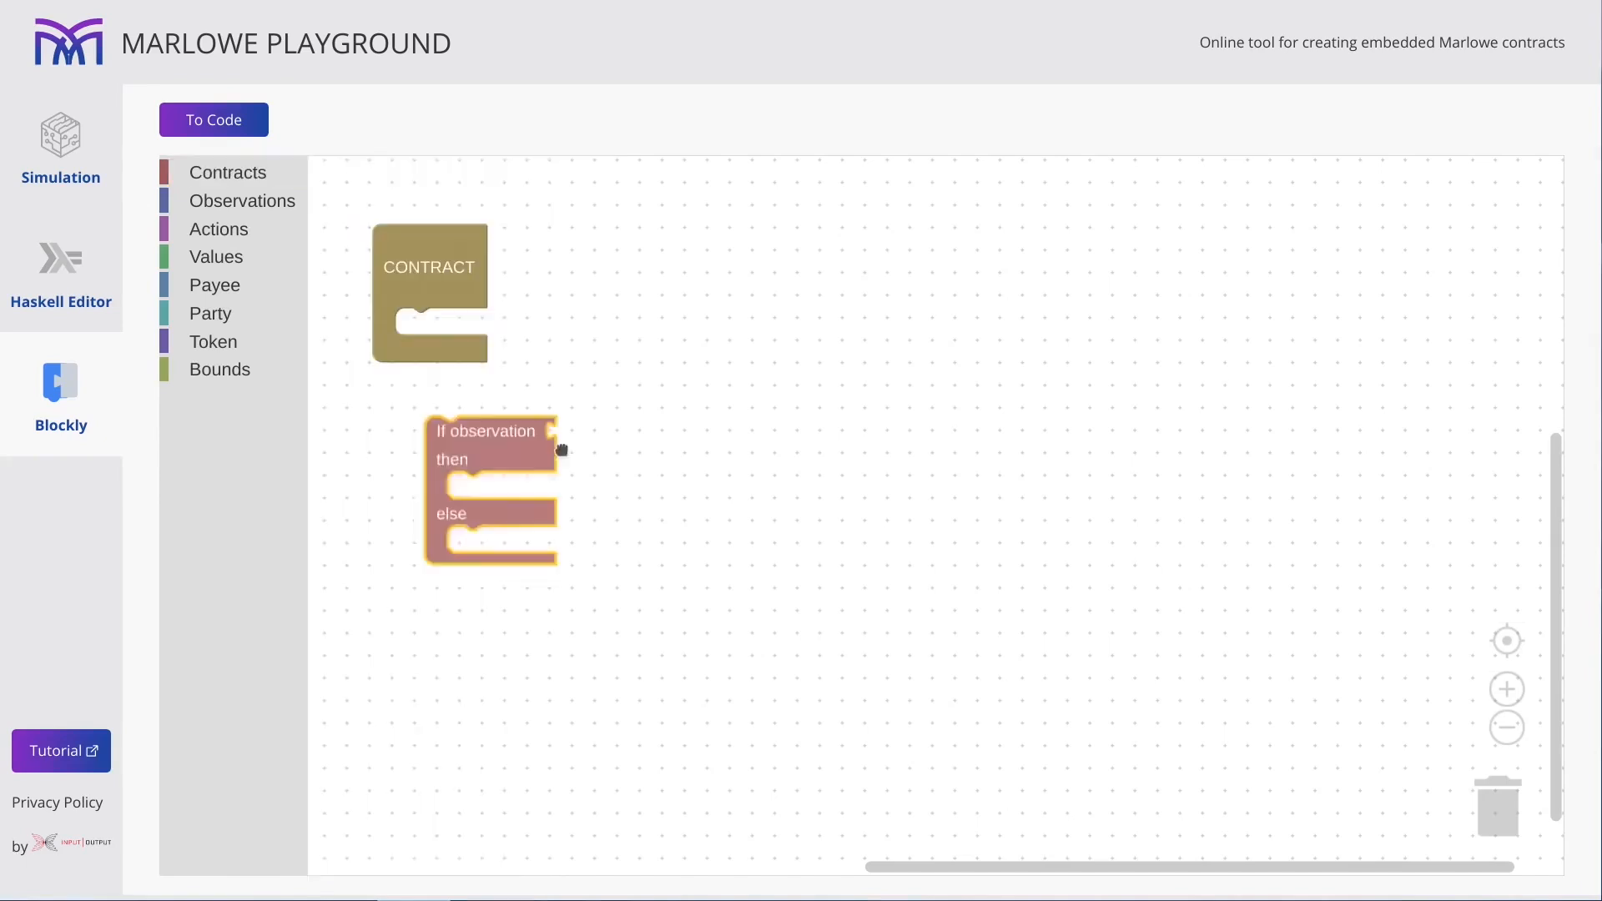
{"action": "mouse_move", "coordinate": [376, 434]}
{"action": "left_mouse_down"}
{"action": "mouse_move", "coordinate": [601, 412]}
{"action": "mouse_move", "coordinate": [439, 364]}
{"action": "left_mouse_up"}
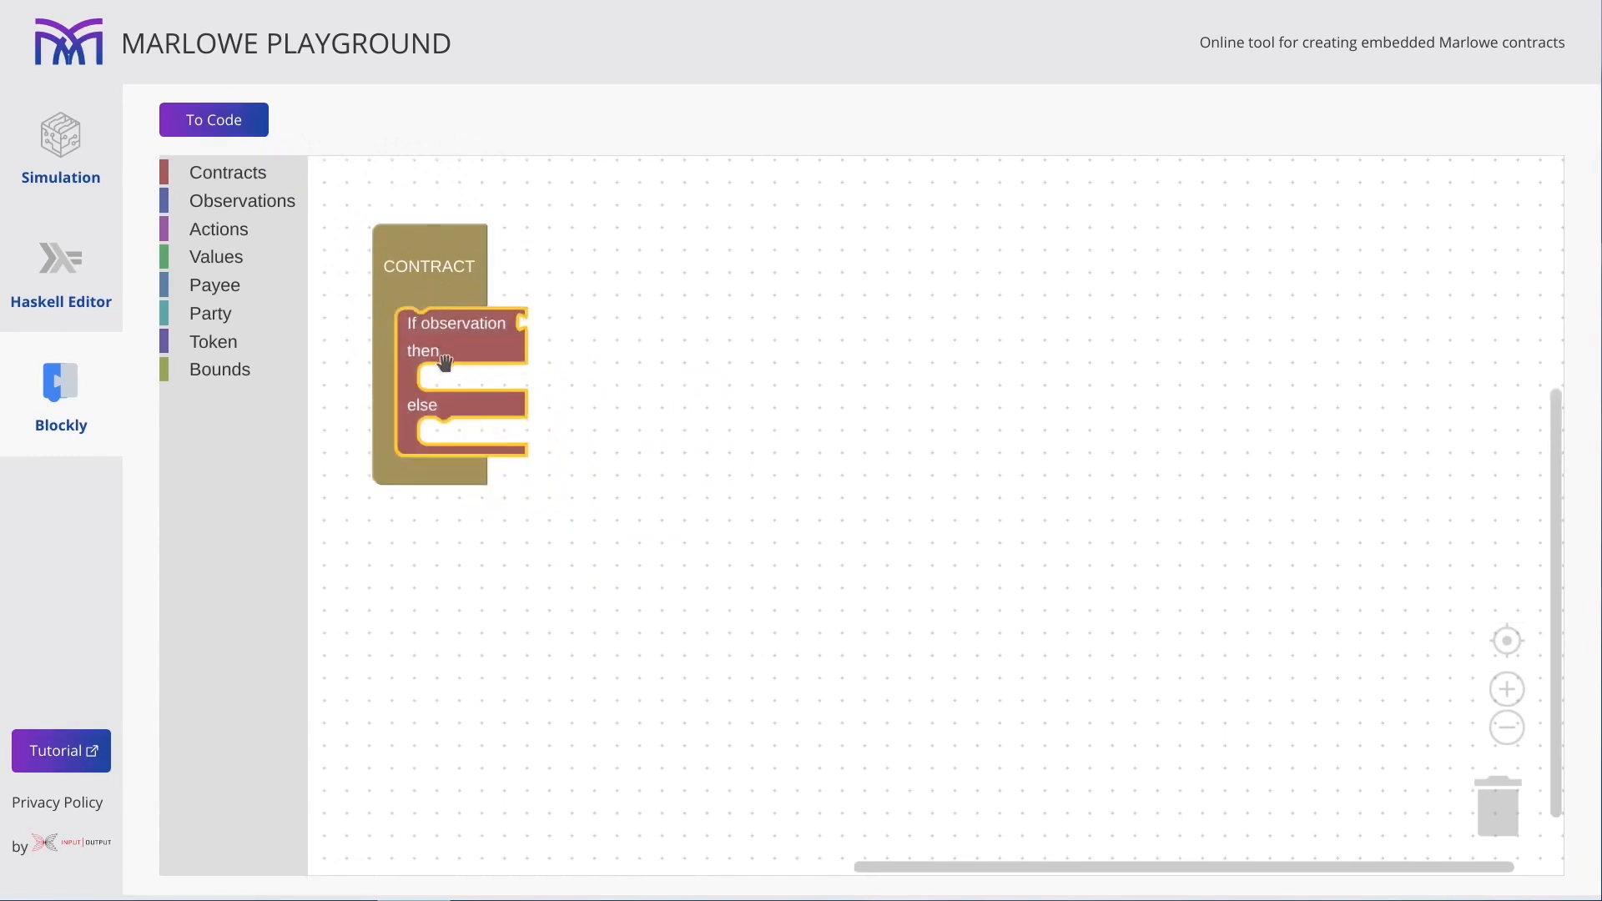
{"action": "left_click", "coordinate": [570, 392]}
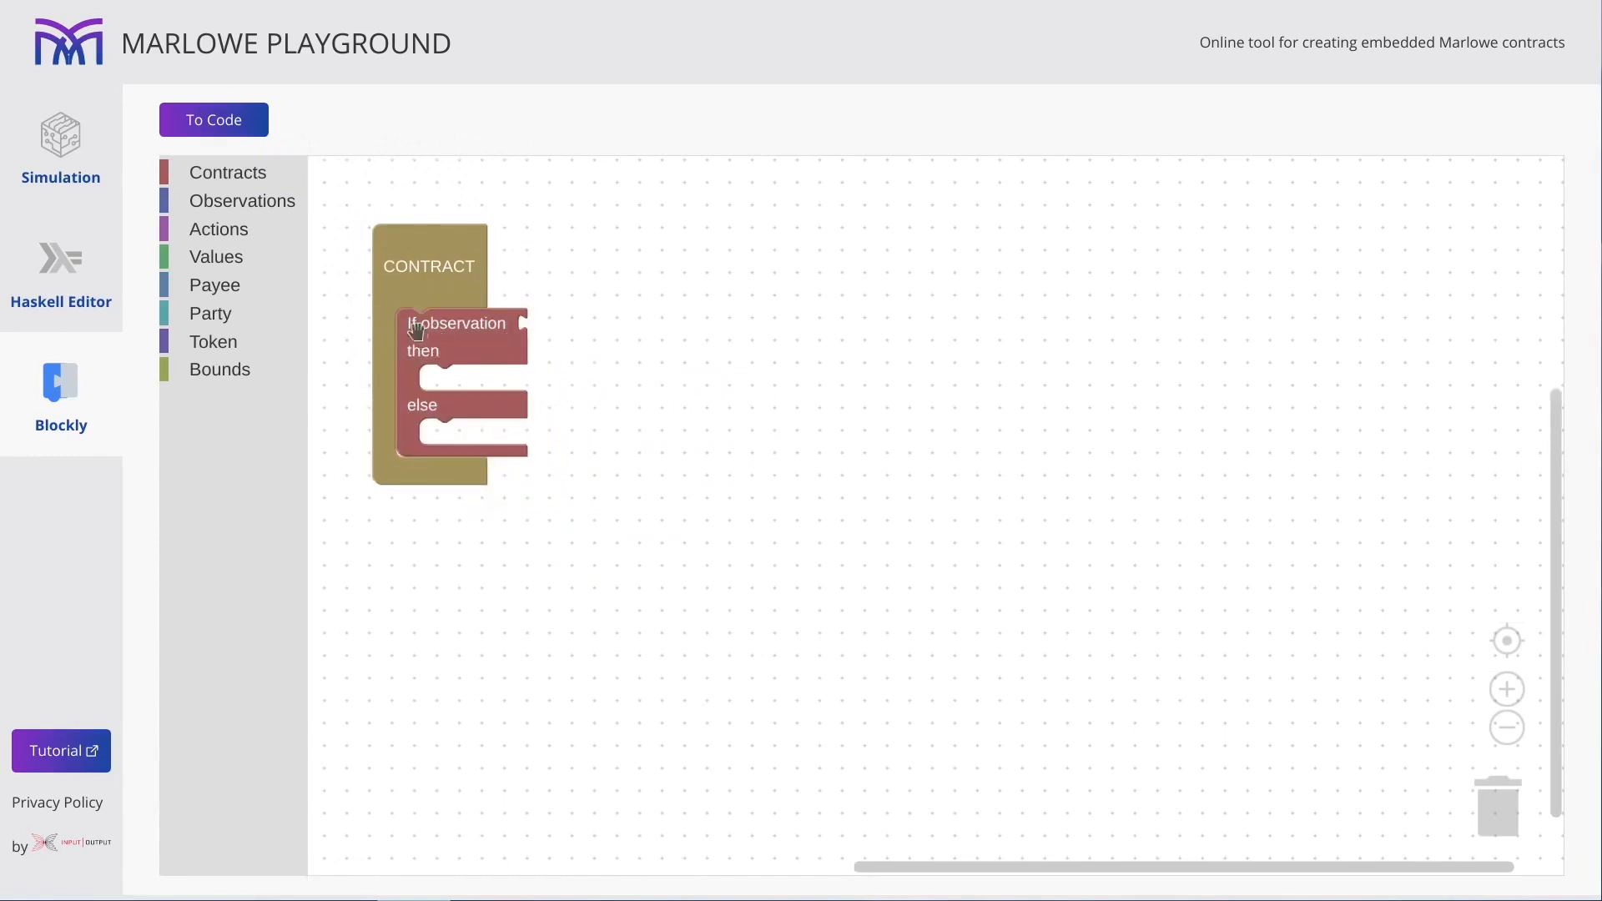
Browse the Observations and Values toolboxes, then nest a second If observation in the then branch.
{"action": "left_click", "coordinate": [242, 200]}
{"action": "left_click", "coordinate": [241, 201]}
{"action": "left_click", "coordinate": [241, 200]}
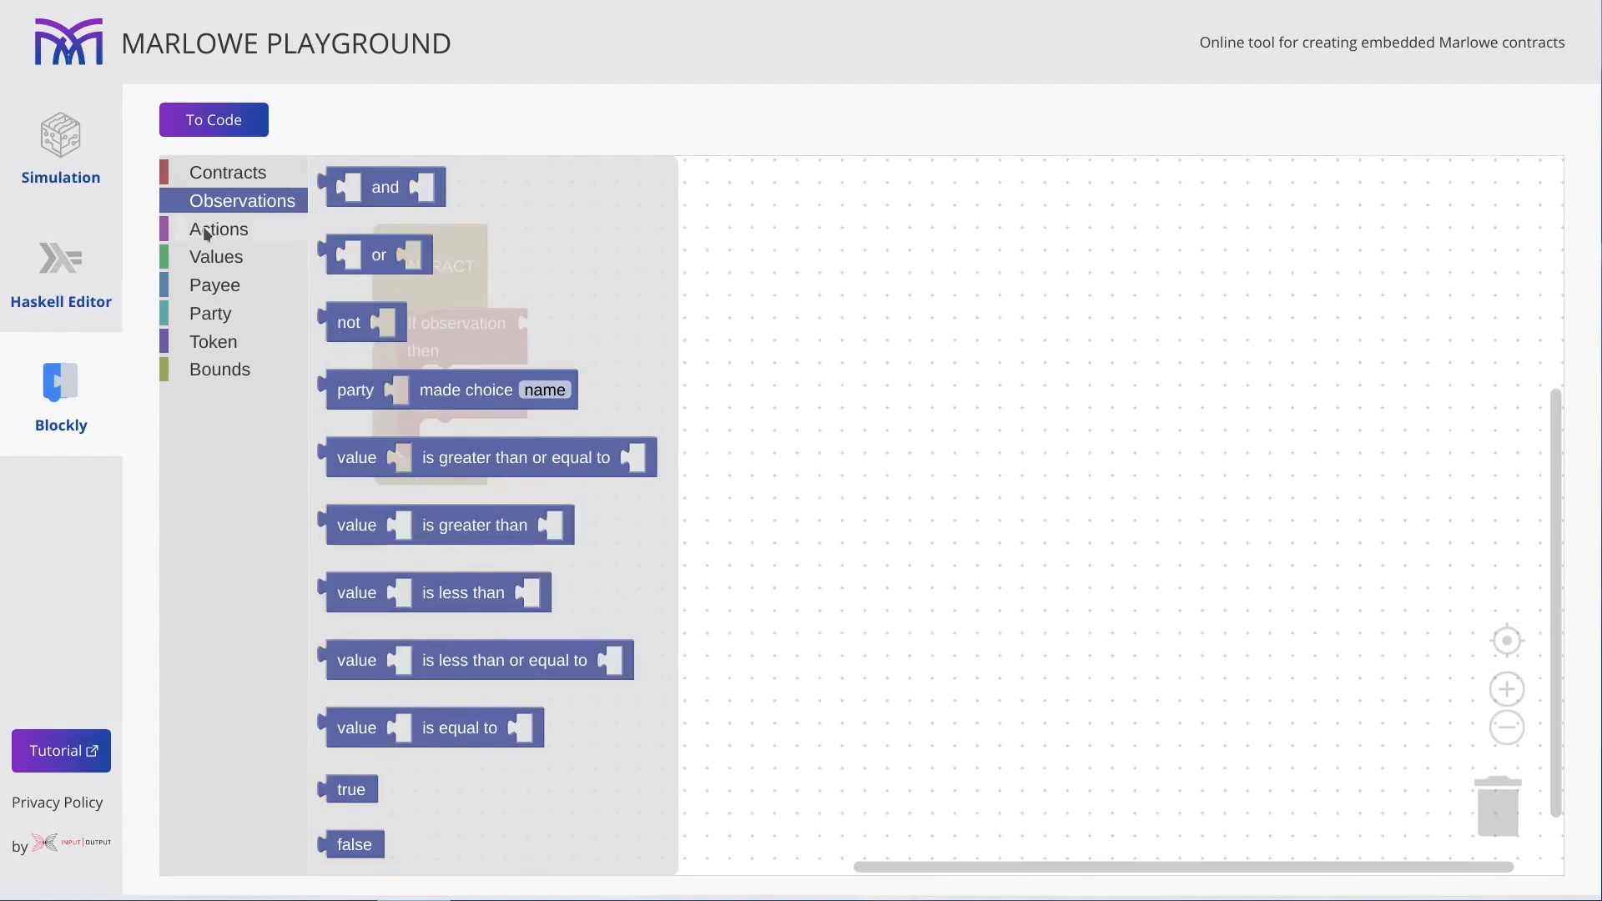
{"action": "left_click", "coordinate": [216, 257]}
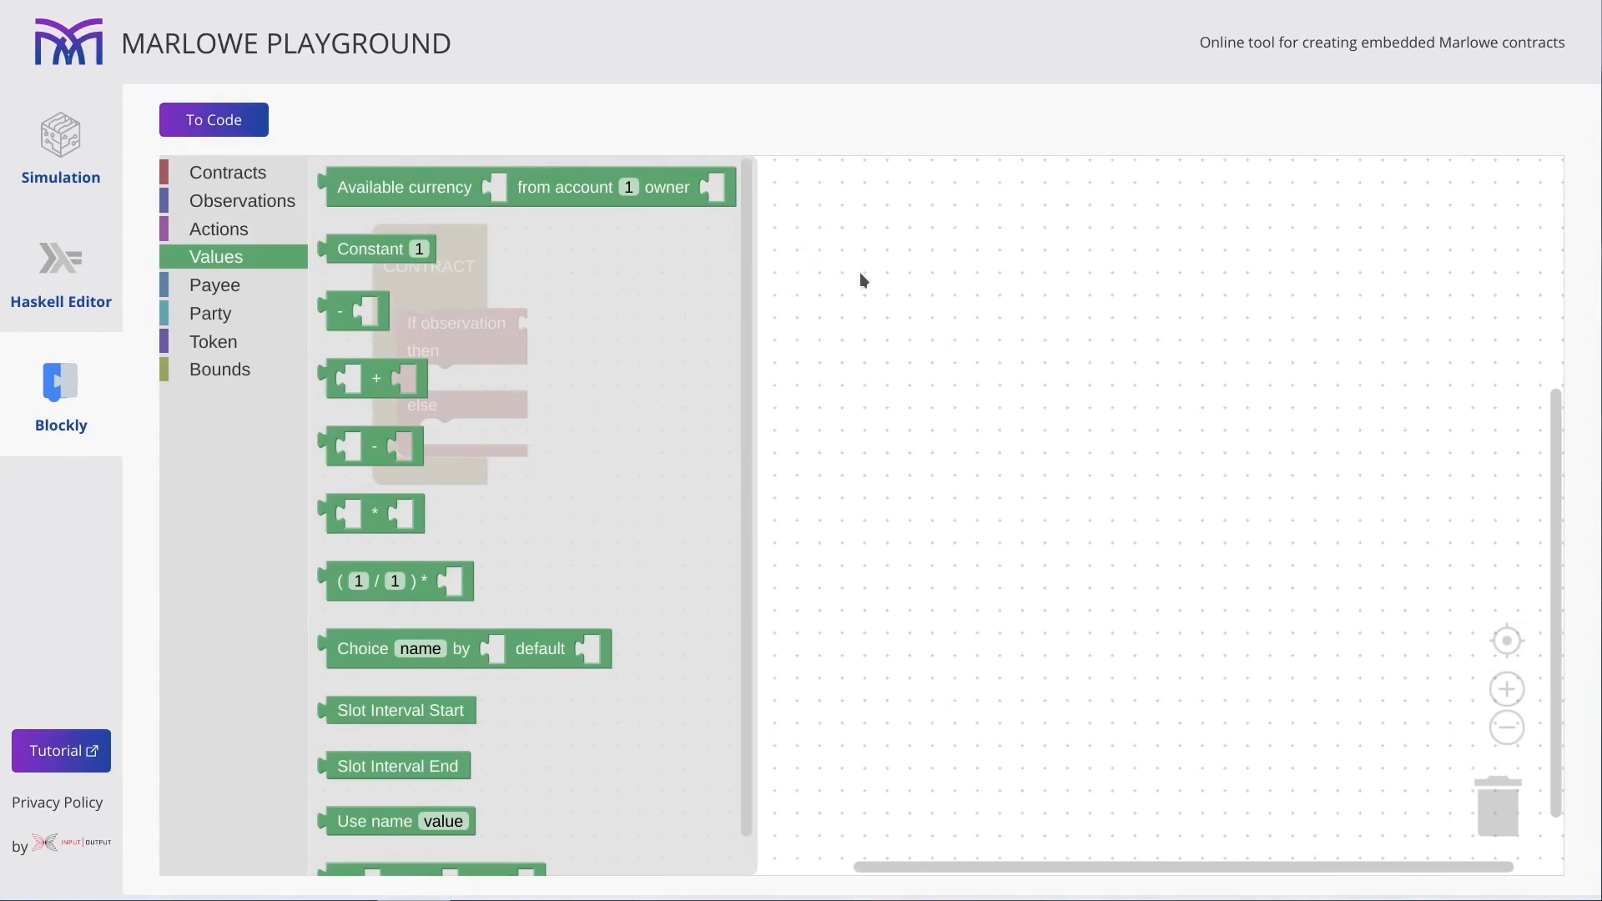
{"action": "scroll", "coordinate": [523, 776], "scroll_direction": "down", "scroll_amount": 1}
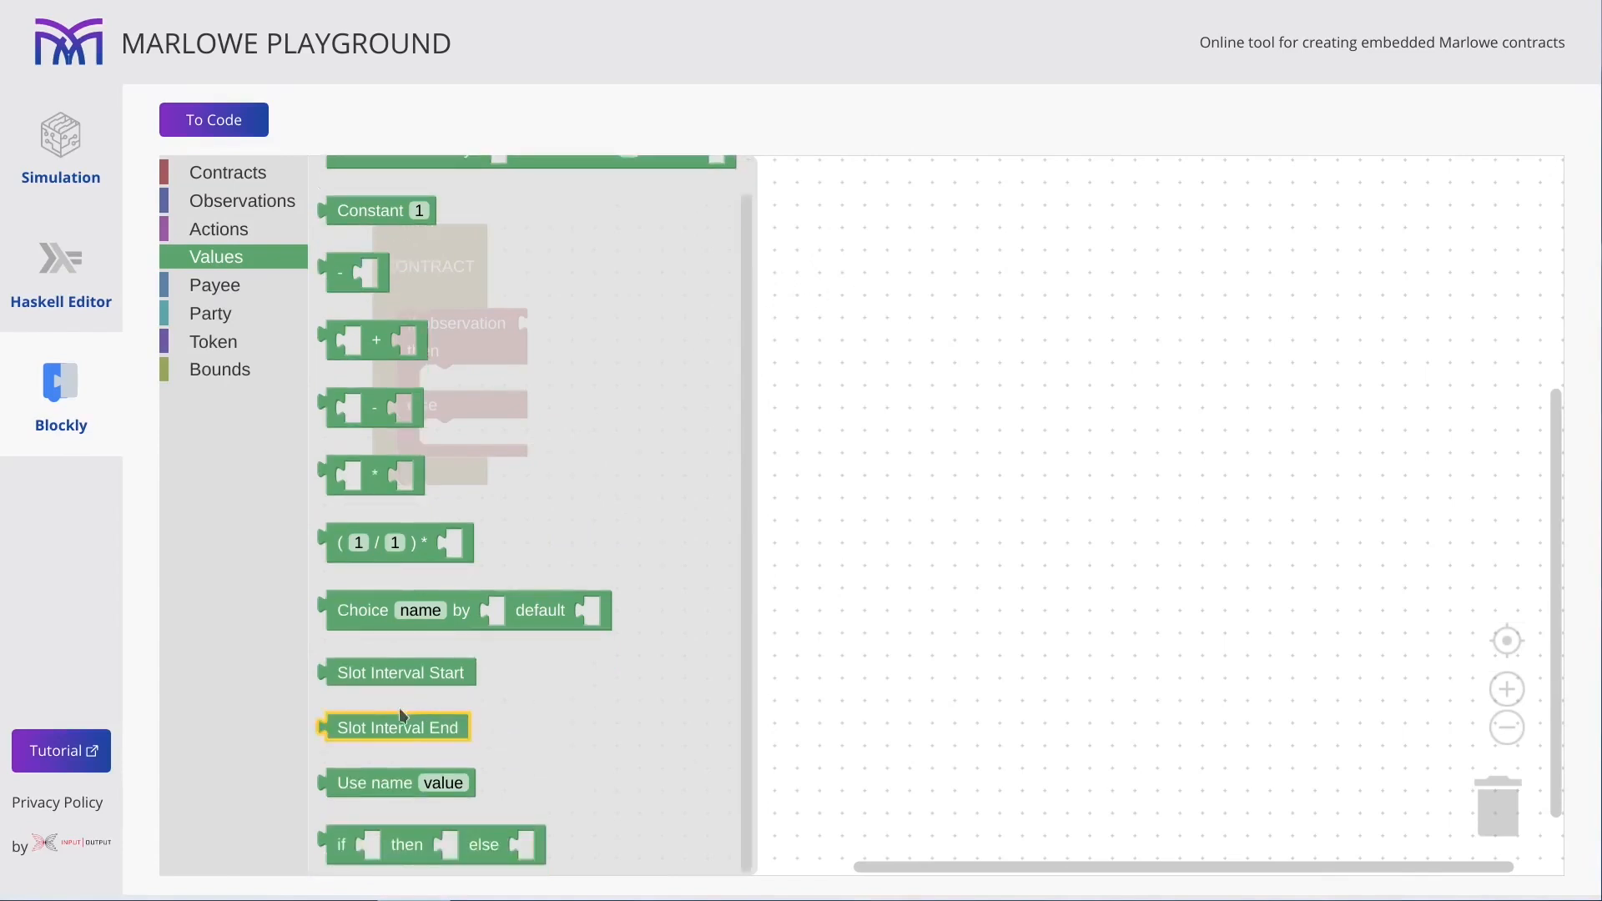
{"action": "left_click", "coordinate": [789, 557]}
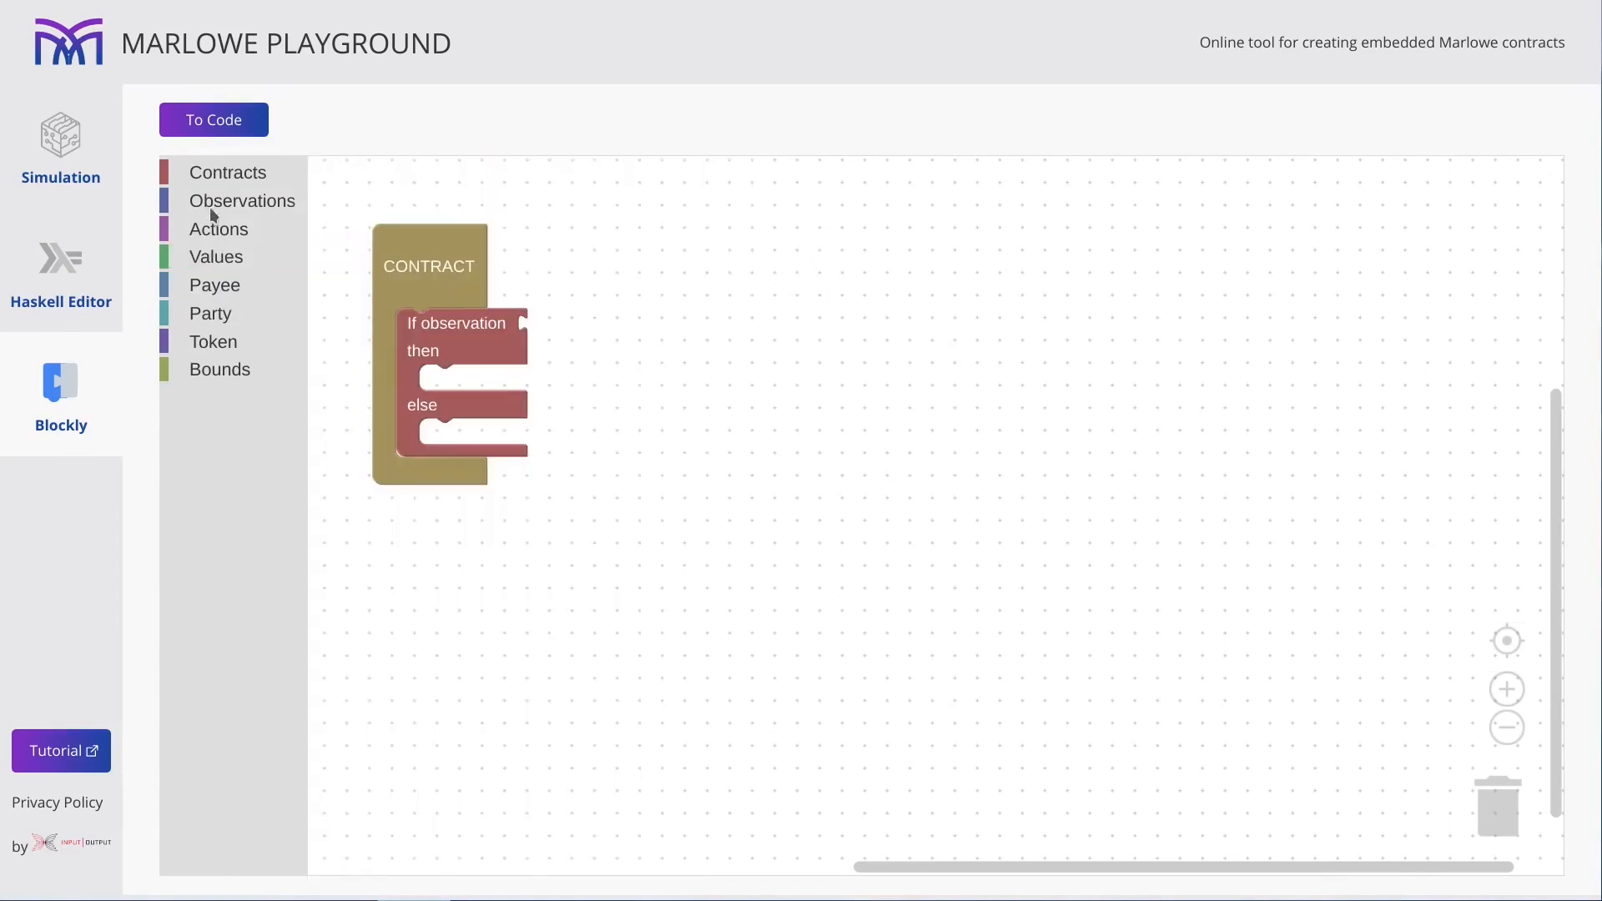
{"action": "left_click", "coordinate": [229, 172]}
{"action": "mouse_move", "coordinate": [389, 598]}
{"action": "left_mouse_down"}
{"action": "mouse_move", "coordinate": [451, 406]}
{"action": "mouse_move", "coordinate": [421, 495]}
{"action": "mouse_move", "coordinate": [513, 586]}
{"action": "left_mouse_up"}
Add a Pay block, discard both If observation blocks, and attach Pay directly to the contract.
{"action": "left_click", "coordinate": [228, 171]}
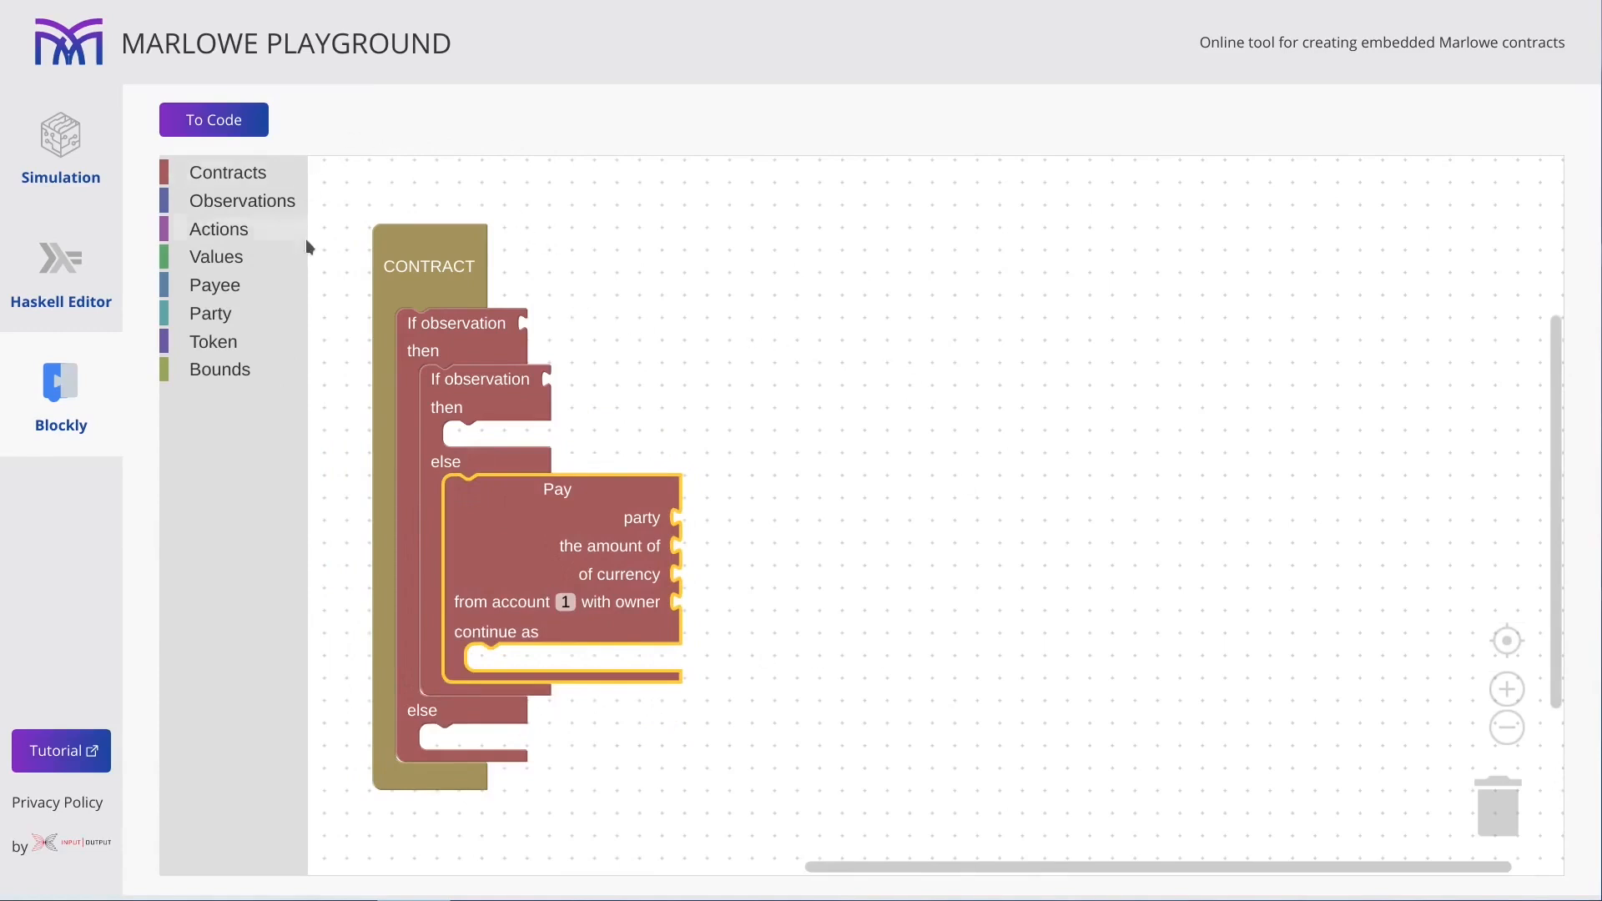
{"action": "mouse_move", "coordinate": [431, 336]}
{"action": "left_mouse_down"}
{"action": "mouse_move", "coordinate": [596, 318]}
{"action": "mouse_move", "coordinate": [610, 294]}
{"action": "left_mouse_up"}
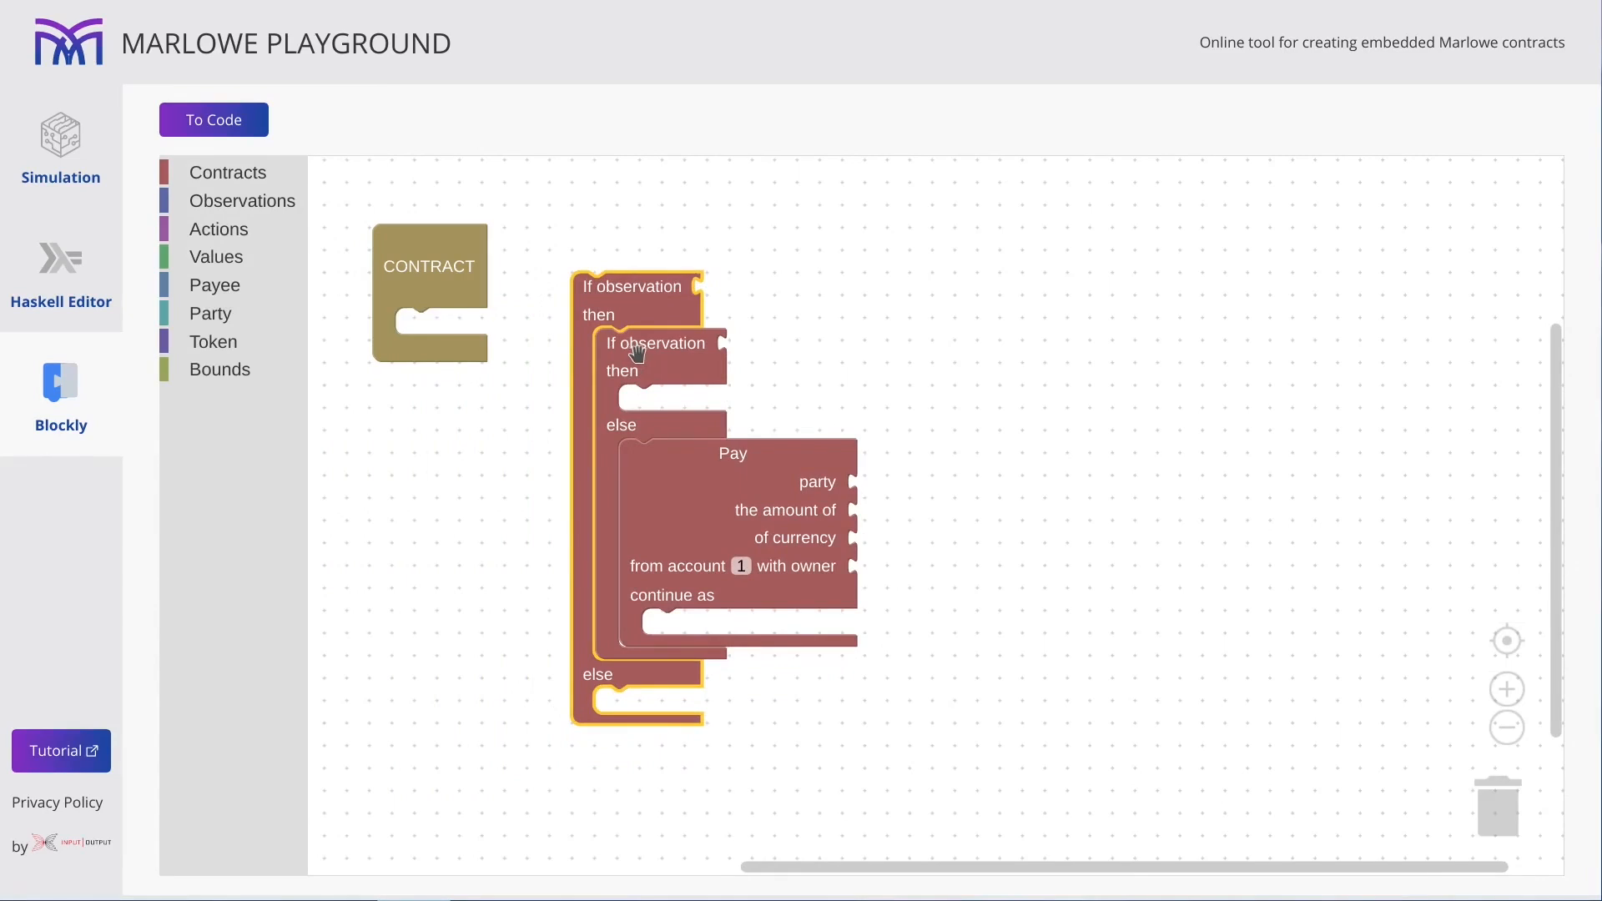
{"action": "left_click_drag", "start_coordinate": [645, 354], "coordinate": [749, 408]}
{"action": "mouse_move", "coordinate": [618, 298]}
{"action": "left_mouse_down"}
{"action": "mouse_move", "coordinate": [619, 341]}
{"action": "mouse_move", "coordinate": [1498, 800]}
{"action": "left_mouse_up"}
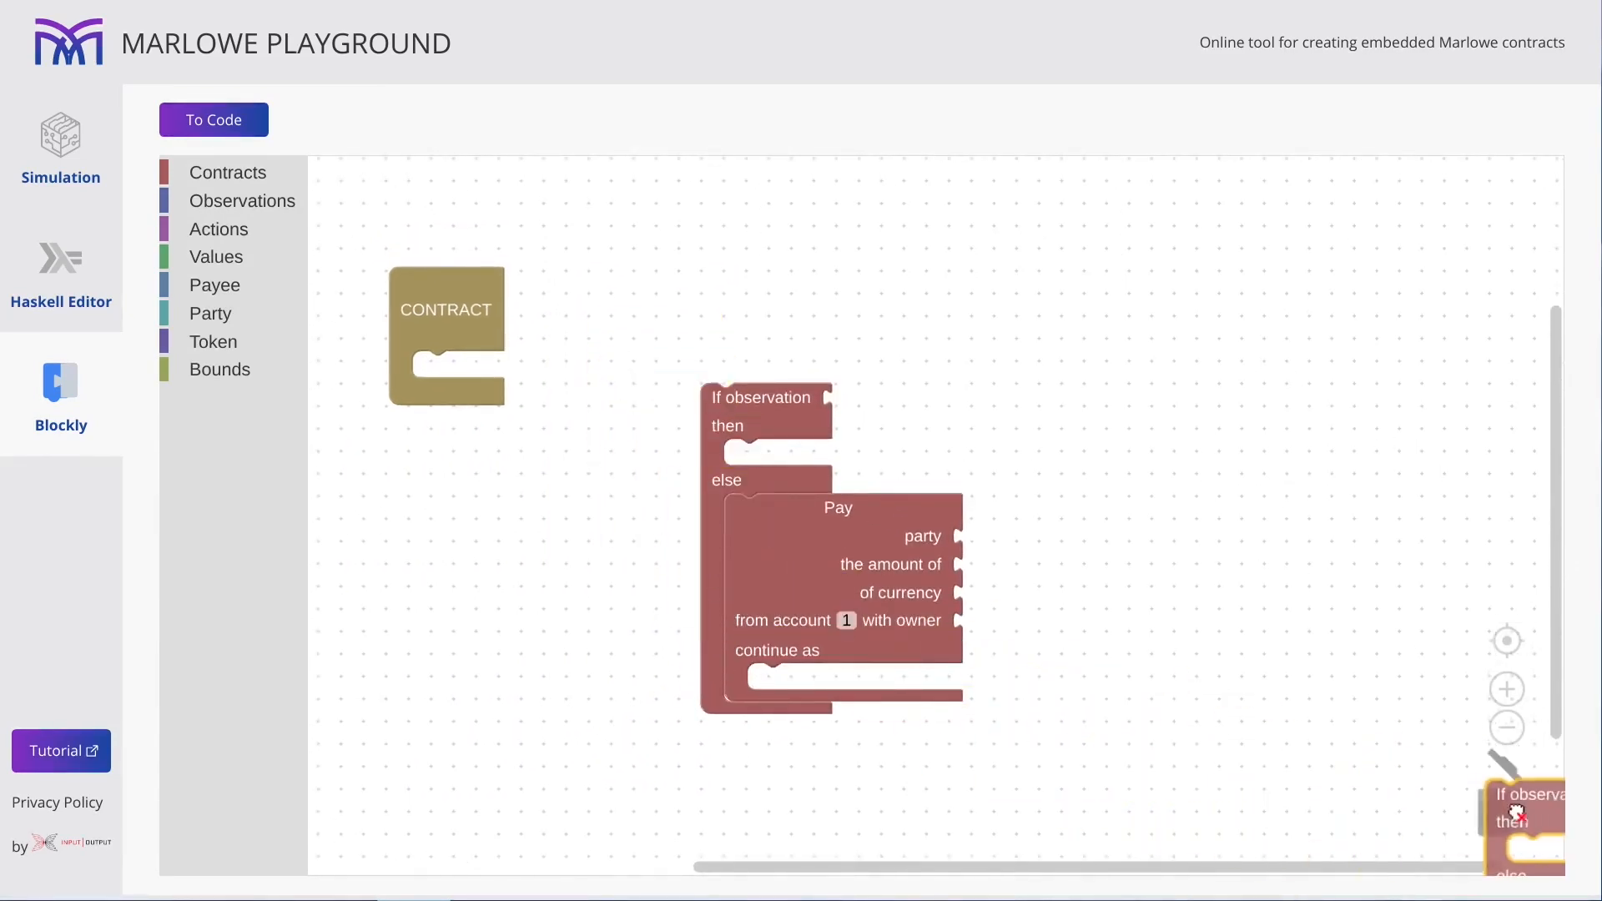
{"action": "left_click_drag", "start_coordinate": [788, 425], "coordinate": [500, 394]}
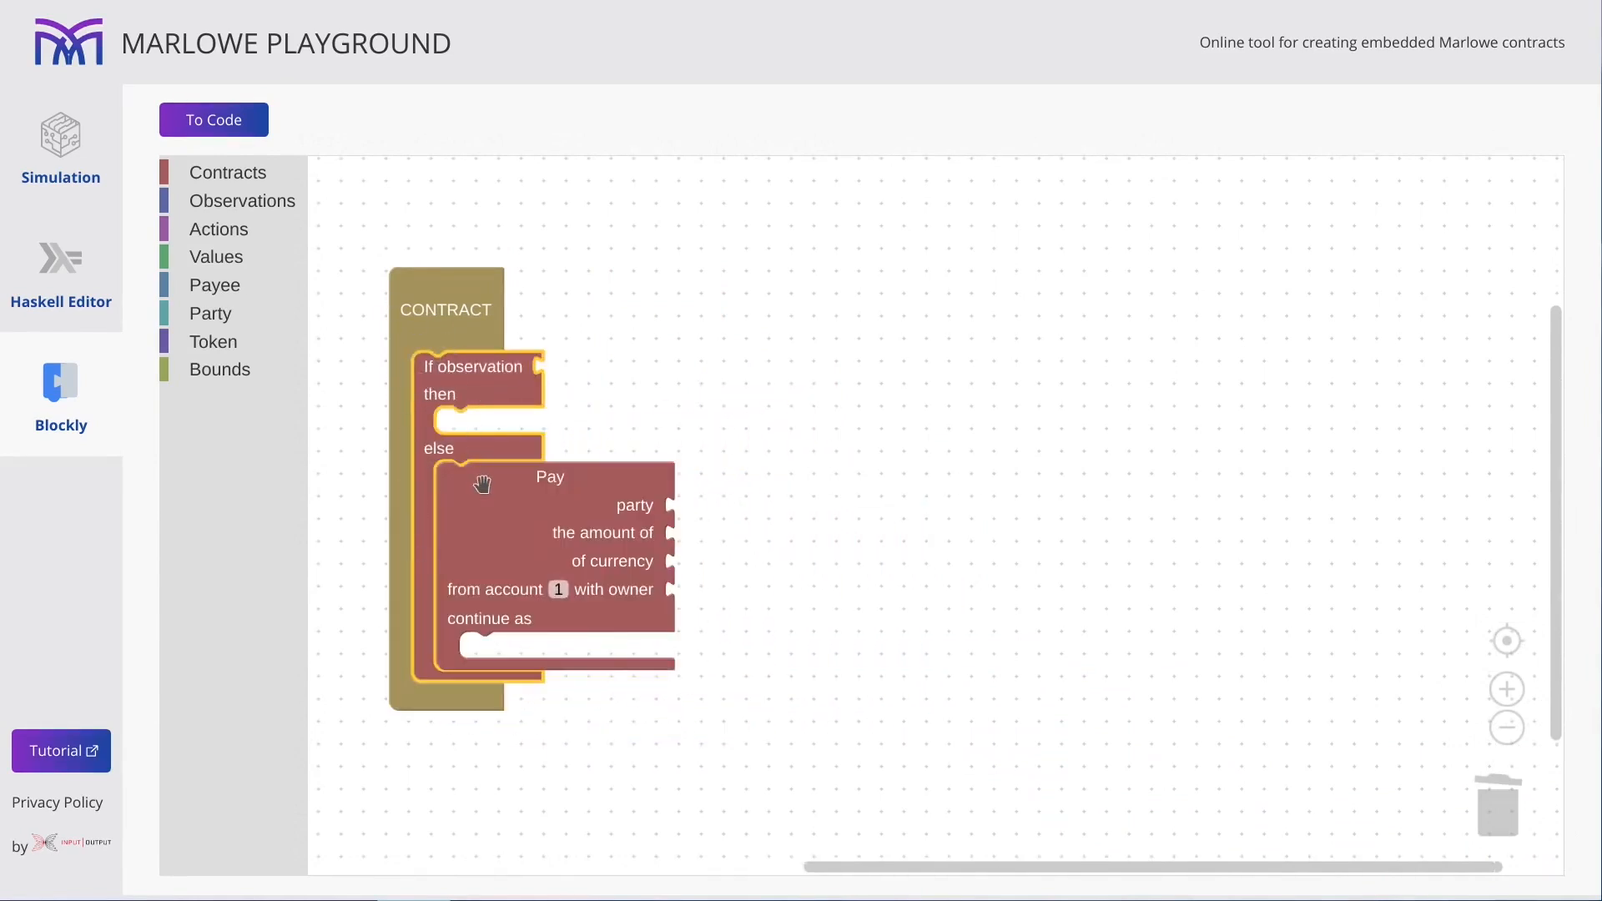
{"action": "left_click_drag", "start_coordinate": [481, 479], "coordinate": [608, 471]}
{"action": "left_click_drag", "start_coordinate": [477, 376], "coordinate": [1496, 802]}
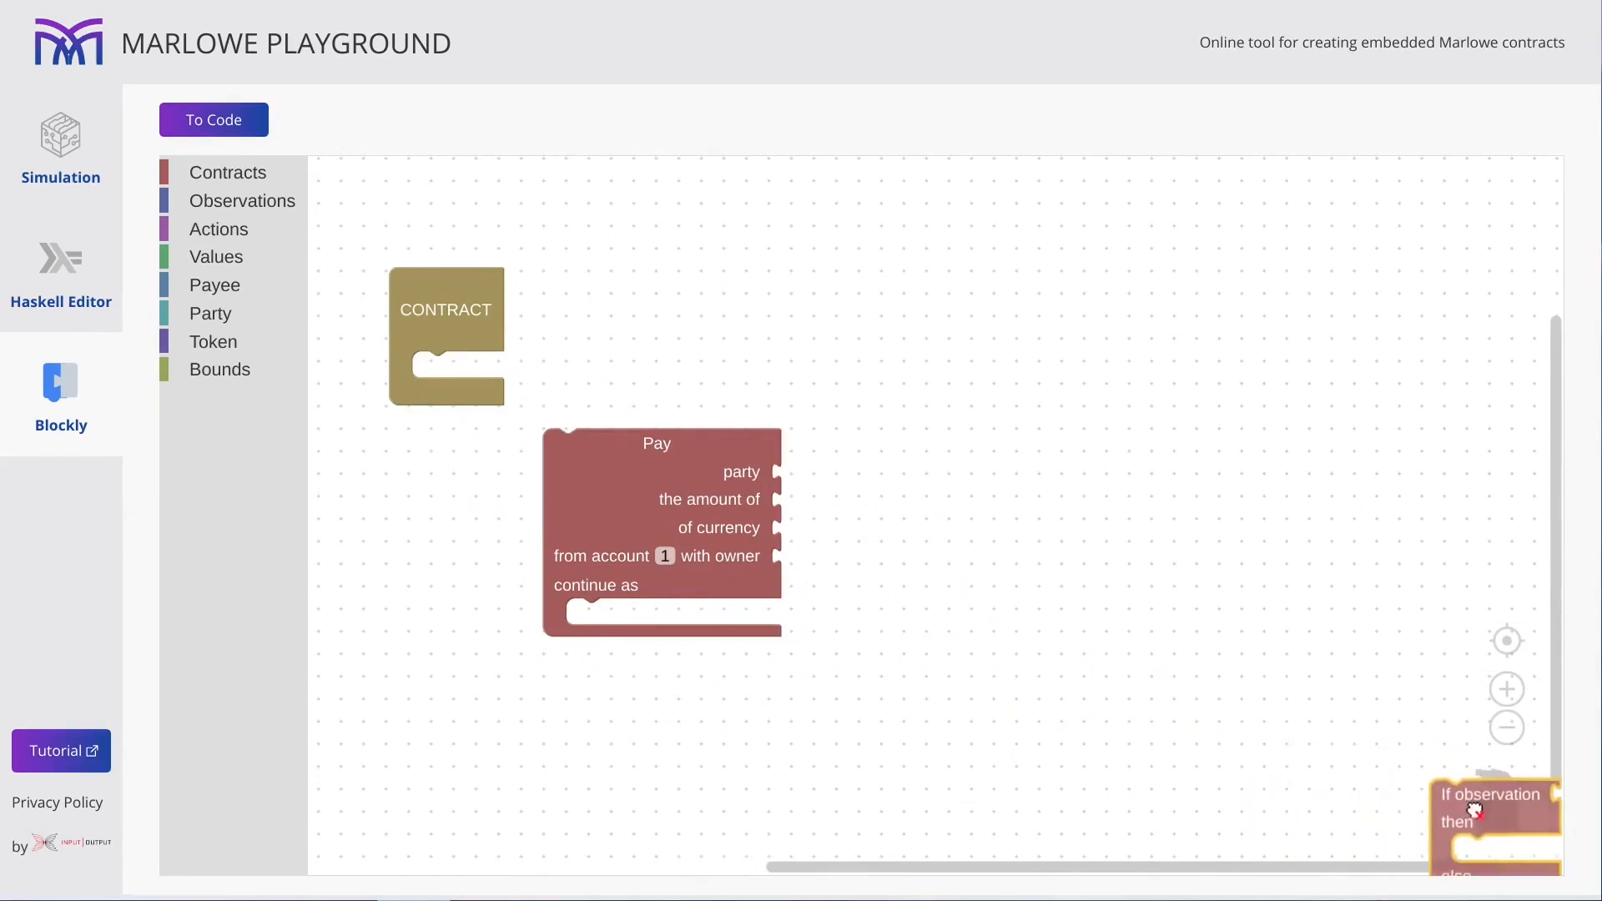
{"action": "left_click_drag", "start_coordinate": [626, 520], "coordinate": [526, 431]}
Add a Close block, then delete the Pay and Close blocks so the contract is empty.
{"action": "left_click", "coordinate": [227, 173]}
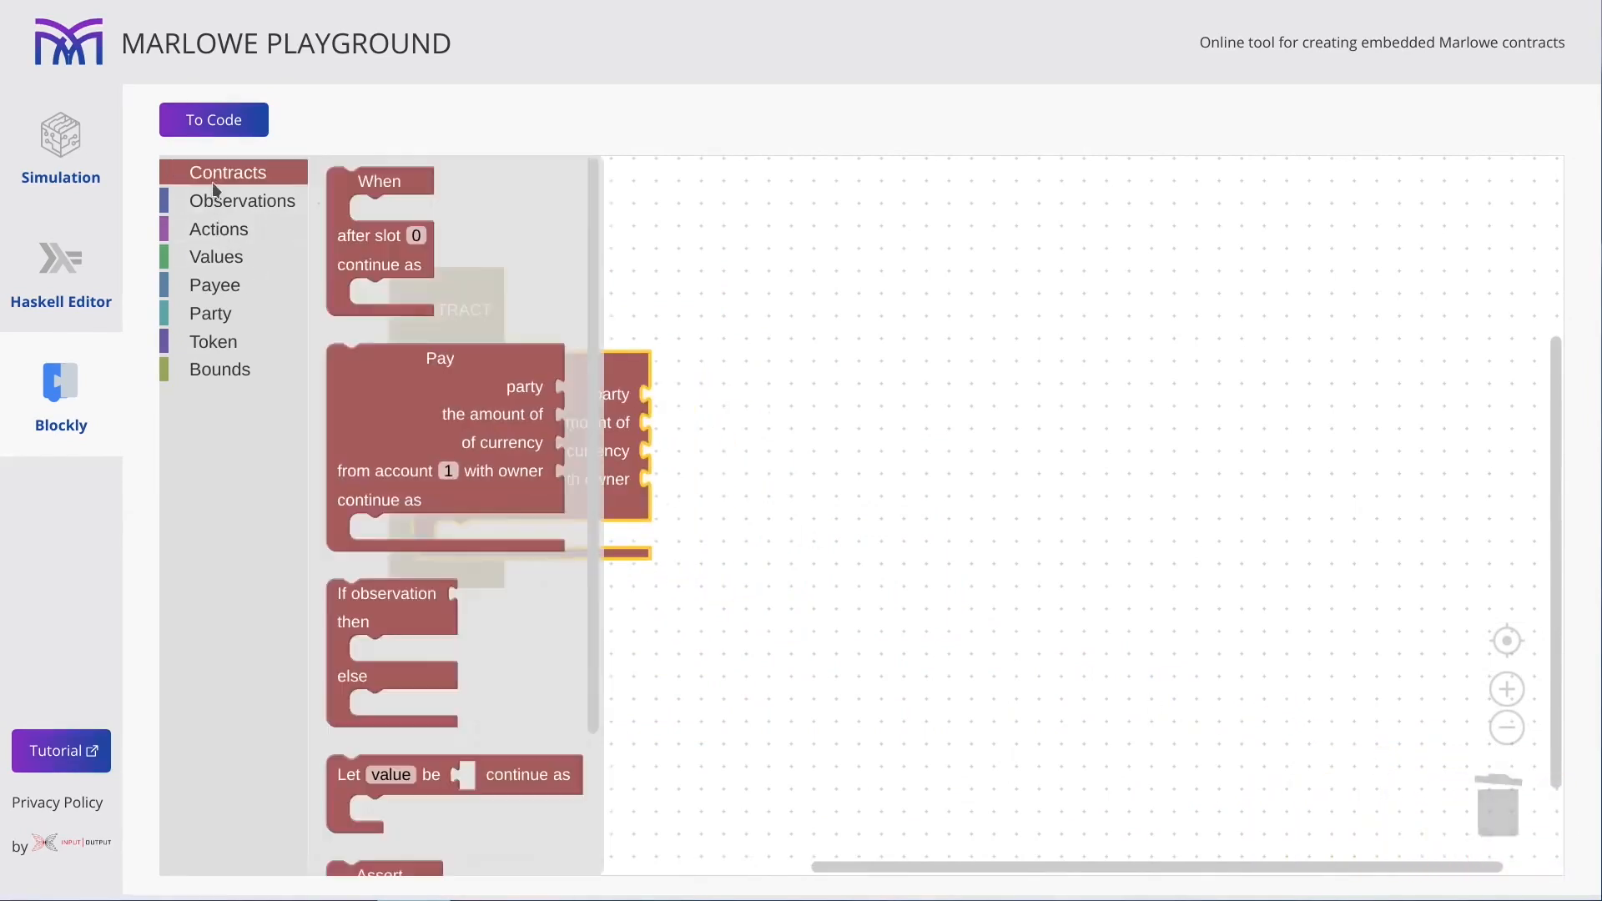
{"action": "scroll", "coordinate": [432, 657], "scroll_direction": "down", "scroll_amount": 3}
{"action": "left_click_drag", "start_coordinate": [357, 848], "coordinate": [488, 565]}
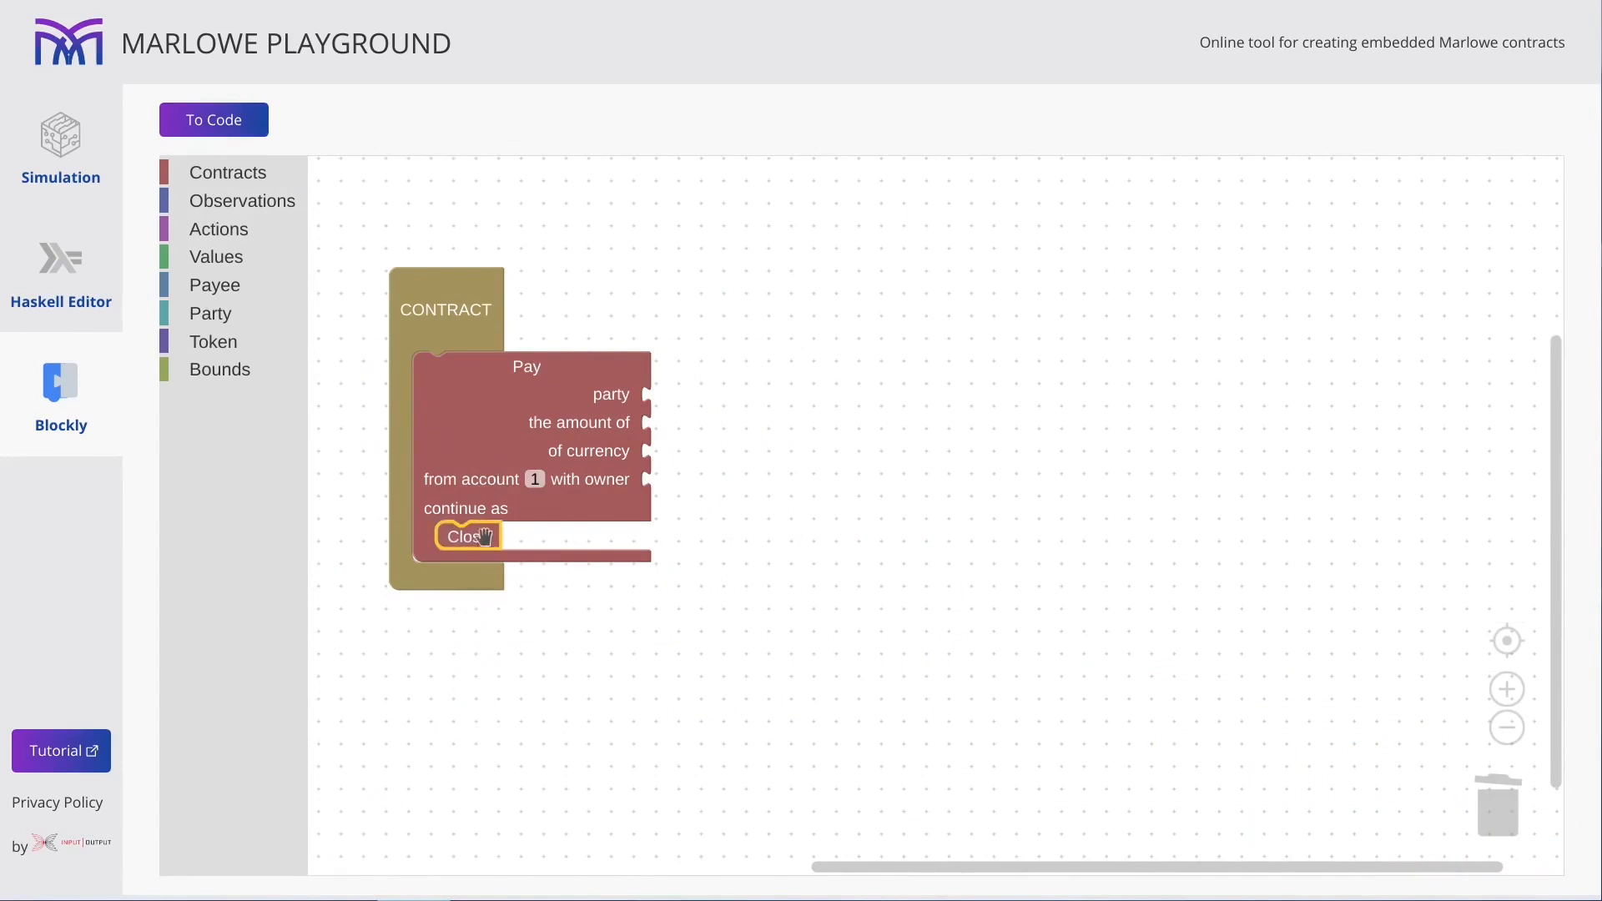
{"action": "left_click_drag", "start_coordinate": [475, 537], "coordinate": [619, 556]}
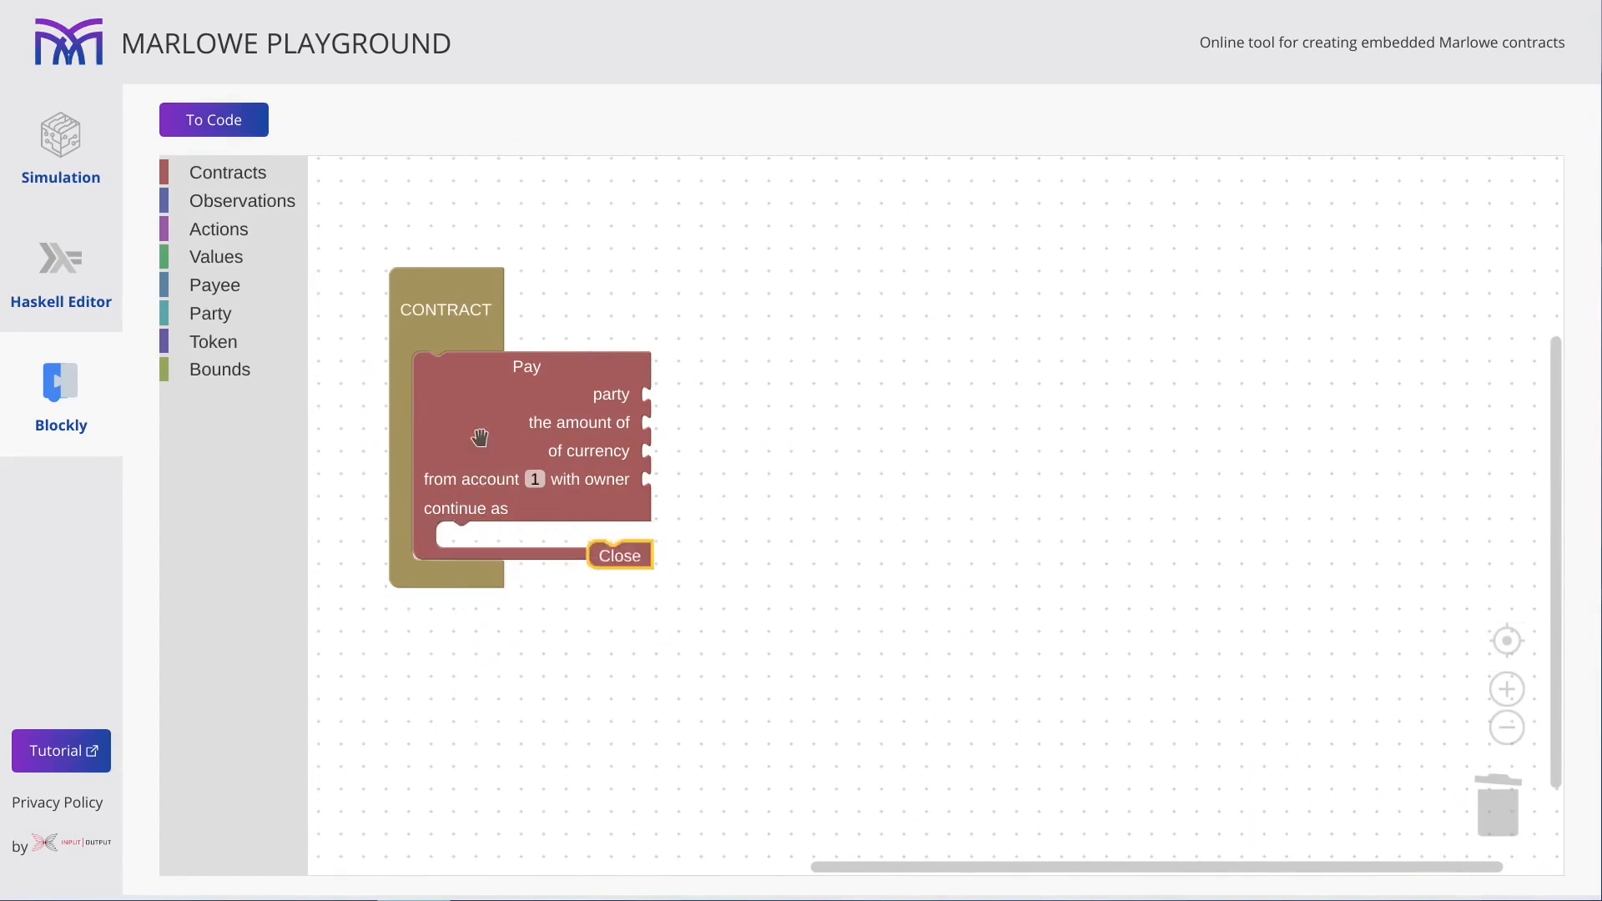
{"action": "mouse_move", "coordinate": [526, 377]}
{"action": "left_mouse_down"}
{"action": "mouse_move", "coordinate": [1485, 872]}
{"action": "mouse_move", "coordinate": [1496, 808]}
{"action": "left_mouse_up"}
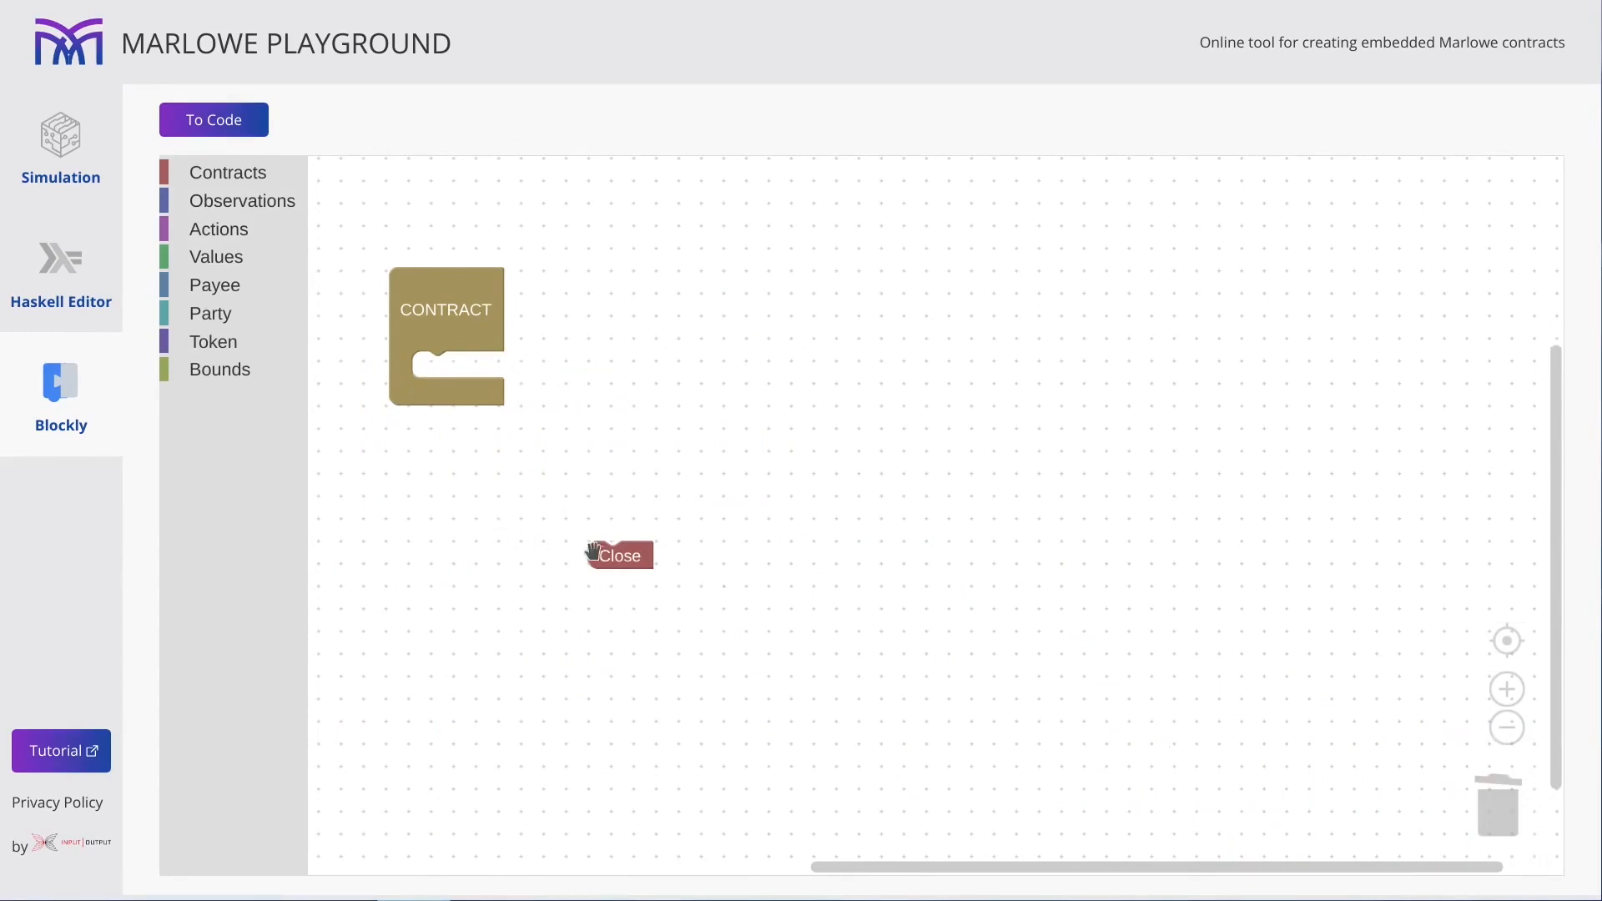
{"action": "left_click_drag", "start_coordinate": [619, 556], "coordinate": [417, 384]}
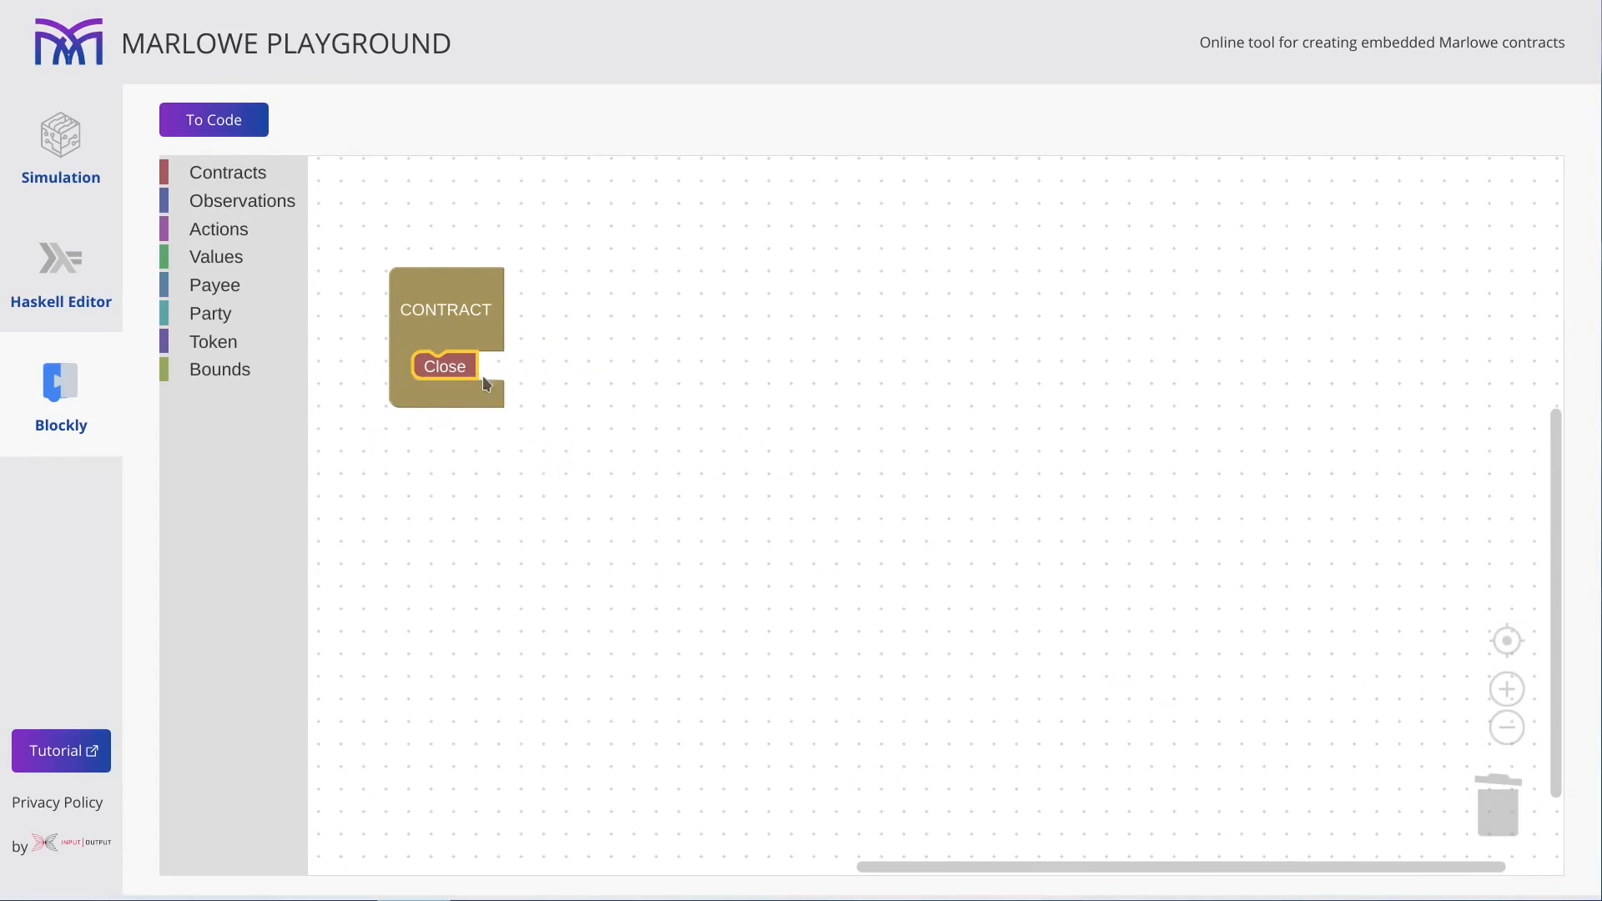
{"action": "left_click_drag", "start_coordinate": [445, 365], "coordinate": [1525, 811]}
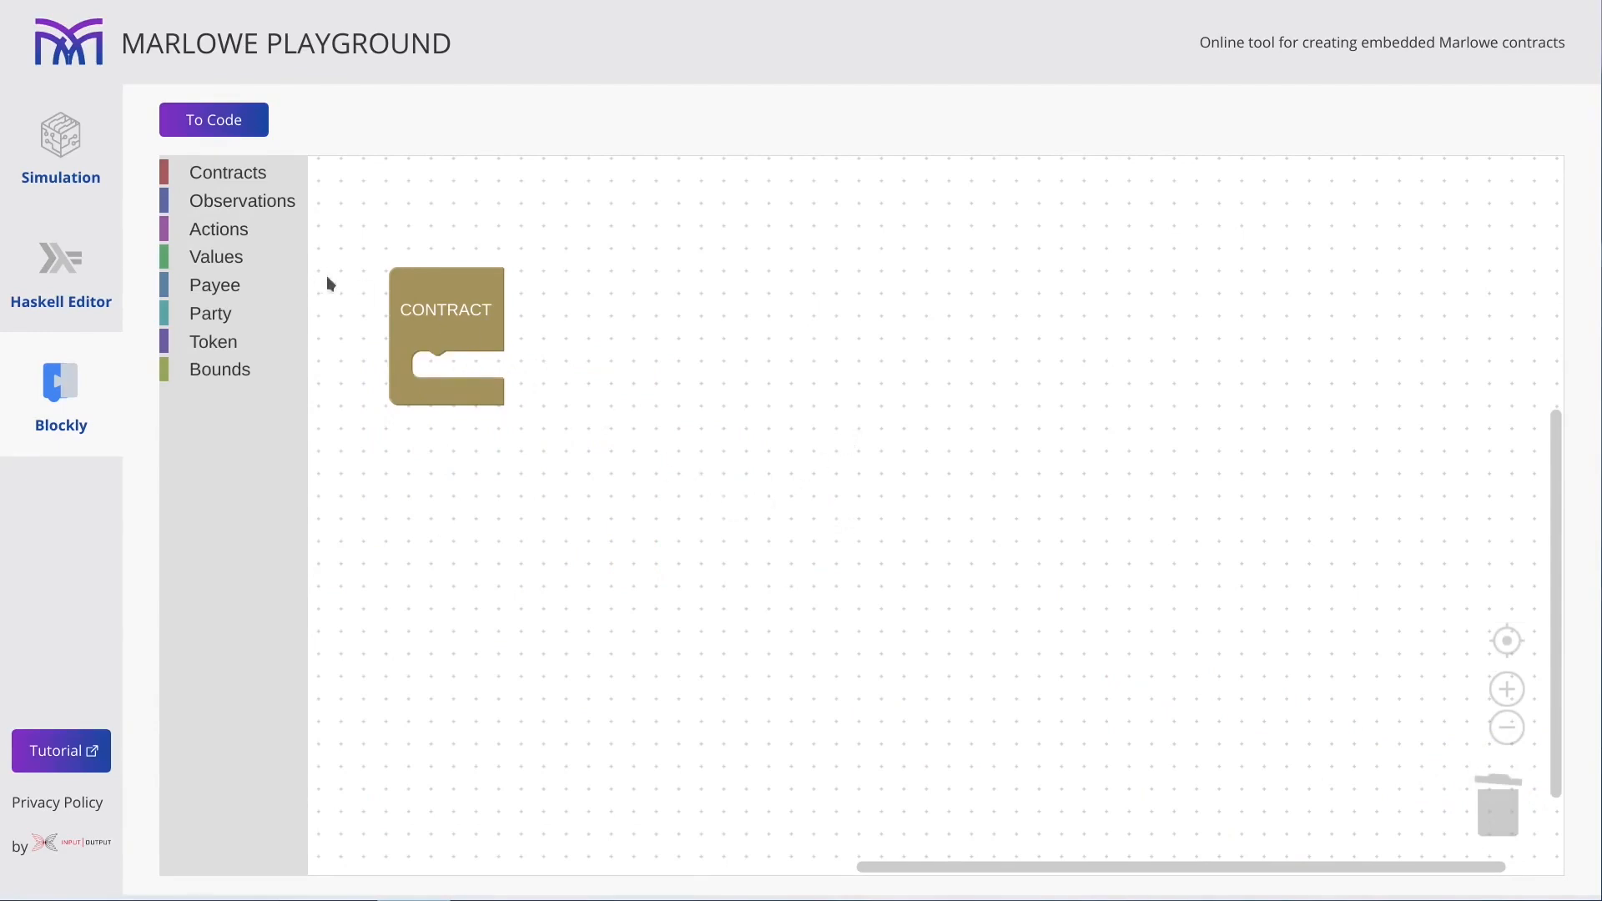
Place a When clause from the Contracts toolbox inside the CONTRACT block.
{"action": "left_click", "coordinate": [266, 175]}
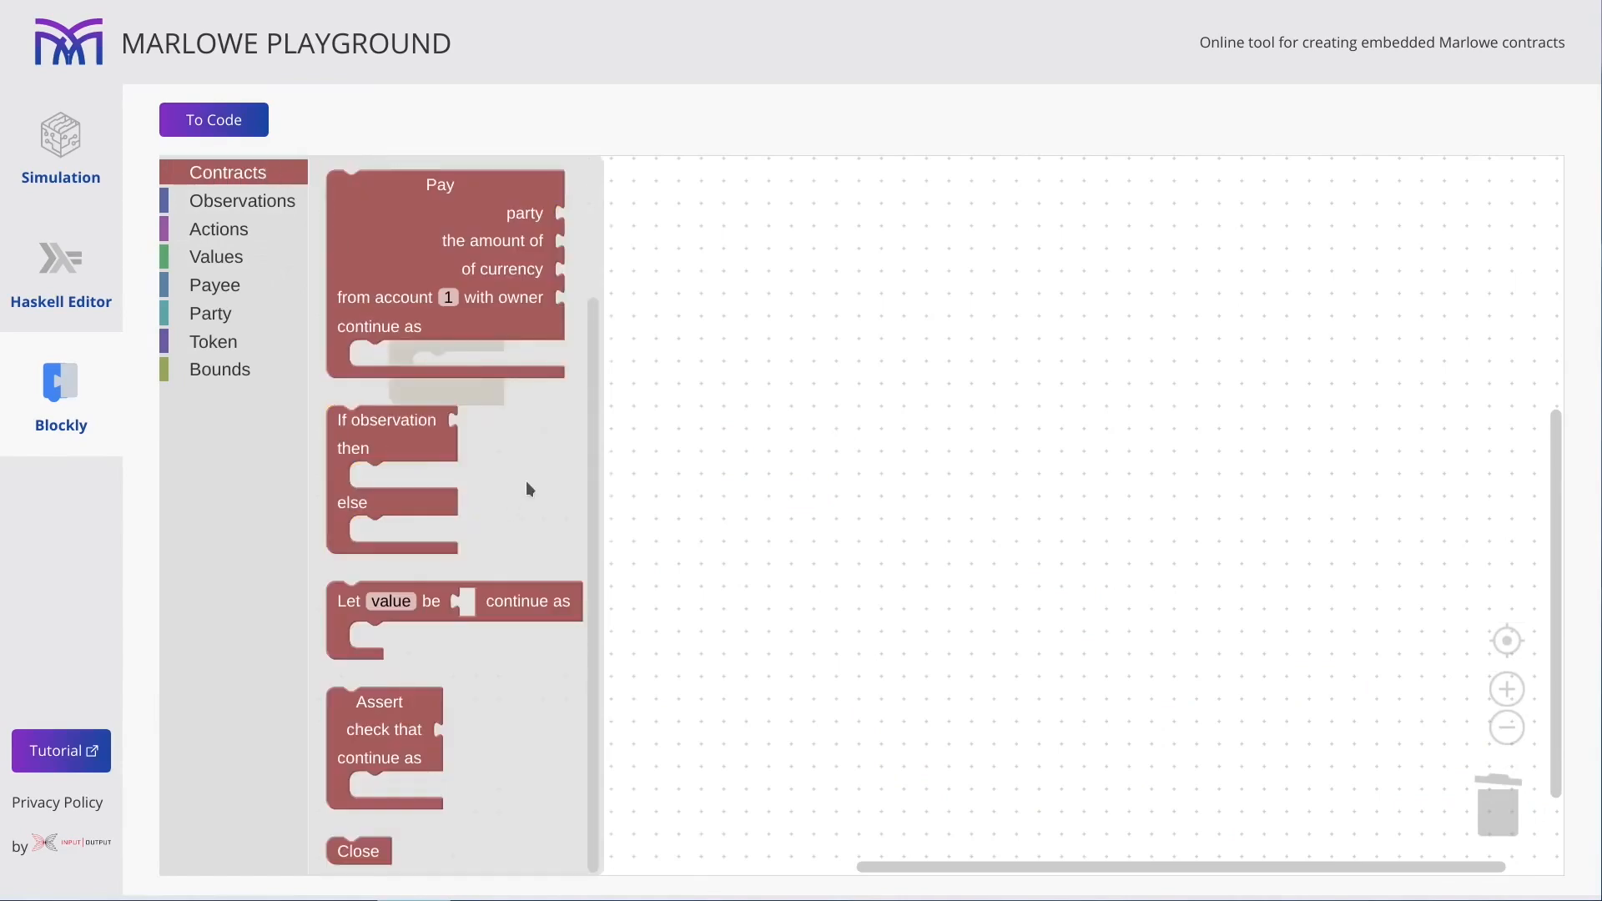
{"action": "scroll", "coordinate": [525, 512], "scroll_direction": "up", "scroll_amount": 3}
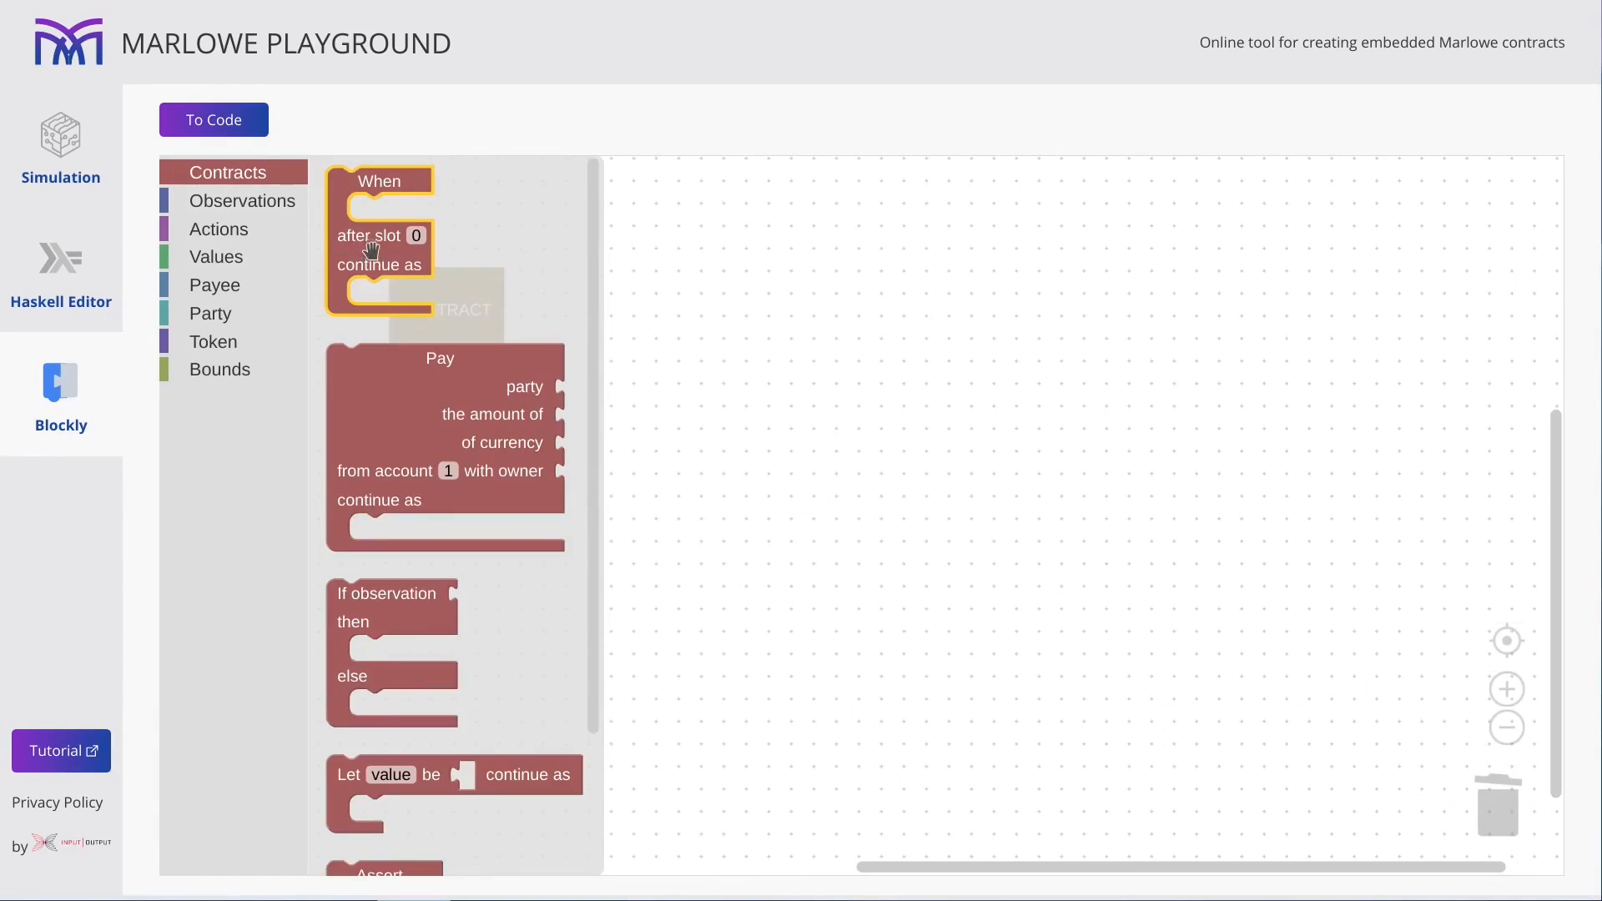
{"action": "left_click_drag", "start_coordinate": [371, 257], "coordinate": [453, 447]}
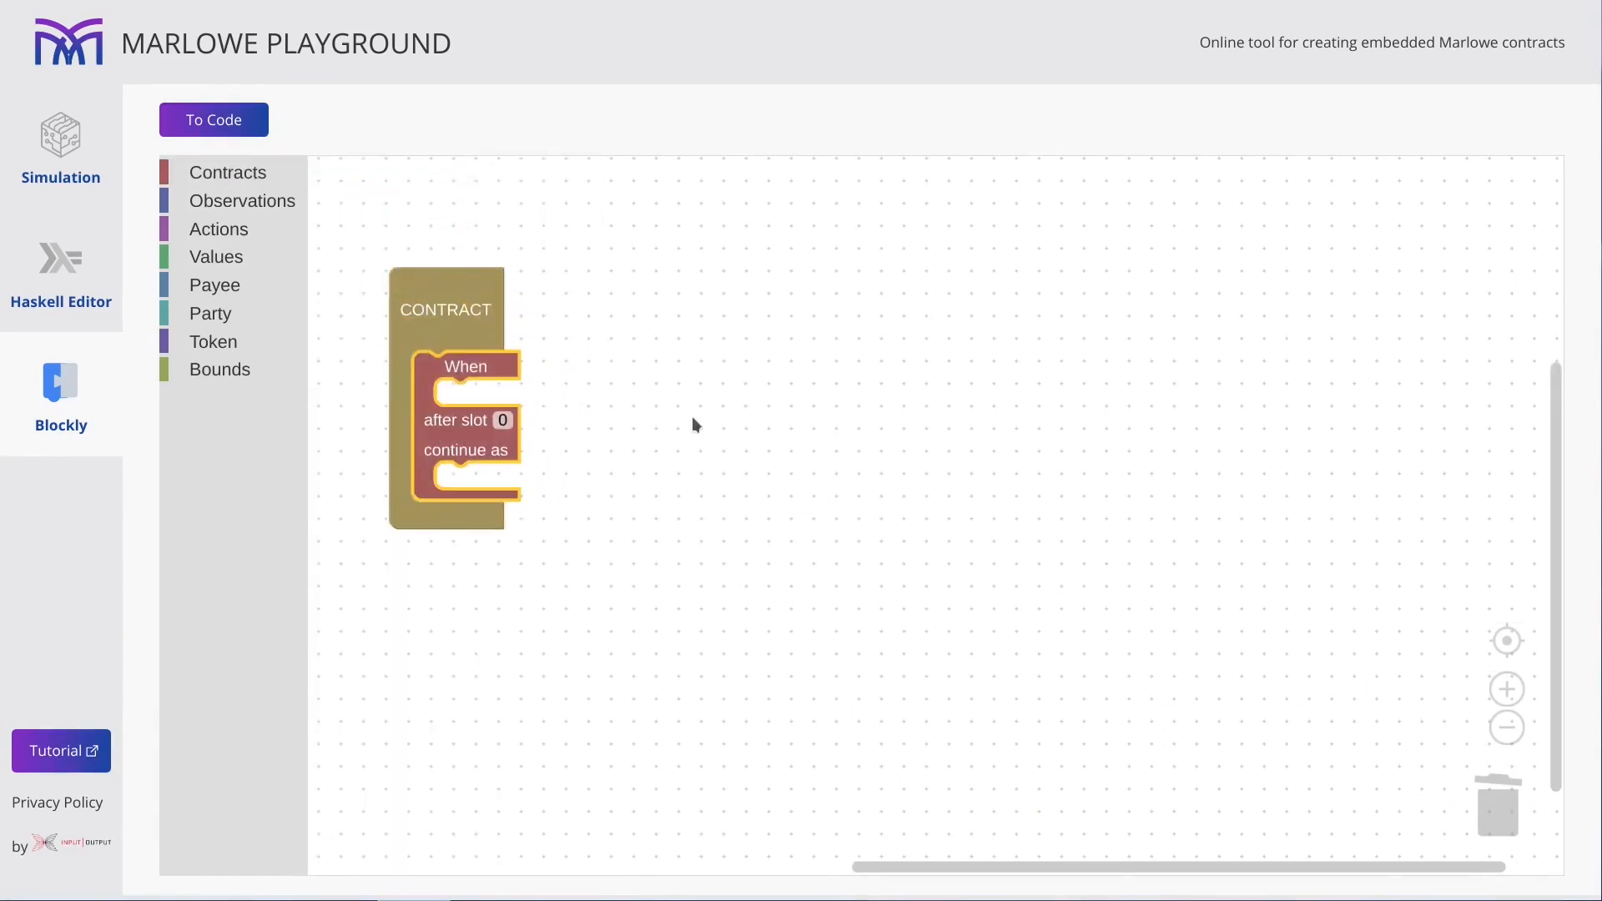
{"action": "left_click", "coordinate": [227, 231]}
{"action": "left_click", "coordinate": [227, 173]}
{"action": "left_click", "coordinate": [343, 386]}
{"action": "left_click", "coordinate": [438, 428]}
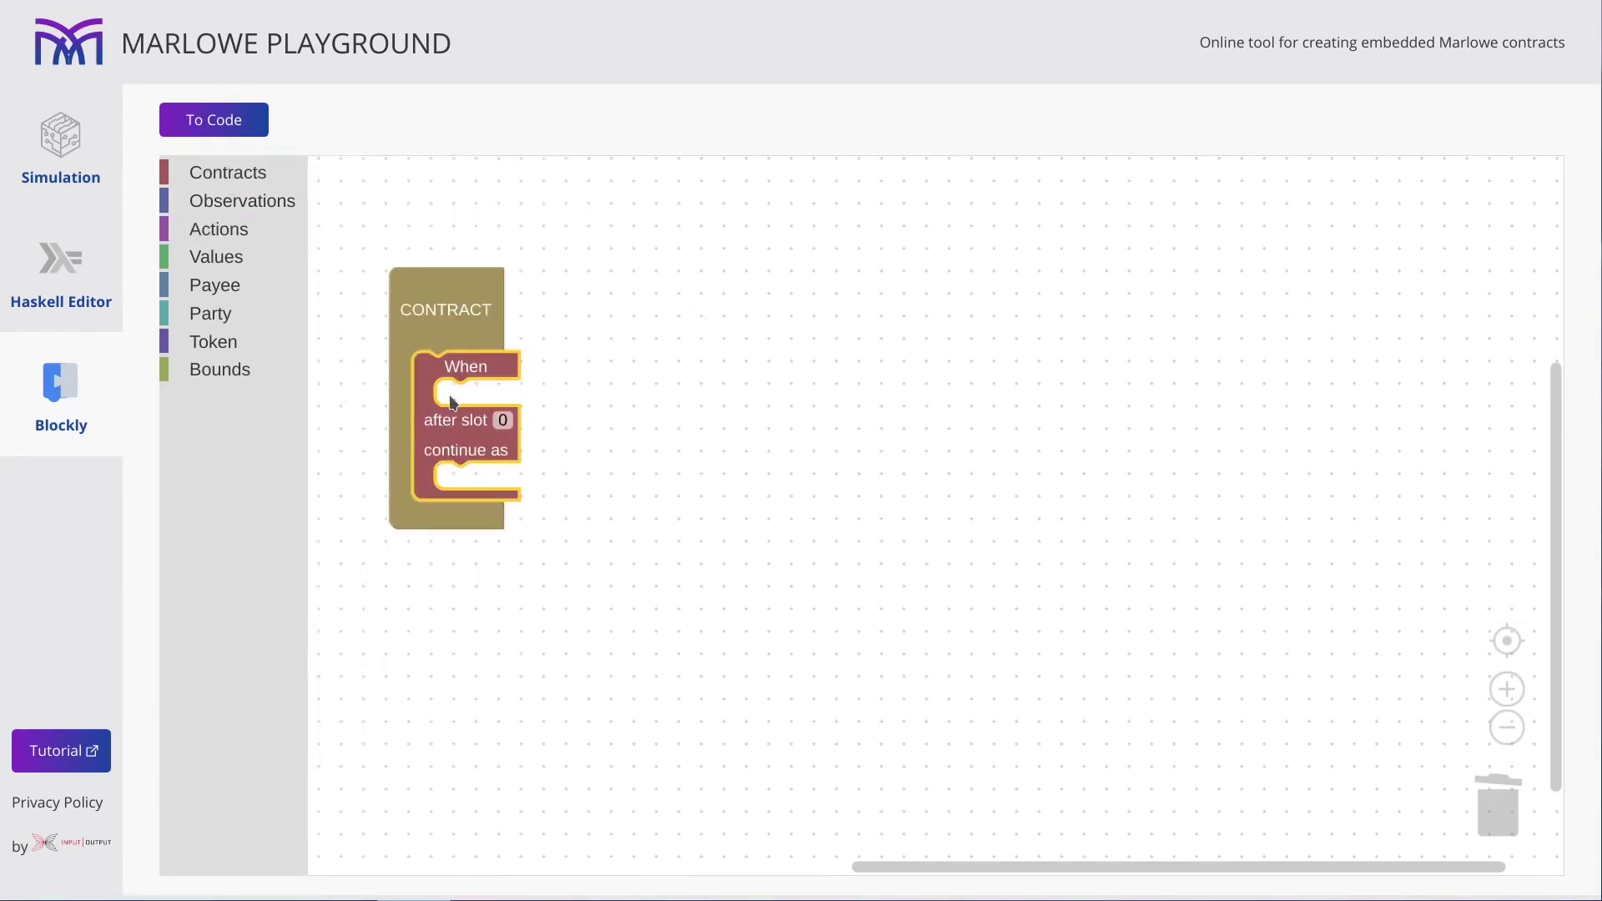
Try two Notification actions with a true observation inside the When, then delete them.
{"action": "left_click", "coordinate": [212, 231]}
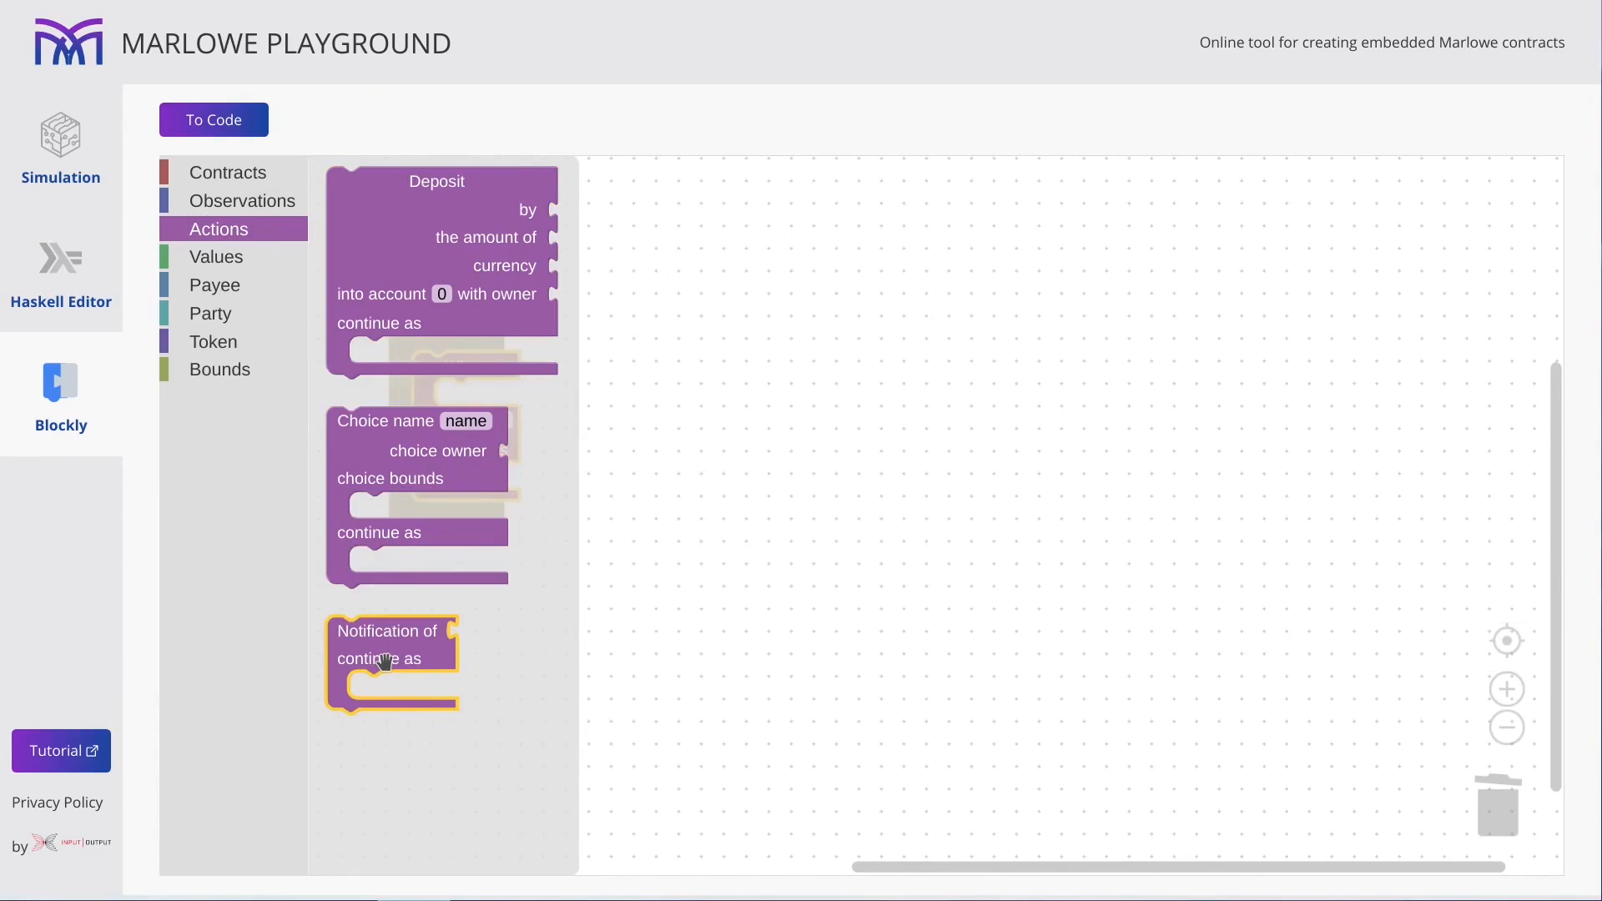
{"action": "mouse_move", "coordinate": [382, 661]}
{"action": "left_mouse_down"}
{"action": "mouse_move", "coordinate": [611, 617]}
{"action": "mouse_move", "coordinate": [698, 577]}
{"action": "left_mouse_up"}
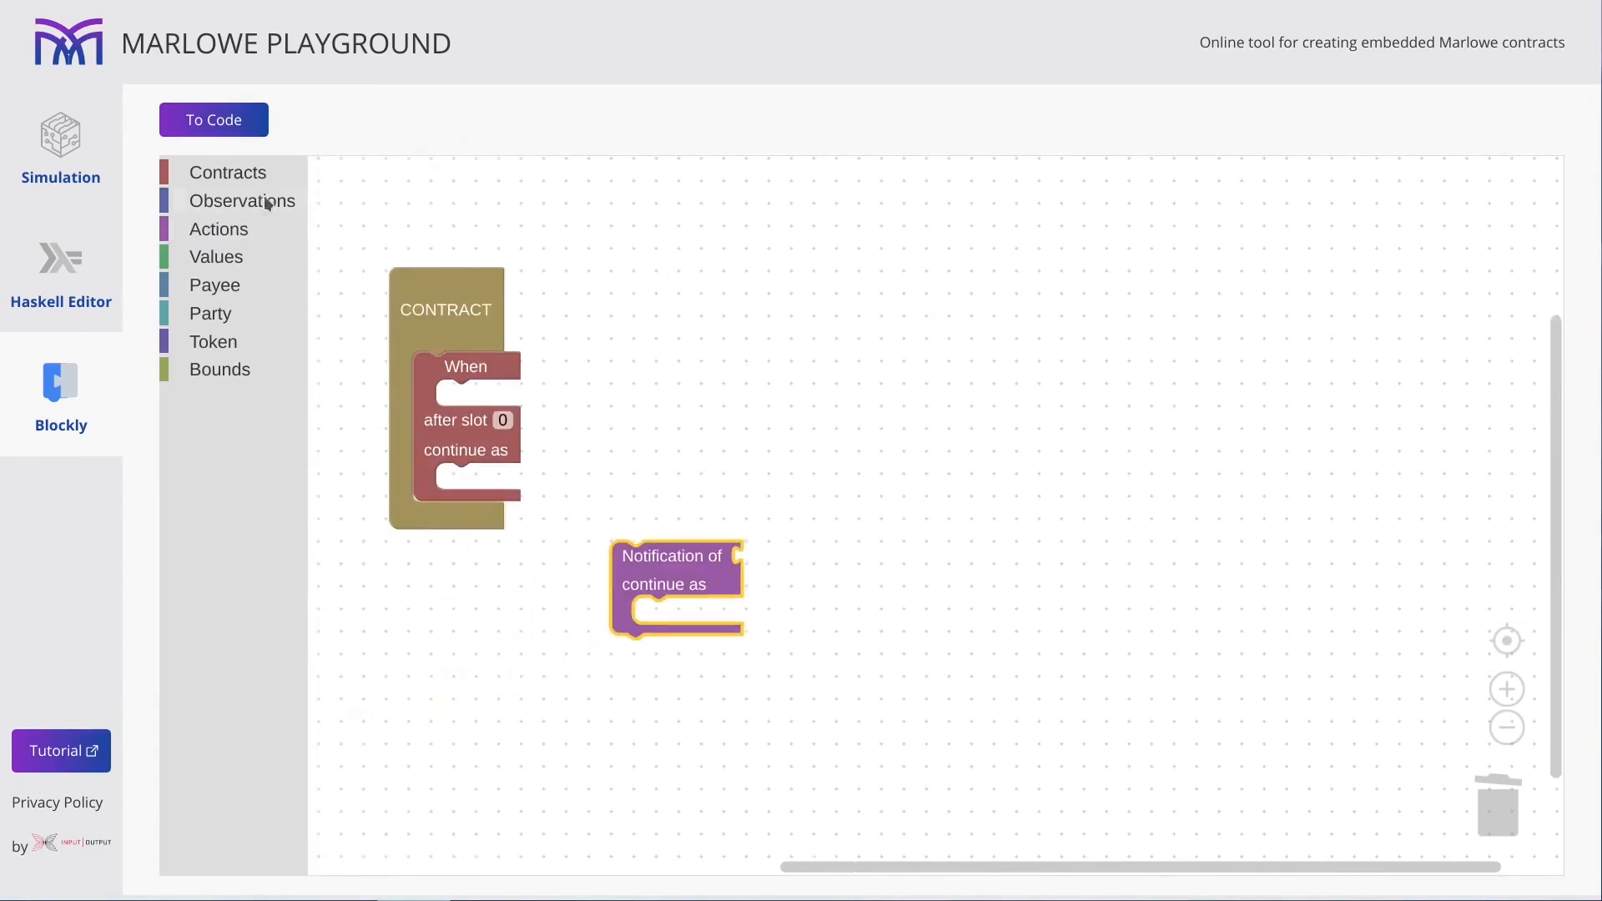
{"action": "left_click", "coordinate": [242, 201]}
{"action": "left_click_drag", "start_coordinate": [351, 789], "coordinate": [766, 560]}
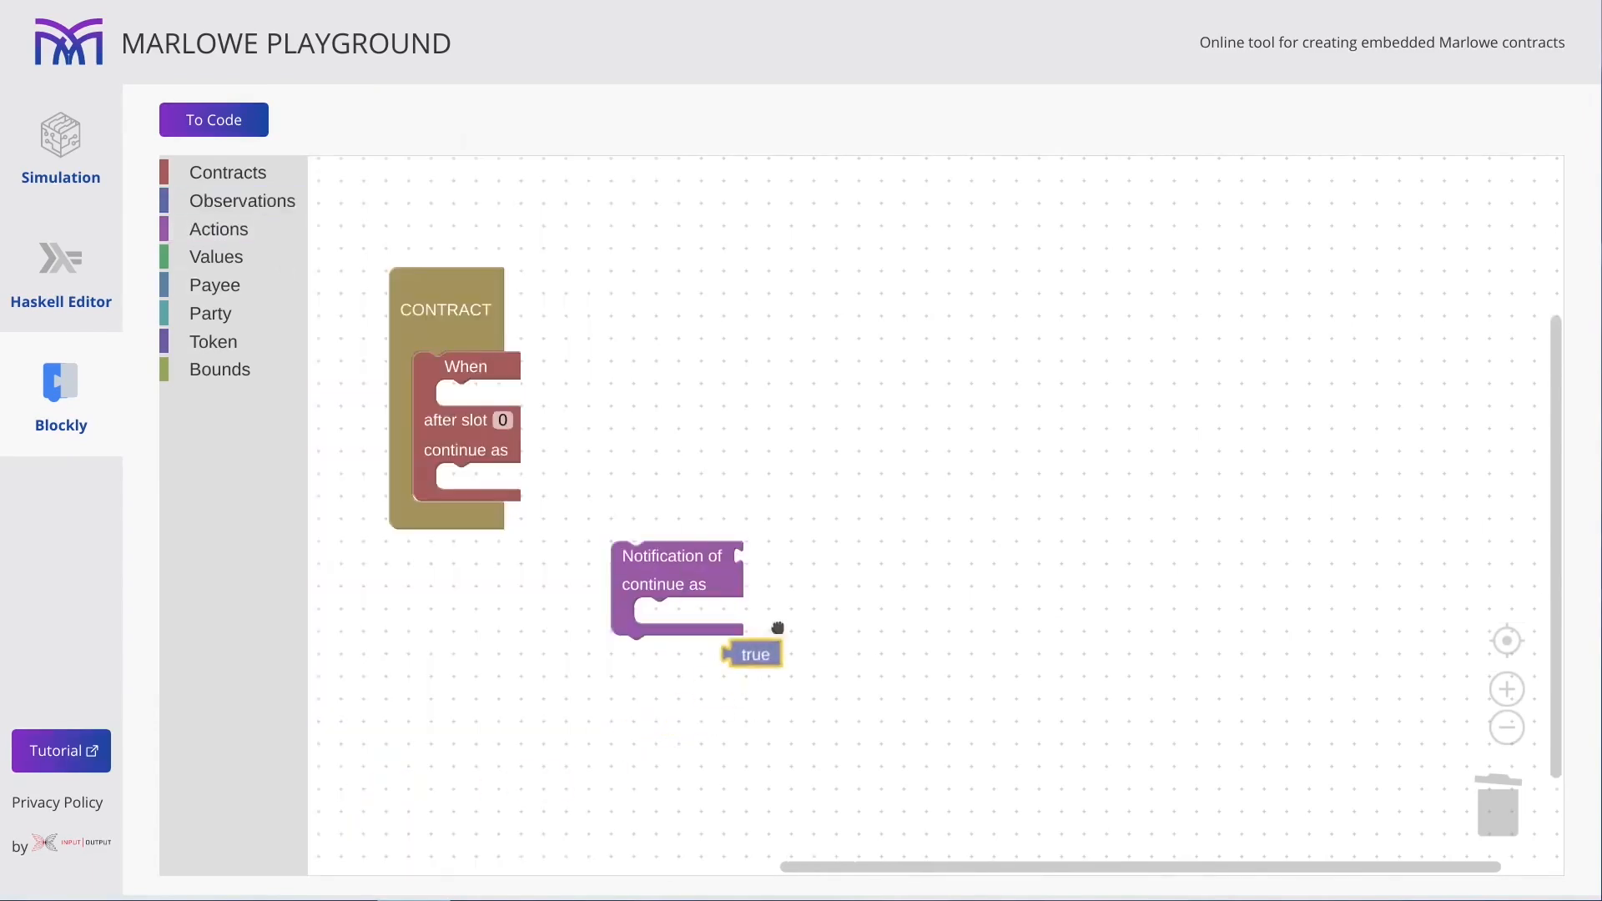
{"action": "left_click_drag", "start_coordinate": [654, 571], "coordinate": [494, 423]}
{"action": "left_click", "coordinate": [218, 230]}
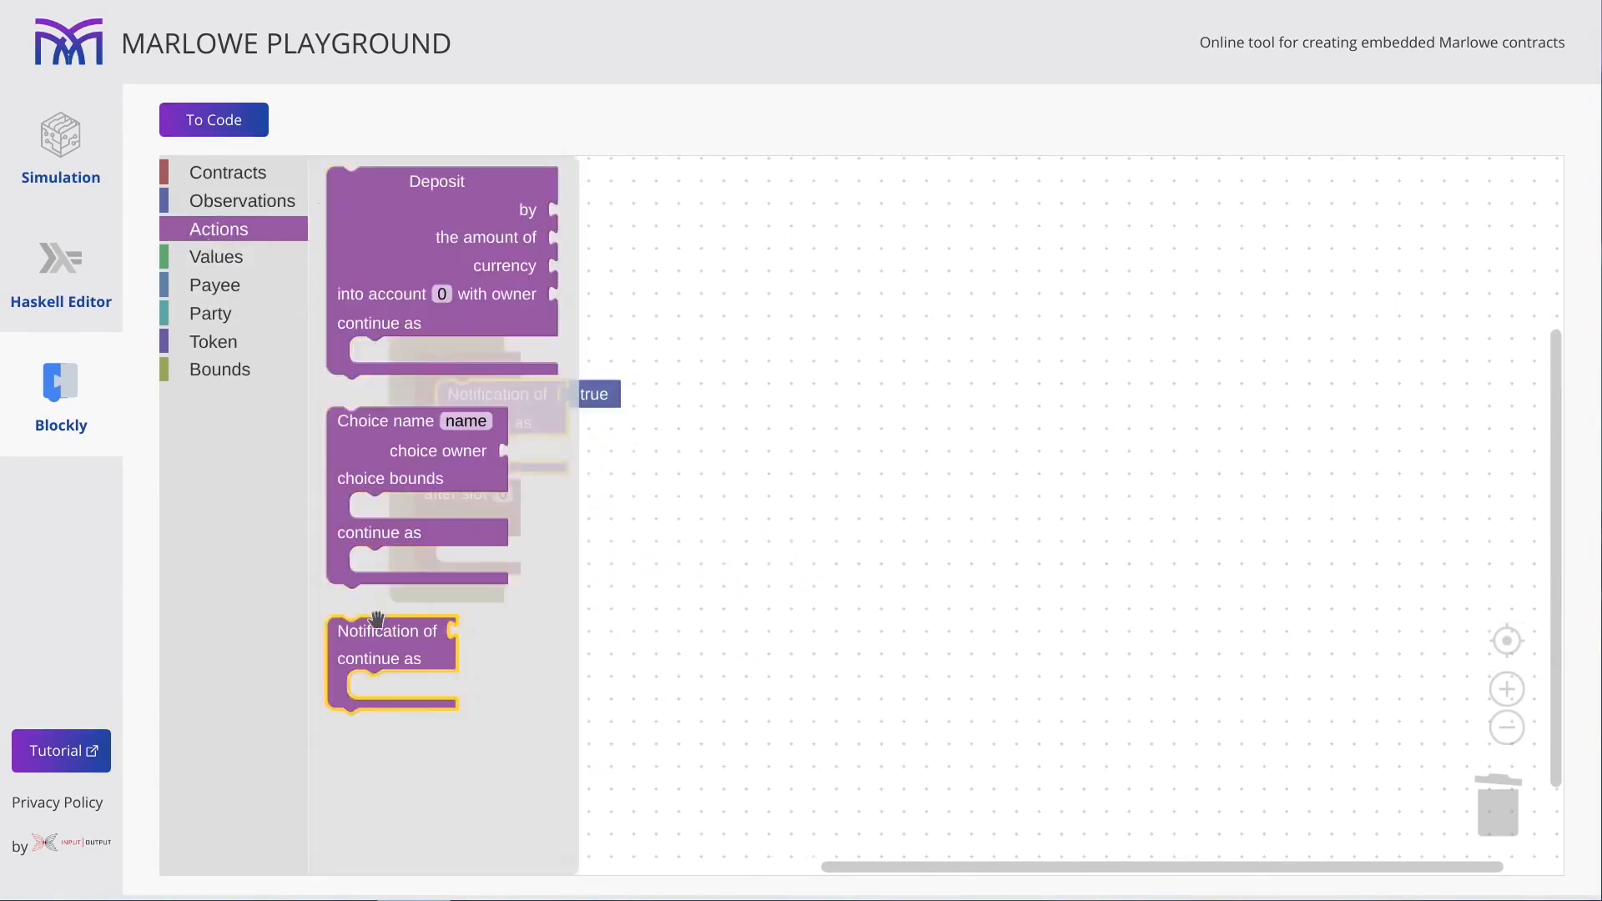
{"action": "left_click_drag", "start_coordinate": [375, 629], "coordinate": [488, 506]}
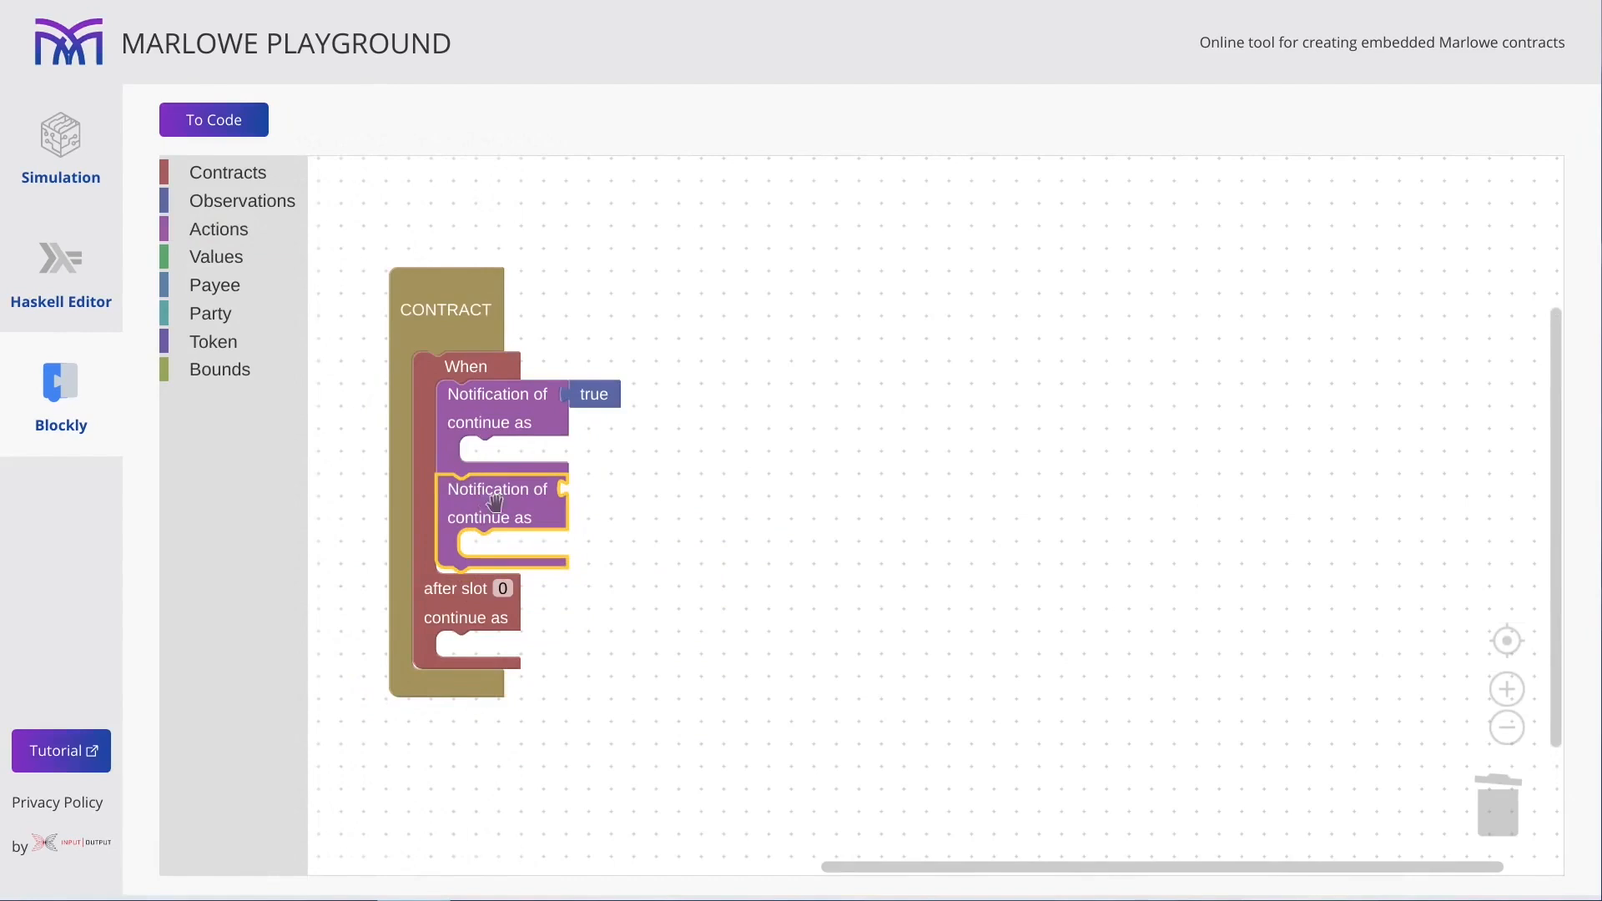
{"action": "left_click", "coordinate": [457, 403]}
{"action": "key", "text": "Delete"}
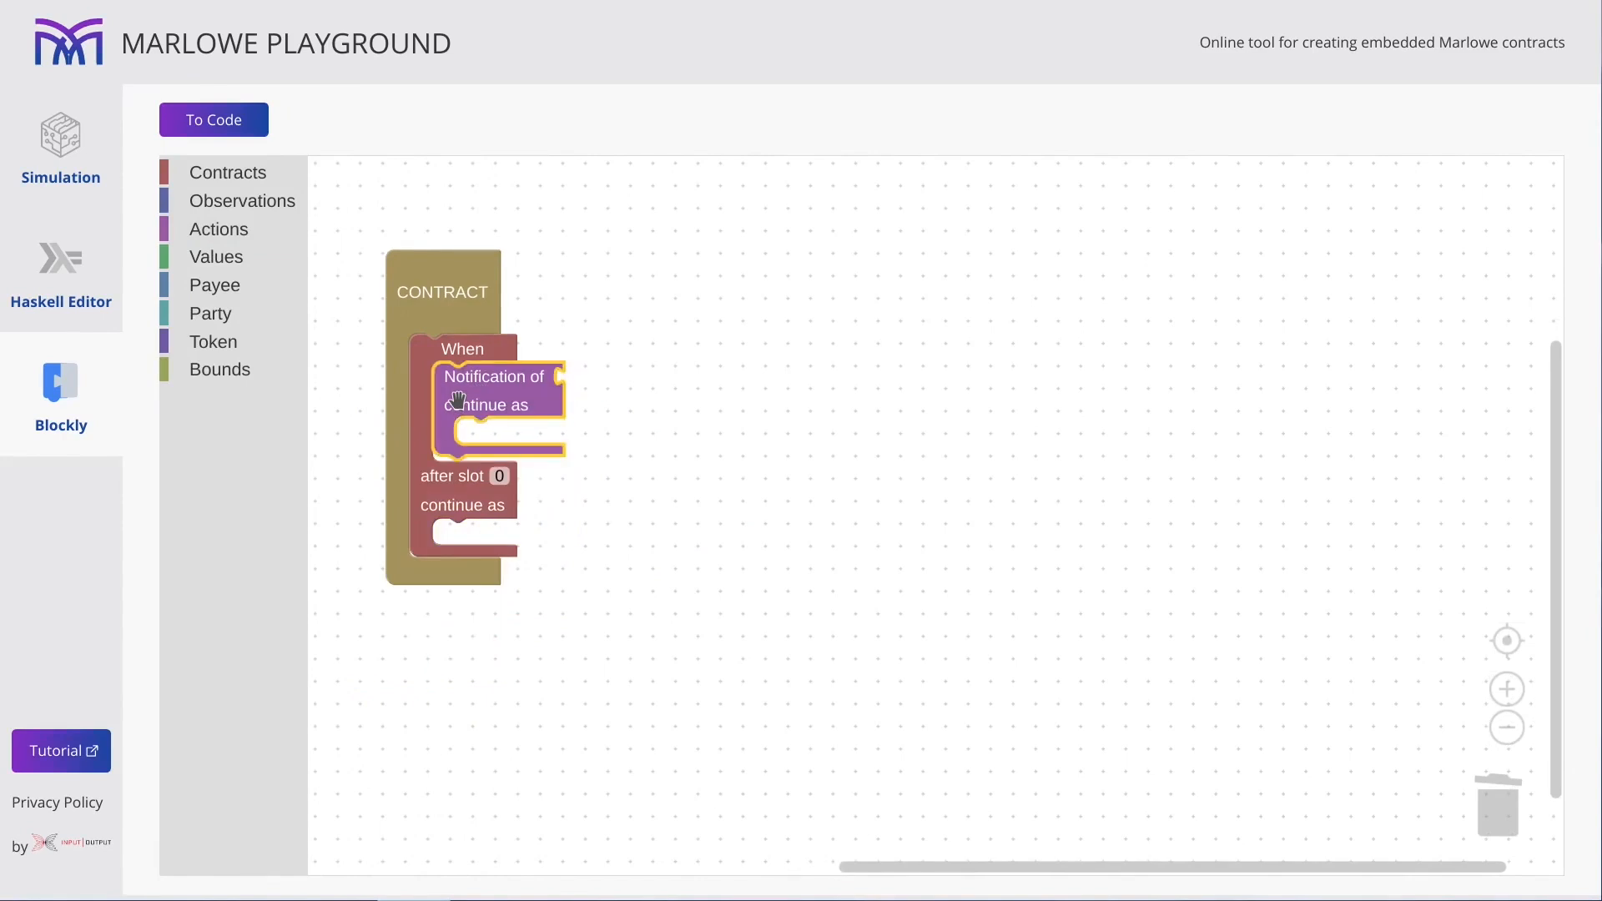
{"action": "key", "text": "Delete"}
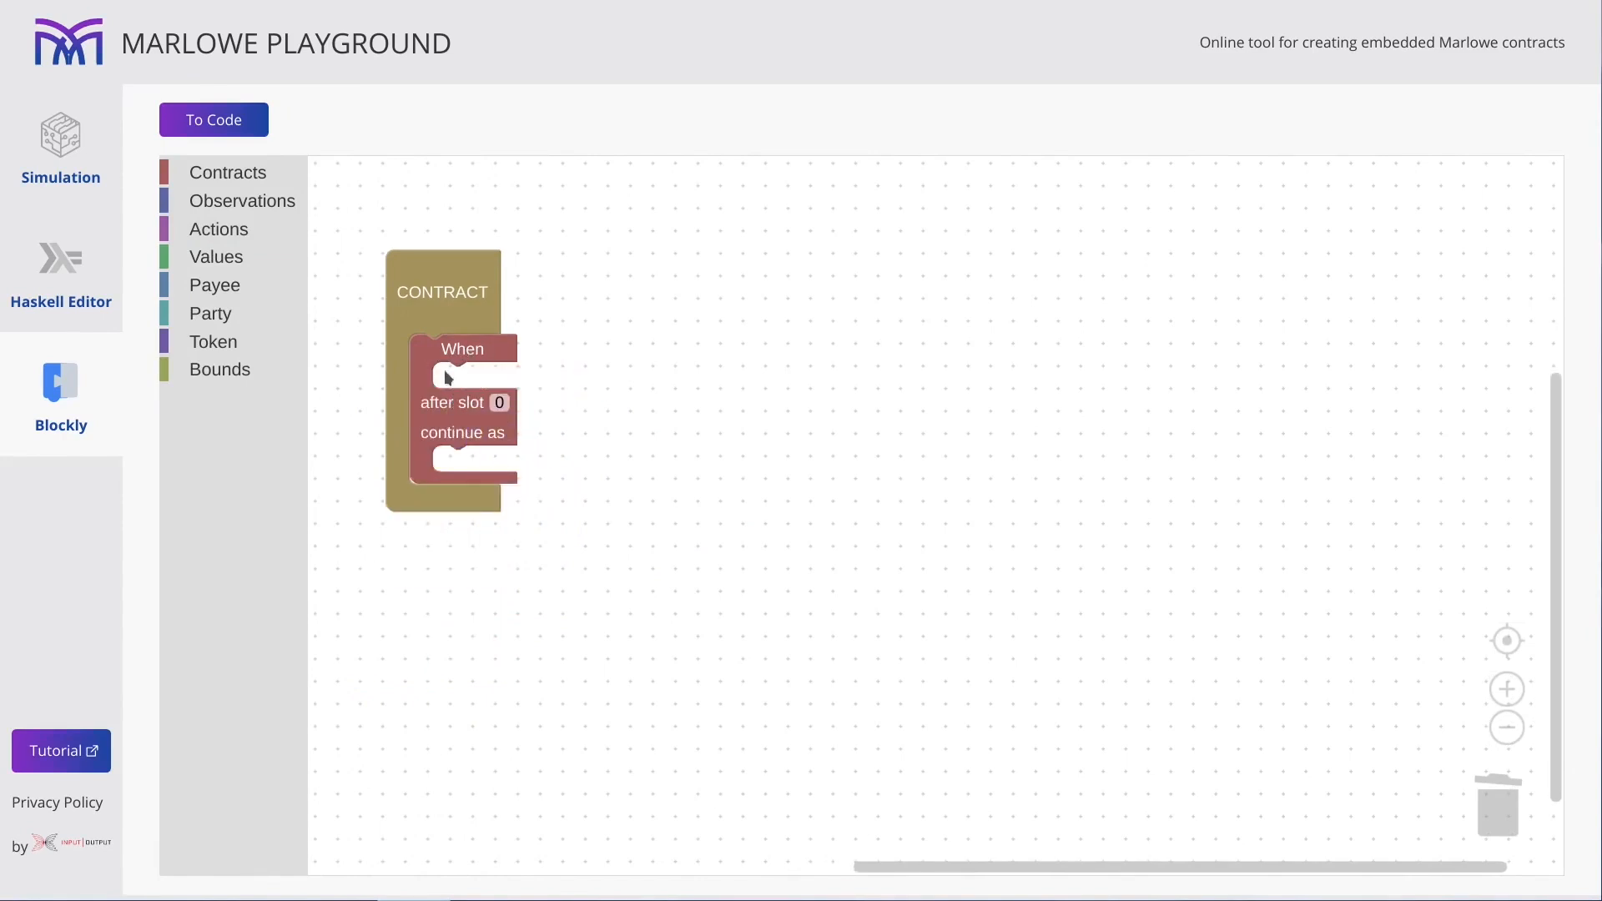
Set the When timeout to slot 100 then 30, and add a Deposit action inside it.
{"action": "left_click", "coordinate": [500, 402]}
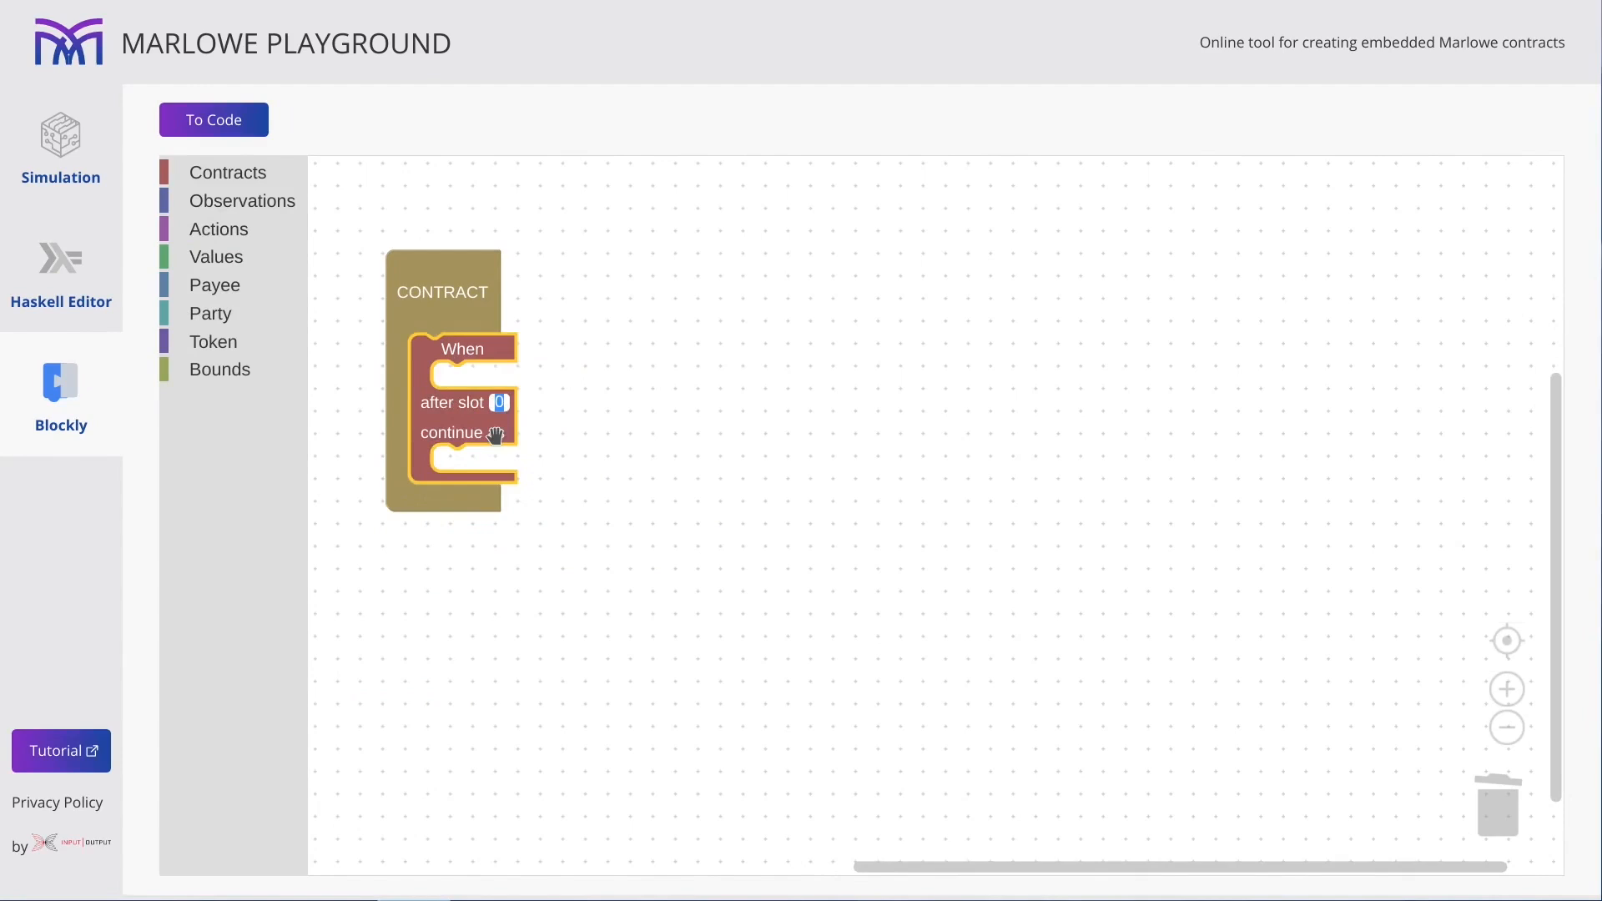
{"action": "type", "text": "100"}
{"action": "left_click", "coordinate": [617, 342]}
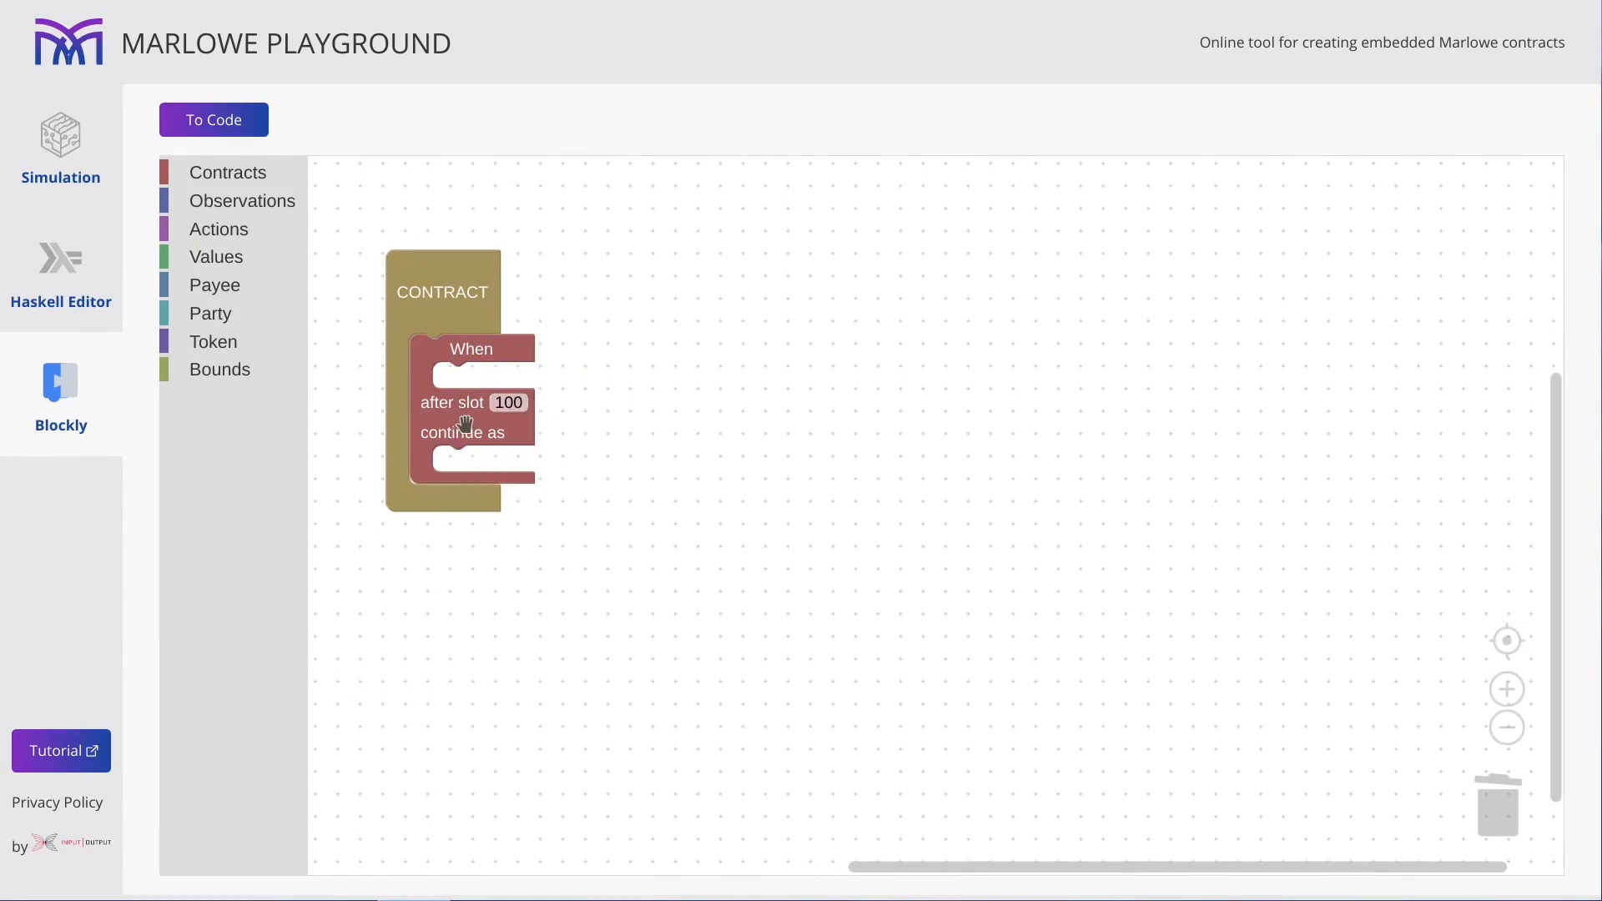
{"action": "left_click", "coordinate": [513, 402]}
{"action": "type", "text": "30"}
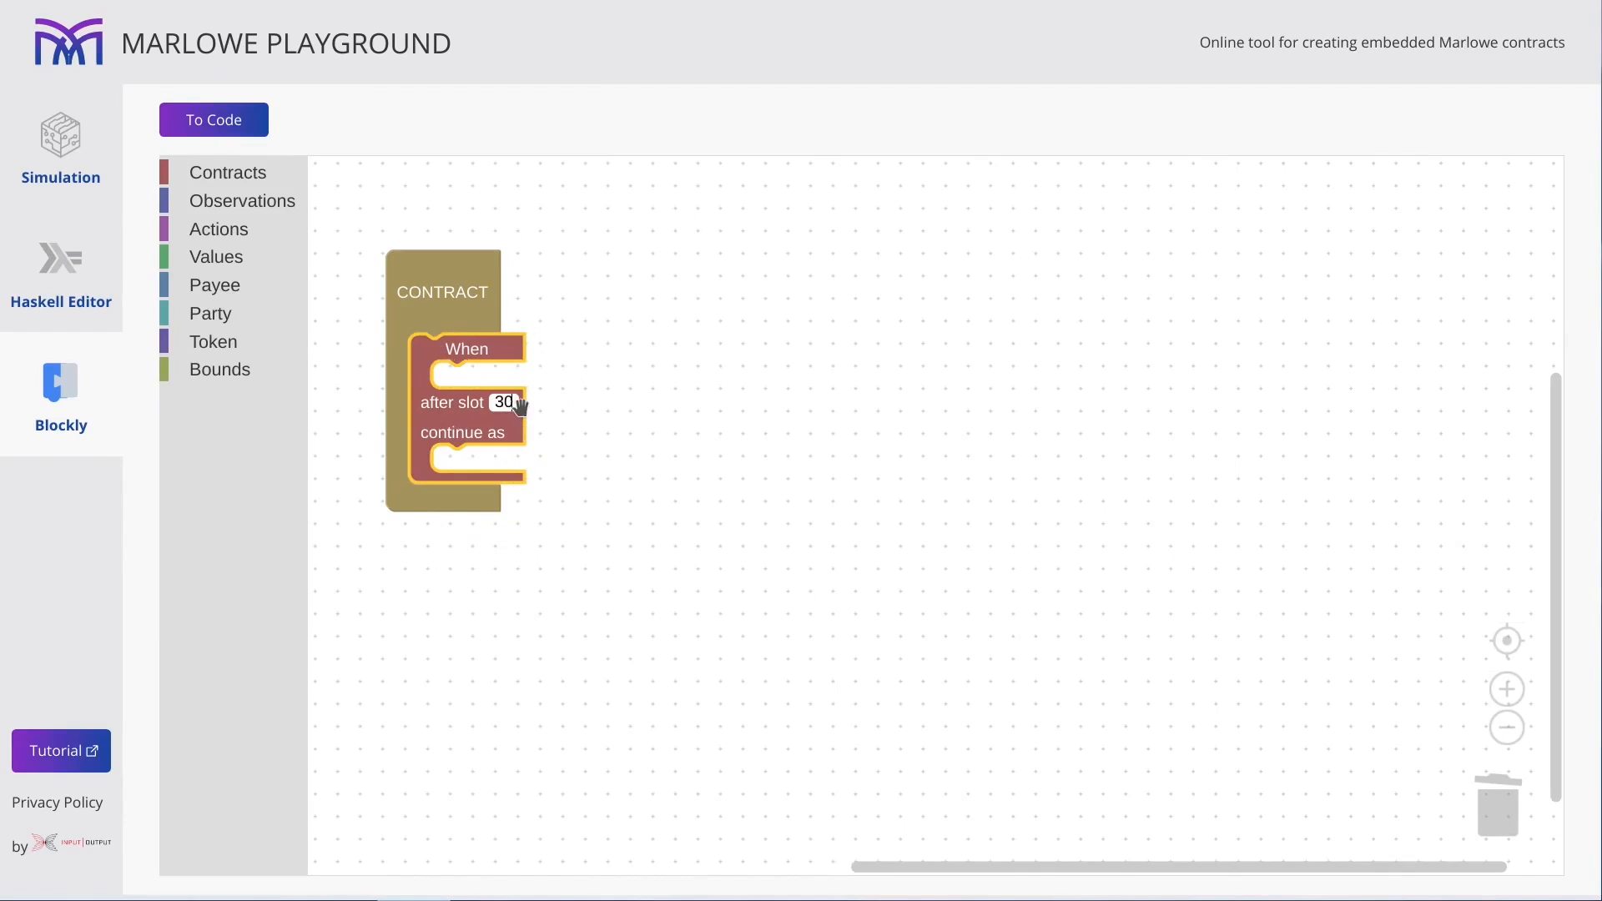
{"action": "left_click", "coordinate": [621, 400]}
{"action": "left_click", "coordinate": [217, 229]}
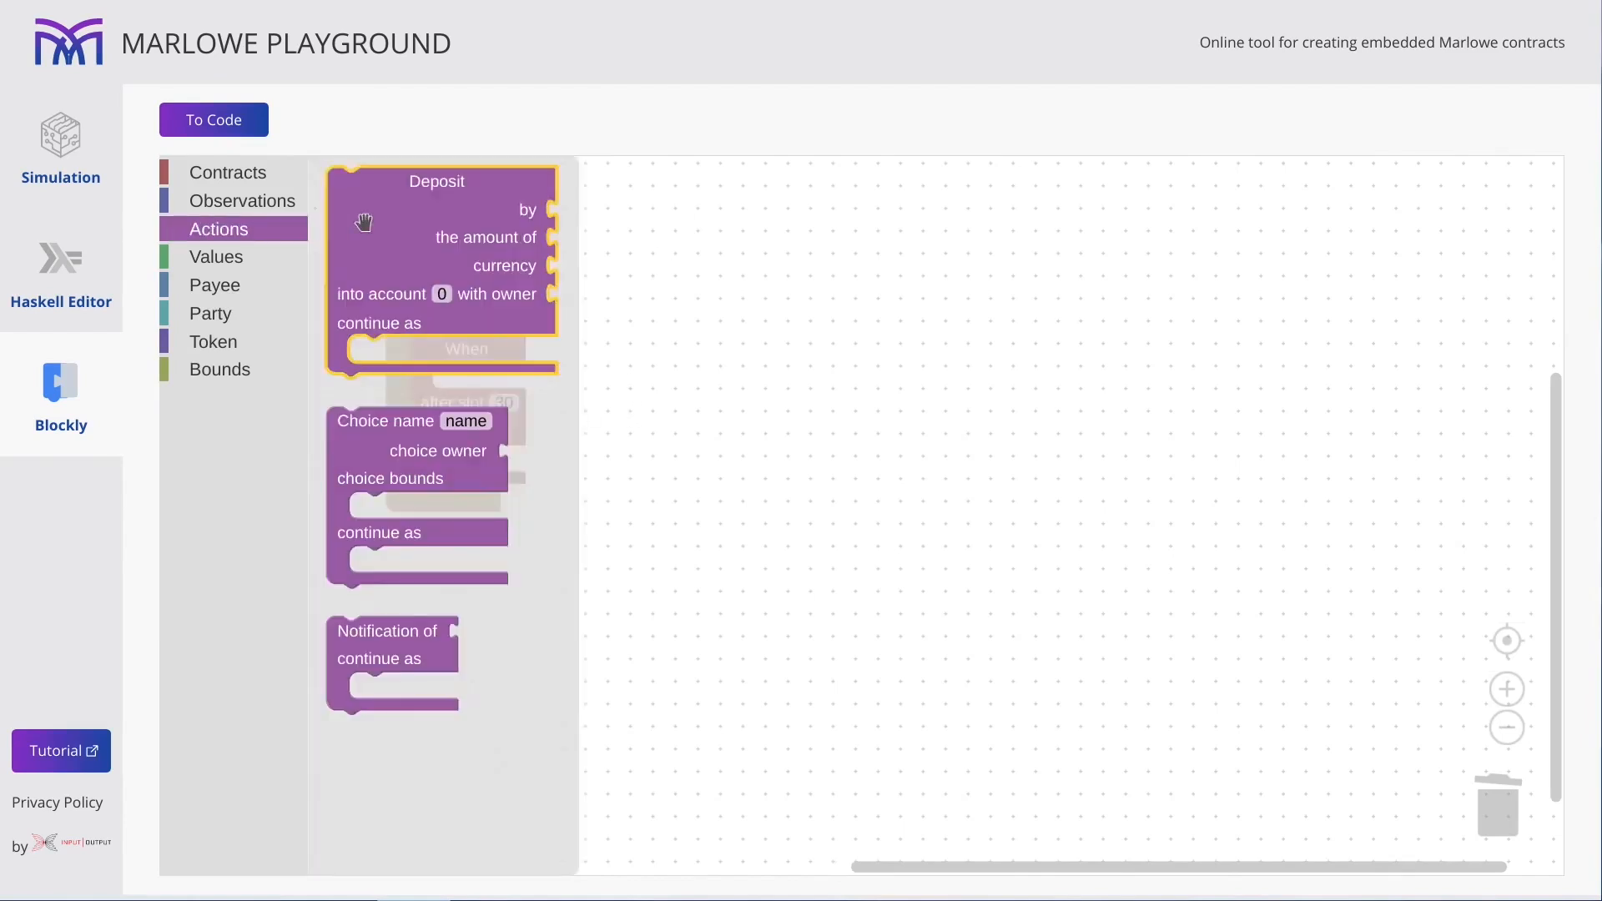
{"action": "left_click_drag", "start_coordinate": [425, 219], "coordinate": [568, 354]}
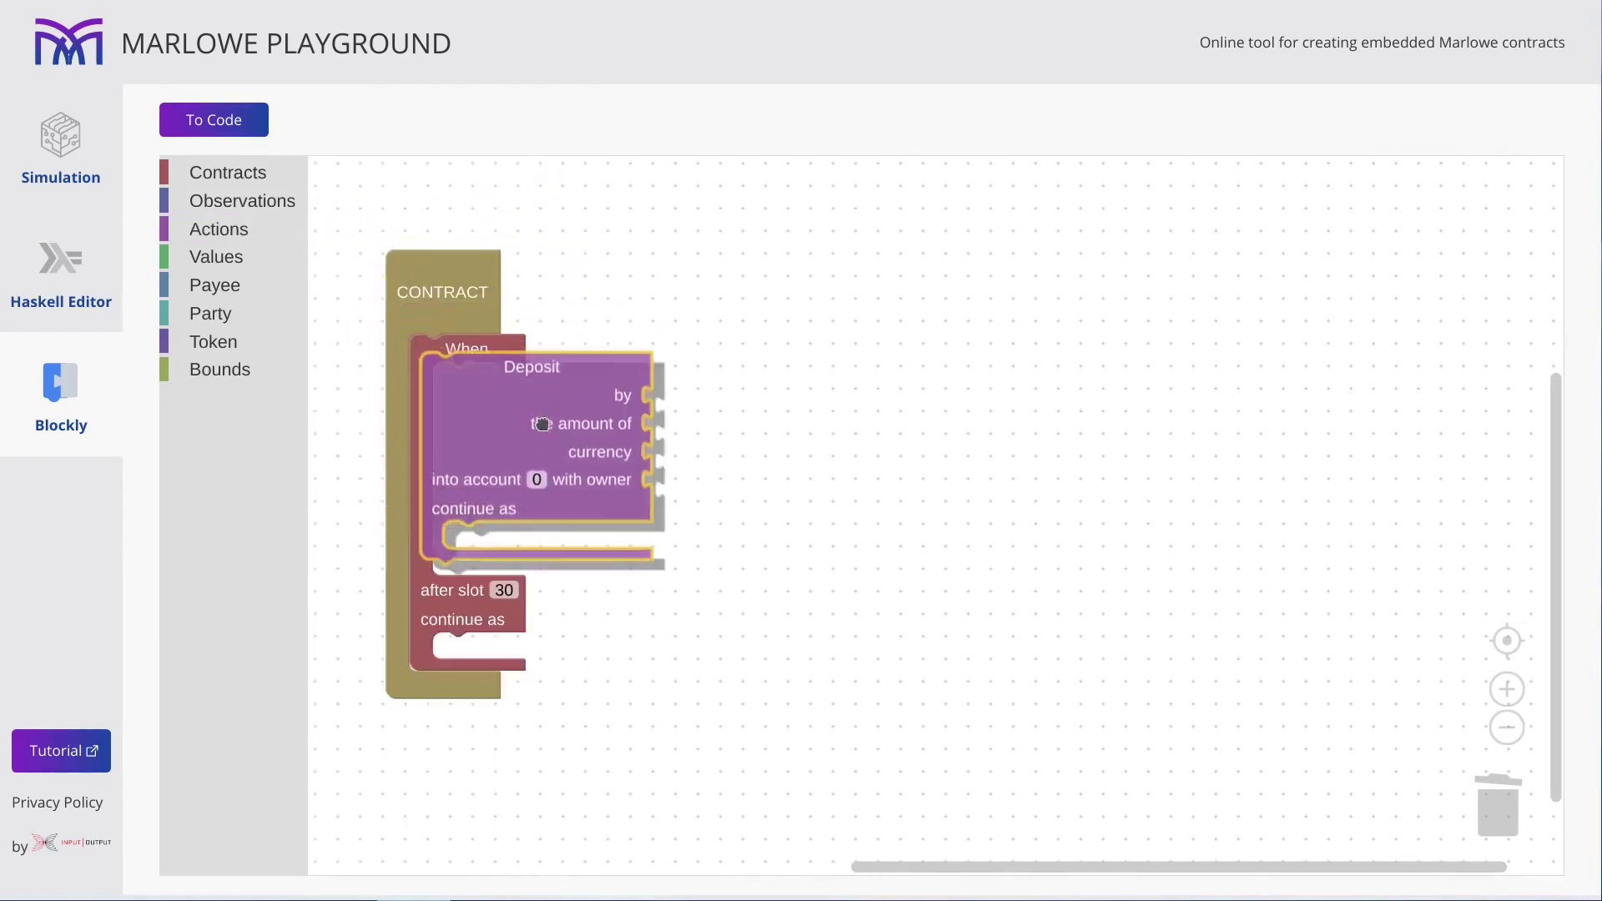
{"action": "left_click", "coordinate": [834, 363]}
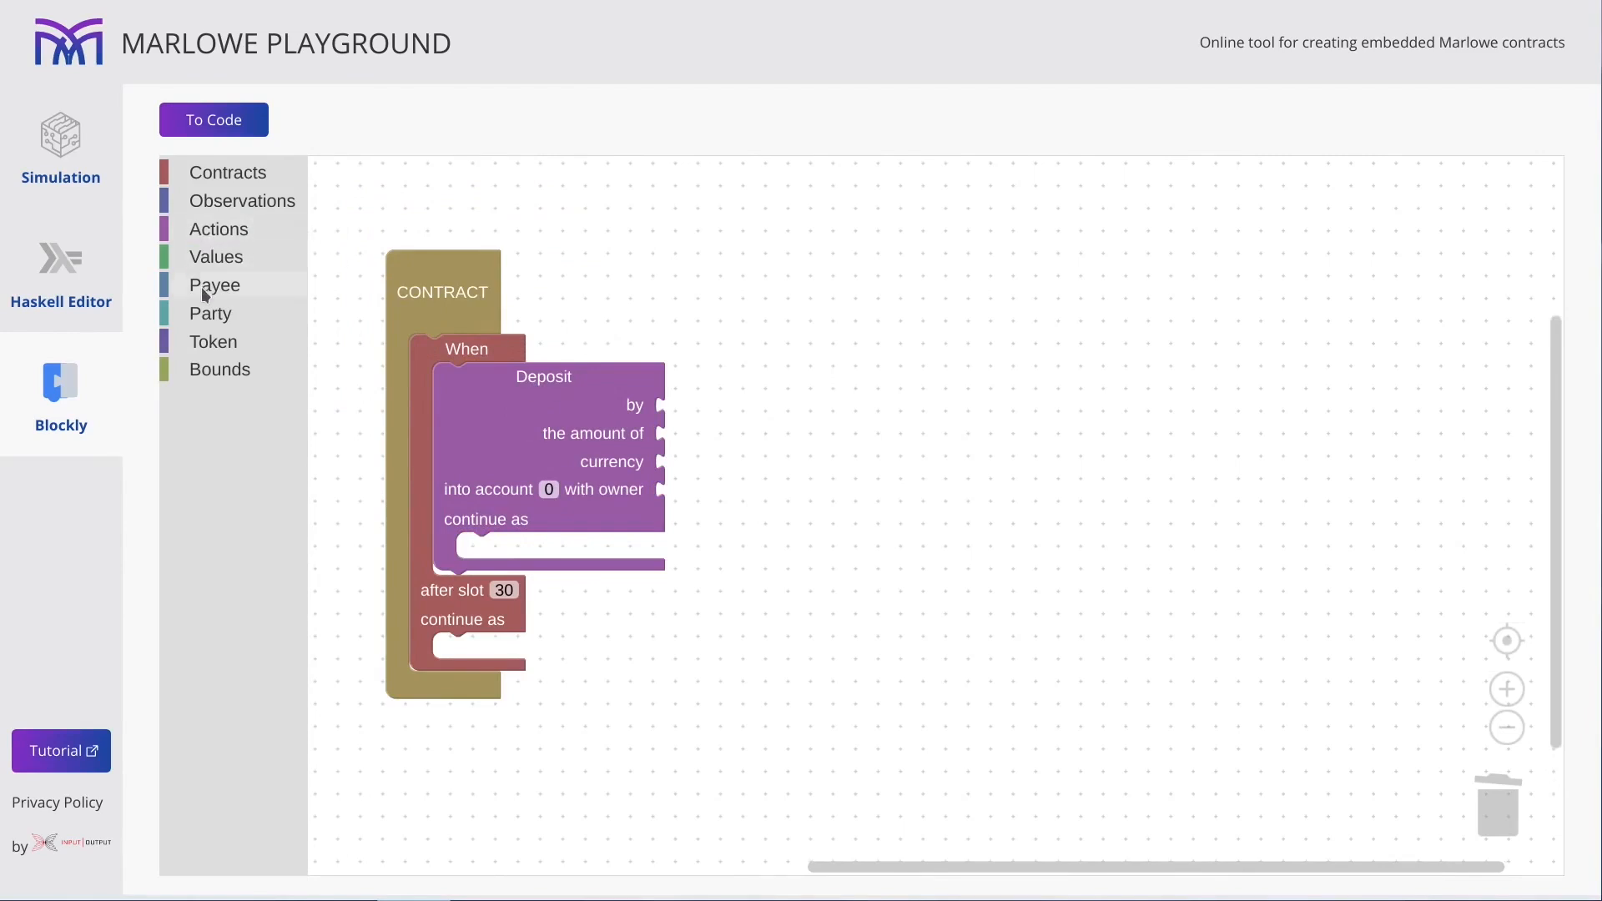
Compare Public Key and Role party types, then make the role Alice the depositor.
{"action": "left_click", "coordinate": [210, 313]}
{"action": "left_click", "coordinate": [359, 238]}
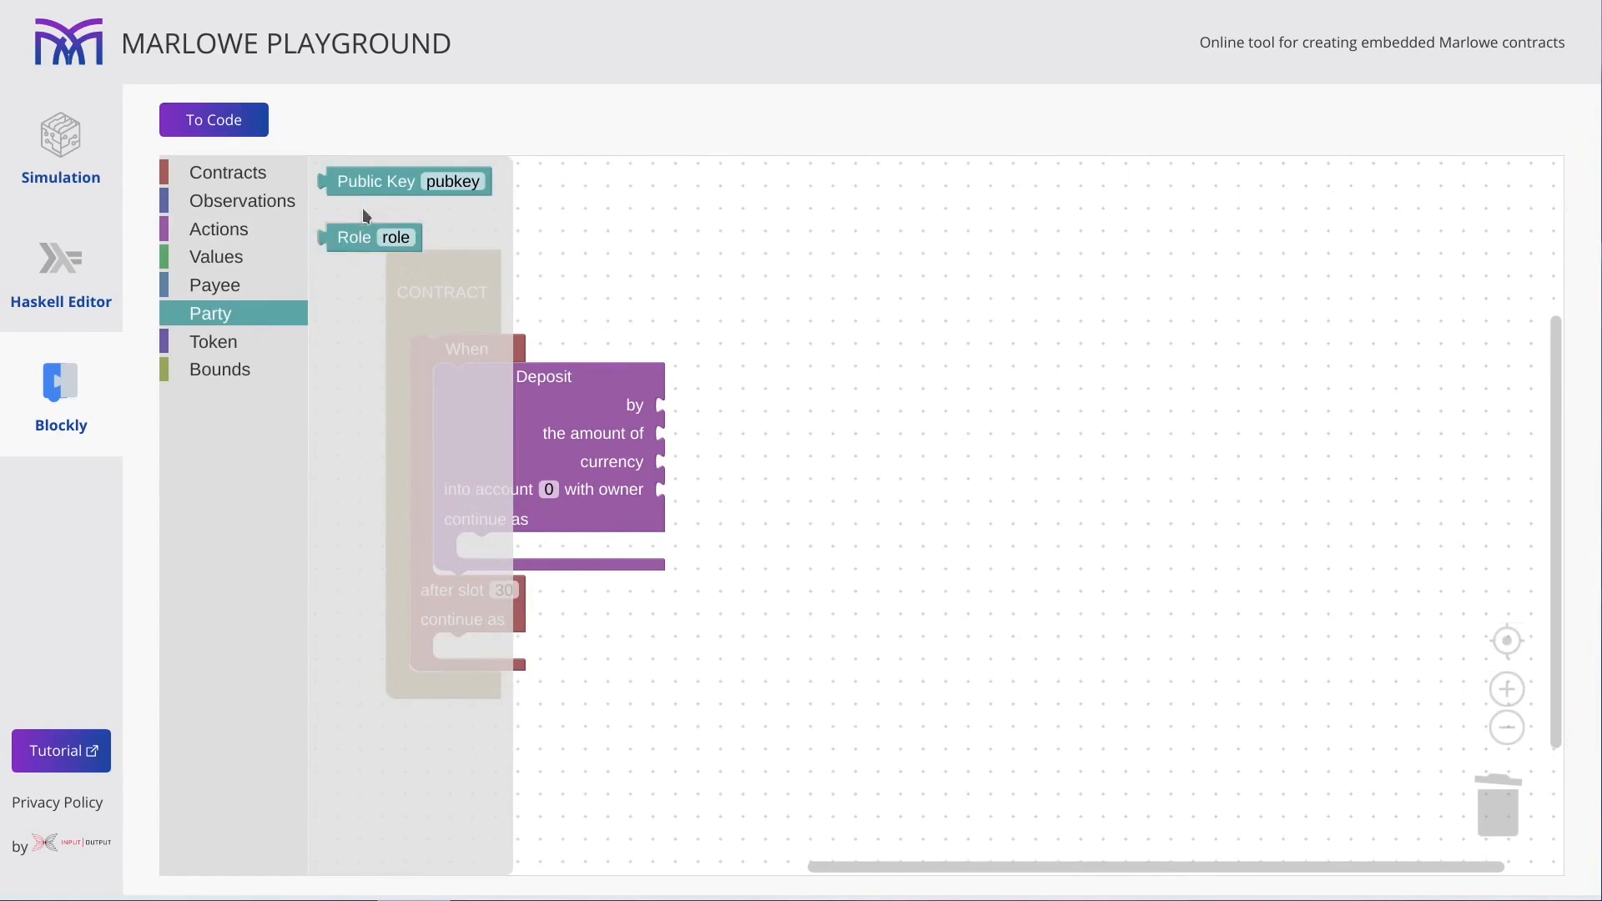
{"action": "left_click", "coordinate": [423, 183]}
{"action": "left_click", "coordinate": [363, 237]}
{"action": "left_click", "coordinate": [413, 181]}
{"action": "left_click", "coordinate": [366, 241]}
{"action": "left_click", "coordinate": [394, 183]}
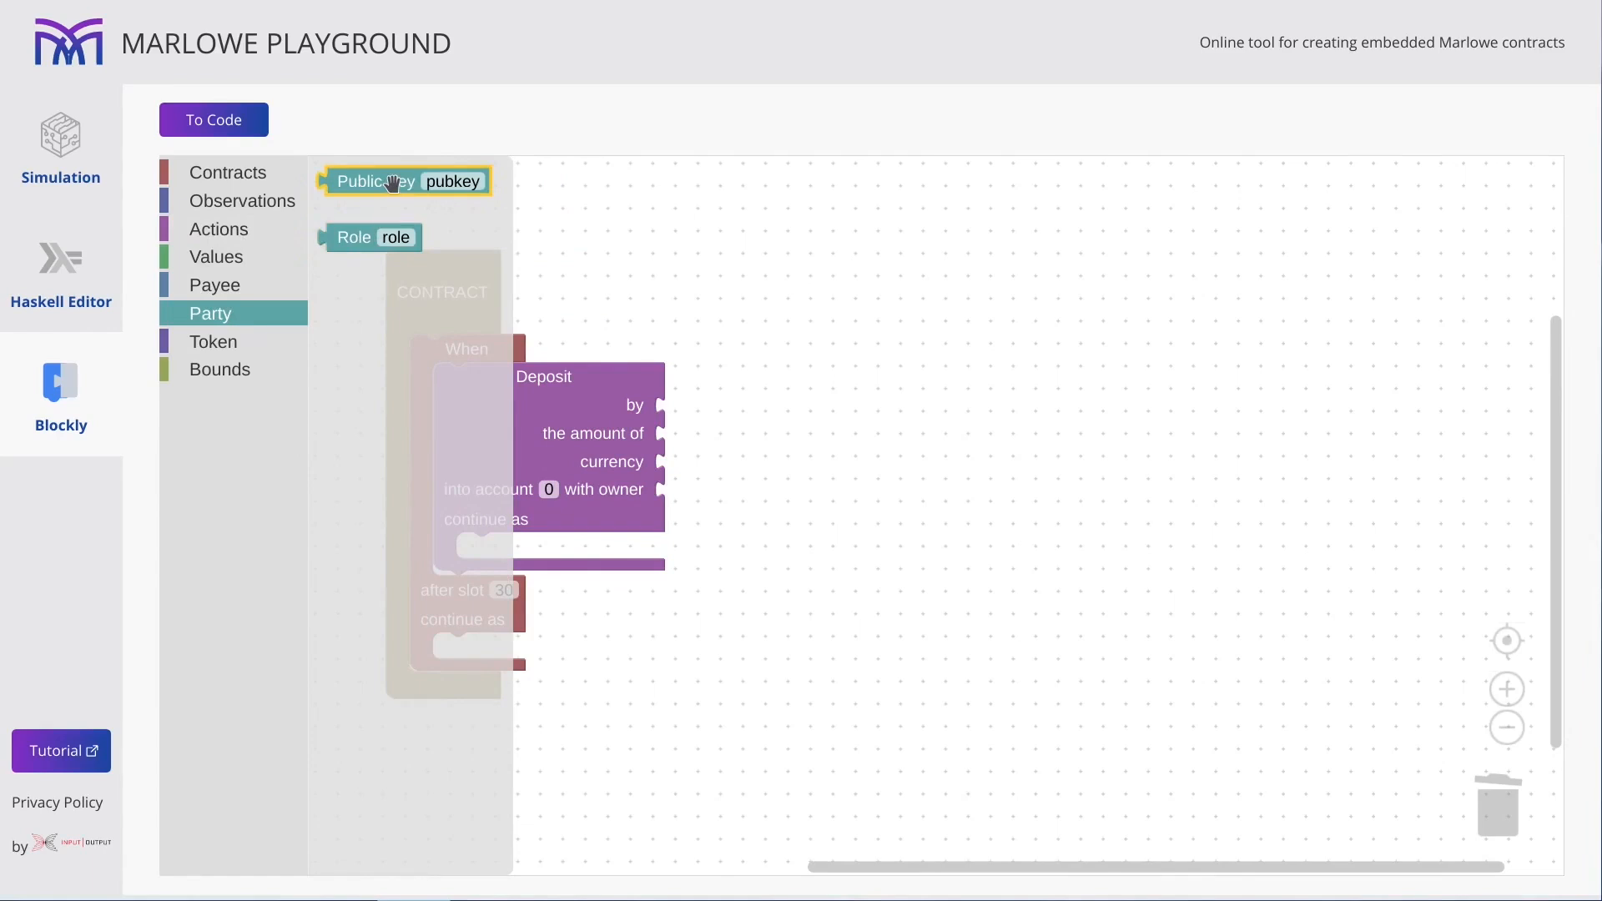
{"action": "left_click", "coordinate": [376, 237]}
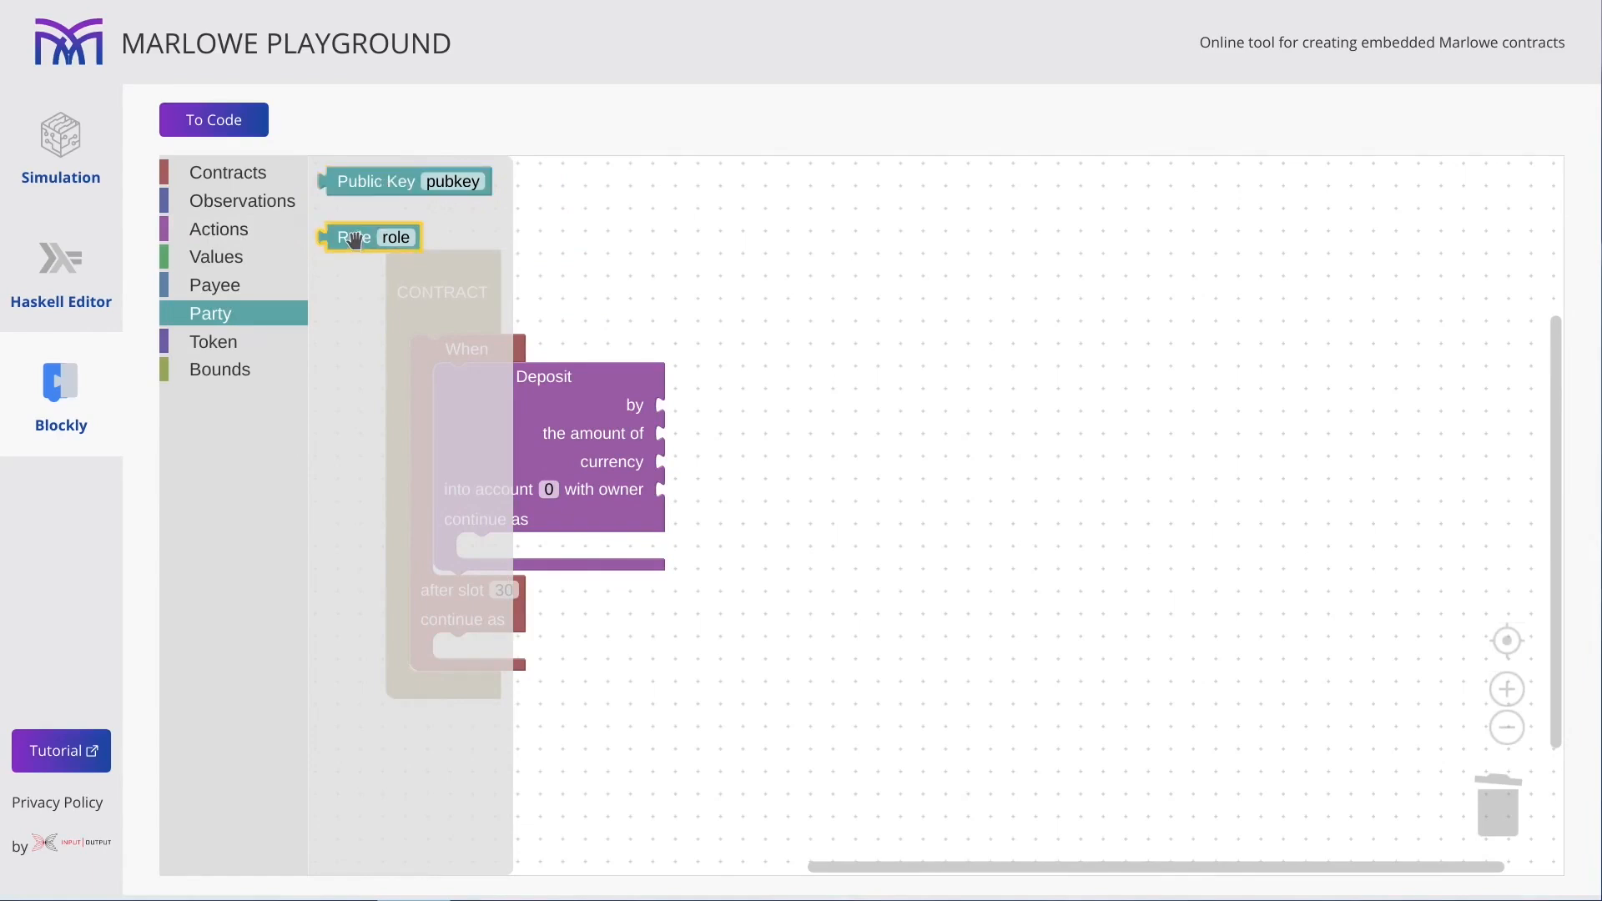
{"action": "left_click", "coordinate": [388, 181]}
{"action": "left_click", "coordinate": [353, 238]}
{"action": "left_click_drag", "start_coordinate": [351, 239], "coordinate": [728, 409]}
{"action": "left_click", "coordinate": [733, 405]}
{"action": "type", "text": "Alice"}
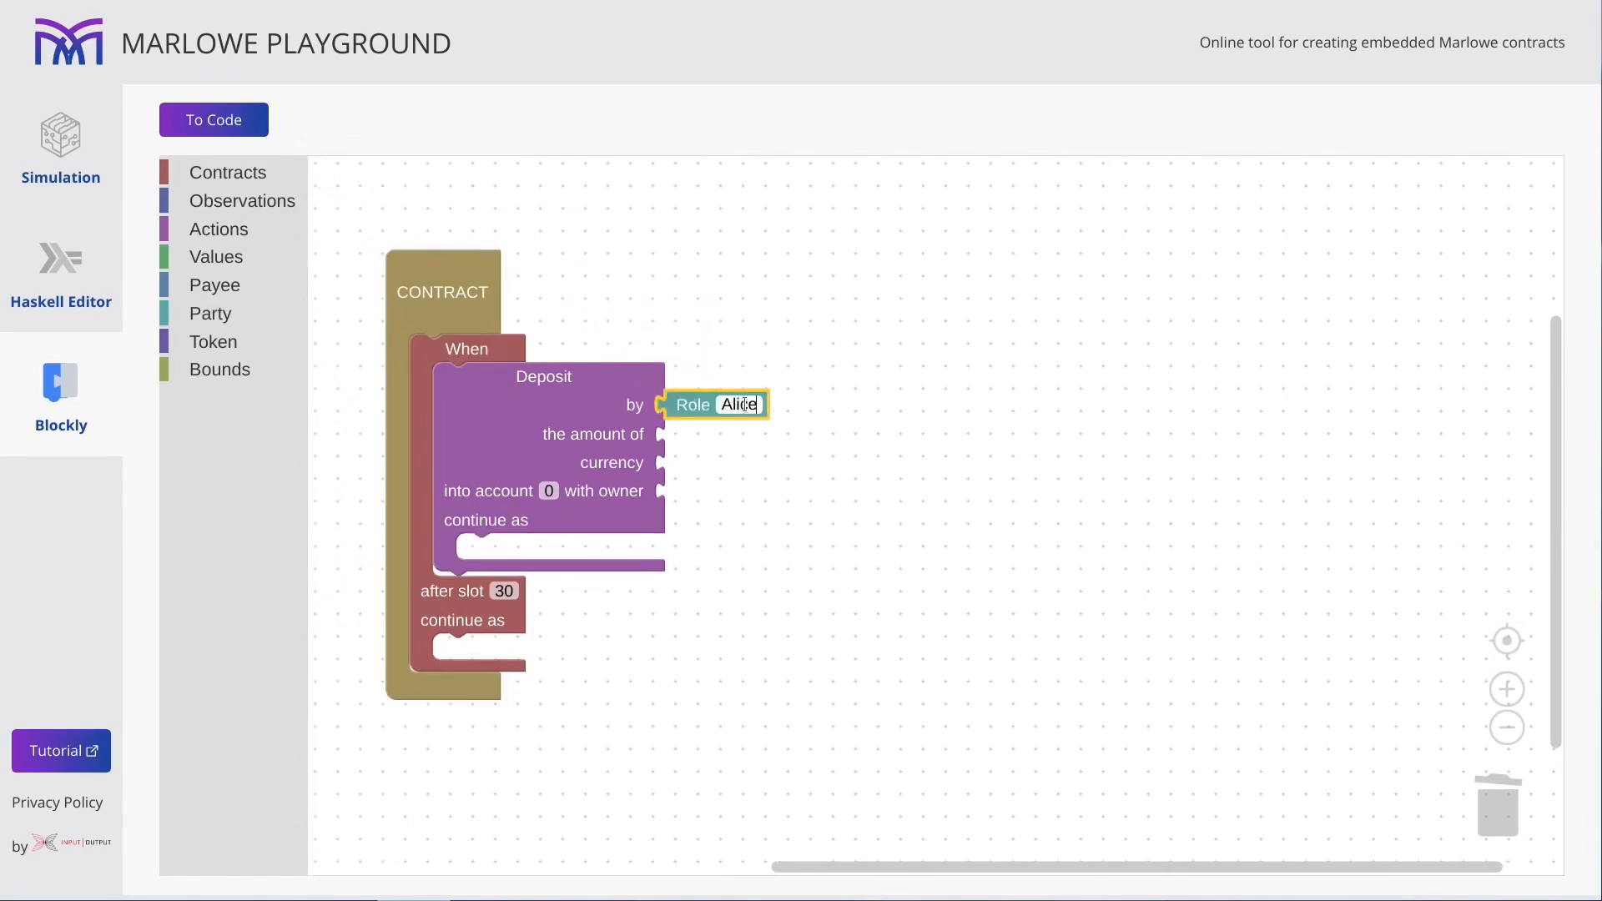
{"action": "left_click", "coordinate": [753, 437]}
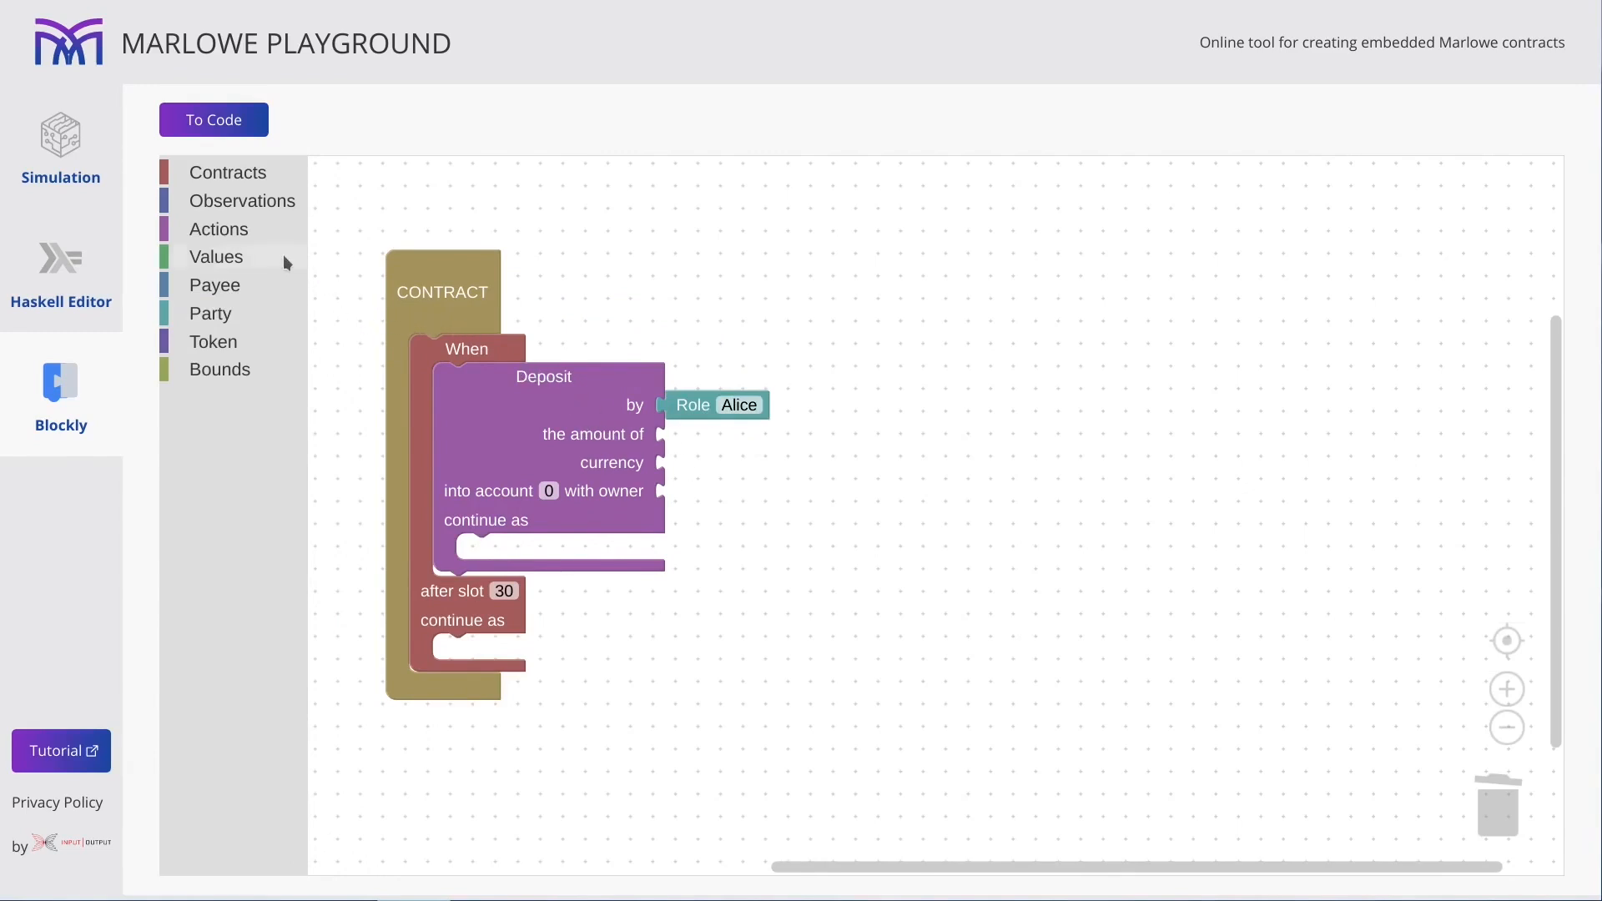
Set the deposit amount to a Constant value of 12064.
{"action": "left_click", "coordinate": [192, 253]}
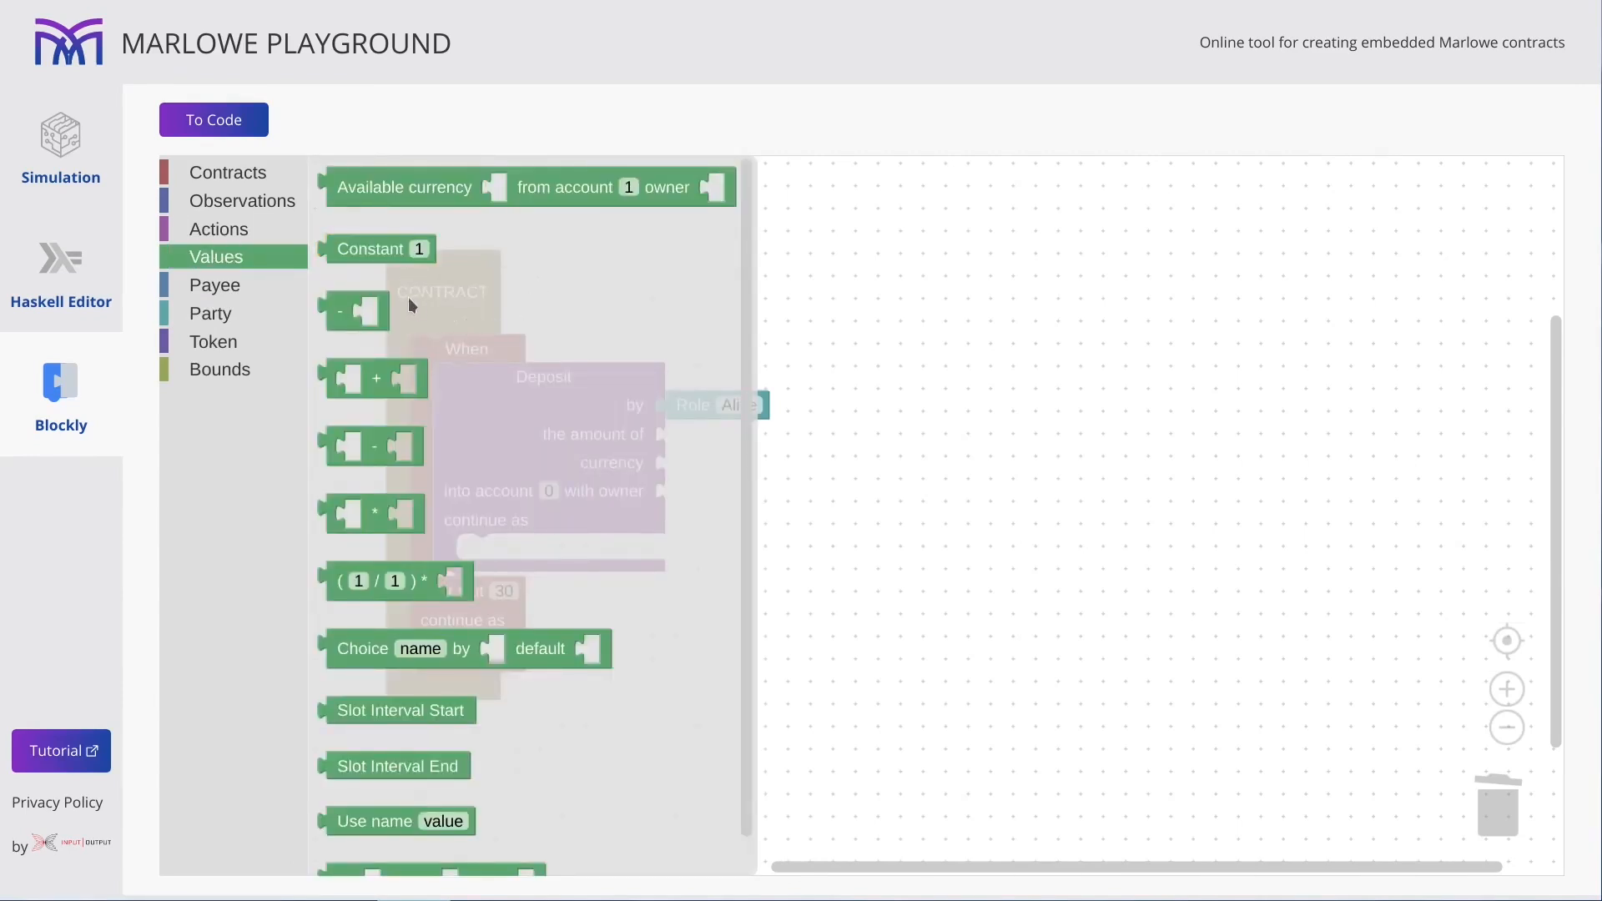
{"action": "left_click_drag", "start_coordinate": [372, 248], "coordinate": [702, 425]}
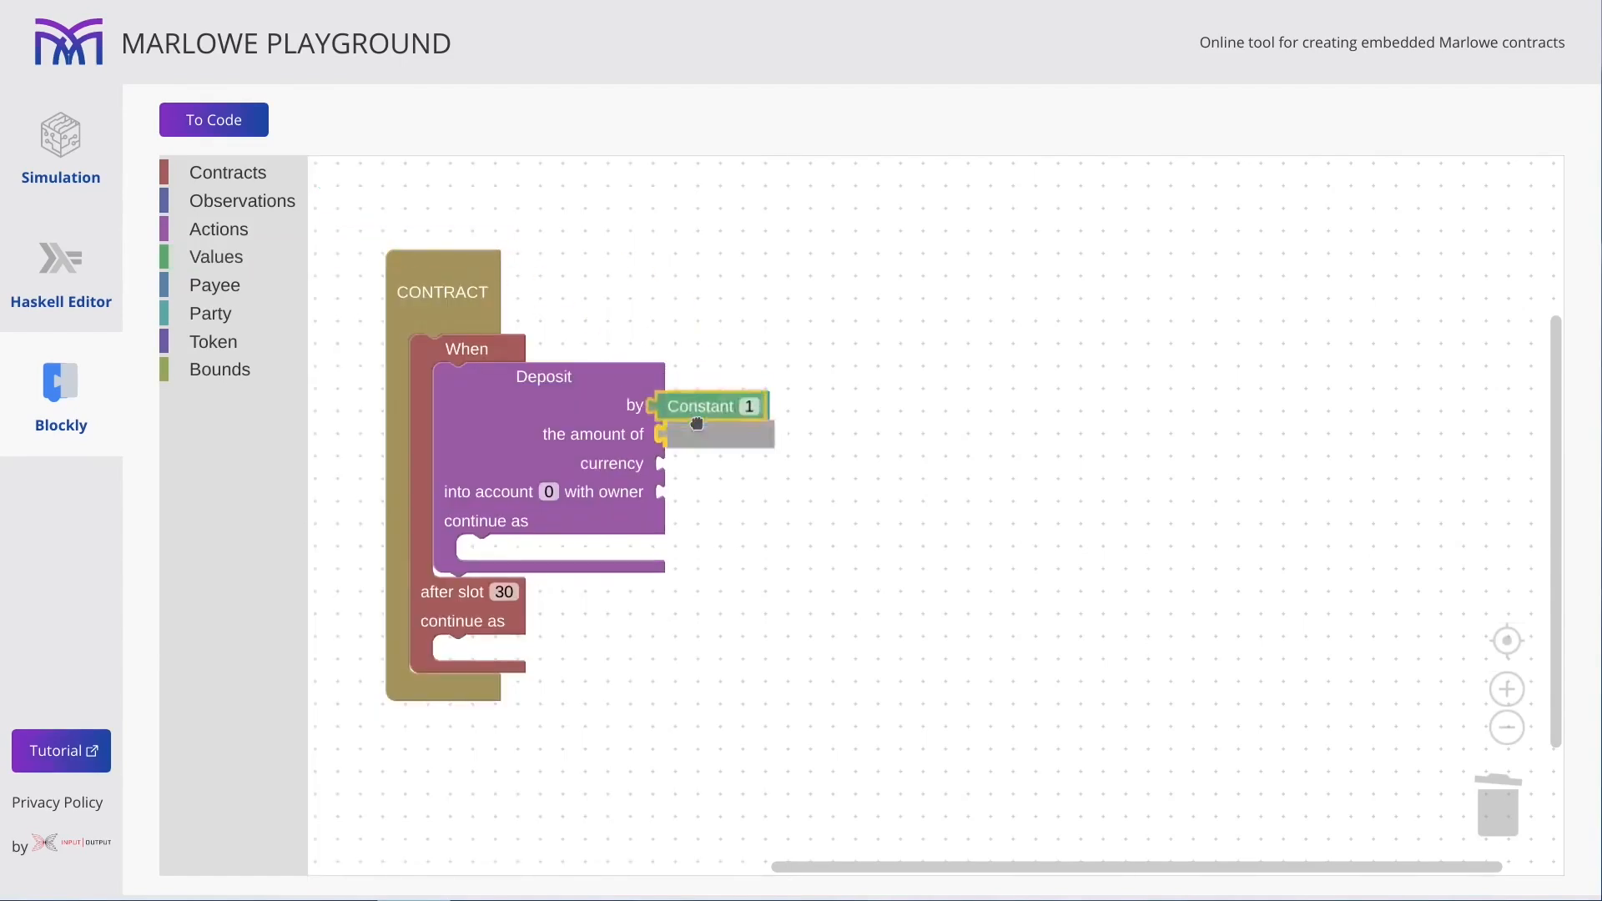
{"action": "left_click", "coordinate": [758, 433]}
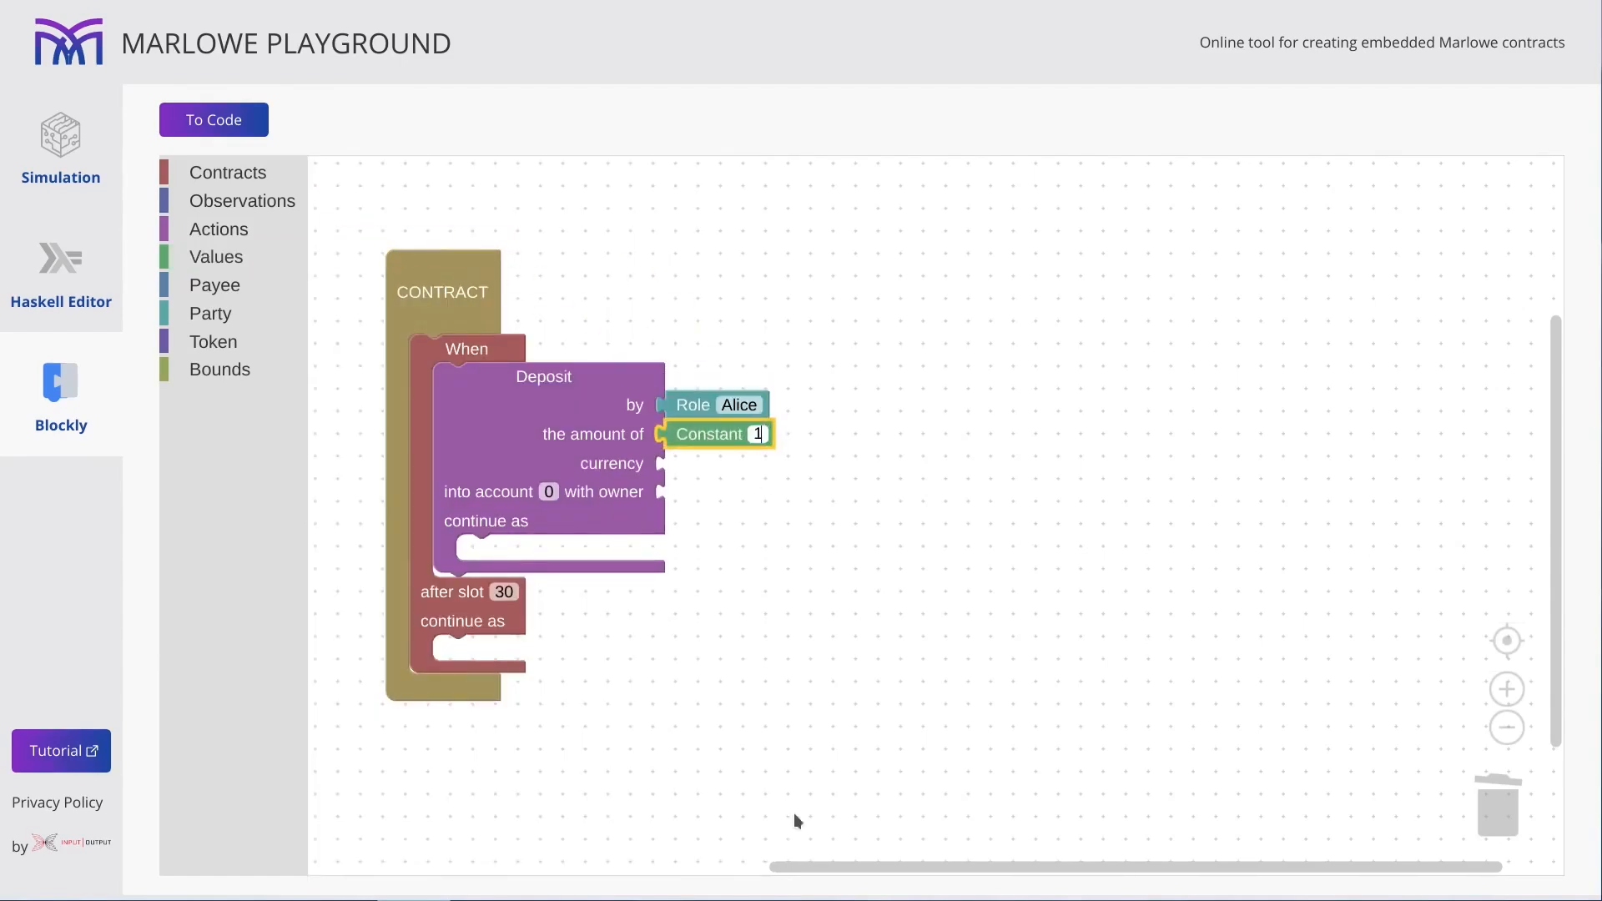
{"action": "type", "text": "12"}
{"action": "type", "text": "064"}
{"action": "left_click", "coordinate": [812, 696]}
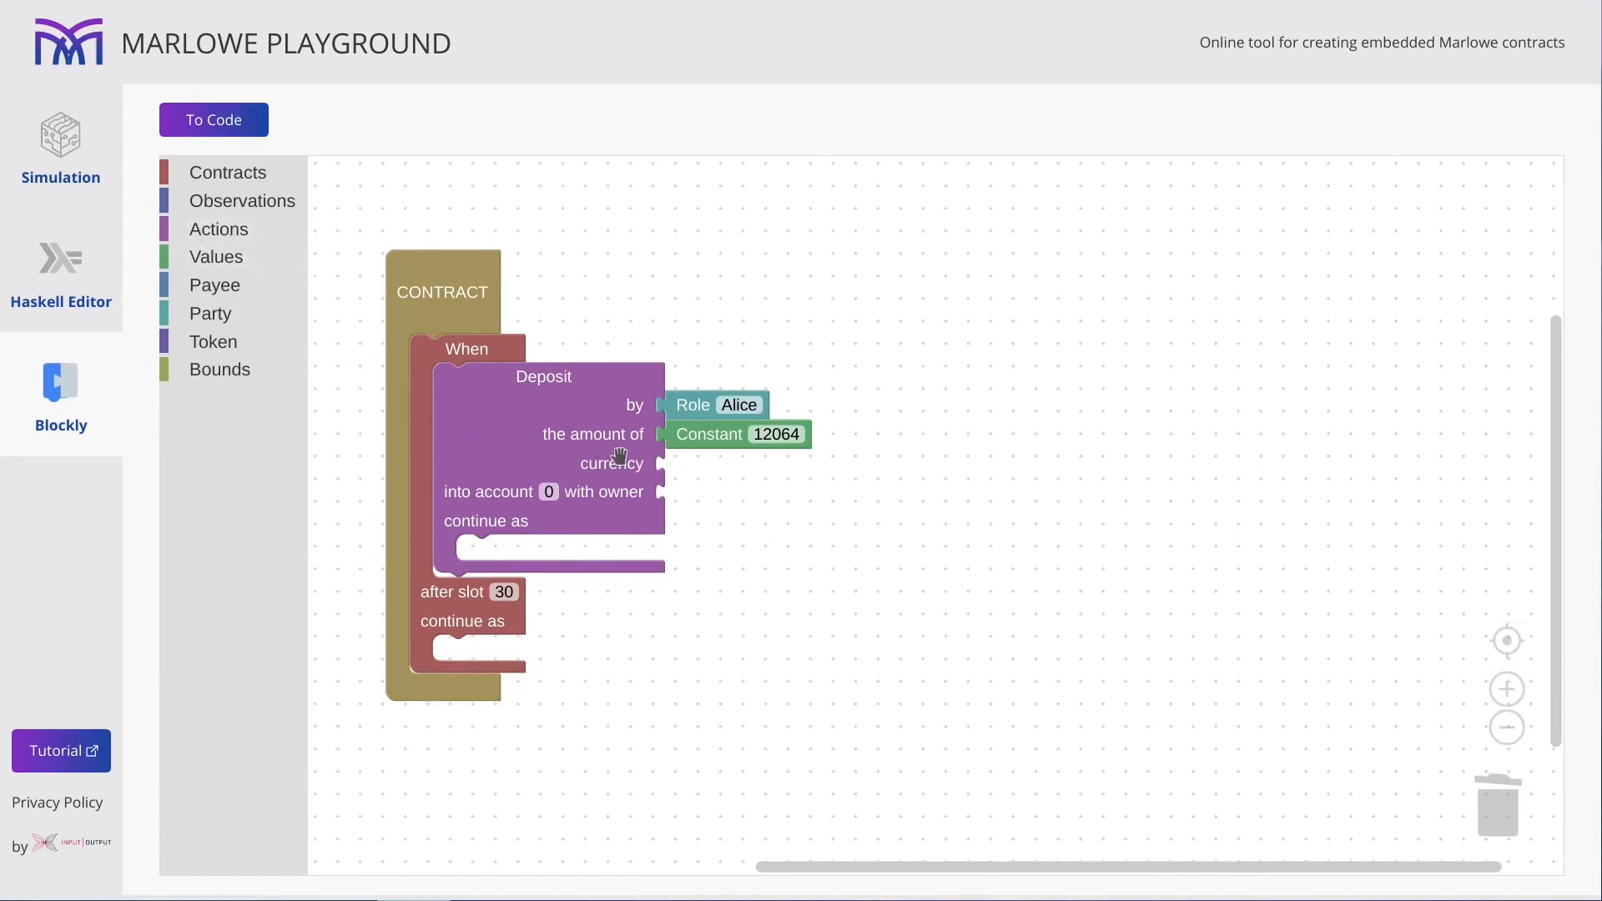
Attach the ada token block as the deposit's currency.
{"action": "left_click", "coordinate": [224, 344]}
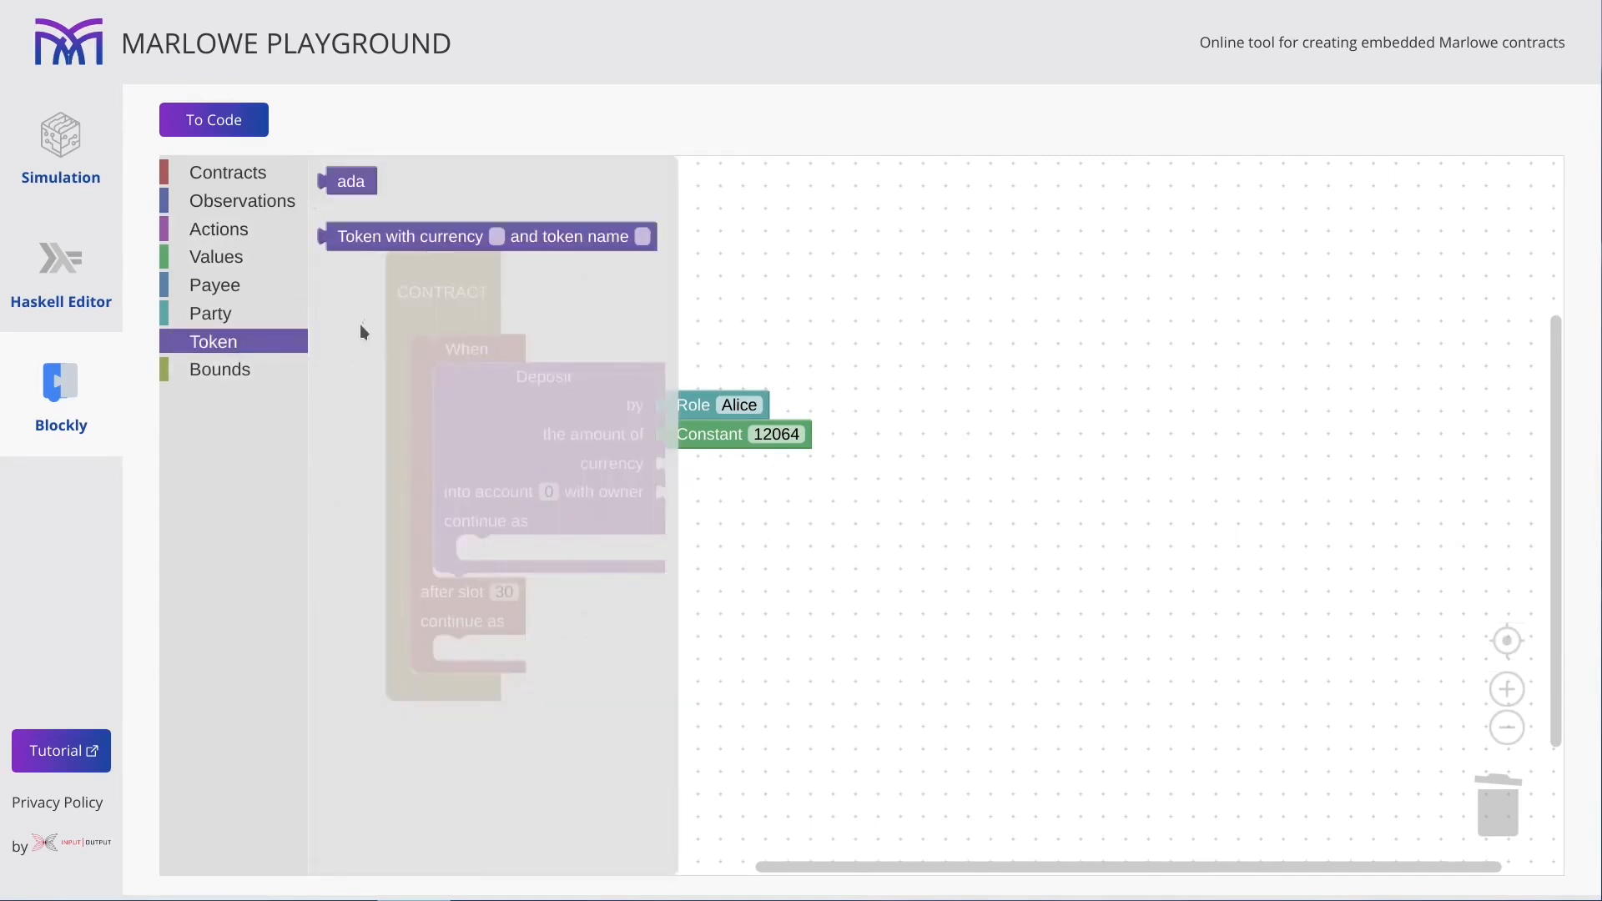
{"action": "left_click_drag", "start_coordinate": [349, 183], "coordinate": [352, 187]}
{"action": "left_click", "coordinate": [447, 239]}
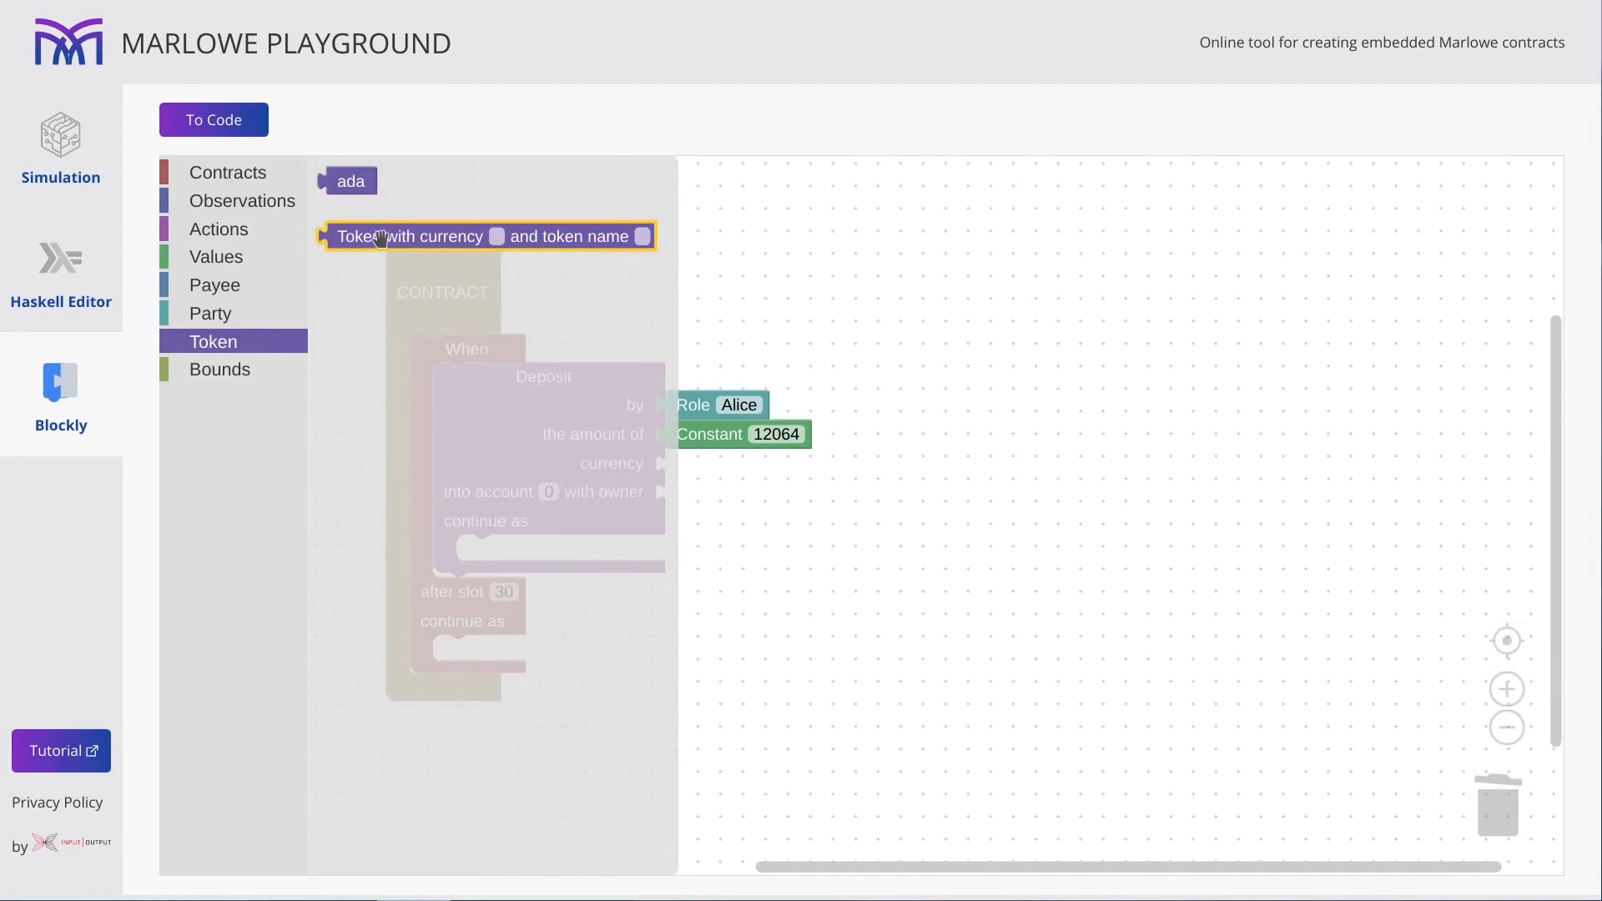
{"action": "left_click", "coordinate": [515, 263]}
{"action": "left_click", "coordinate": [446, 237]}
{"action": "left_click", "coordinate": [497, 267]}
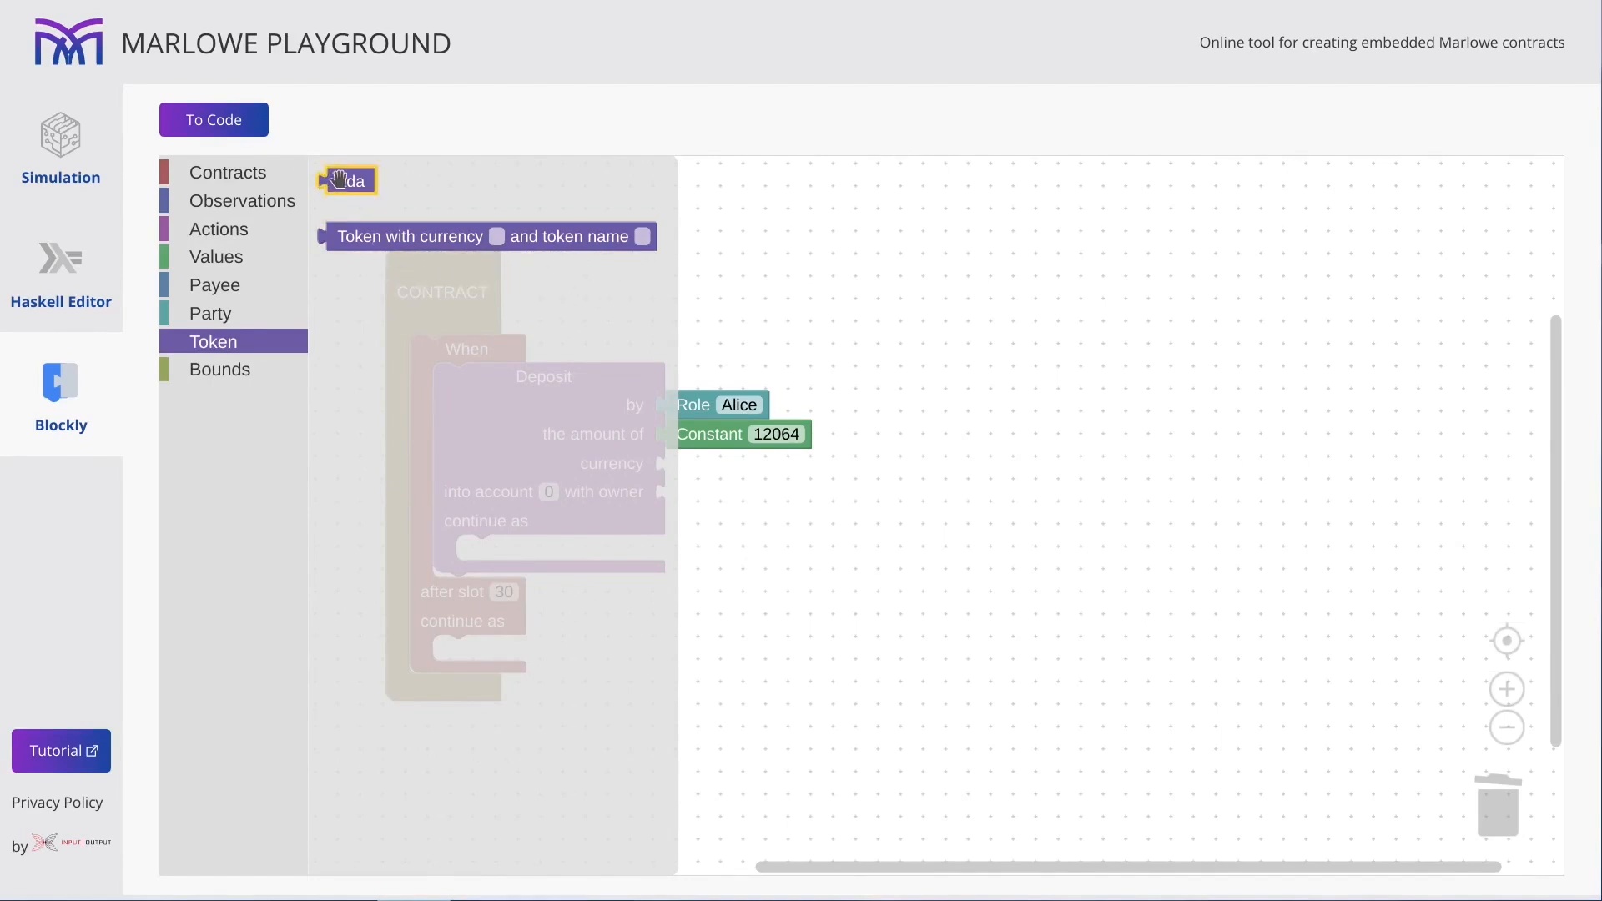
{"action": "mouse_move", "coordinate": [347, 181]}
{"action": "left_mouse_down"}
{"action": "mouse_move", "coordinate": [711, 406]}
{"action": "mouse_move", "coordinate": [691, 465]}
{"action": "left_mouse_up"}
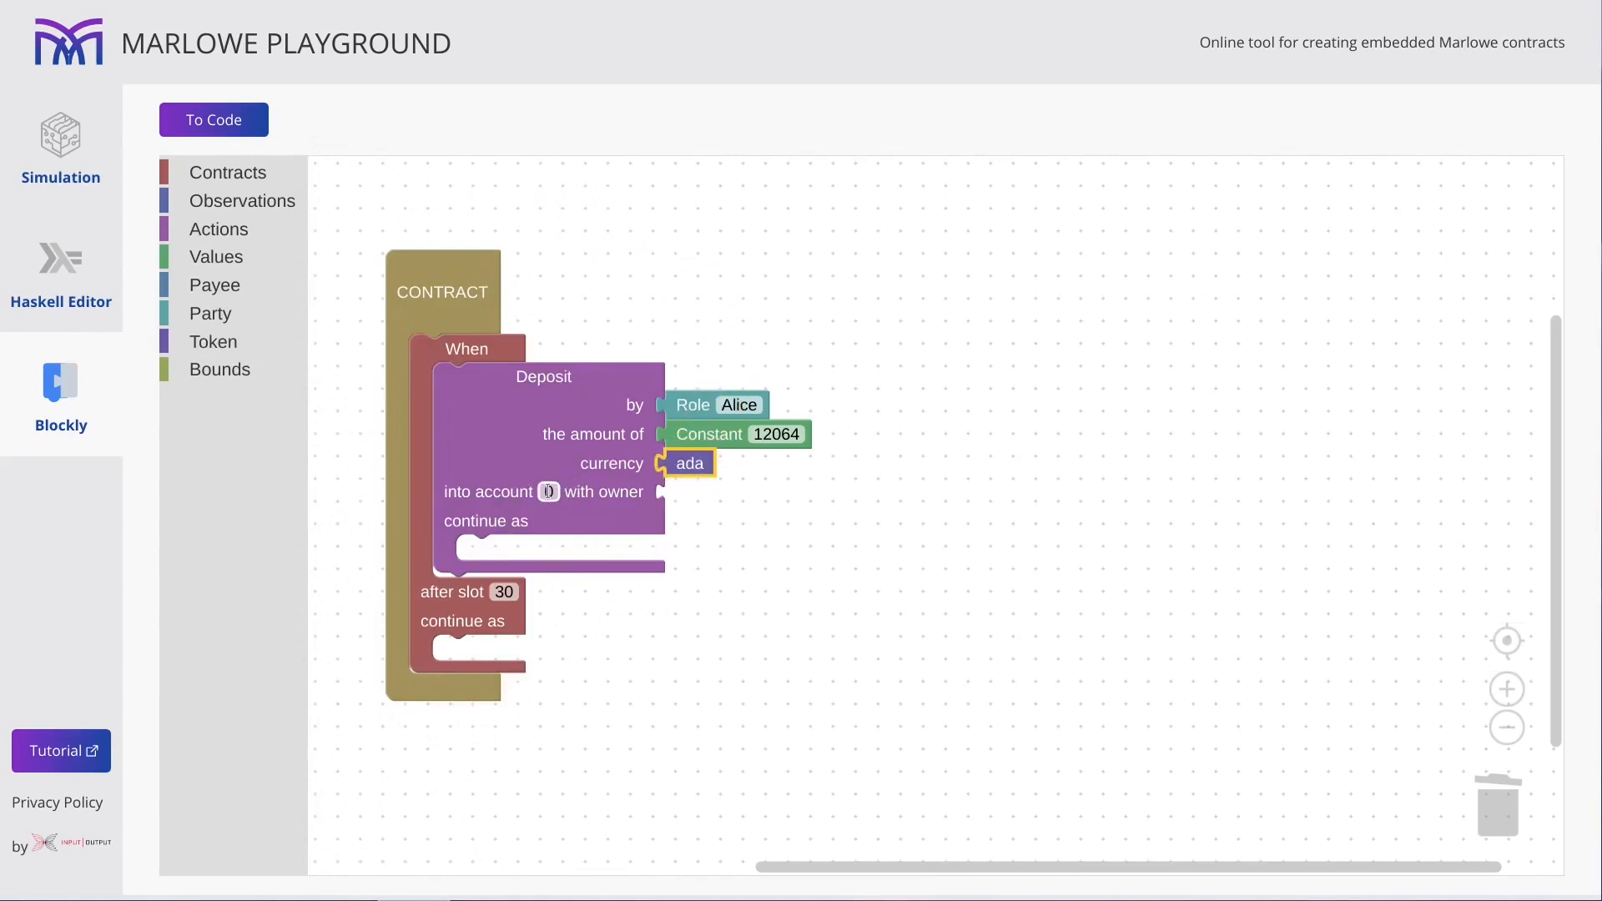
Change the deposit account to 1 and make a copied Role Alice block its owner.
{"action": "left_click", "coordinate": [549, 492]}
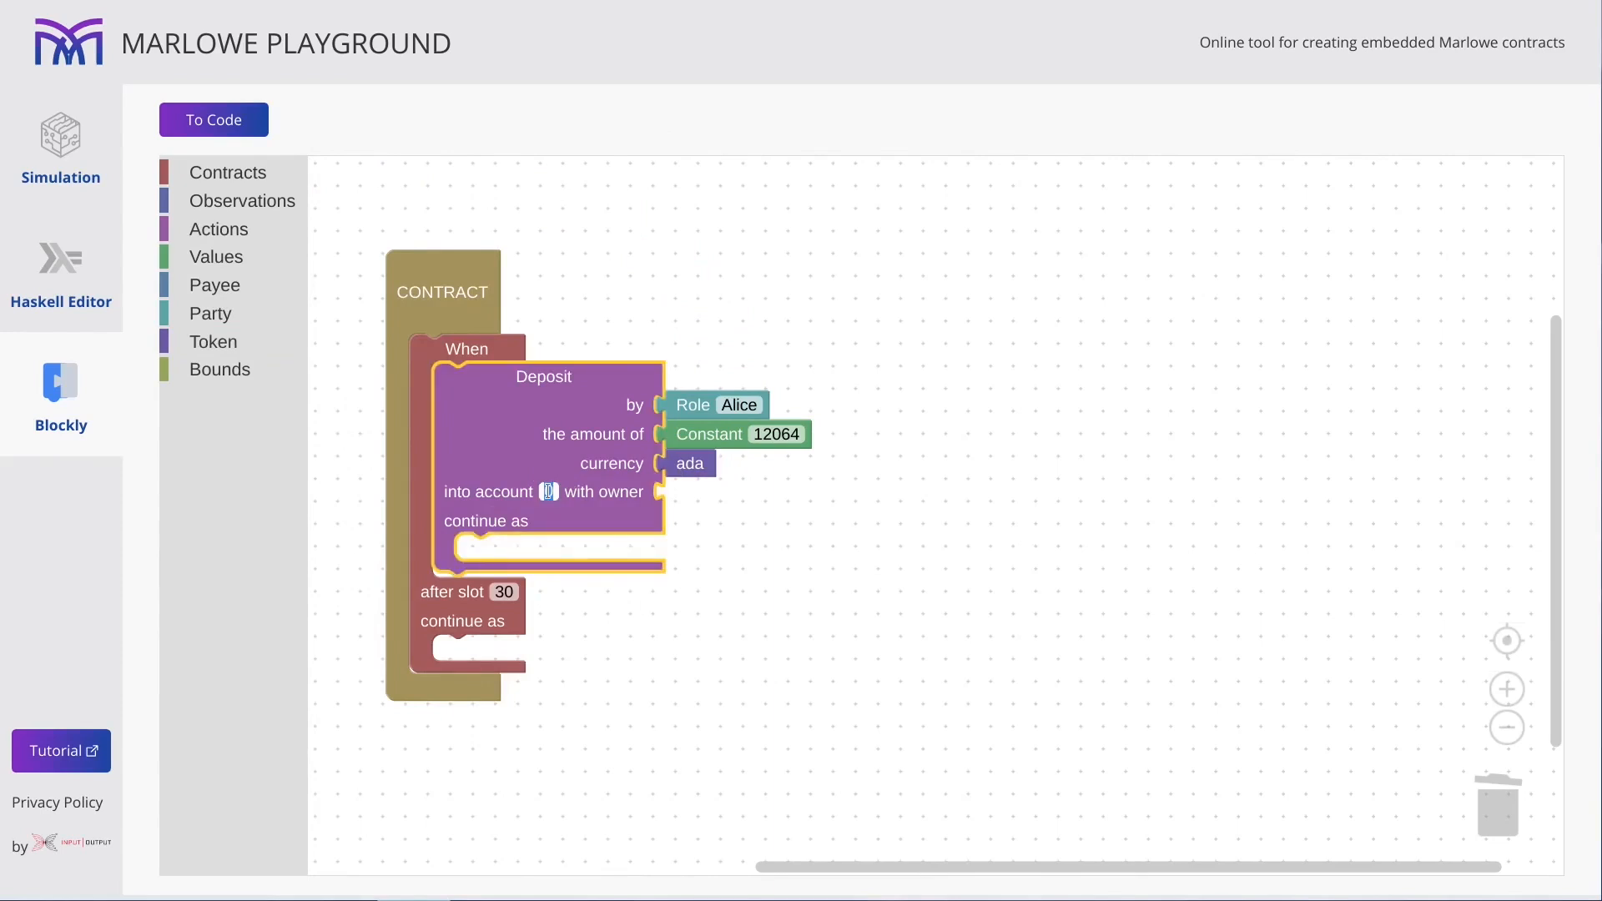
{"action": "type", "text": "1"}
{"action": "key", "text": "Return"}
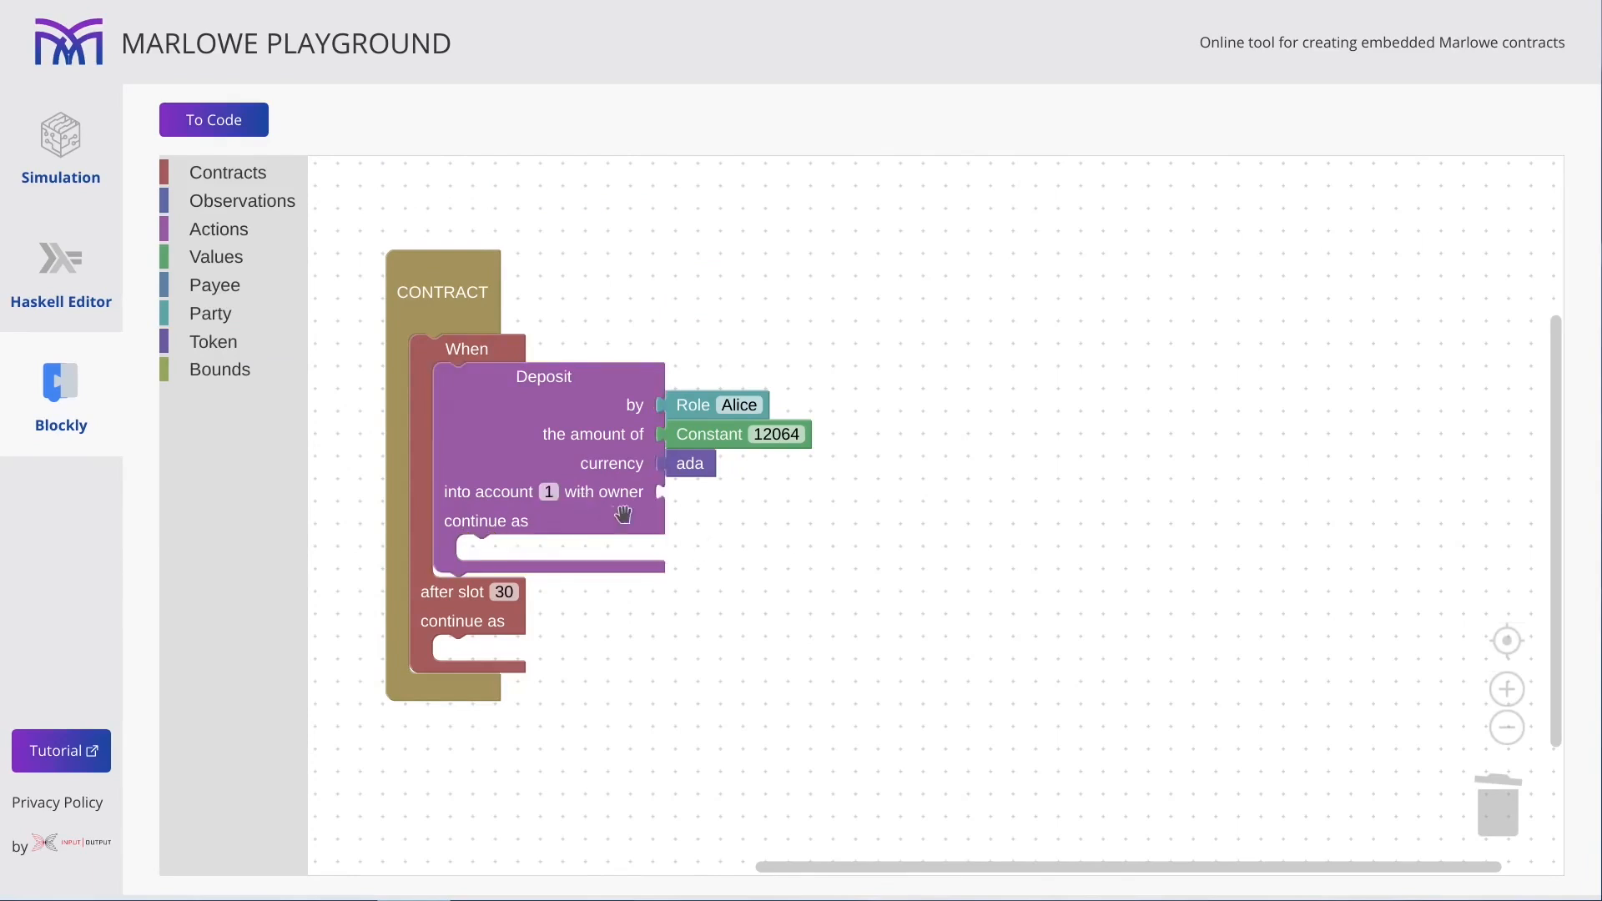
{"action": "left_click", "coordinate": [686, 404]}
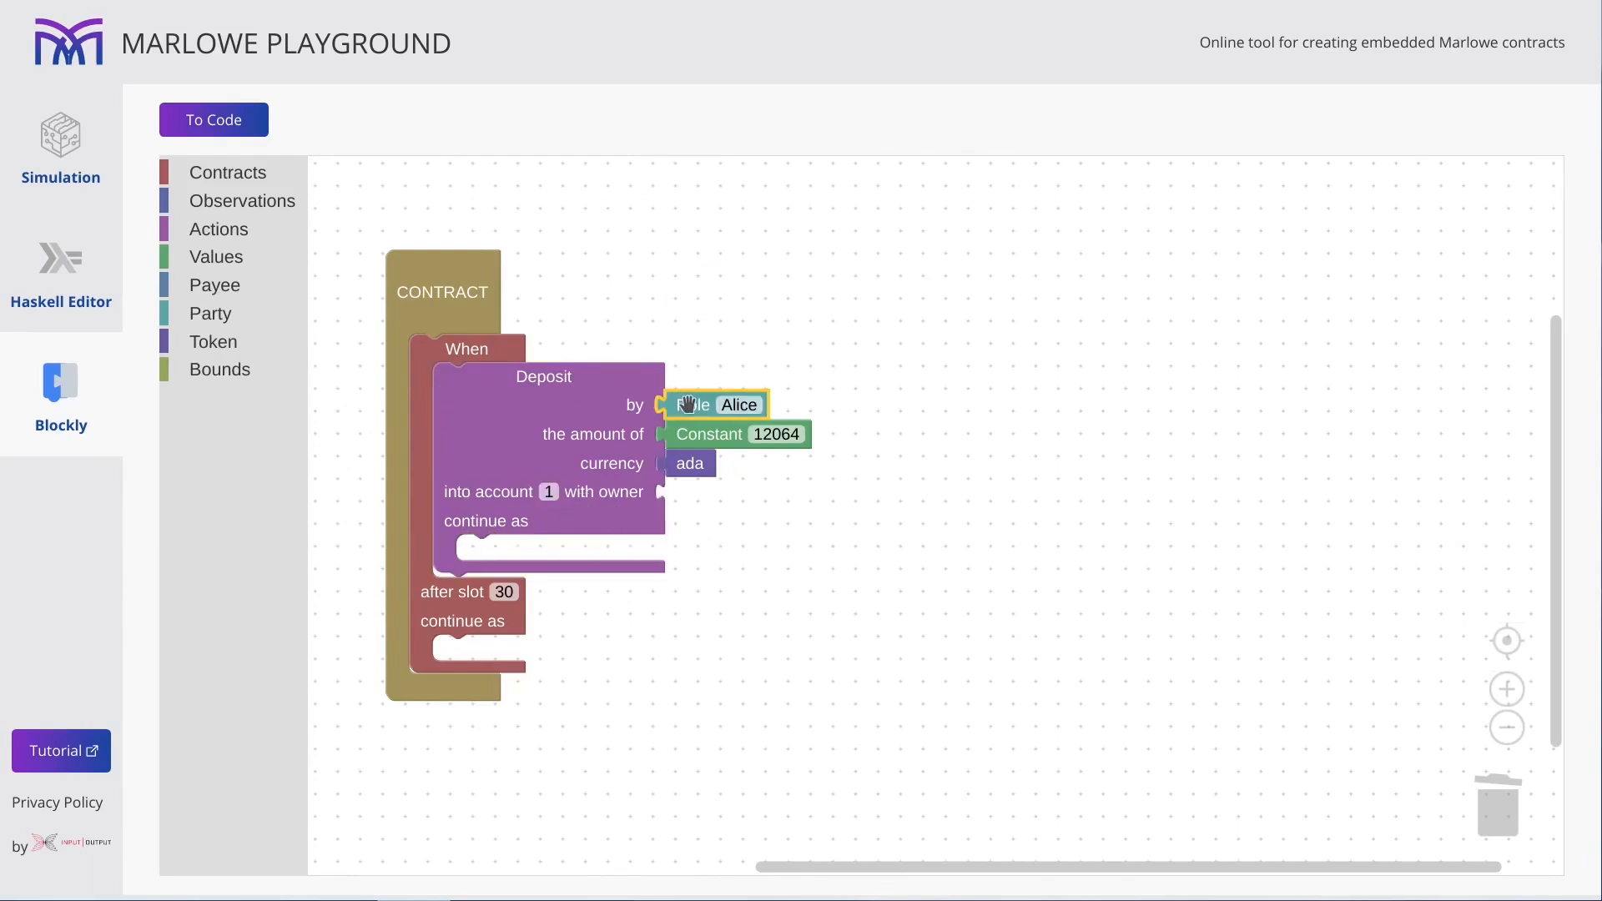
{"action": "key", "text": "ctrl+c"}
{"action": "key", "text": "ctrl+v"}
{"action": "left_click_drag", "start_coordinate": [739, 468], "coordinate": [707, 492]}
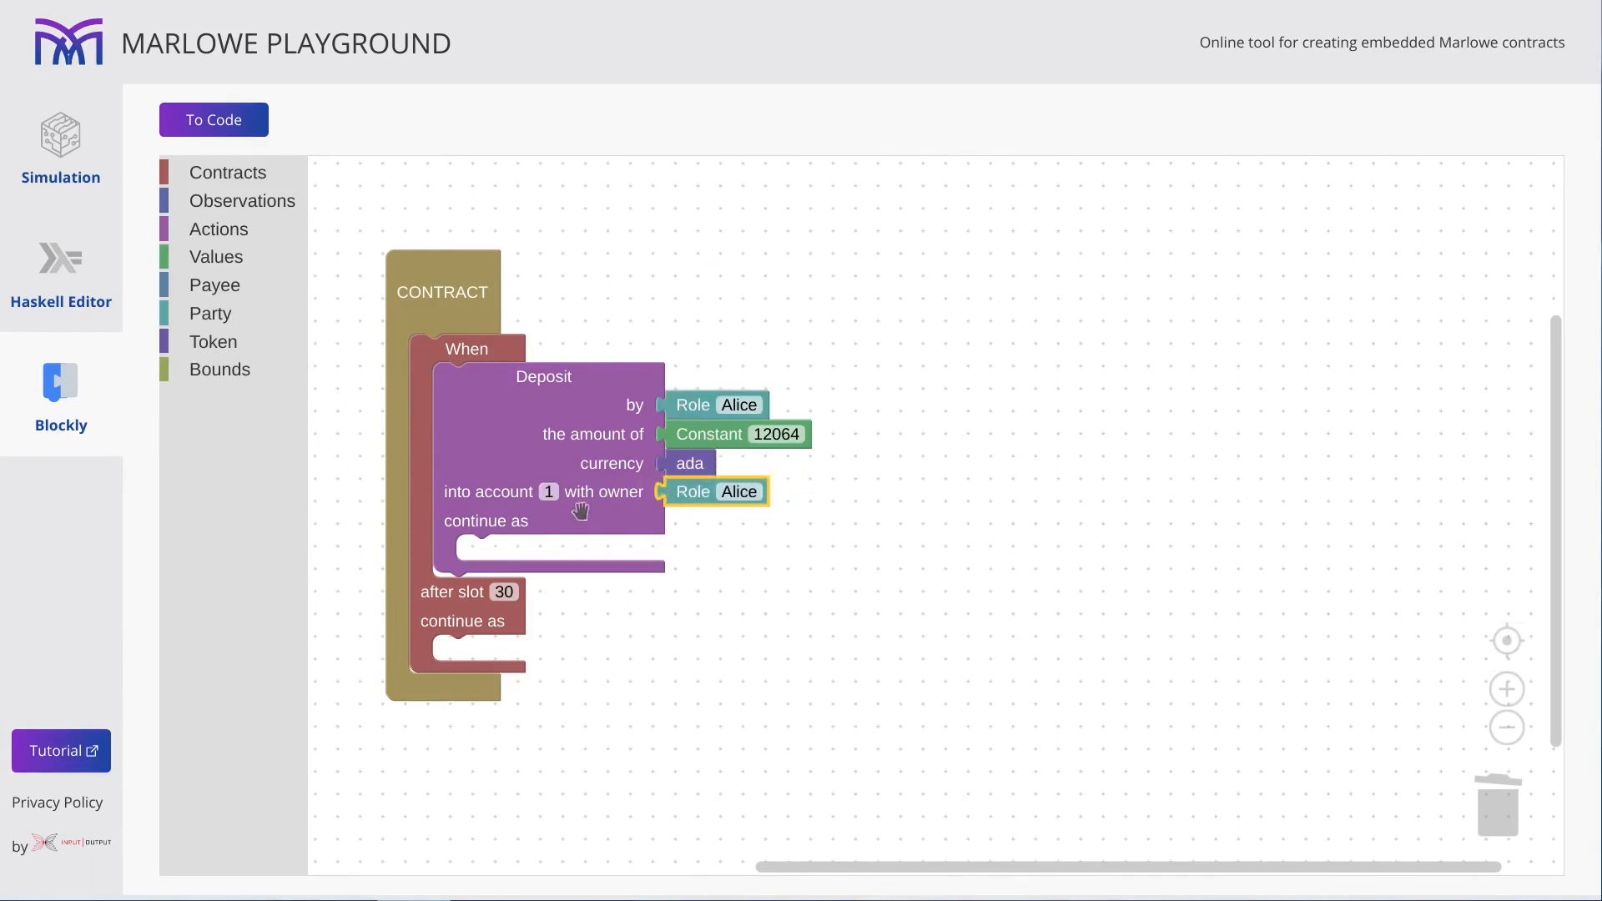
{"action": "left_click", "coordinate": [843, 572]}
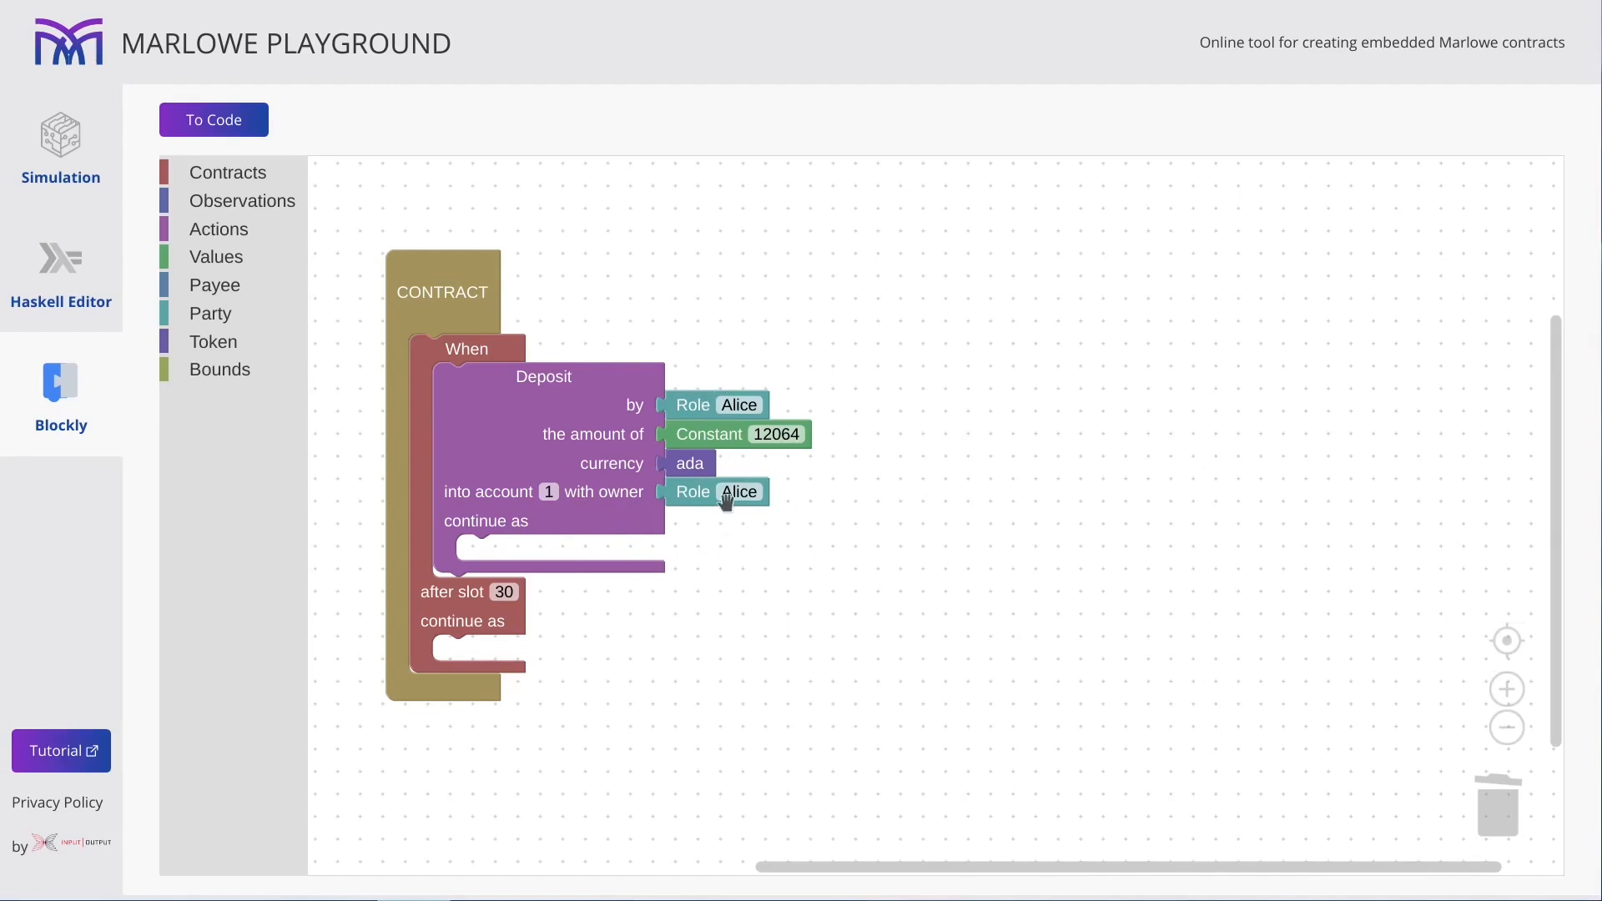
Inspect the owner block and the timeout slot 30, leaving both unchanged.
{"action": "left_click", "coordinate": [692, 490]}
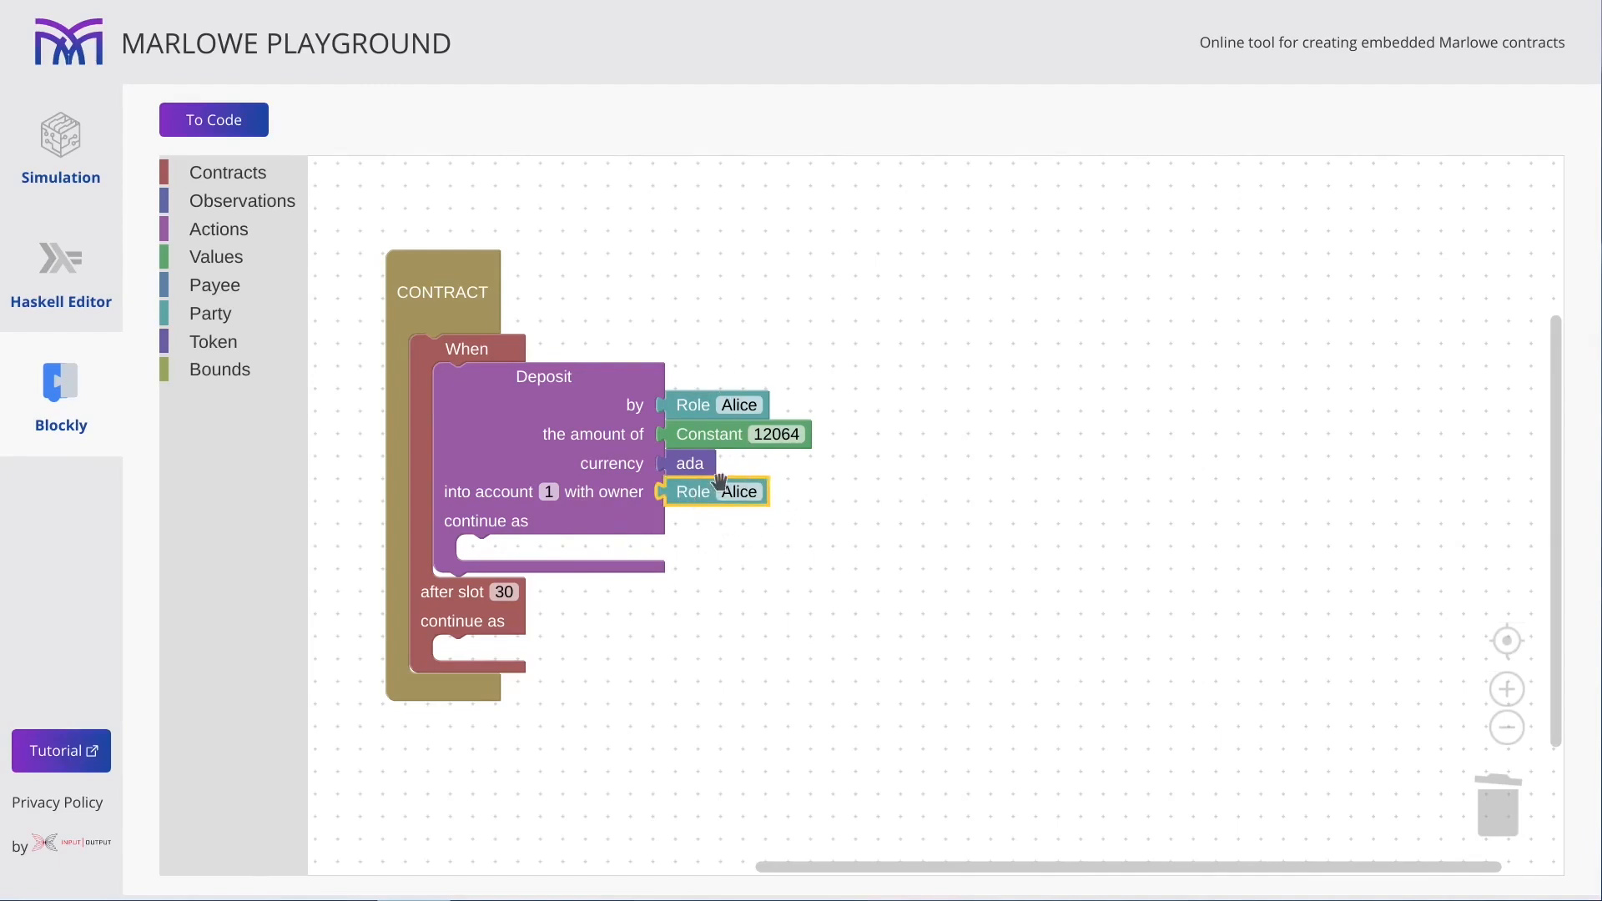
{"action": "left_click", "coordinate": [706, 535]}
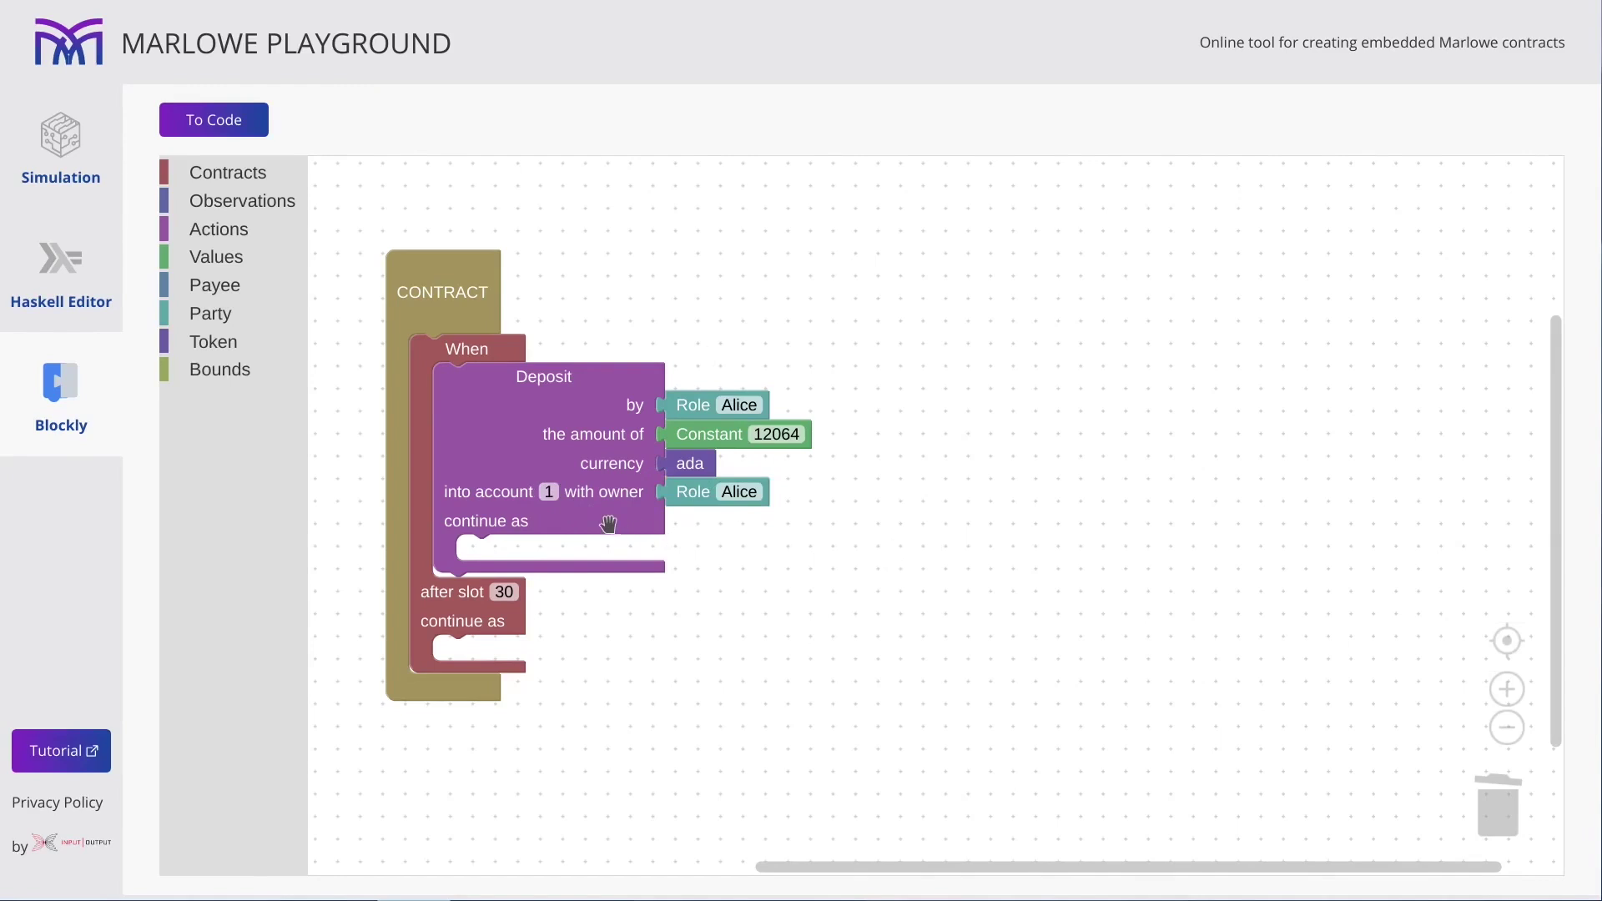
{"action": "left_click", "coordinate": [499, 592]}
{"action": "left_click", "coordinate": [458, 595]}
{"action": "left_click", "coordinate": [500, 590]}
Keep slot 30 and fill the When's timeout continuation with a Close block.
{"action": "left_click", "coordinate": [574, 602]}
{"action": "left_click", "coordinate": [202, 173]}
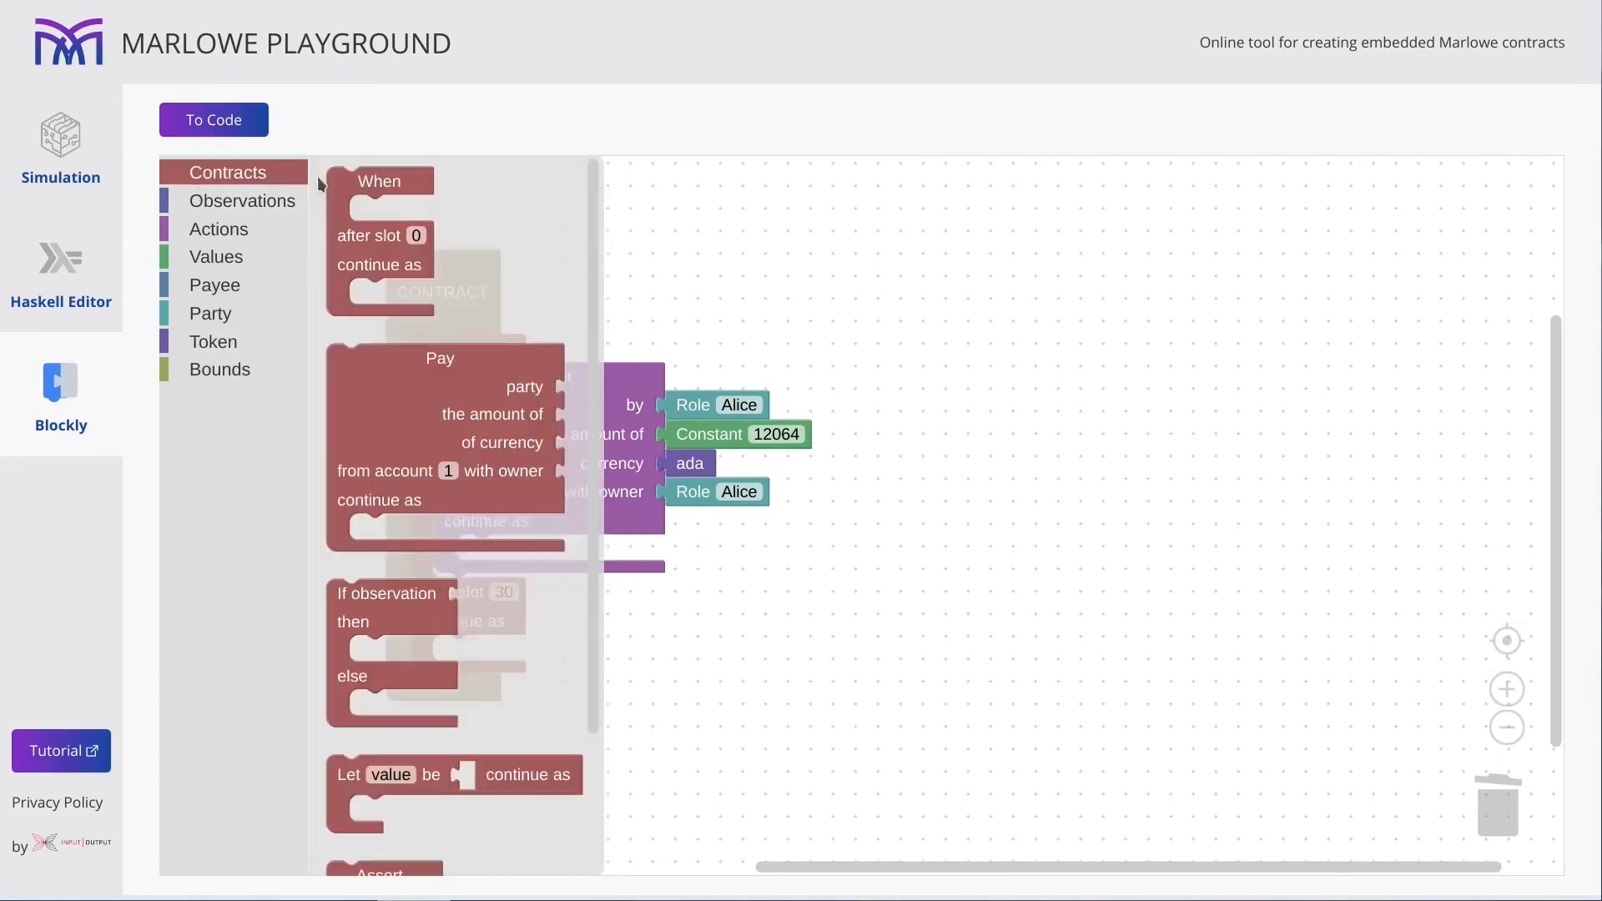
{"action": "left_click", "coordinate": [419, 537]}
{"action": "scroll", "coordinate": [419, 537], "scroll_direction": "down", "scroll_amount": 5}
{"action": "left_click_drag", "start_coordinate": [363, 848], "coordinate": [465, 649]}
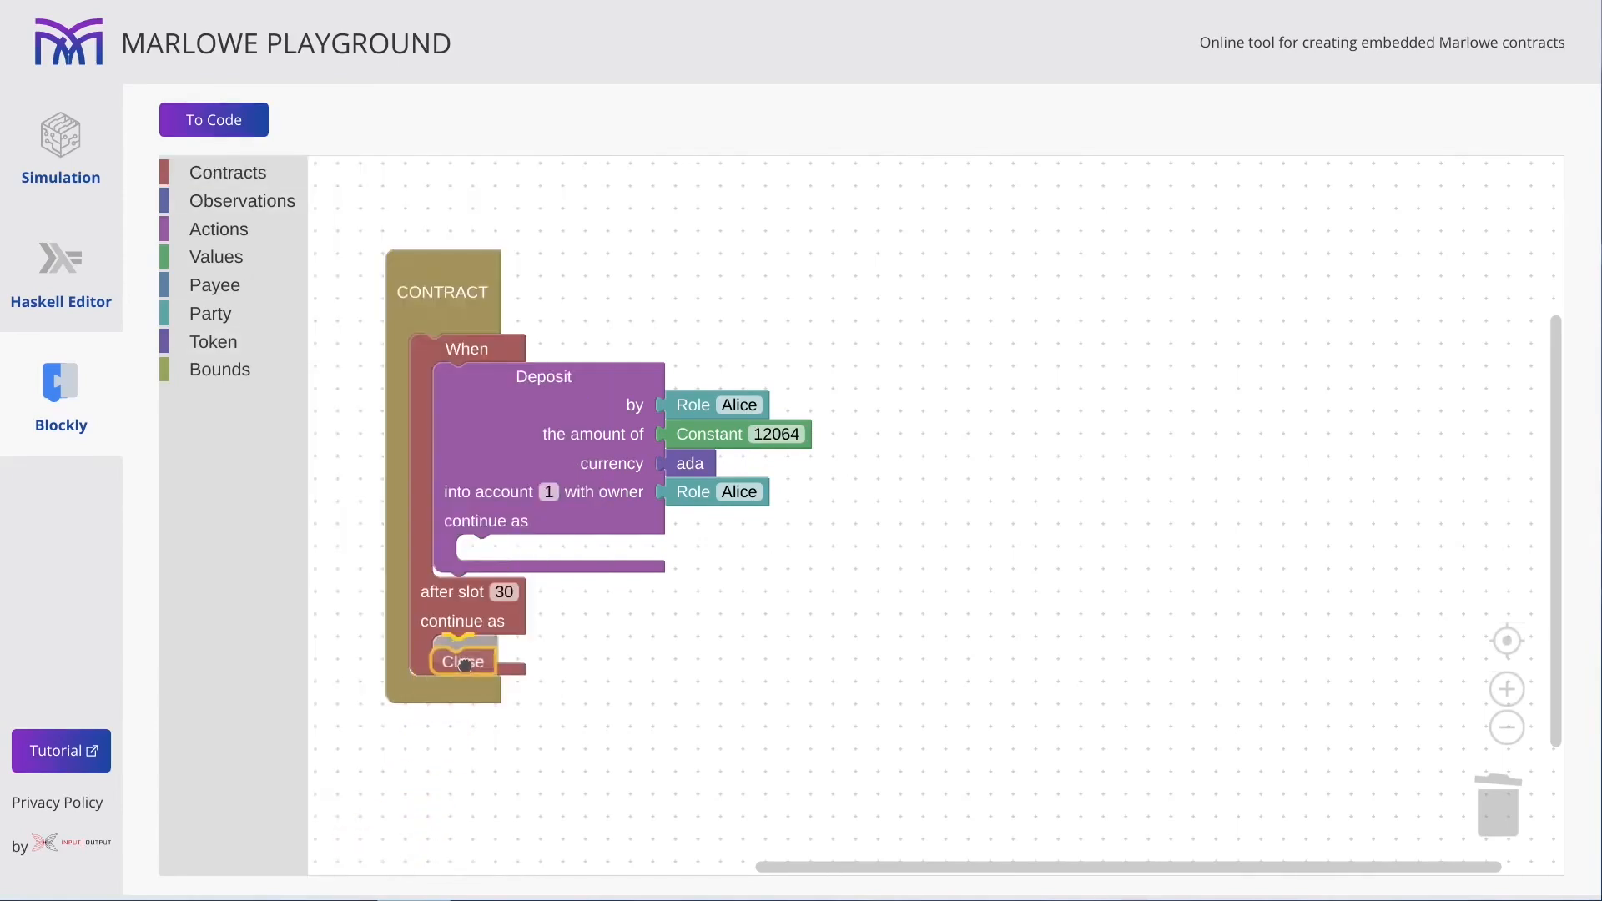
{"action": "left_click", "coordinate": [676, 671]}
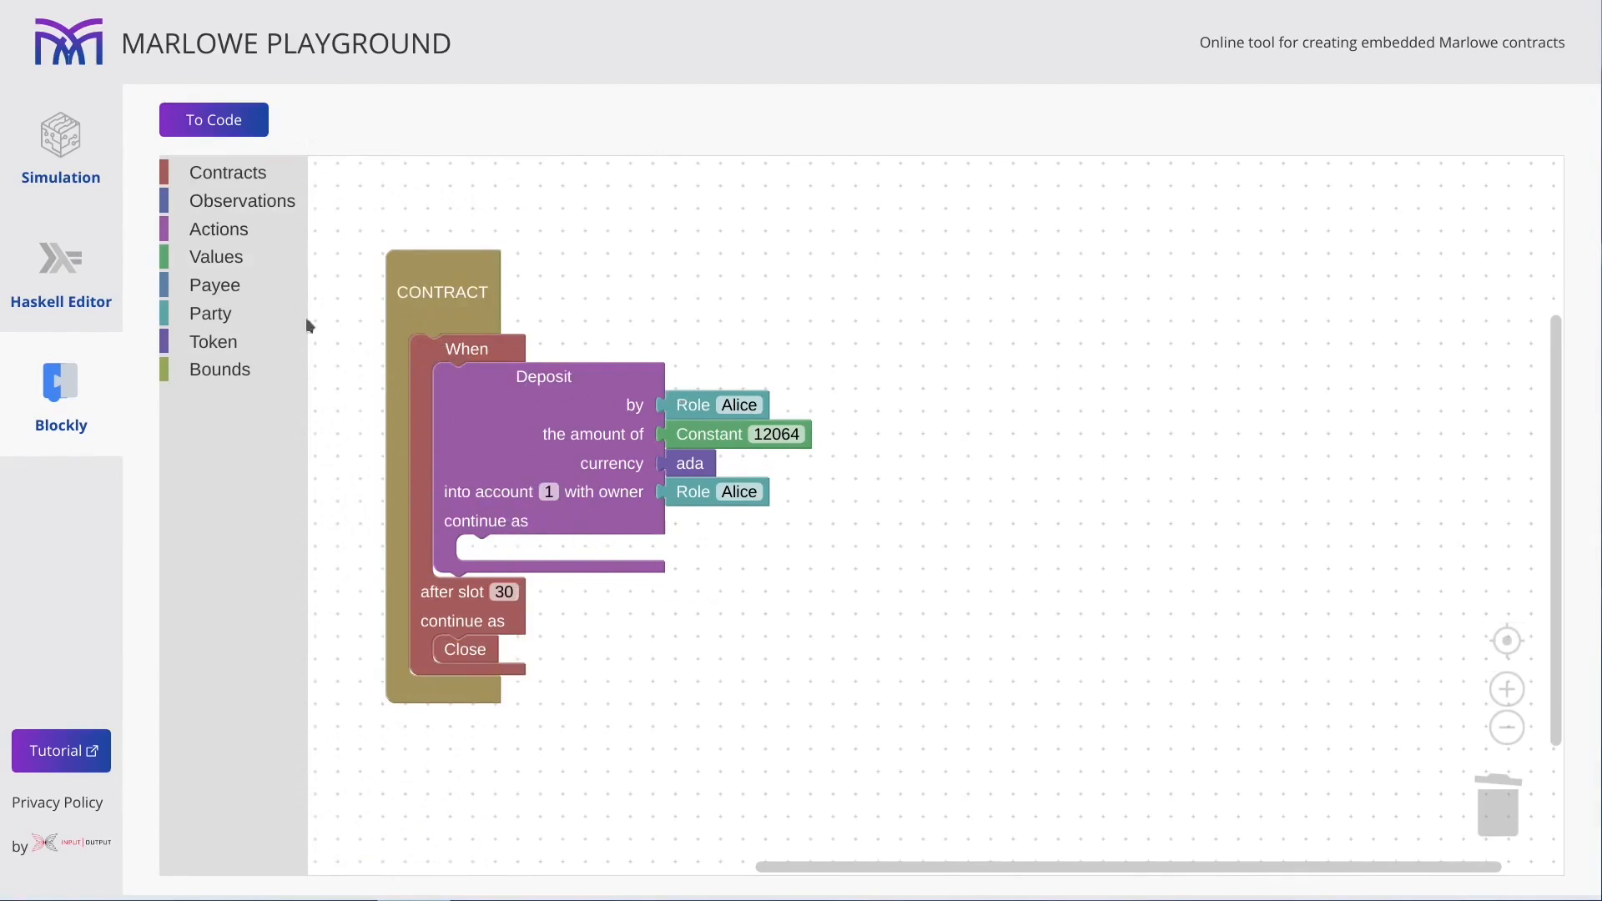
Duplicate the Deposit block and set the copy aside in empty space.
{"action": "right_click", "coordinate": [523, 401]}
{"action": "left_click", "coordinate": [556, 414]}
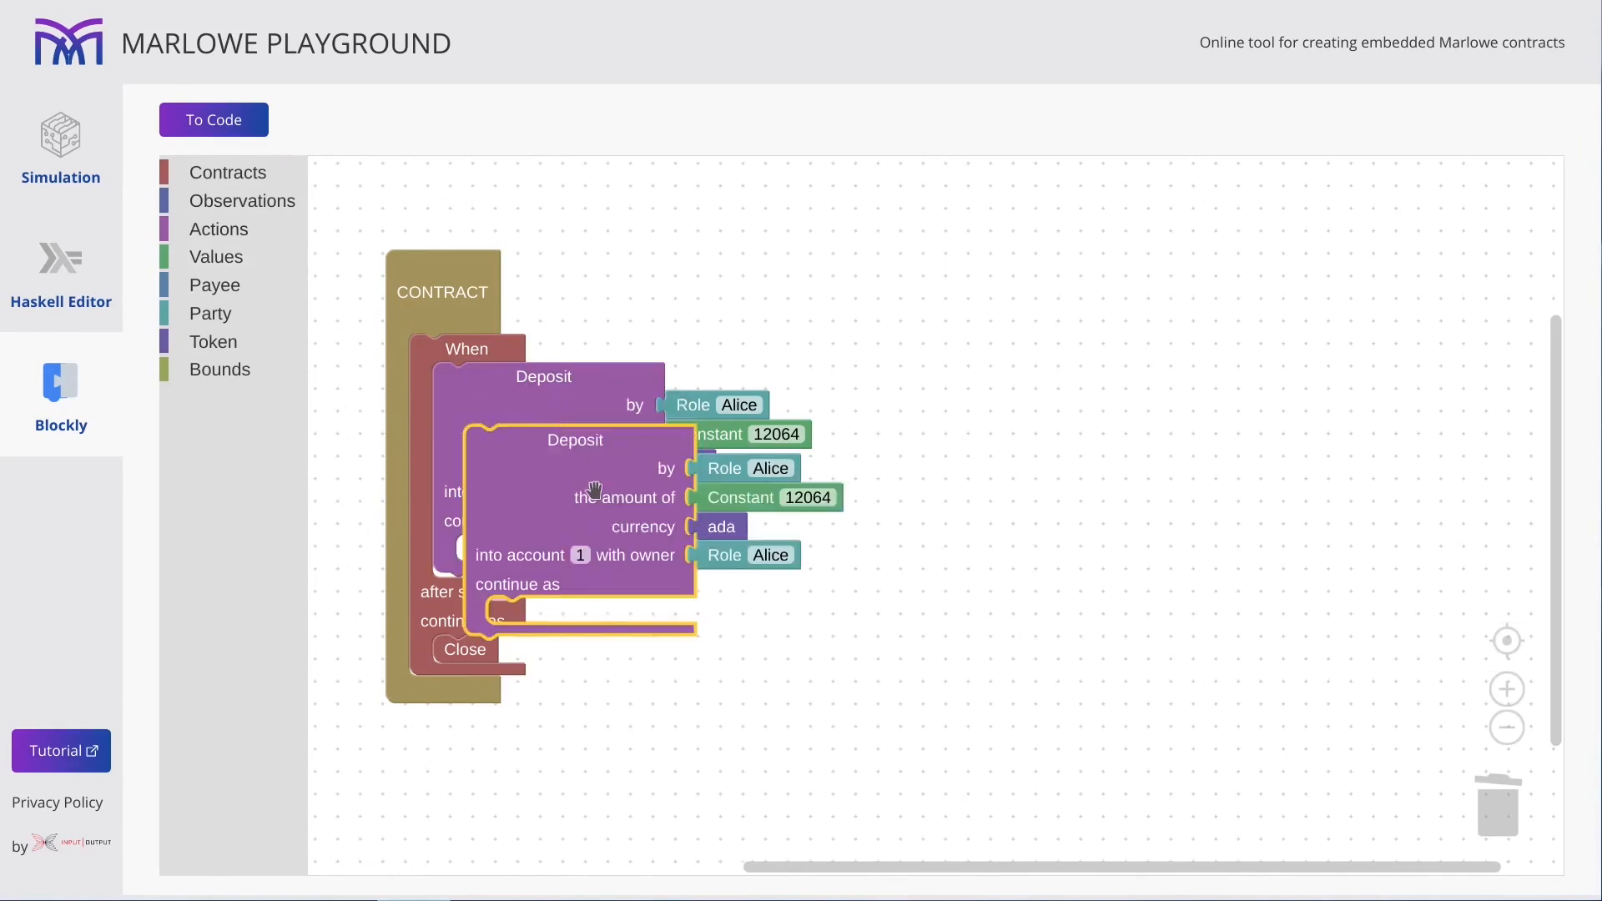
{"action": "left_click_drag", "start_coordinate": [576, 473], "coordinate": [895, 591]}
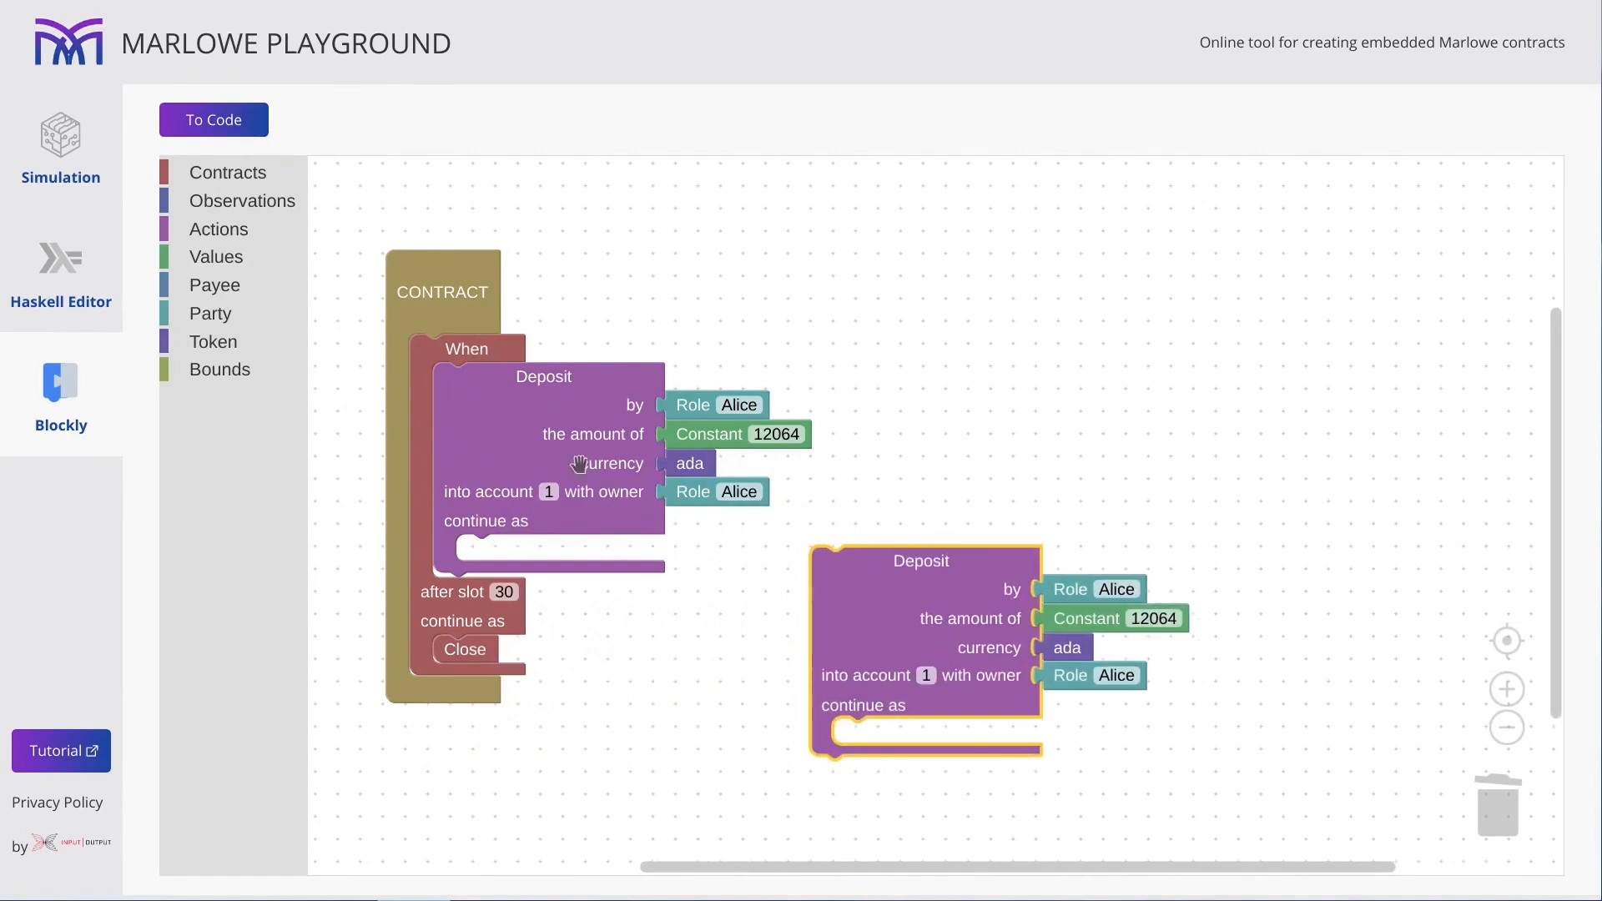
Nest a When timing out at slot 40 in the deposit's continuation, holding the Deposit copy.
{"action": "left_click", "coordinate": [240, 172]}
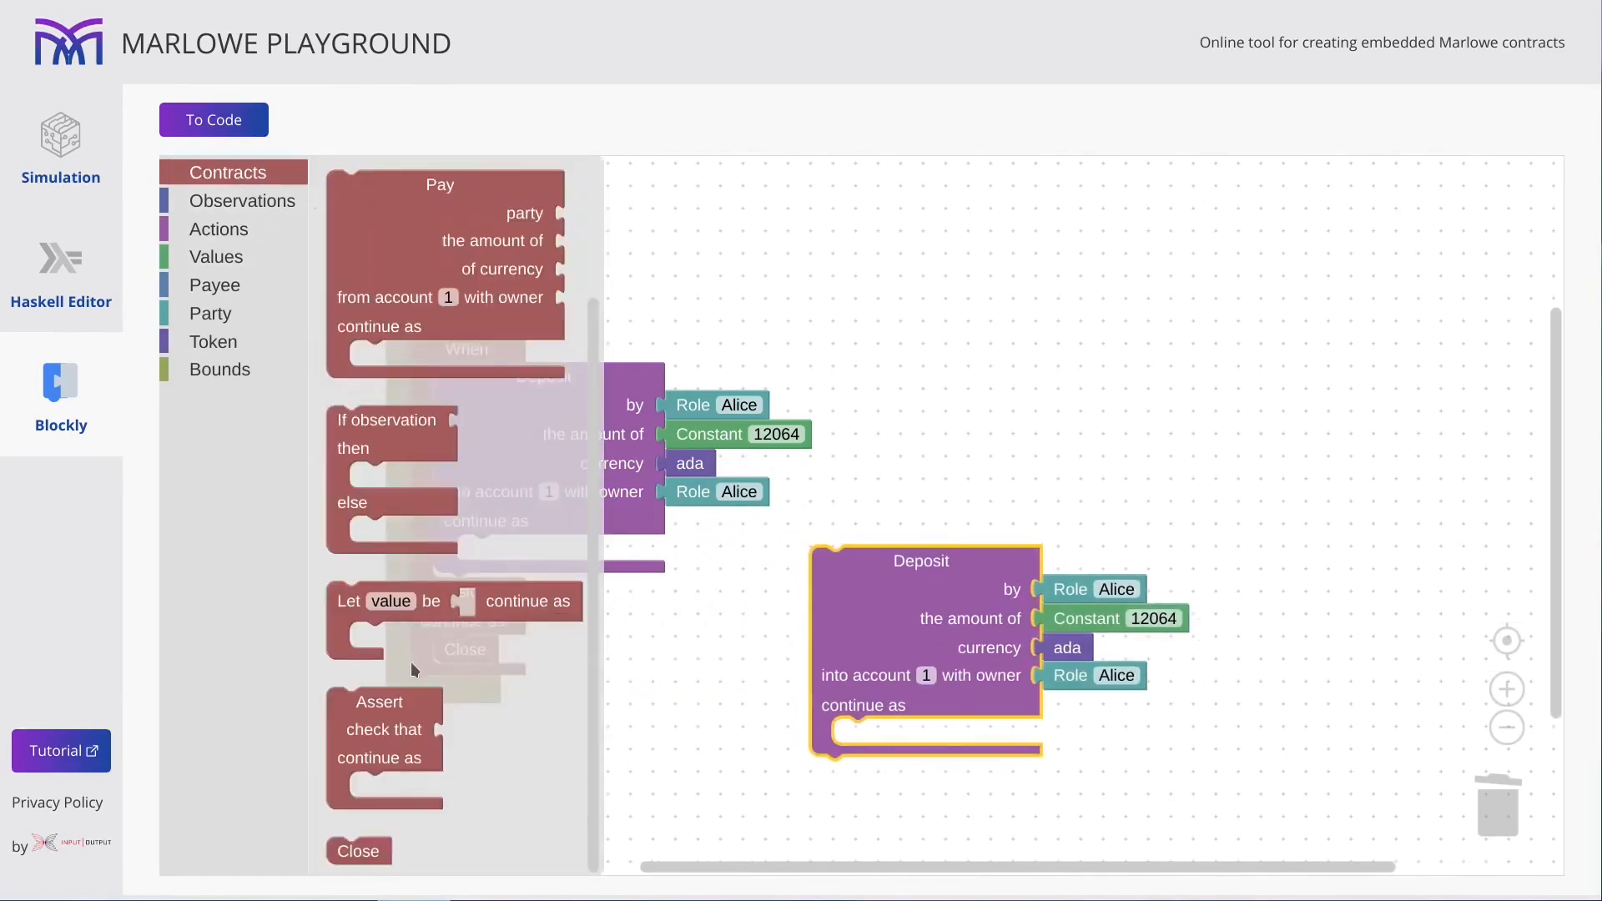
{"action": "left_click_drag", "start_coordinate": [379, 181], "coordinate": [526, 570]}
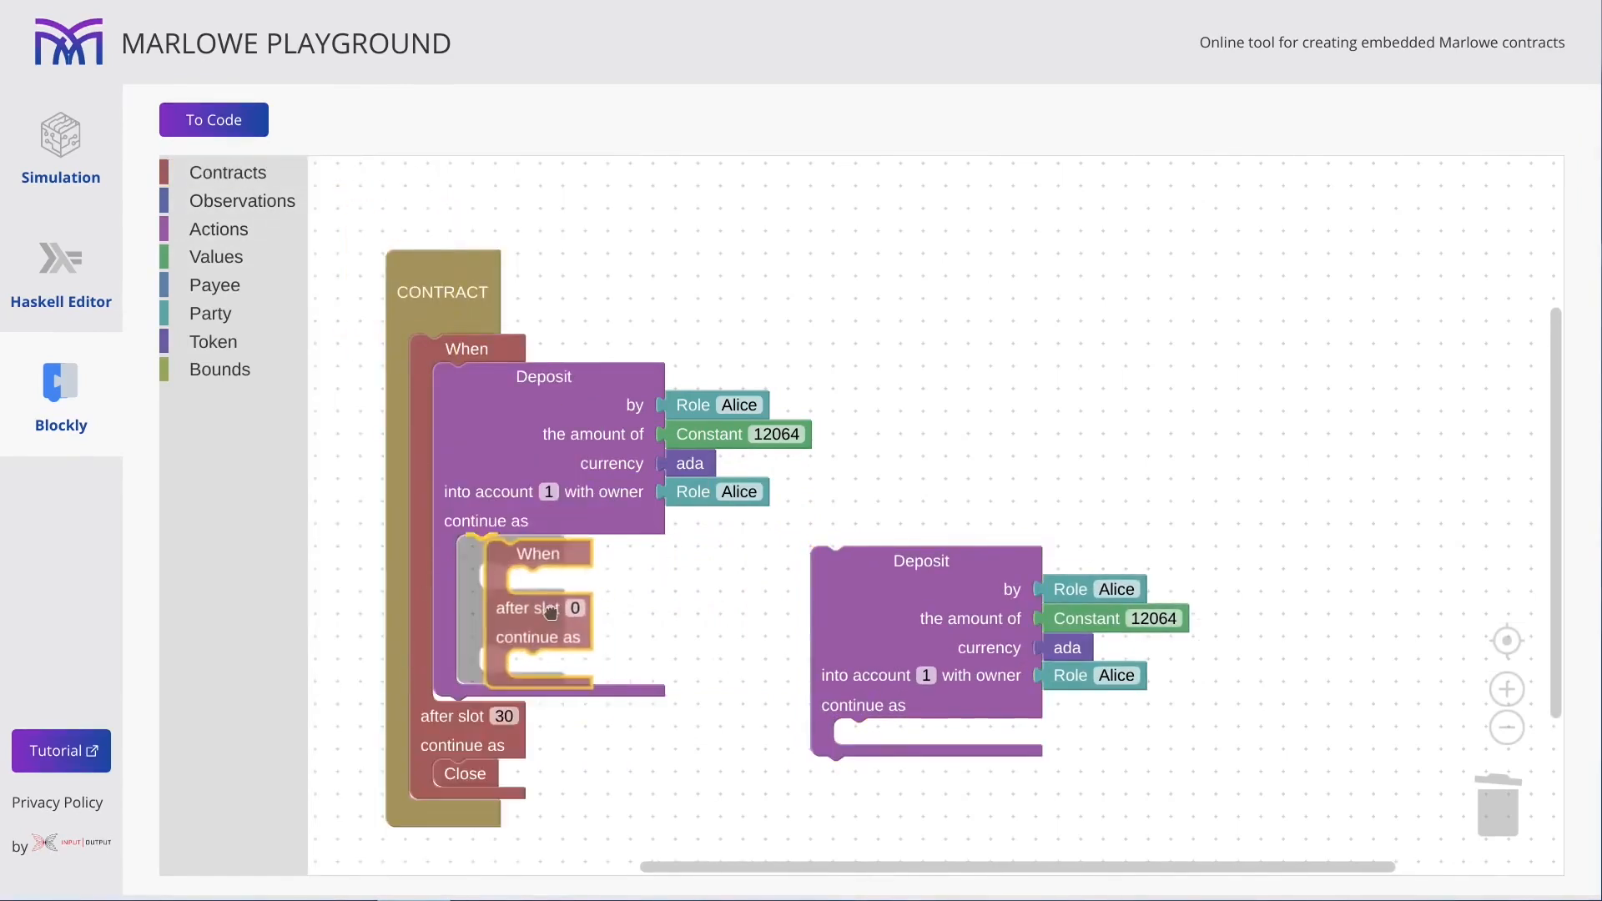
{"action": "left_click", "coordinate": [547, 603]}
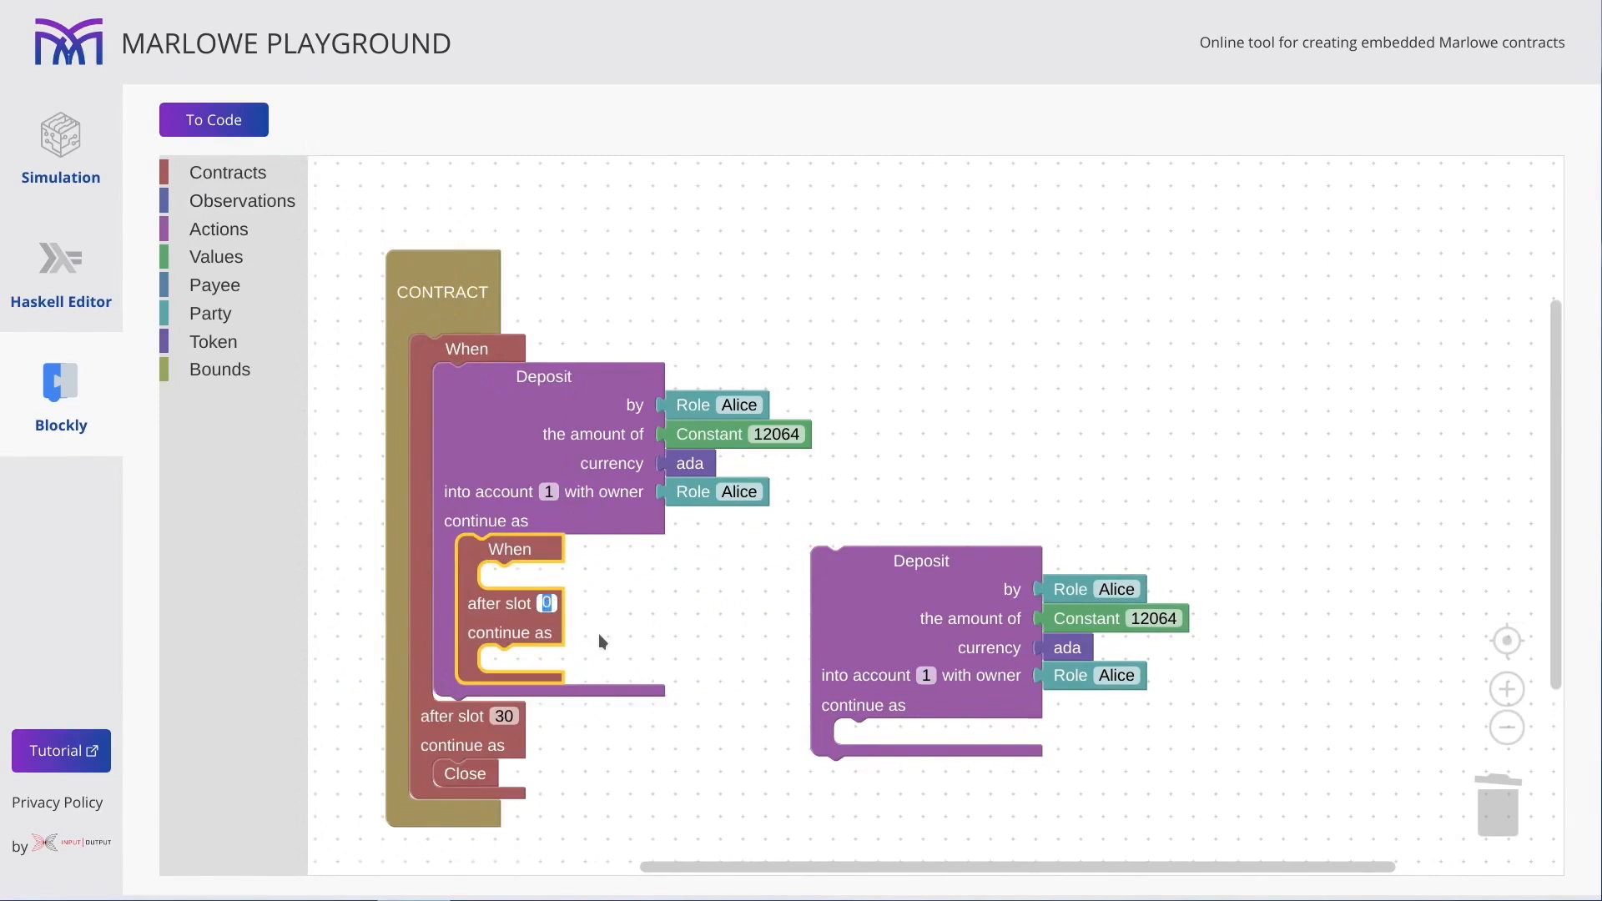
{"action": "type", "text": "40"}
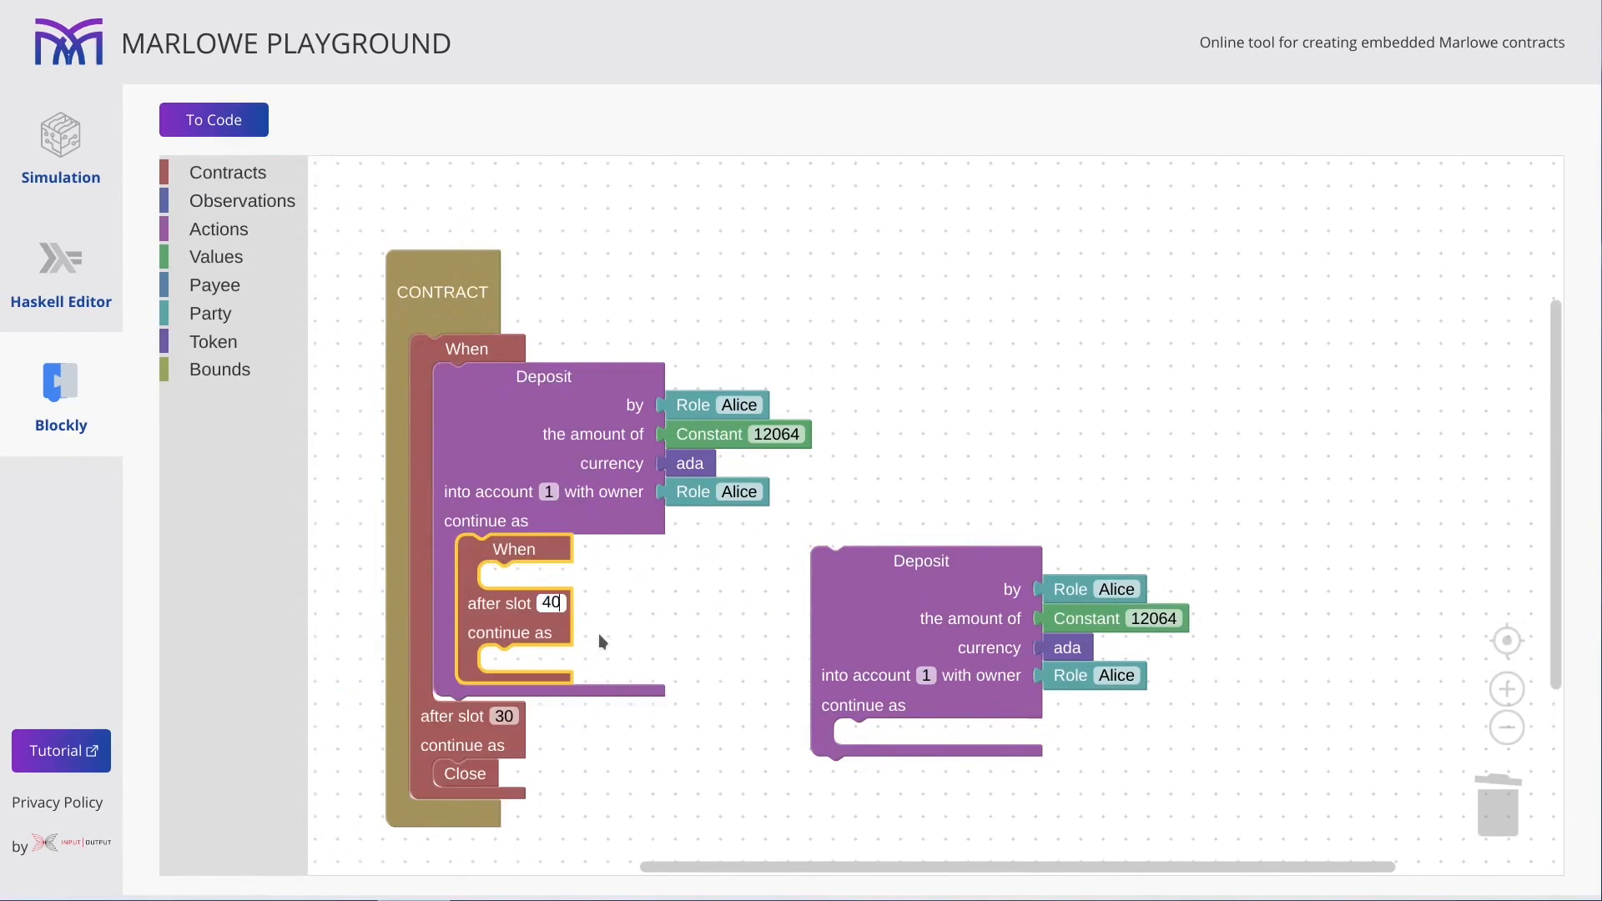
{"action": "left_click", "coordinate": [599, 634]}
{"action": "mouse_move", "coordinate": [922, 599]}
{"action": "left_mouse_down"}
{"action": "mouse_move", "coordinate": [674, 654]}
{"action": "mouse_move", "coordinate": [600, 646]}
{"action": "left_mouse_up"}
{"action": "scroll", "coordinate": [982, 555], "scroll_direction": "down", "scroll_amount": 3}
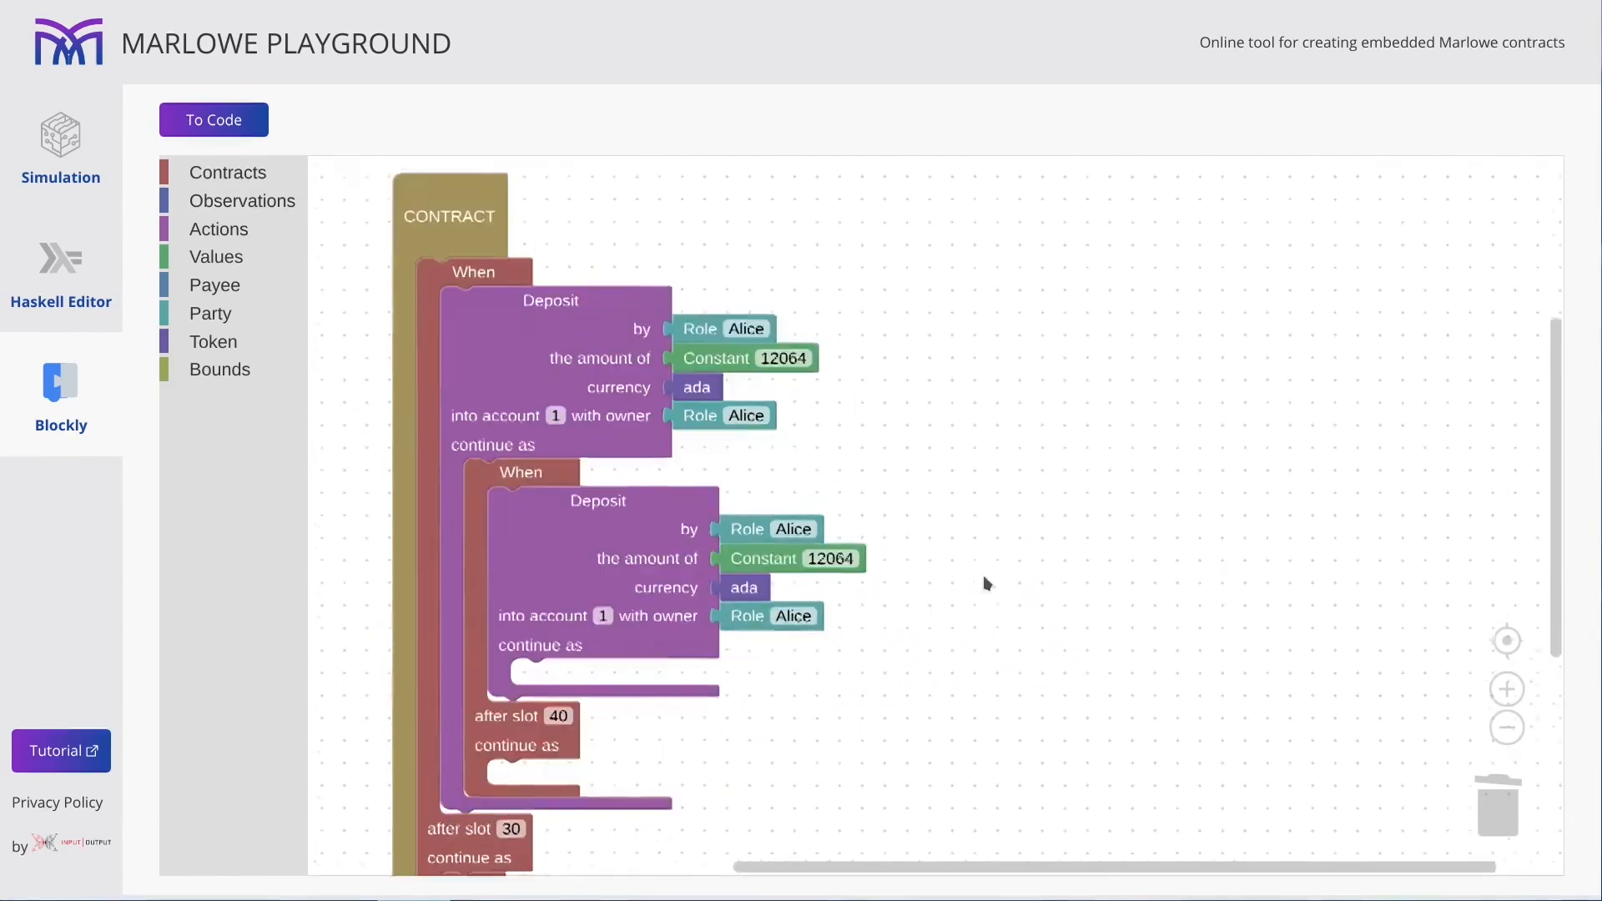
Rename the inner depositor role from Alice and set its deposit amount to 1000.
{"action": "left_click", "coordinate": [788, 483]}
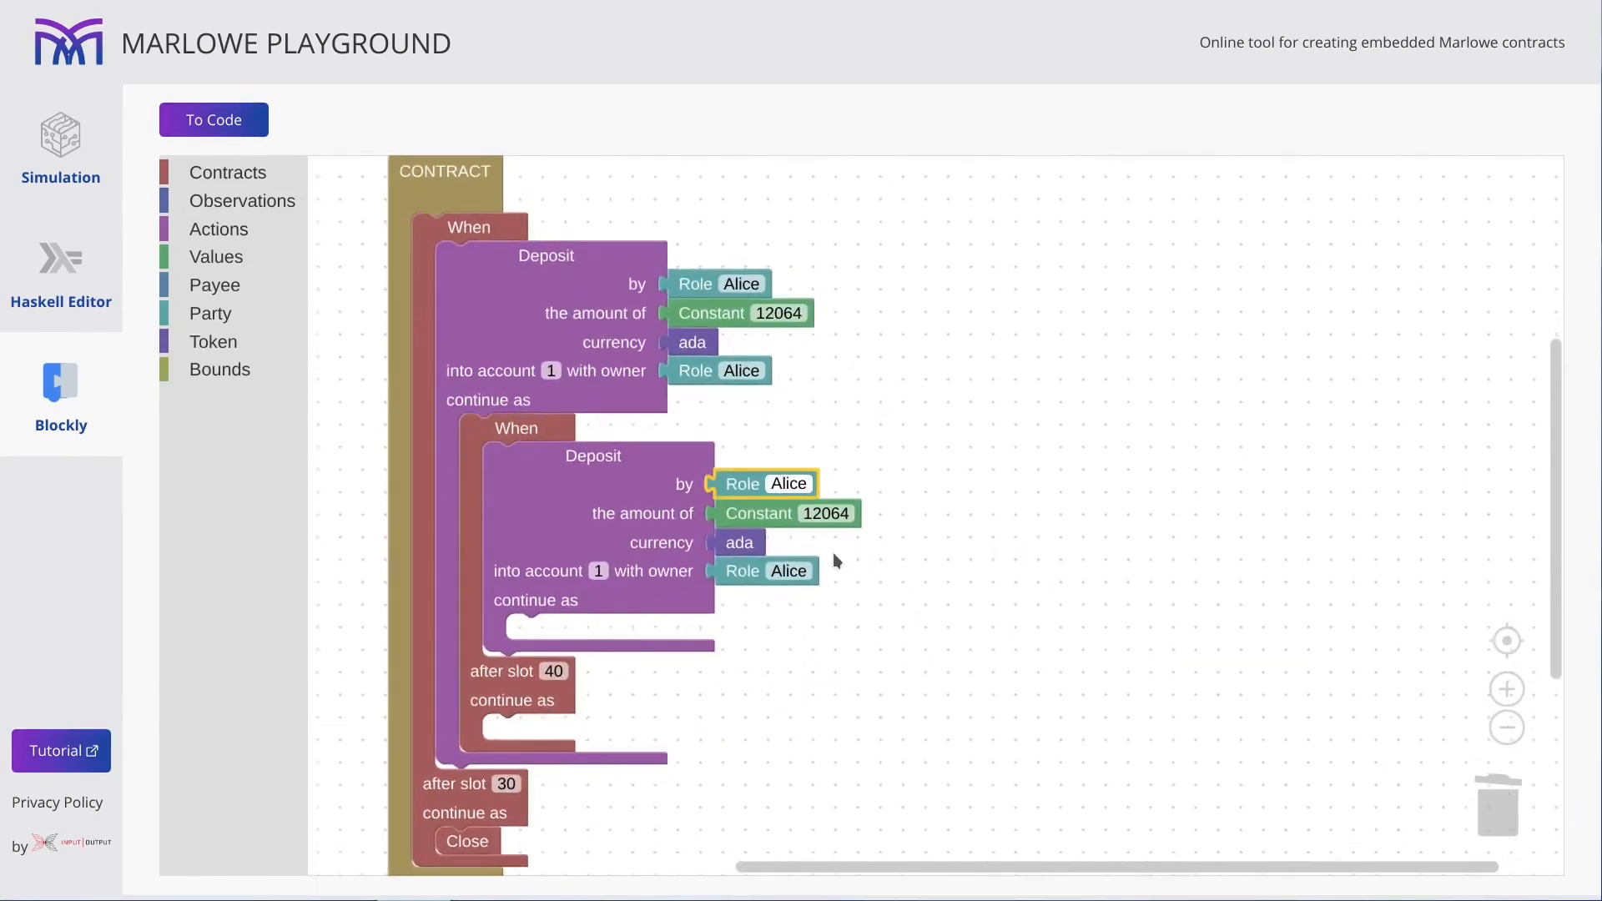
{"action": "key", "text": "ctrl+a"}
{"action": "type", "text": "Bob"}
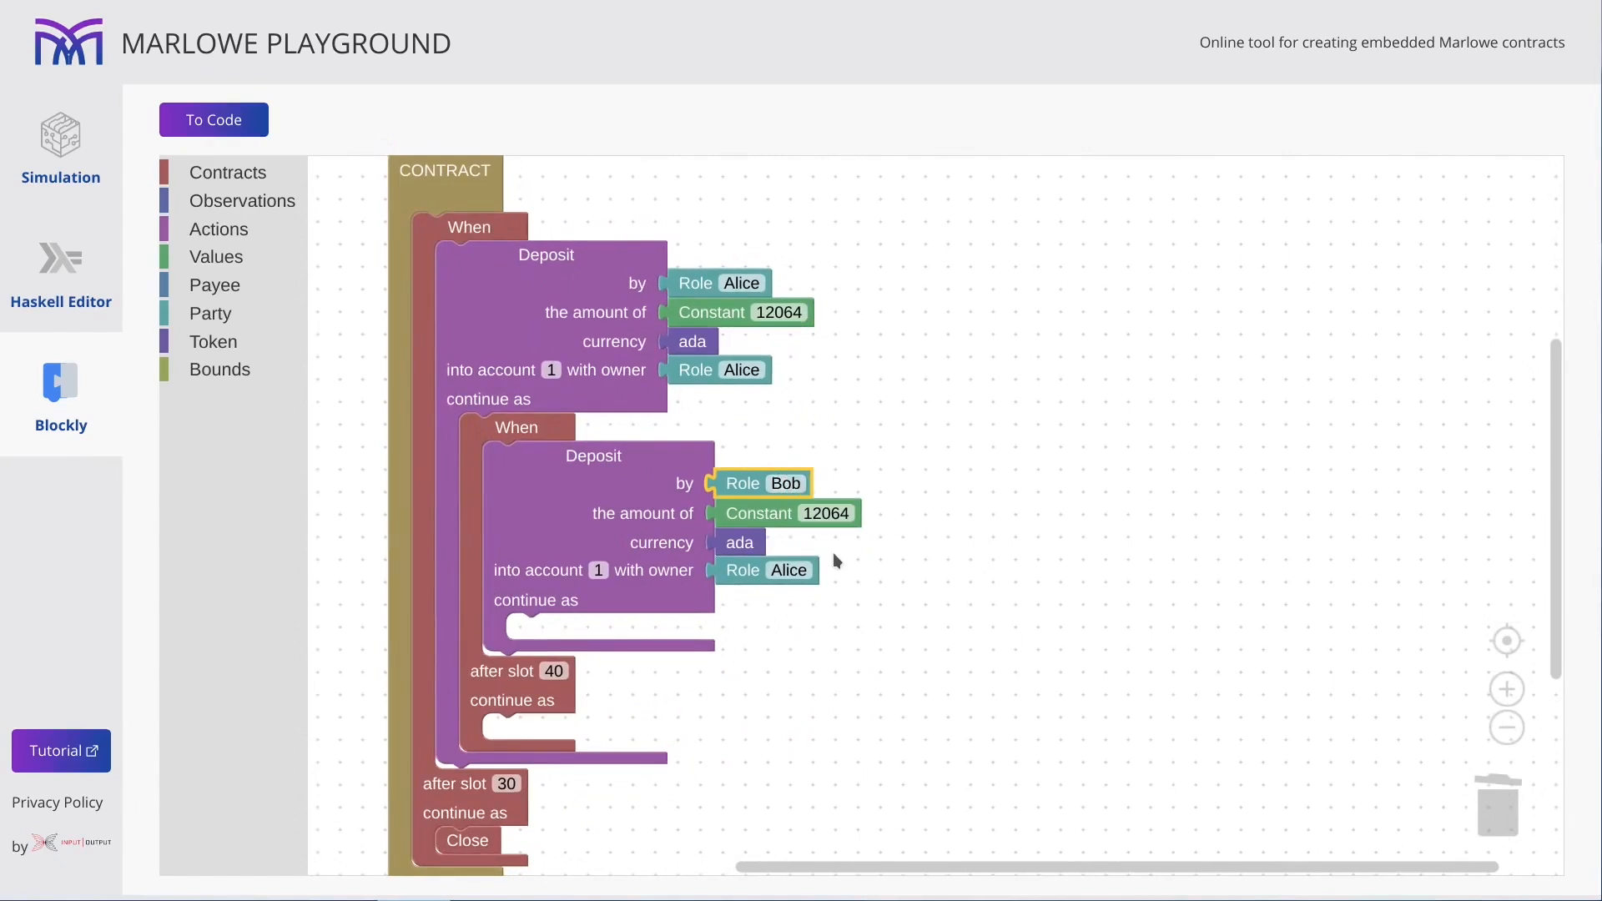
{"action": "left_click", "coordinate": [825, 513]}
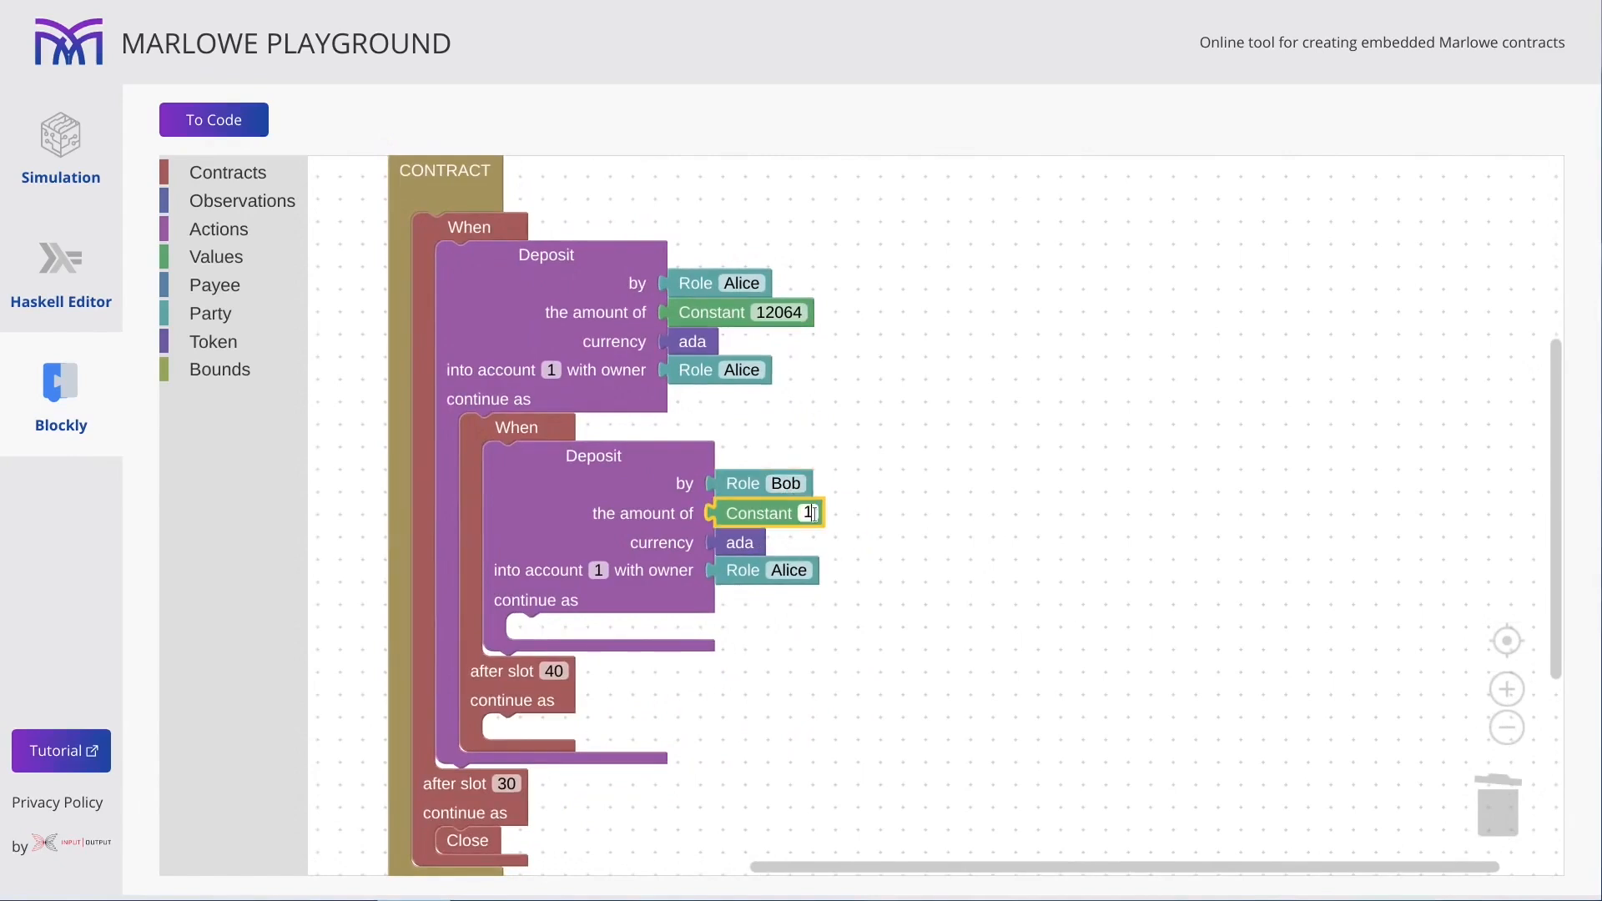
{"action": "type", "text": "1000"}
{"action": "left_click", "coordinate": [877, 569]}
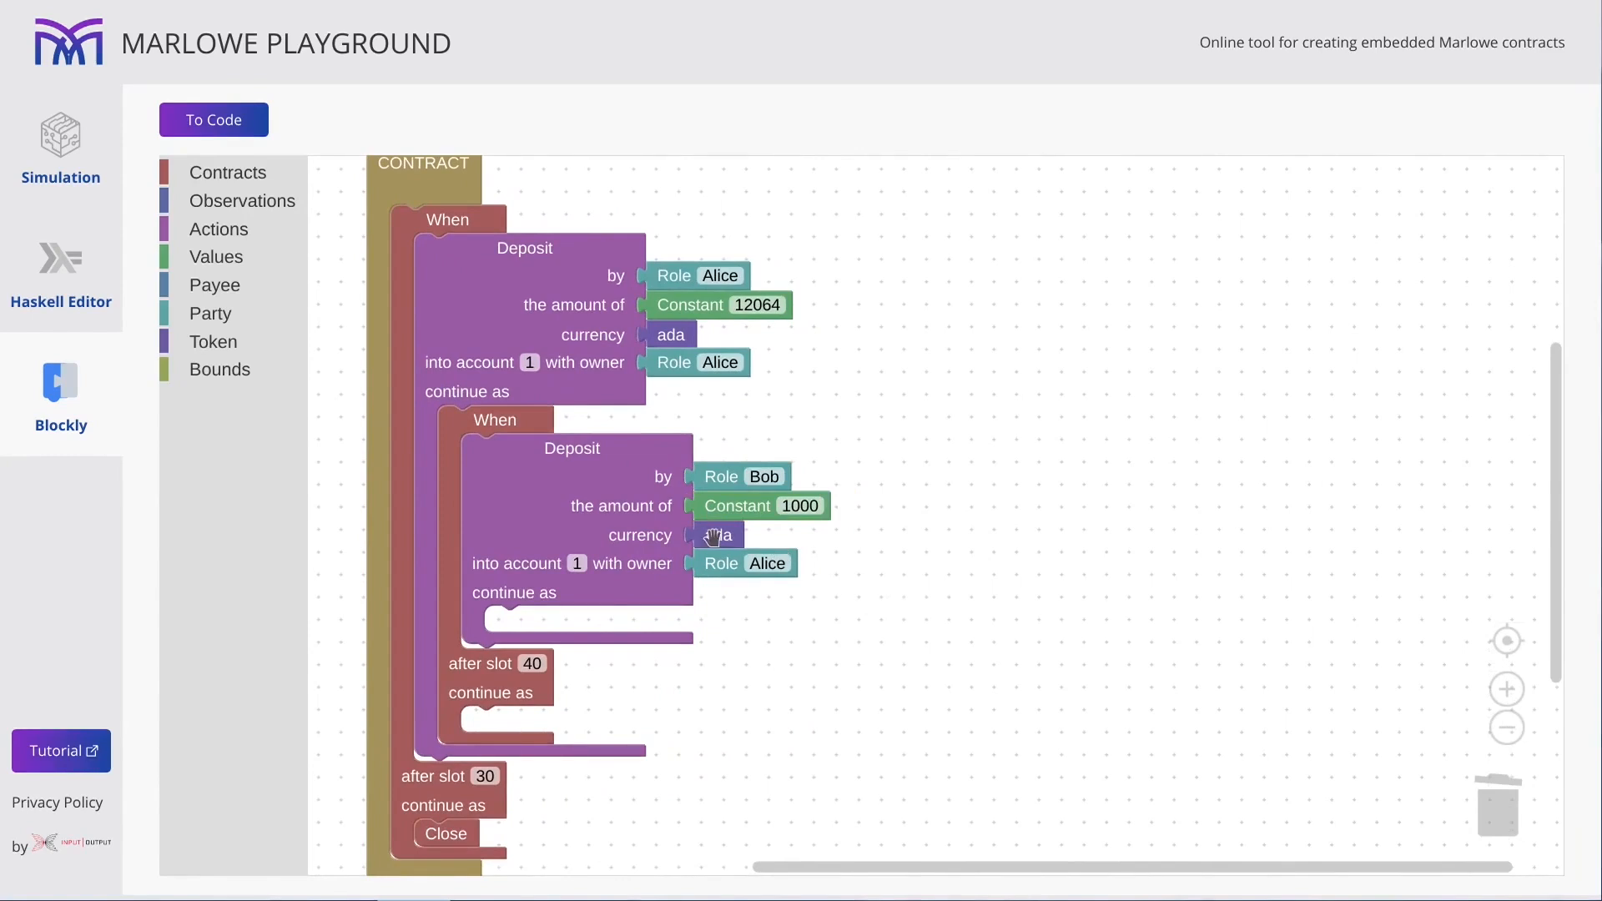
Replace ada with a custom token 0000 / 85bb65ff as the inner deposit's currency.
{"action": "left_click_drag", "start_coordinate": [717, 535], "coordinate": [1496, 802]}
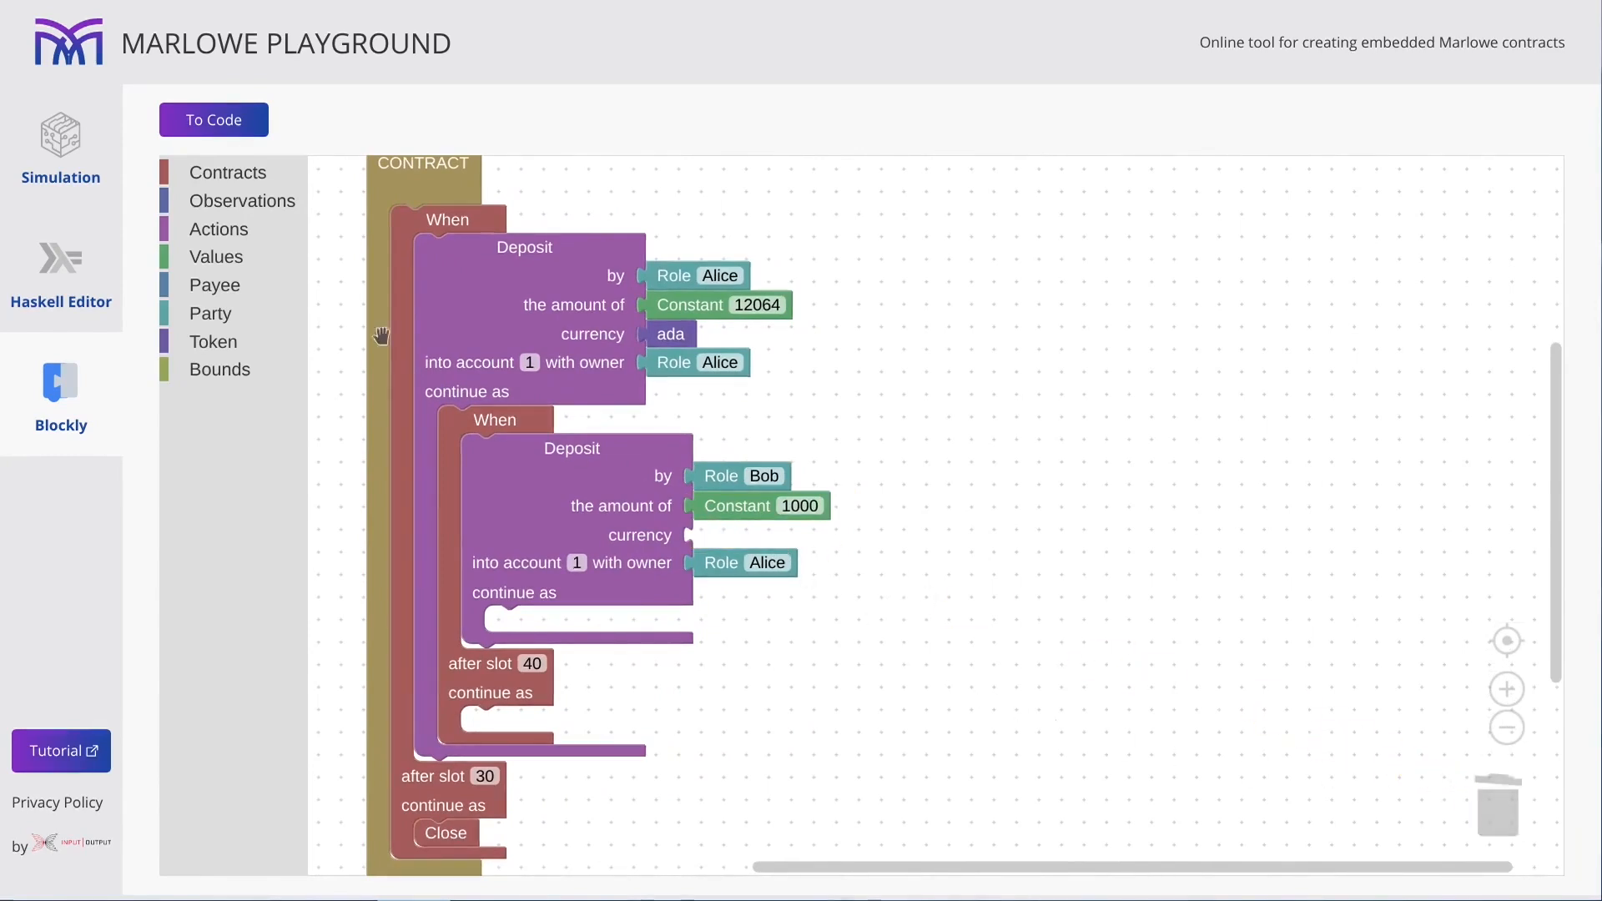
{"action": "left_click", "coordinate": [212, 341]}
{"action": "left_click_drag", "start_coordinate": [376, 236], "coordinate": [741, 535]}
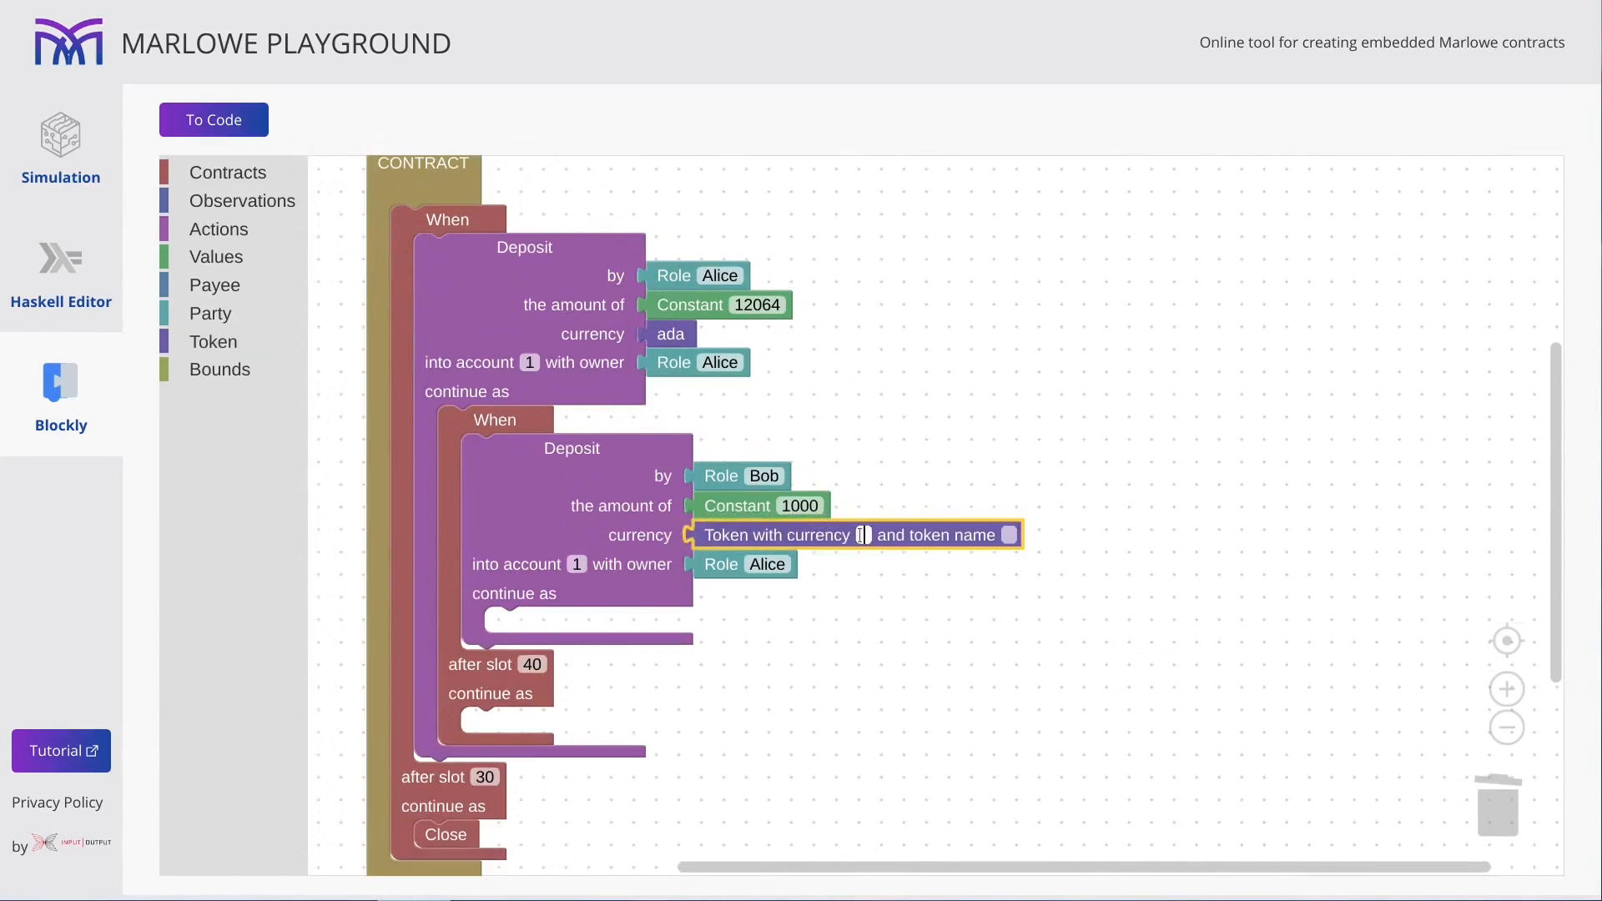
{"action": "type", "text": "0000"}
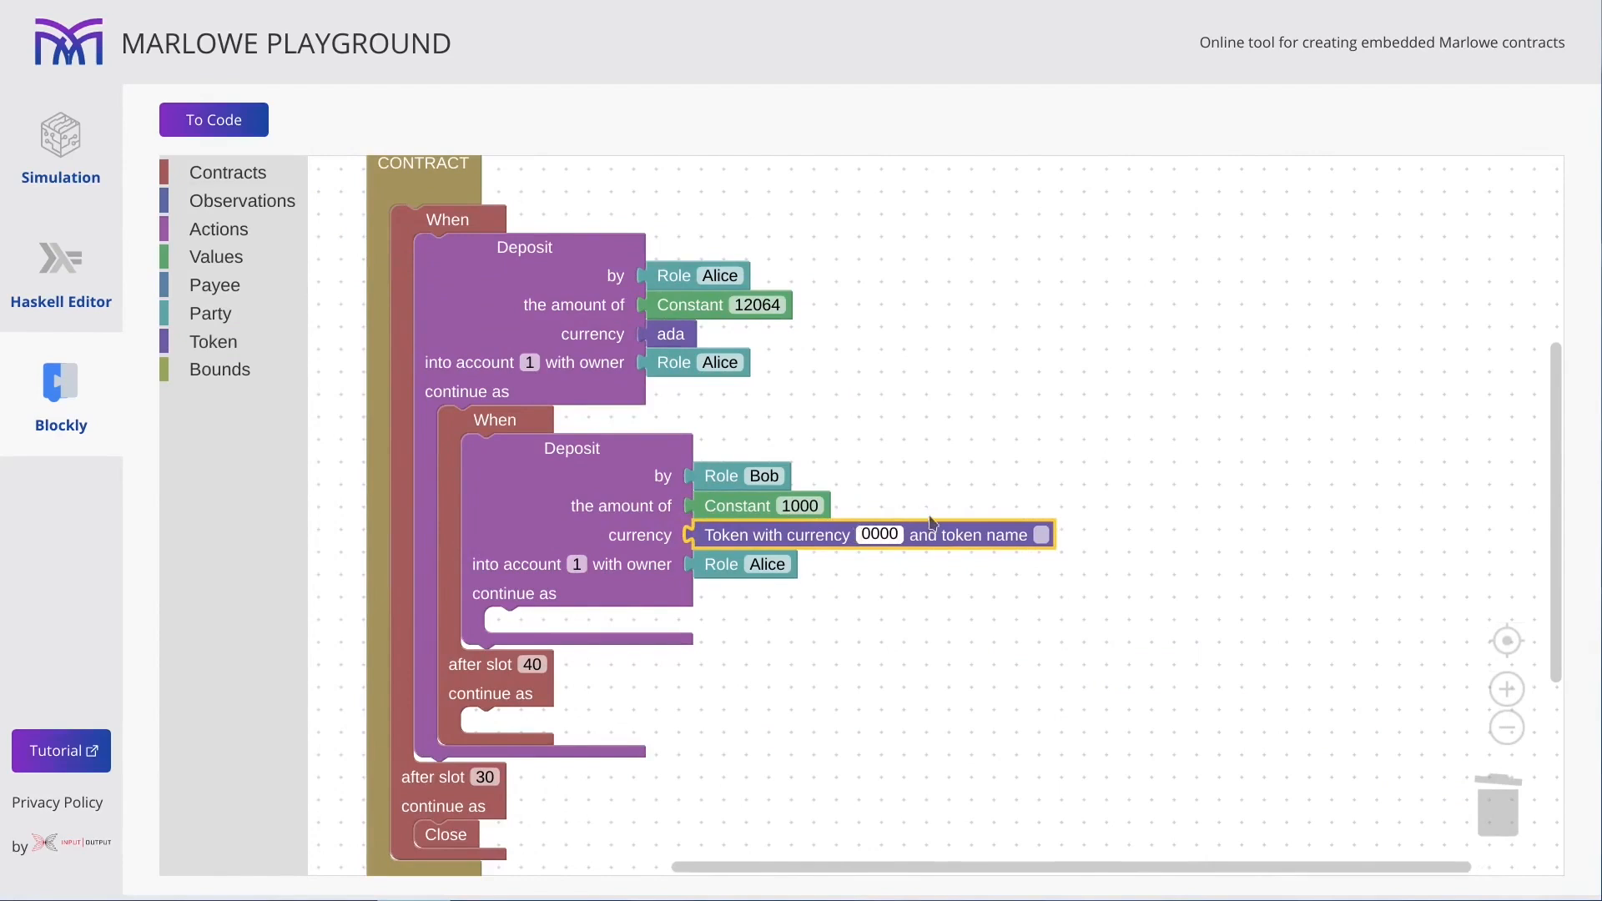
{"action": "left_click", "coordinate": [1040, 535]}
{"action": "type", "text": "85bb65gg"}
{"action": "key", "text": "BackSpace"}
{"action": "key", "text": "BackSpace"}
{"action": "type", "text": "ff"}
{"action": "left_click", "coordinate": [876, 689]}
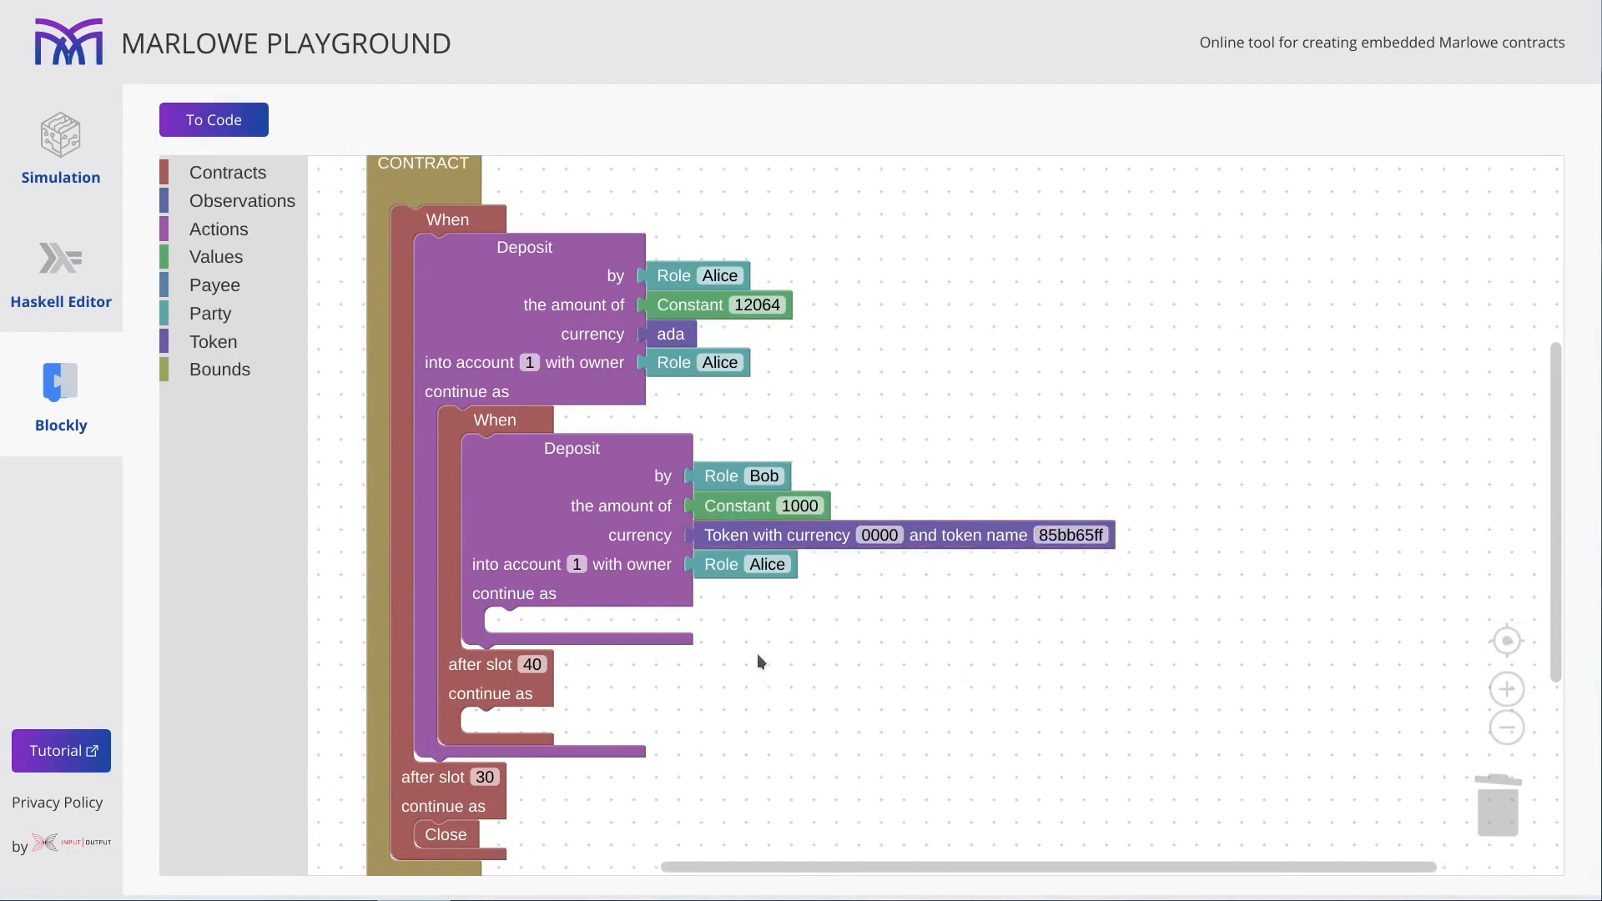
Make Bob the owner of the inner deposit's account.
{"action": "left_click", "coordinate": [766, 565]}
{"action": "type", "text": "Bob"}
{"action": "key", "text": "Return"}
{"action": "left_click", "coordinate": [840, 685]}
{"action": "left_click_drag", "start_coordinate": [841, 685], "coordinate": [705, 575]}
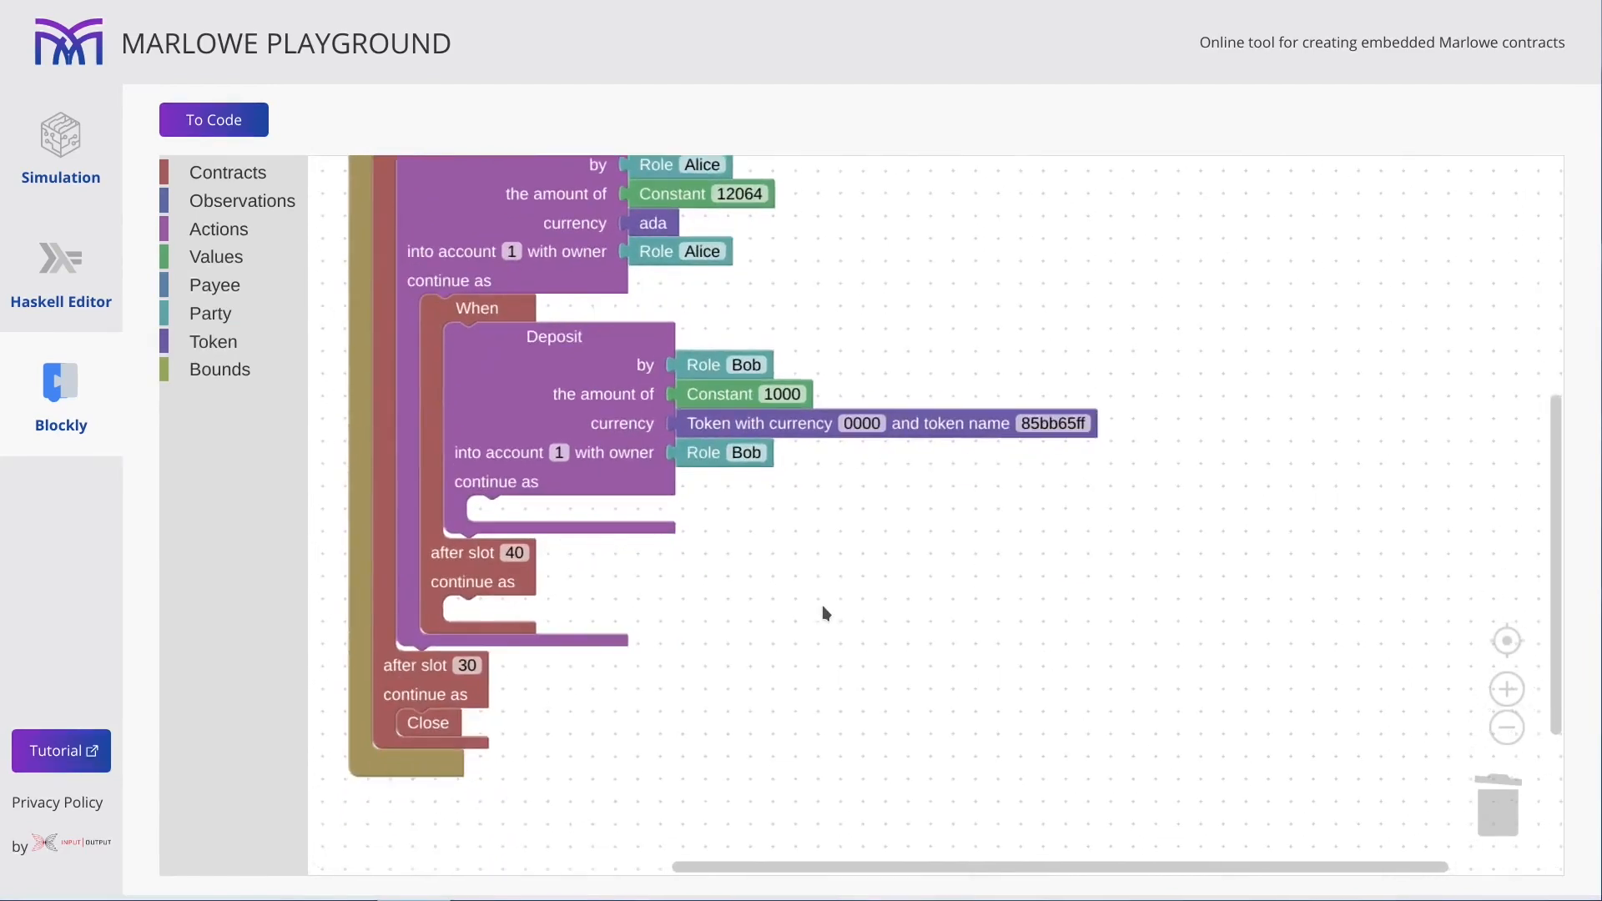
Copy the Close block and end the contract with it after slot 40.
{"action": "left_click", "coordinate": [437, 752]}
{"action": "key", "text": "ctrl+c"}
{"action": "key", "text": "ctrl+v"}
{"action": "mouse_move", "coordinate": [473, 807]}
{"action": "left_mouse_down"}
{"action": "mouse_move", "coordinate": [502, 756]}
{"action": "mouse_move", "coordinate": [488, 637]}
{"action": "left_mouse_up"}
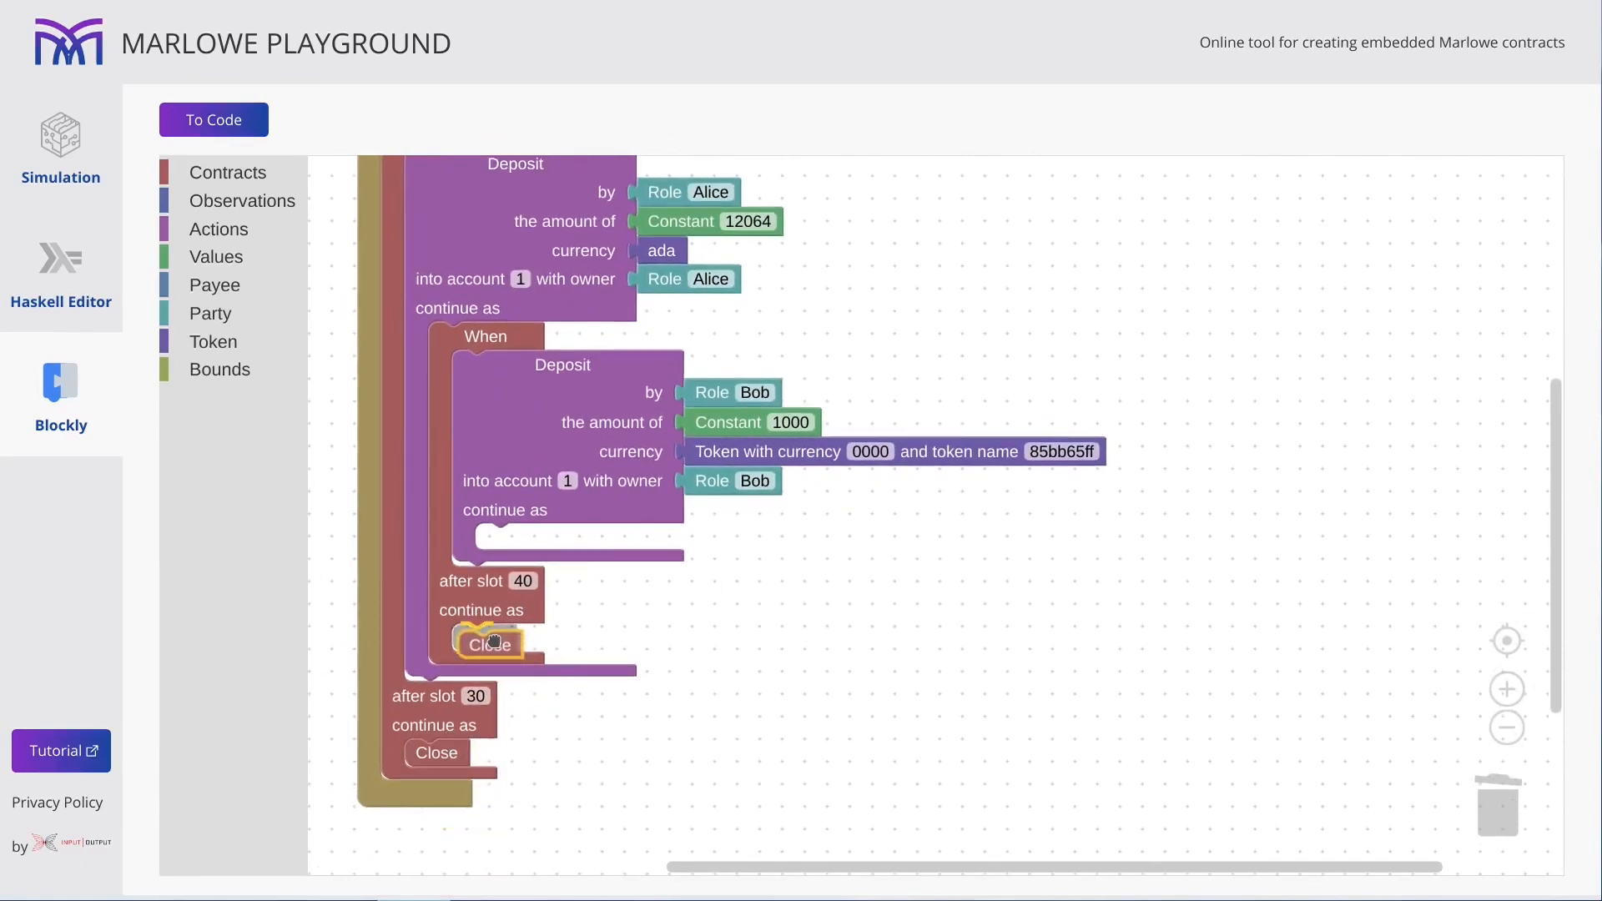
{"action": "left_click_drag", "start_coordinate": [676, 620], "coordinate": [752, 651]}
{"action": "left_click", "coordinate": [559, 669]}
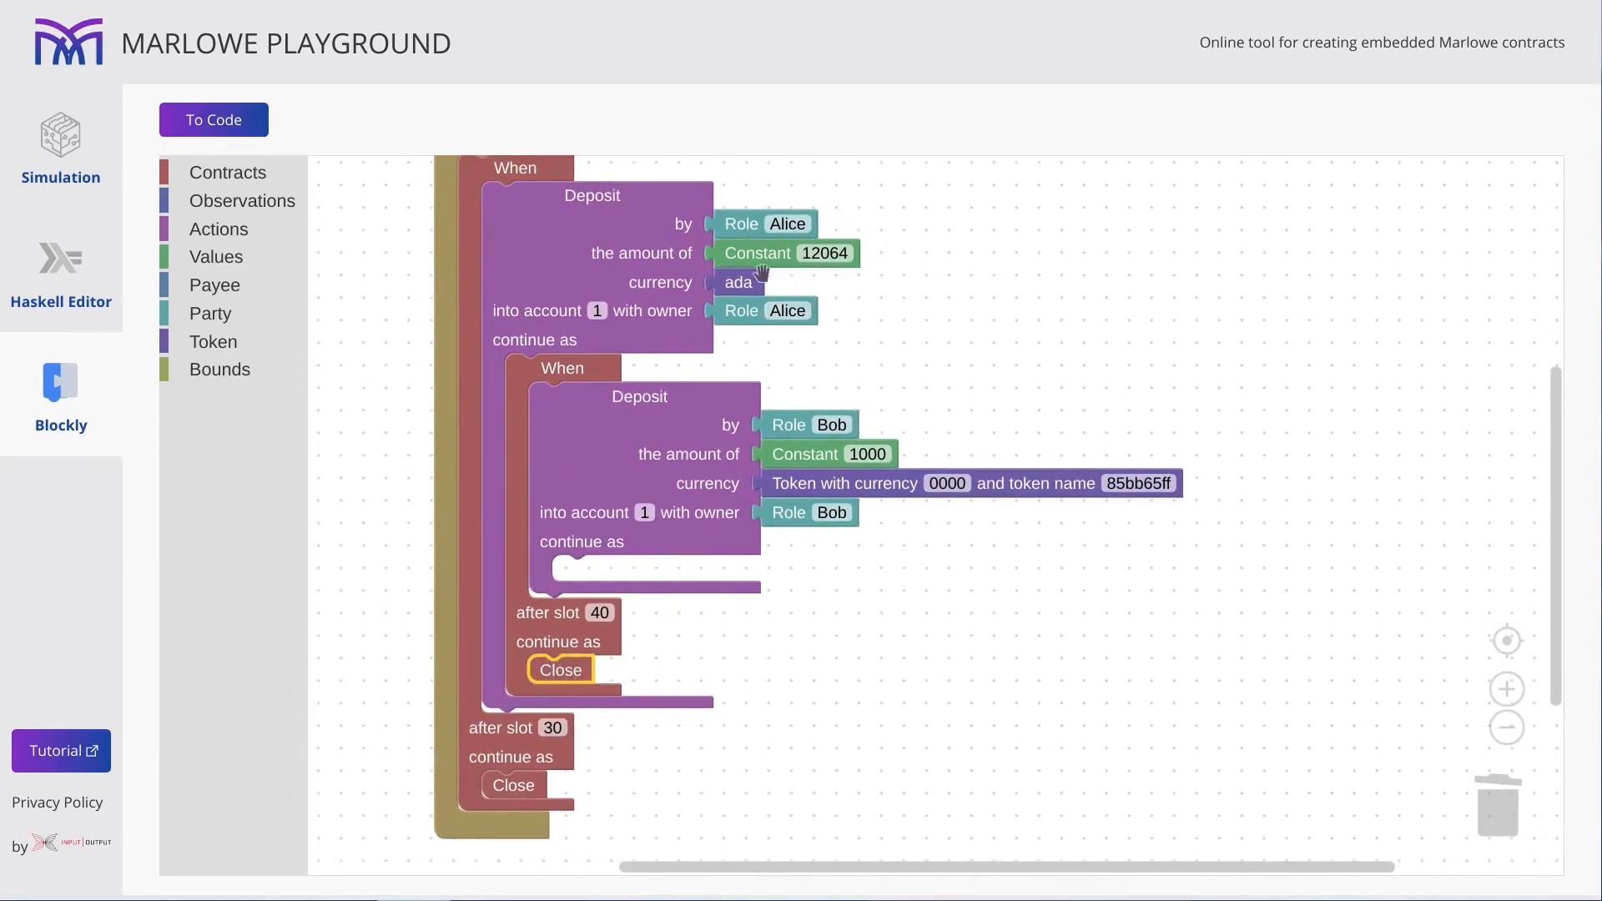
{"action": "left_click", "coordinate": [730, 314]}
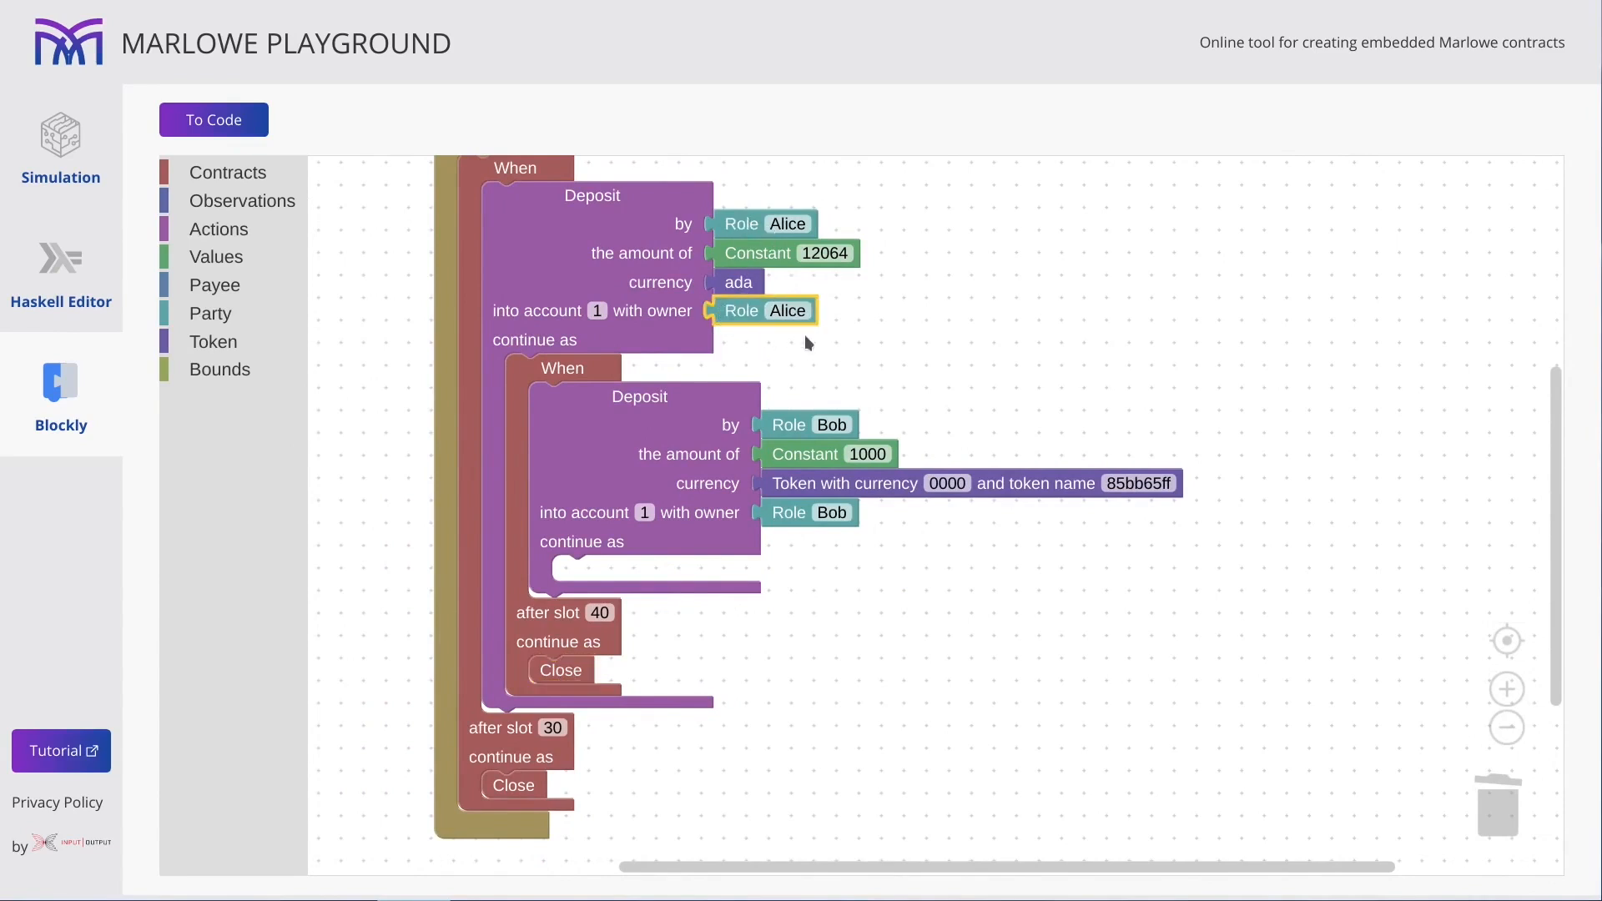
{"action": "left_click_drag", "start_coordinate": [863, 765], "coordinate": [786, 868]}
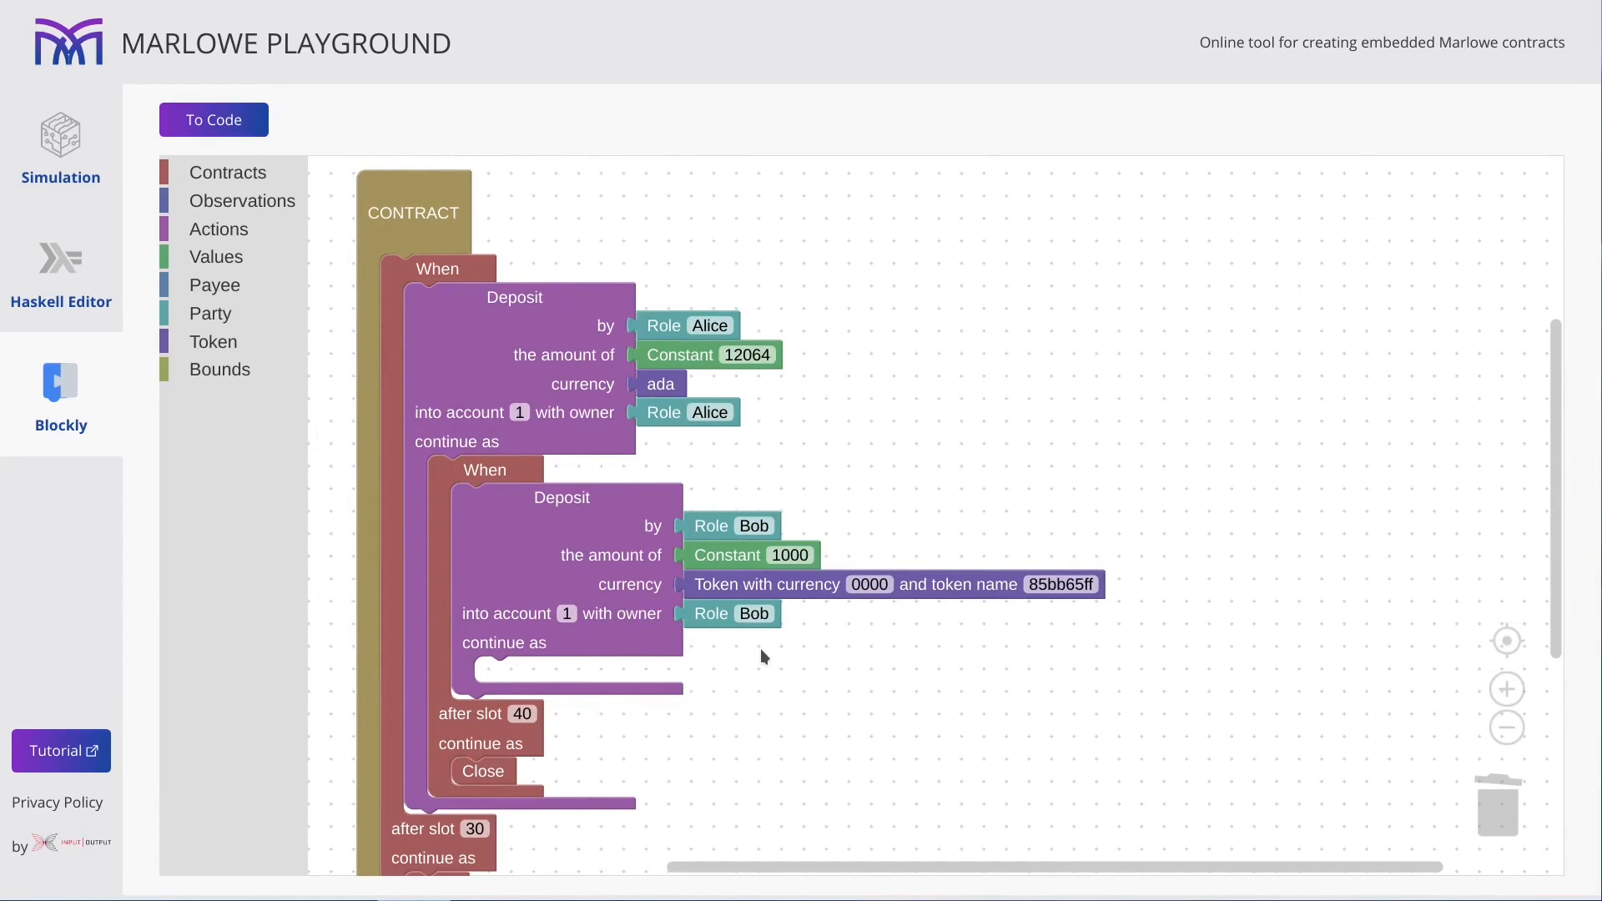
Attach a new Pay contract after Bob's deposit.
{"action": "left_click_drag", "start_coordinate": [760, 649], "coordinate": [841, 632]}
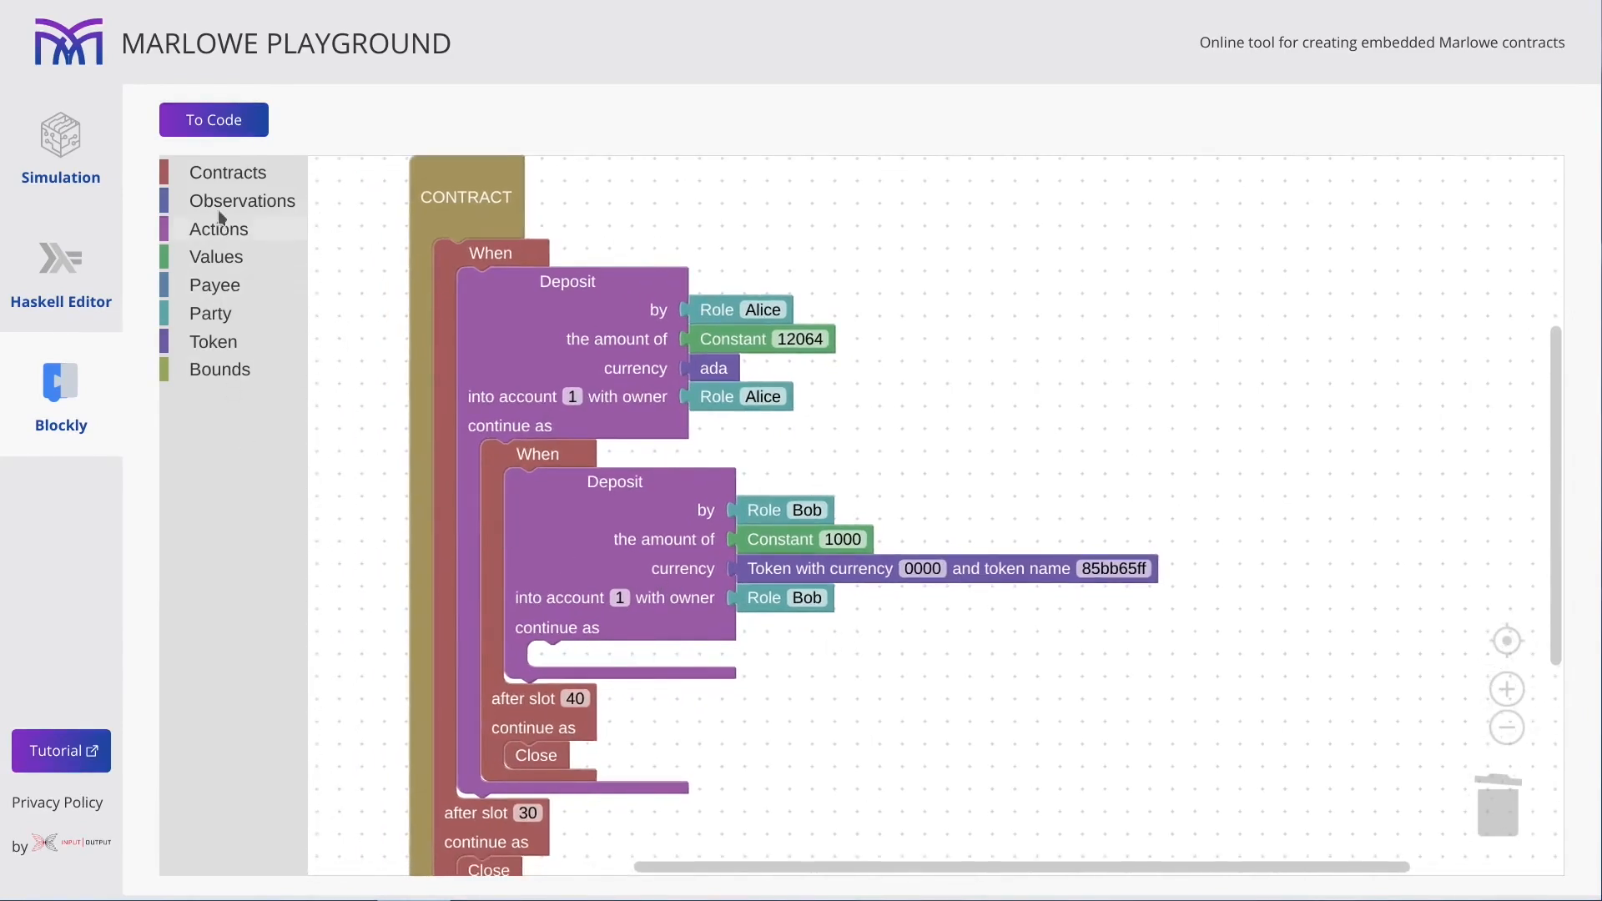
{"action": "left_click", "coordinate": [227, 172]}
{"action": "mouse_move", "coordinate": [413, 419]}
{"action": "left_mouse_down"}
{"action": "mouse_move", "coordinate": [497, 610]}
{"action": "mouse_move", "coordinate": [558, 609]}
{"action": "left_mouse_up"}
{"action": "left_click_drag", "start_coordinate": [990, 688], "coordinate": [813, 521]}
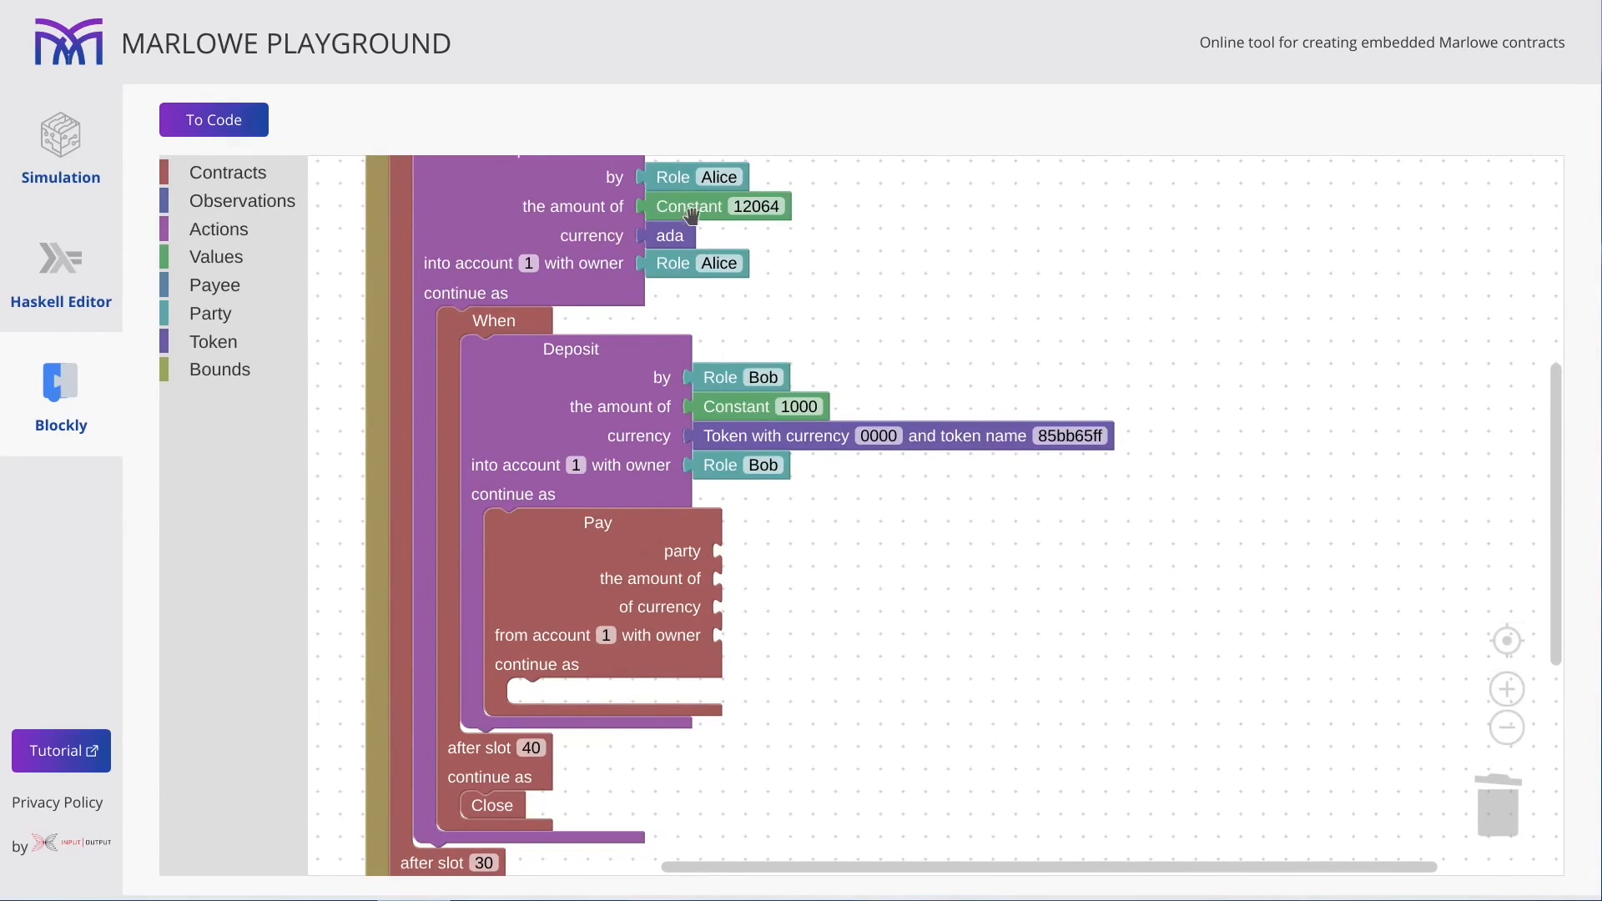
Make the payee a Party with a copied Role Alice block.
{"action": "right_click", "coordinate": [674, 177]}
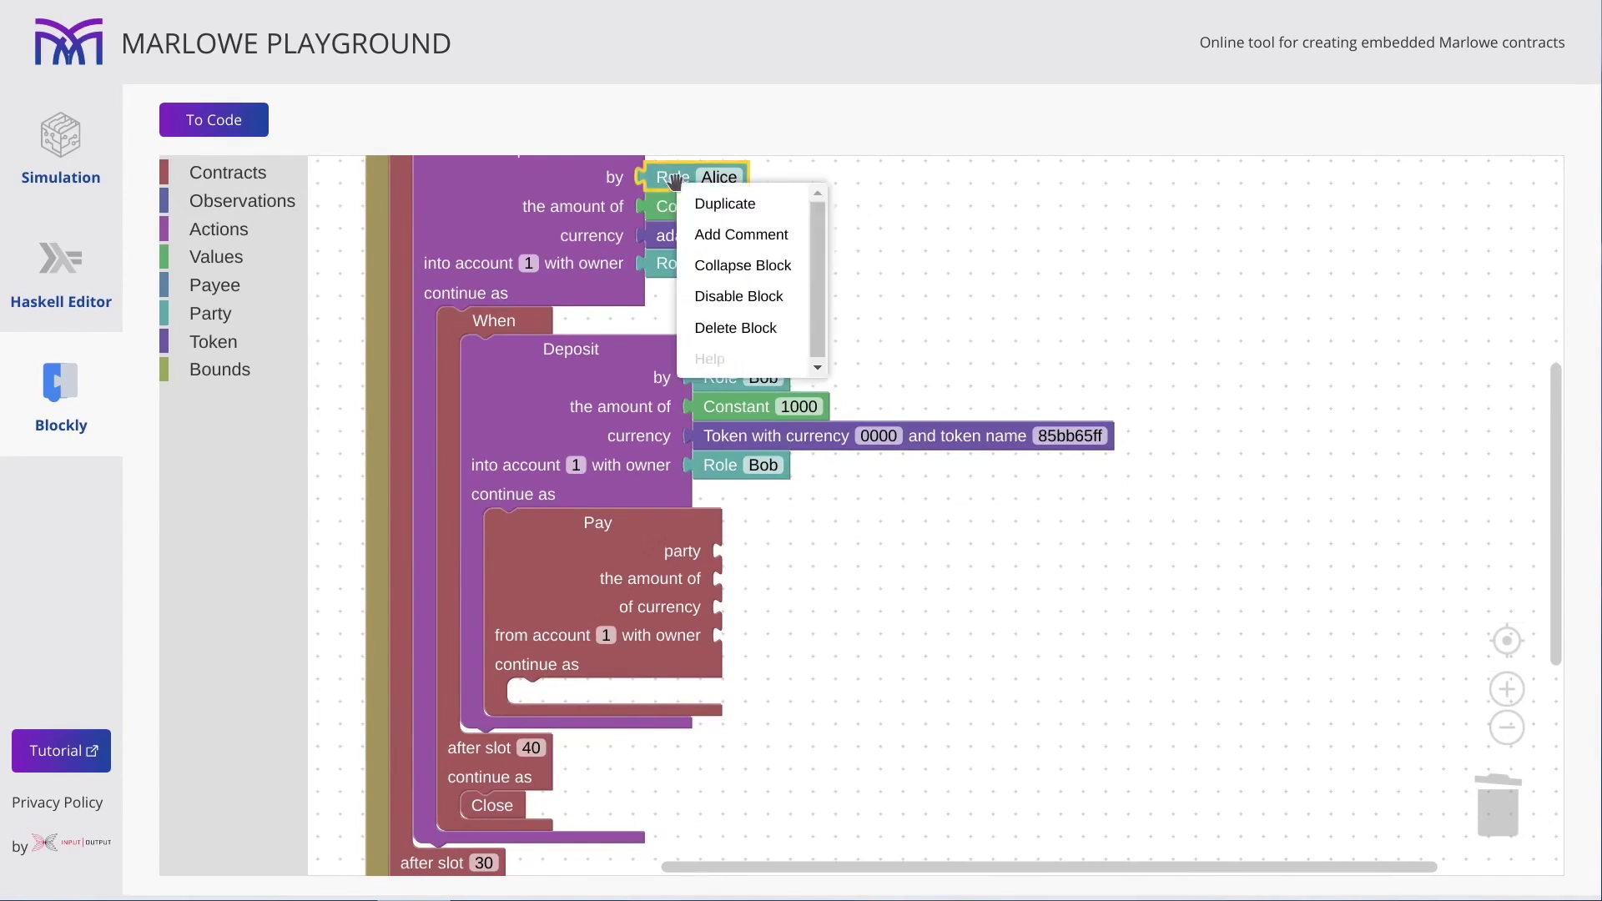
{"action": "left_click", "coordinate": [725, 206]}
{"action": "left_click_drag", "start_coordinate": [709, 239], "coordinate": [759, 578]}
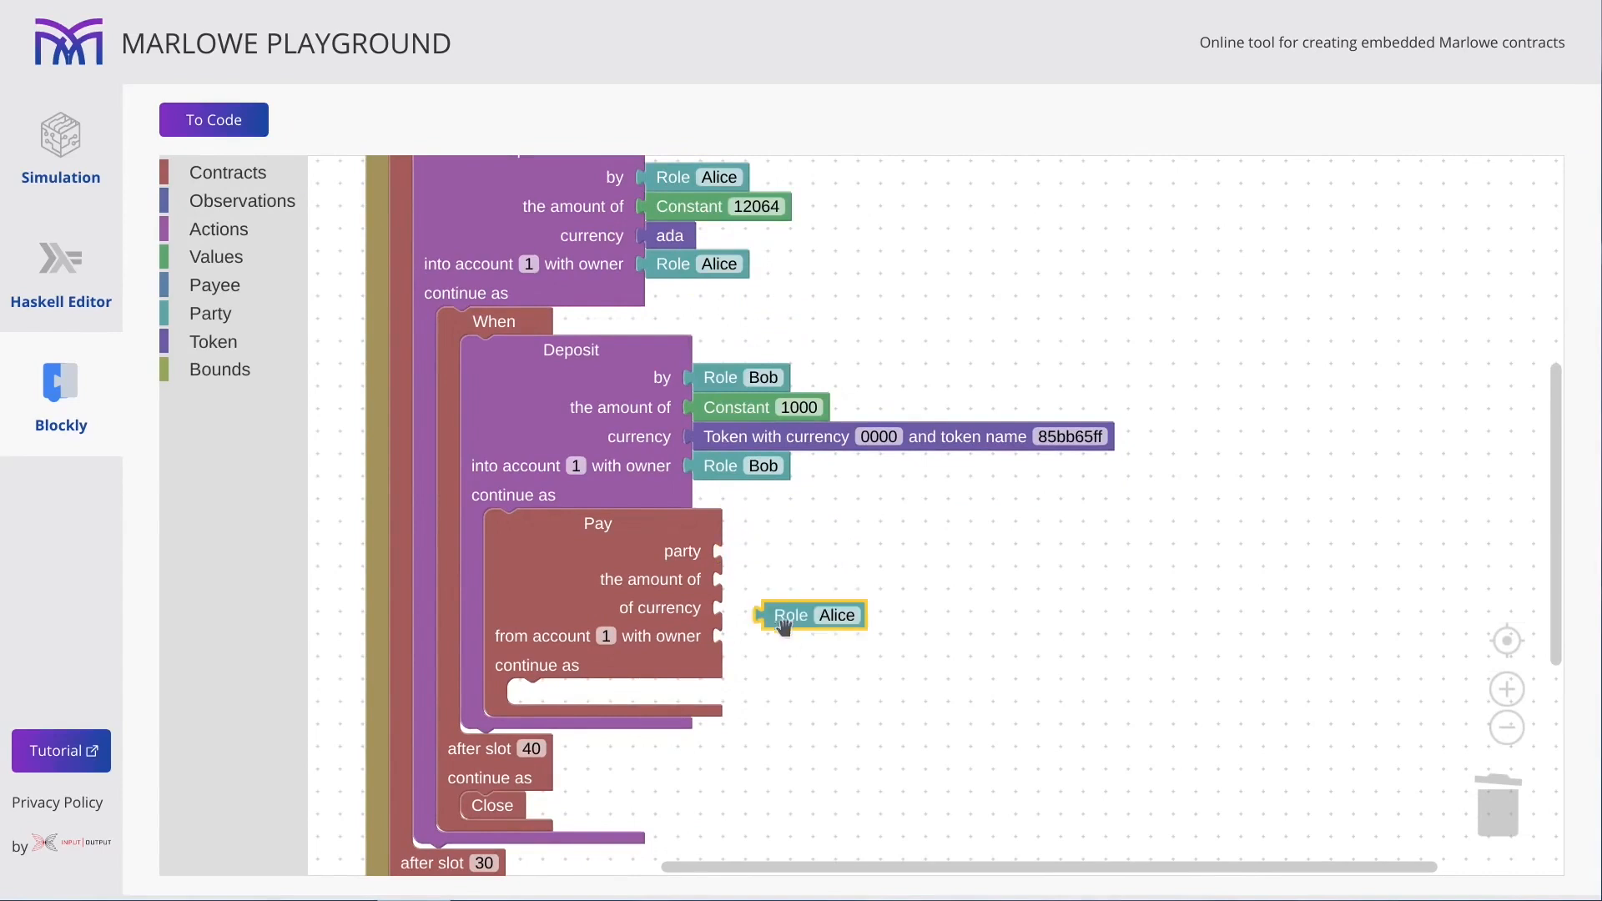
{"action": "left_click_drag", "start_coordinate": [785, 622], "coordinate": [785, 557]}
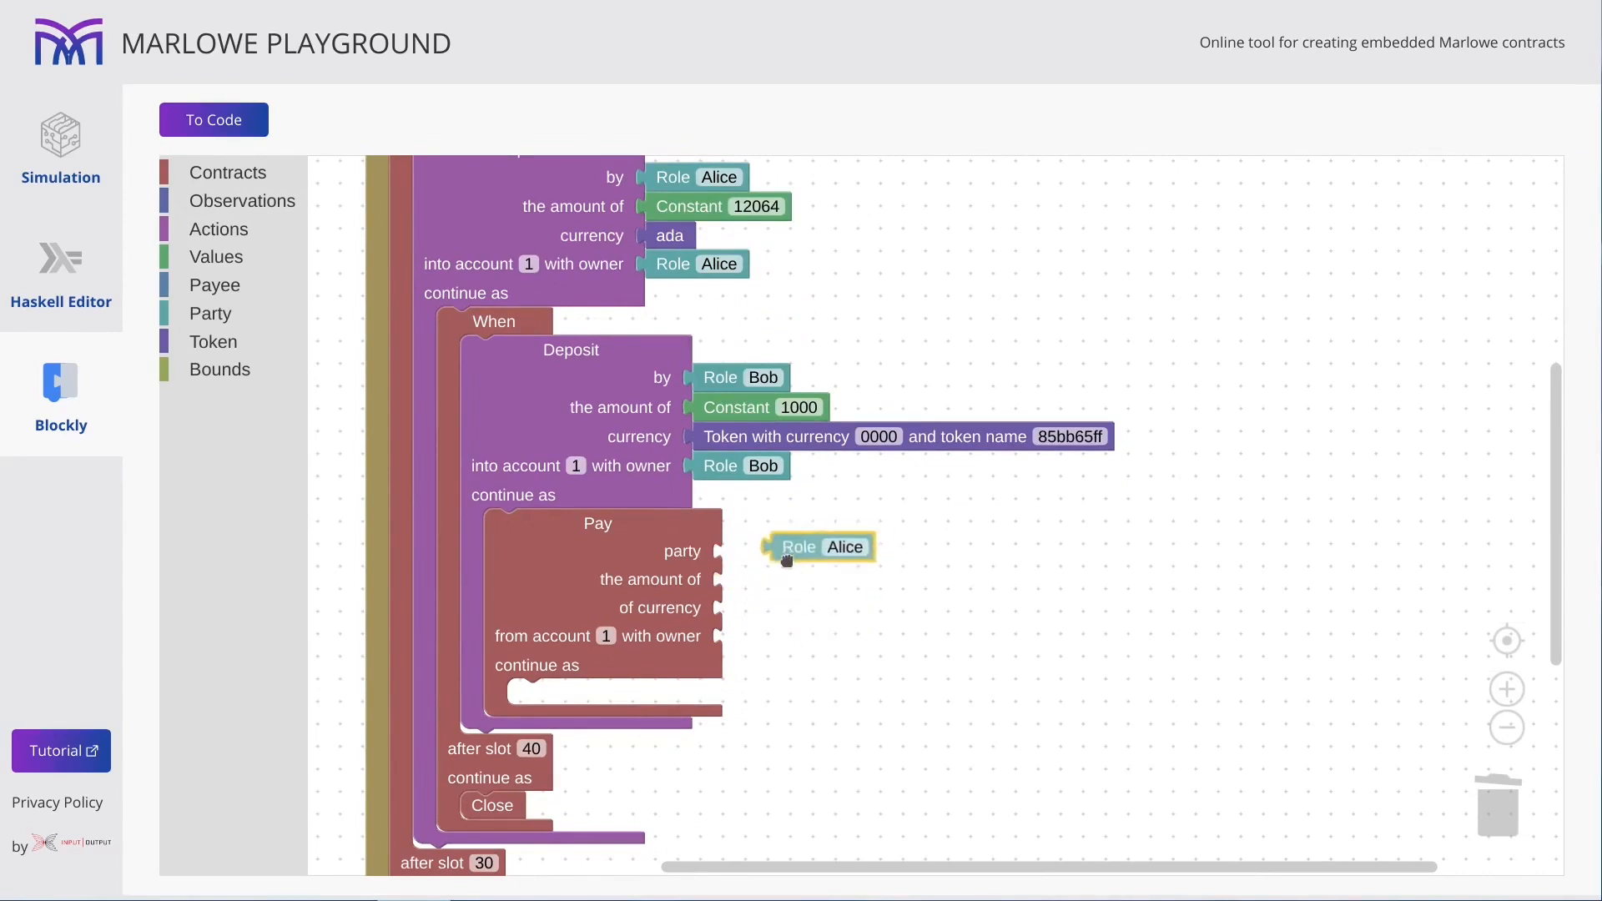
{"action": "left_click", "coordinate": [634, 564]}
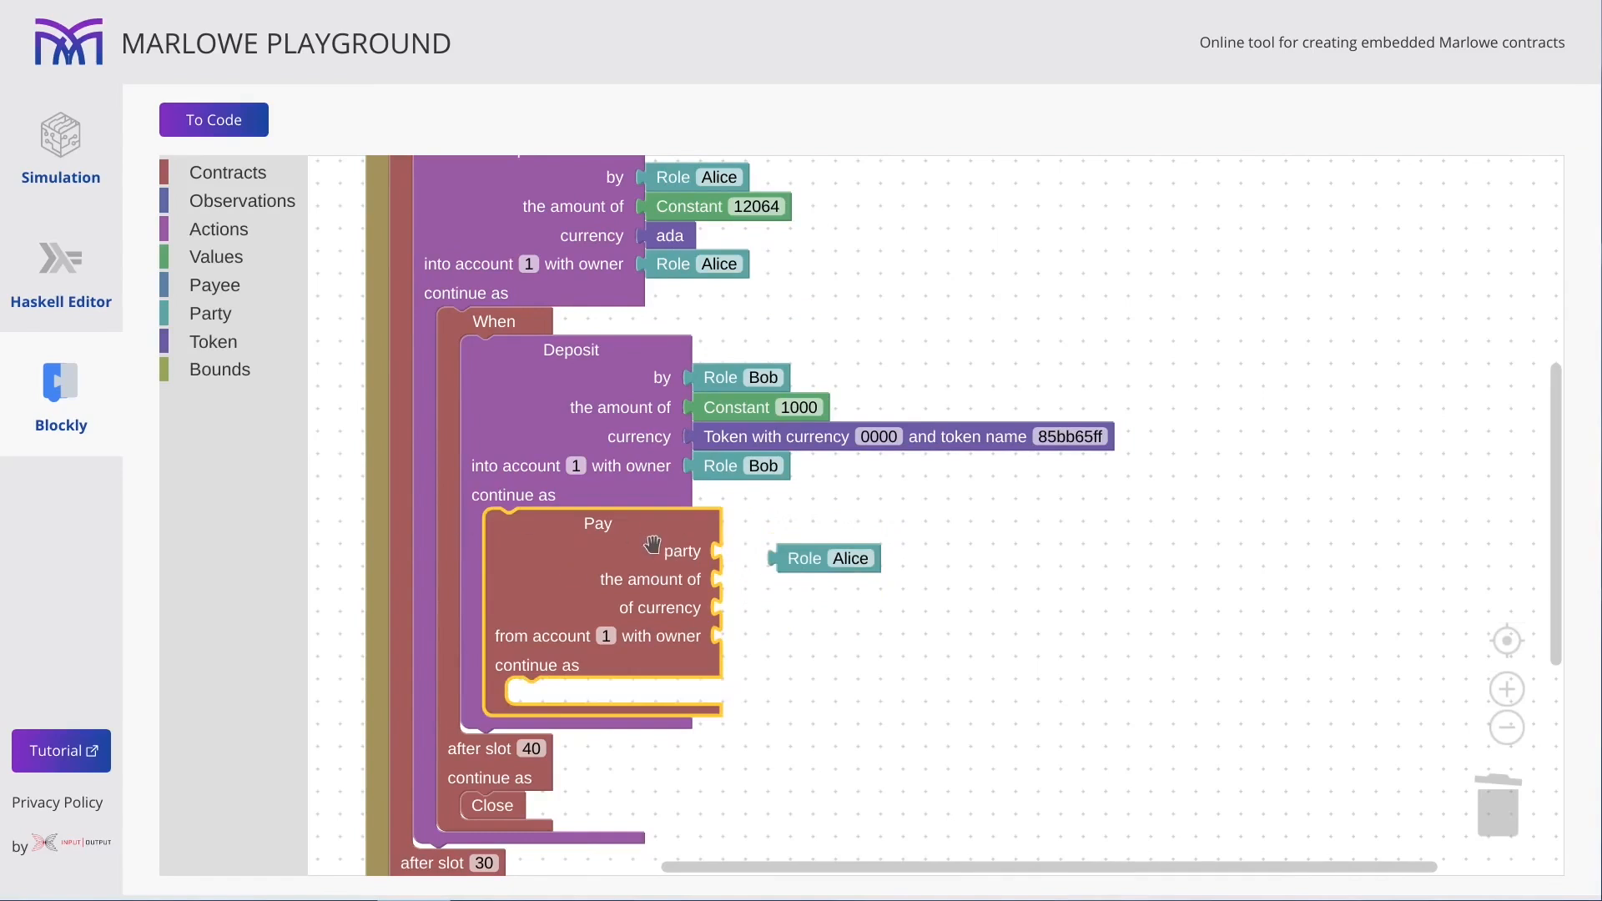
{"action": "left_click", "coordinate": [223, 289]}
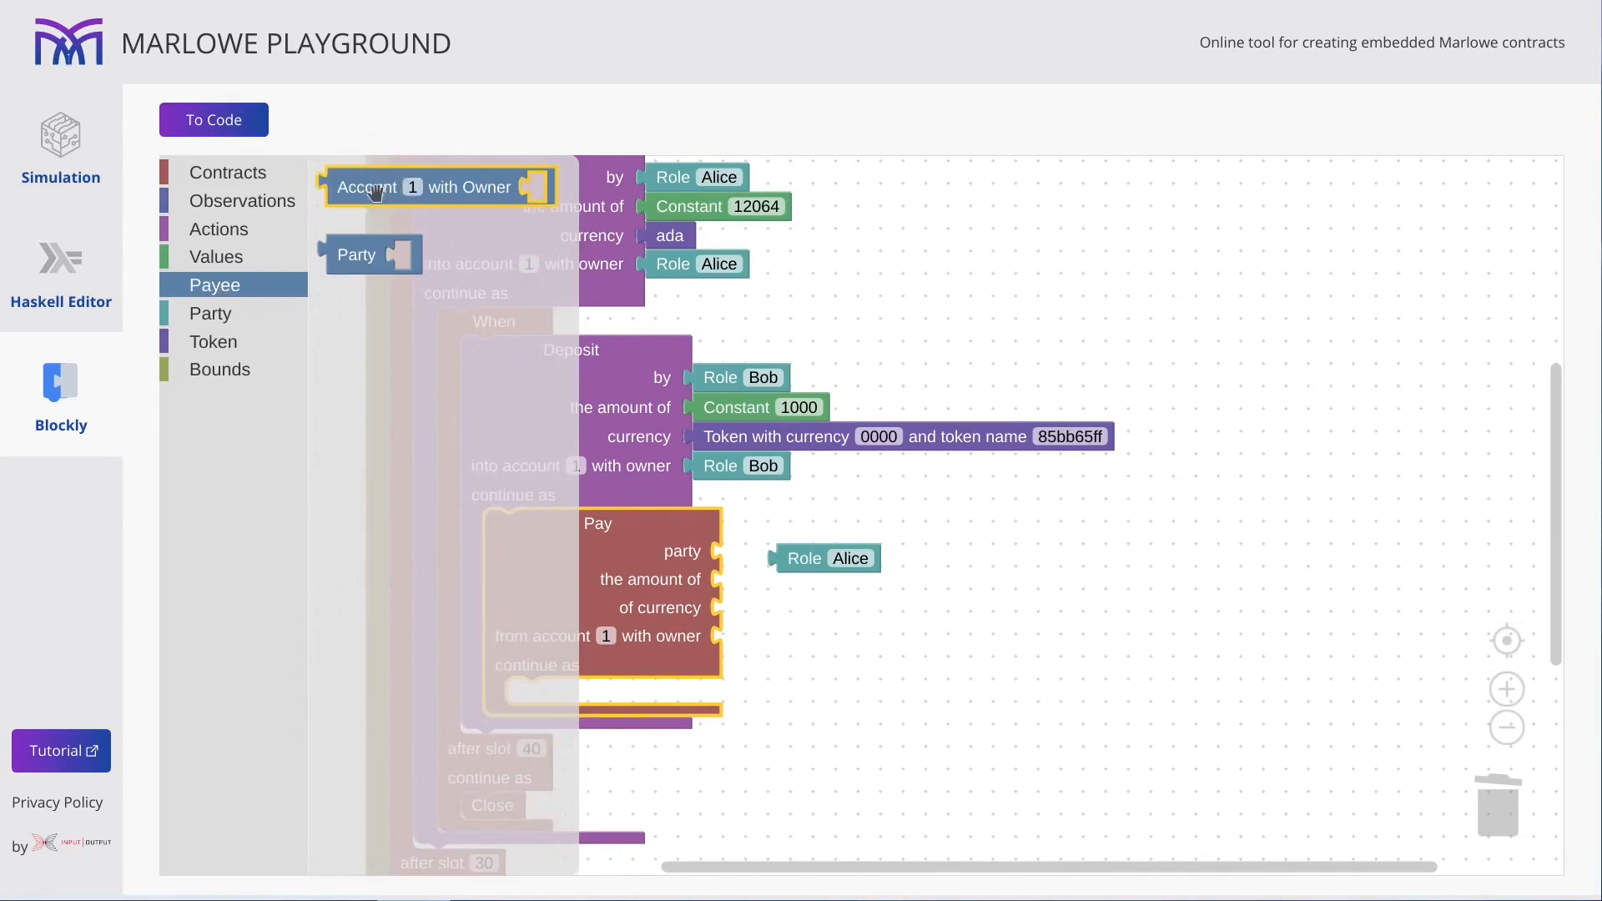
{"action": "left_click_drag", "start_coordinate": [357, 254], "coordinate": [751, 551]}
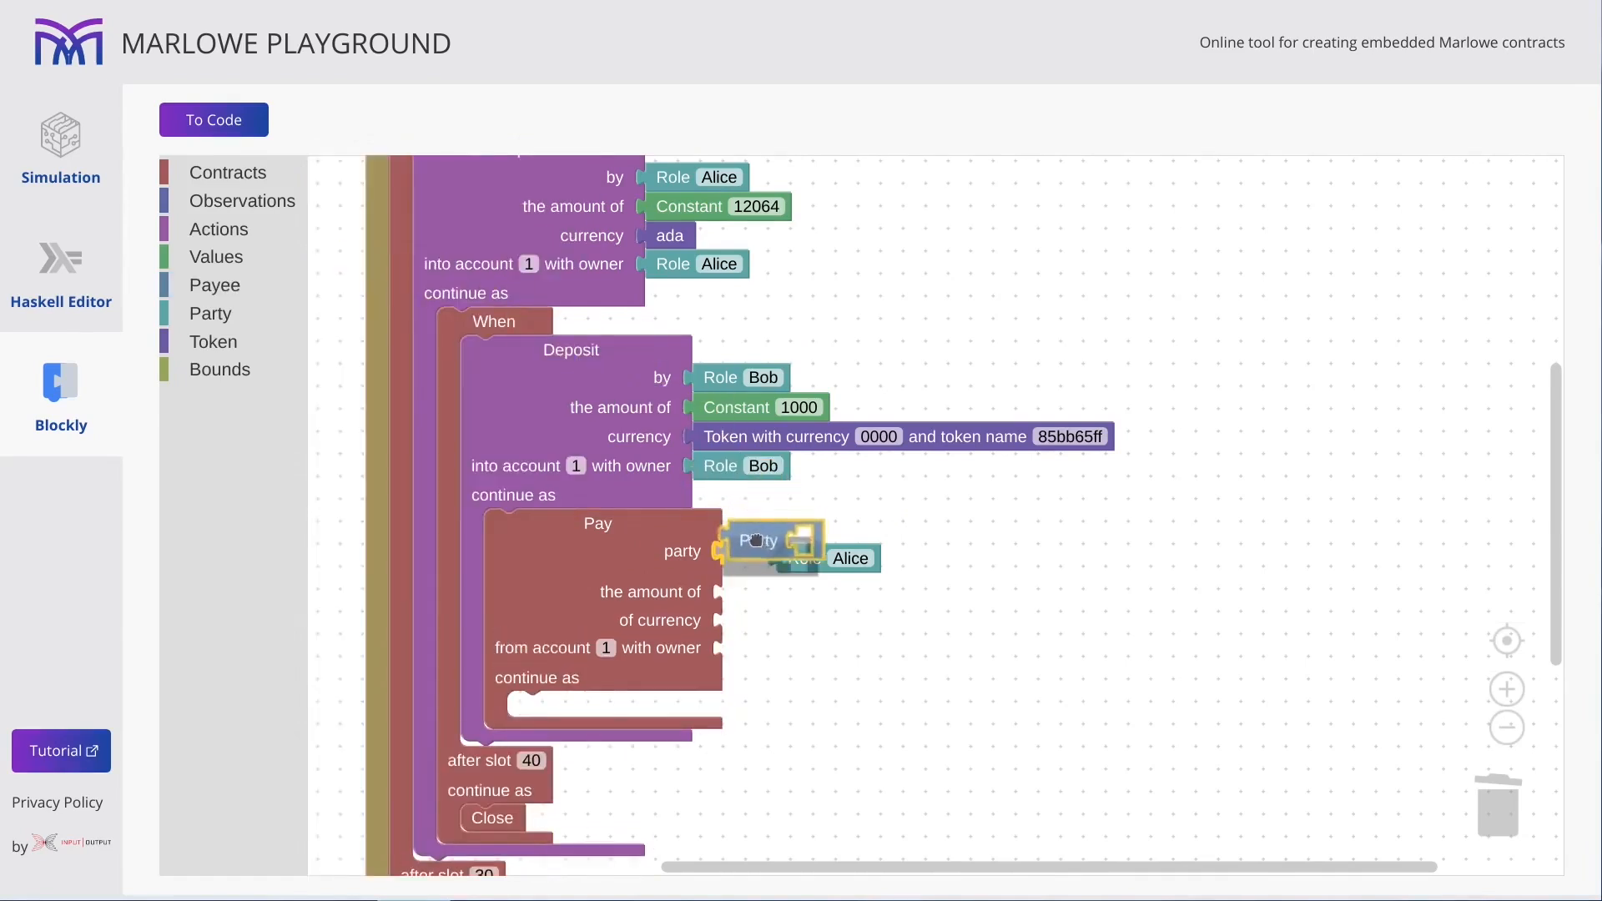
{"action": "left_click", "coordinate": [848, 599]}
{"action": "left_click_drag", "start_coordinate": [849, 599], "coordinate": [808, 564]}
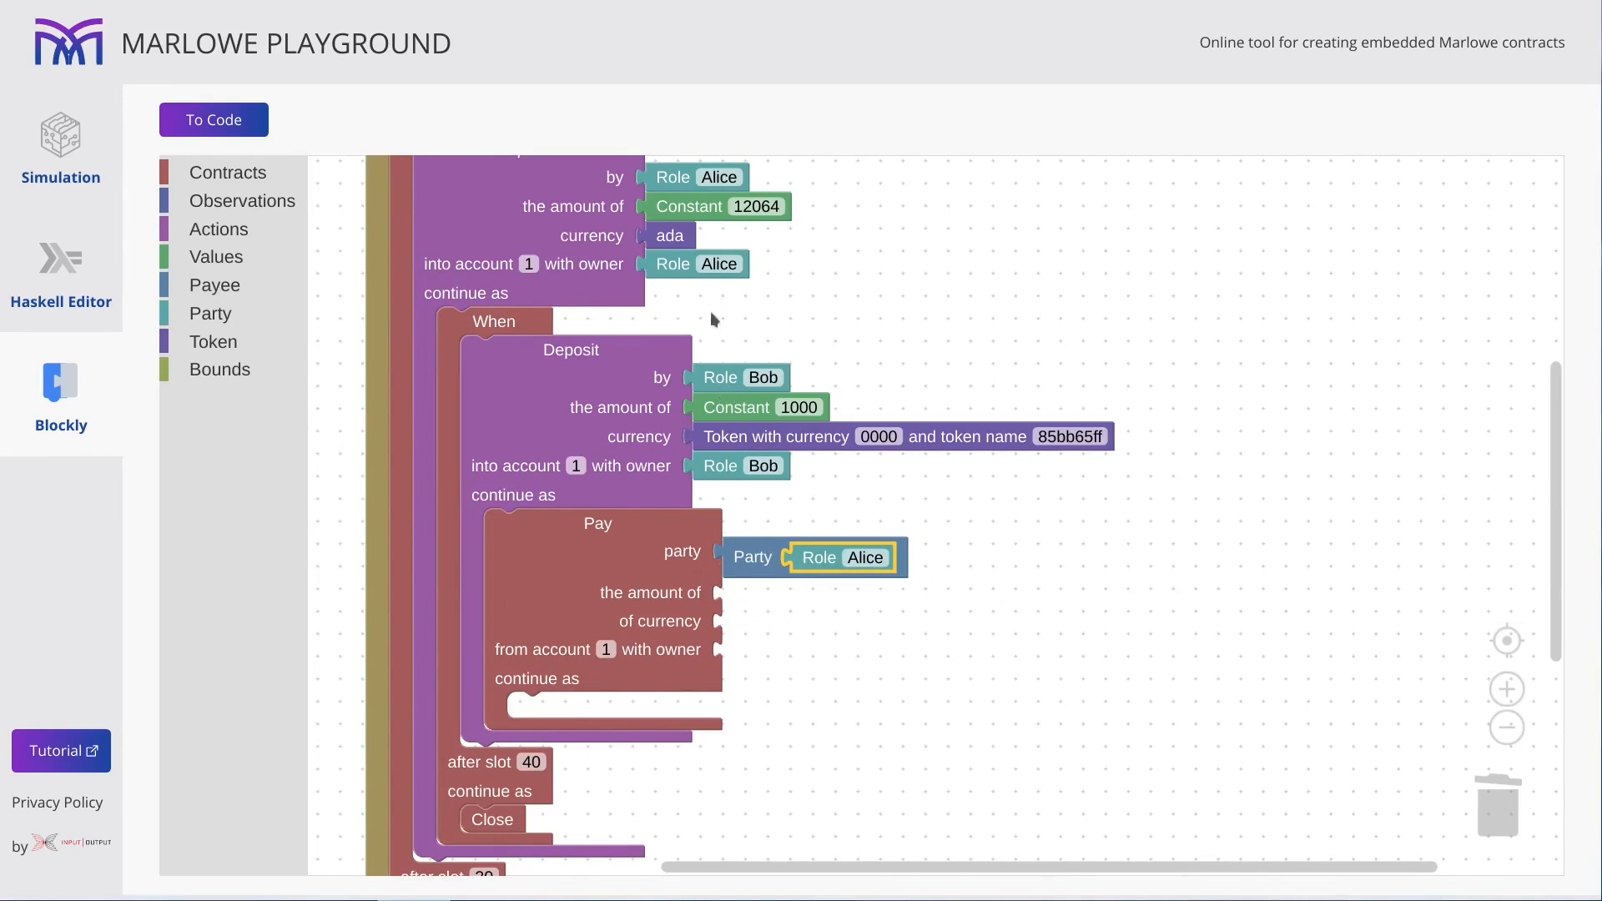
Fill the Pay with copied Constant 1000, the 85bb65ff token and account owner Role Bob.
{"action": "left_click", "coordinate": [730, 410]}
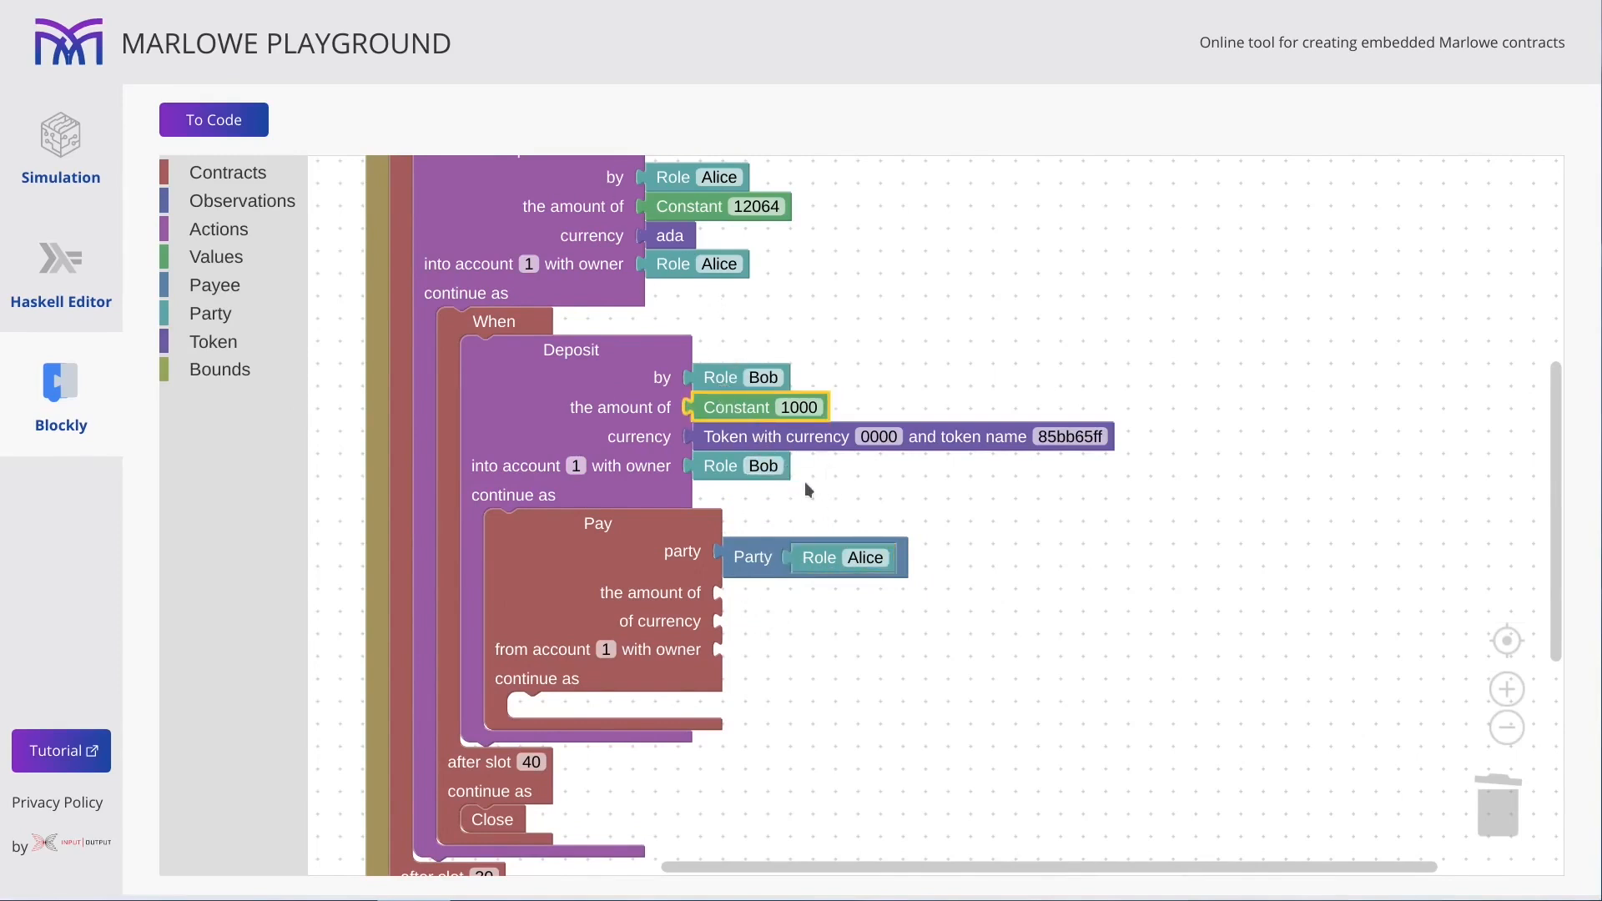
{"action": "key", "text": "ctrl+c"}
{"action": "key", "text": "ctrl+v"}
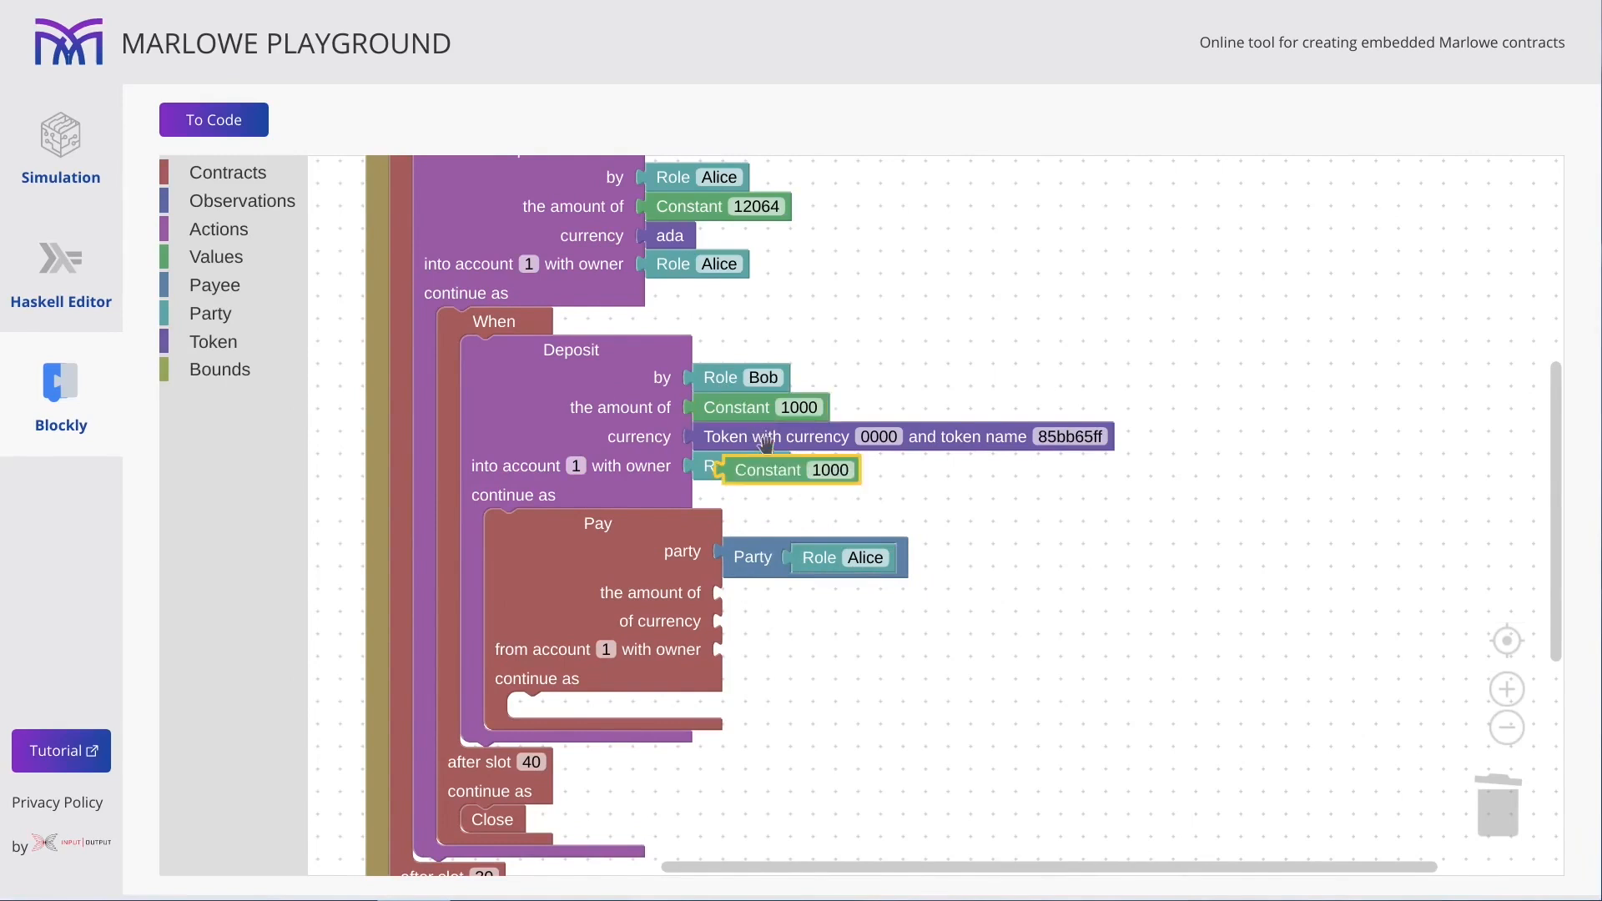
{"action": "left_click_drag", "start_coordinate": [773, 470], "coordinate": [780, 604]}
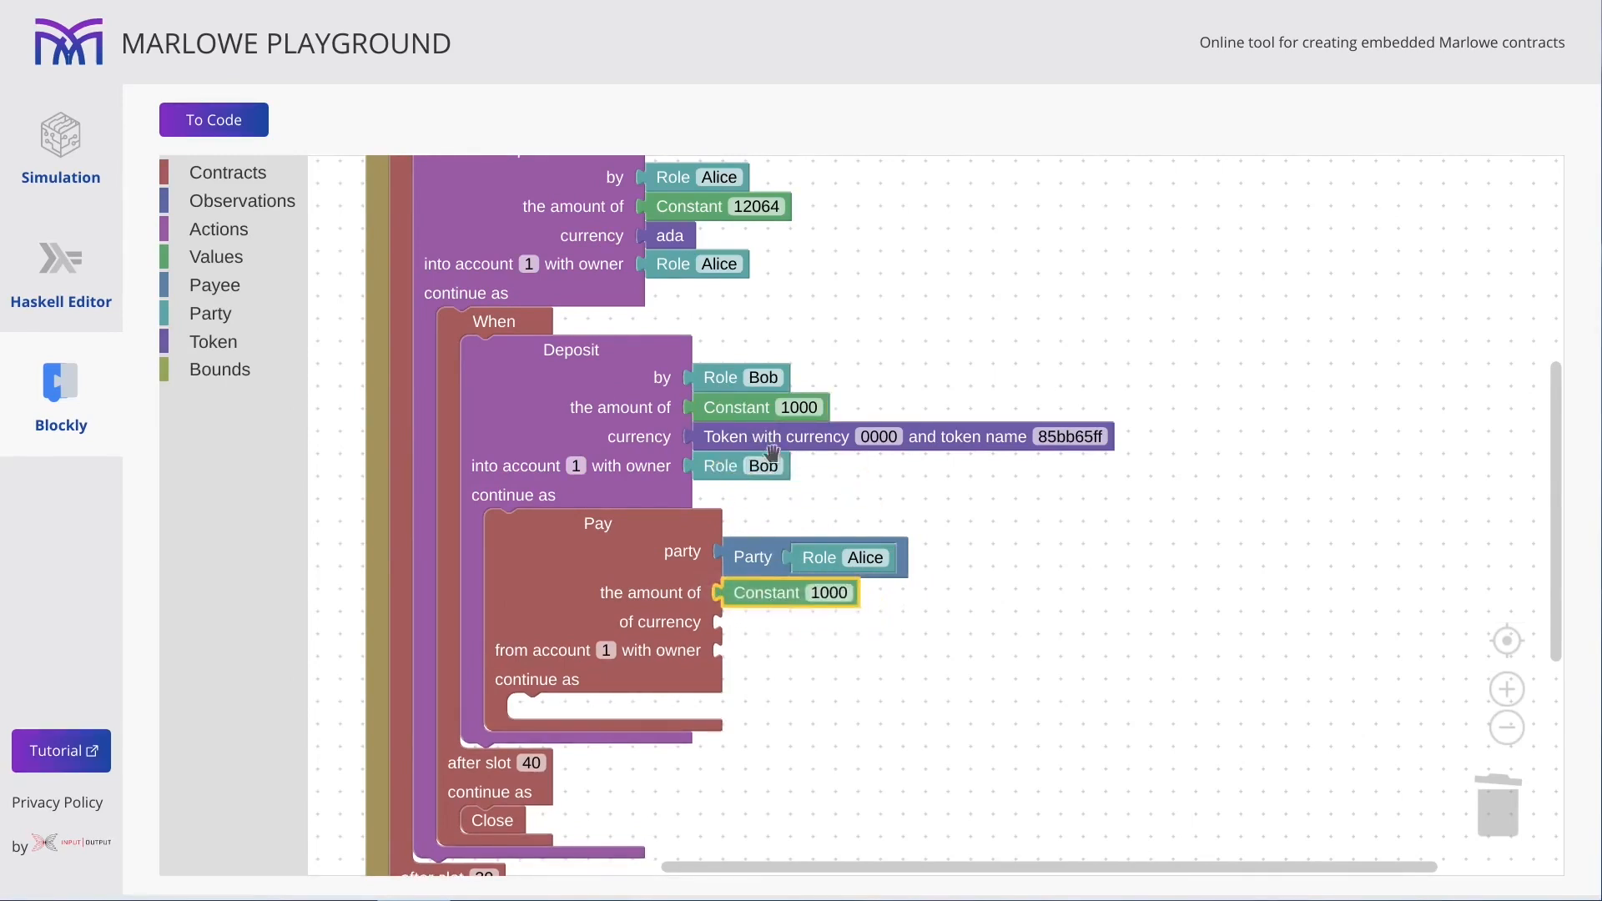
{"action": "left_click", "coordinate": [783, 448]}
{"action": "key", "text": "ctrl+c"}
{"action": "key", "text": "ctrl+v"}
{"action": "left_click_drag", "start_coordinate": [817, 498], "coordinate": [841, 626]}
{"action": "left_click", "coordinate": [739, 467]}
{"action": "key", "text": "ctrl+c"}
{"action": "key", "text": "ctrl+v"}
{"action": "mouse_move", "coordinate": [751, 526]}
{"action": "left_mouse_down"}
{"action": "mouse_move", "coordinate": [786, 594]}
{"action": "mouse_move", "coordinate": [751, 651]}
{"action": "left_mouse_up"}
{"action": "scroll", "coordinate": [833, 709], "scroll_direction": "down", "scroll_amount": 1}
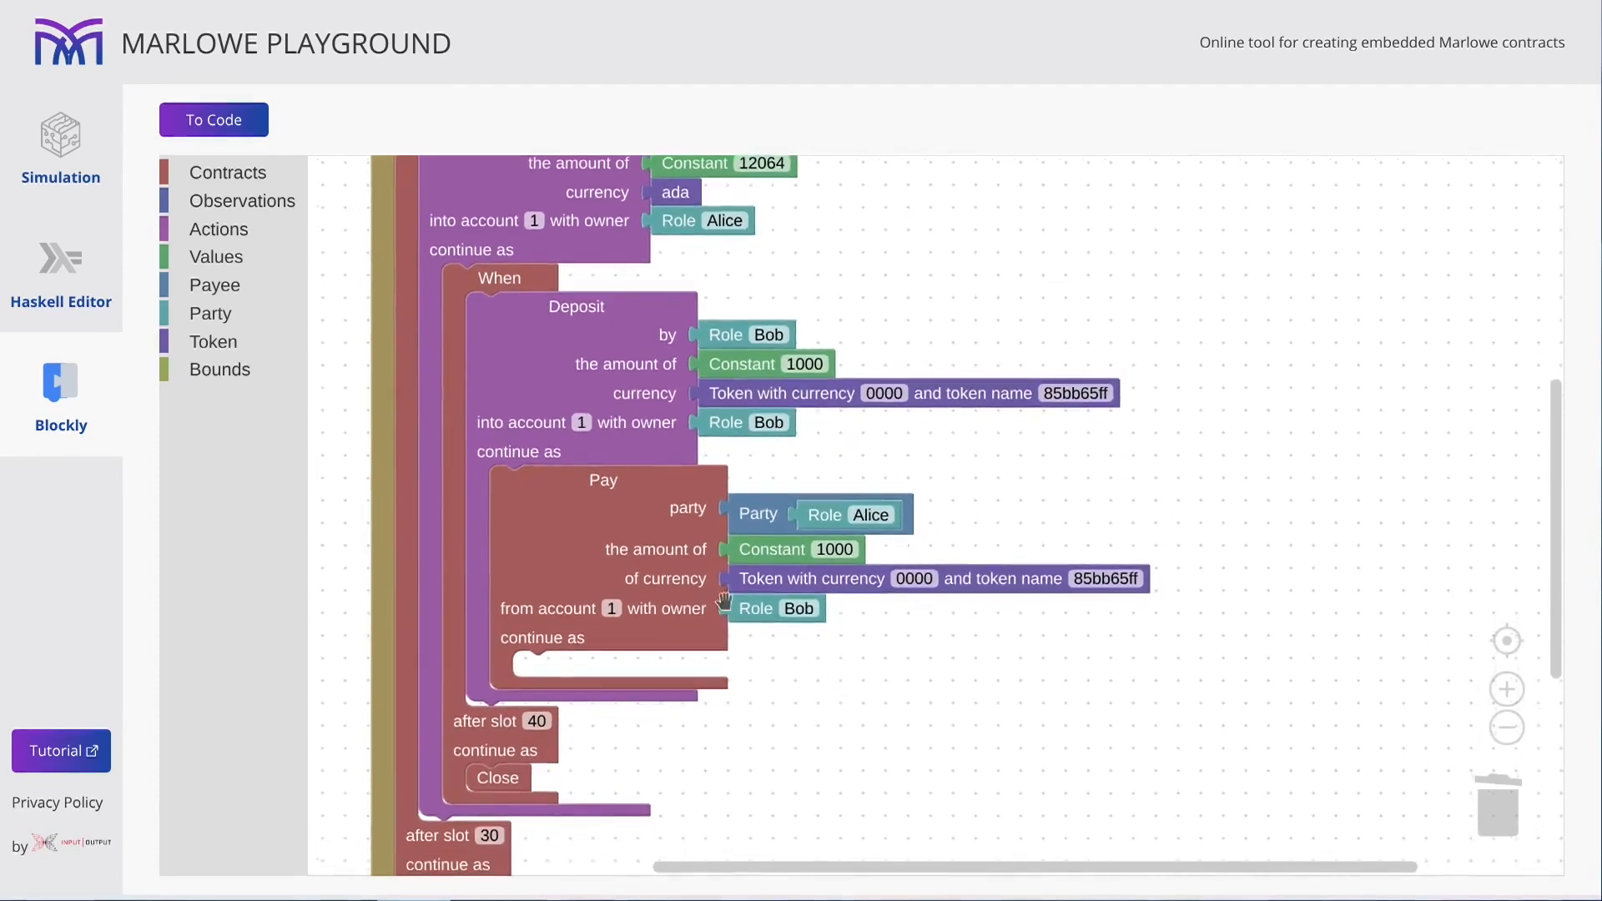
Duplicate the Pay as its own continuation and set the second payee to Bob.
{"action": "left_click", "coordinate": [578, 500]}
{"action": "key", "text": "ctrl+c"}
{"action": "key", "text": "ctrl+v"}
{"action": "mouse_move", "coordinate": [621, 523]}
{"action": "left_mouse_down"}
{"action": "mouse_move", "coordinate": [725, 609]}
{"action": "mouse_move", "coordinate": [702, 700]}
{"action": "left_mouse_up"}
{"action": "scroll", "coordinate": [1070, 680], "scroll_direction": "down", "scroll_amount": 1}
{"action": "scroll", "coordinate": [1039, 582], "scroll_direction": "down", "scroll_amount": 1}
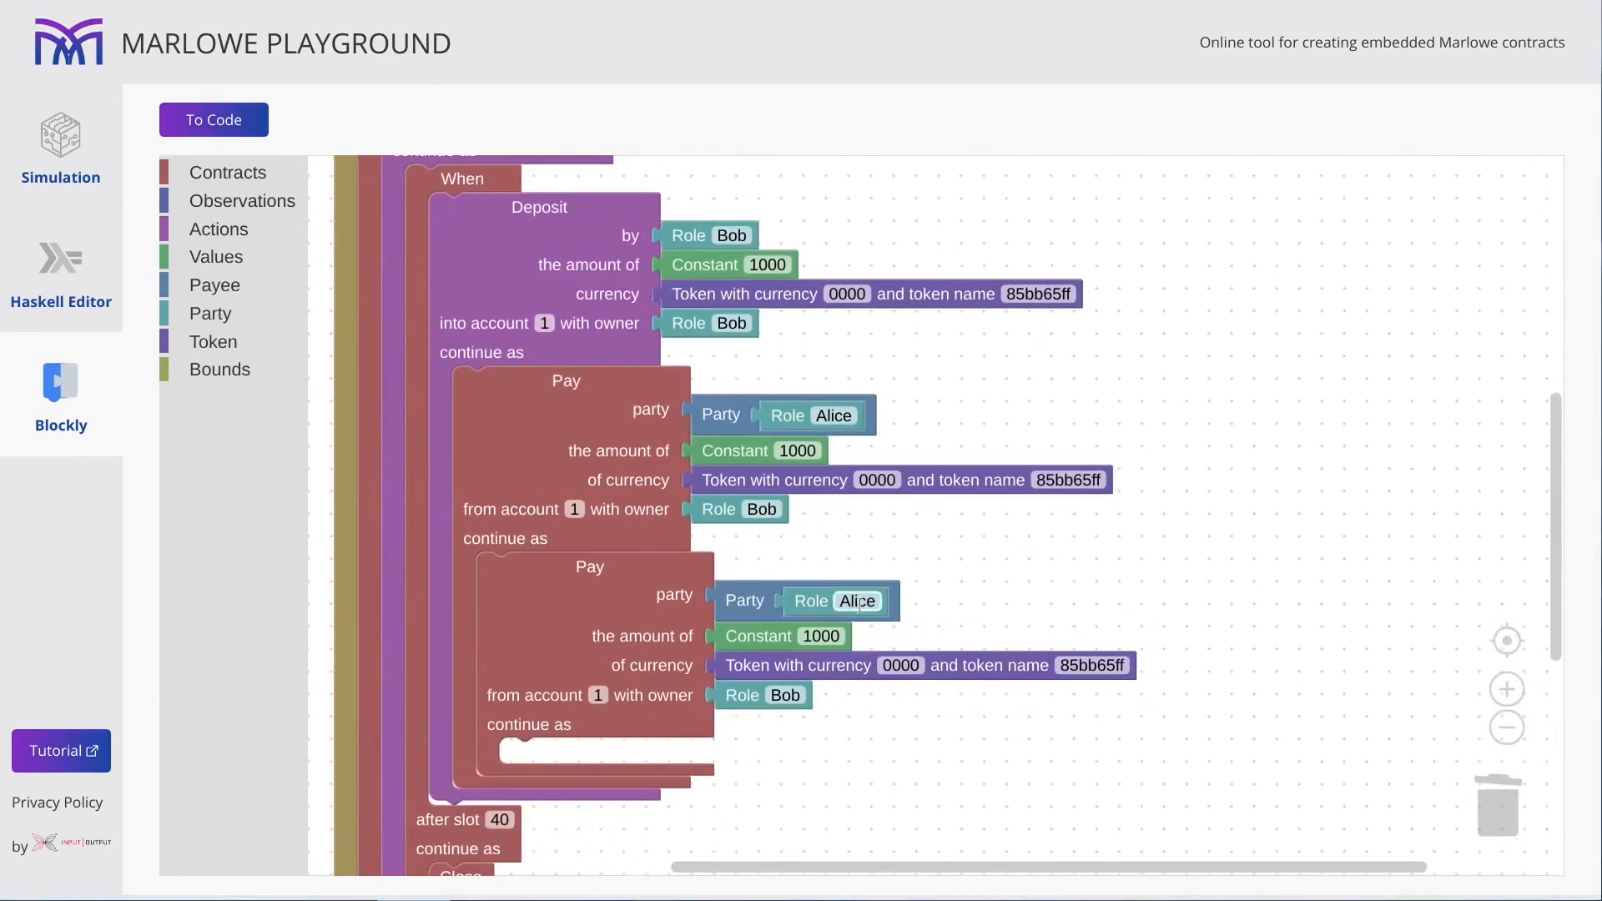
{"action": "left_click", "coordinate": [861, 612]}
{"action": "type", "text": "Bob"}
{"action": "left_click", "coordinate": [779, 348]}
{"action": "scroll", "coordinate": [915, 327], "scroll_direction": "up", "scroll_amount": 3}
{"action": "scroll", "coordinate": [920, 350], "scroll_direction": "up", "scroll_amount": 2}
Replace the second payment's amount 1000 with a copied Constant 12064.
{"action": "left_click", "coordinate": [697, 195]}
{"action": "key", "text": "ctrl+c"}
{"action": "key", "text": "ctrl+v"}
{"action": "mouse_move", "coordinate": [720, 247]}
{"action": "left_mouse_down"}
{"action": "mouse_move", "coordinate": [1058, 721]}
{"action": "mouse_move", "coordinate": [782, 766]}
{"action": "left_mouse_up"}
{"action": "left_click", "coordinate": [751, 761]}
{"action": "key", "text": "Delete"}
{"action": "scroll", "coordinate": [1035, 654], "scroll_direction": "down", "scroll_amount": 2}
{"action": "scroll", "coordinate": [1032, 648], "scroll_direction": "down", "scroll_amount": 1}
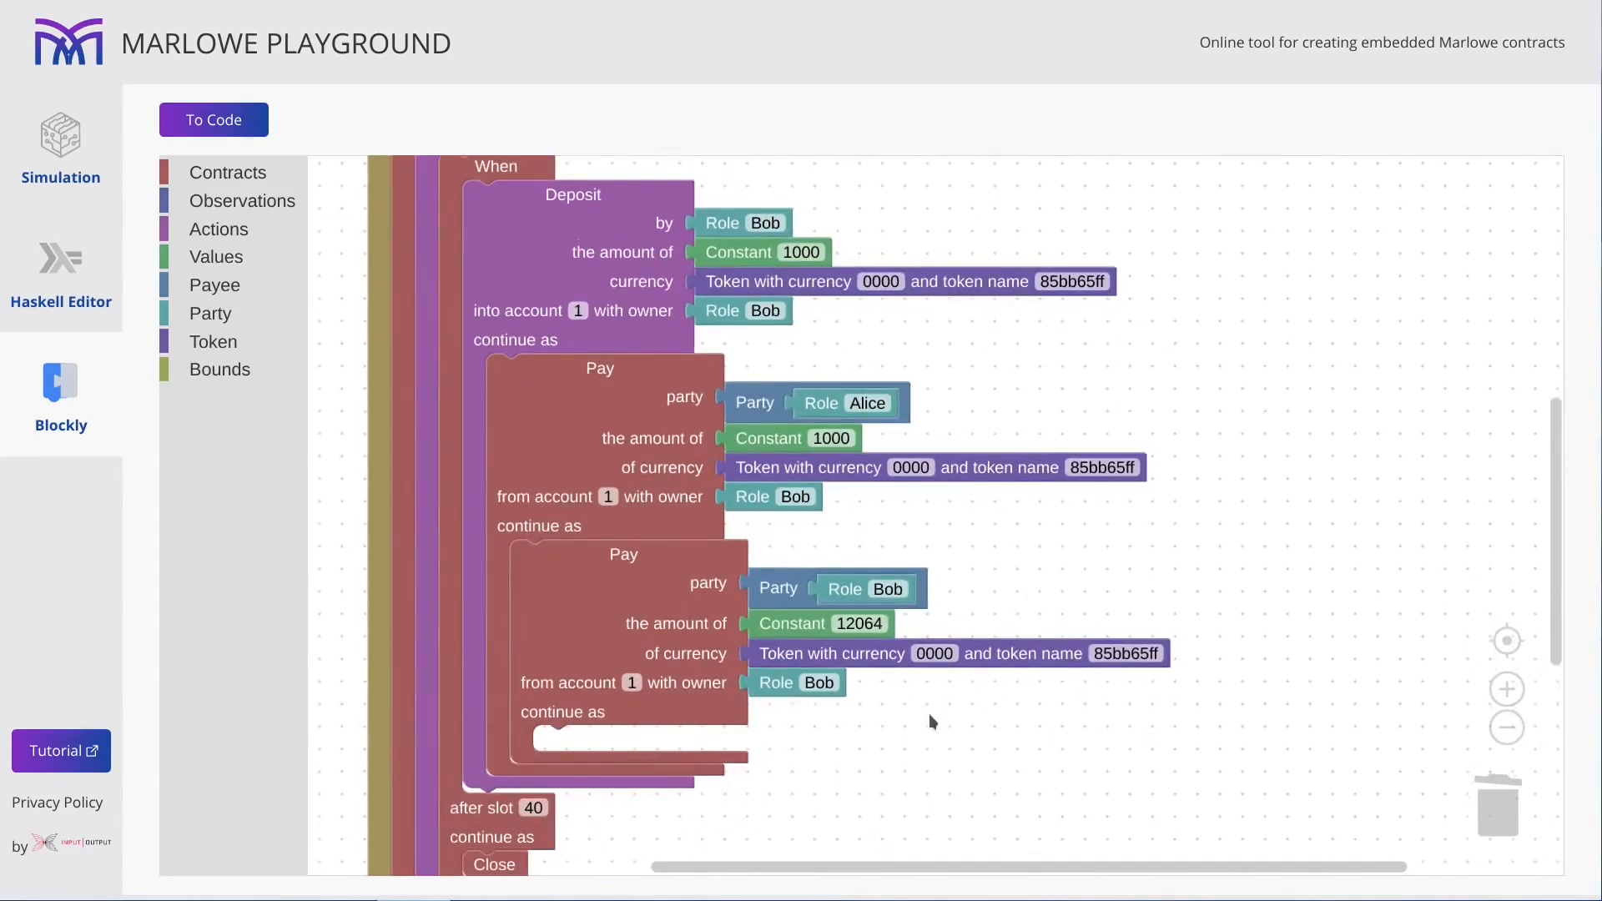
Change the second payment's currency to ada and its account owner to Alice.
{"action": "left_click", "coordinate": [855, 653]}
{"action": "key", "text": "Delete"}
{"action": "left_click", "coordinate": [213, 342]}
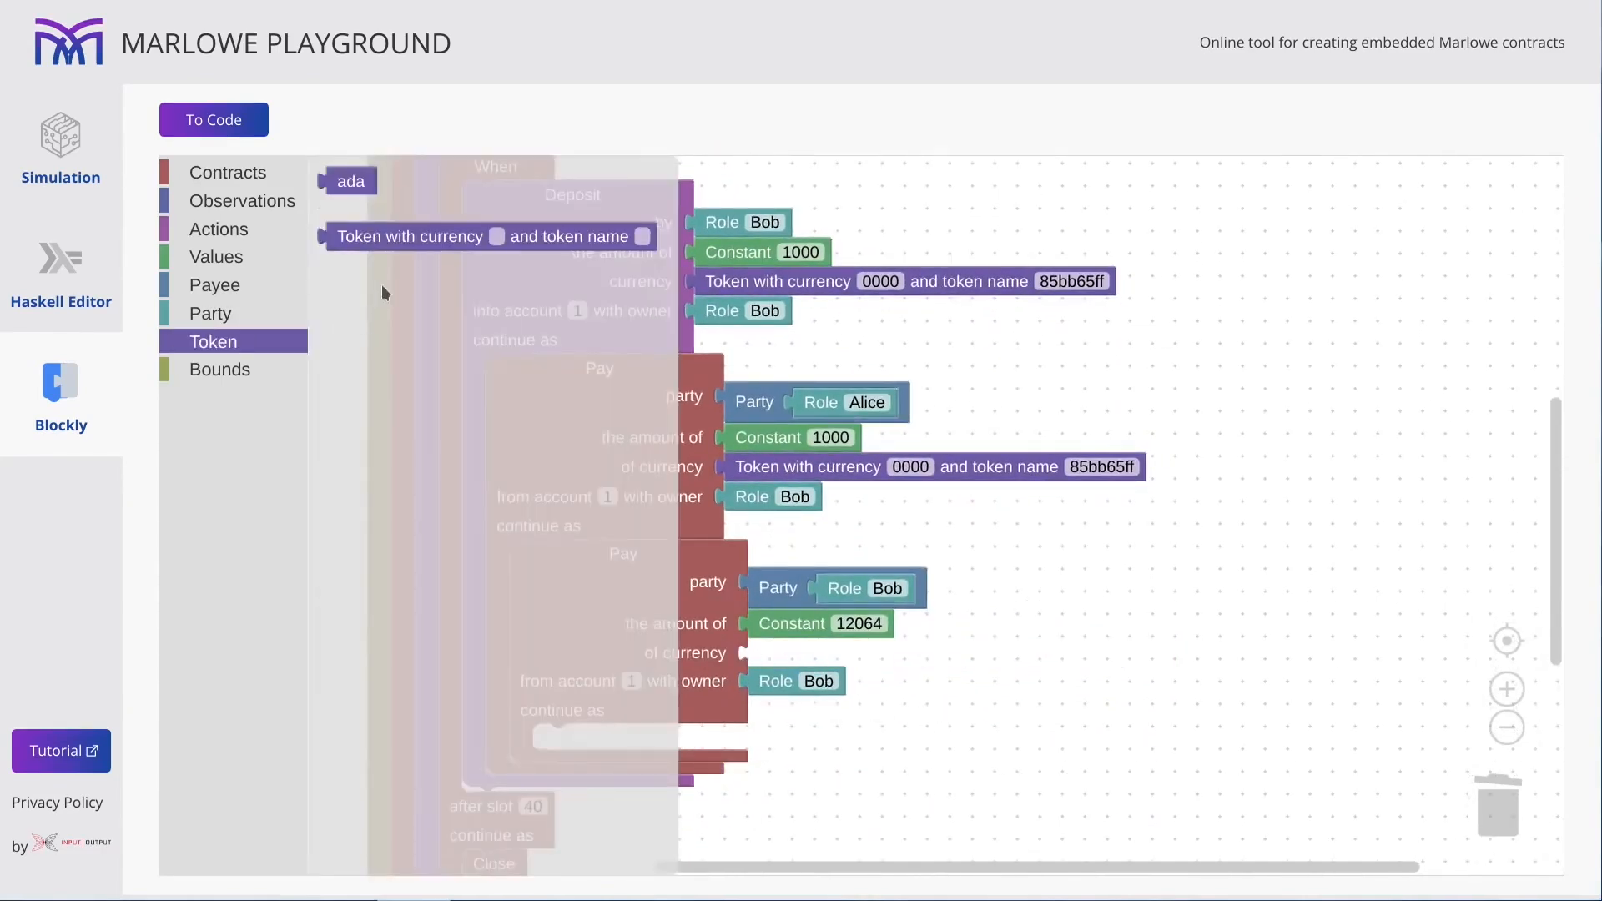
{"action": "left_click_drag", "start_coordinate": [350, 179], "coordinate": [772, 652]}
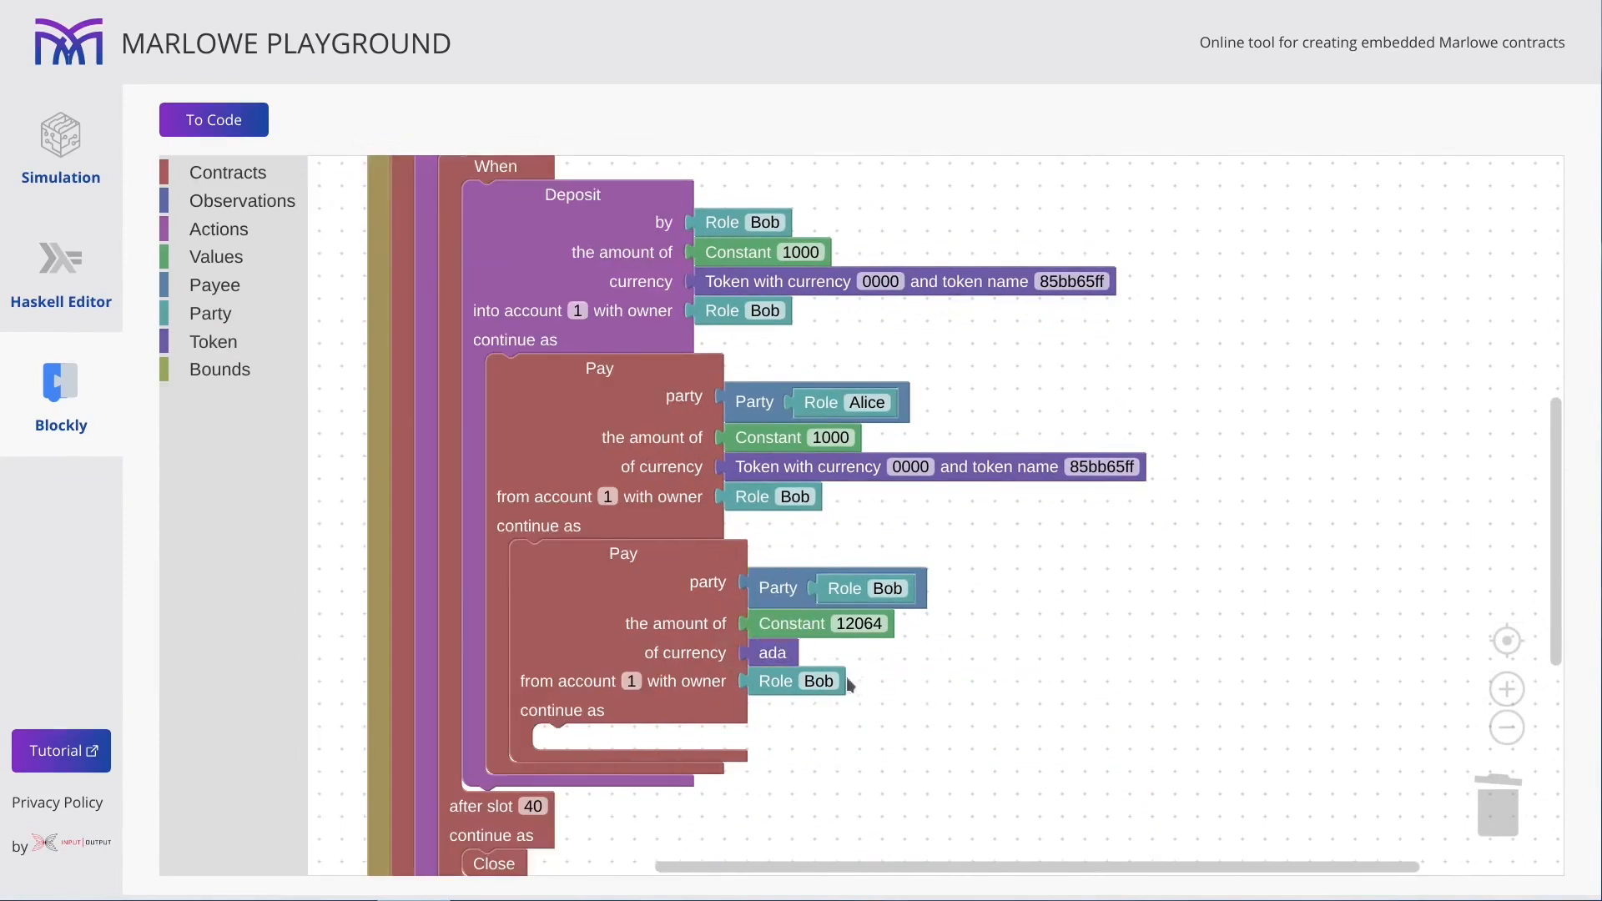
{"action": "left_click", "coordinate": [819, 681]}
{"action": "type", "text": "Alice"}
{"action": "left_click", "coordinate": [1095, 646]}
End the second payment with a copied Close.
{"action": "left_click_drag", "start_coordinate": [1120, 666], "coordinate": [1239, 588]}
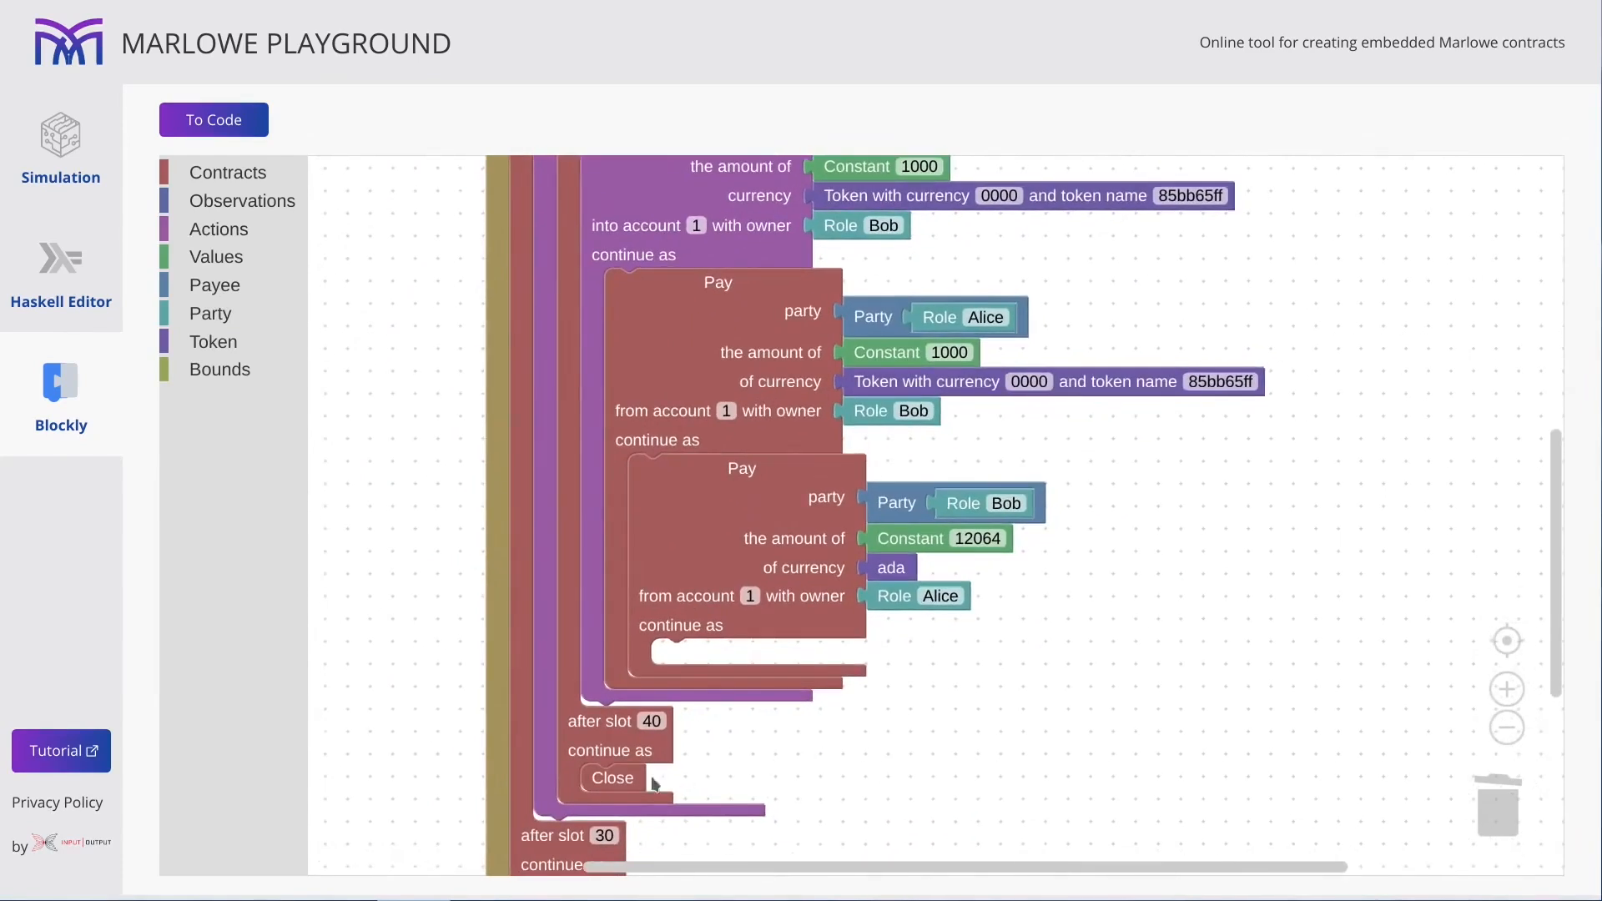
{"action": "key", "text": "ctrl+c"}
{"action": "key", "text": "ctrl+v"}
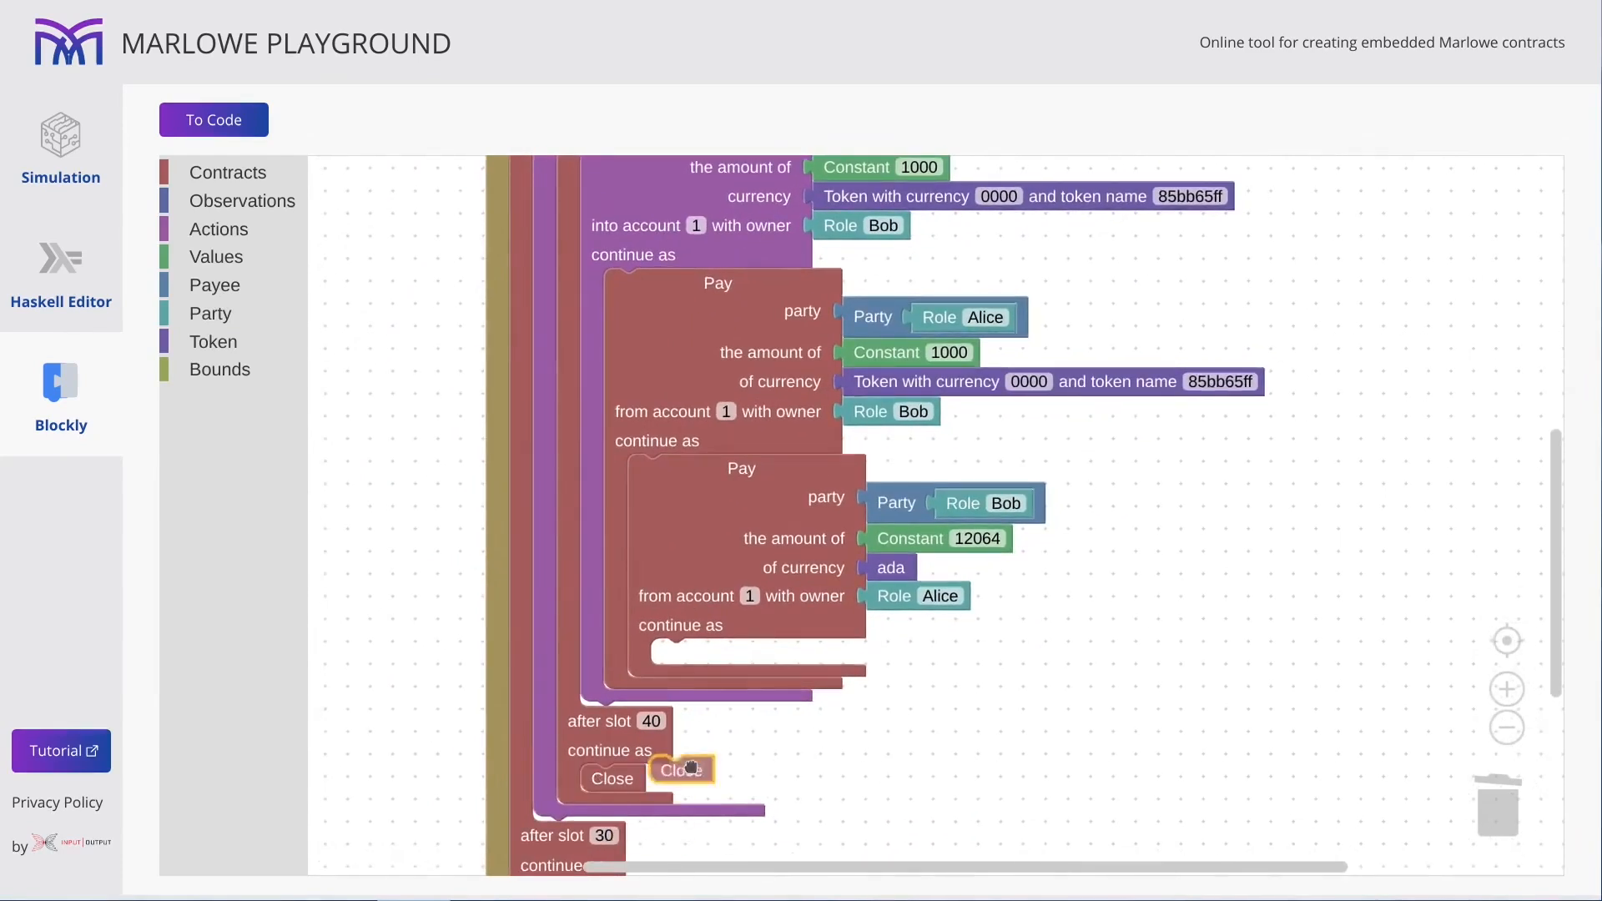
{"action": "left_click_drag", "start_coordinate": [657, 837], "coordinate": [683, 653]}
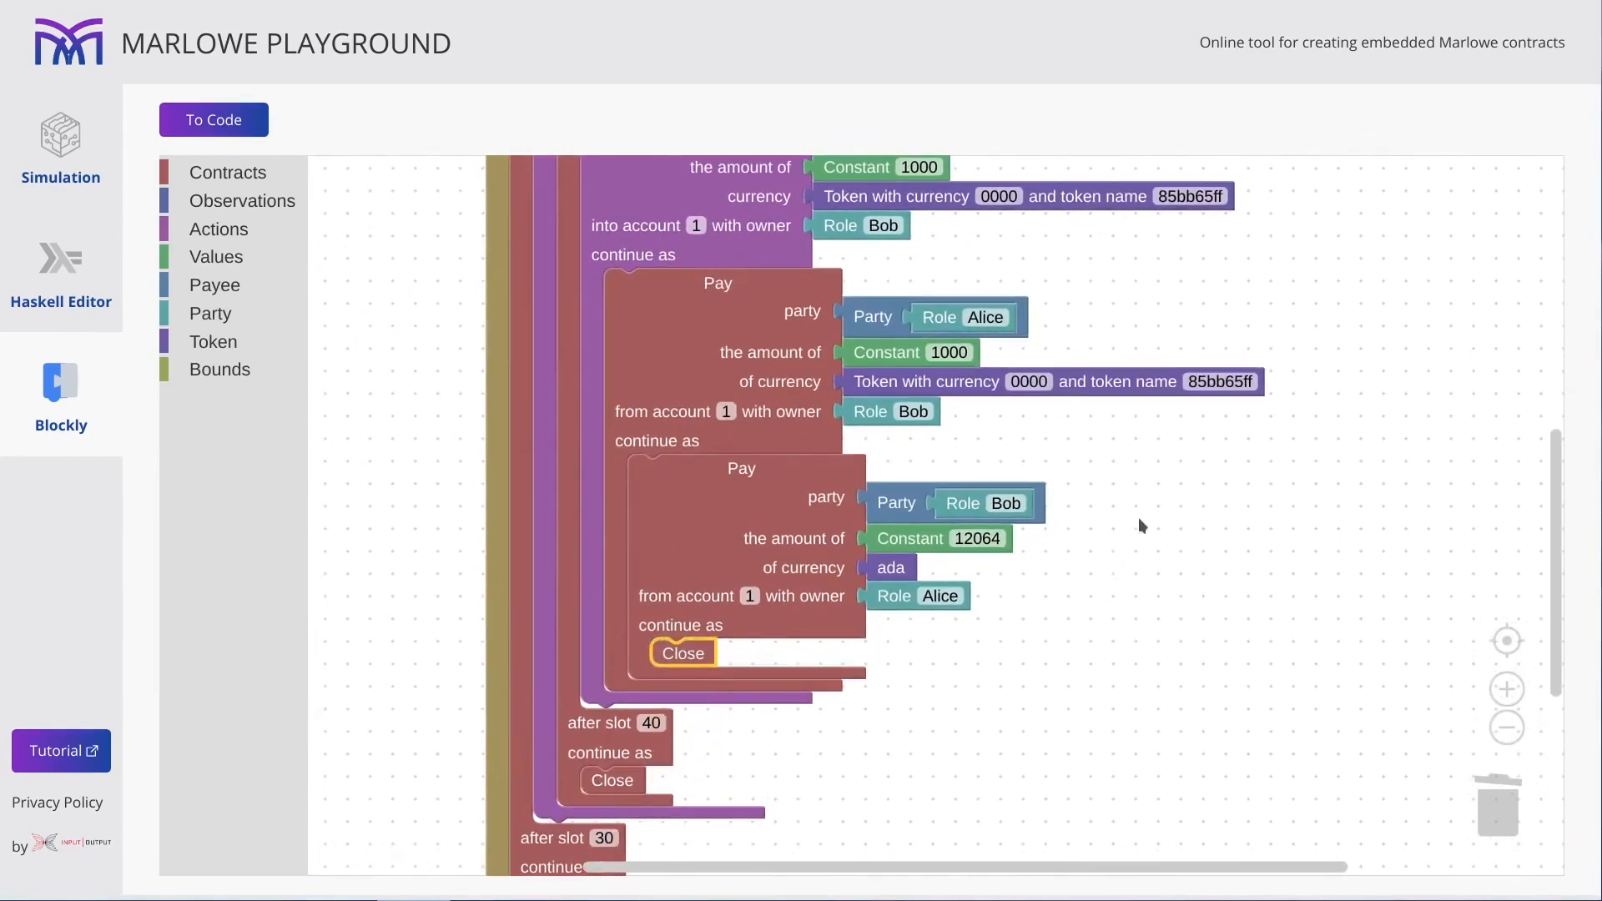
{"action": "scroll", "coordinate": [1139, 514], "scroll_direction": "up", "scroll_amount": 5}
{"action": "scroll", "coordinate": [842, 294], "scroll_direction": "up", "scroll_amount": 5}
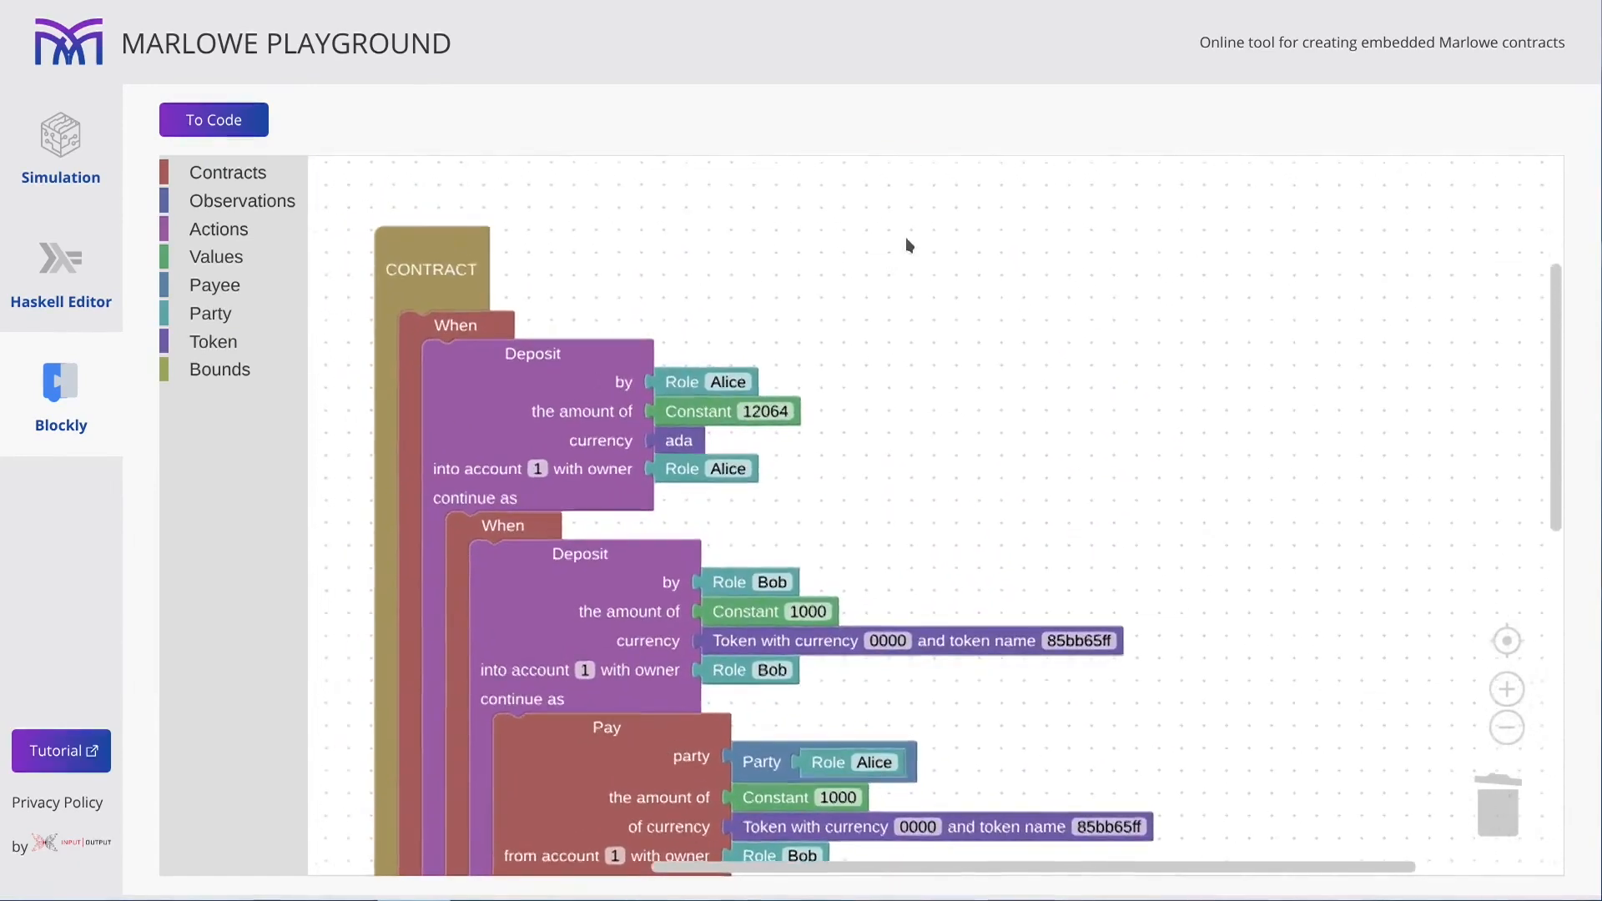
{"action": "scroll", "coordinate": [908, 235], "scroll_direction": "down", "scroll_amount": 1}
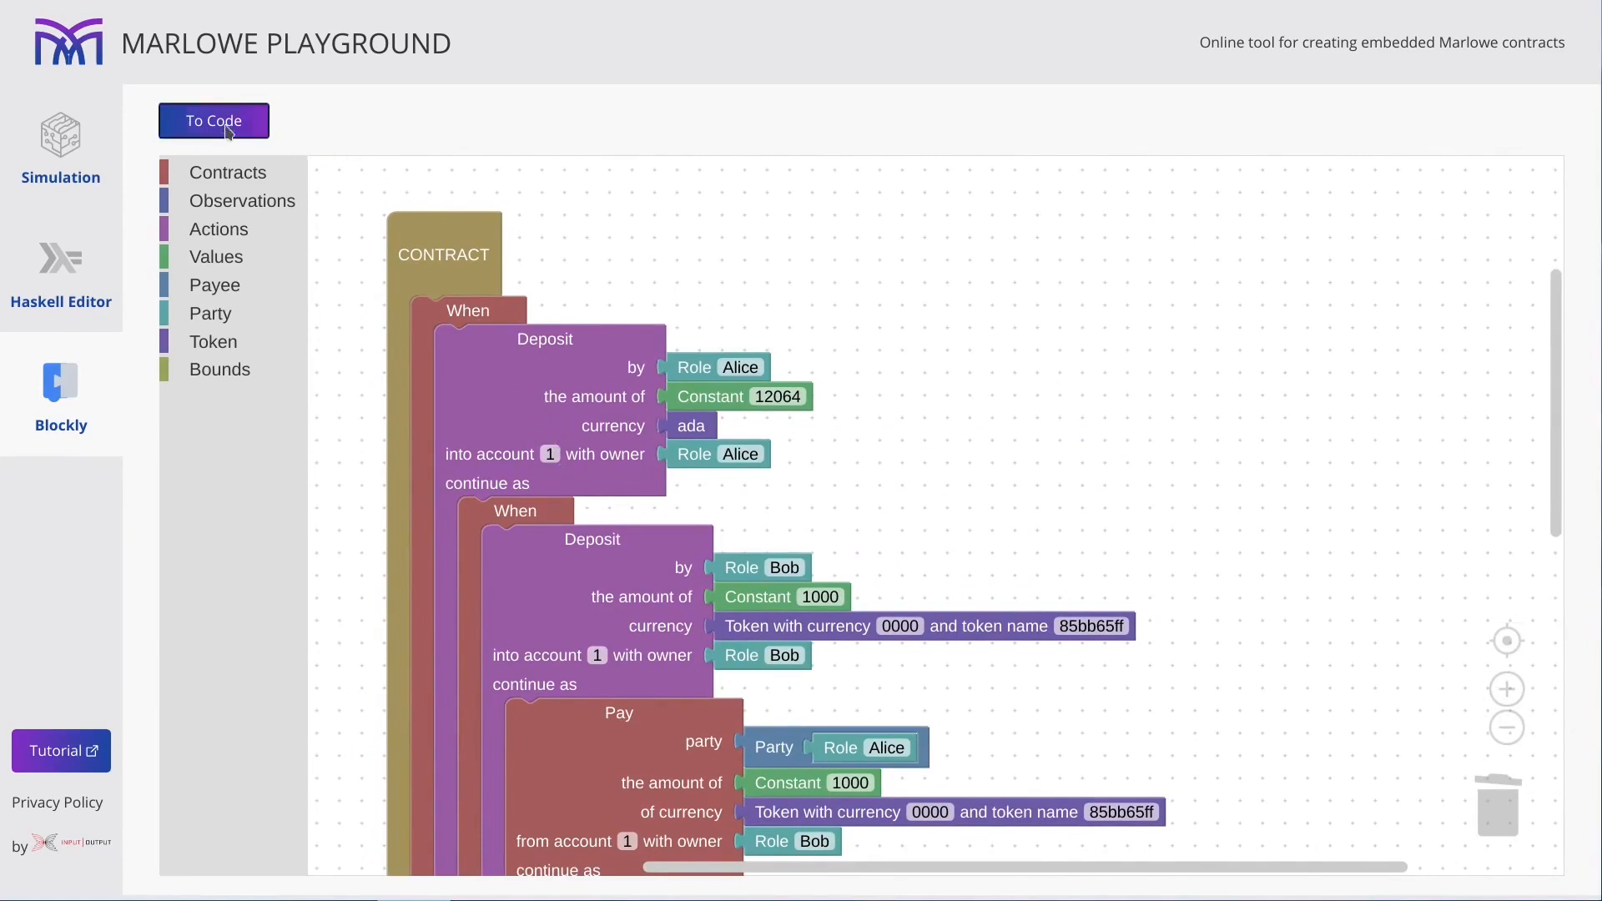
{"action": "left_click", "coordinate": [213, 120]}
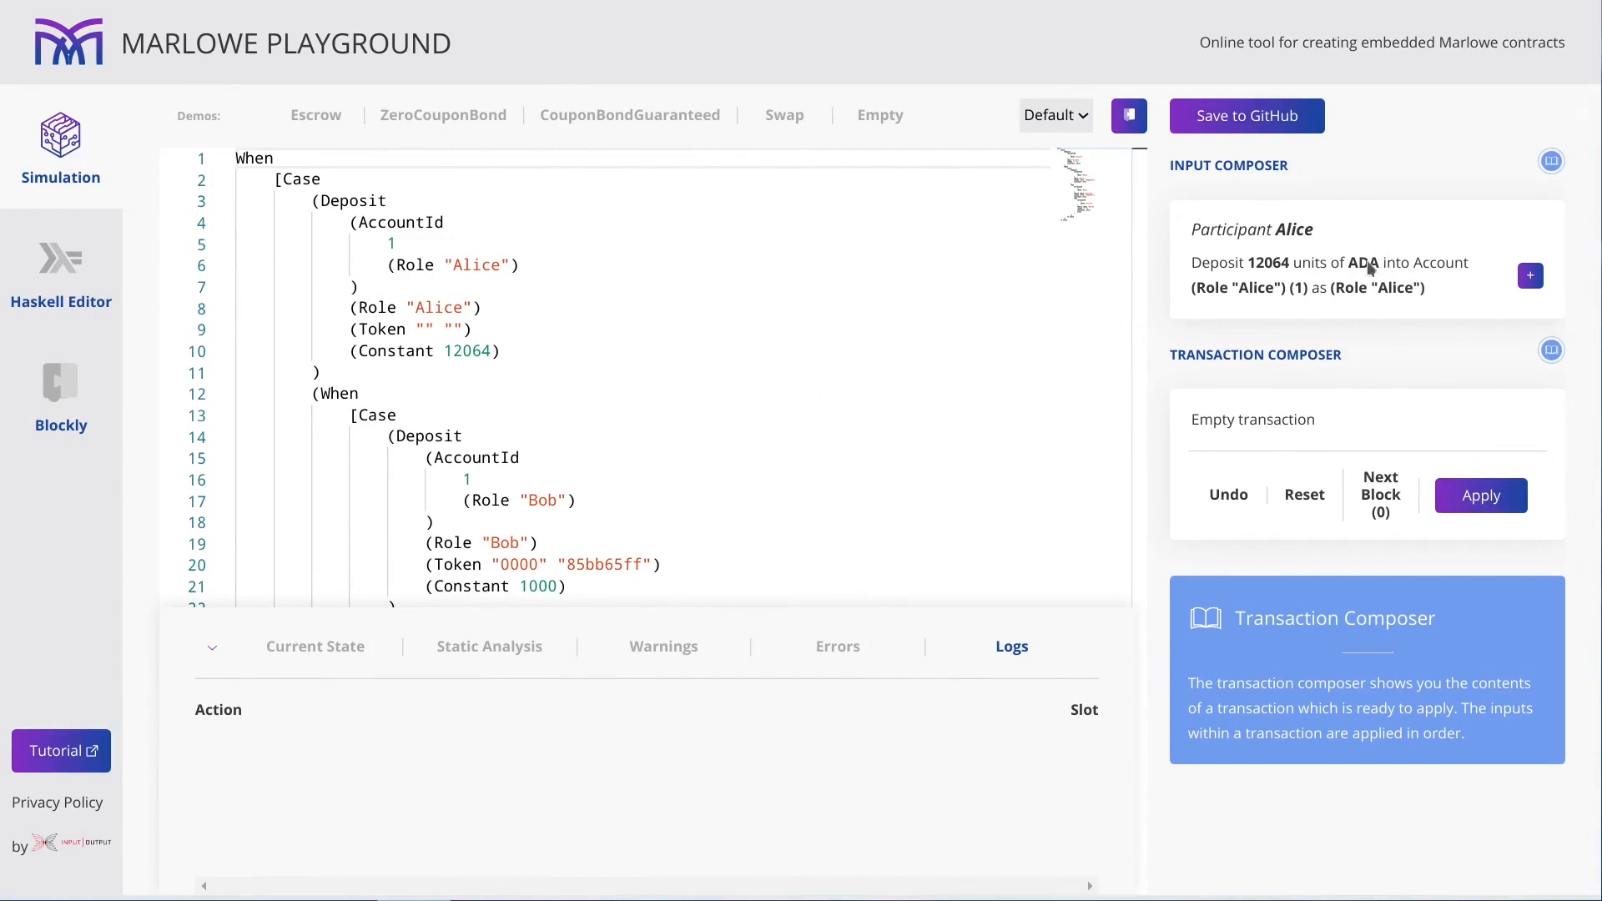
{"action": "double_click", "coordinate": [1277, 262]}
{"action": "left_click", "coordinate": [1265, 262]}
{"action": "double_click", "coordinate": [1290, 230]}
{"action": "double_click", "coordinate": [1264, 261]}
{"action": "left_click", "coordinate": [1529, 277]}
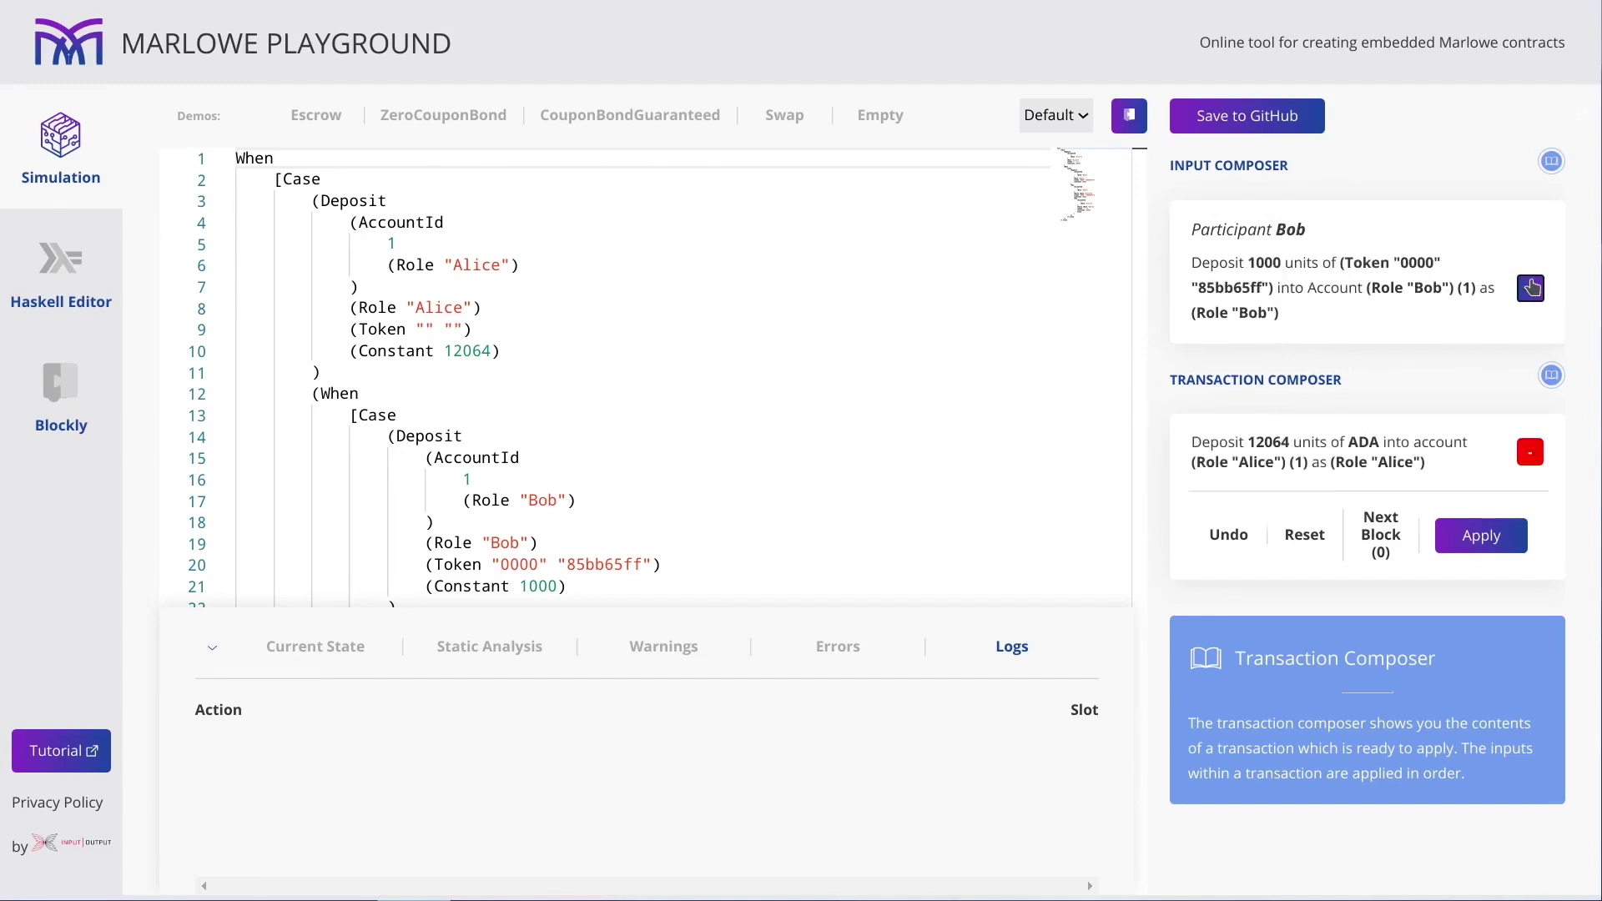
{"action": "double_click", "coordinate": [1252, 262]}
{"action": "left_click", "coordinate": [1304, 535]}
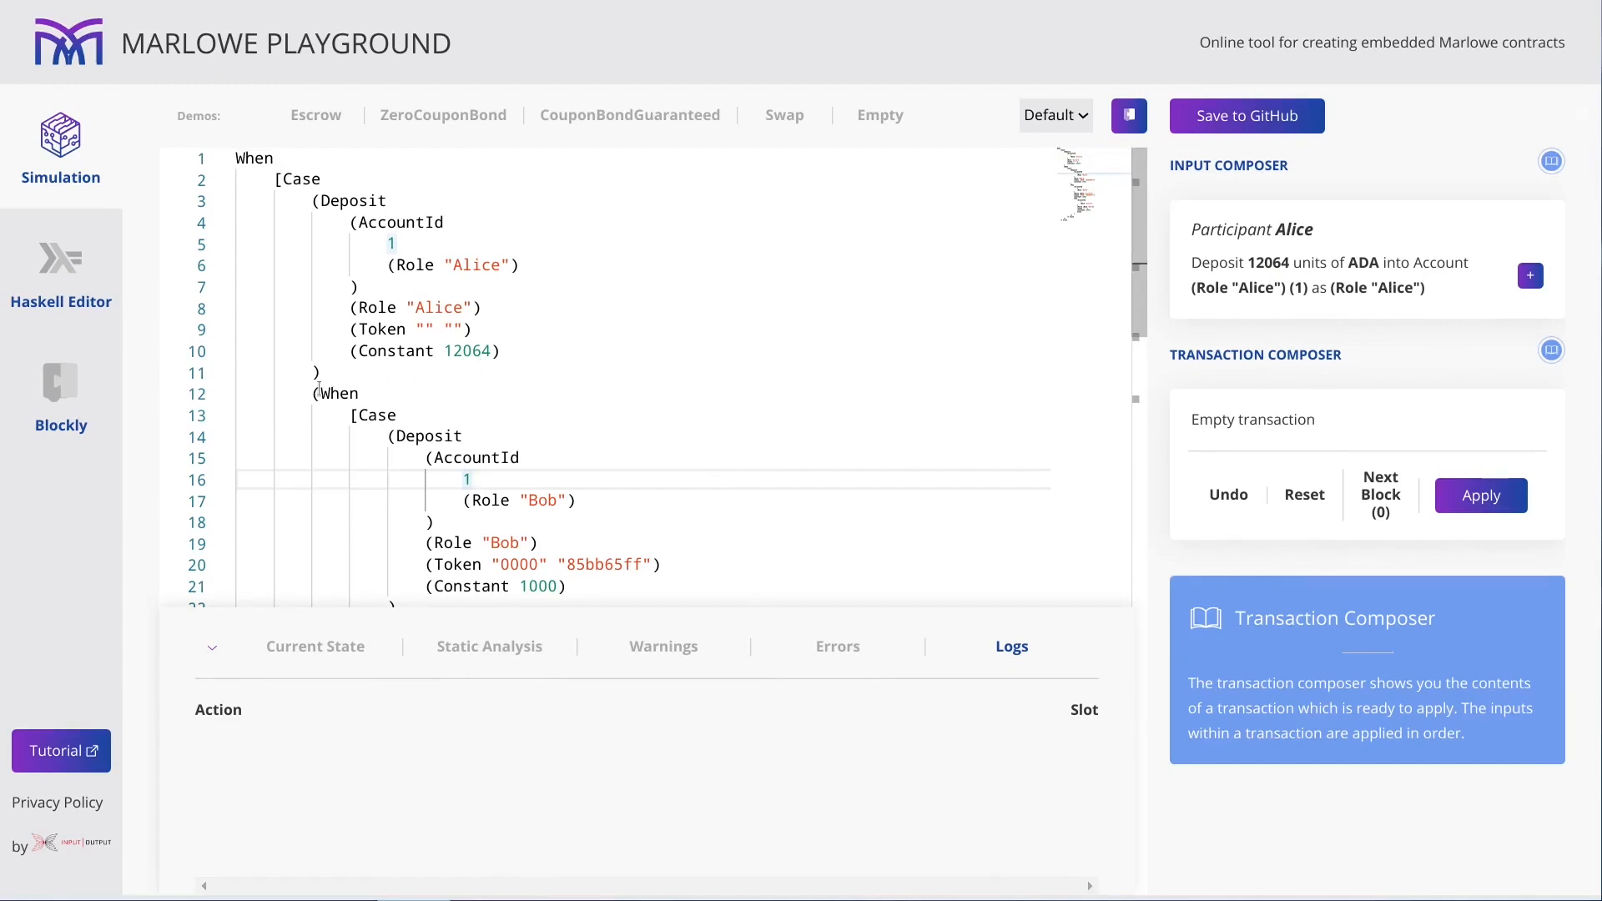
In Blockly, pull Party Role Bob out of the second Pay and drop it in the trash.
{"action": "left_click", "coordinate": [60, 395]}
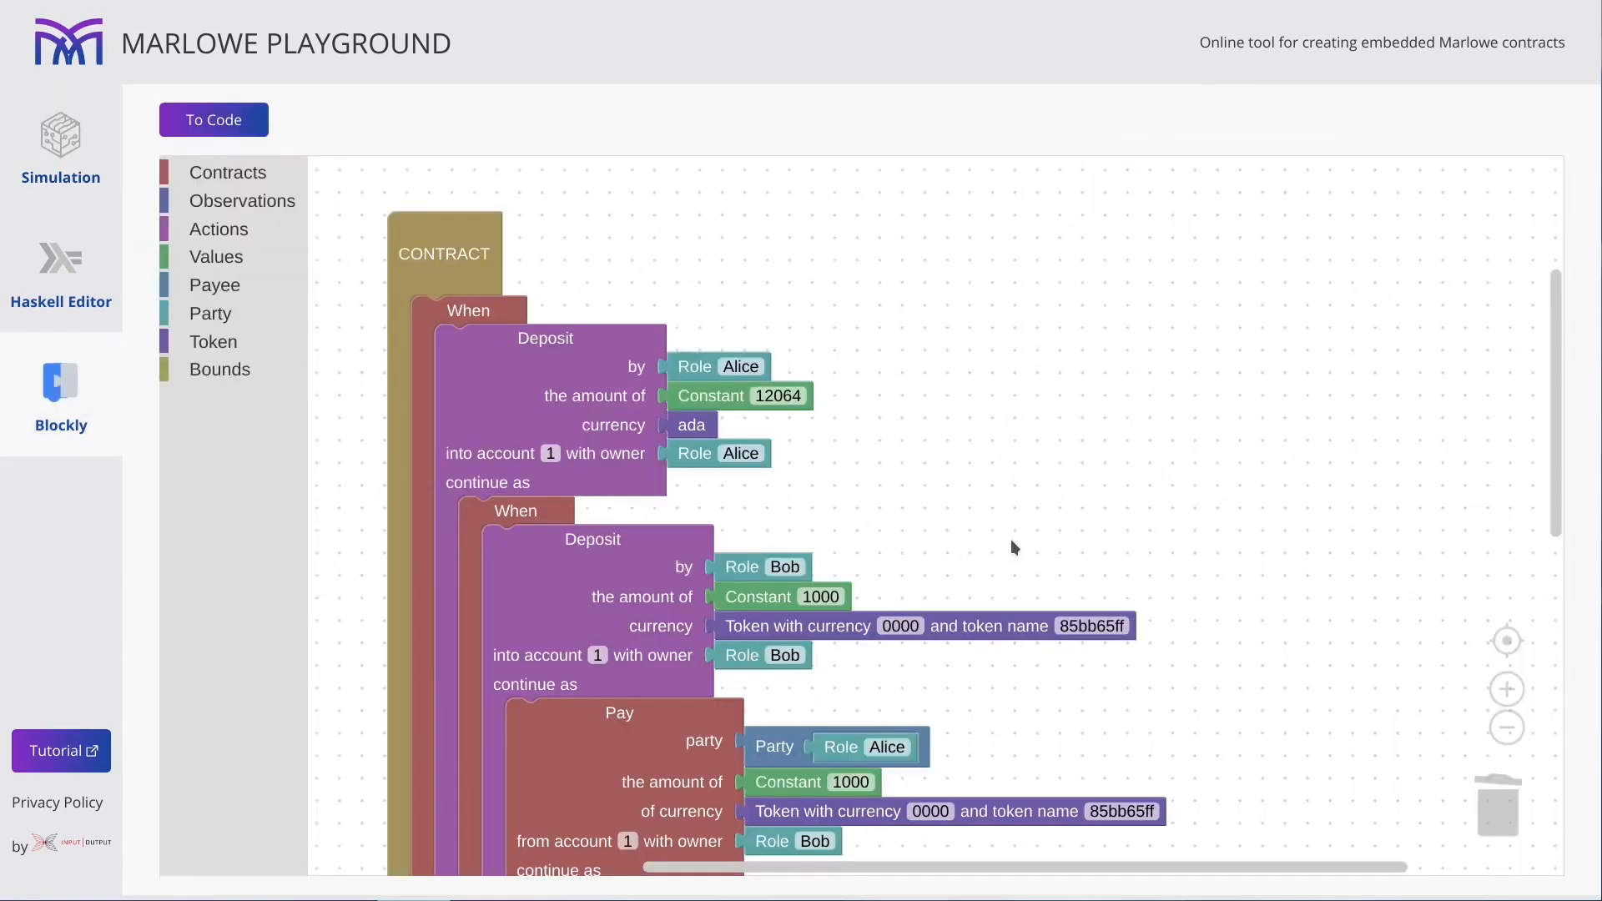
{"action": "left_click_drag", "start_coordinate": [1006, 546], "coordinate": [860, 442]}
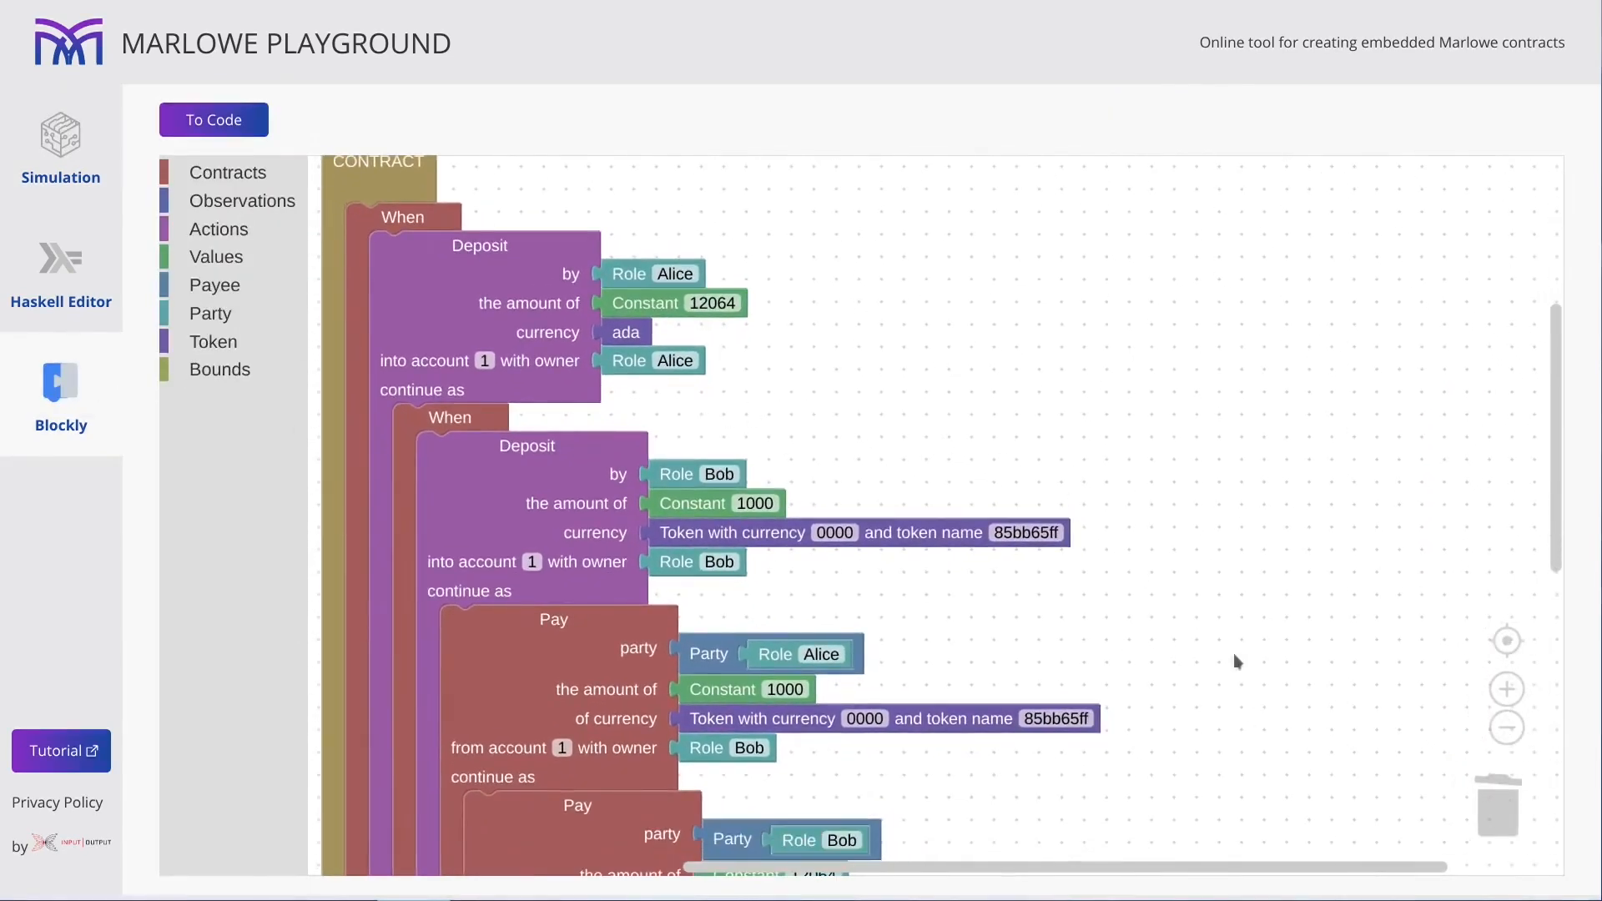
{"action": "scroll", "coordinate": [1038, 614], "scroll_direction": "down", "scroll_amount": 4}
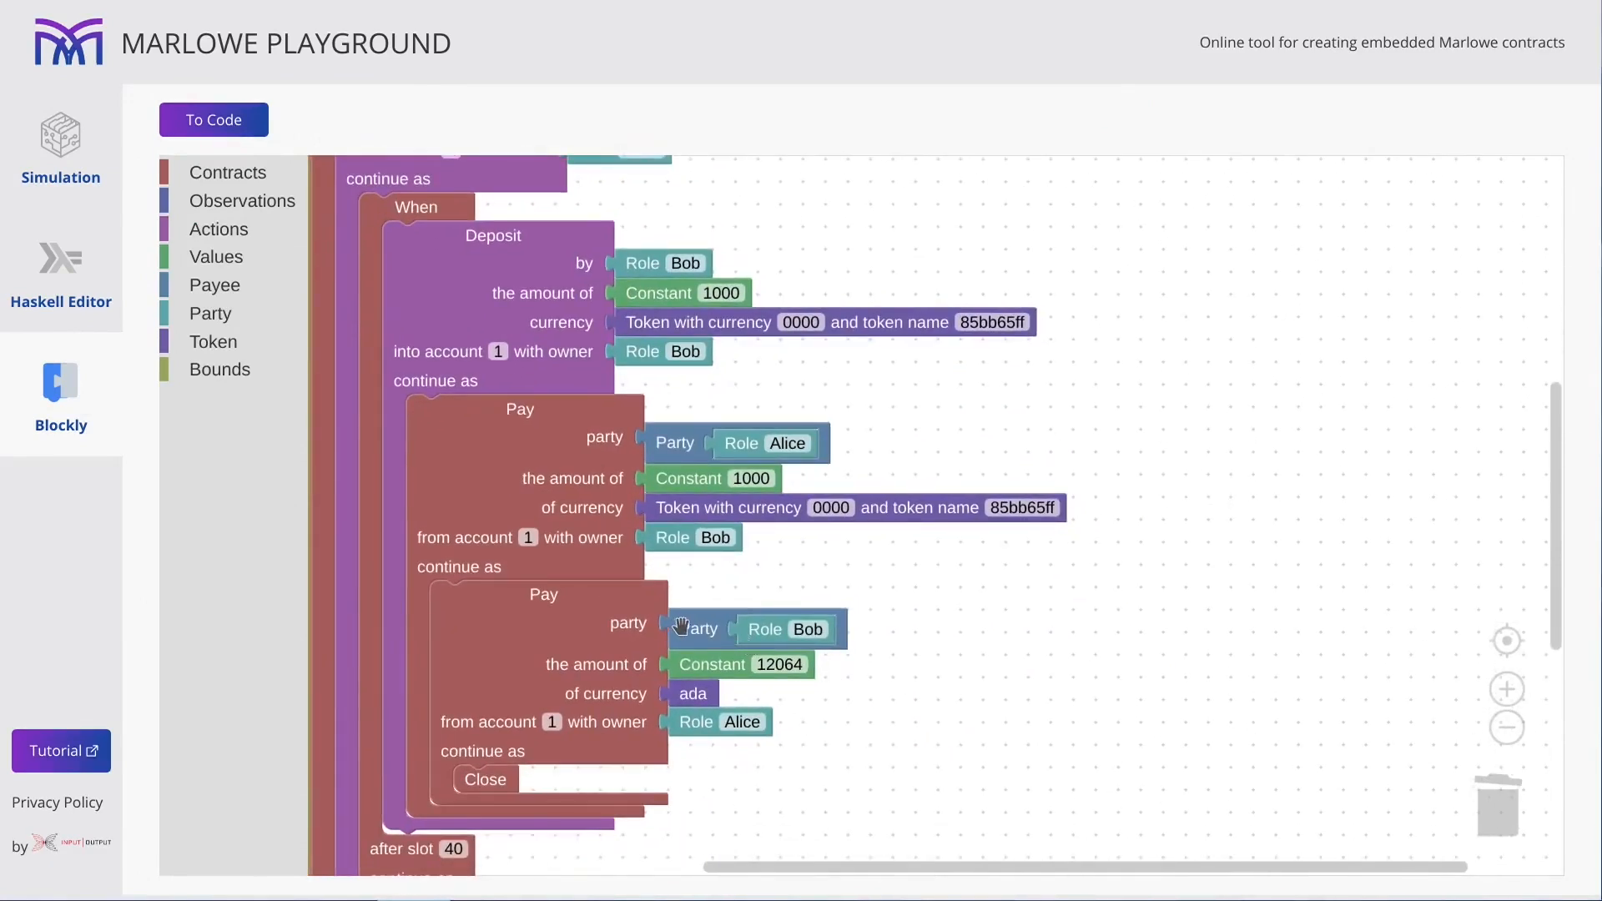
{"action": "mouse_move", "coordinate": [682, 628]}
{"action": "left_mouse_down"}
{"action": "mouse_move", "coordinate": [895, 630]}
{"action": "mouse_move", "coordinate": [701, 657]}
{"action": "left_mouse_up"}
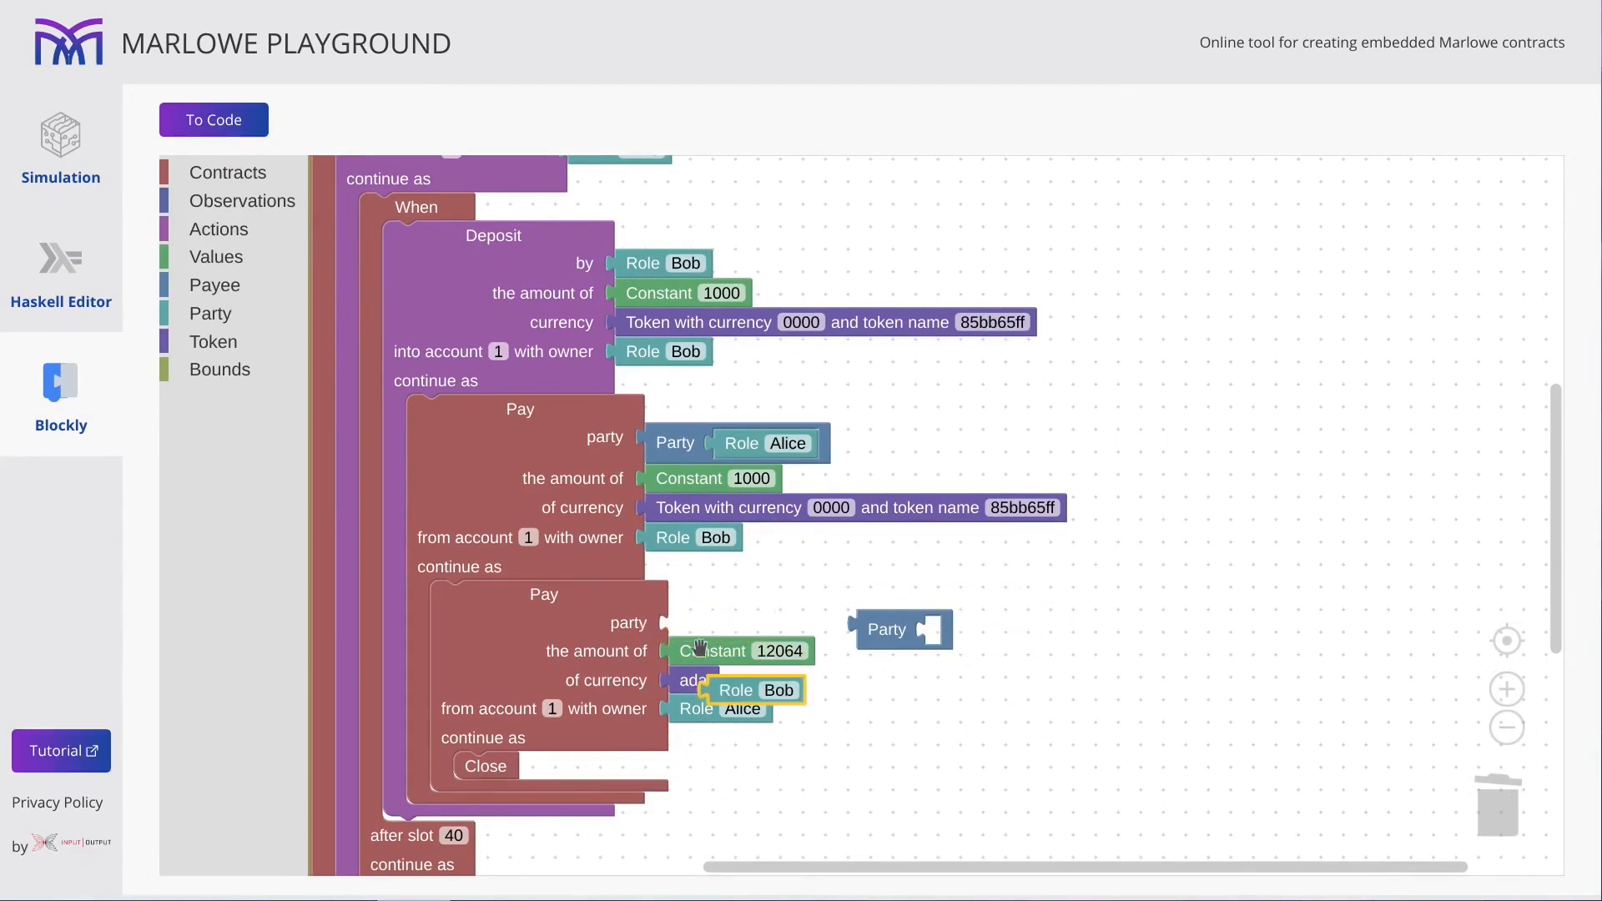
{"action": "left_click_drag", "start_coordinate": [750, 699], "coordinate": [759, 585]}
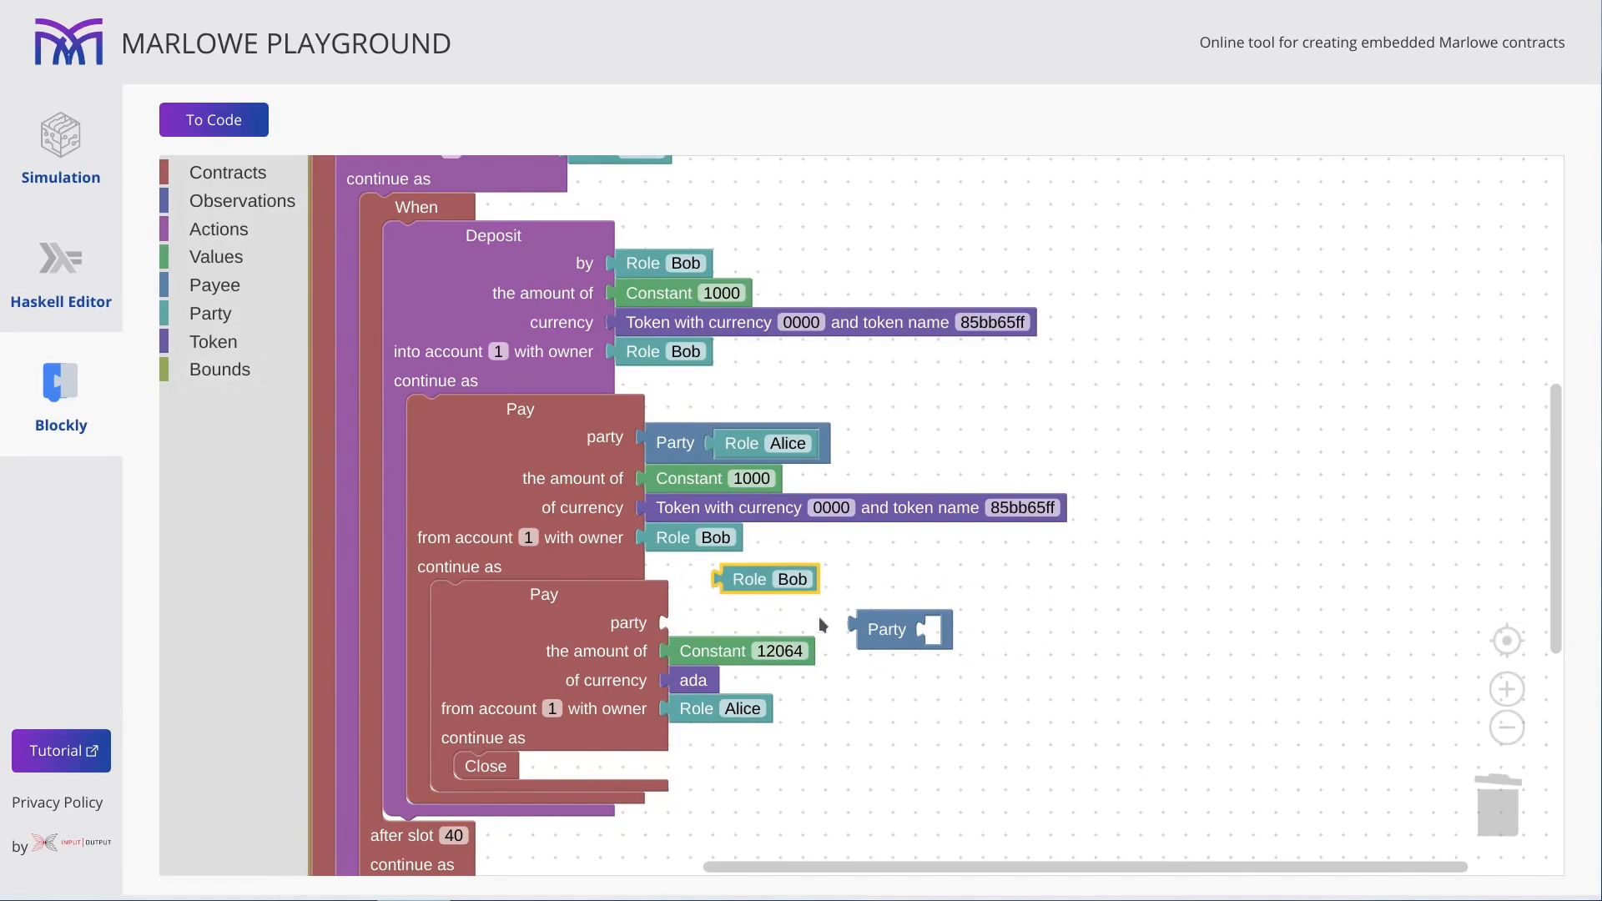
{"action": "left_click_drag", "start_coordinate": [744, 584], "coordinate": [951, 631]}
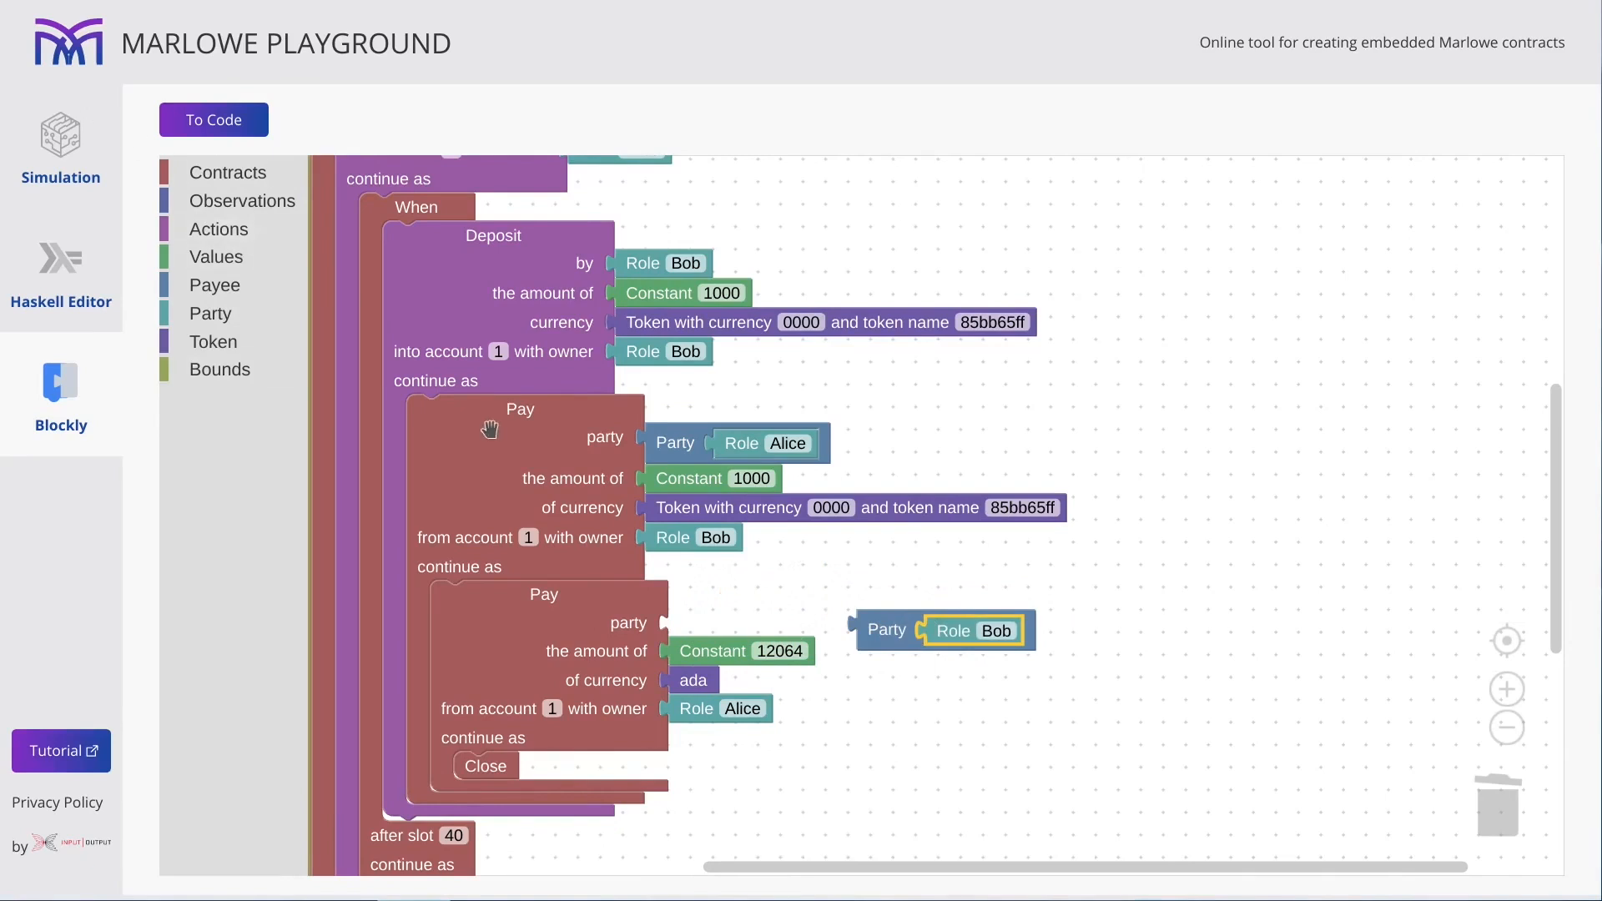
{"action": "mouse_move", "coordinate": [952, 632]}
{"action": "left_mouse_down"}
{"action": "mouse_move", "coordinate": [1184, 747]}
{"action": "mouse_move", "coordinate": [1496, 801]}
{"action": "left_mouse_up"}
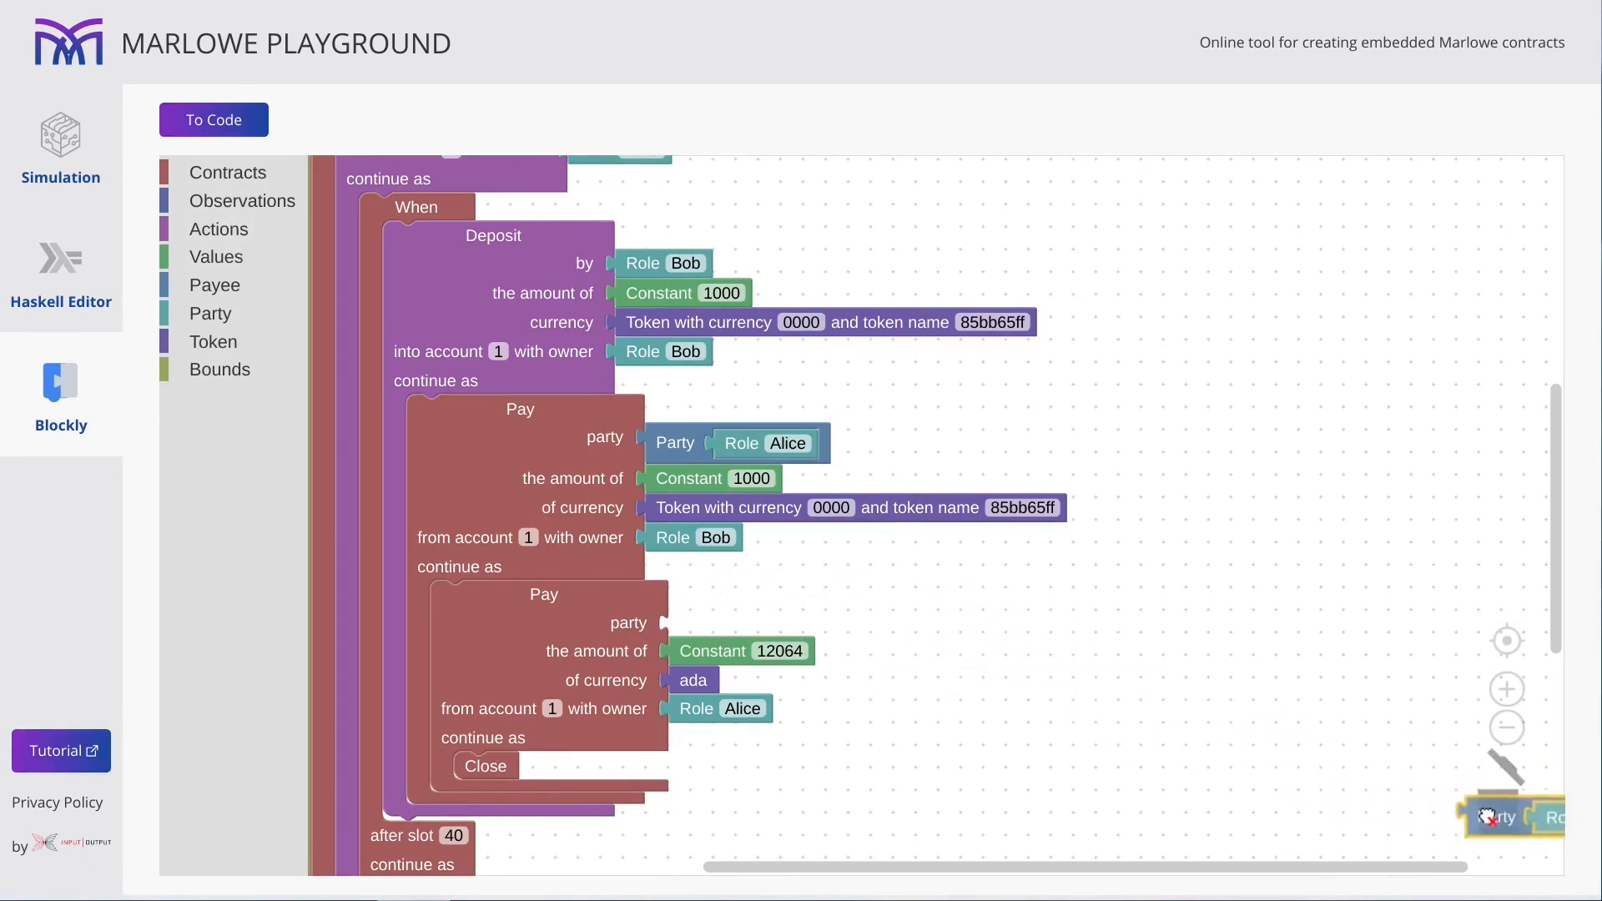
{"action": "scroll", "coordinate": [986, 683], "scroll_direction": "up", "scroll_amount": 3}
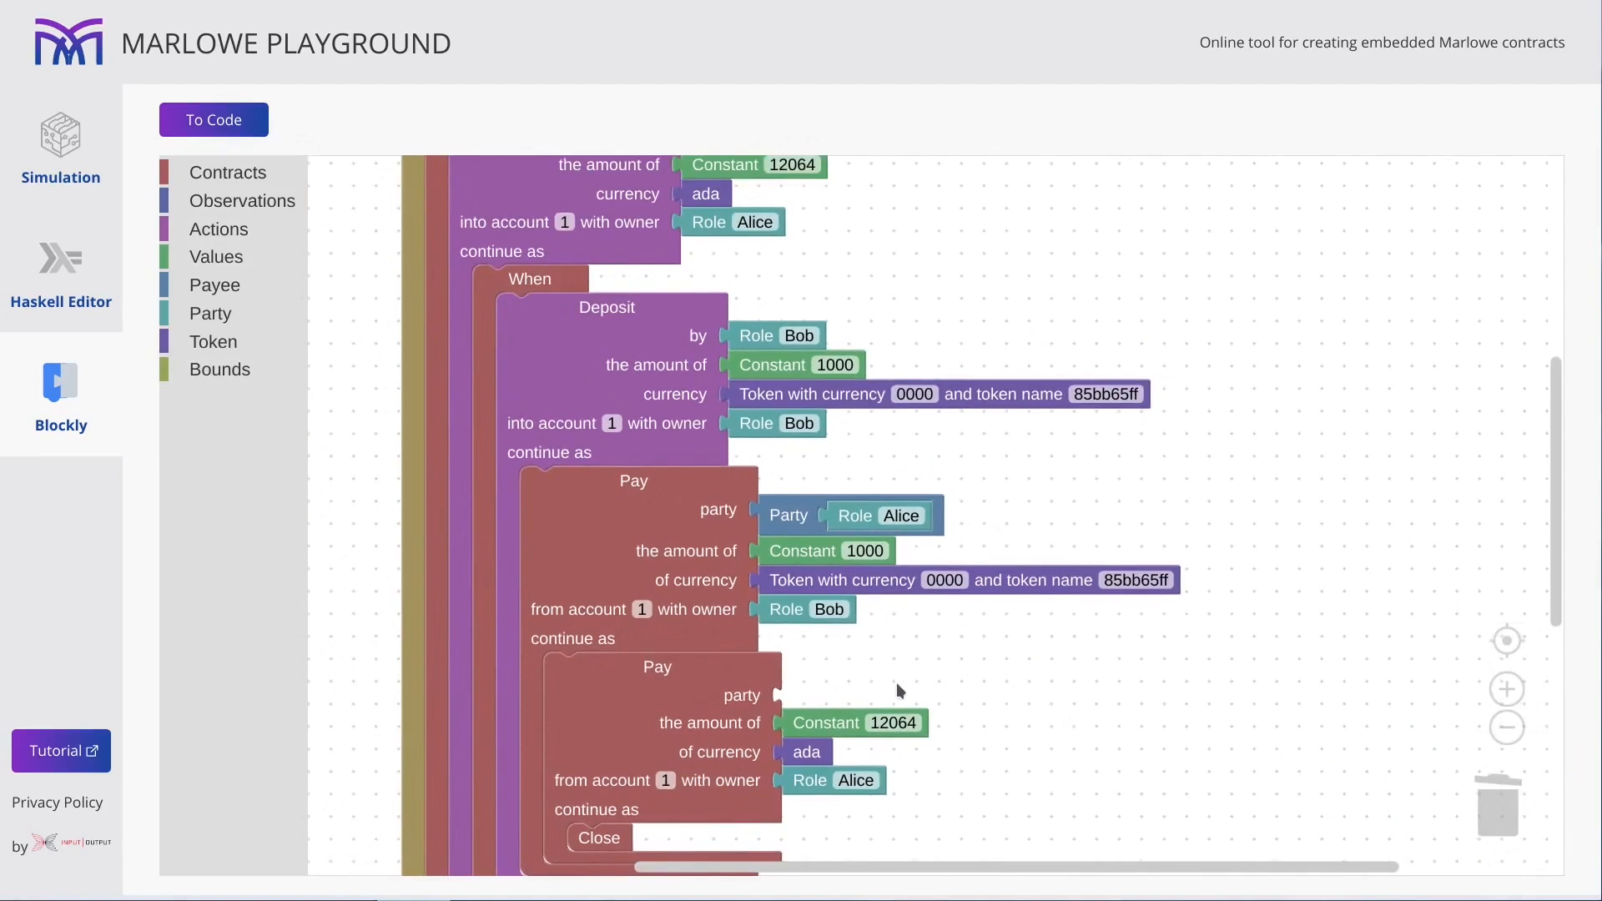
{"action": "scroll", "coordinate": [931, 679], "scroll_direction": "up", "scroll_amount": 1}
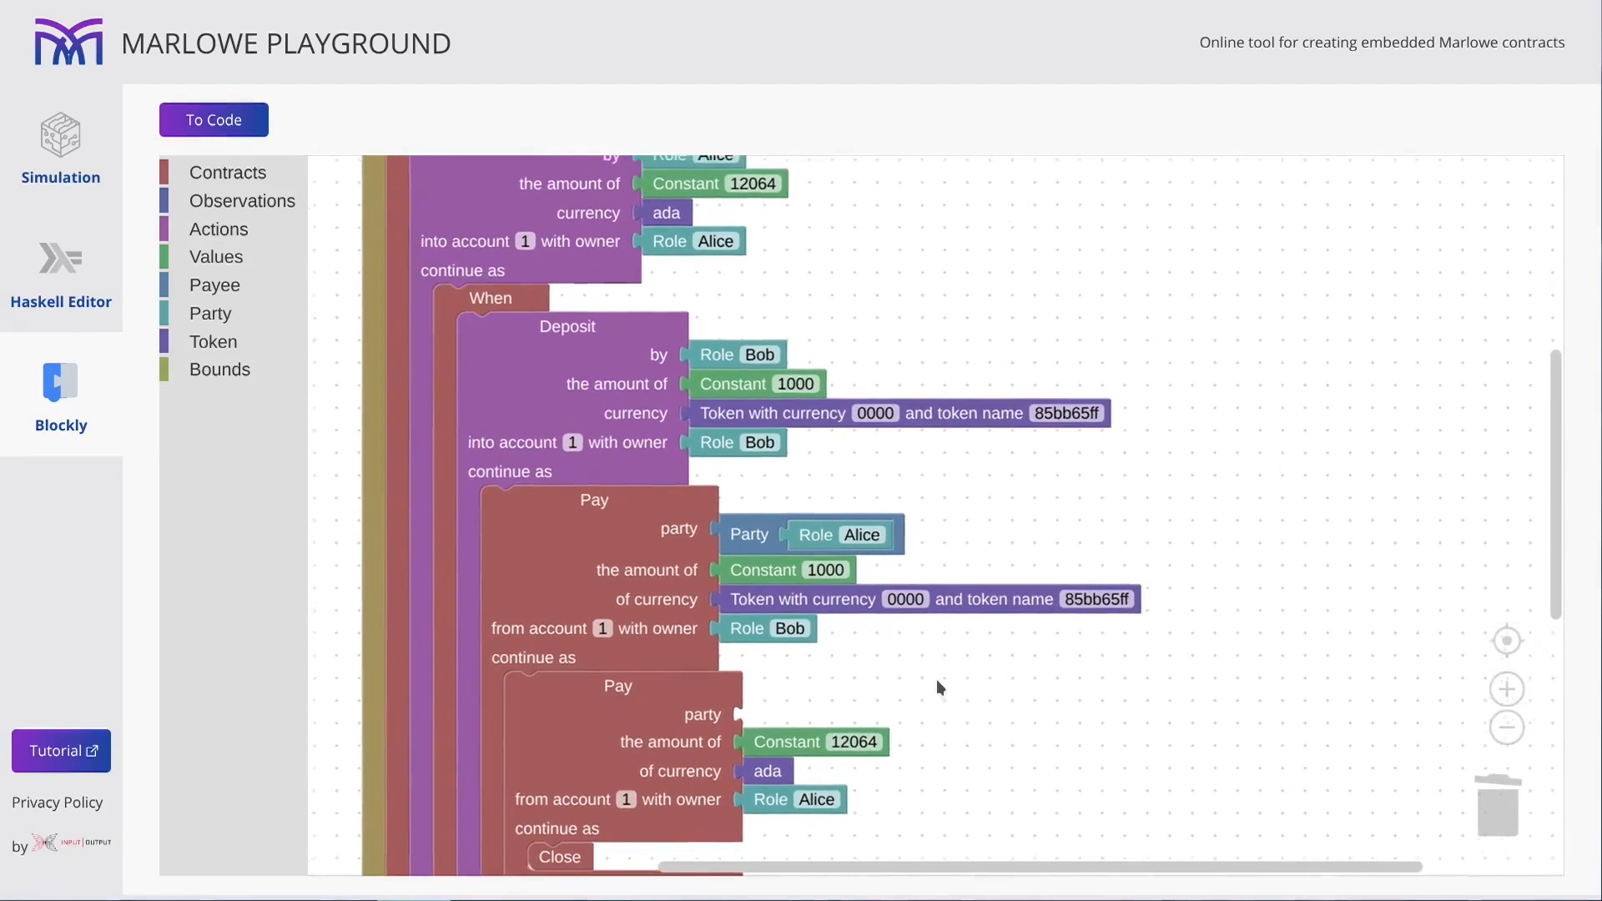
{"action": "scroll", "coordinate": [932, 680], "scroll_direction": "down", "scroll_amount": 1}
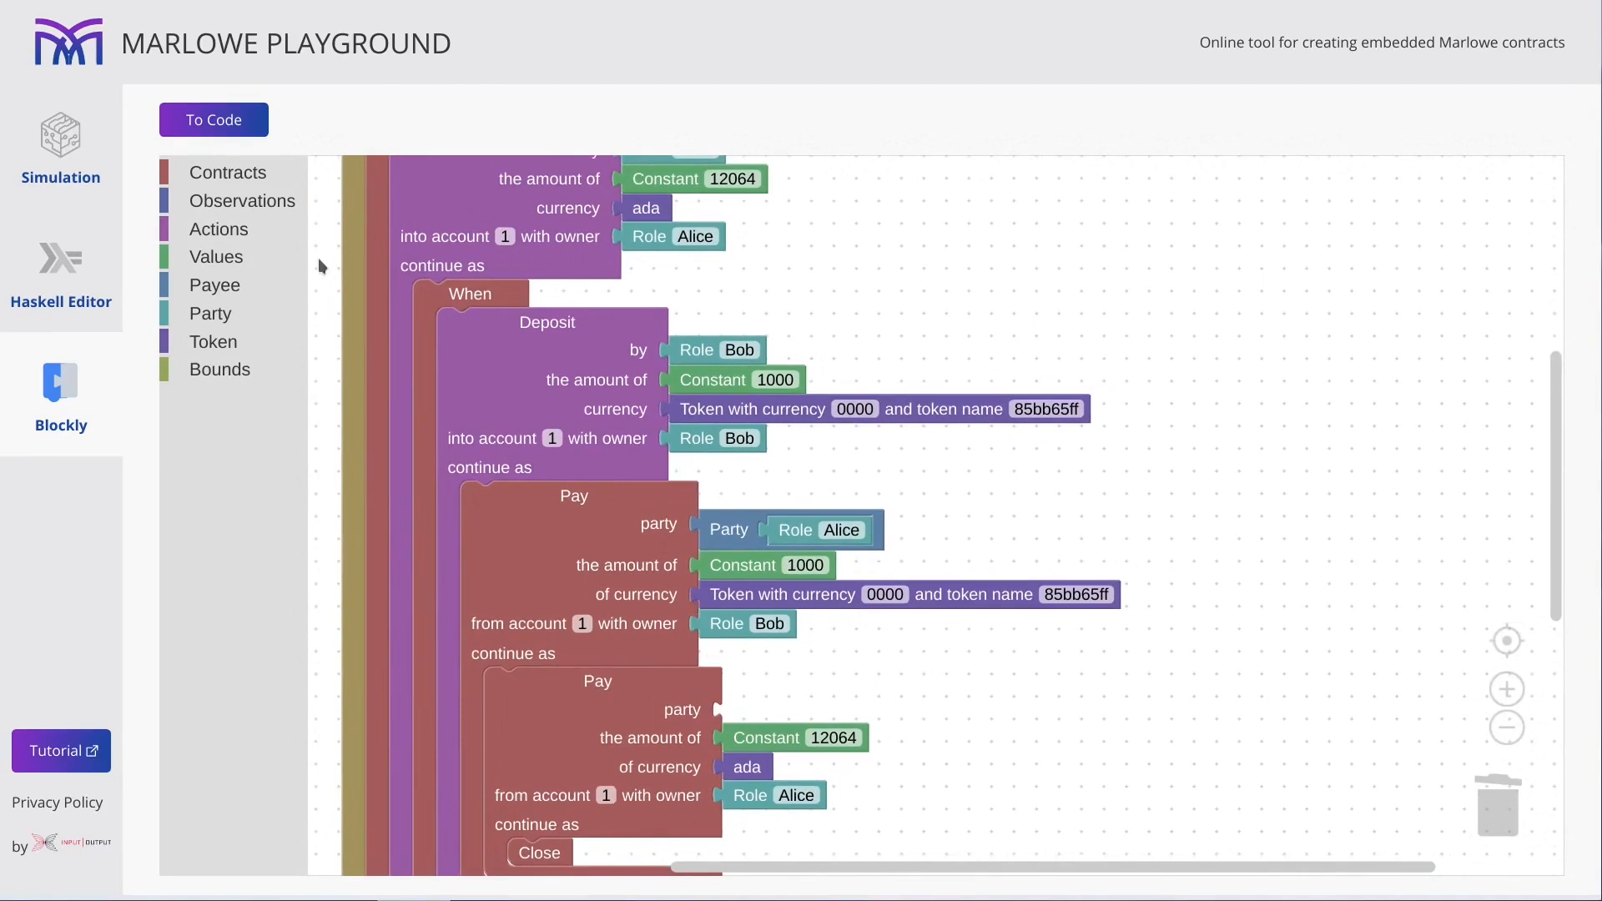
Convert the edited blocks back into contract code.
{"action": "left_click", "coordinate": [247, 122]}
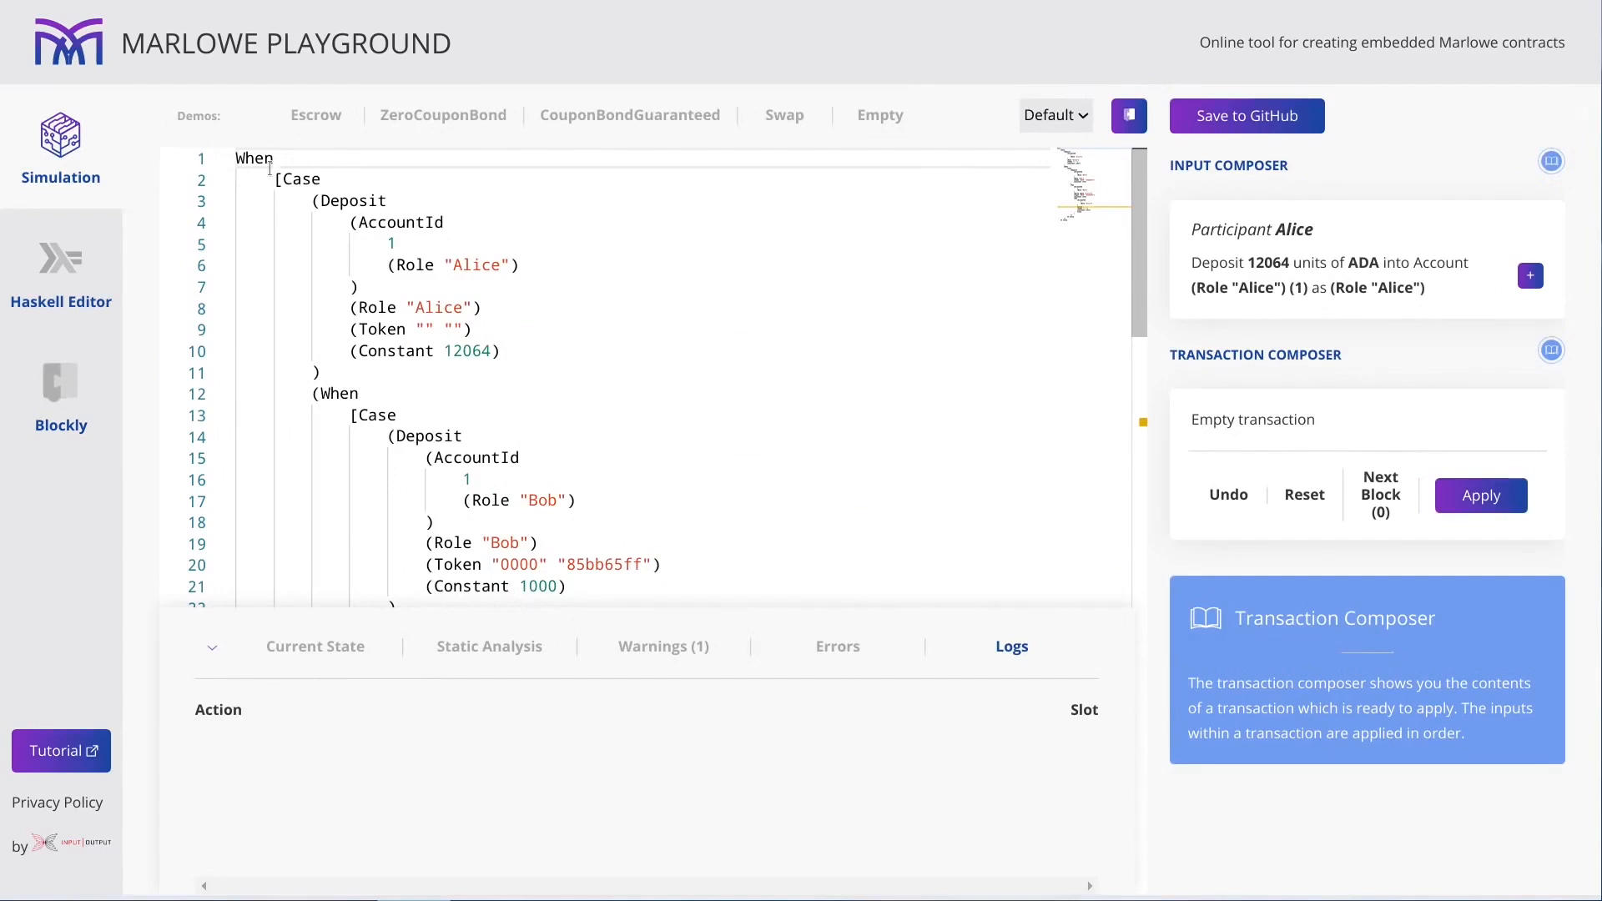
{"action": "left_click", "coordinate": [60, 388]}
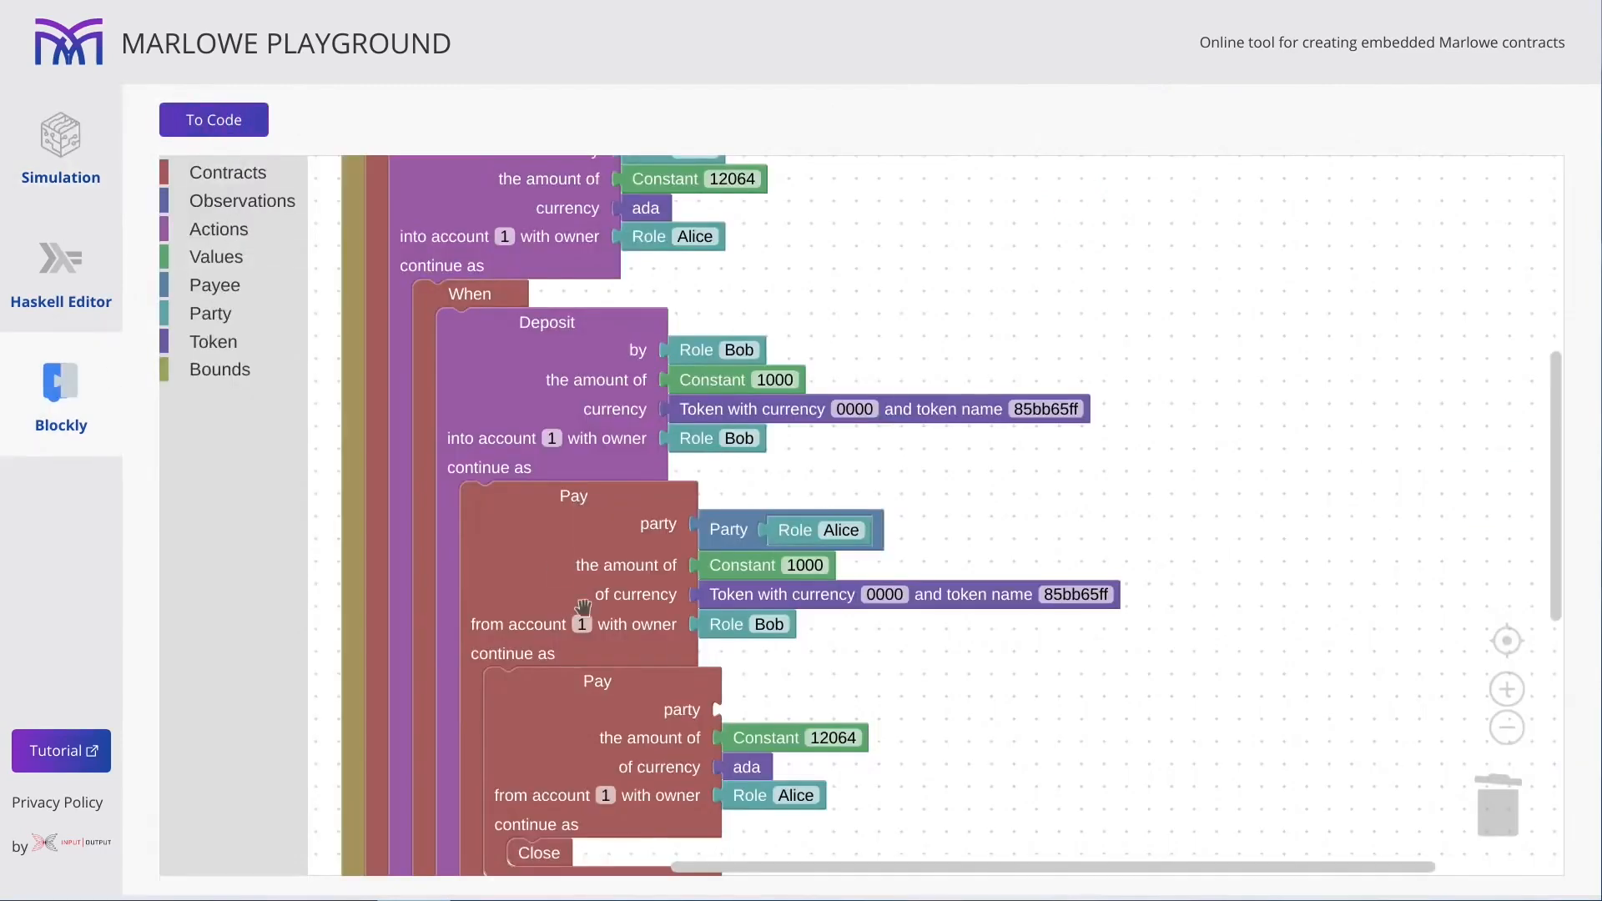
{"action": "left_click_drag", "start_coordinate": [789, 669], "coordinate": [776, 645]}
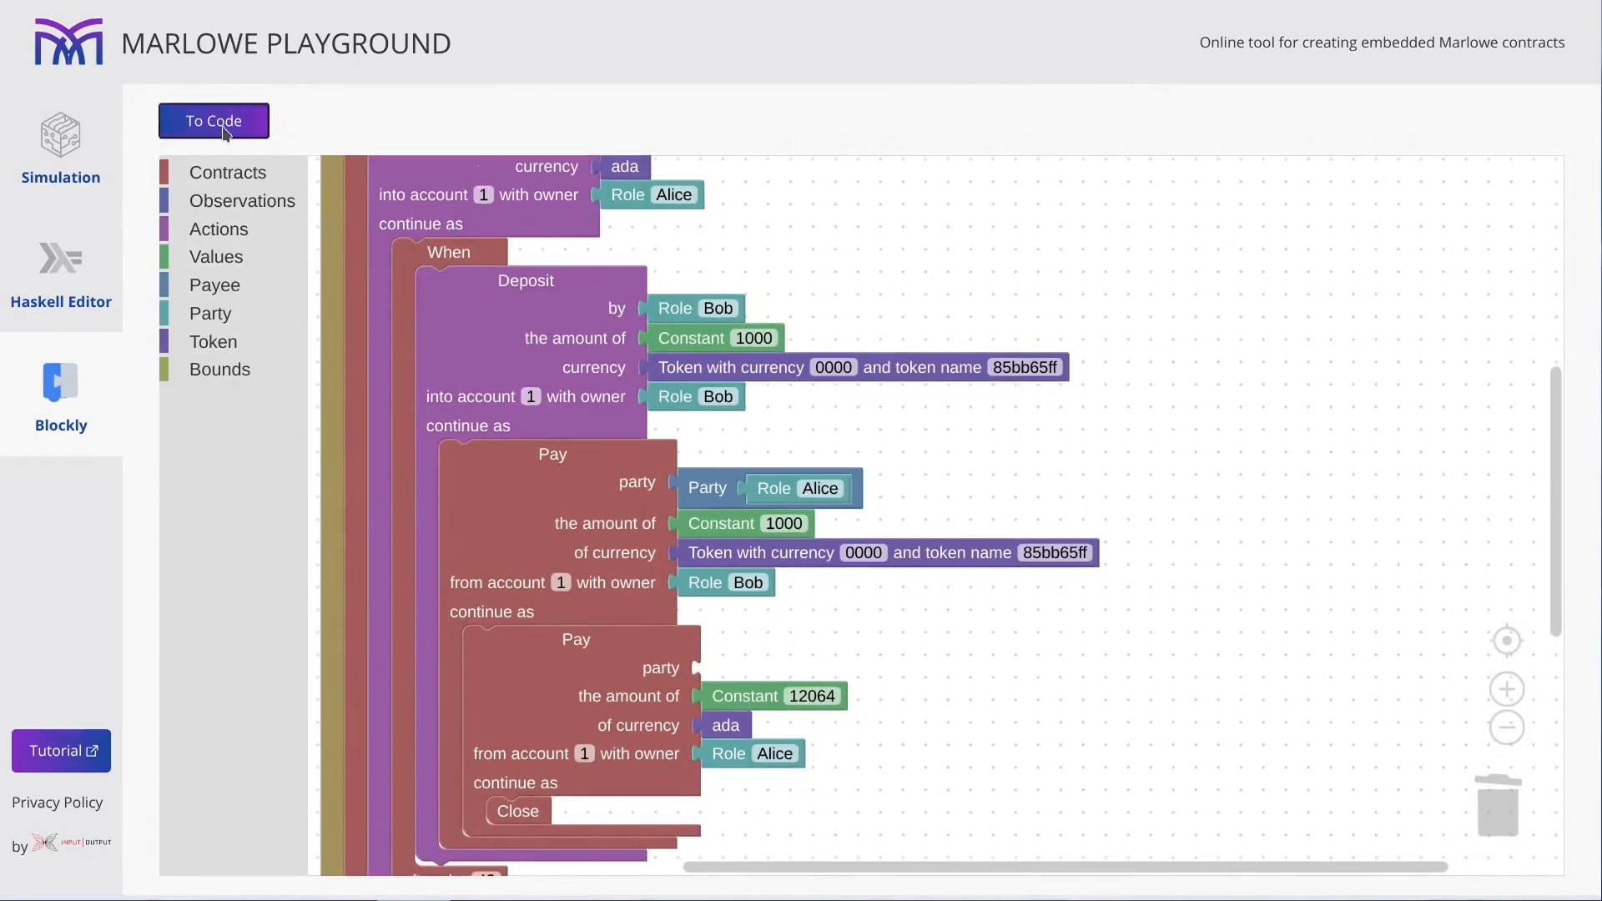
{"action": "left_click", "coordinate": [213, 119]}
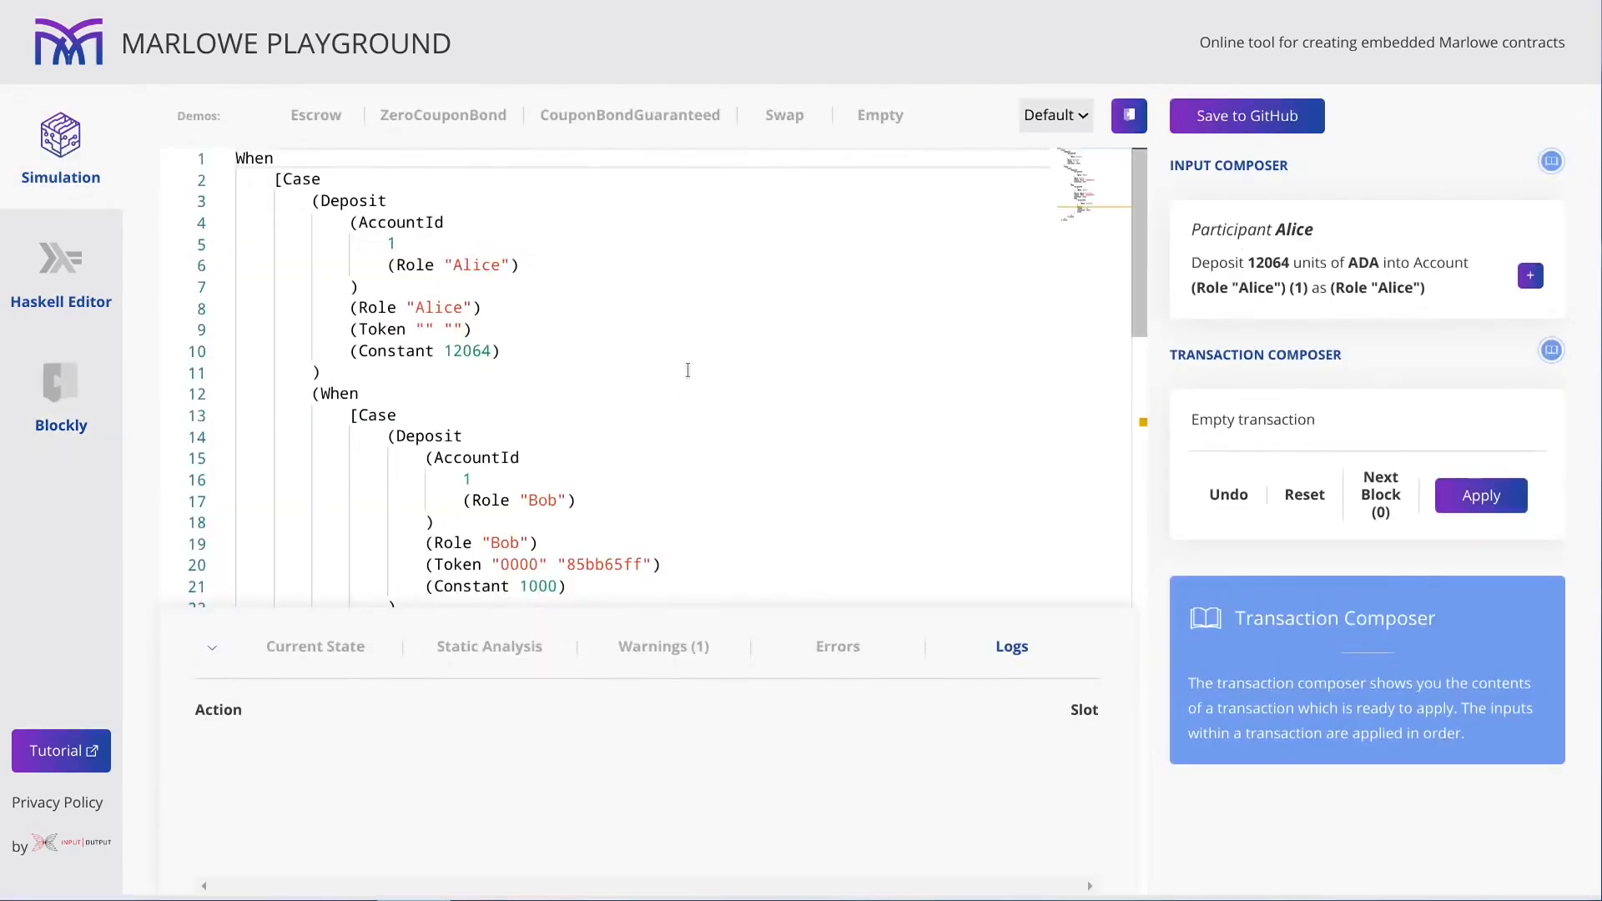
{"action": "scroll", "coordinate": [687, 369], "scroll_direction": "down", "scroll_amount": 4}
{"action": "left_click_drag", "start_coordinate": [1139, 313], "coordinate": [1139, 488]}
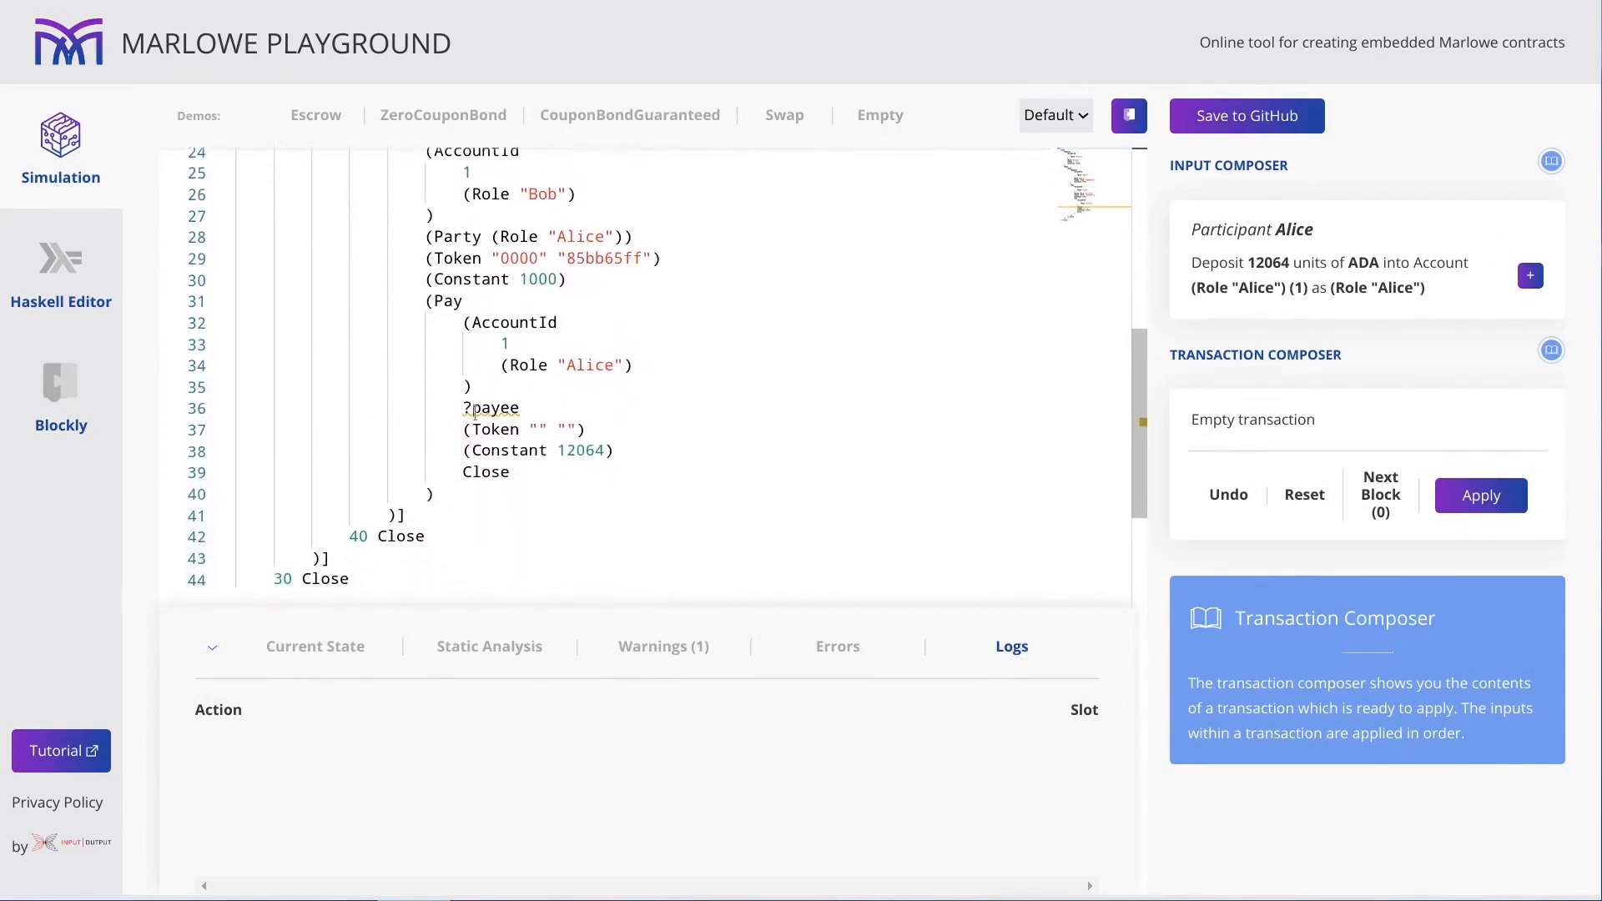
Inspect the ?payee hole on line 36 and bring up its Quick Fix options.
{"action": "double_click", "coordinate": [493, 409]}
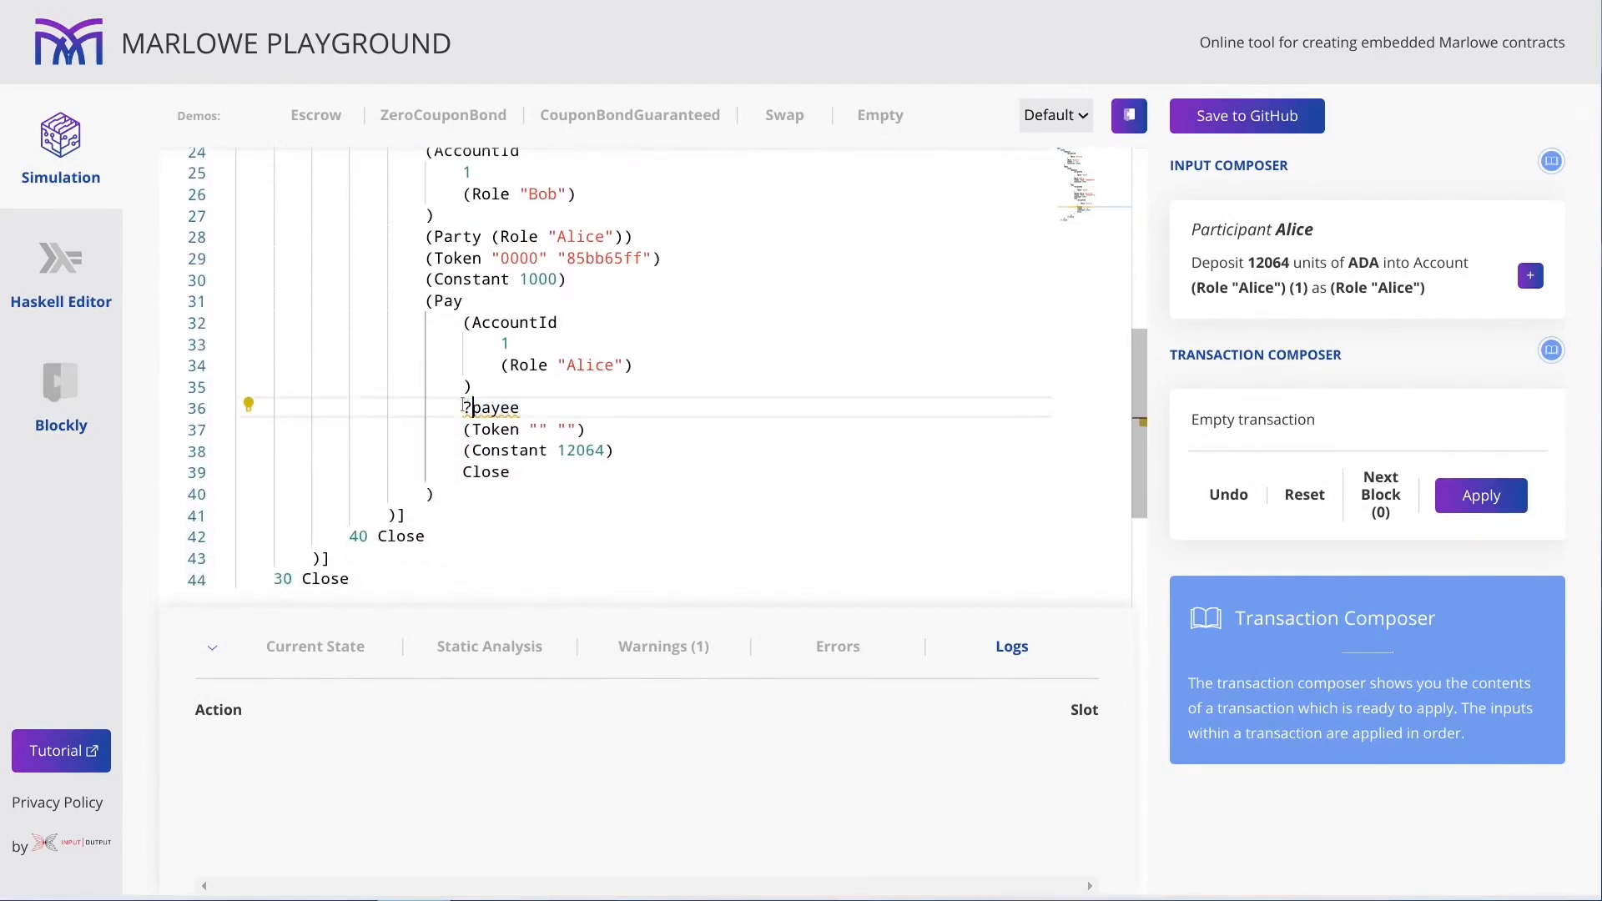
{"action": "left_click", "coordinate": [570, 429]}
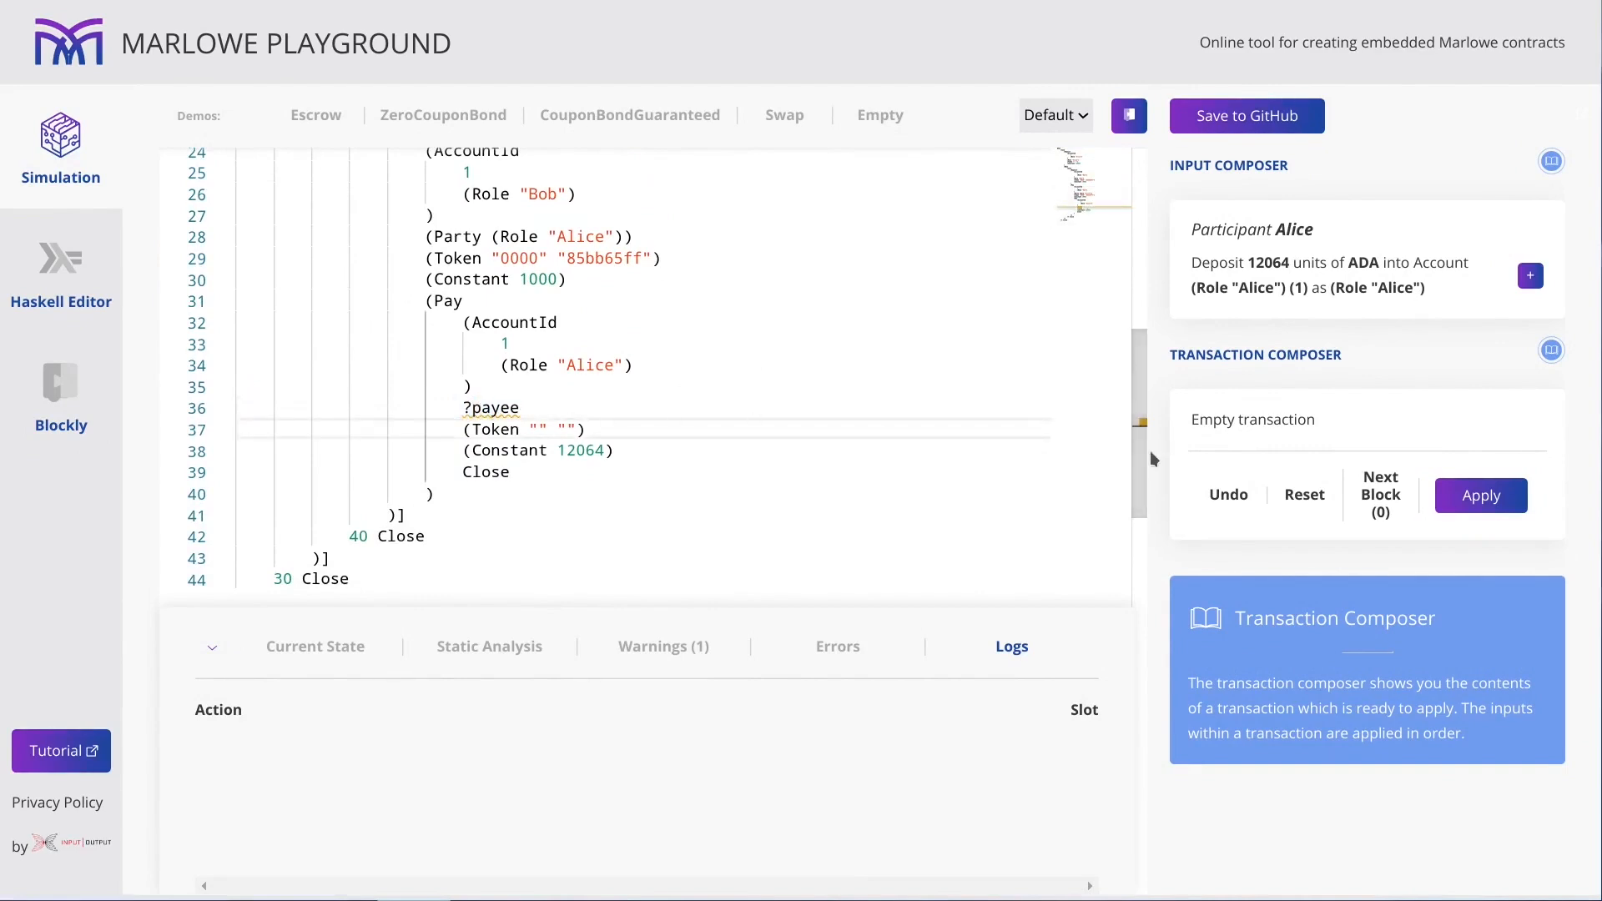
{"action": "left_click_drag", "start_coordinate": [1139, 426], "coordinate": [1138, 401]}
{"action": "scroll", "coordinate": [1107, 440], "scroll_direction": "down", "scroll_amount": 2}
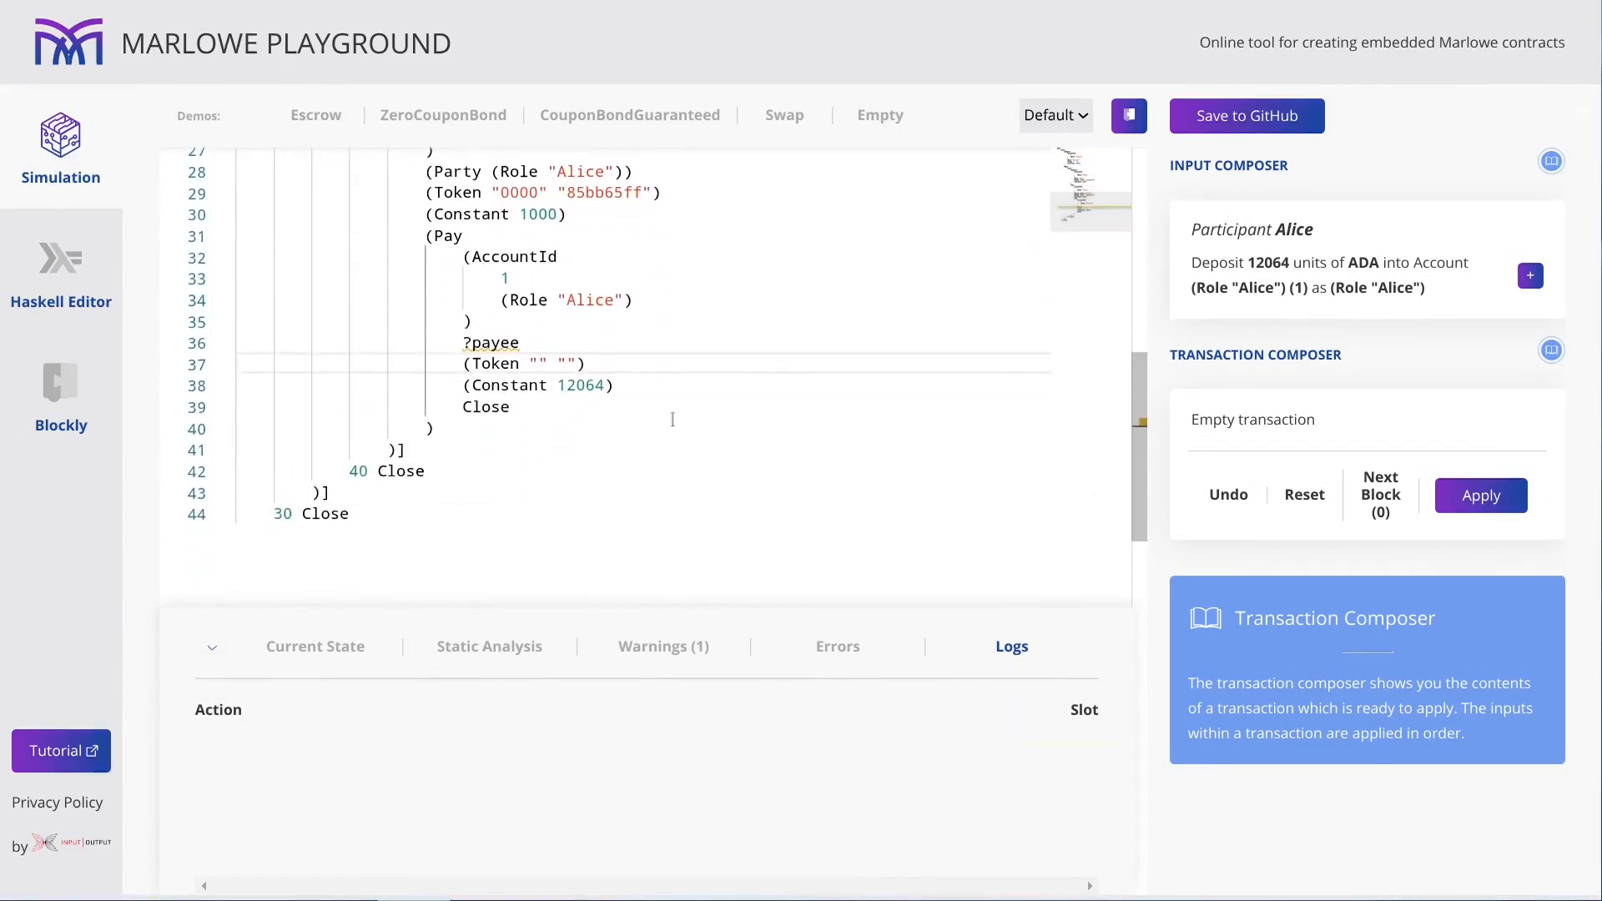
{"action": "double_click", "coordinate": [491, 342]}
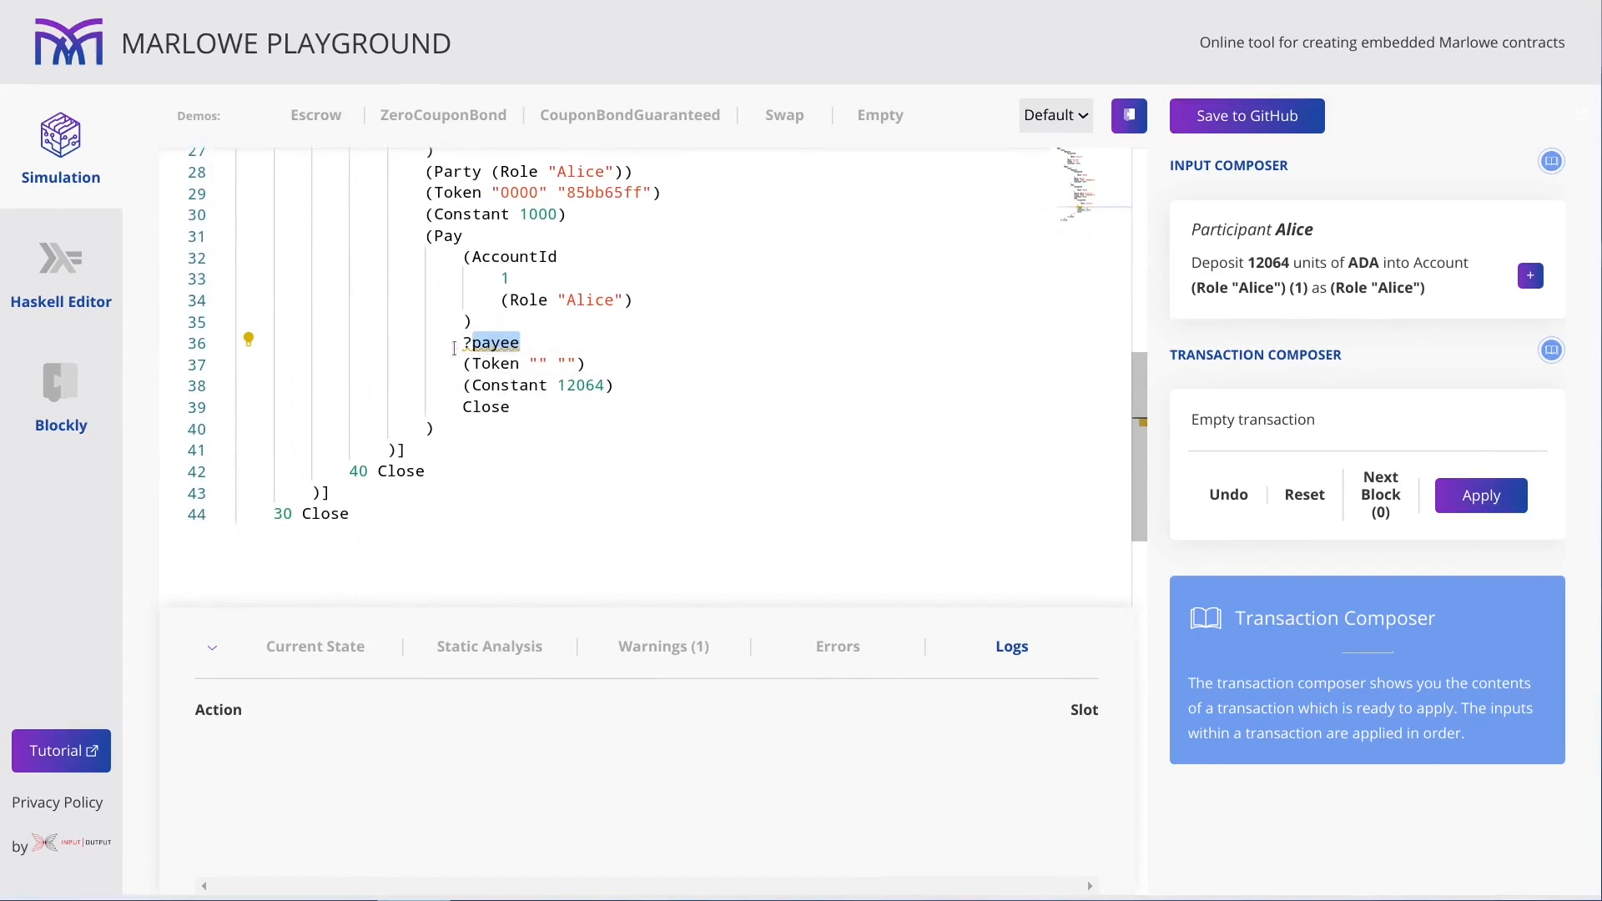
{"action": "left_click", "coordinate": [515, 362]}
{"action": "left_click", "coordinate": [493, 341]}
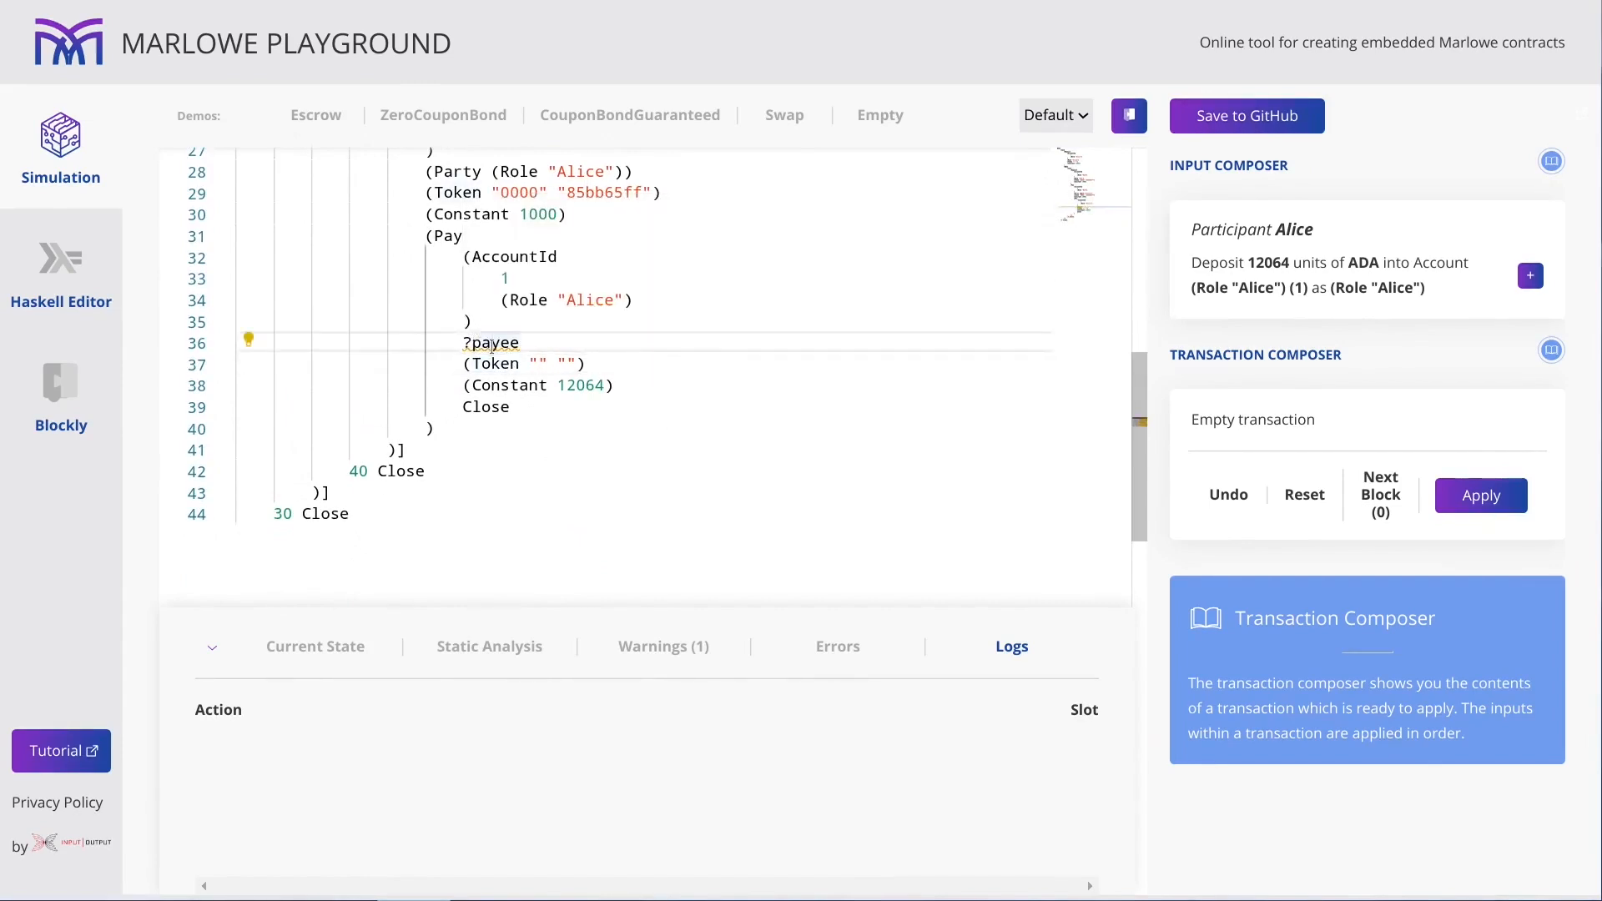
{"action": "mouse_move", "coordinate": [490, 342]}
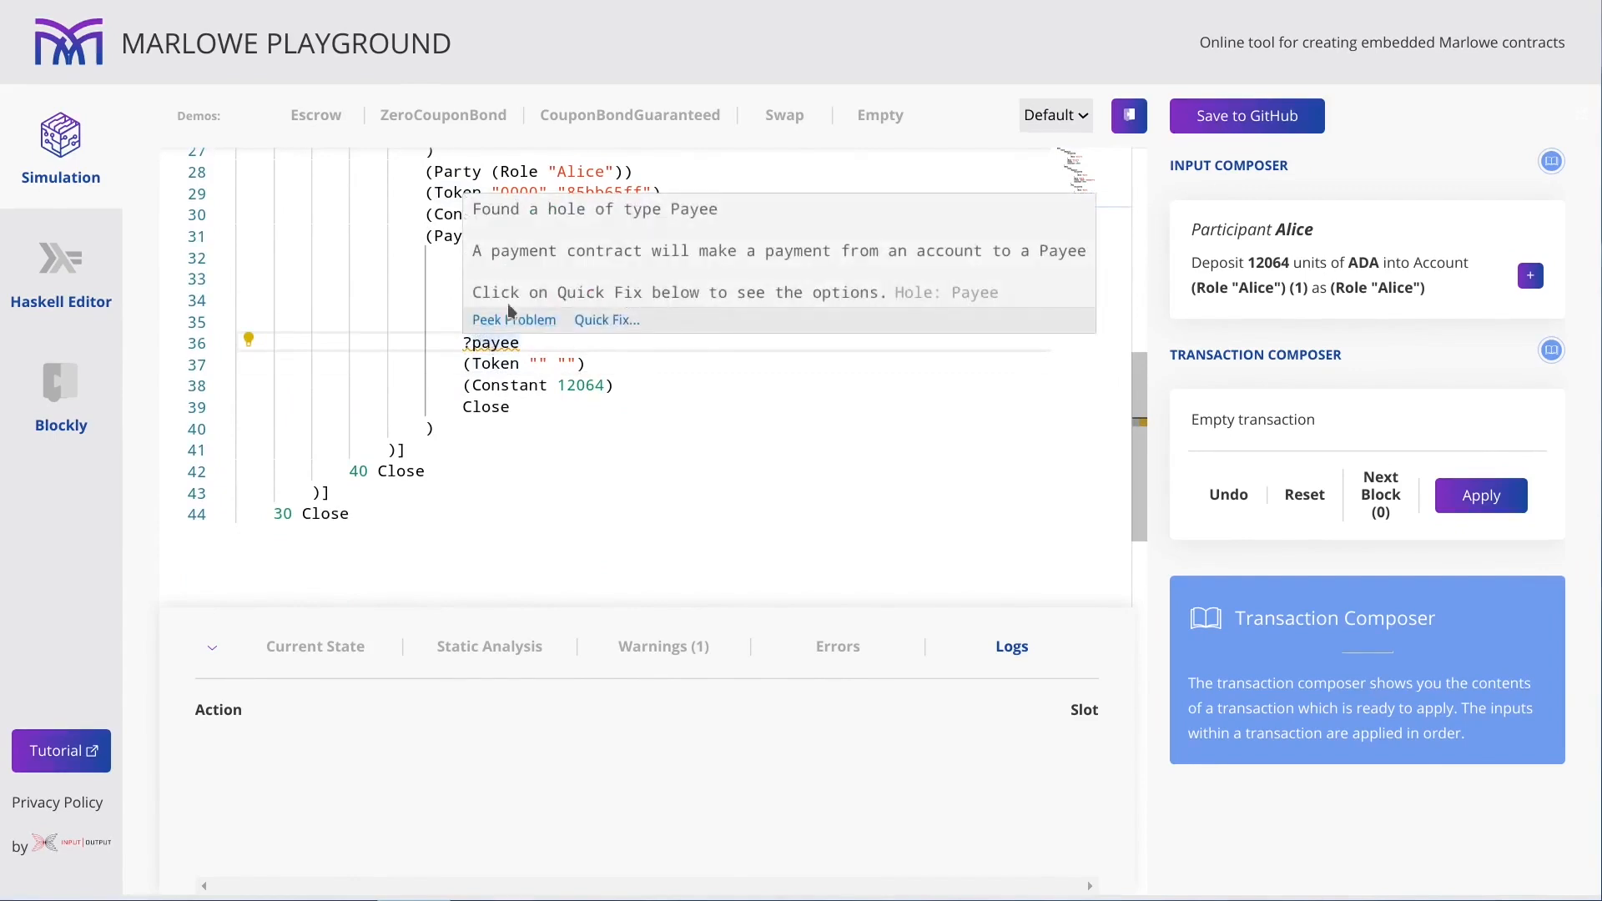
{"action": "left_click_drag", "start_coordinate": [473, 208], "coordinate": [733, 233]}
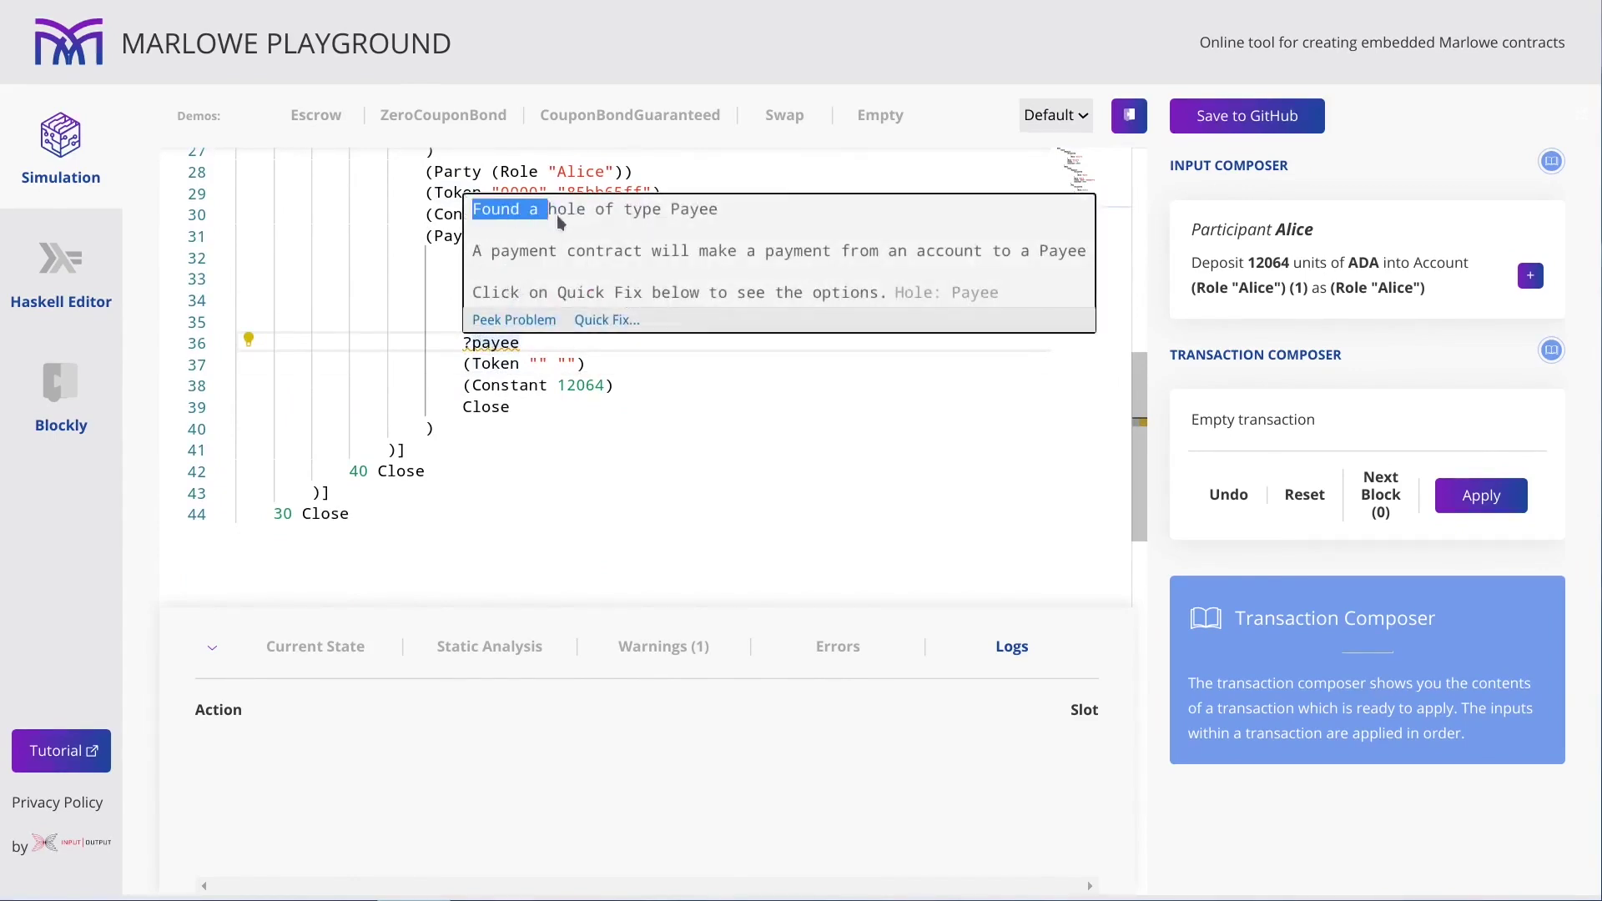
{"action": "left_click", "coordinate": [738, 241]}
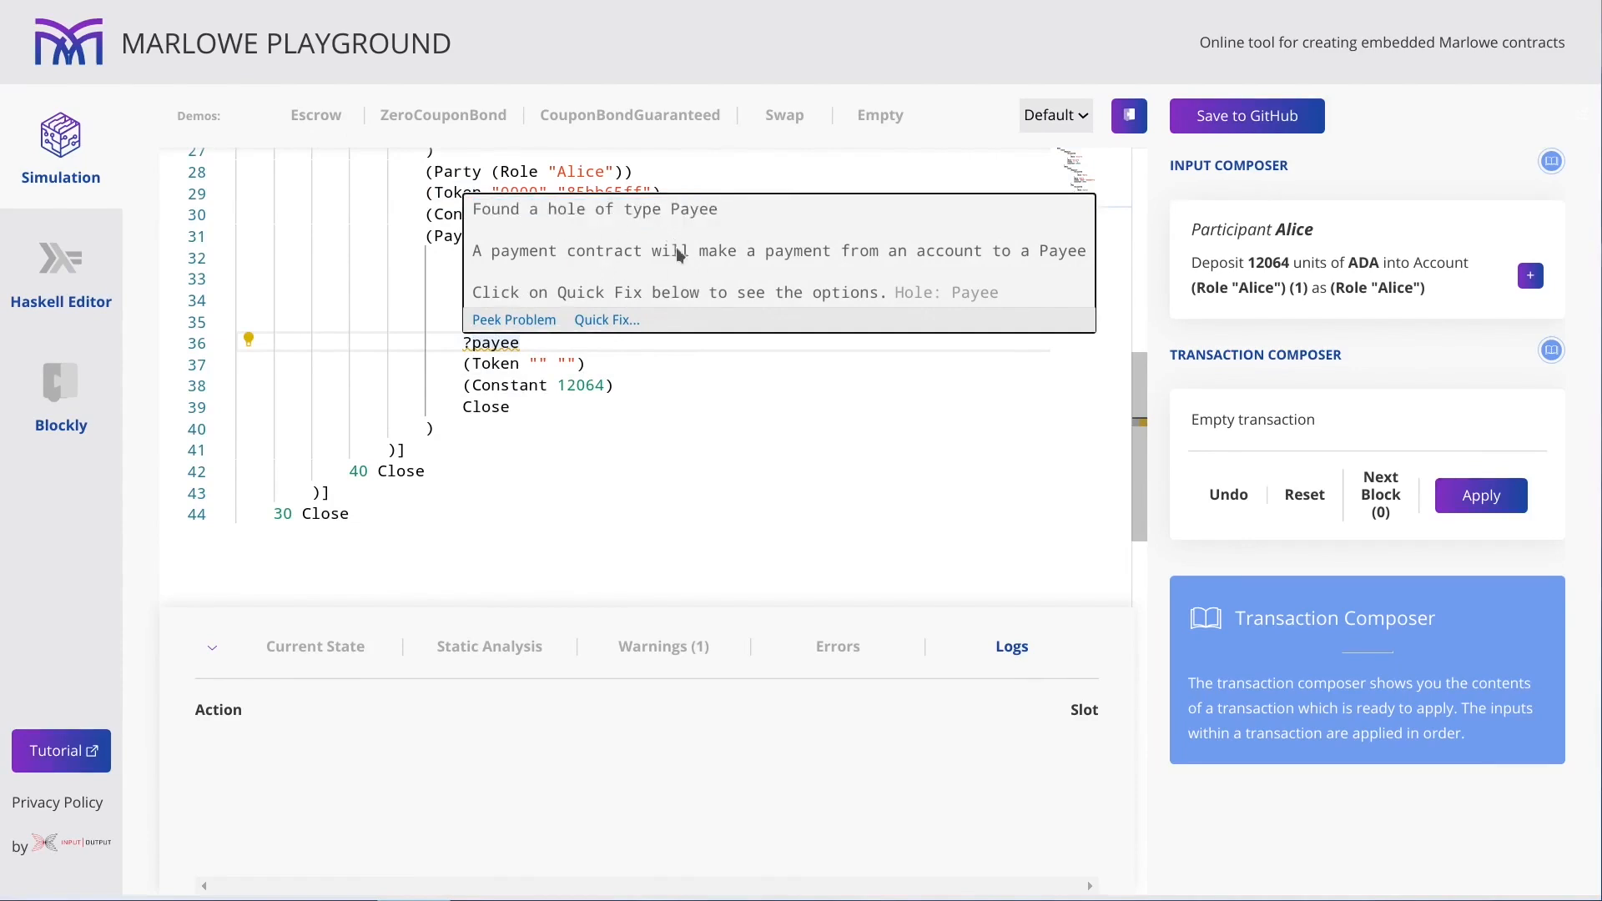
{"action": "left_click", "coordinate": [611, 323]}
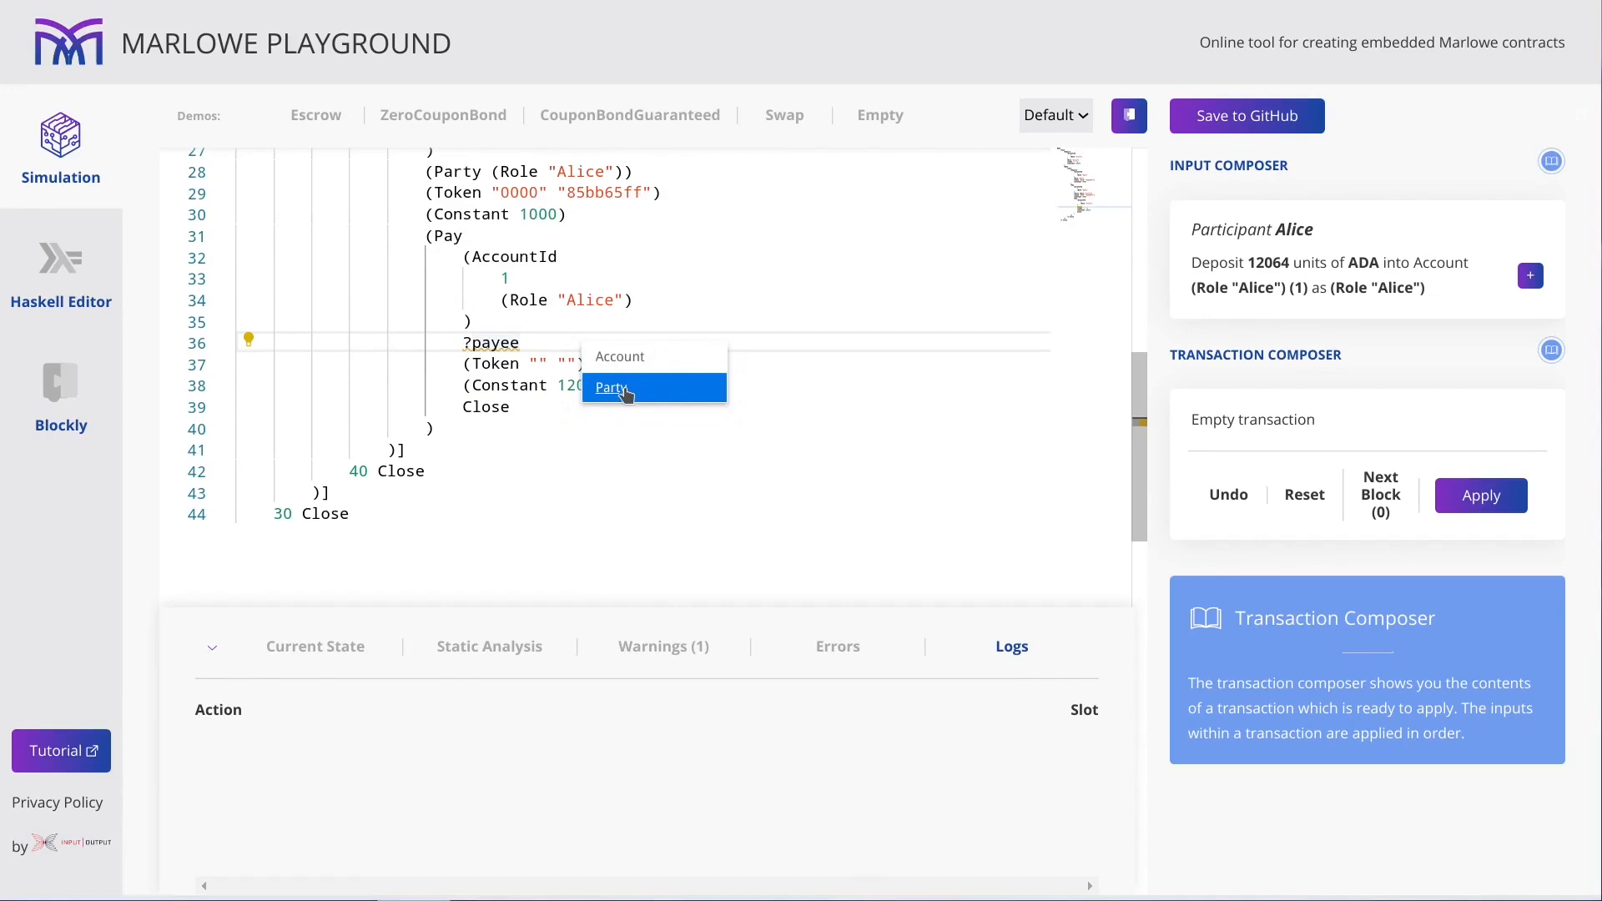
Quick-fix the payee hole into a Party, then its party hole into a Role.
{"action": "left_click", "coordinate": [624, 391]}
{"action": "left_click", "coordinate": [433, 428]}
{"action": "left_click", "coordinate": [548, 342]}
{"action": "mouse_move", "coordinate": [495, 341]}
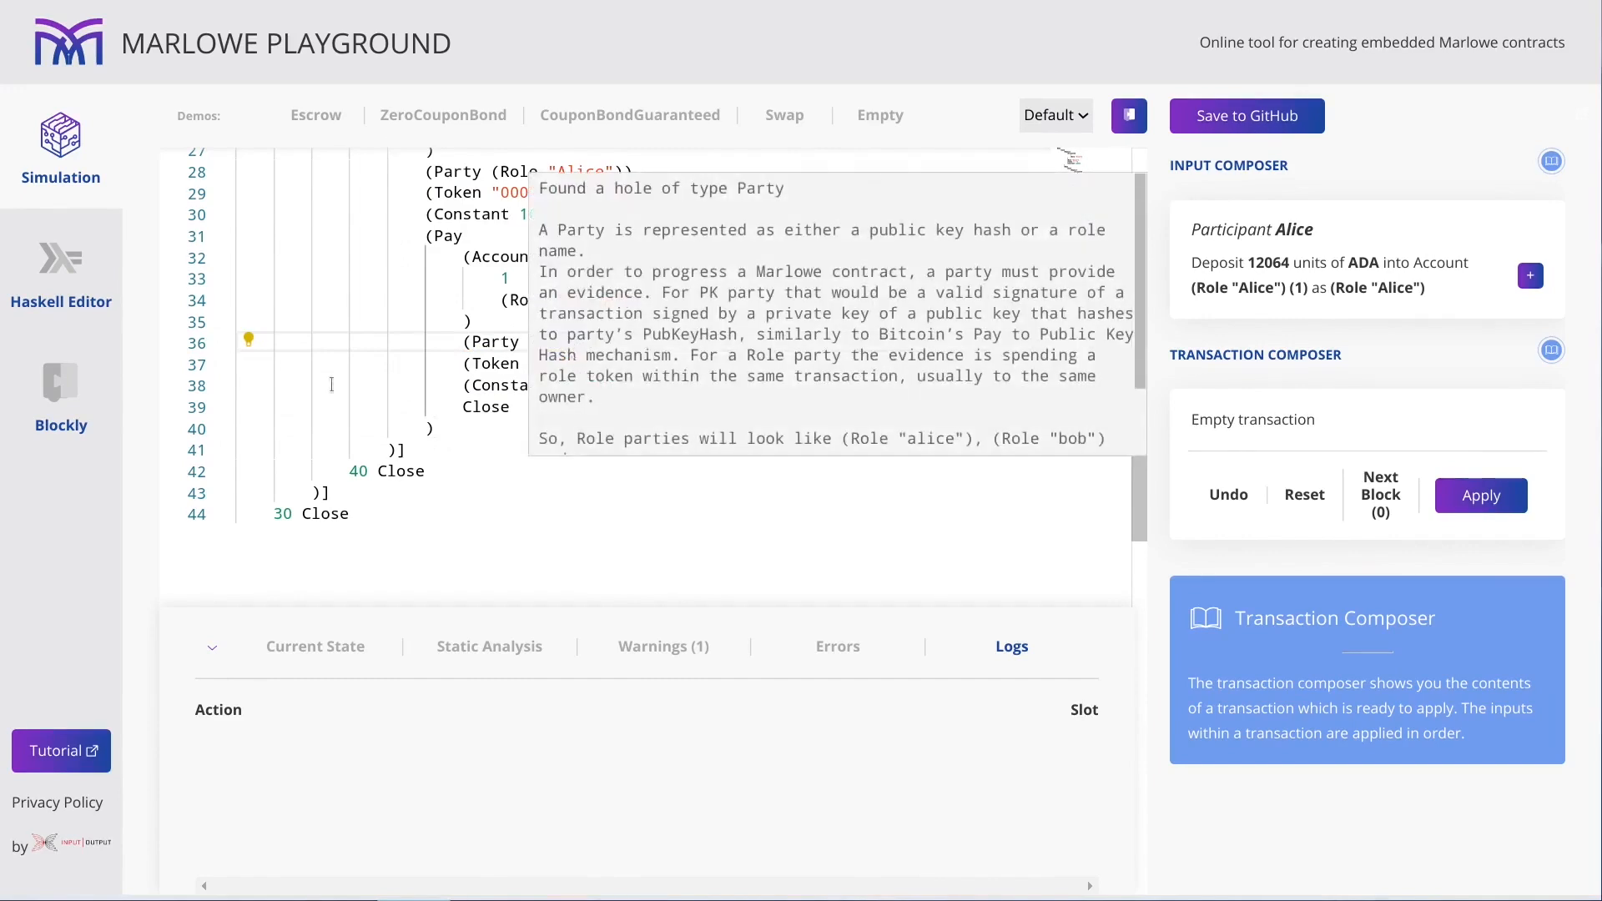
{"action": "scroll", "coordinate": [668, 387], "scroll_direction": "down", "scroll_amount": 2}
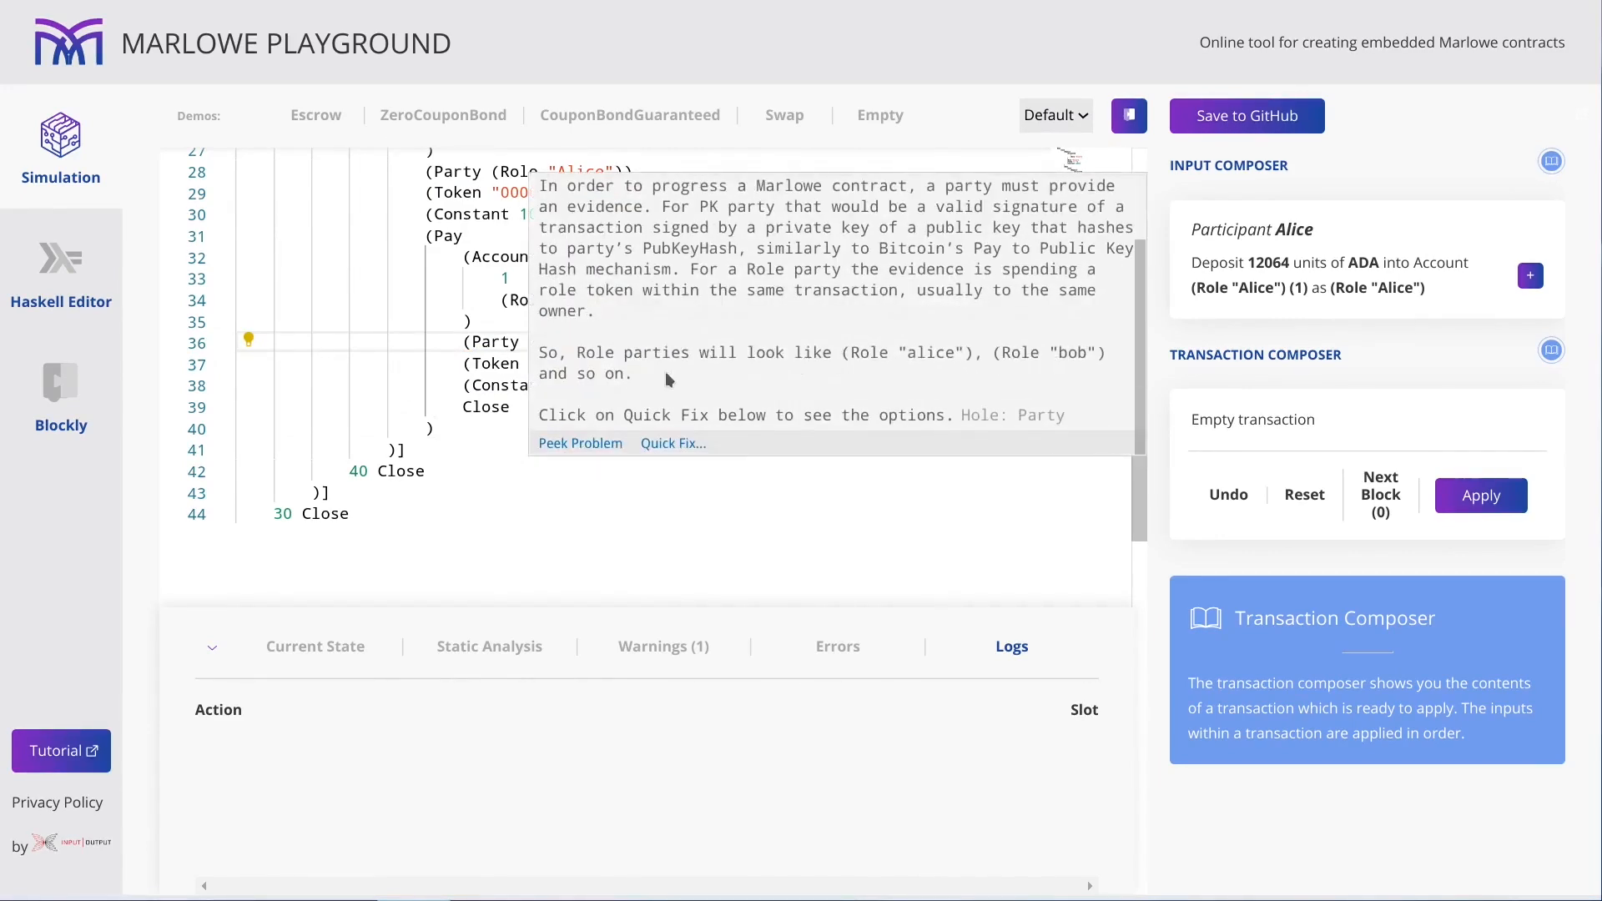
{"action": "left_click", "coordinate": [663, 447]}
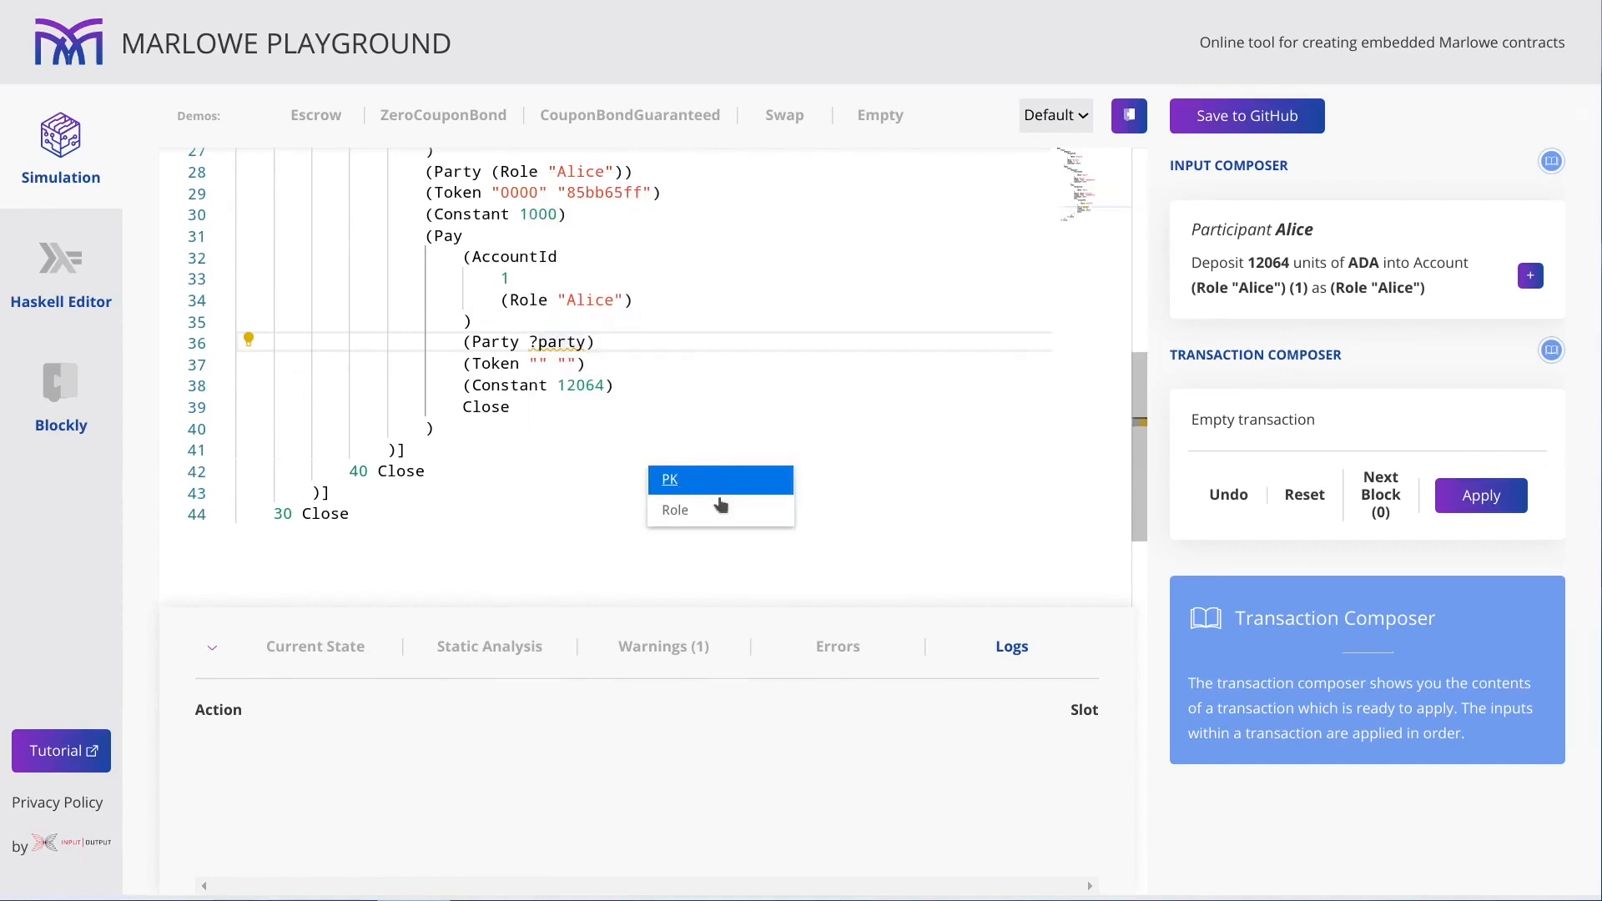
{"action": "left_click", "coordinate": [688, 512]}
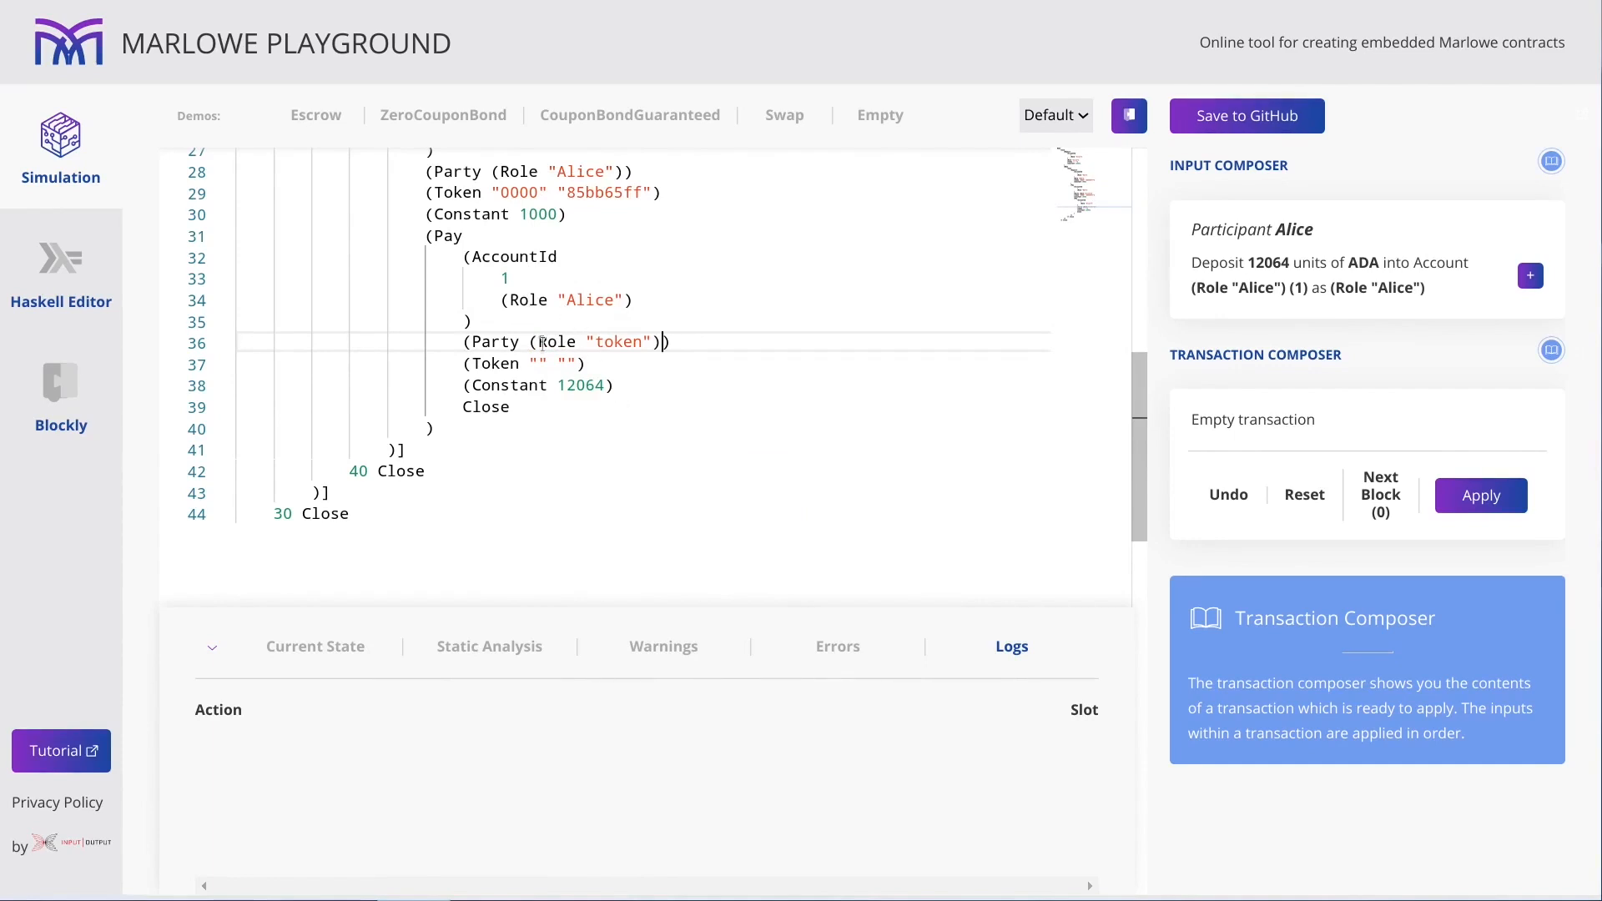
Delete the placeholder role name token on line 36 to rename it Bob.
{"action": "left_click", "coordinate": [592, 342]}
{"action": "double_click", "coordinate": [619, 342]}
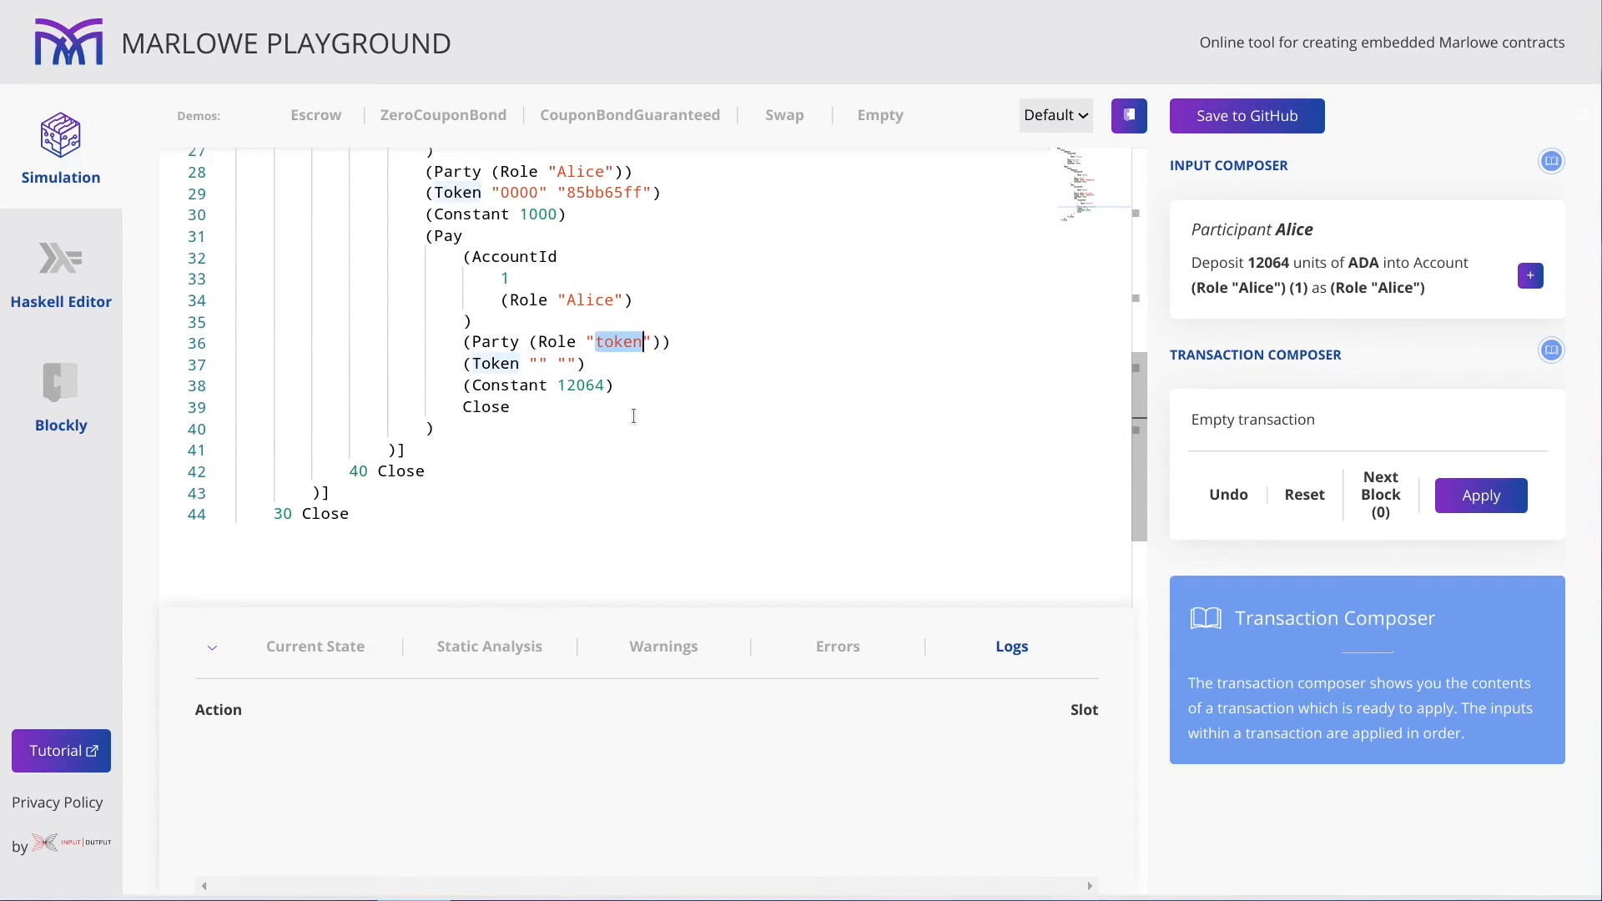
{"action": "key", "text": "BackSpace"}
{"action": "type", "text": "Bob"}
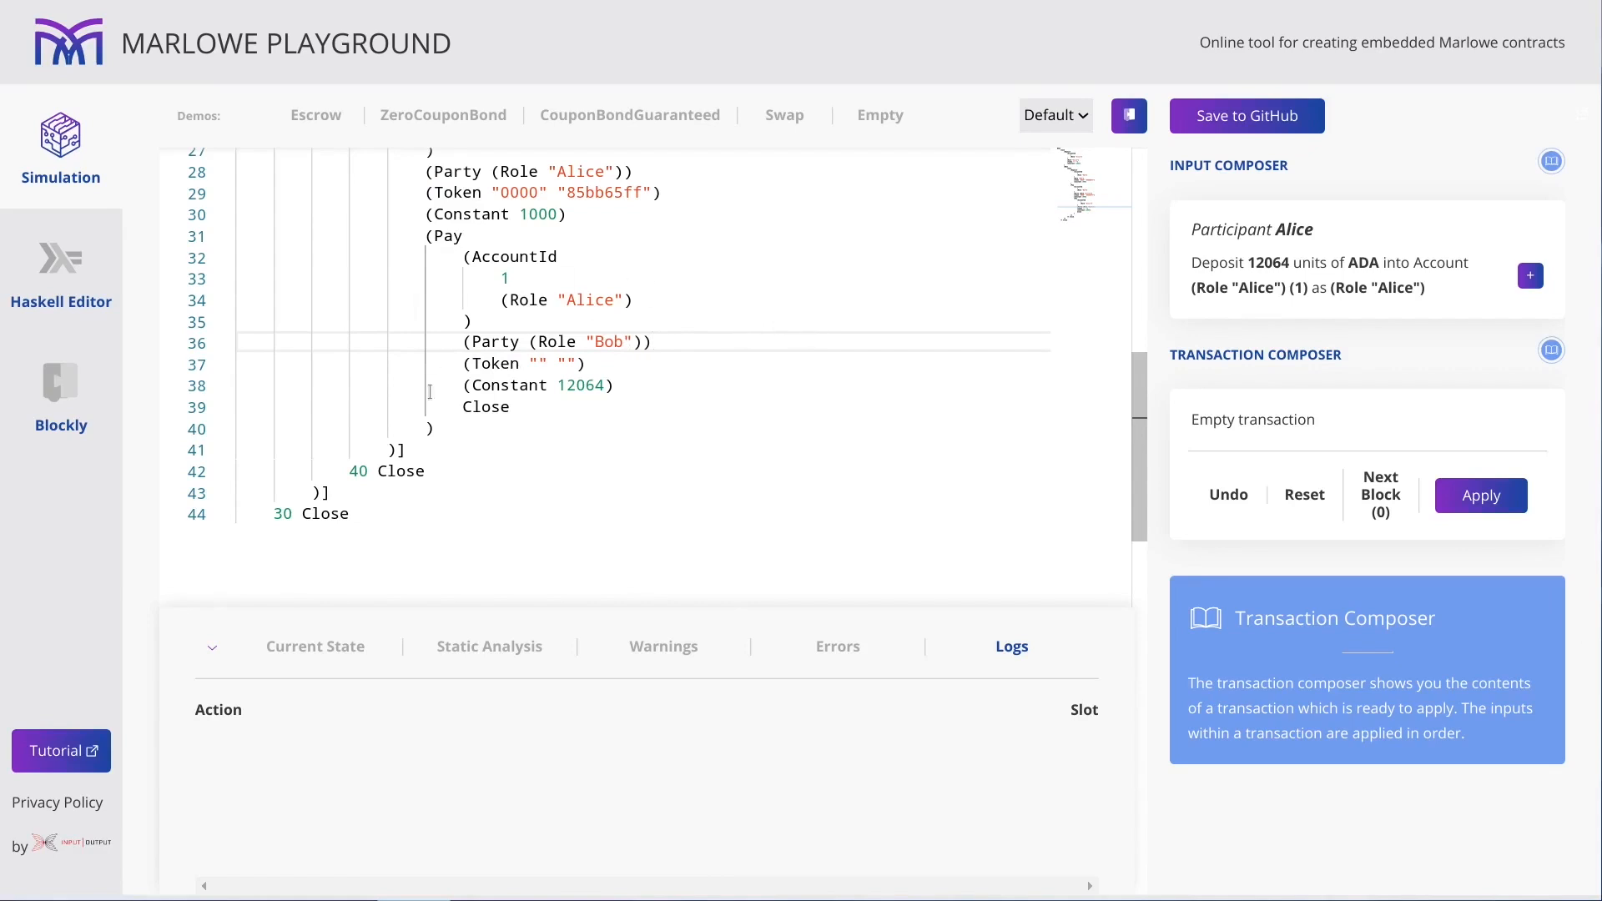
{"action": "scroll", "coordinate": [711, 369], "scroll_direction": "up", "scroll_amount": 3}
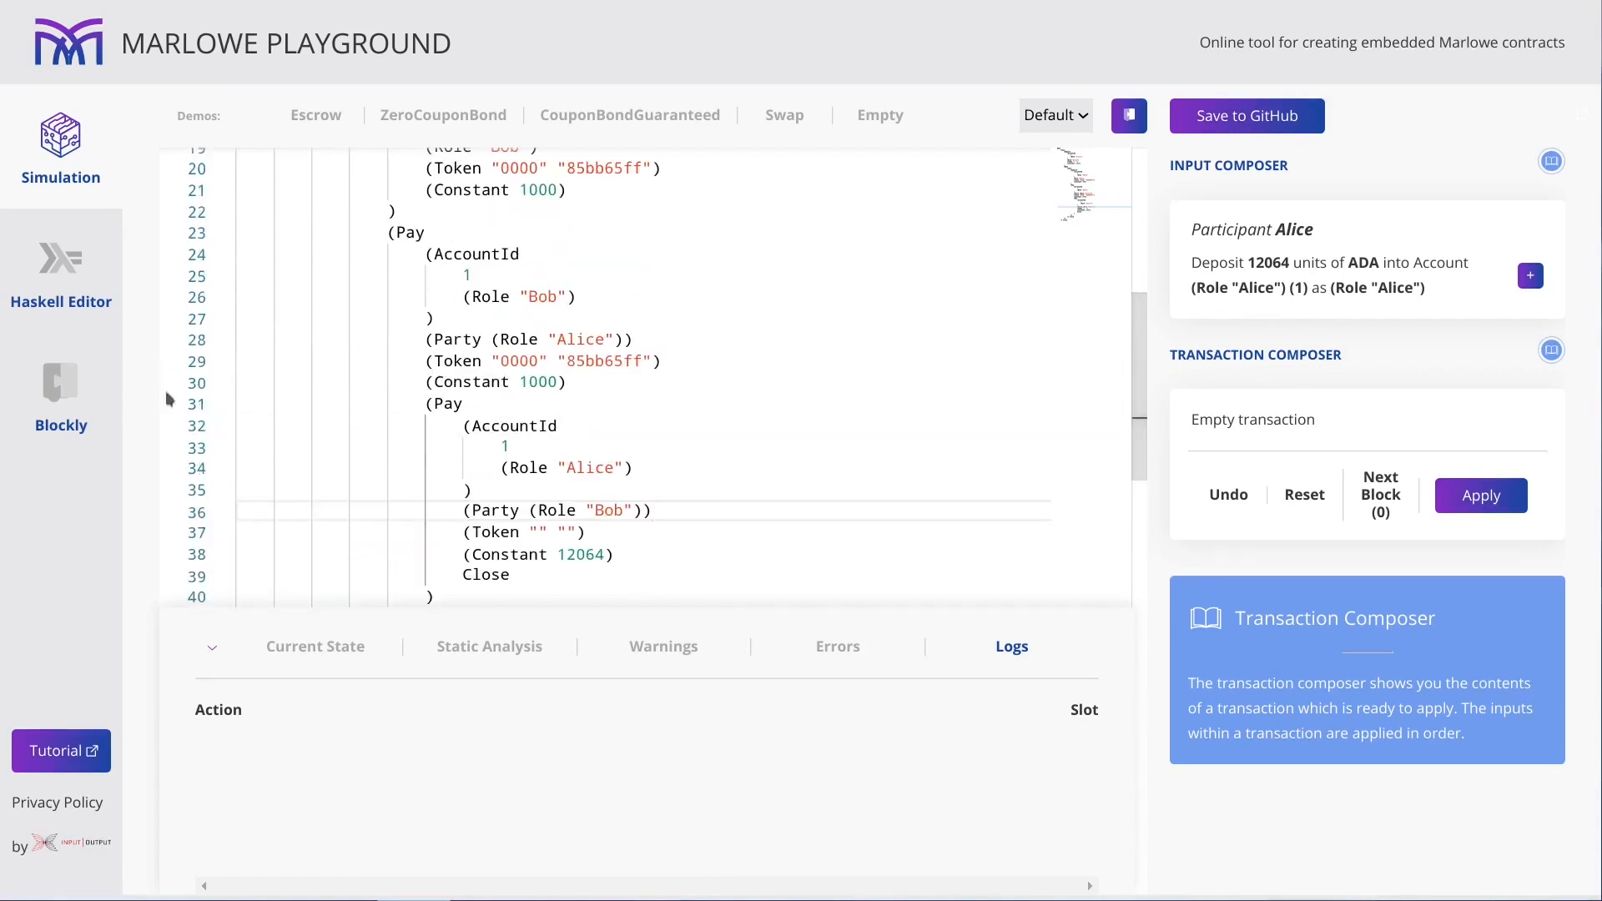
{"action": "scroll", "coordinate": [841, 376], "scroll_direction": "down", "scroll_amount": 2}
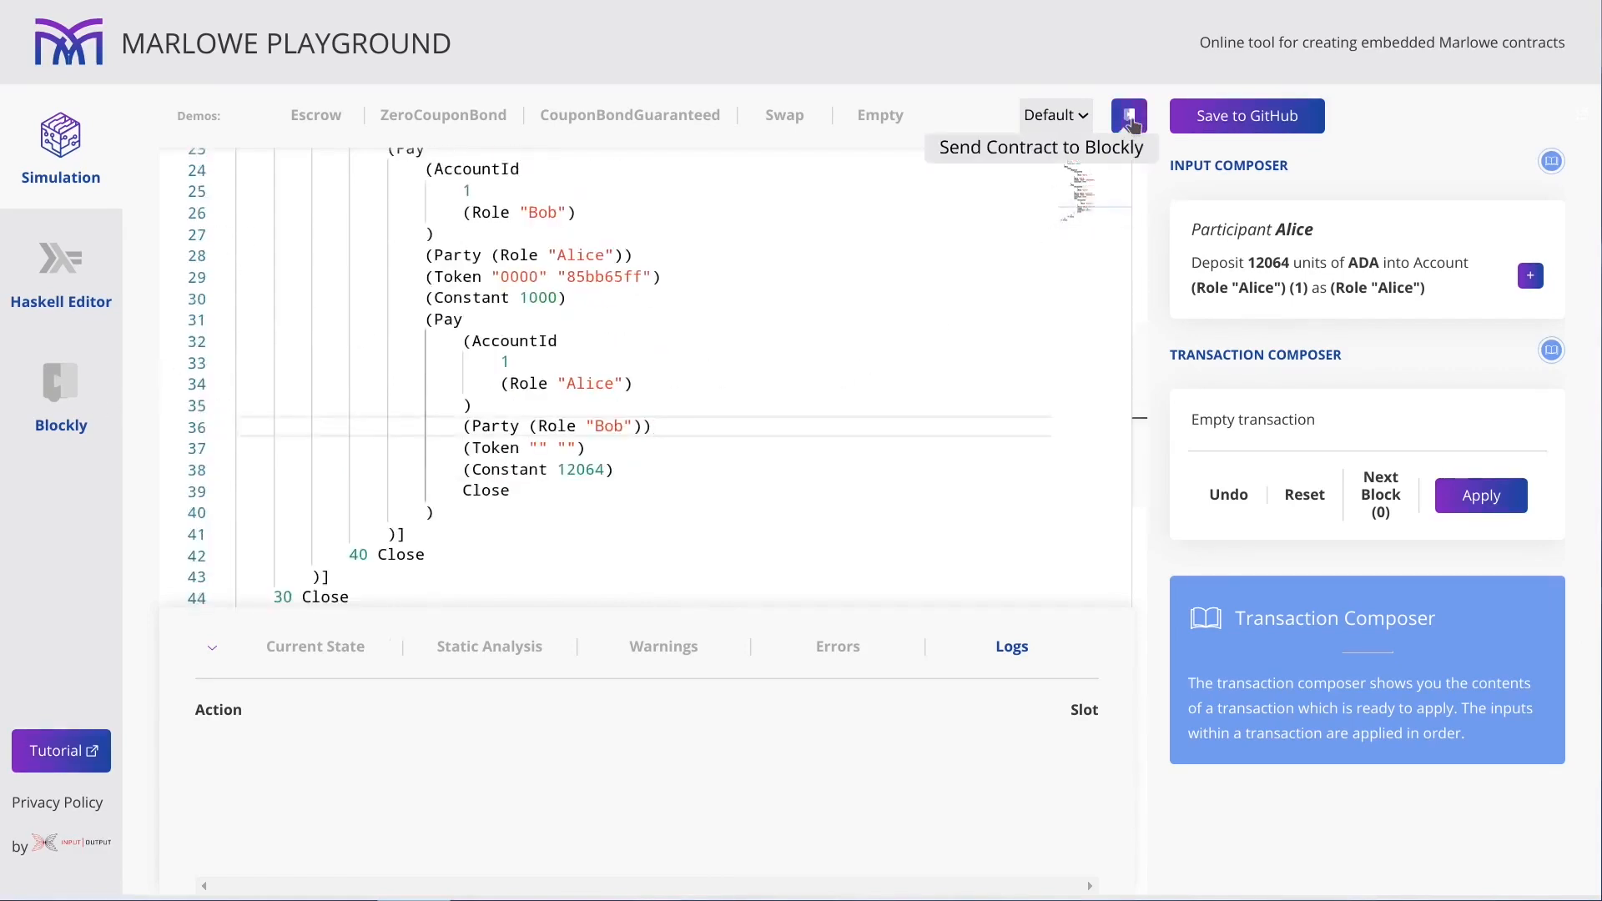
Send the contract to Blockly and drag the When chain off the CONTRACT block.
{"action": "left_click", "coordinate": [1129, 116]}
{"action": "scroll", "coordinate": [882, 387], "scroll_direction": "down", "scroll_amount": 5}
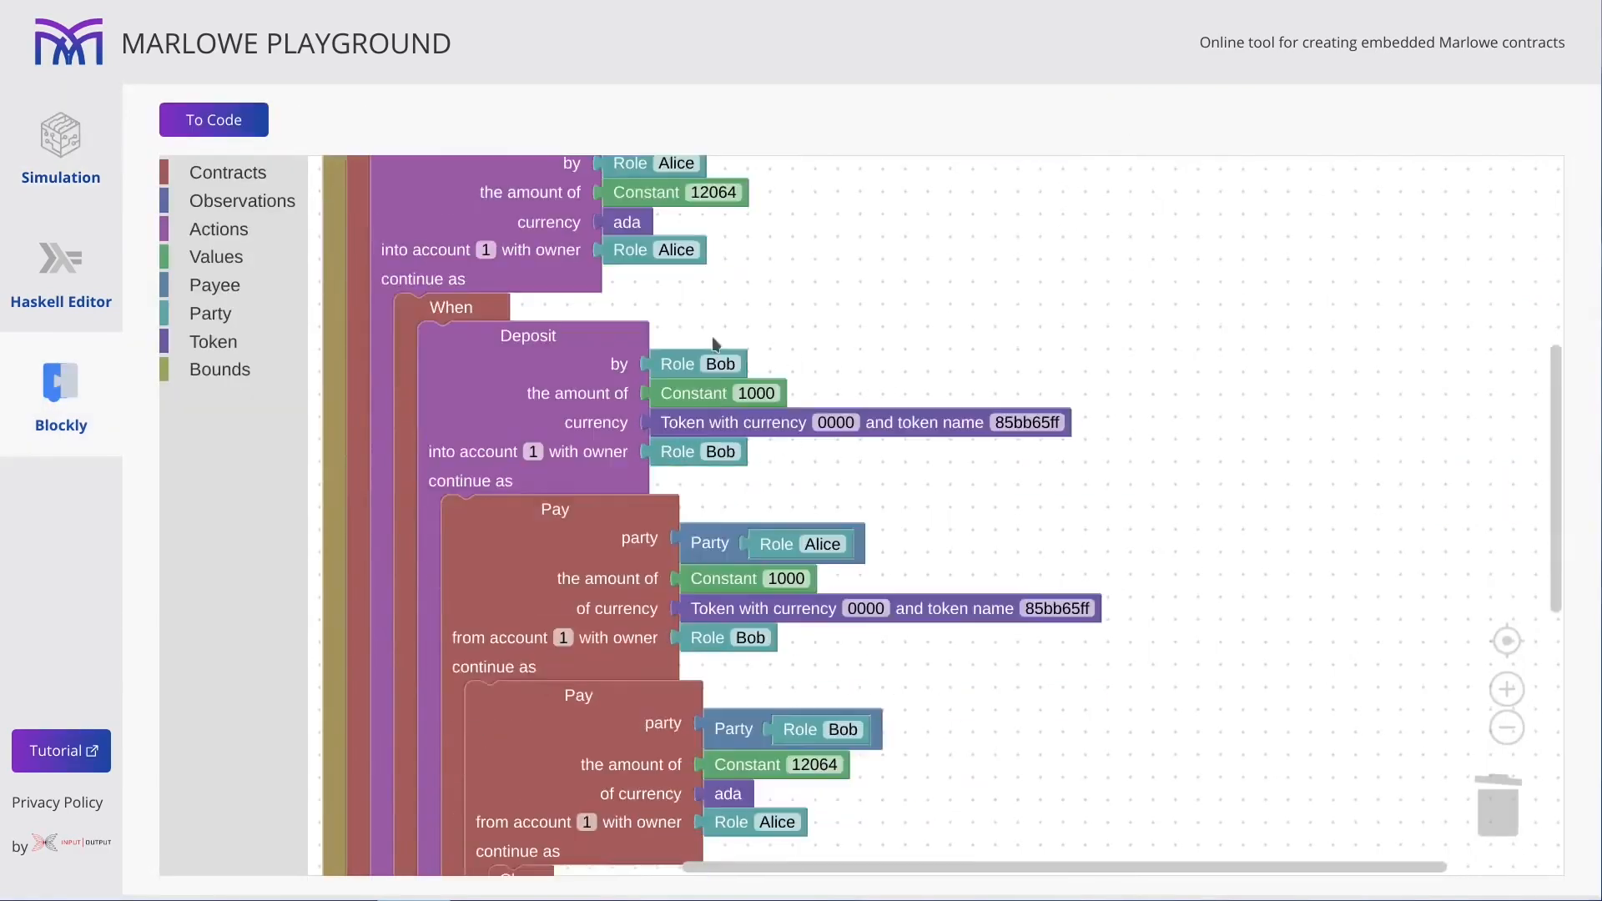
{"action": "scroll", "coordinate": [917, 328], "scroll_direction": "down", "scroll_amount": 2}
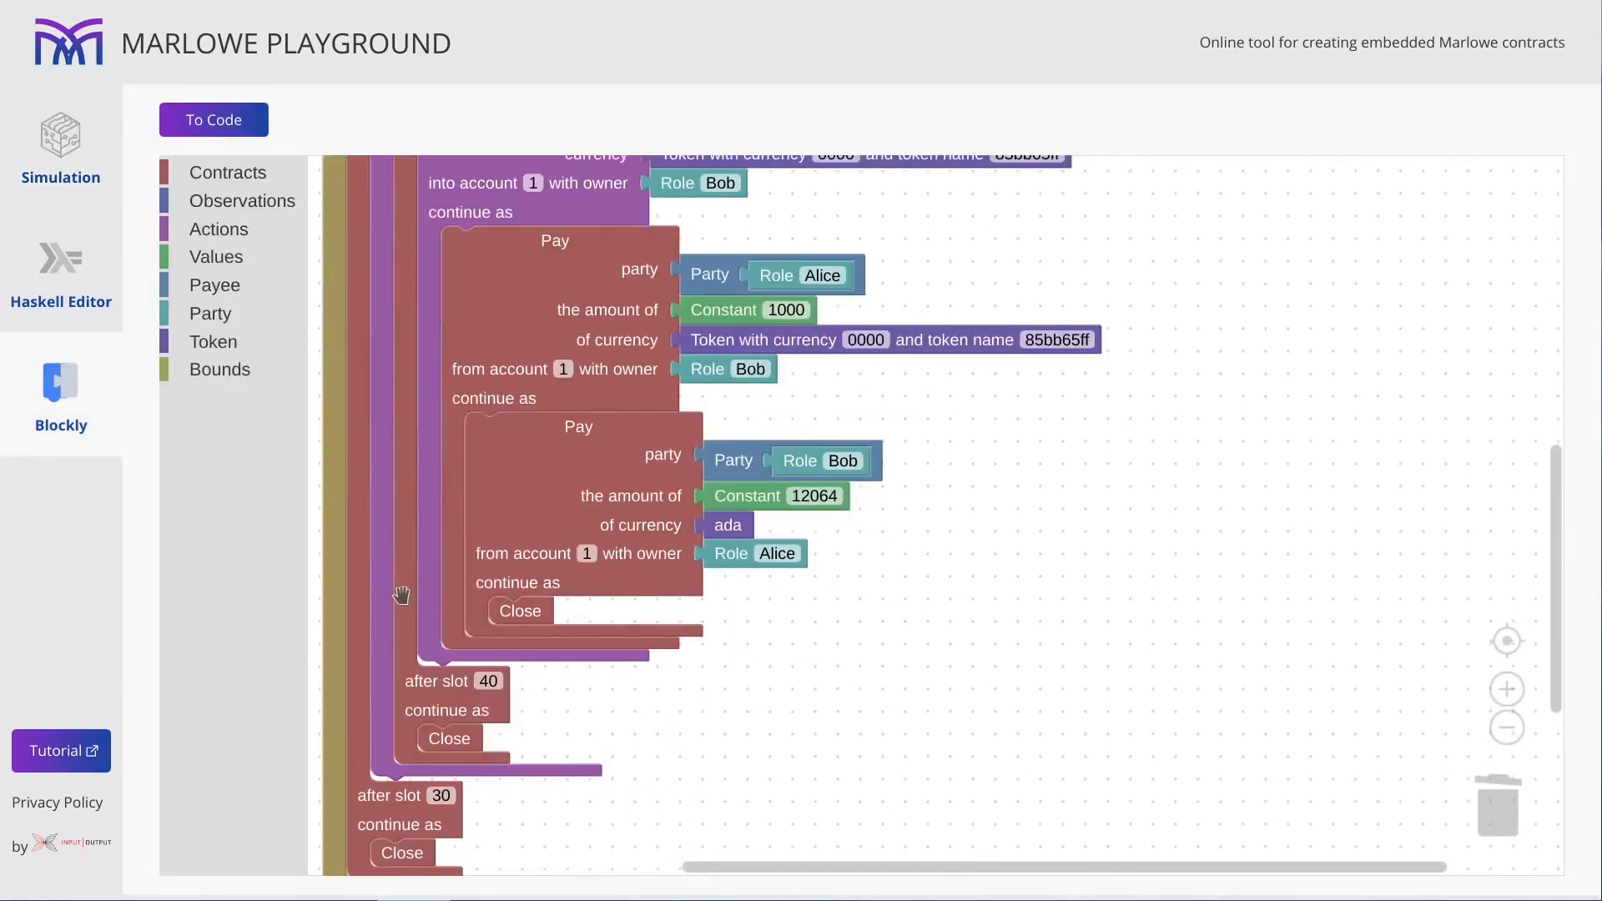
{"action": "scroll", "coordinate": [876, 682], "scroll_direction": "up", "scroll_amount": 2}
{"action": "scroll", "coordinate": [1026, 526], "scroll_direction": "up", "scroll_amount": 2}
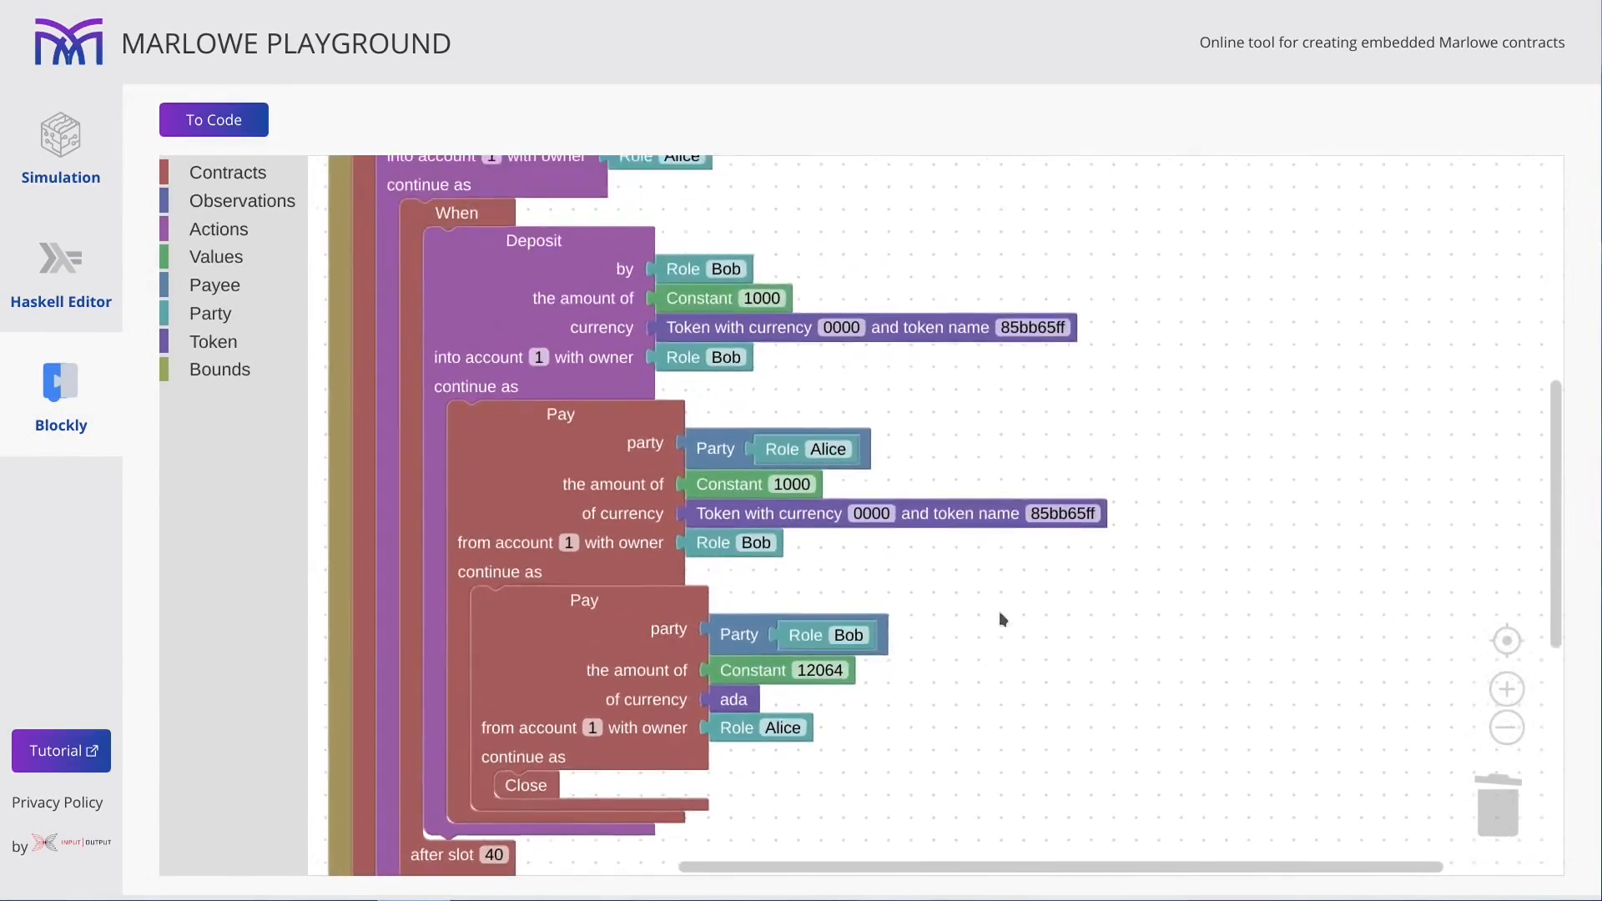
{"action": "left_click_drag", "start_coordinate": [992, 437], "coordinate": [1016, 459]}
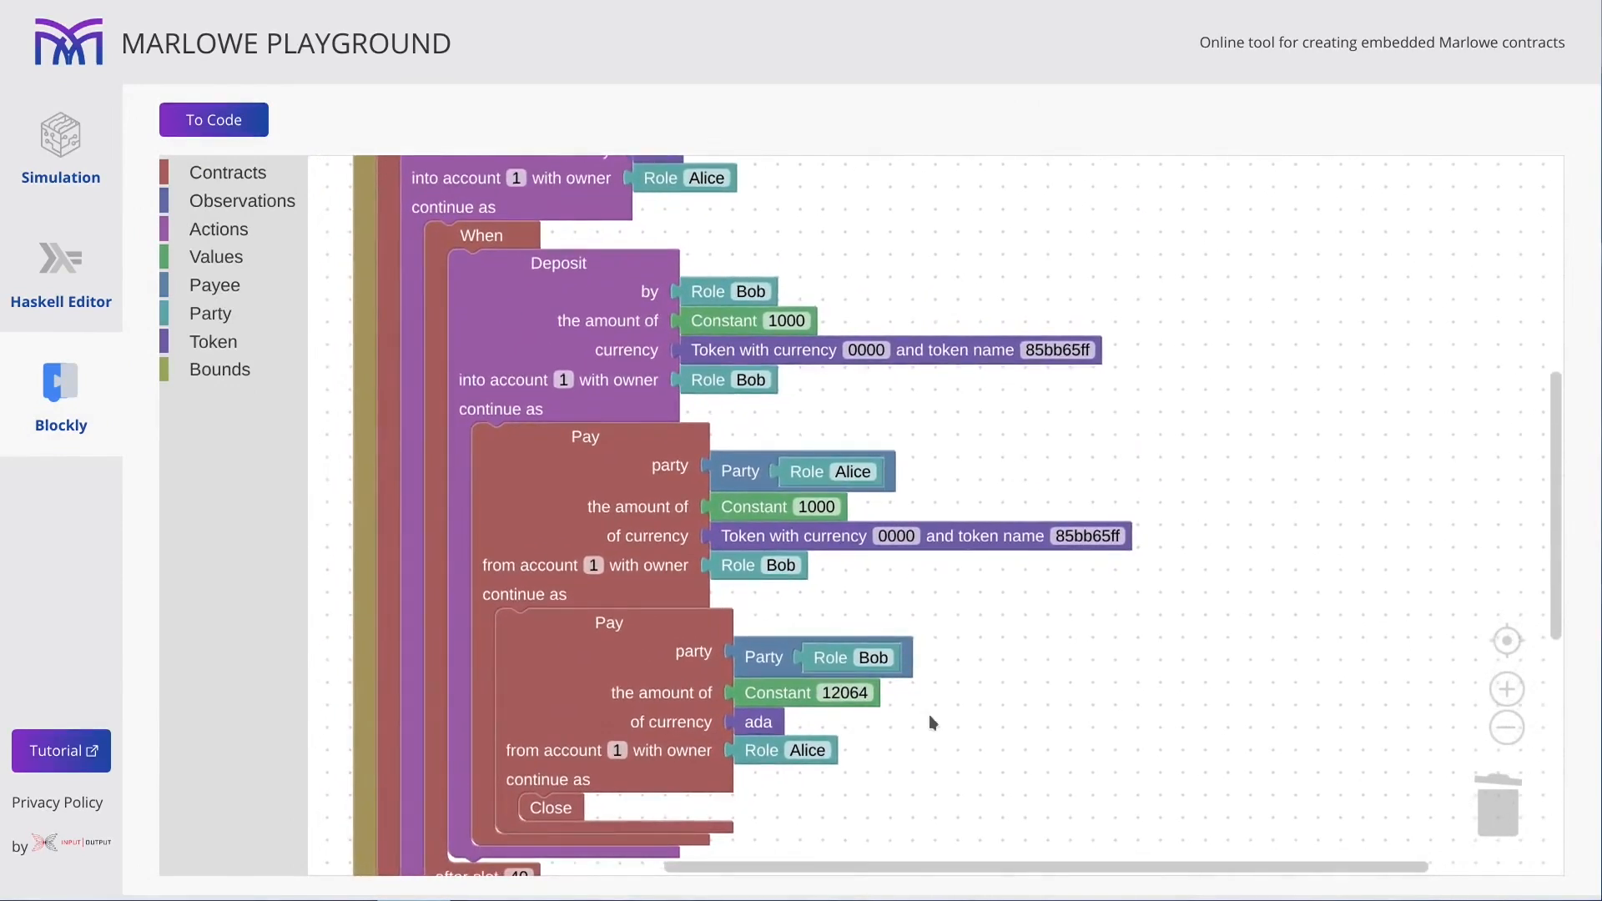
{"action": "scroll", "coordinate": [987, 614], "scroll_direction": "up", "scroll_amount": 2}
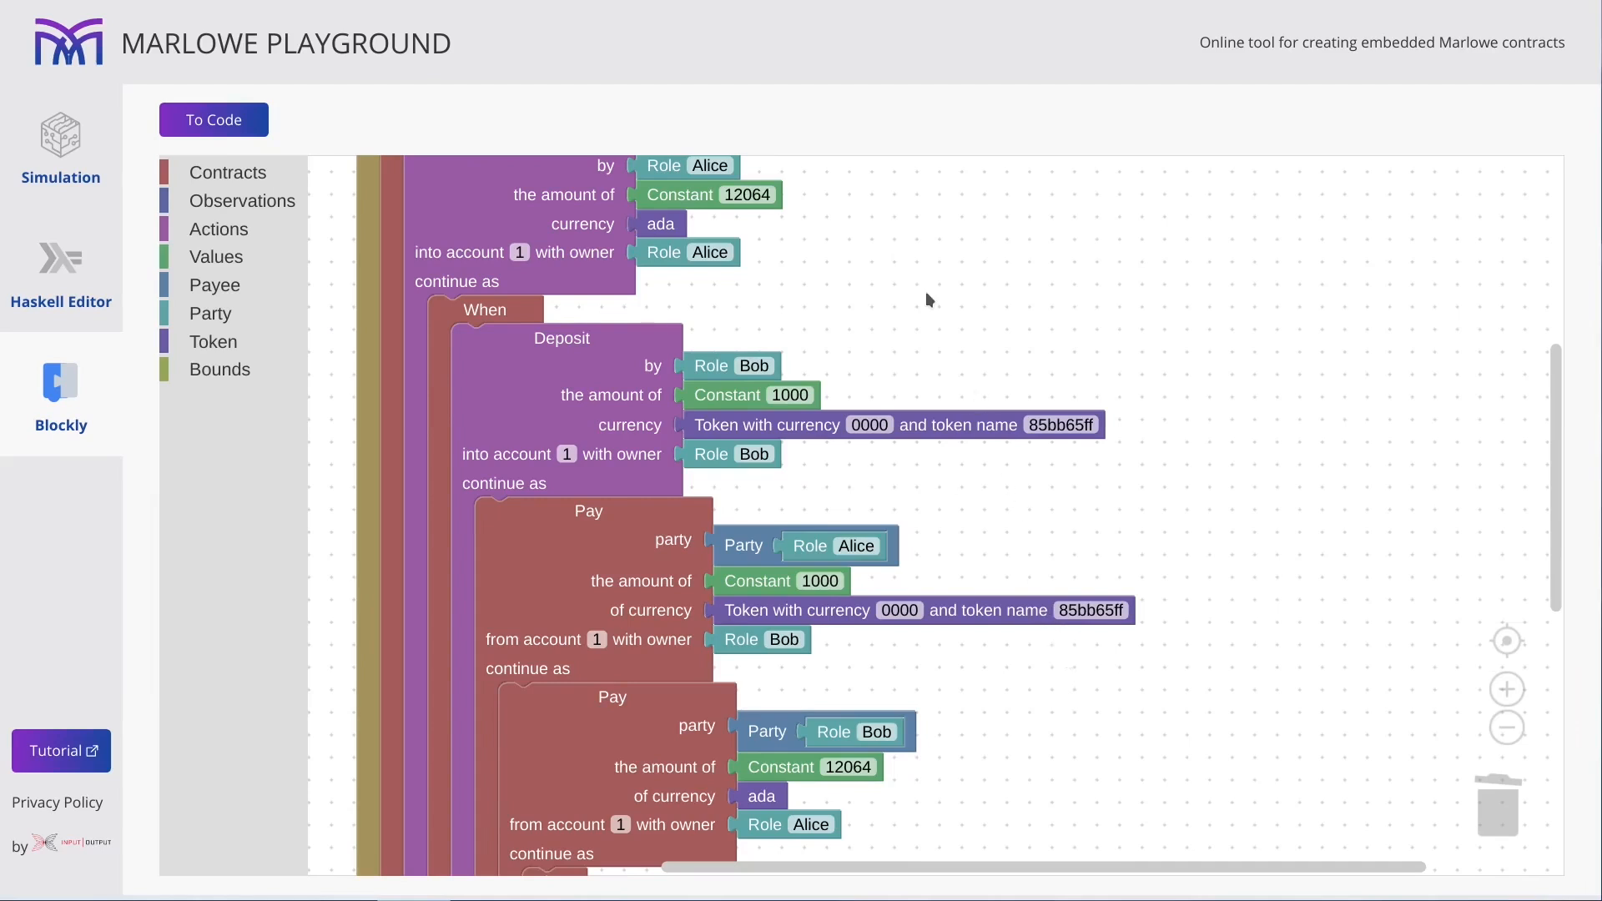
{"action": "scroll", "coordinate": [928, 365], "scroll_direction": "up", "scroll_amount": 2}
{"action": "scroll", "coordinate": [928, 366], "scroll_direction": "up", "scroll_amount": 3}
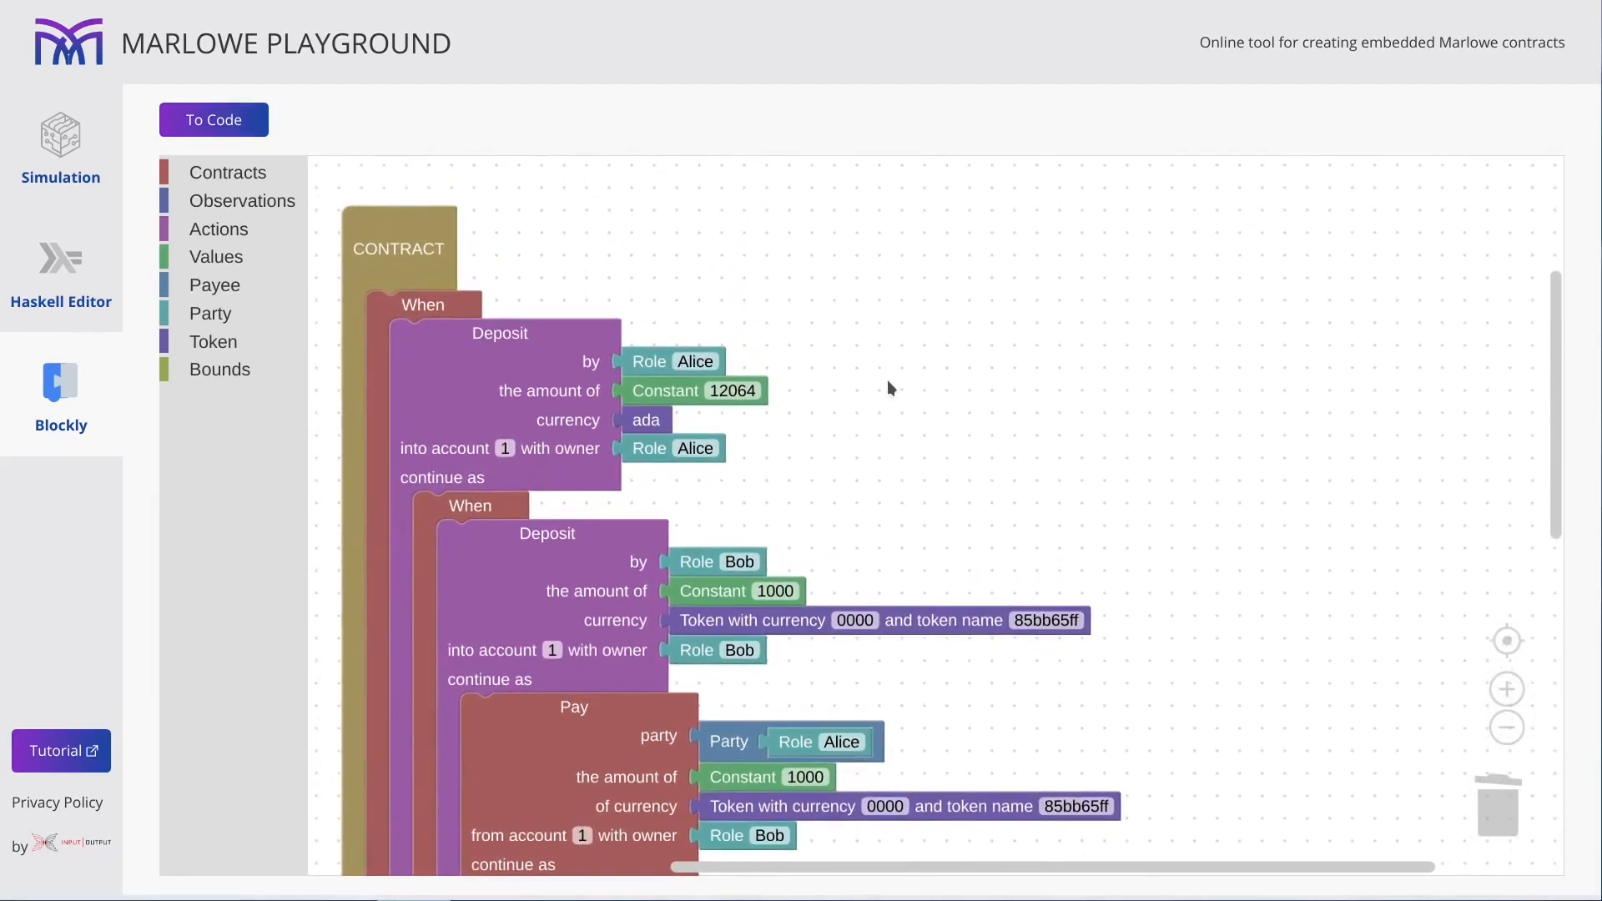
{"action": "scroll", "coordinate": [925, 439], "scroll_direction": "down", "scroll_amount": 3}
{"action": "scroll", "coordinate": [964, 324], "scroll_direction": "up", "scroll_amount": 1}
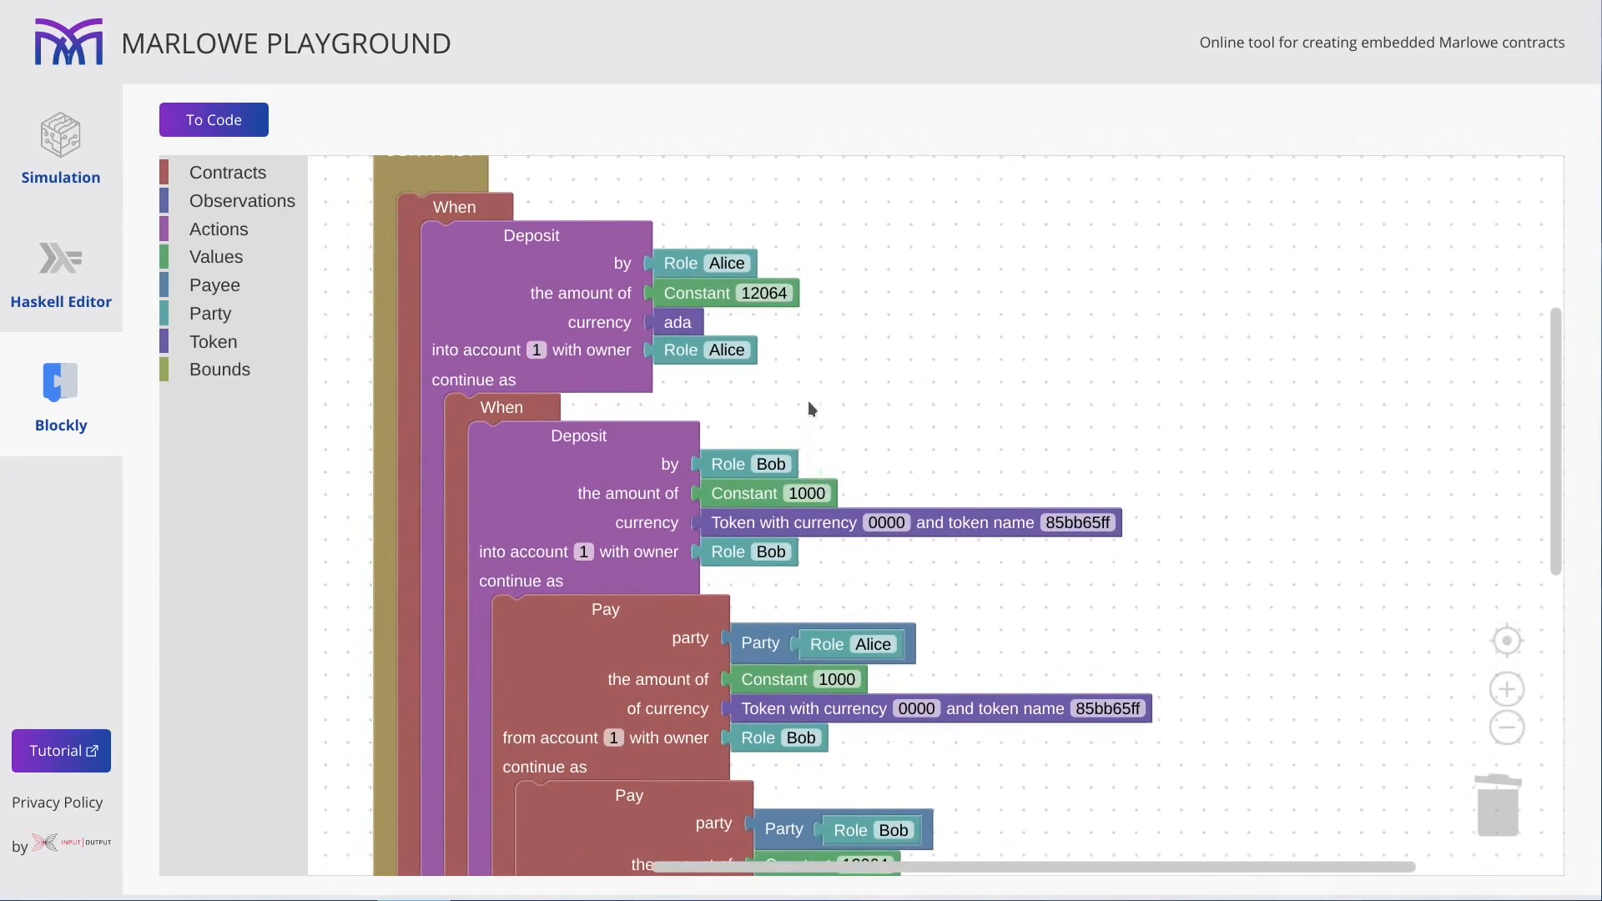
{"action": "mouse_move", "coordinate": [853, 379]}
{"action": "left_mouse_down"}
{"action": "mouse_move", "coordinate": [857, 459]}
{"action": "mouse_move", "coordinate": [848, 443]}
{"action": "left_mouse_up"}
{"action": "mouse_move", "coordinate": [441, 272]}
{"action": "left_mouse_down"}
{"action": "mouse_move", "coordinate": [1067, 163]}
{"action": "mouse_move", "coordinate": [1115, 185]}
{"action": "left_mouse_up"}
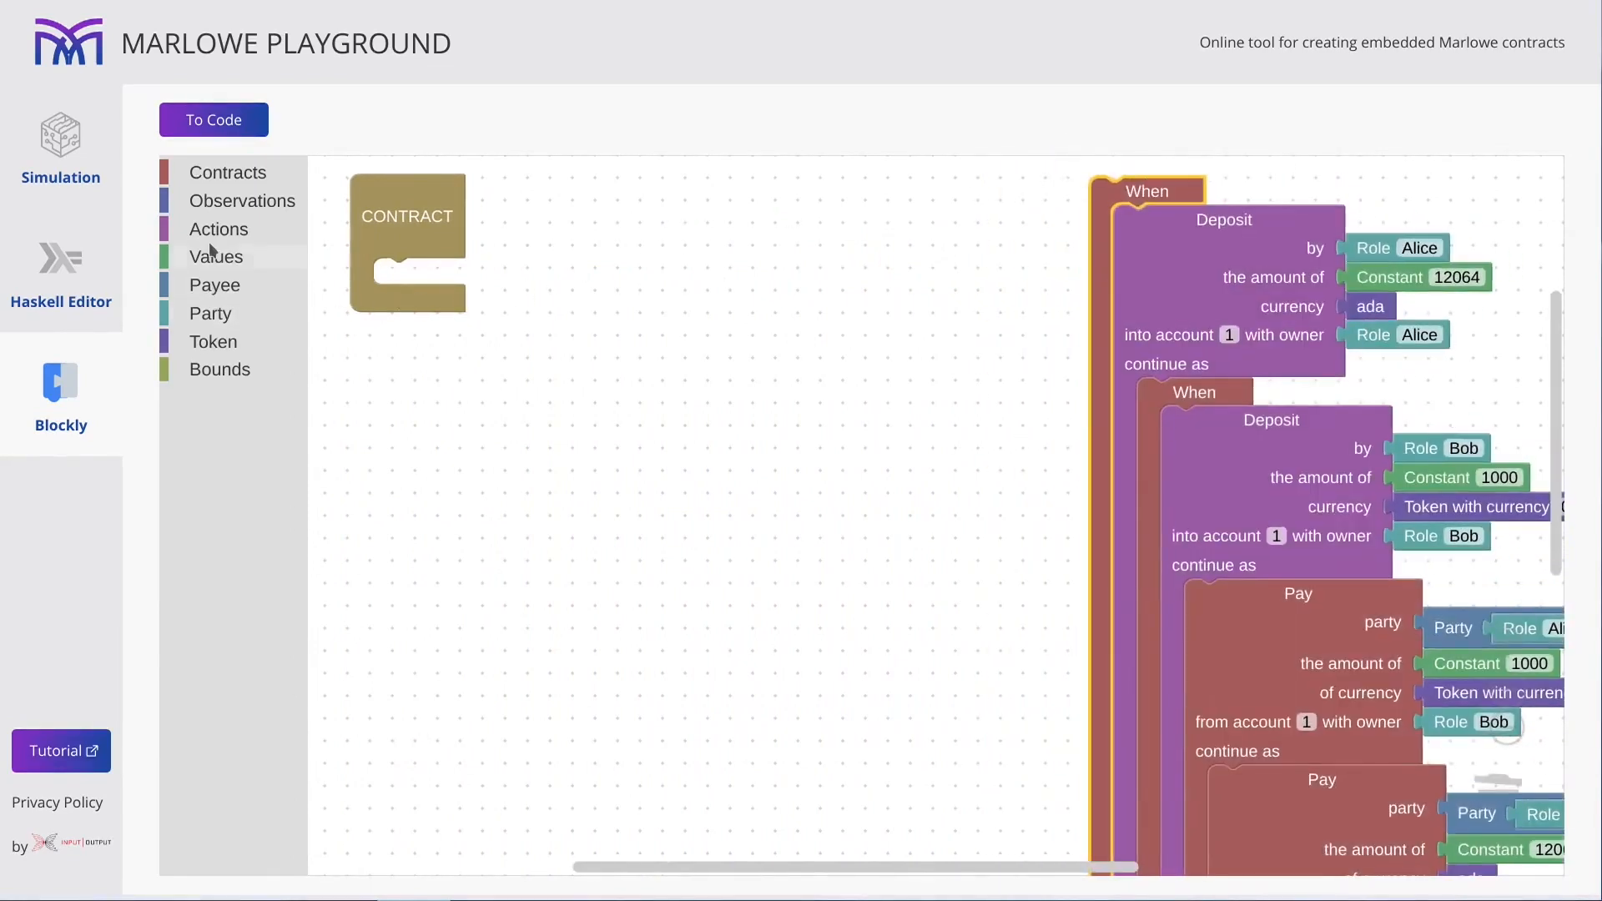
Give CONTRACT a When with a Choice action named aliceChoice owned by Role Alice.
{"action": "left_click", "coordinate": [228, 173]}
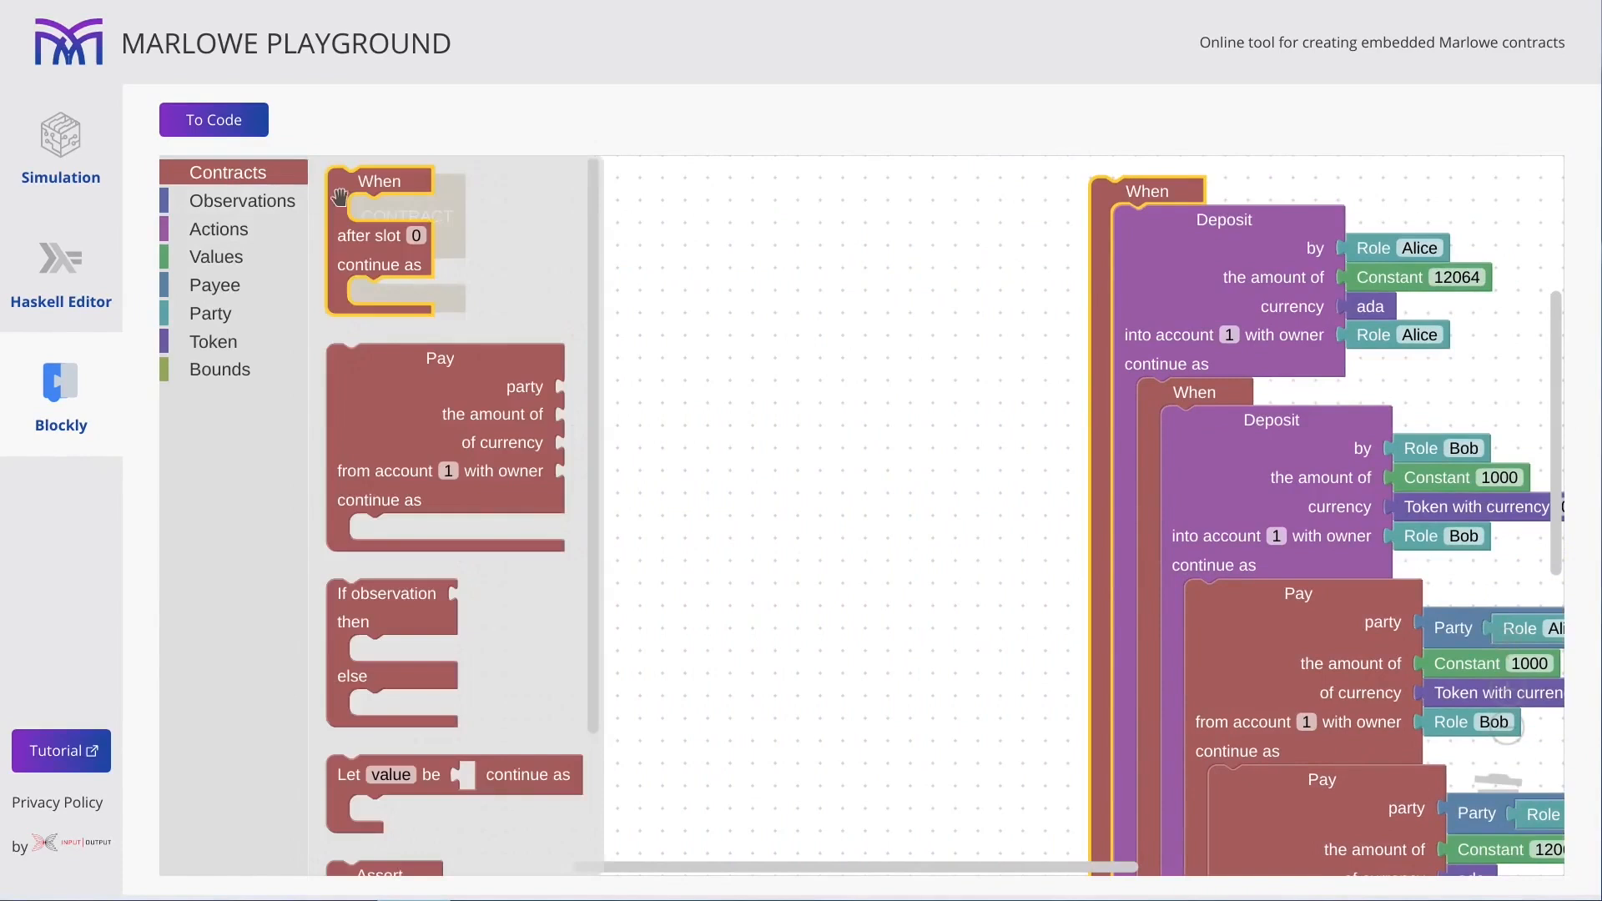
{"action": "left_click_drag", "start_coordinate": [363, 185], "coordinate": [390, 250]}
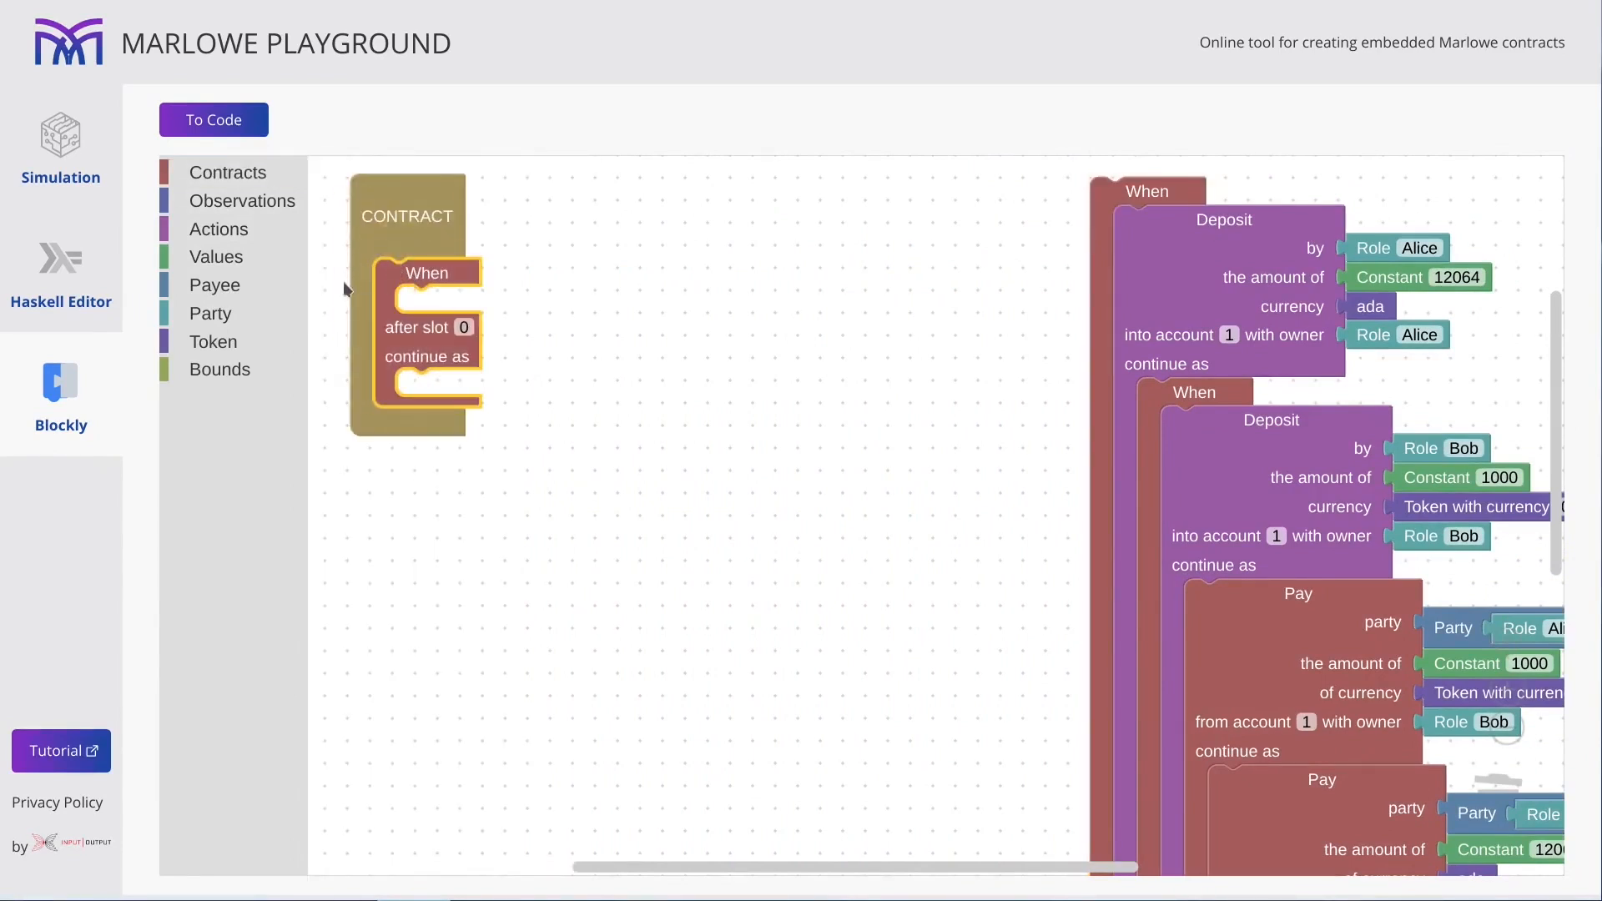
{"action": "left_click", "coordinate": [218, 228]}
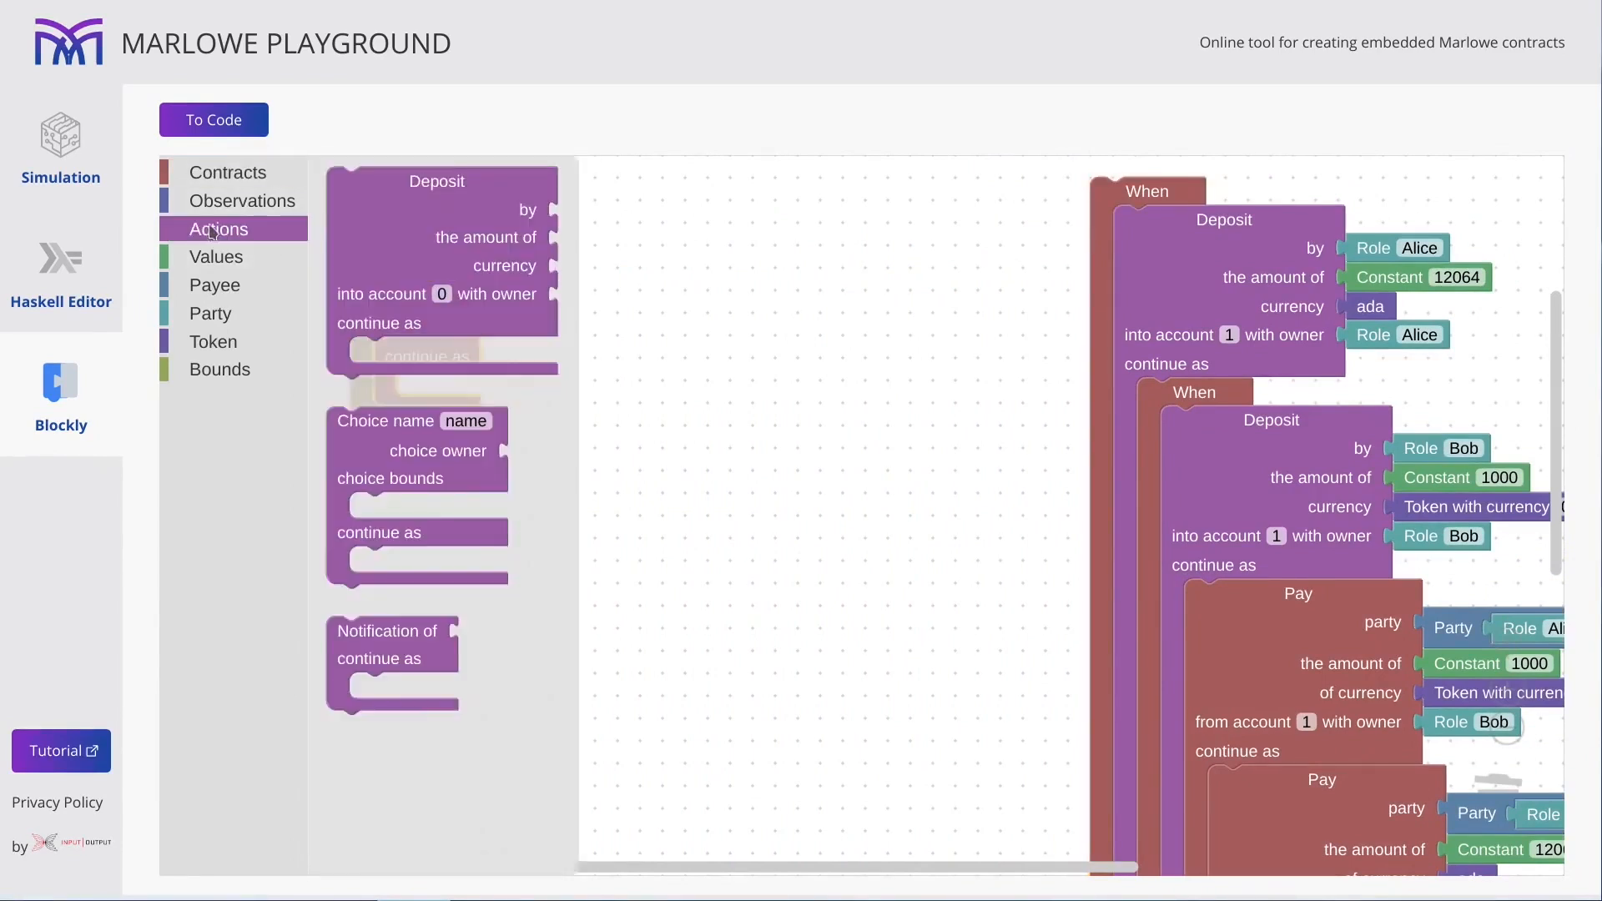
{"action": "left_click_drag", "start_coordinate": [399, 432], "coordinate": [480, 363]}
{"action": "left_click", "coordinate": [538, 300]}
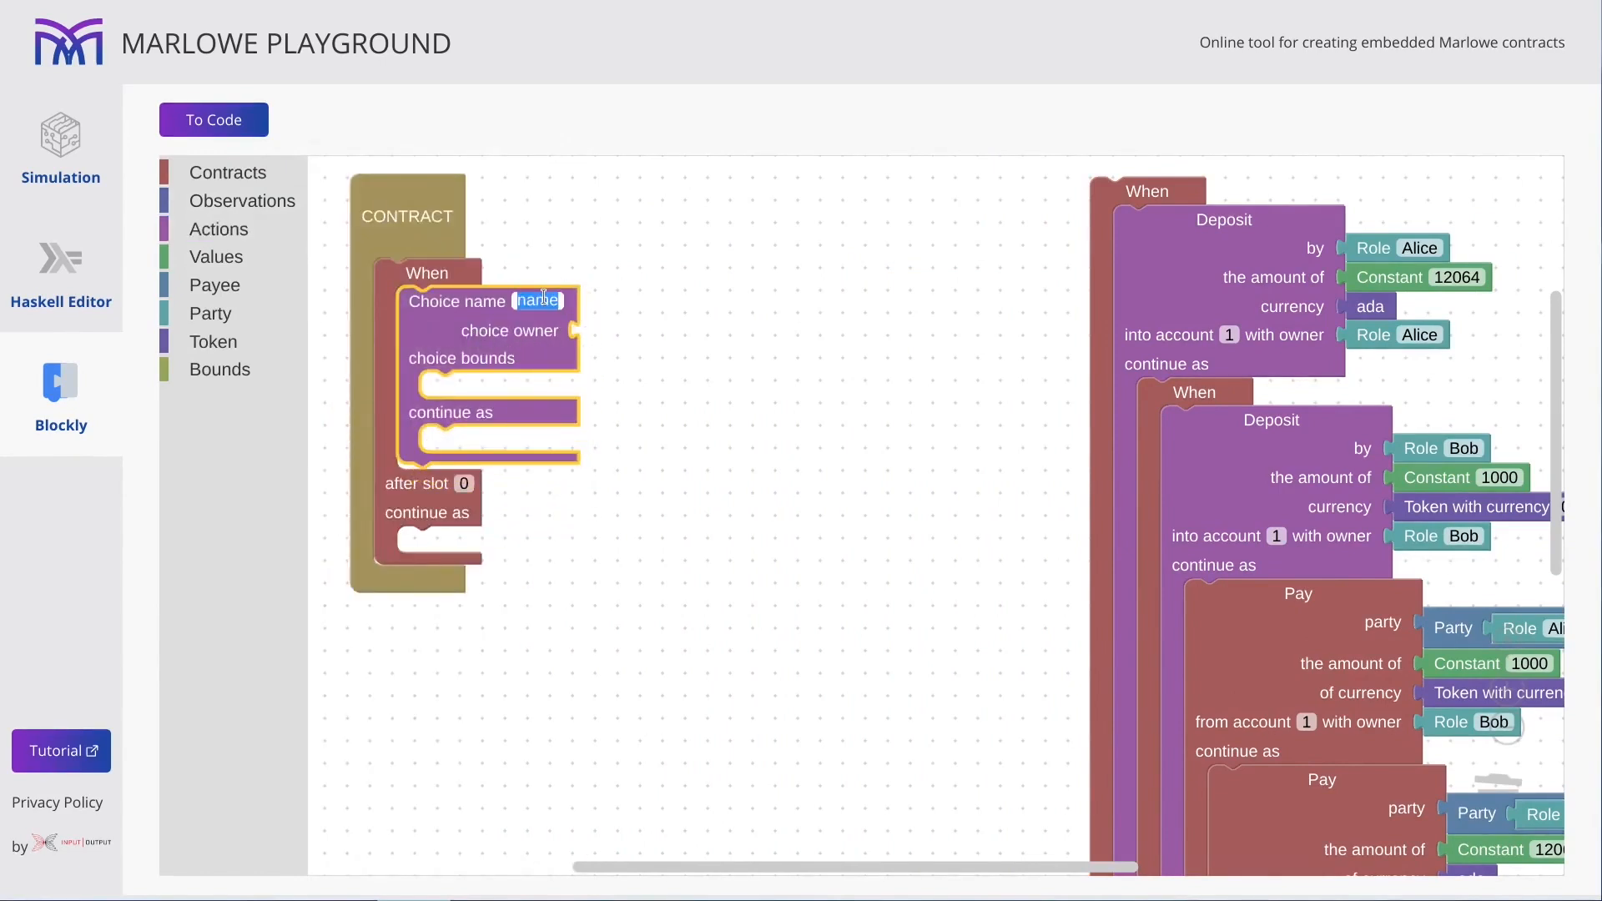
{"action": "type", "text": "a"}
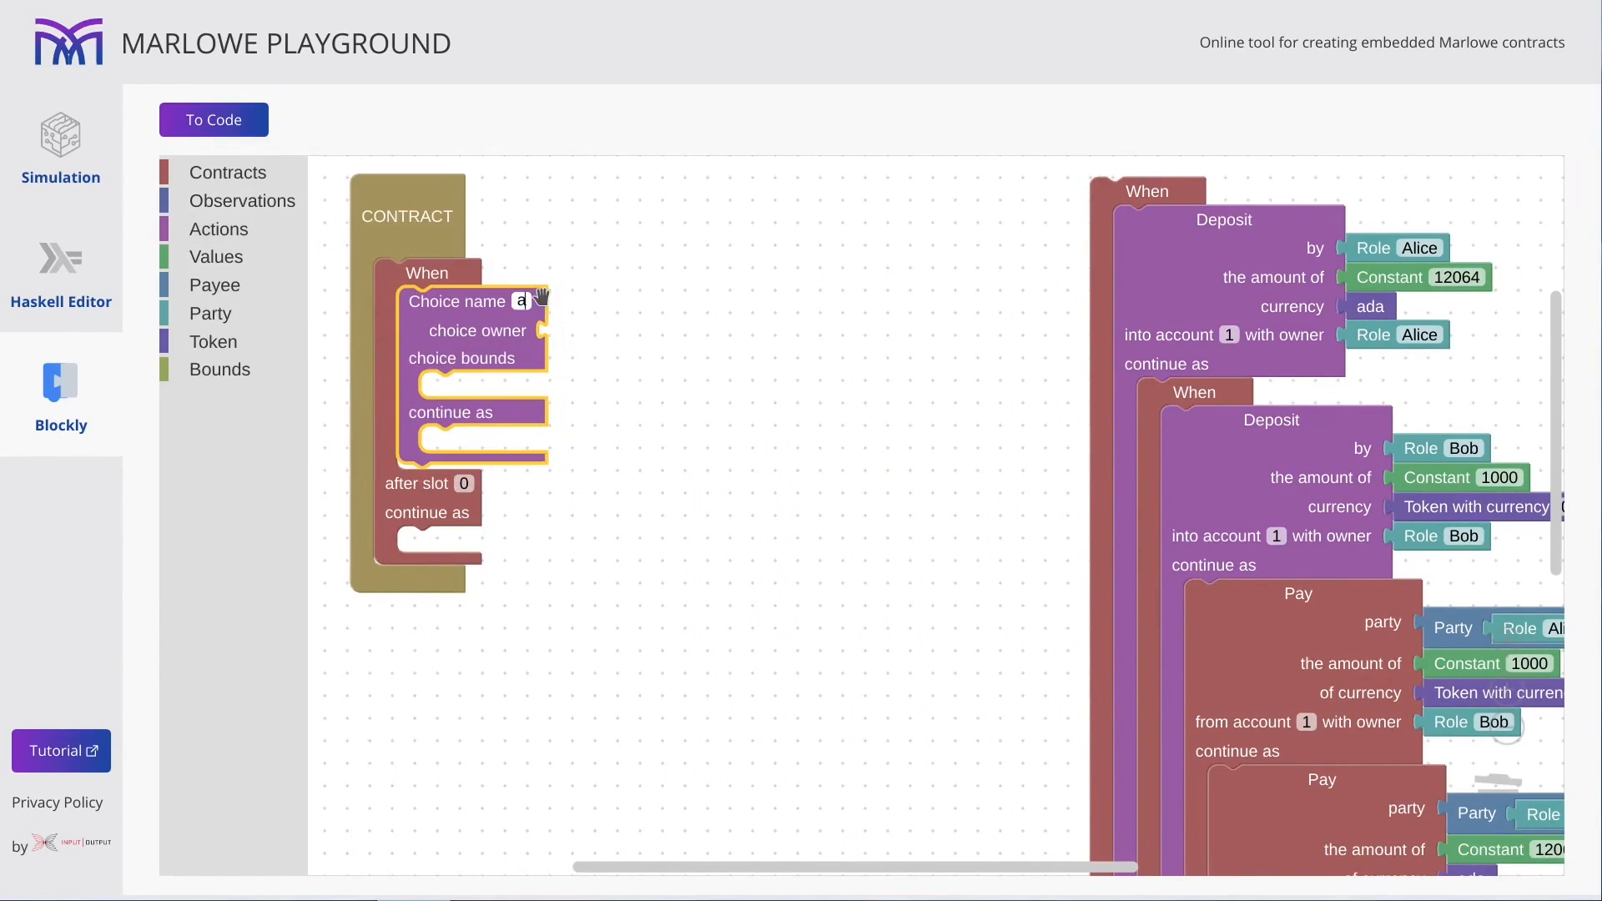
{"action": "type", "text": "liceChois"}
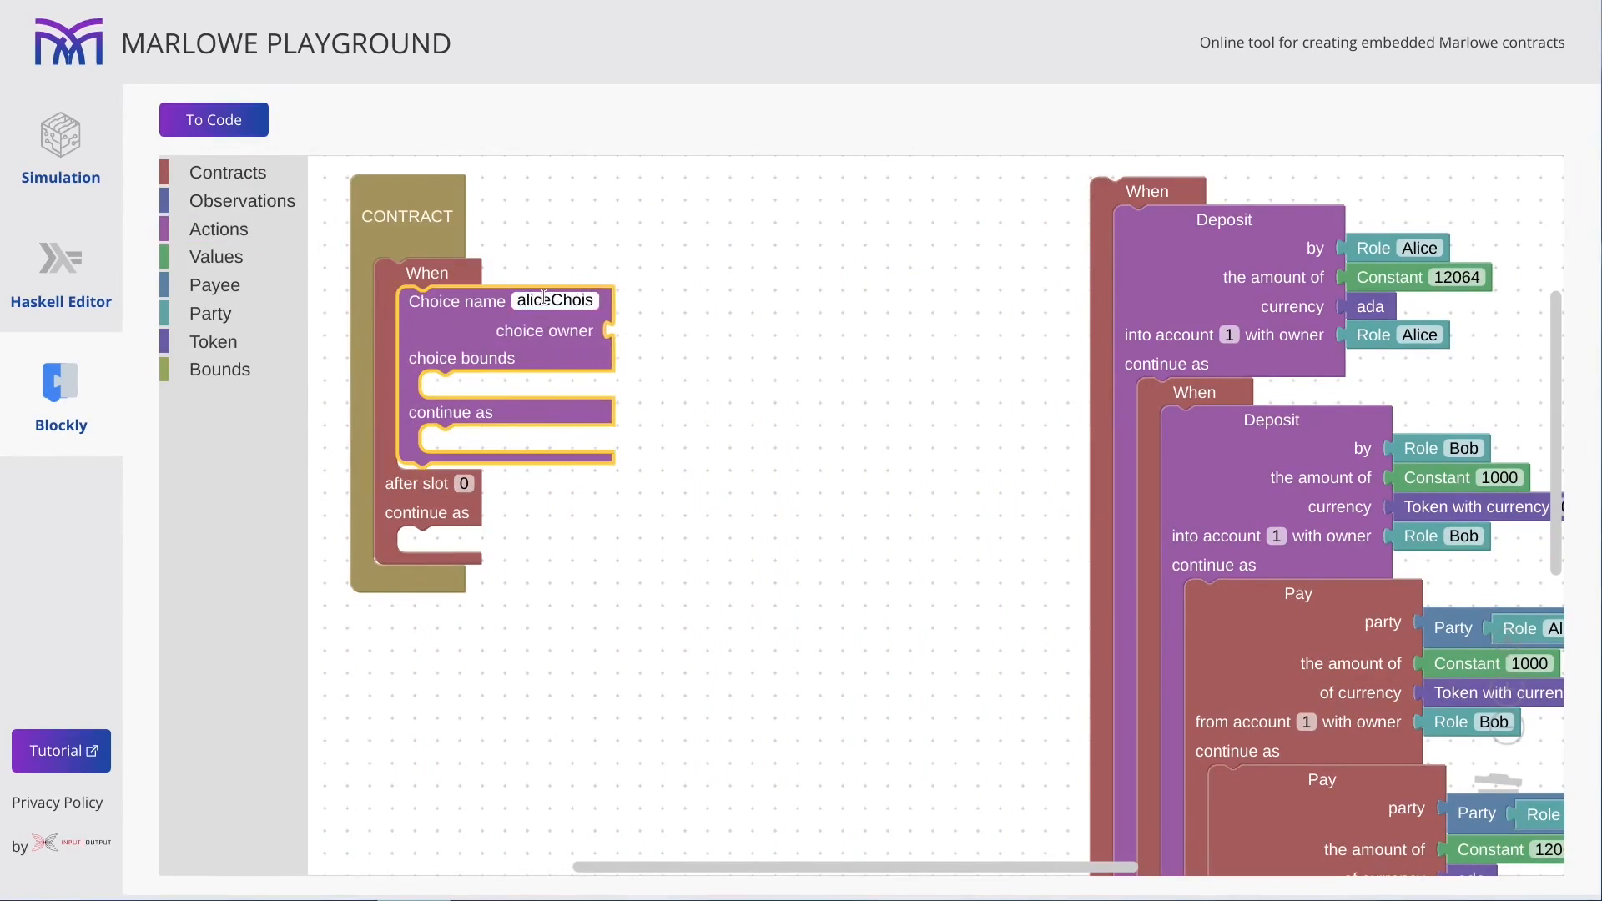
{"action": "key", "text": "BackSpace"}
{"action": "type", "text": "ce"}
{"action": "left_click", "coordinate": [847, 304]}
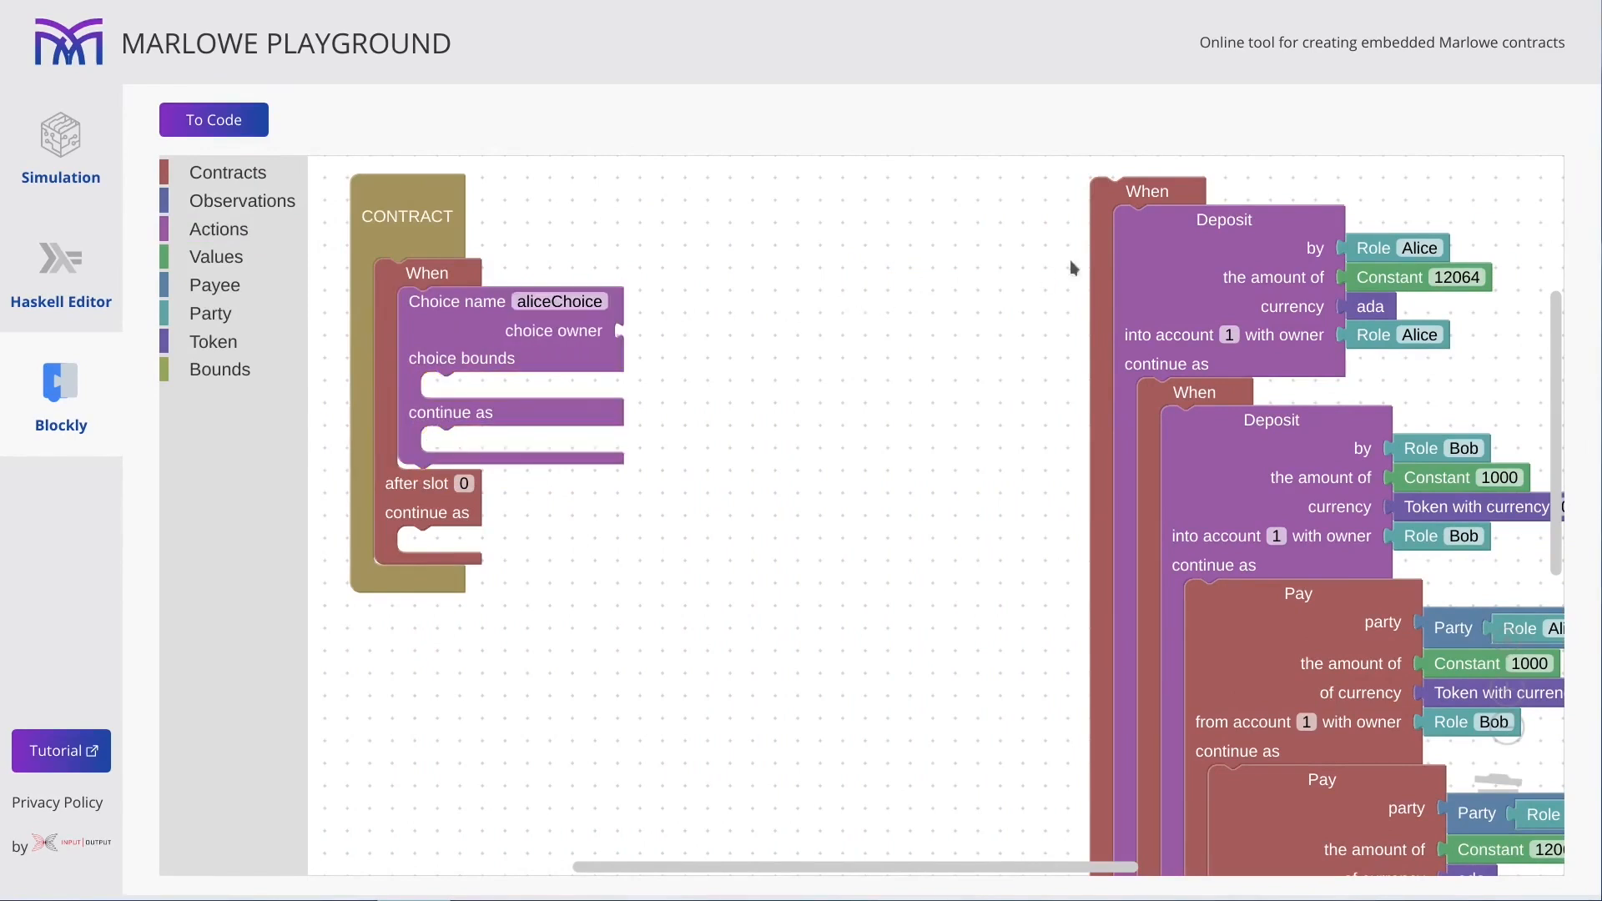
{"action": "mouse_move", "coordinate": [1367, 248]}
{"action": "left_mouse_down"}
{"action": "mouse_move", "coordinate": [1395, 310]}
{"action": "mouse_move", "coordinate": [642, 335]}
{"action": "left_mouse_up"}
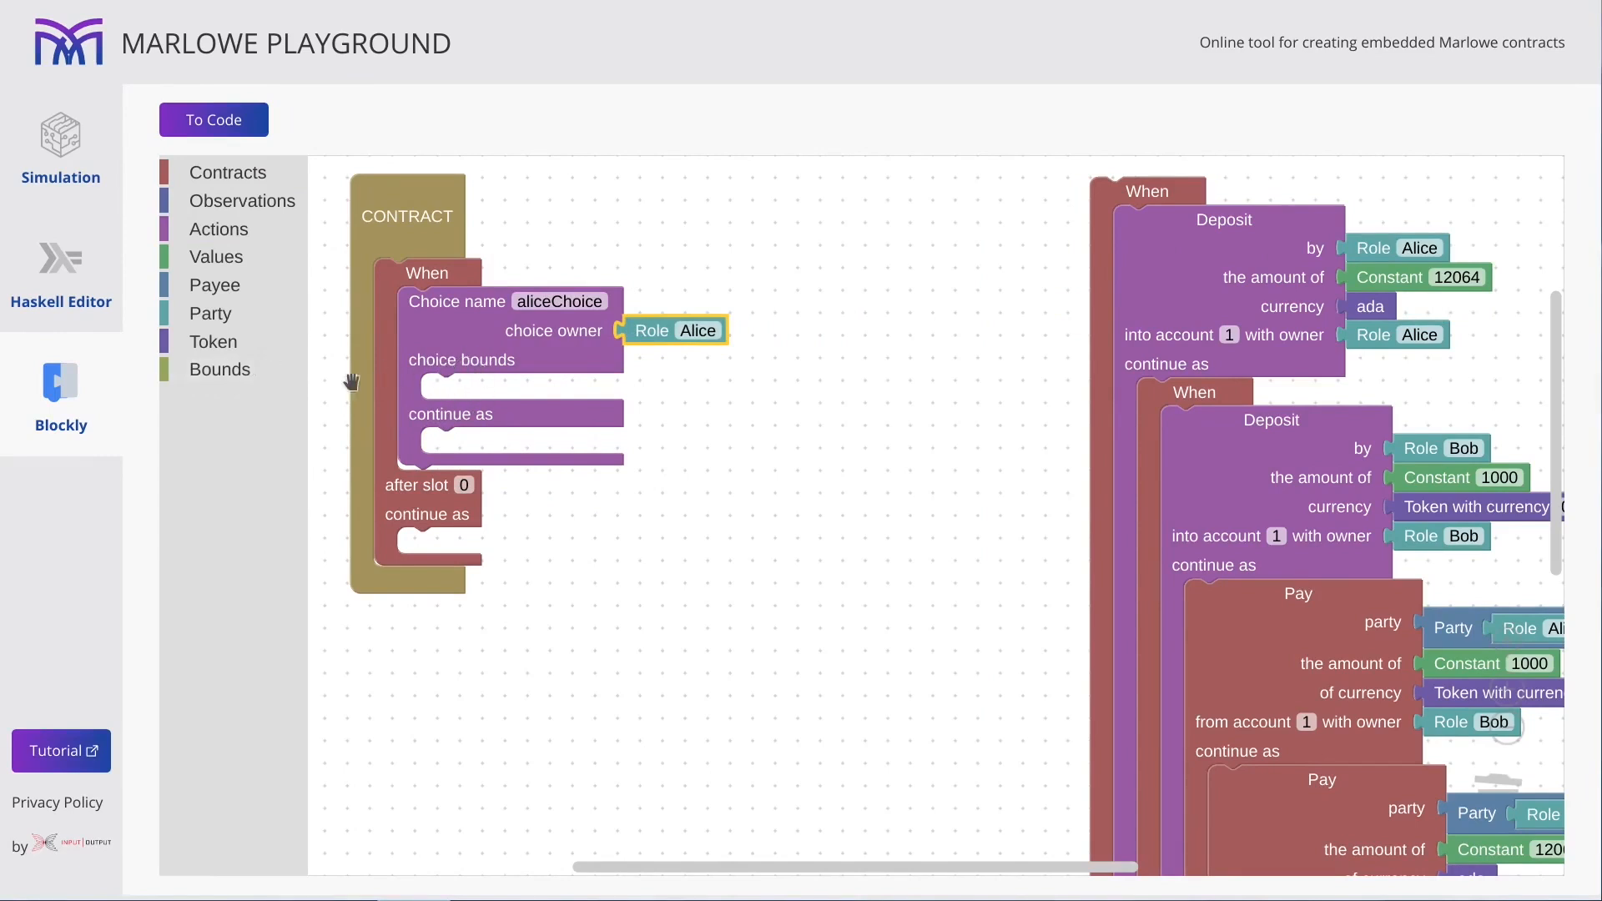
Bound the choice between 100 and 10000, set timeout slot 10 and Close after it.
{"action": "left_click", "coordinate": [224, 366]}
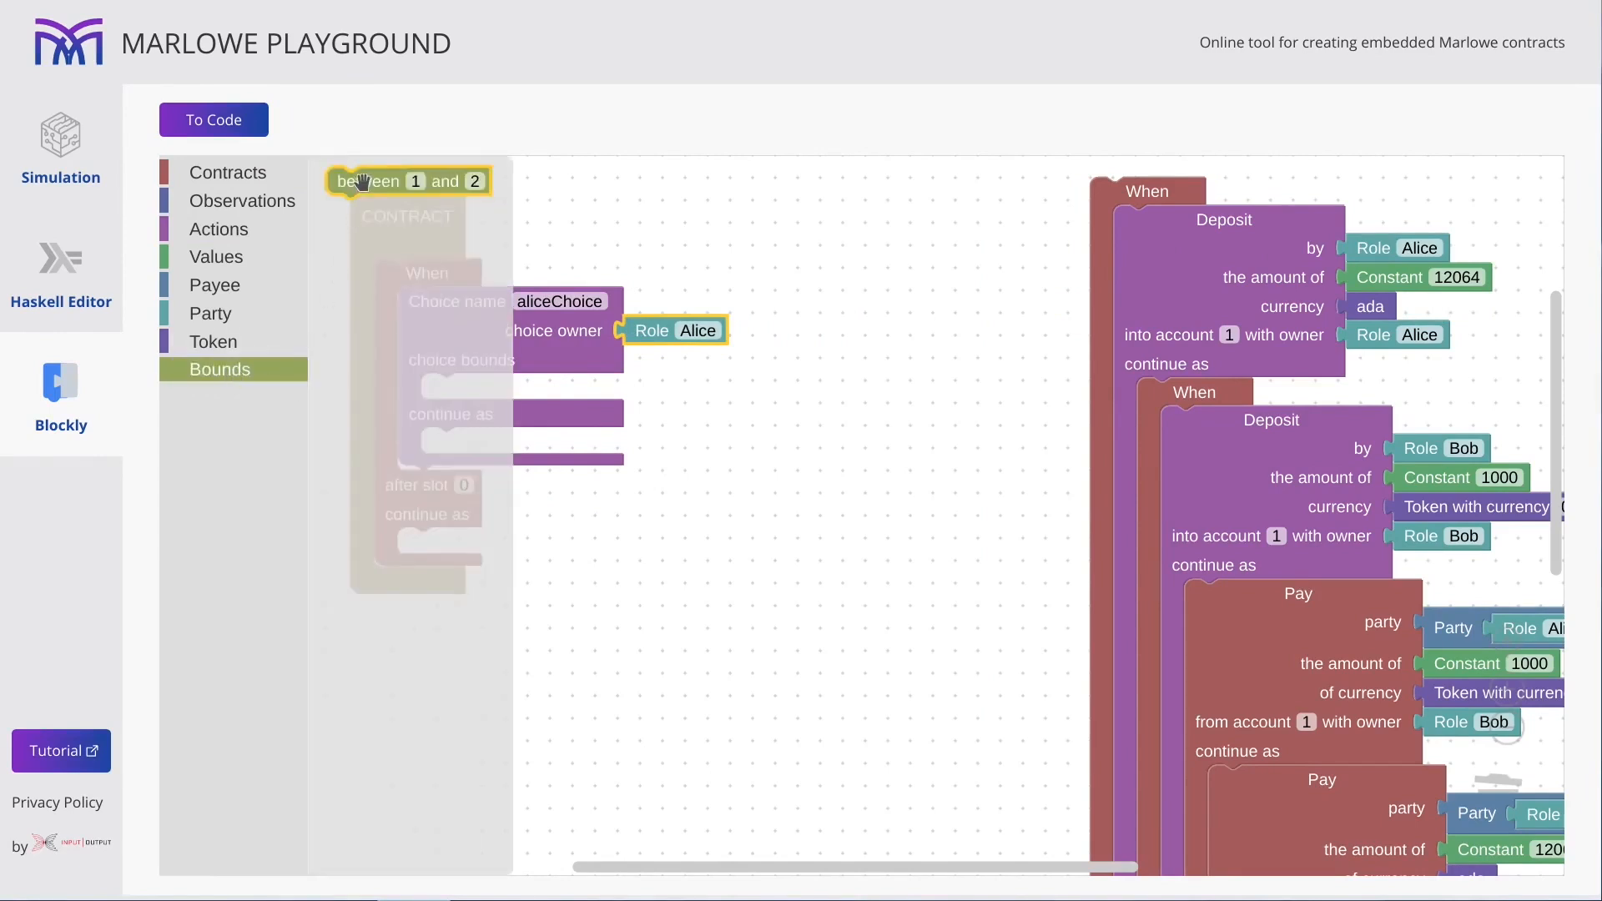
{"action": "left_click_drag", "start_coordinate": [376, 176], "coordinate": [464, 376]}
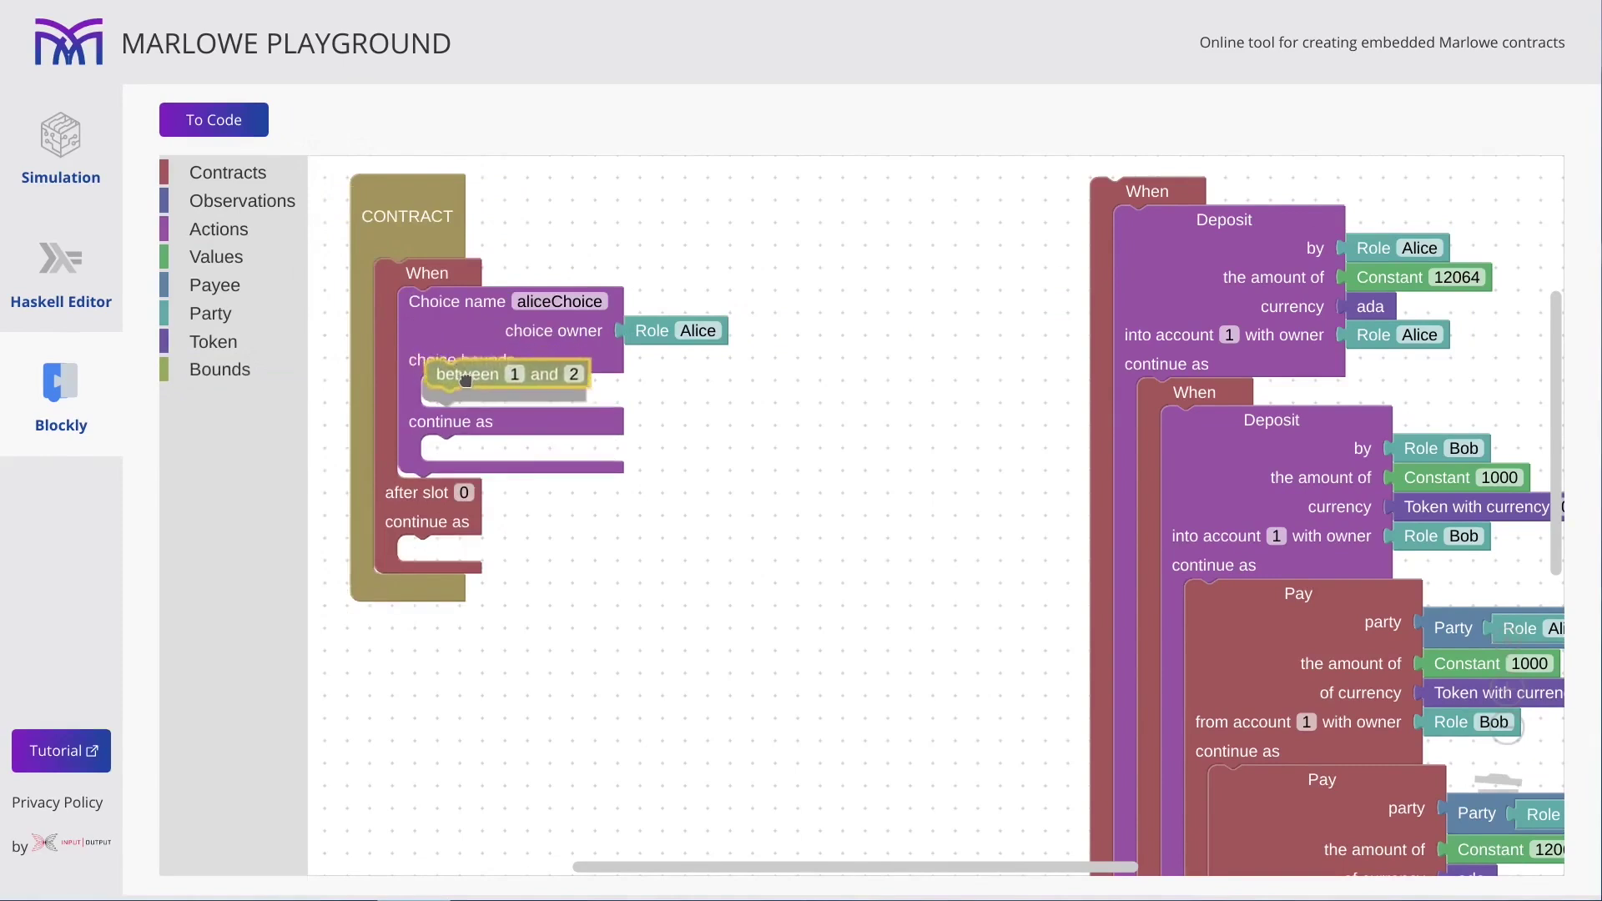
{"action": "left_click", "coordinate": [510, 388]}
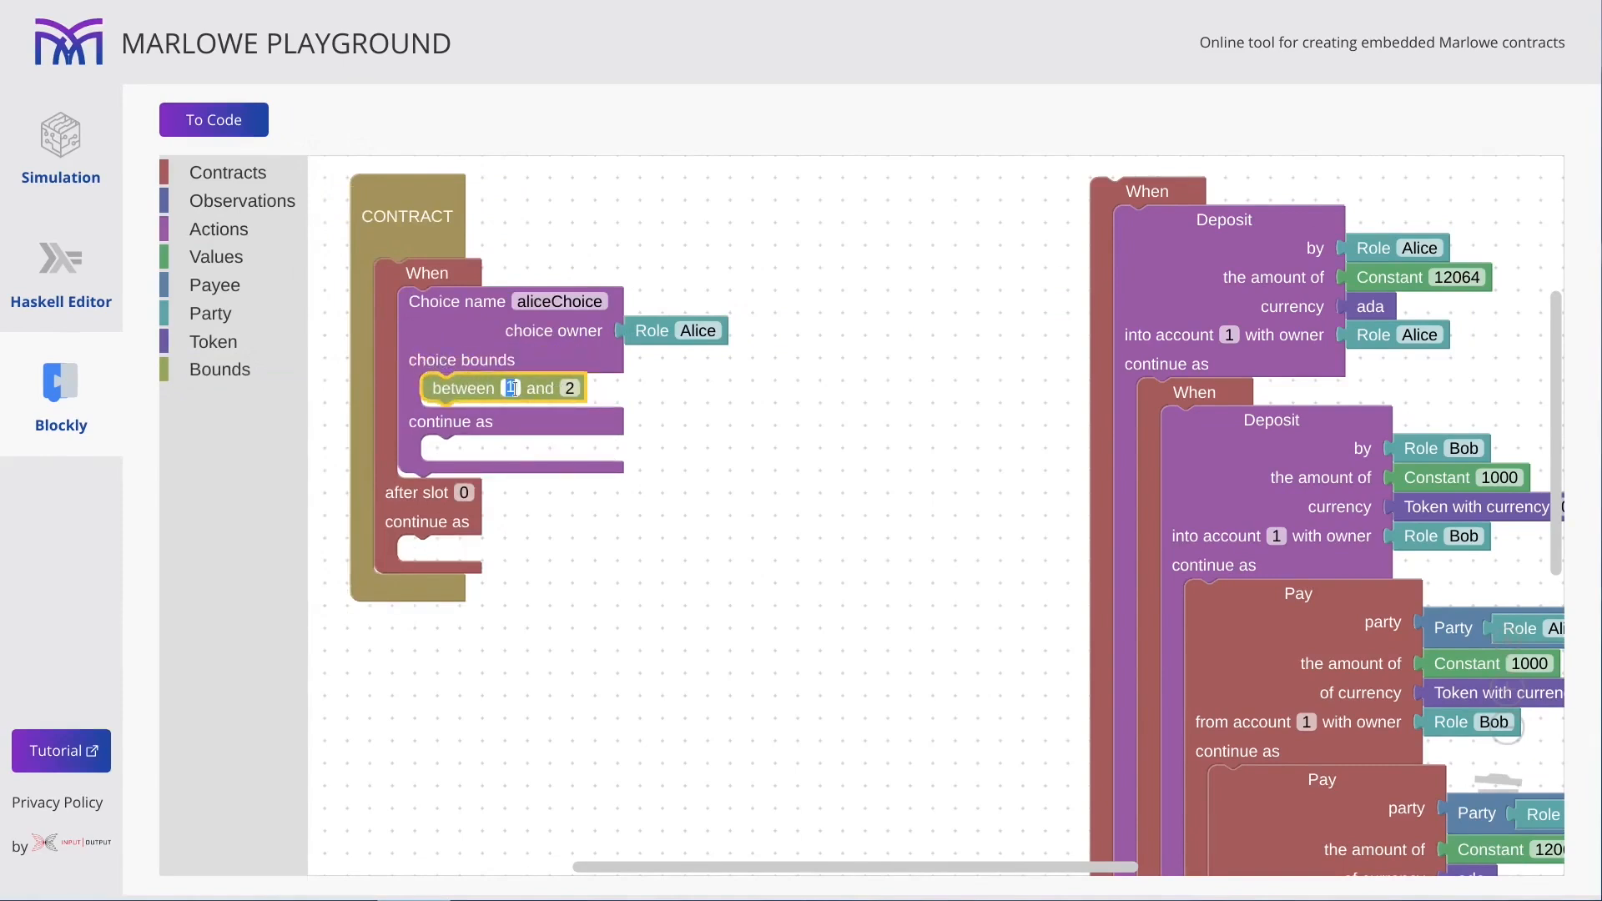
{"action": "type", "text": "100"}
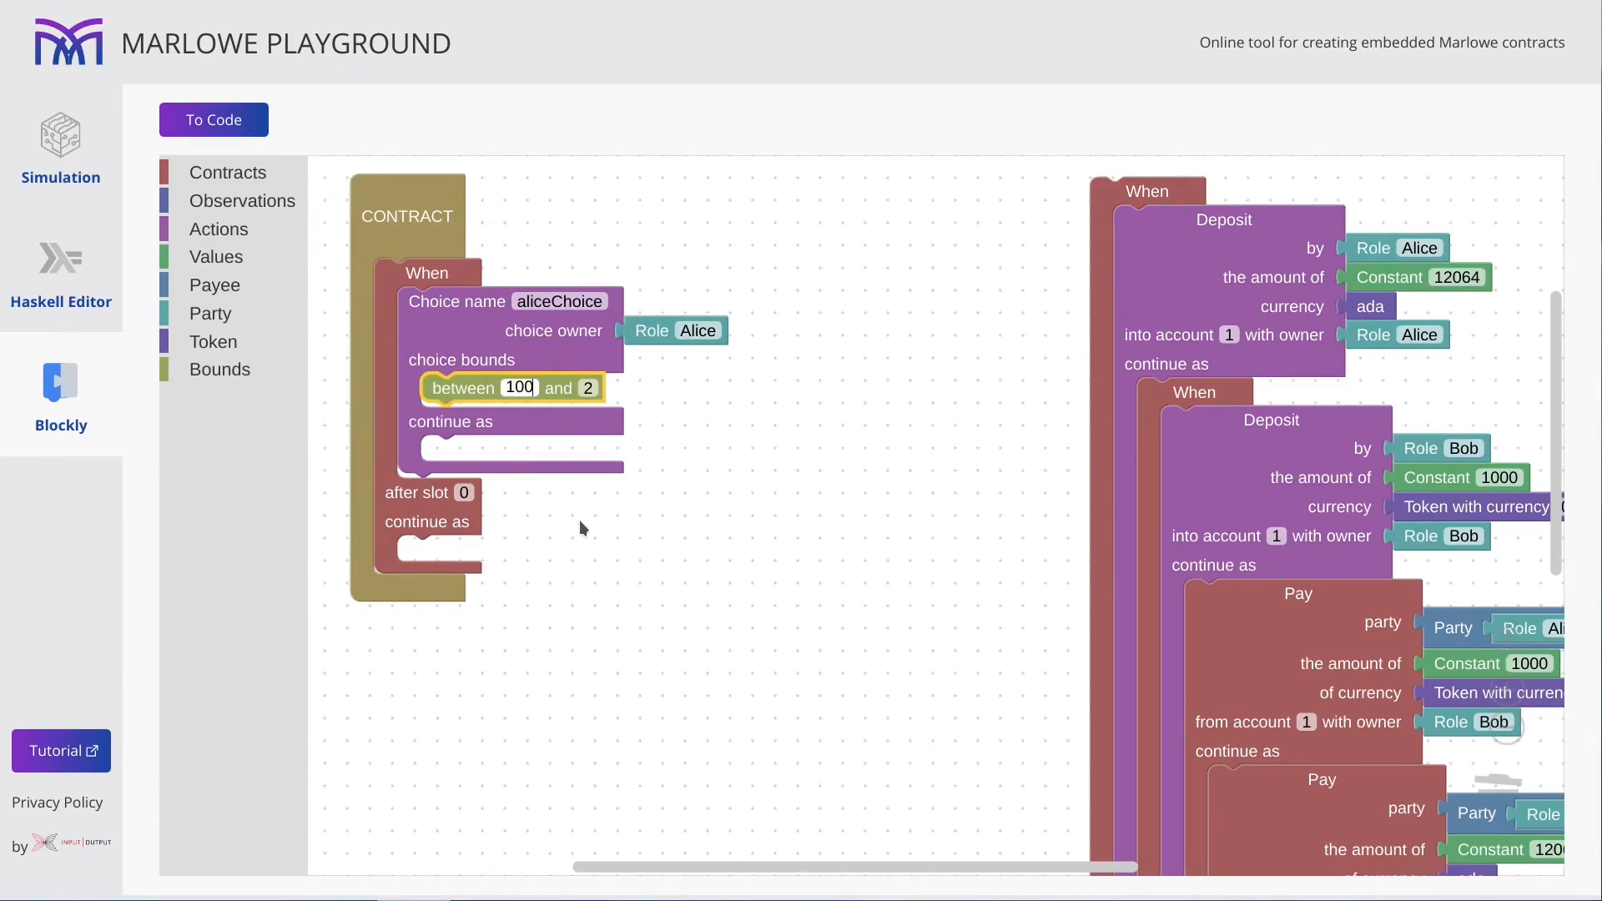
{"action": "left_click", "coordinate": [586, 388]}
{"action": "type", "text": "10000"}
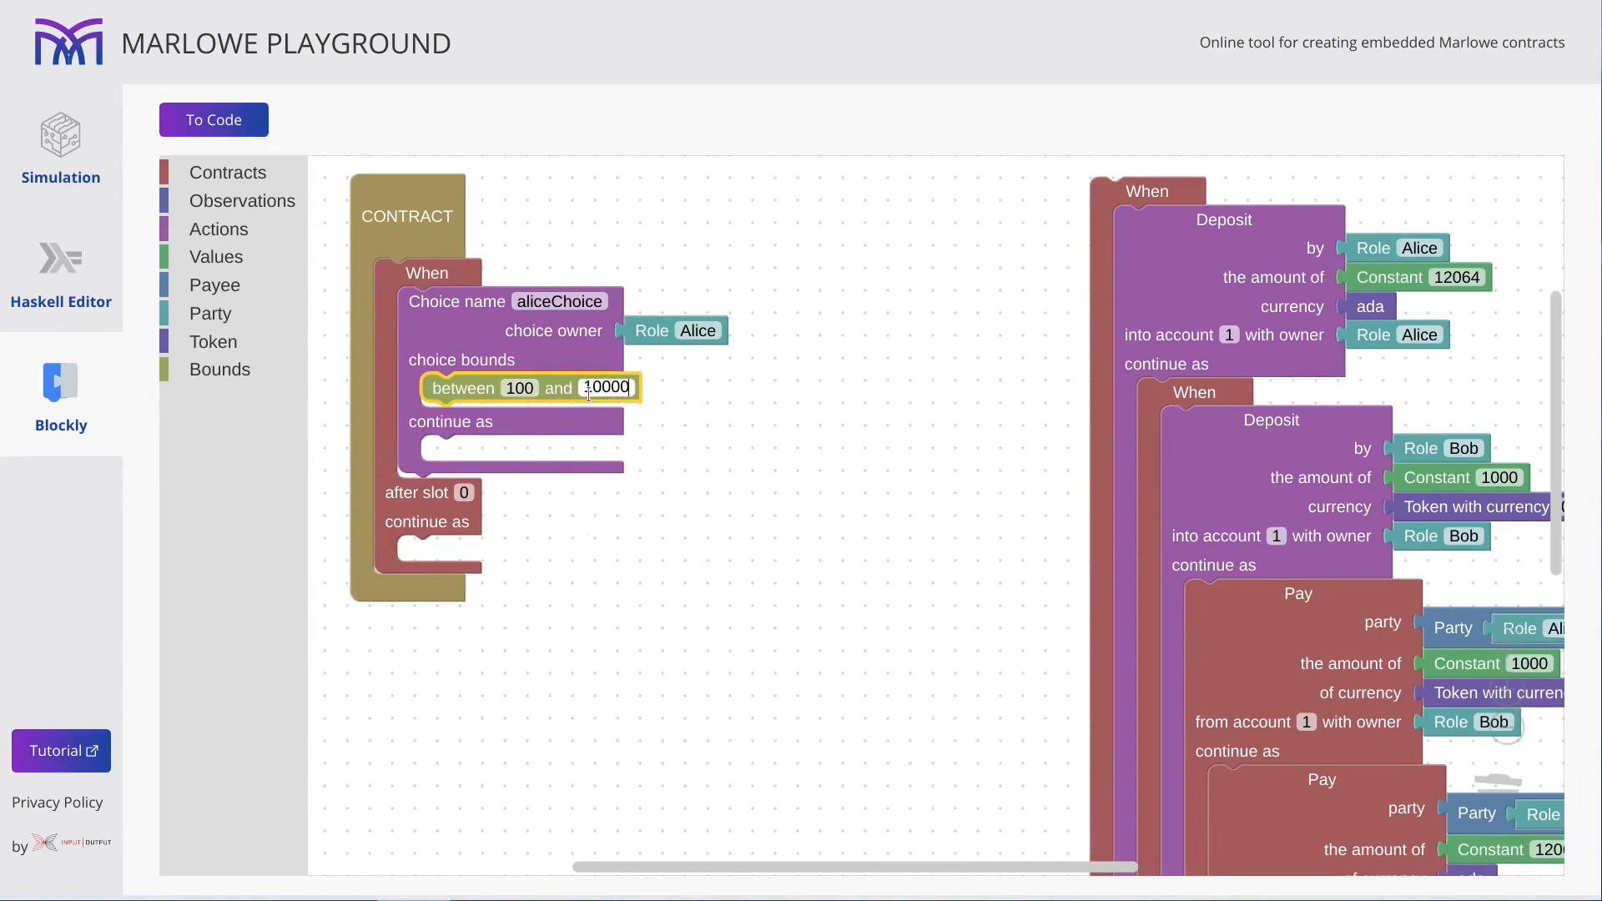
{"action": "left_click", "coordinate": [670, 425]}
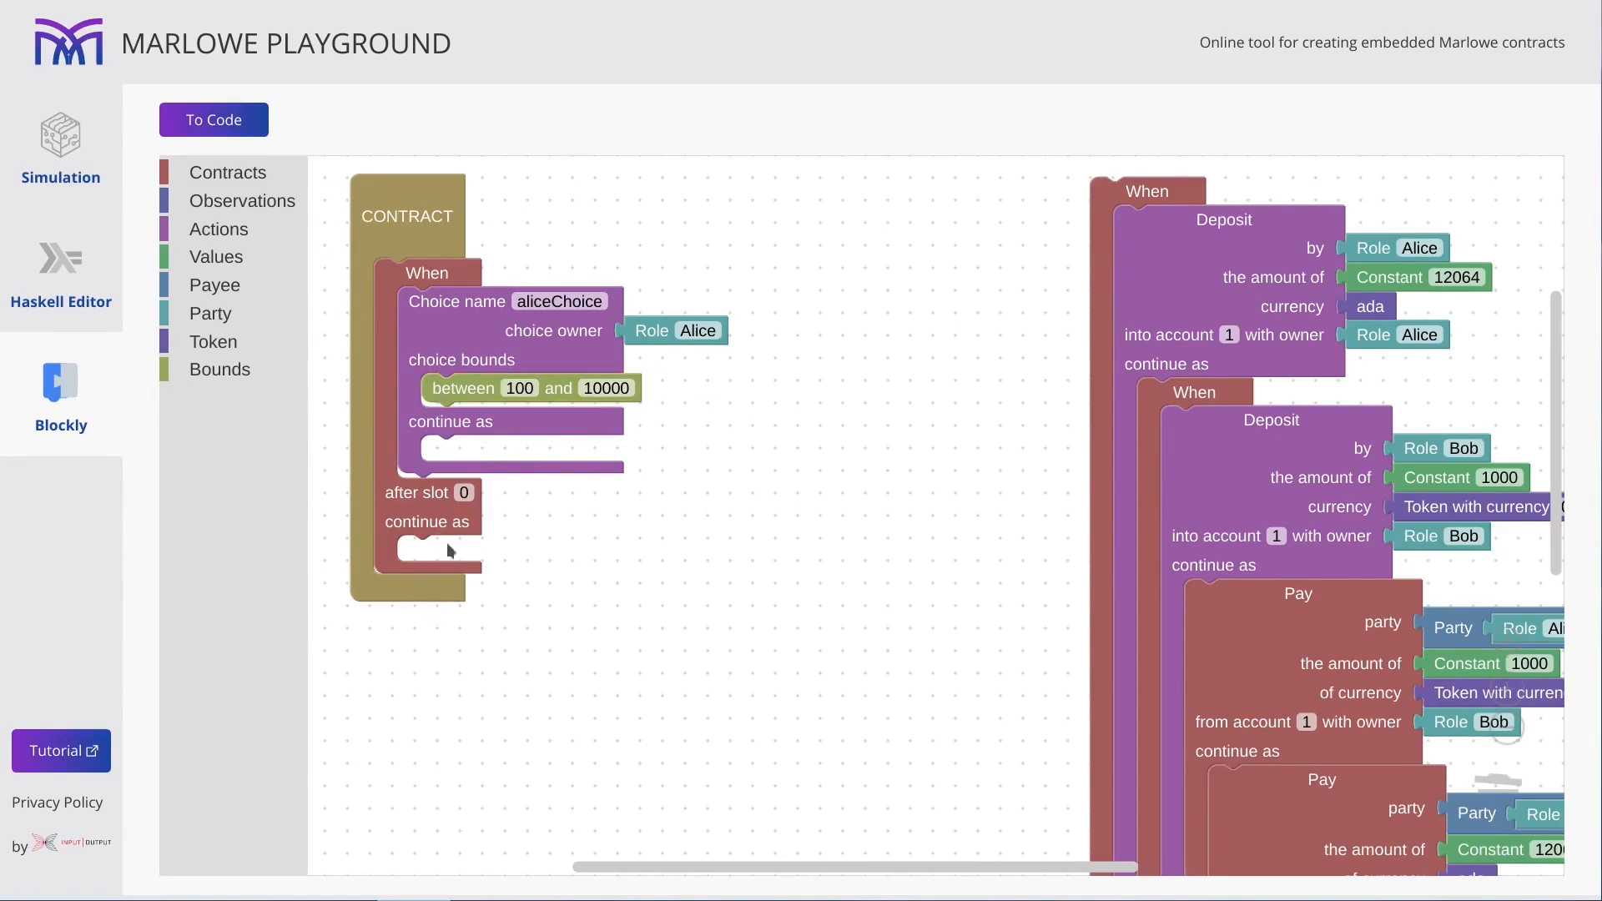
{"action": "left_click", "coordinate": [463, 492]}
{"action": "type", "text": "10"}
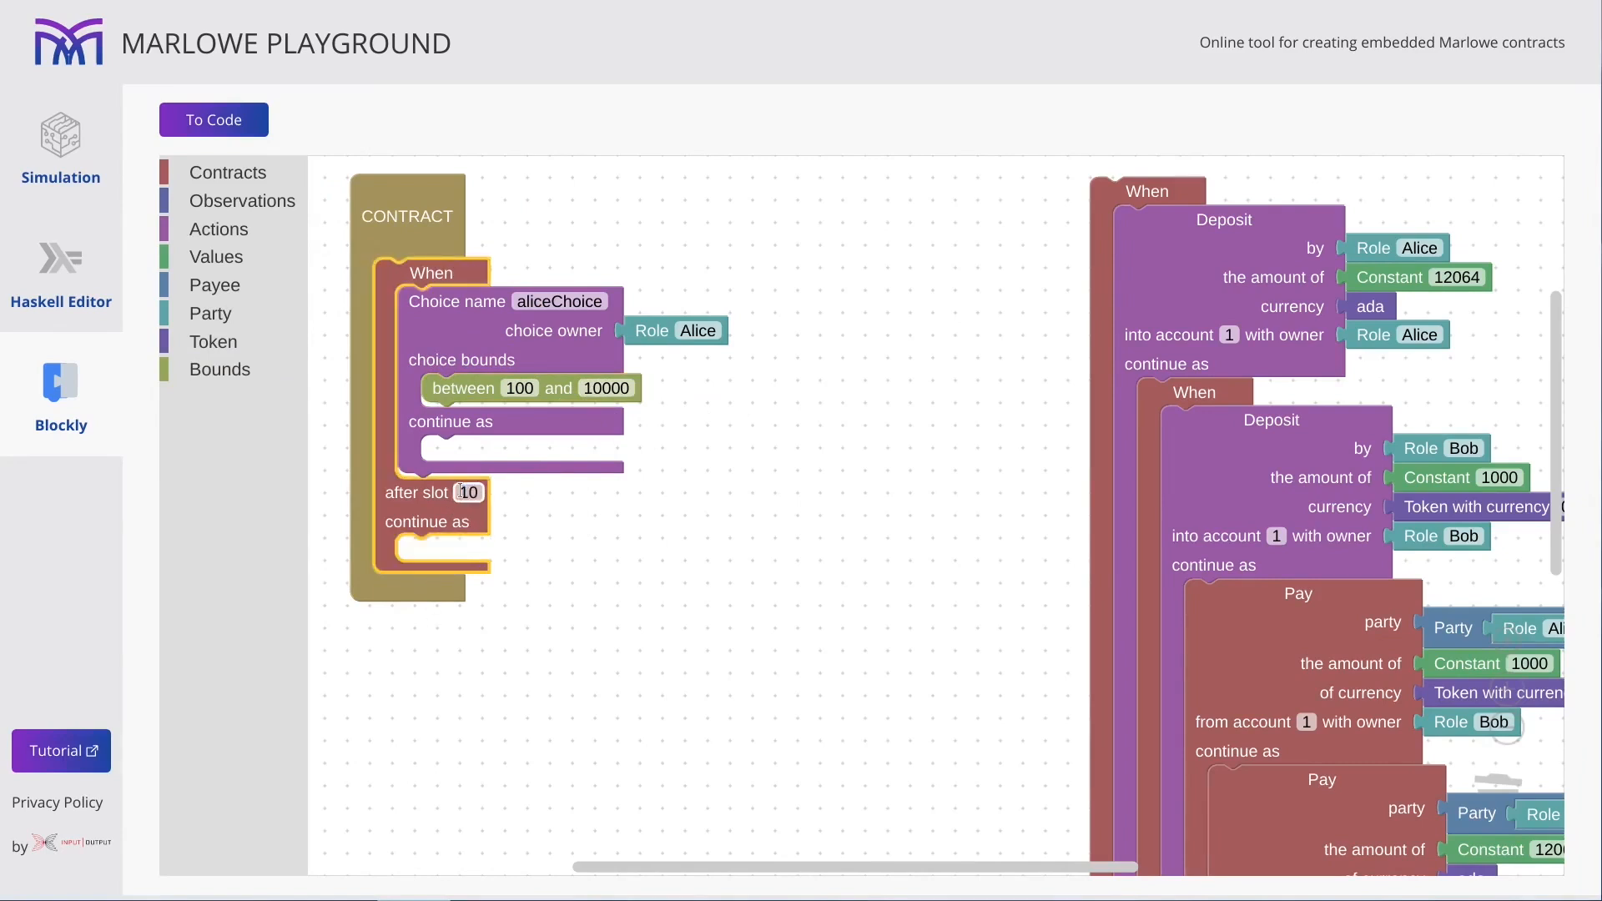
{"action": "left_click", "coordinate": [229, 173]}
{"action": "scroll", "coordinate": [380, 501], "scroll_direction": "down", "scroll_amount": 3}
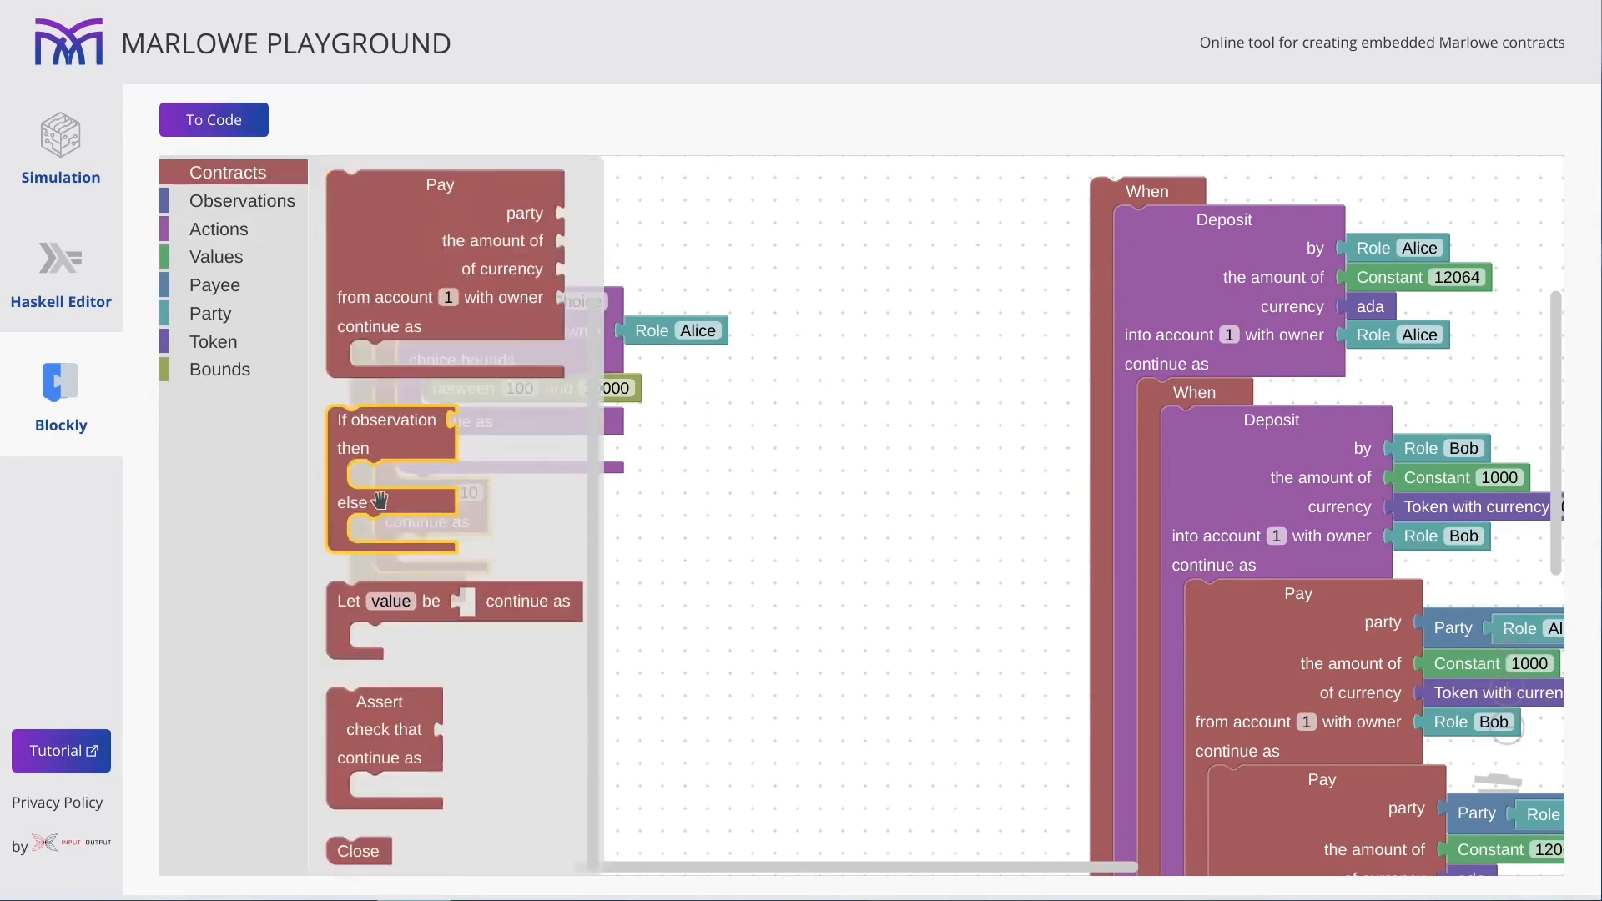
{"action": "left_click_drag", "start_coordinate": [358, 852], "coordinate": [428, 549]}
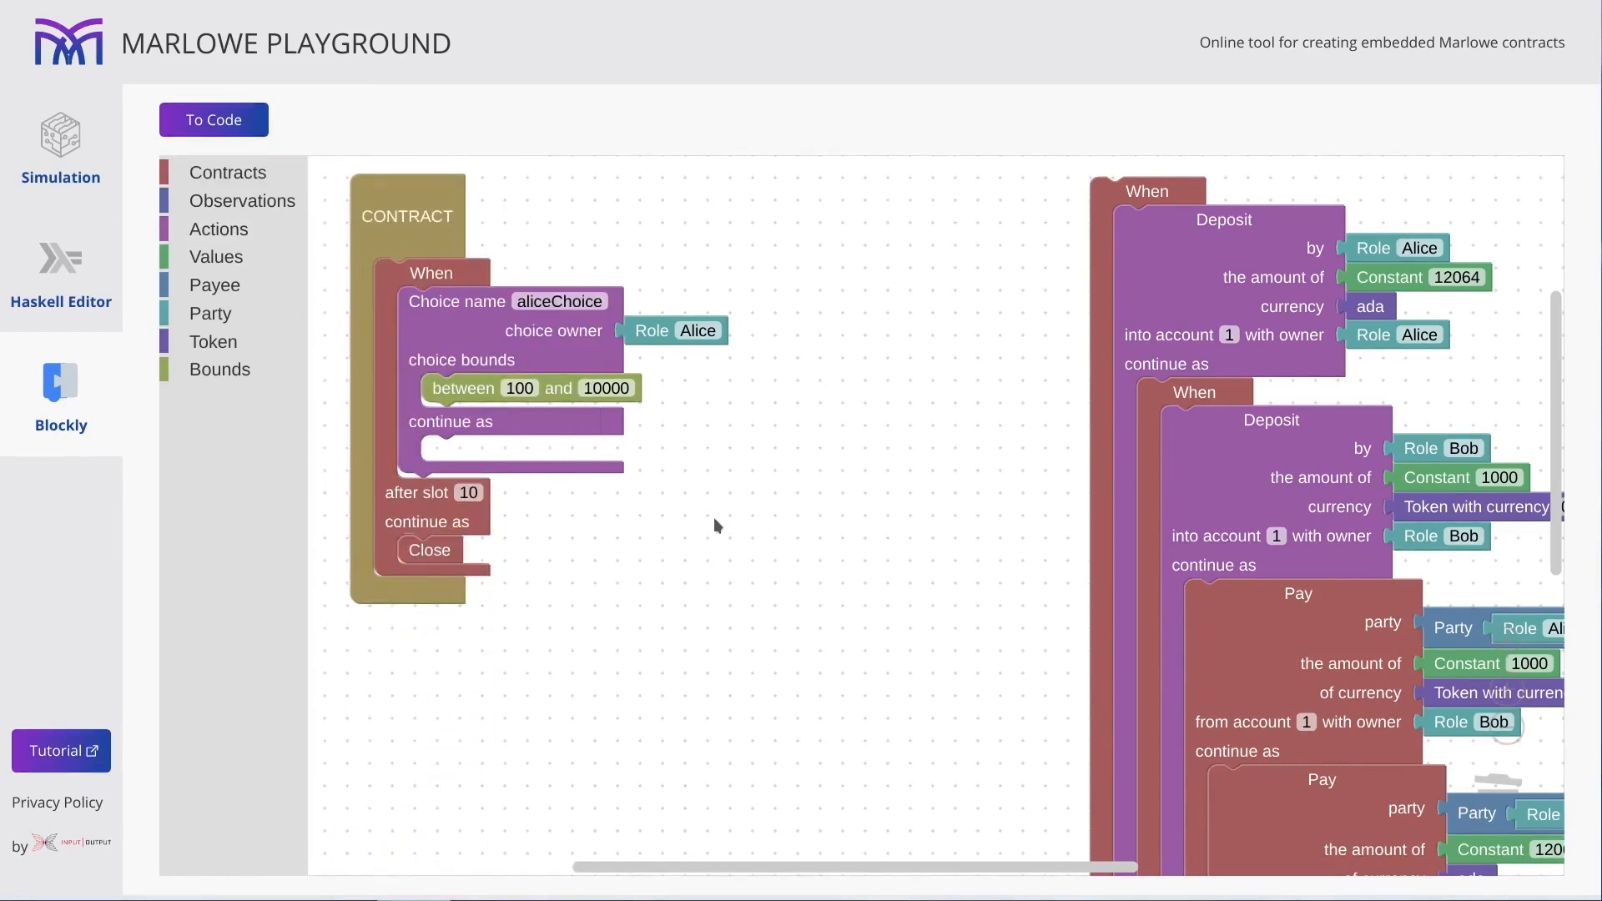
Paste a copy of the When into its continuation and rename the choice bobChoice.
{"action": "left_click", "coordinate": [419, 277]}
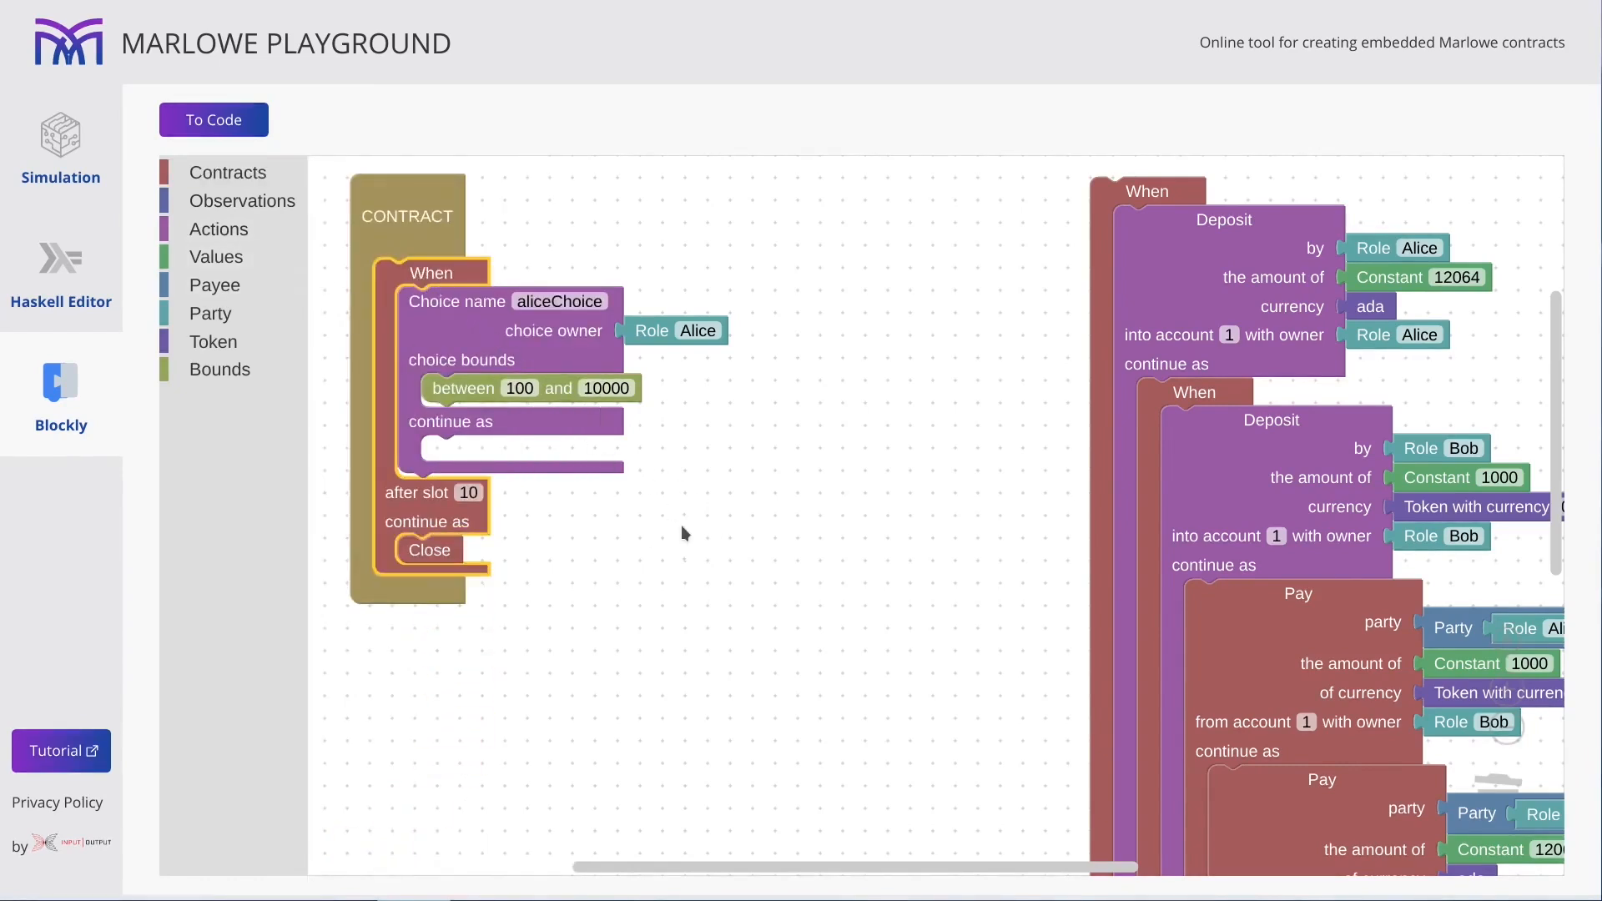
{"action": "key", "text": "ctrl+v"}
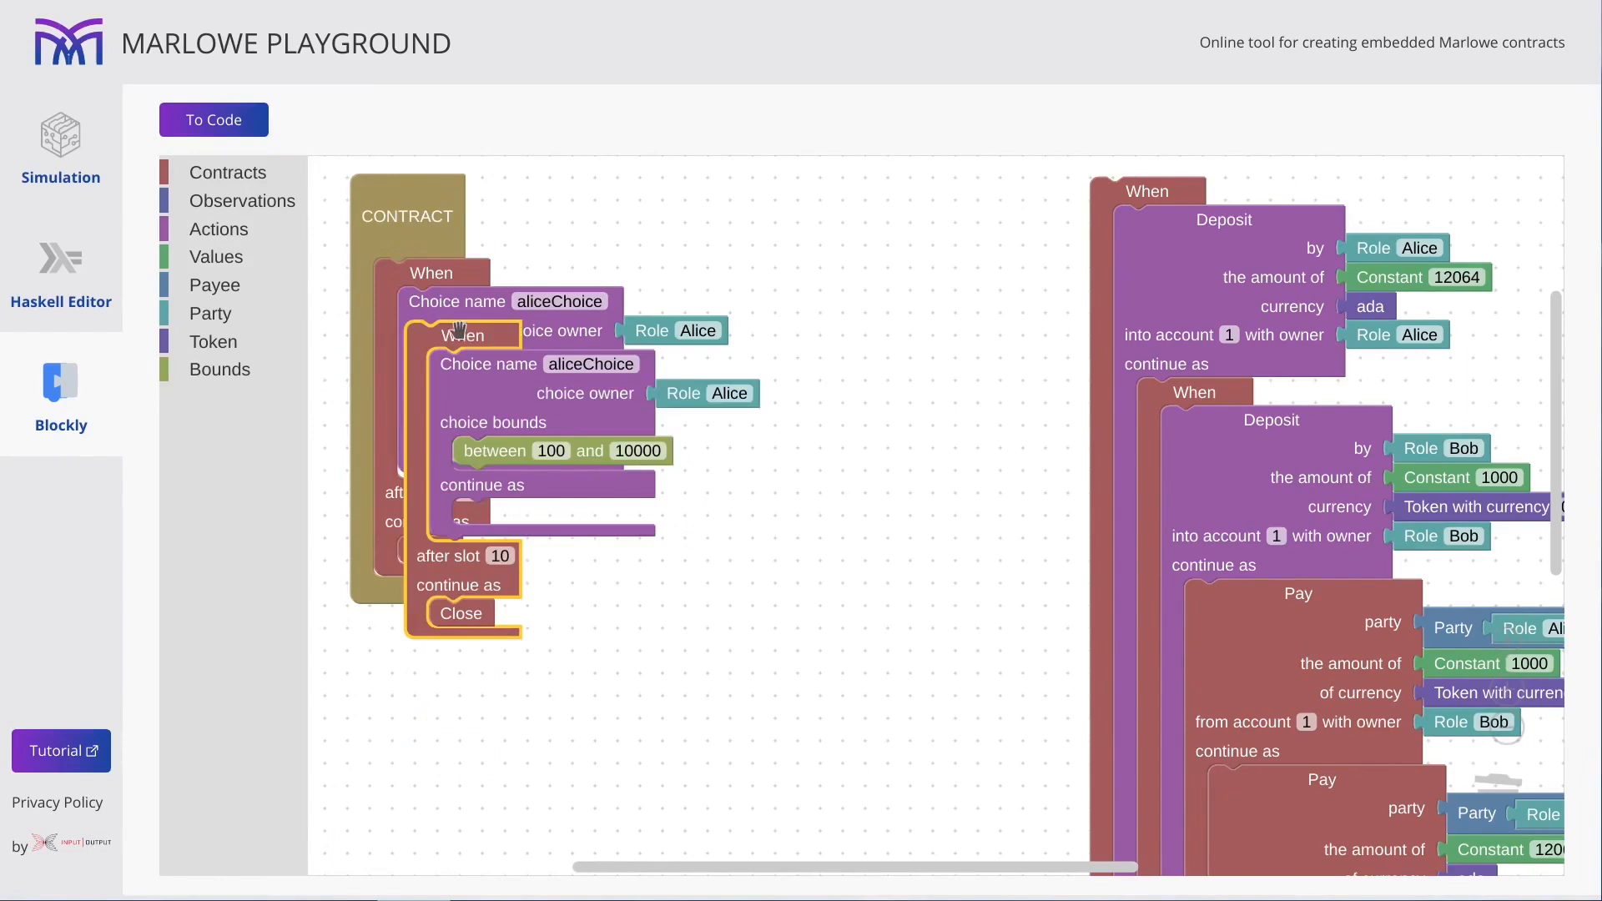
{"action": "mouse_move", "coordinate": [453, 330]}
{"action": "left_mouse_down"}
{"action": "mouse_move", "coordinate": [508, 441]}
{"action": "mouse_move", "coordinate": [479, 449]}
{"action": "left_mouse_up"}
{"action": "double_click", "coordinate": [603, 477]}
{"action": "left_click_drag", "start_coordinate": [606, 477], "coordinate": [565, 477]}
{"action": "type", "text": "bob"}
{"action": "left_click", "coordinate": [479, 453]}
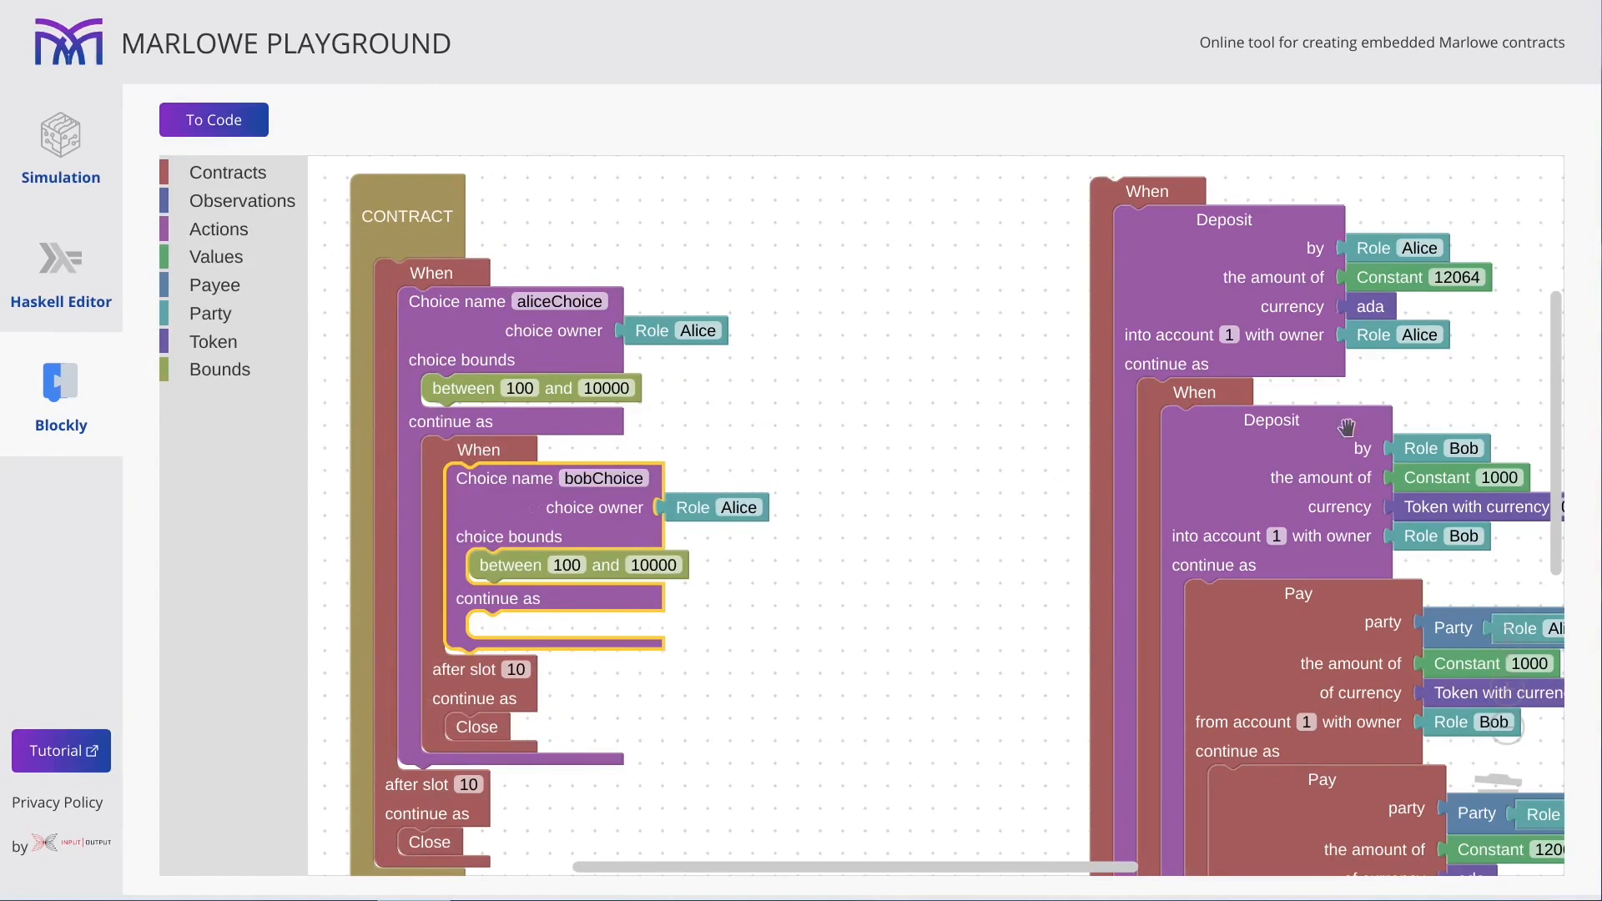
Make a copied Role Bob own bobChoice and set the nested timeout to slot 20.
{"action": "left_click", "coordinate": [1424, 447]}
{"action": "key", "text": "ctrl+c"}
{"action": "key", "text": "ctrl+v"}
{"action": "mouse_move", "coordinate": [1439, 511]}
{"action": "left_mouse_down"}
{"action": "mouse_move", "coordinate": [718, 552]}
{"action": "mouse_move", "coordinate": [680, 516]}
{"action": "left_mouse_up"}
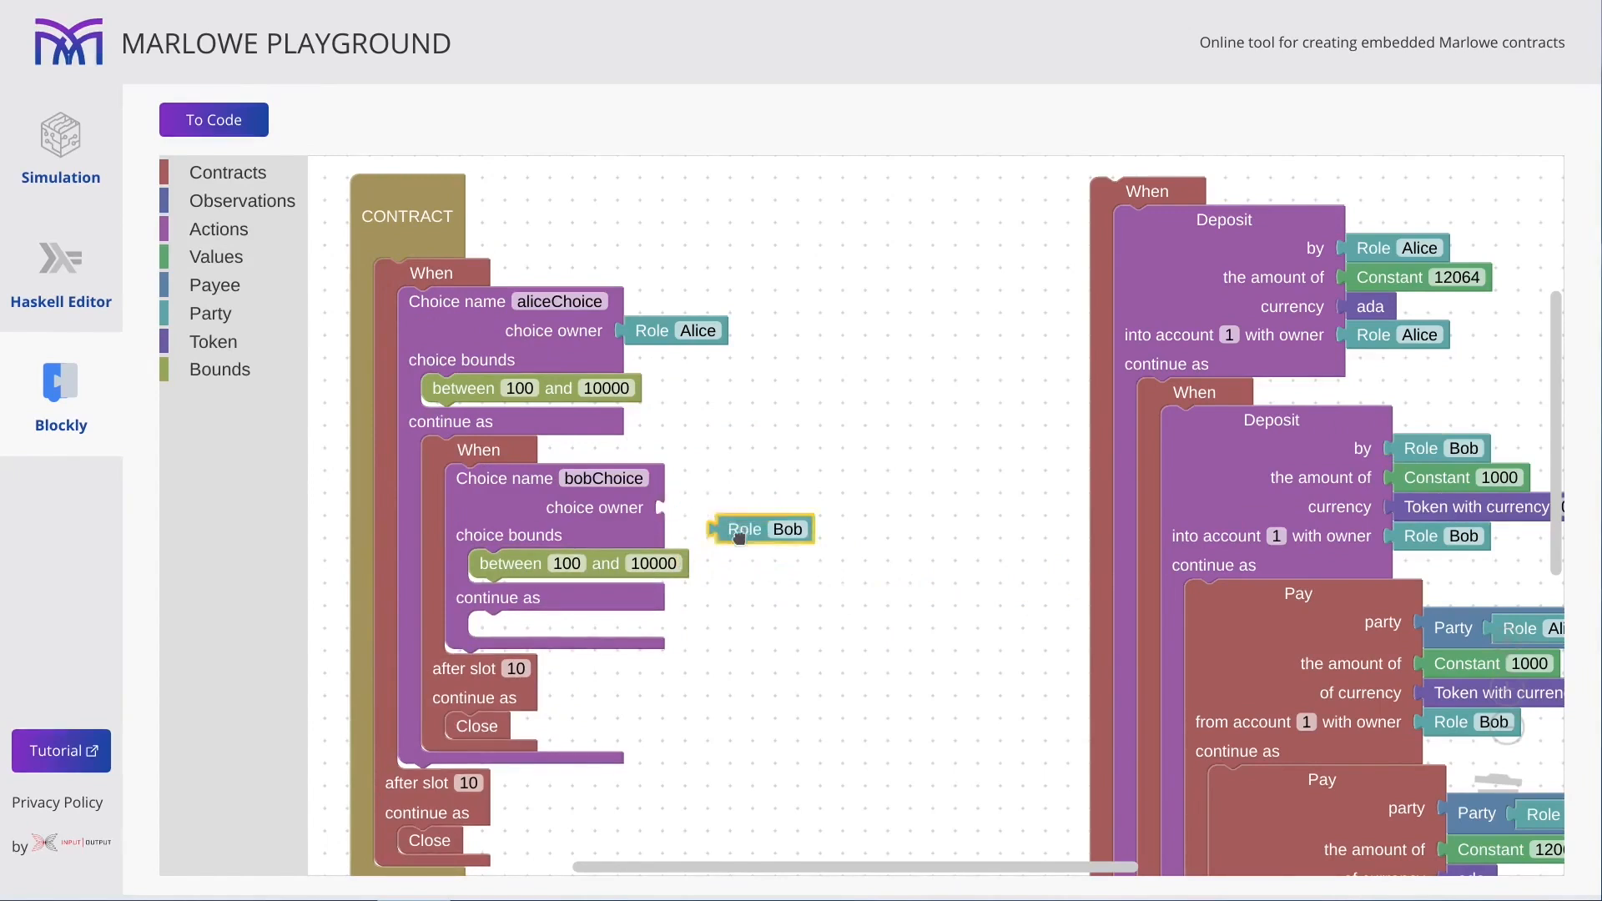
{"action": "left_click_drag", "start_coordinate": [725, 633], "coordinate": [703, 660]}
{"action": "left_click", "coordinate": [469, 592]}
{"action": "type", "text": "2"}
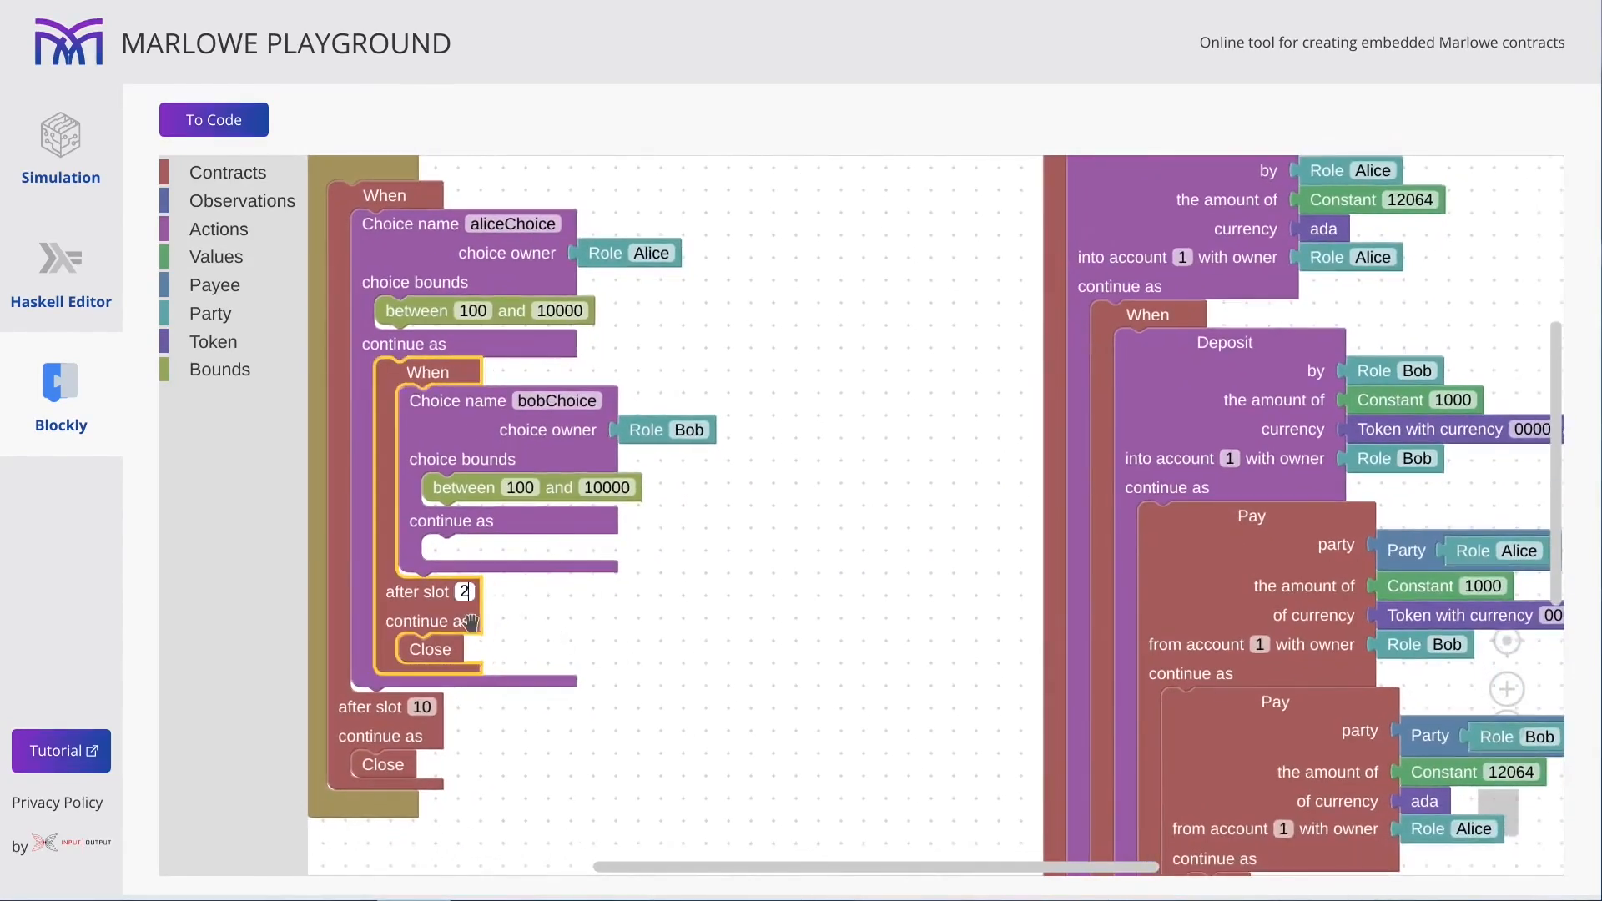
{"action": "type", "text": "0"}
{"action": "key", "text": "Return"}
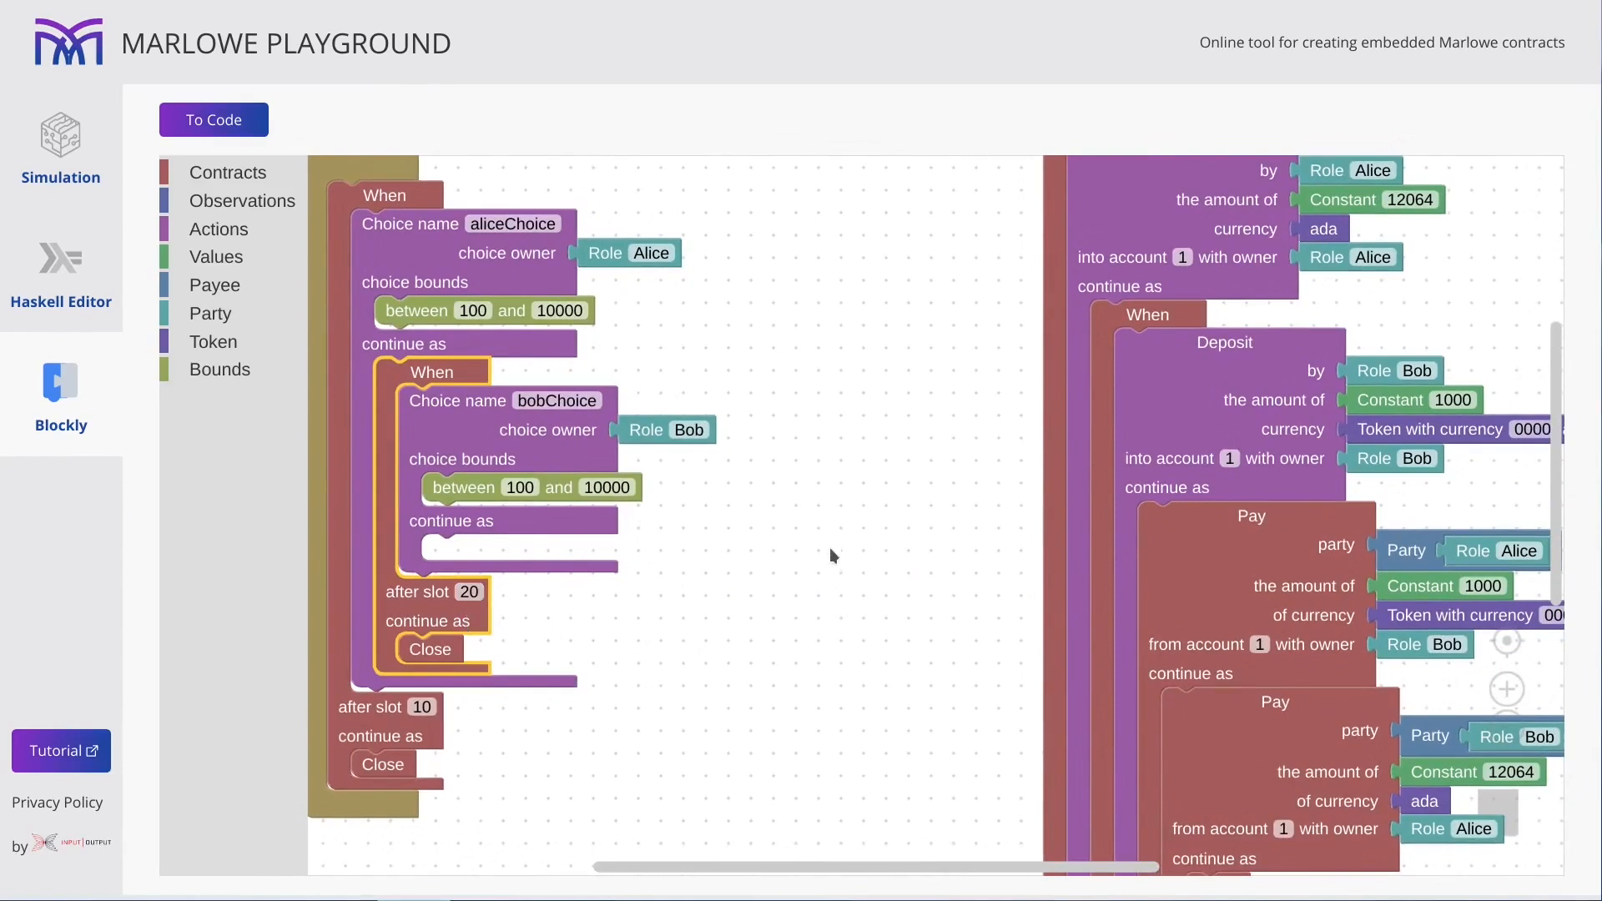
{"action": "left_click_drag", "start_coordinate": [832, 539], "coordinate": [868, 529]}
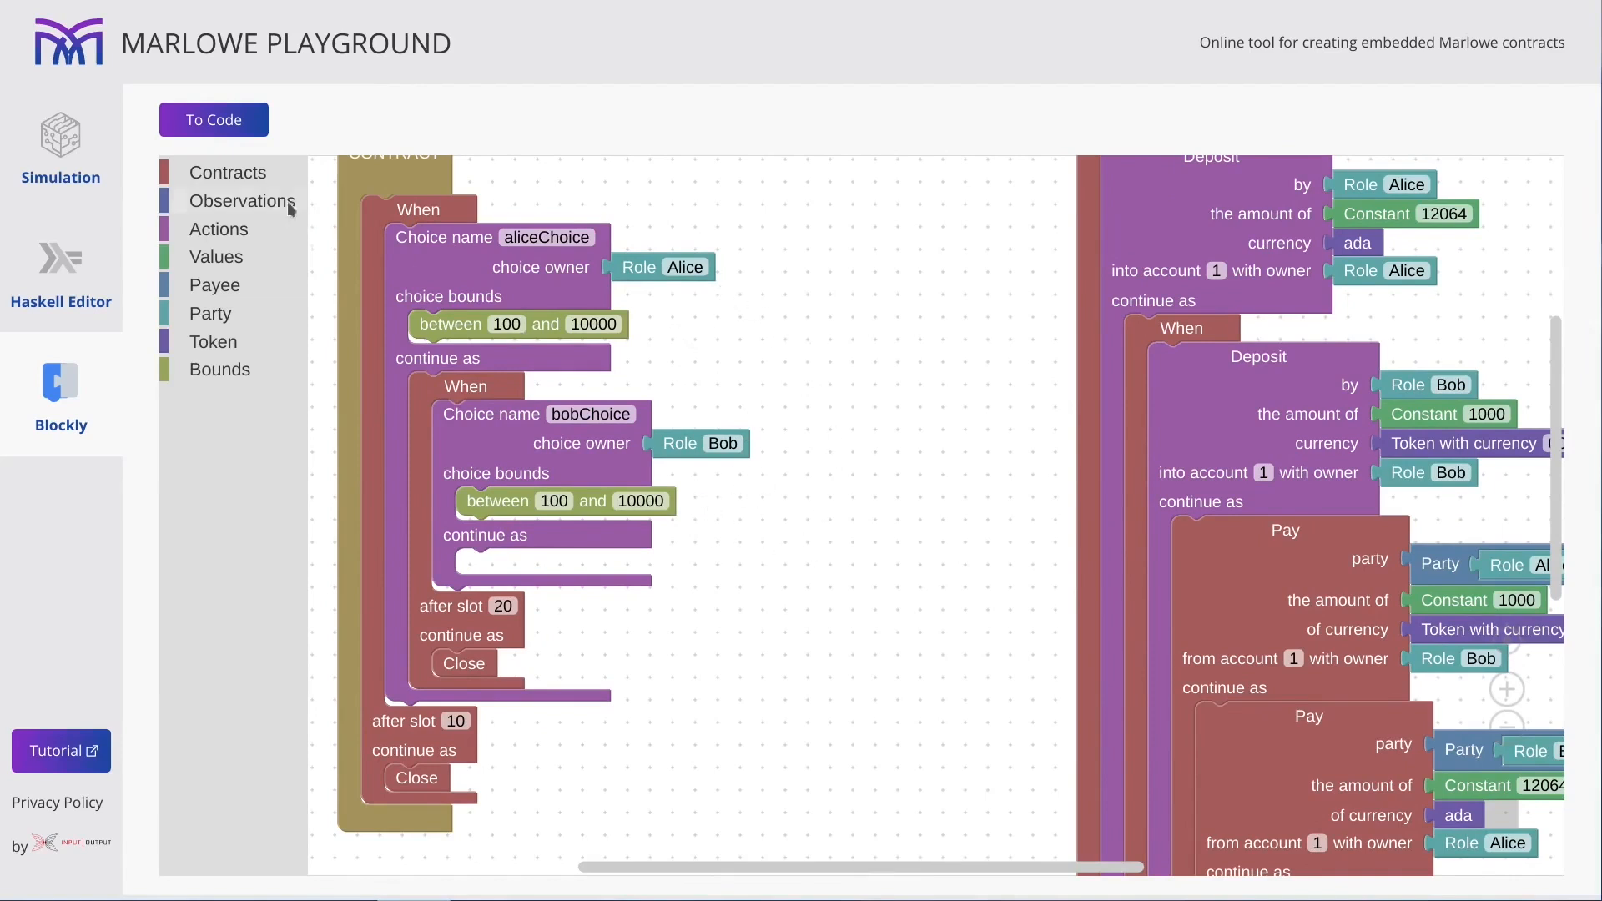
Add a Let continuation after bobChoice defining the variable amountOfDollars.
{"action": "left_click", "coordinate": [229, 172]}
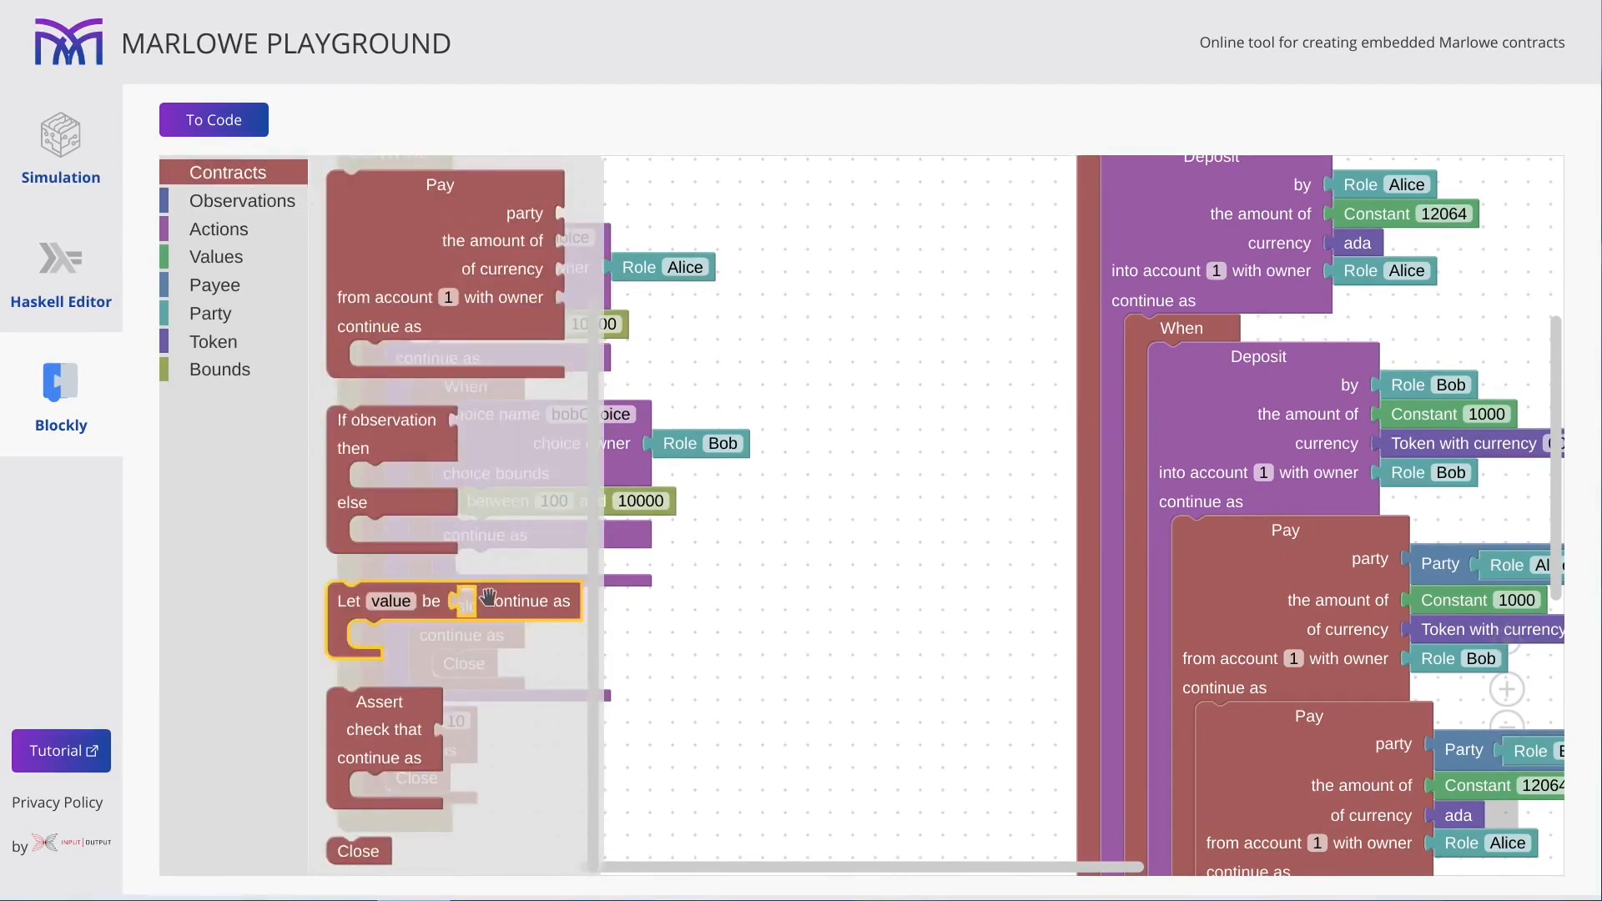
{"action": "left_click_drag", "start_coordinate": [476, 601], "coordinate": [658, 585]}
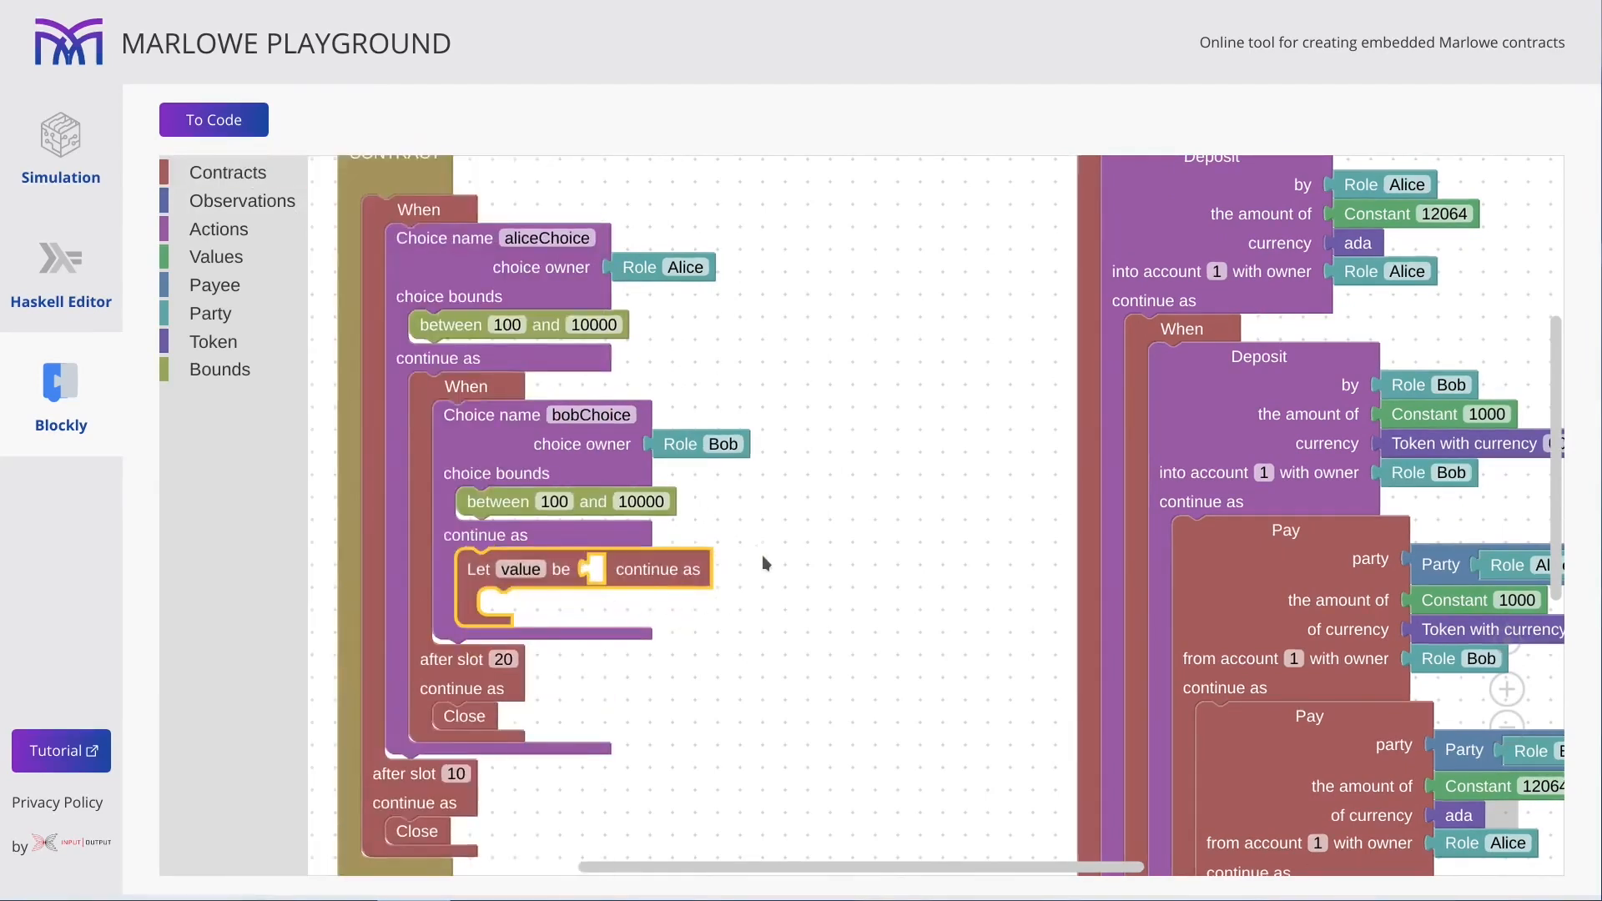
{"action": "scroll", "coordinate": [802, 510], "scroll_direction": "down", "scroll_amount": 2}
{"action": "left_click", "coordinate": [527, 478]}
{"action": "type", "text": "amount"}
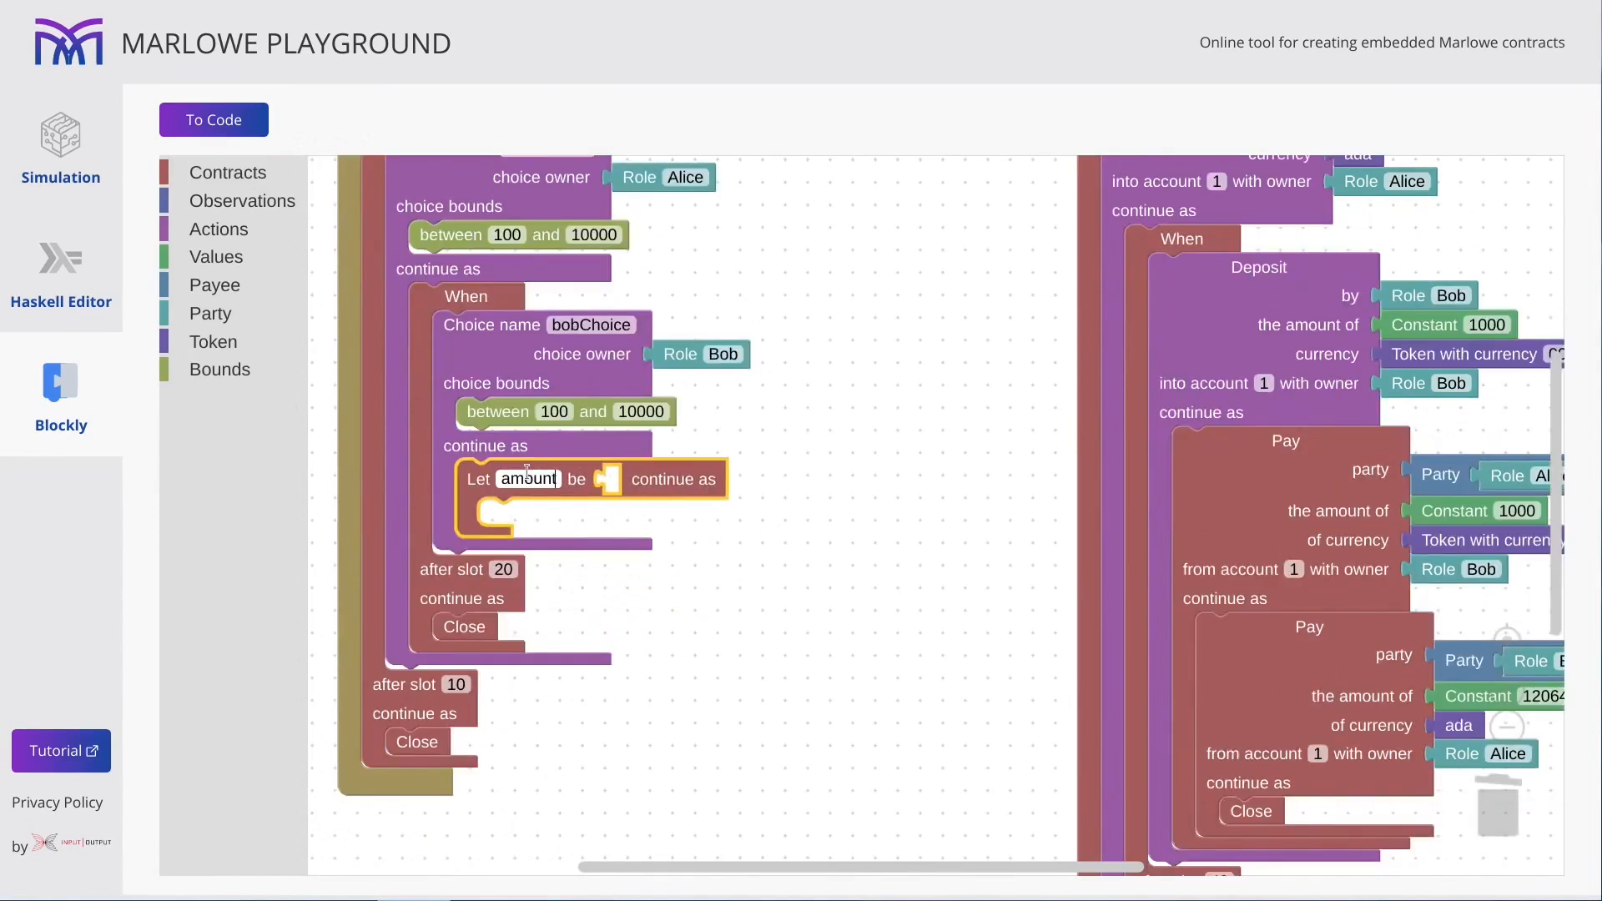
{"action": "type", "text": "OfDollars"}
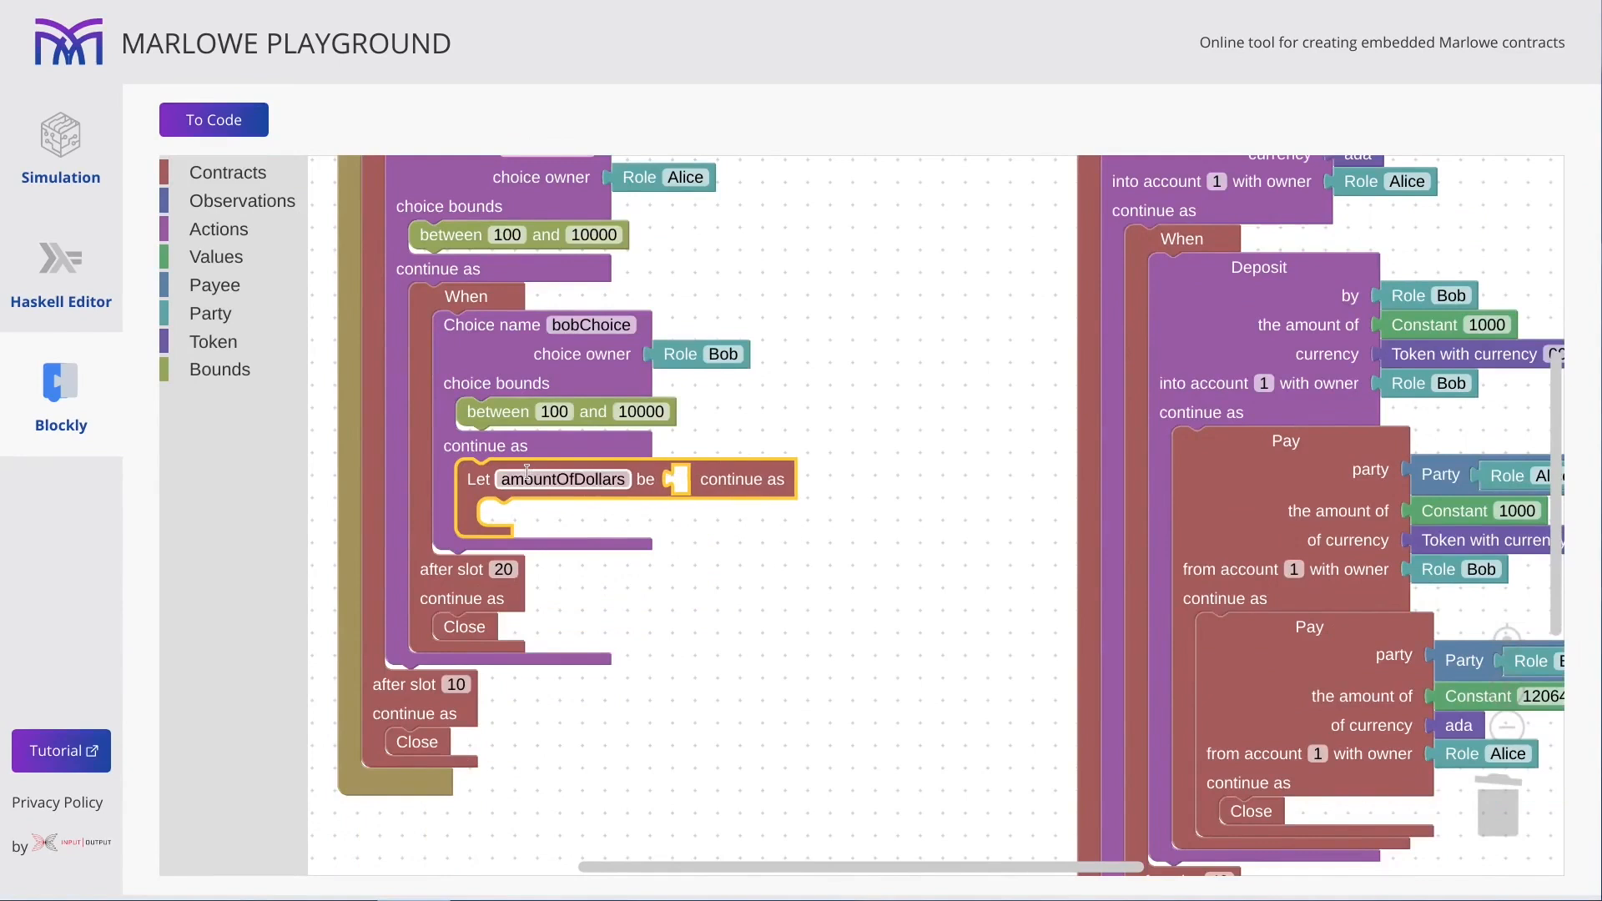
{"action": "left_click", "coordinate": [735, 581]}
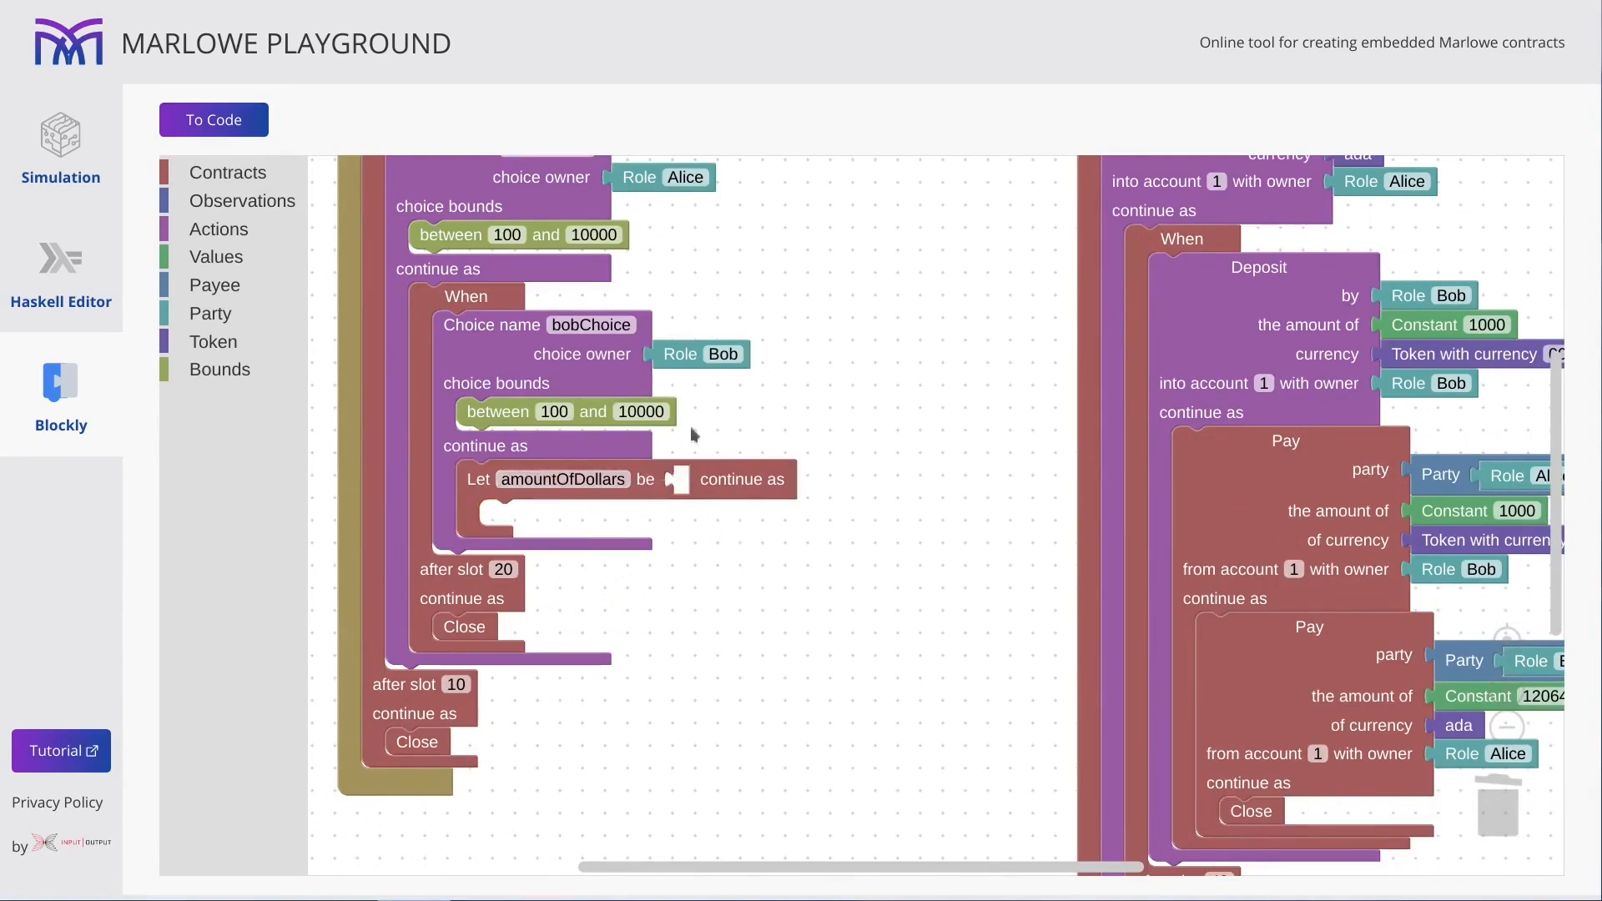
{"action": "left_click_drag", "start_coordinate": [702, 375], "coordinate": [719, 427]}
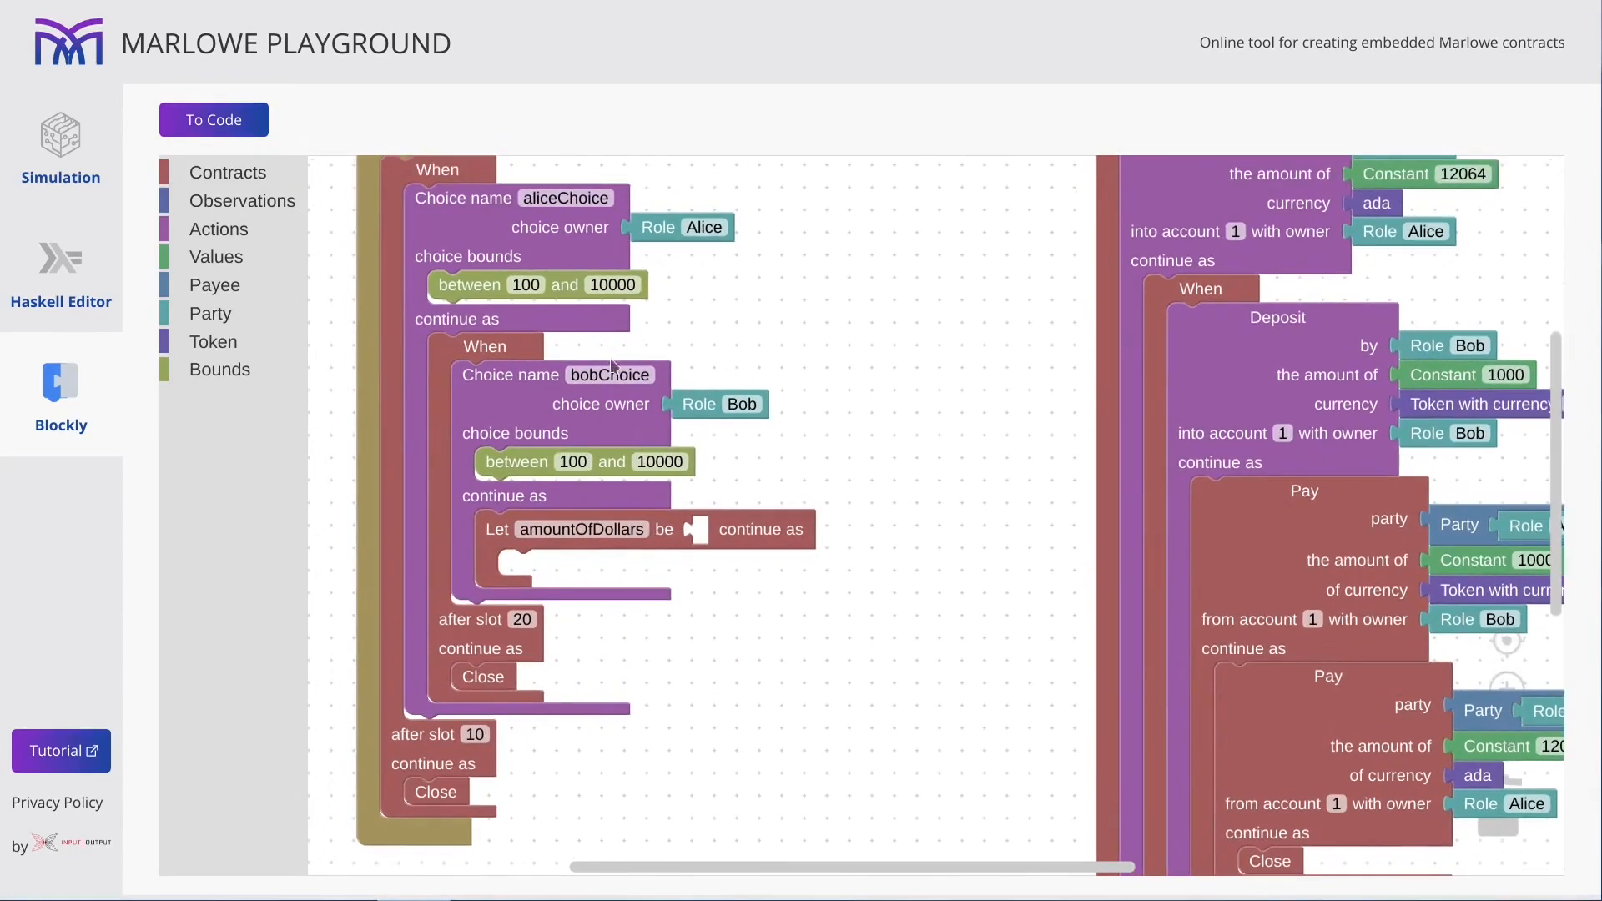
Place a loose if-then-else value and a choice value named aliceChoice on the canvas.
{"action": "left_click", "coordinate": [226, 256]}
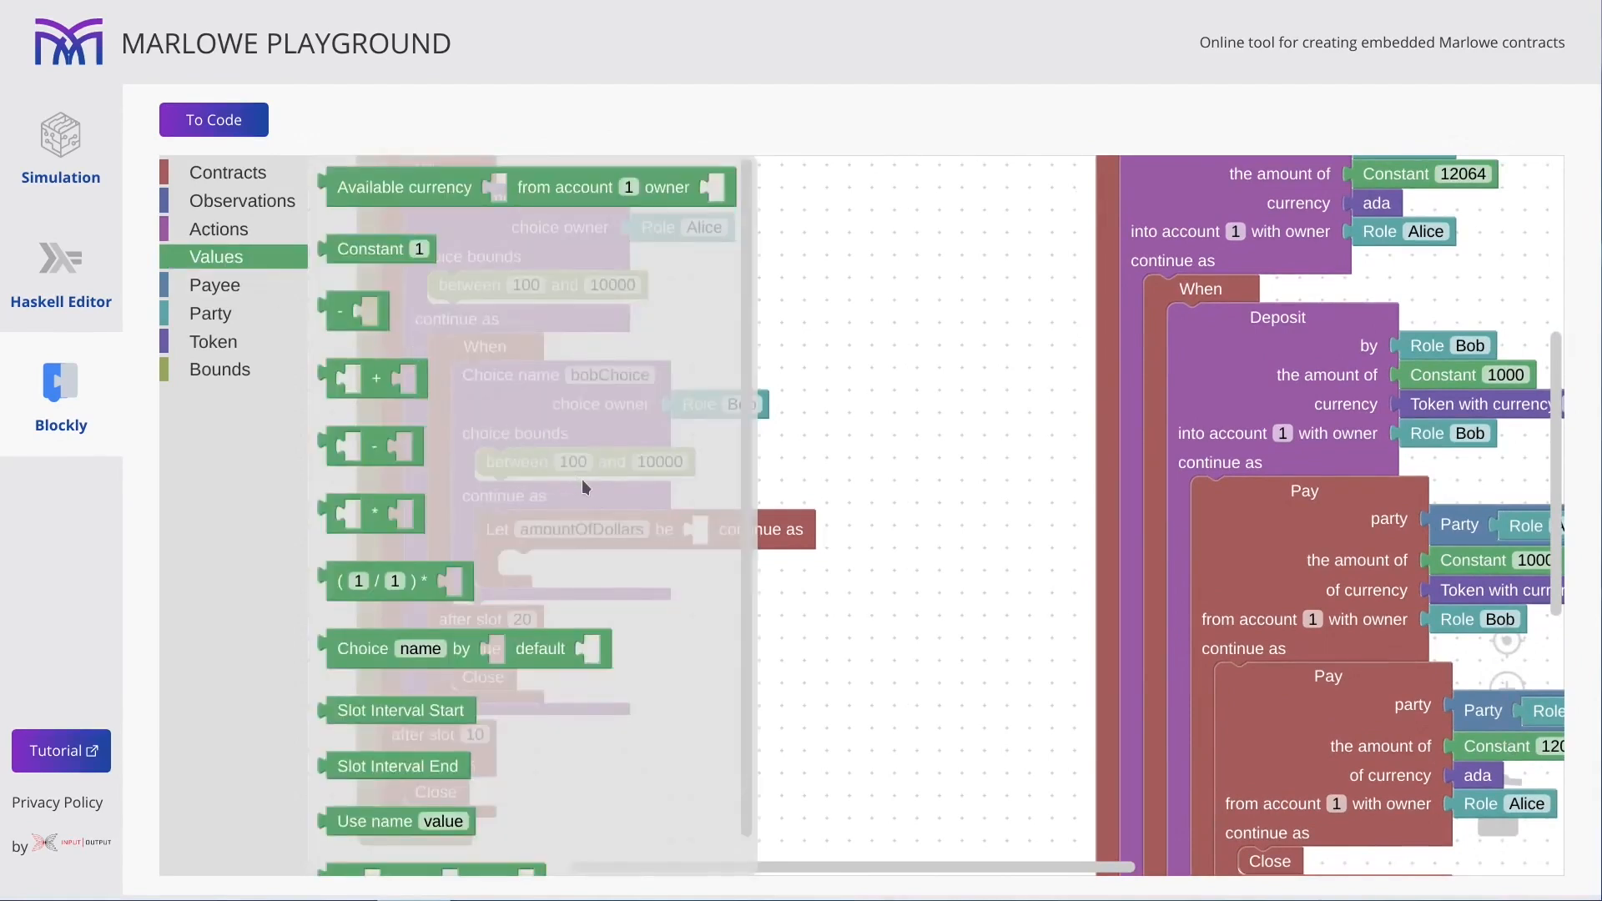
{"action": "scroll", "coordinate": [582, 479], "scroll_direction": "down", "scroll_amount": 1}
{"action": "mouse_move", "coordinate": [407, 843]}
{"action": "left_mouse_down"}
{"action": "mouse_move", "coordinate": [714, 710]}
{"action": "mouse_move", "coordinate": [689, 635]}
{"action": "left_mouse_up"}
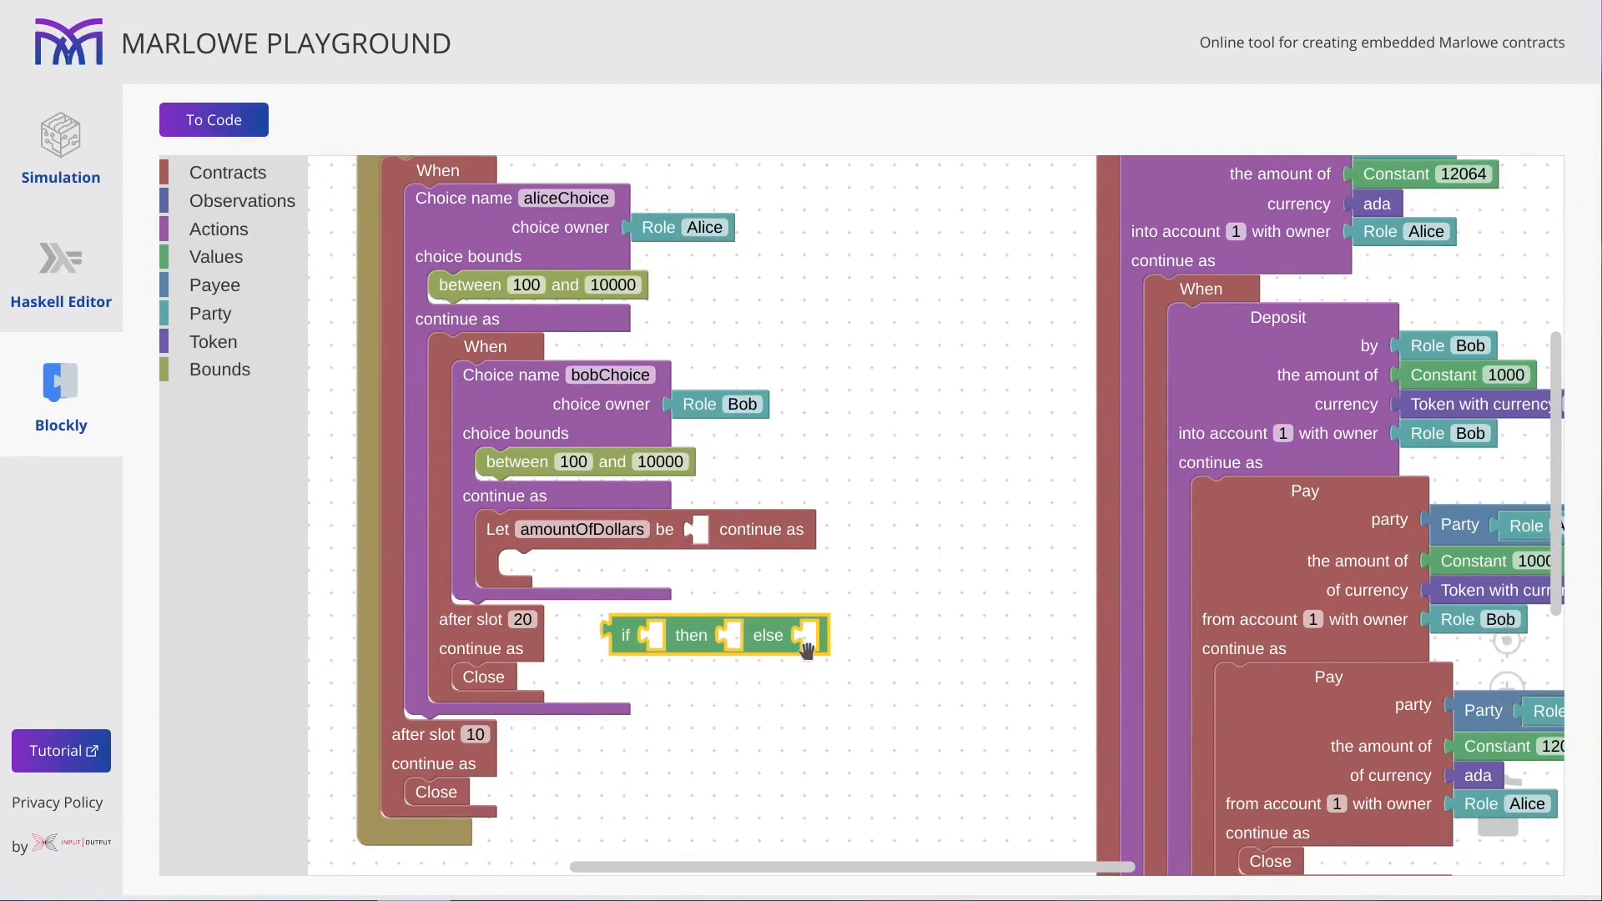
{"action": "left_click_drag", "start_coordinate": [917, 601], "coordinate": [929, 542]}
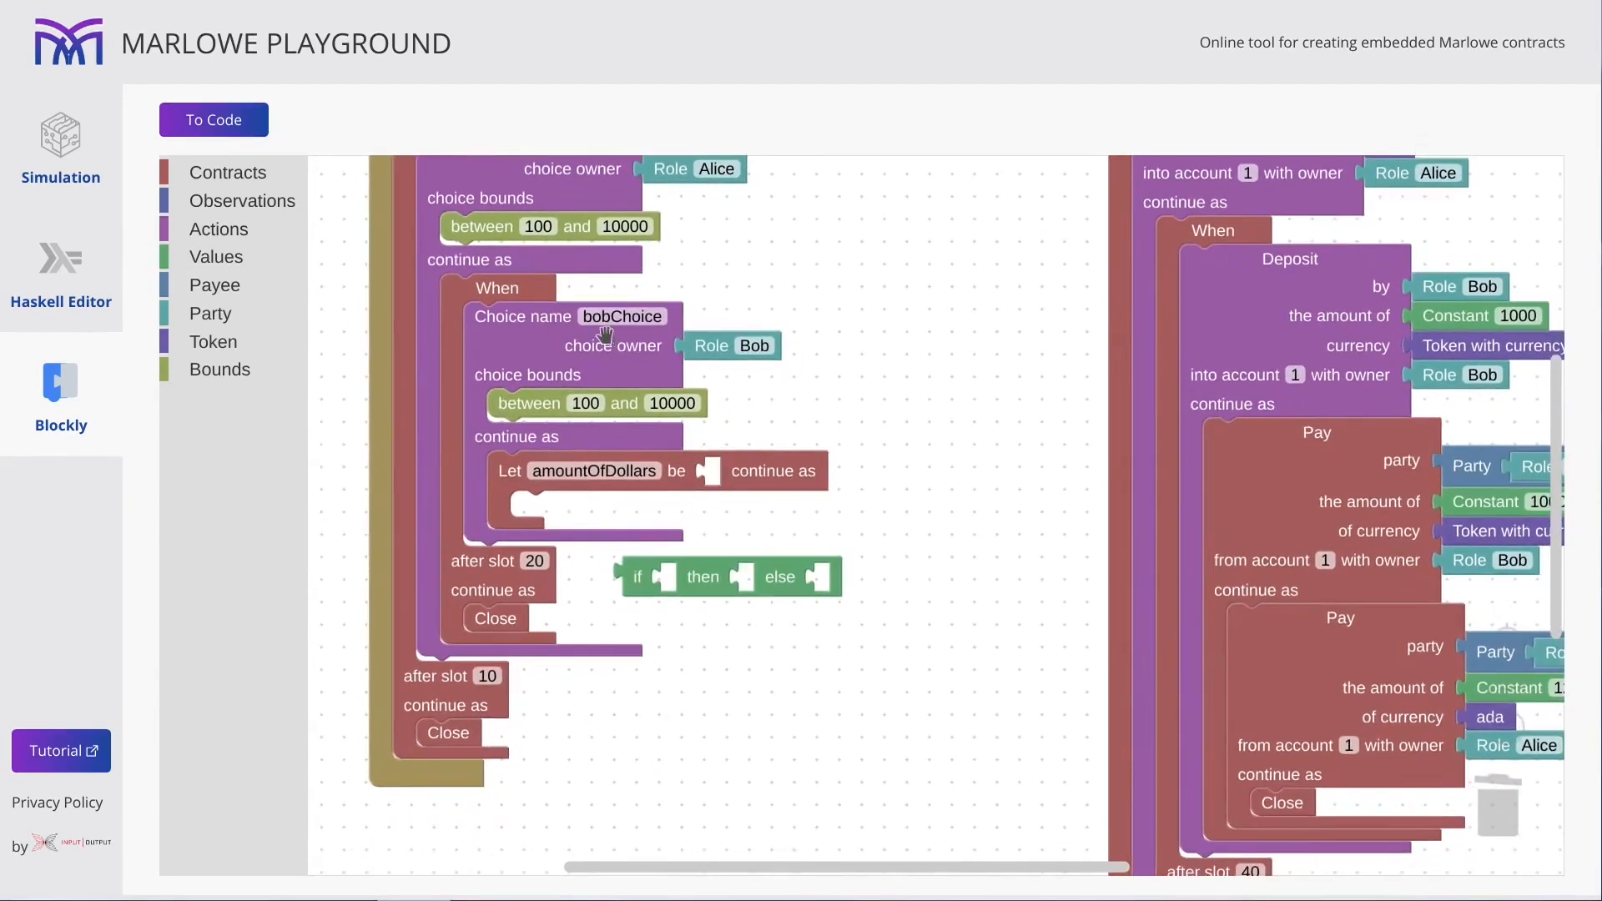
{"action": "left_click", "coordinate": [261, 262]}
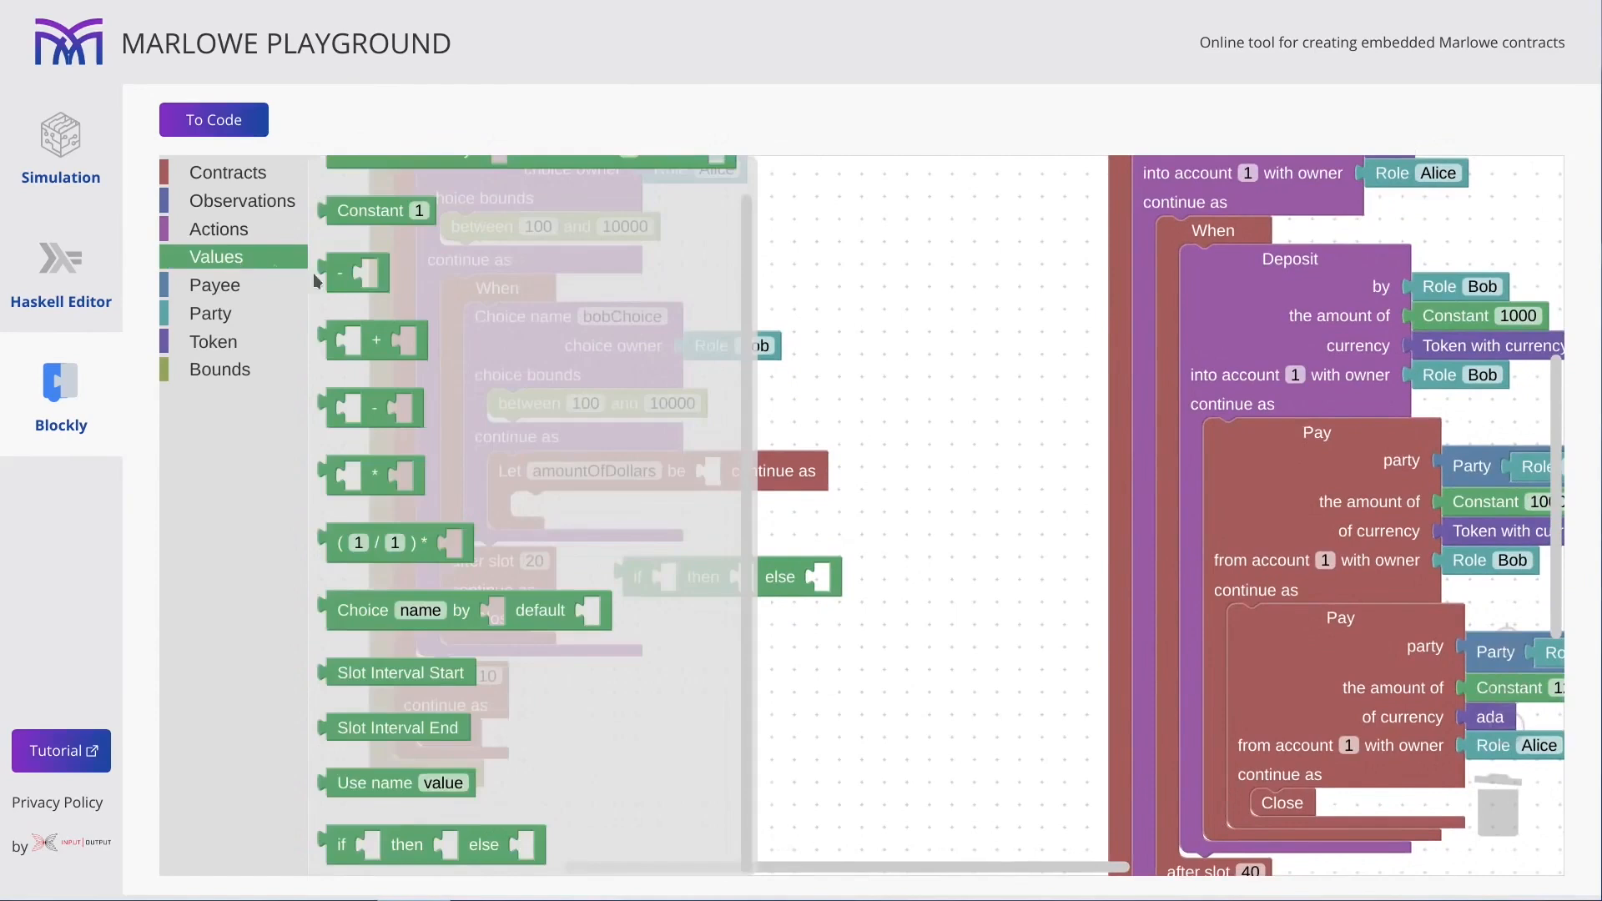
{"action": "left_click", "coordinate": [531, 610]}
{"action": "left_click_drag", "start_coordinate": [461, 608], "coordinate": [821, 647]}
{"action": "left_click", "coordinate": [783, 643]}
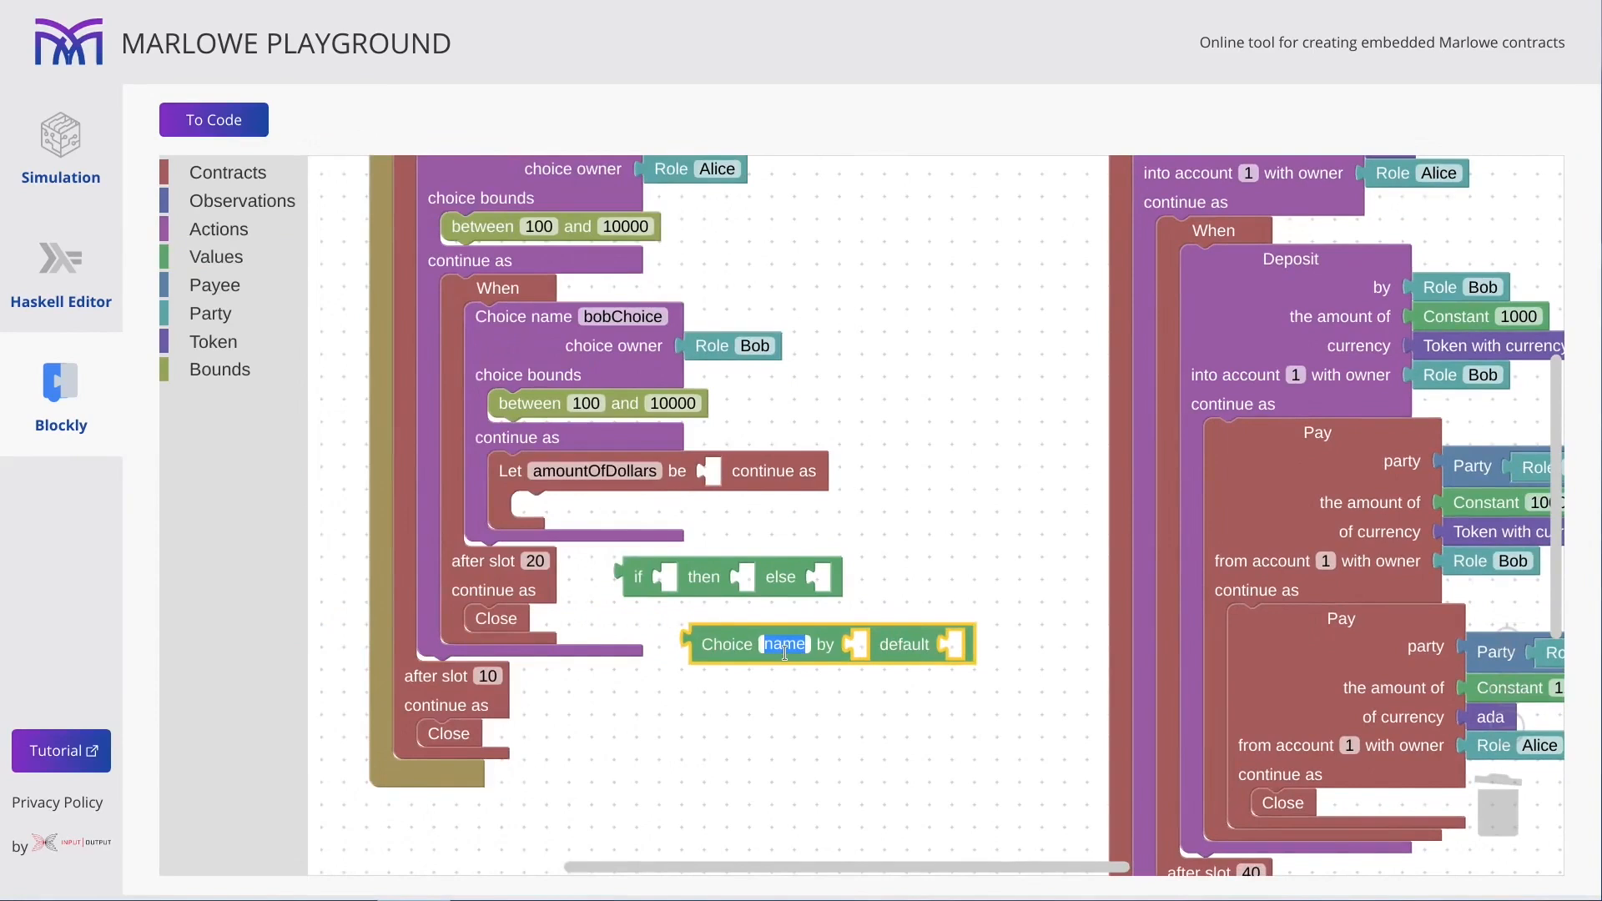
{"action": "type", "text": "alice"}
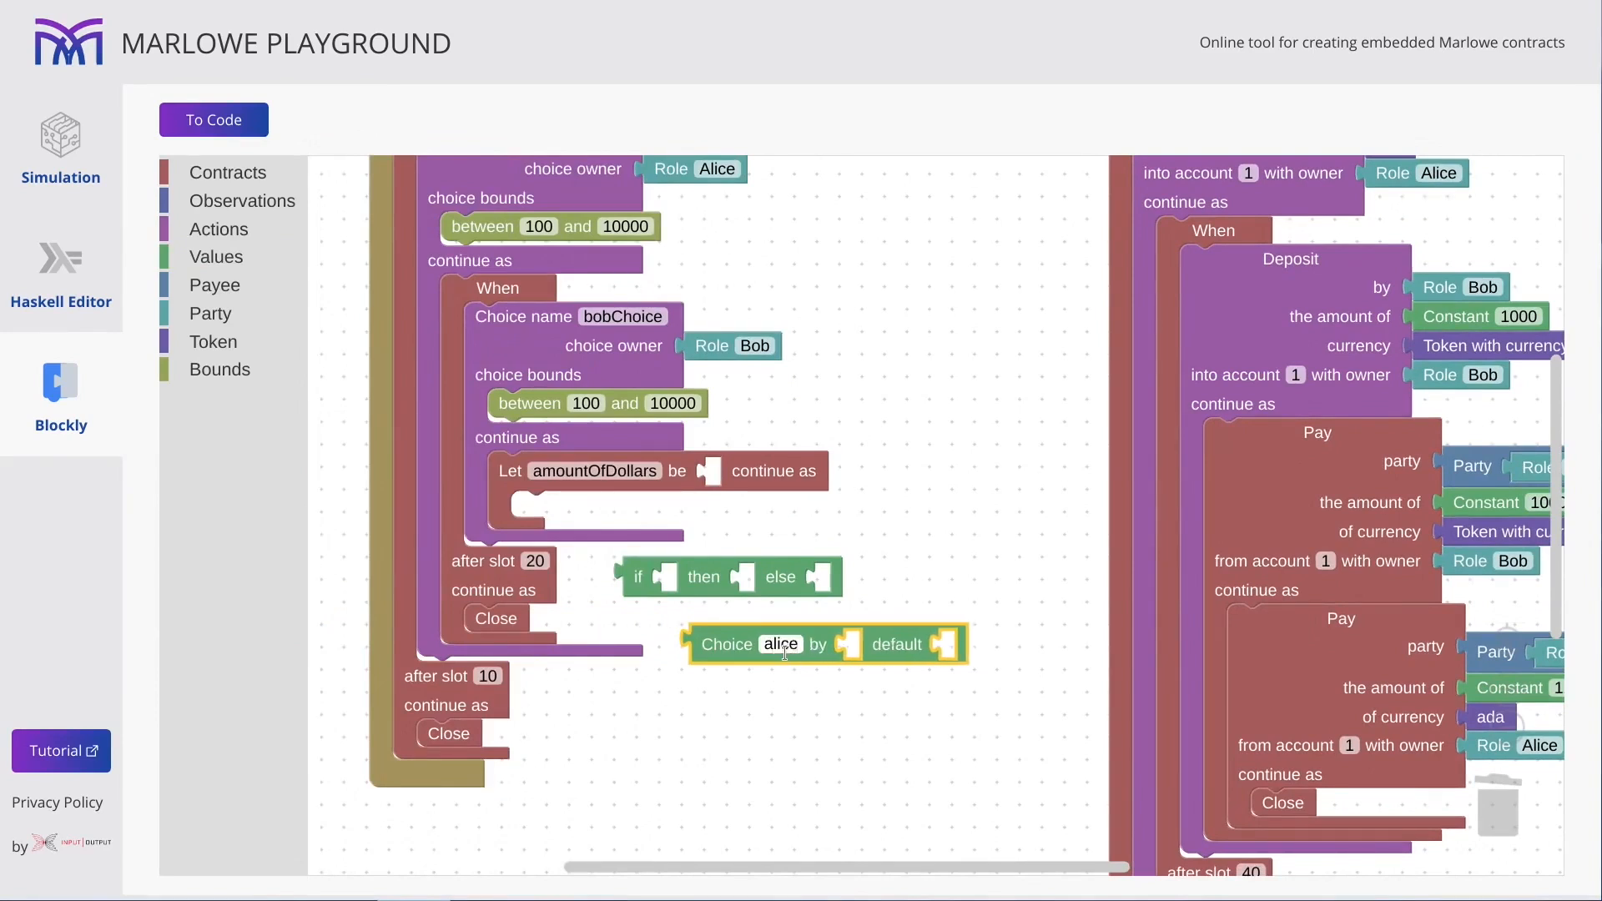
{"action": "type", "text": "Choice"}
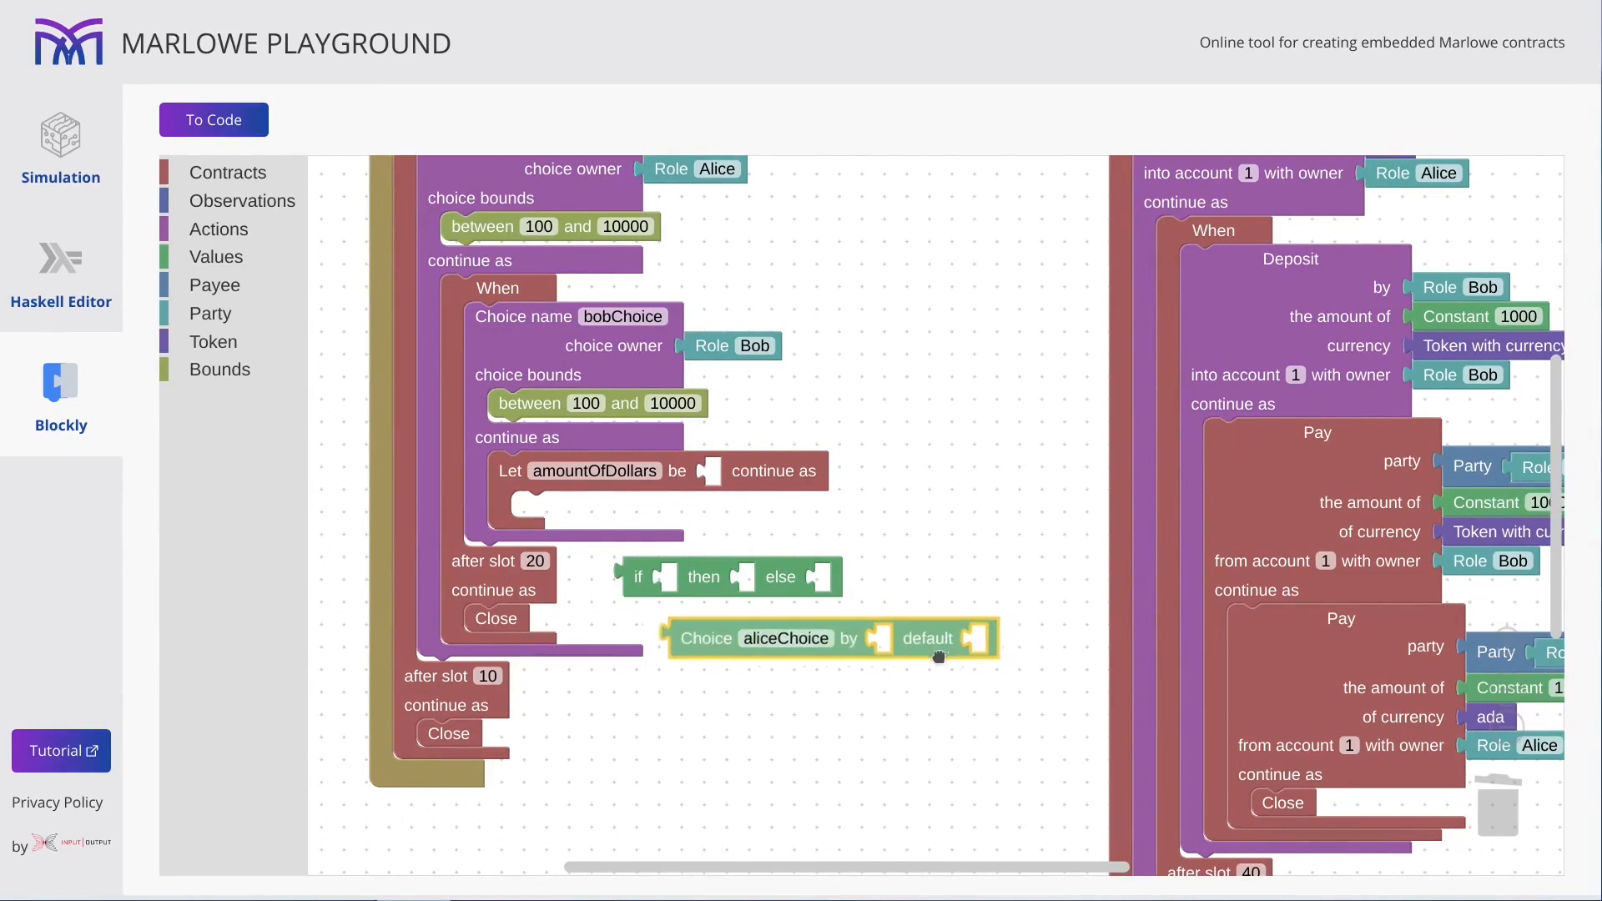
{"action": "left_click_drag", "start_coordinate": [964, 664], "coordinate": [933, 662]}
Give aliceChoice chooser Role Alice and a Constant 0 default.
{"action": "left_click", "coordinate": [695, 170]}
{"action": "mouse_move", "coordinate": [674, 170]}
{"action": "left_mouse_down"}
{"action": "mouse_move", "coordinate": [851, 644]}
{"action": "mouse_move", "coordinate": [911, 626]}
{"action": "left_mouse_up"}
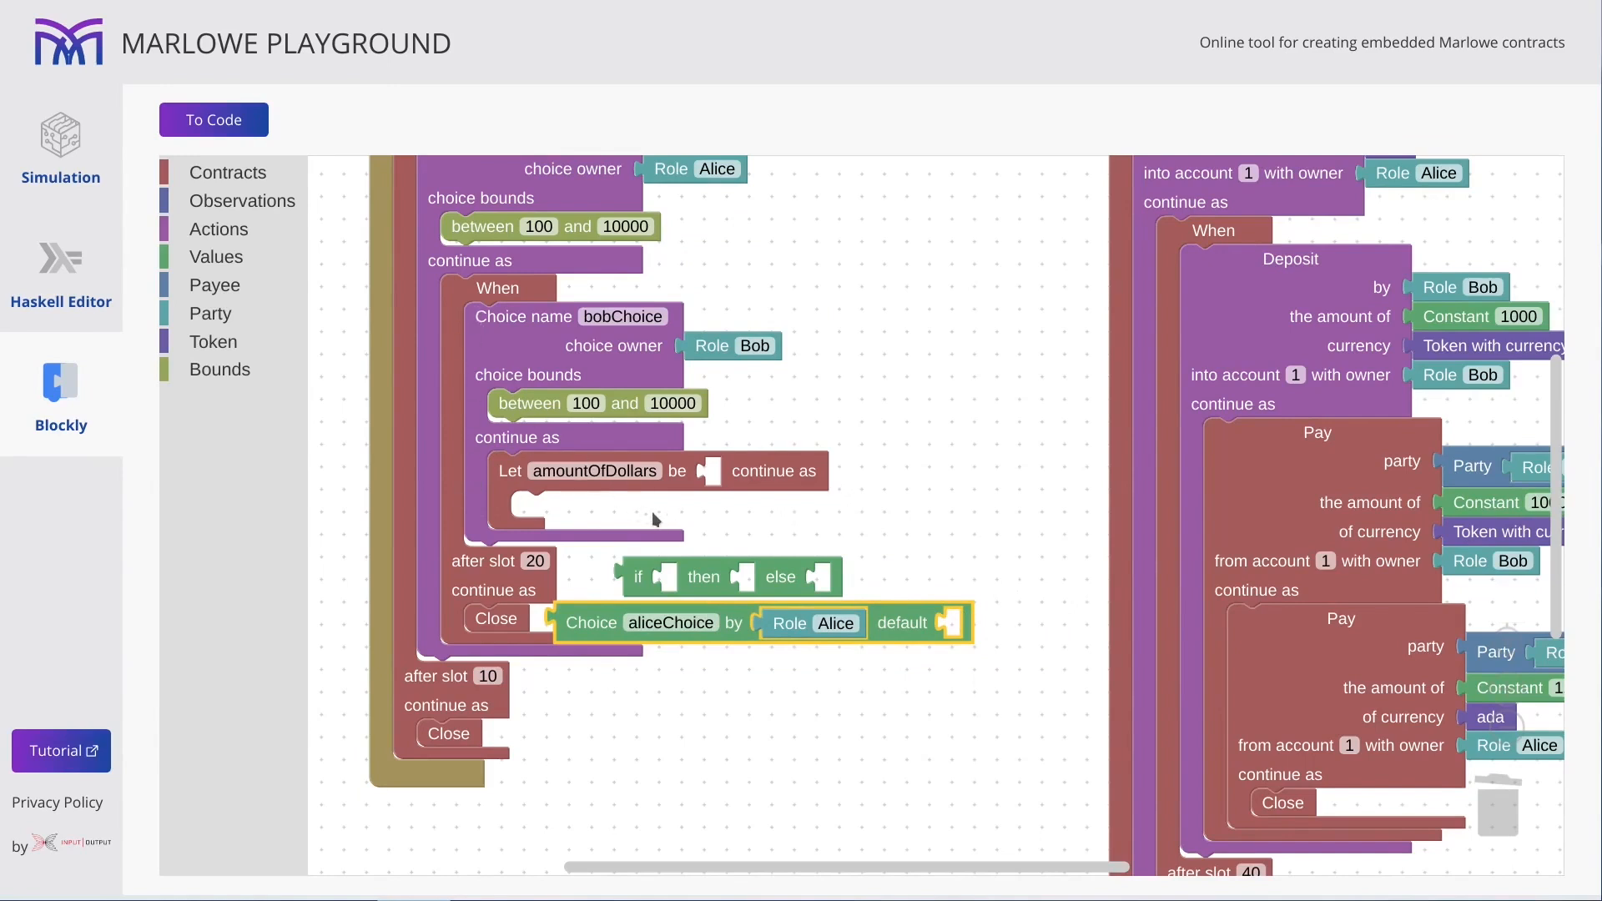
{"action": "left_click", "coordinate": [216, 257]}
{"action": "left_click_drag", "start_coordinate": [363, 211], "coordinate": [1001, 623]}
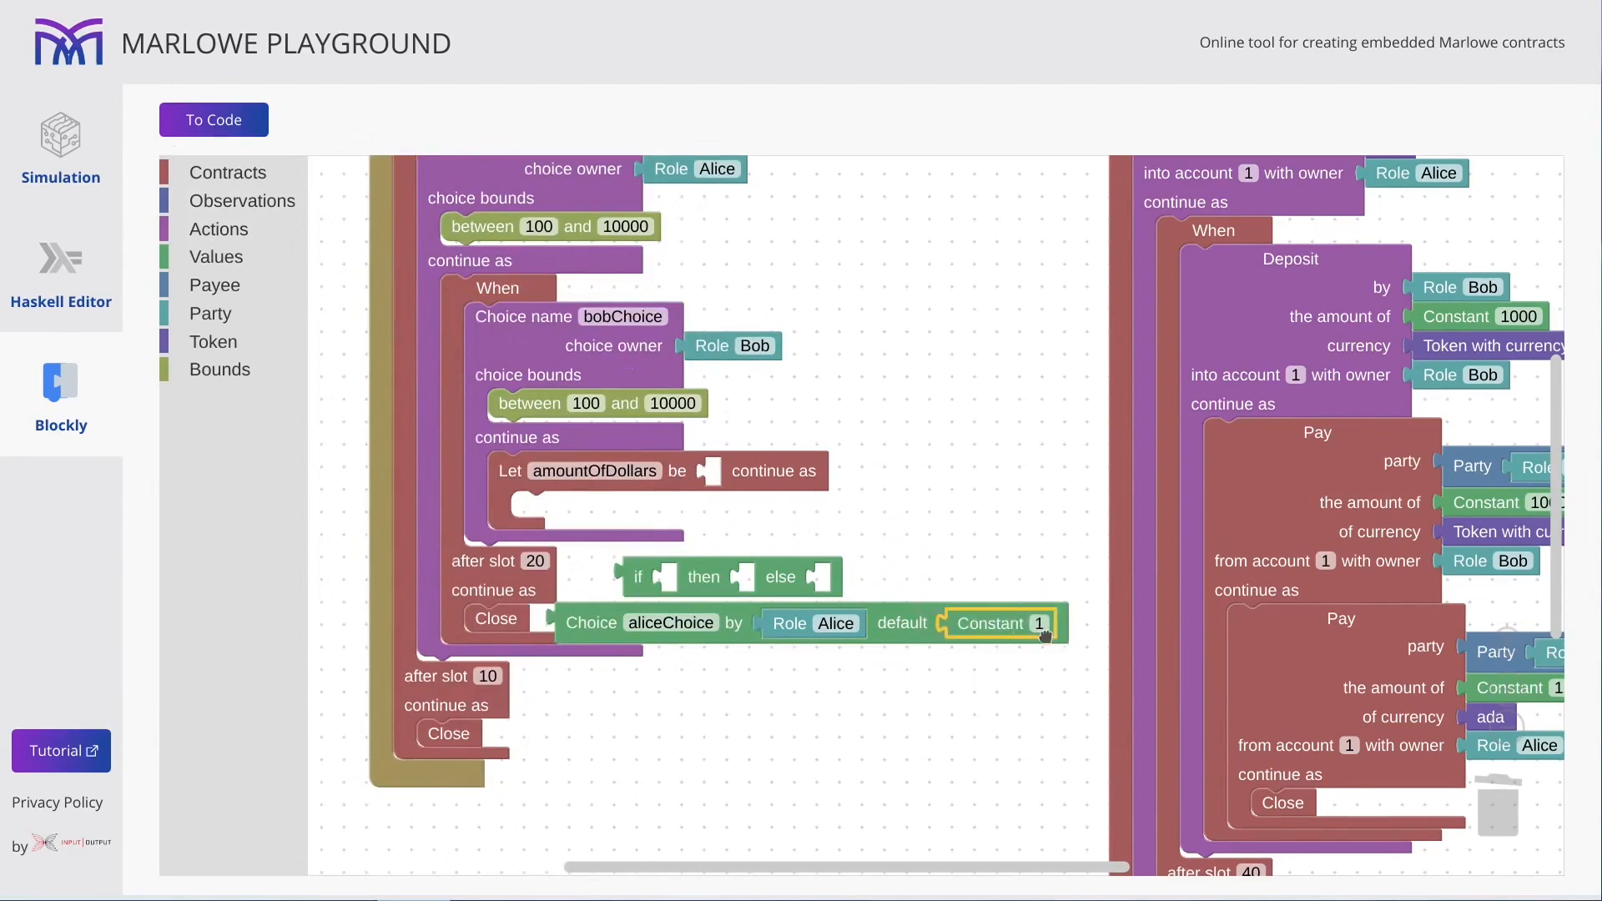
{"action": "left_click", "coordinate": [1038, 623]}
{"action": "type", "text": "0"}
Duplicate the value as bobChoice chosen by Role Bob.
{"action": "left_click", "coordinate": [591, 623]}
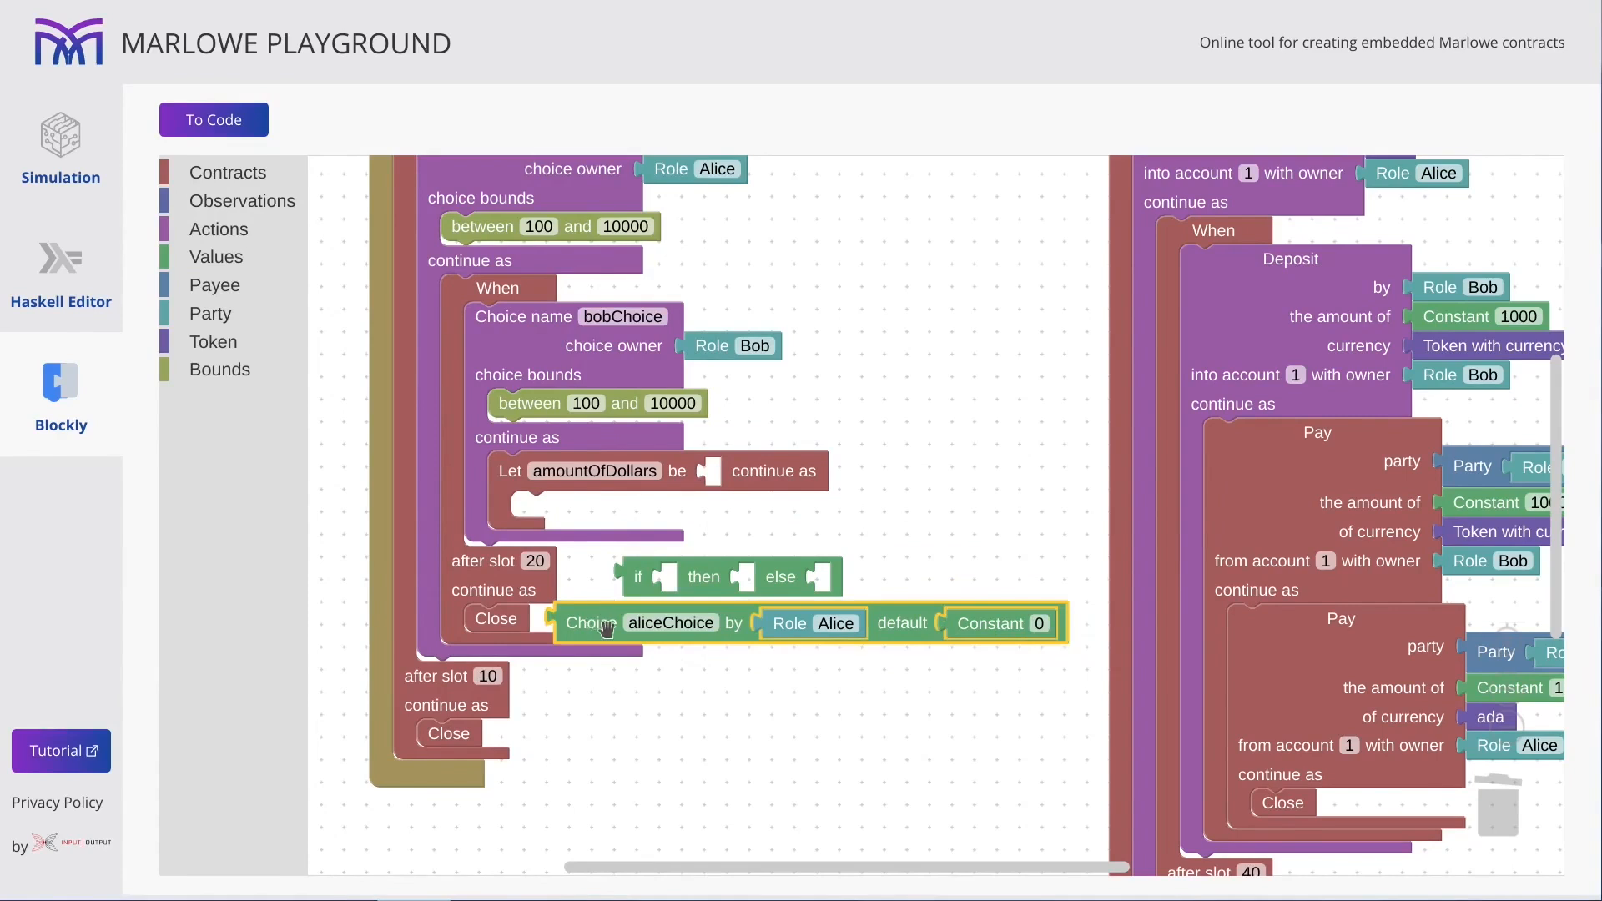
{"action": "key", "text": "ctrl+c"}
{"action": "key", "text": "ctrl+v"}
{"action": "left_click_drag", "start_coordinate": [631, 675], "coordinate": [620, 693]}
{"action": "left_click", "coordinate": [667, 688]}
{"action": "type", "text": "bobChoice"}
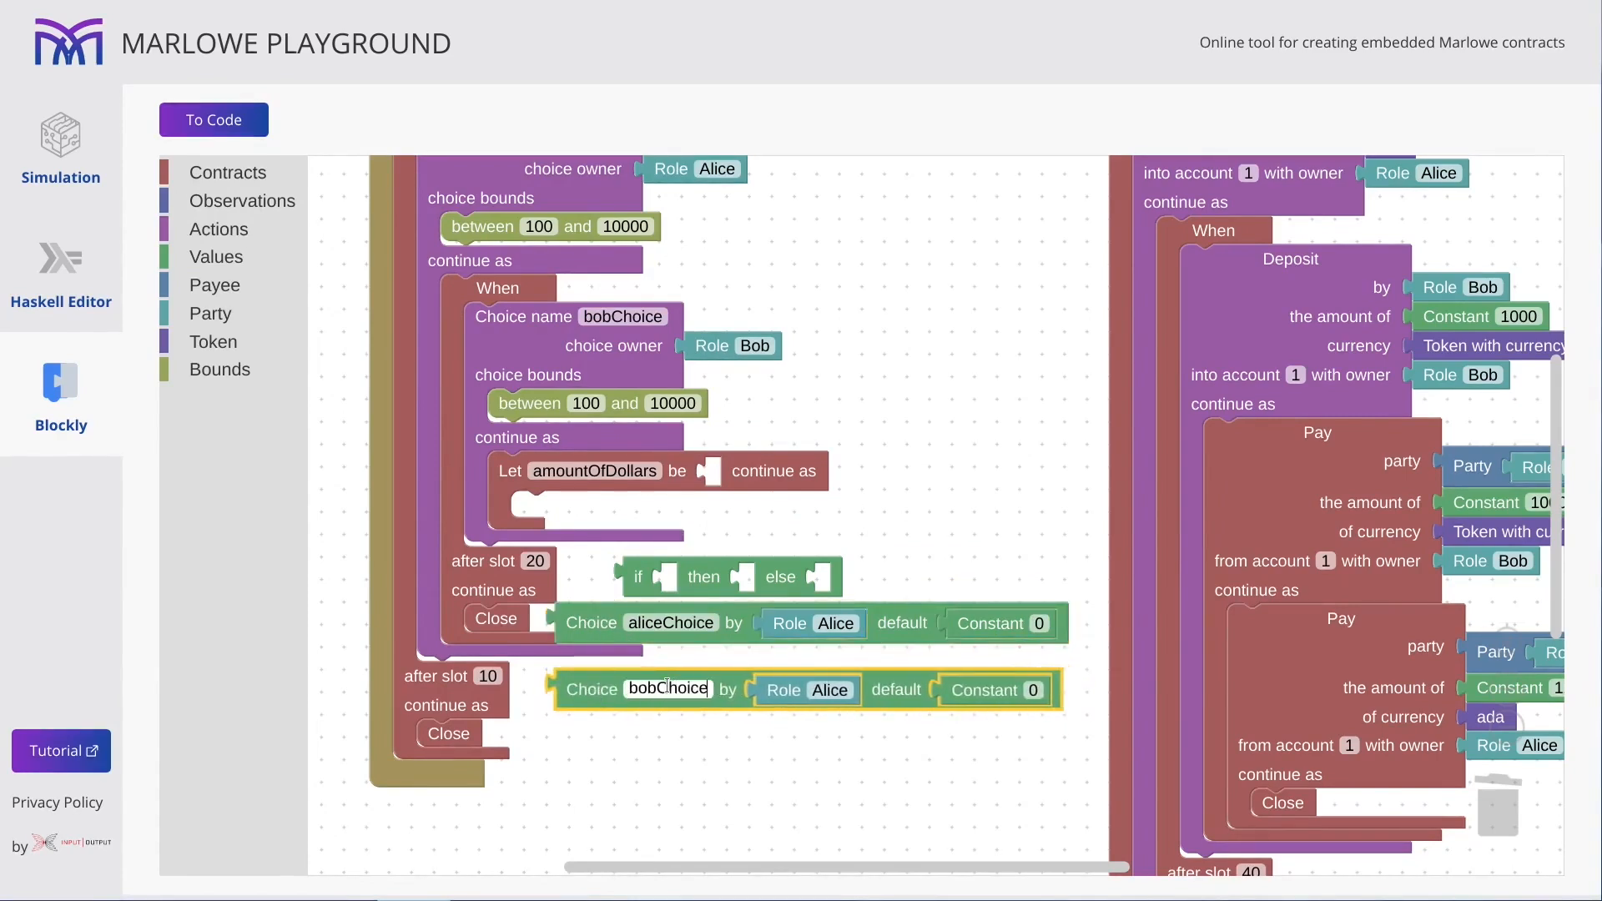
{"action": "left_click", "coordinate": [829, 689]}
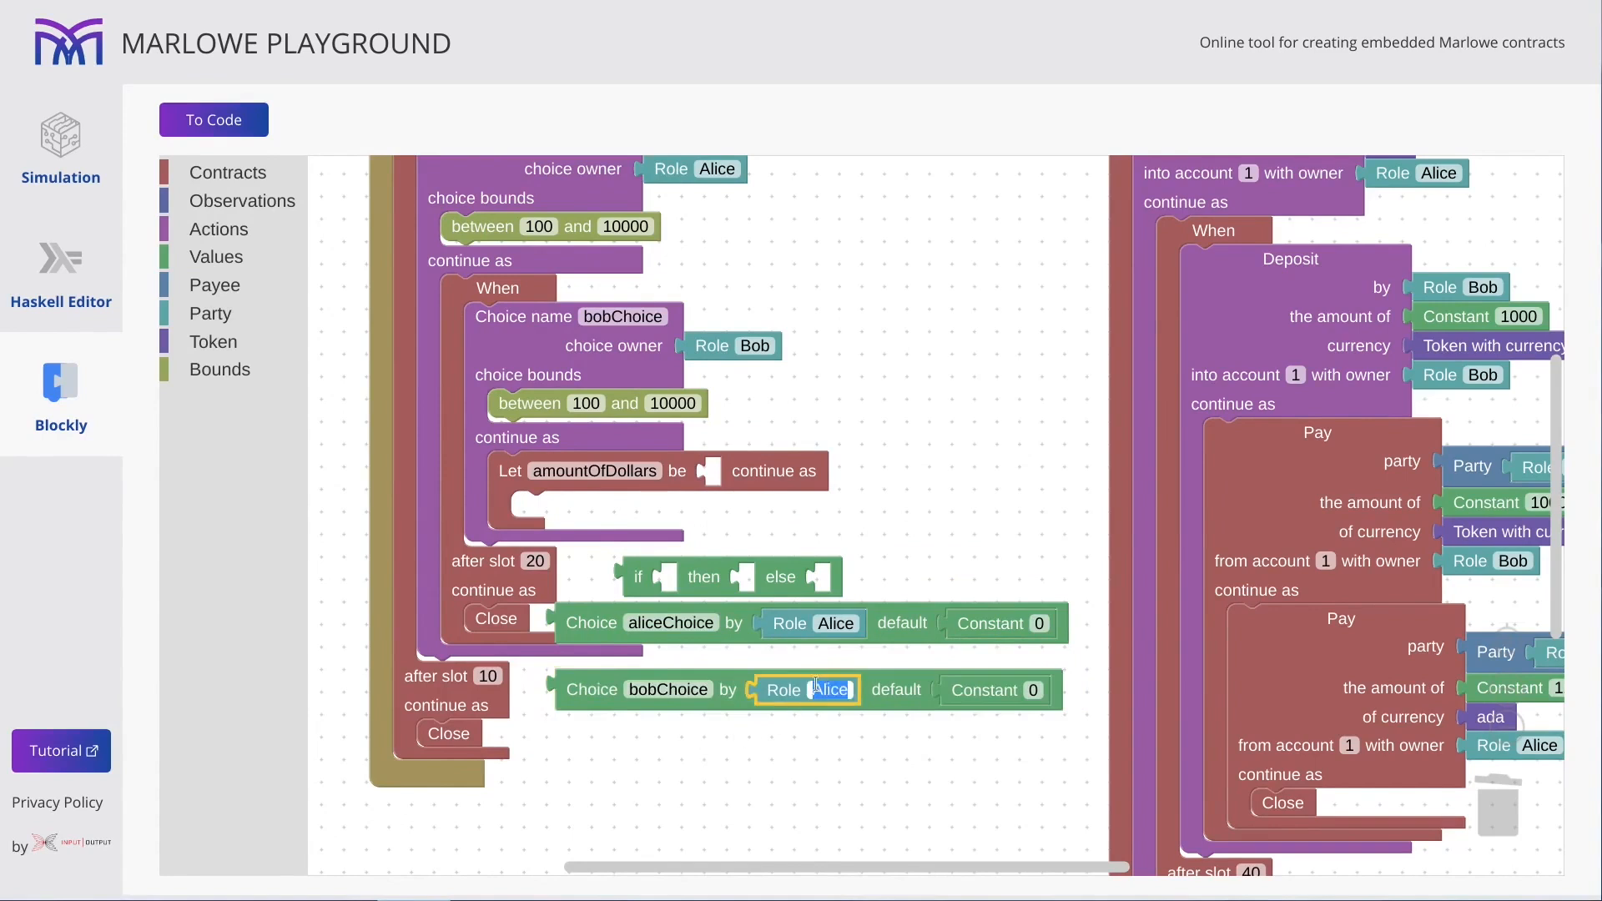
{"action": "type", "text": "Bob"}
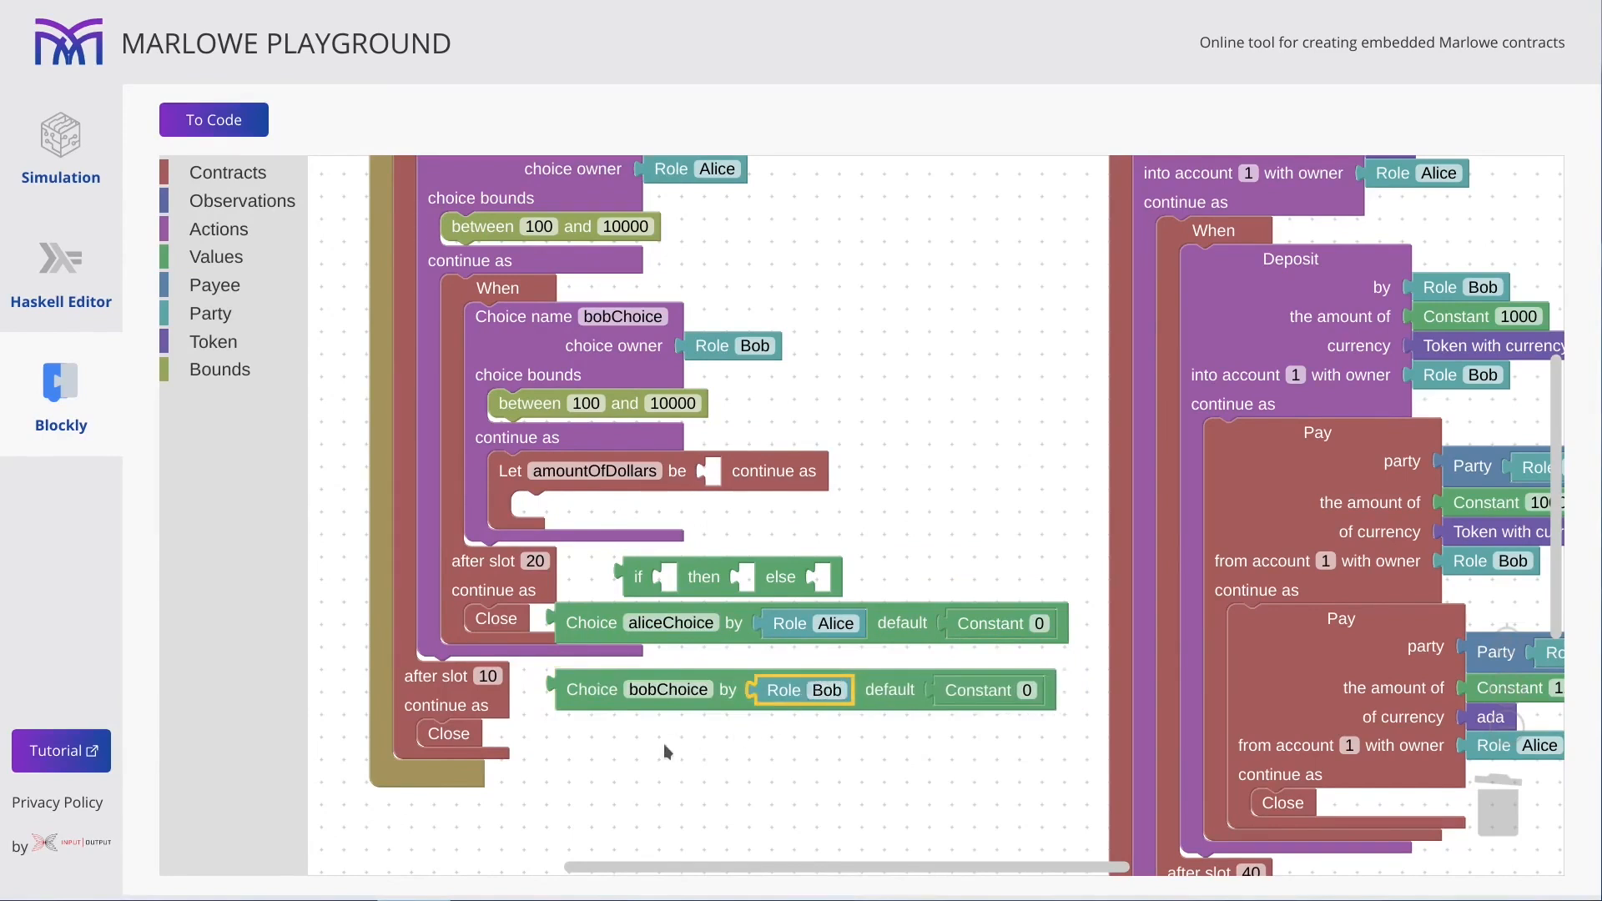
{"action": "left_click", "coordinate": [664, 743]}
Build the observation 'aliceChoice is less than bobChoice' from copied Choice value blocks.
{"action": "left_click", "coordinate": [231, 257]}
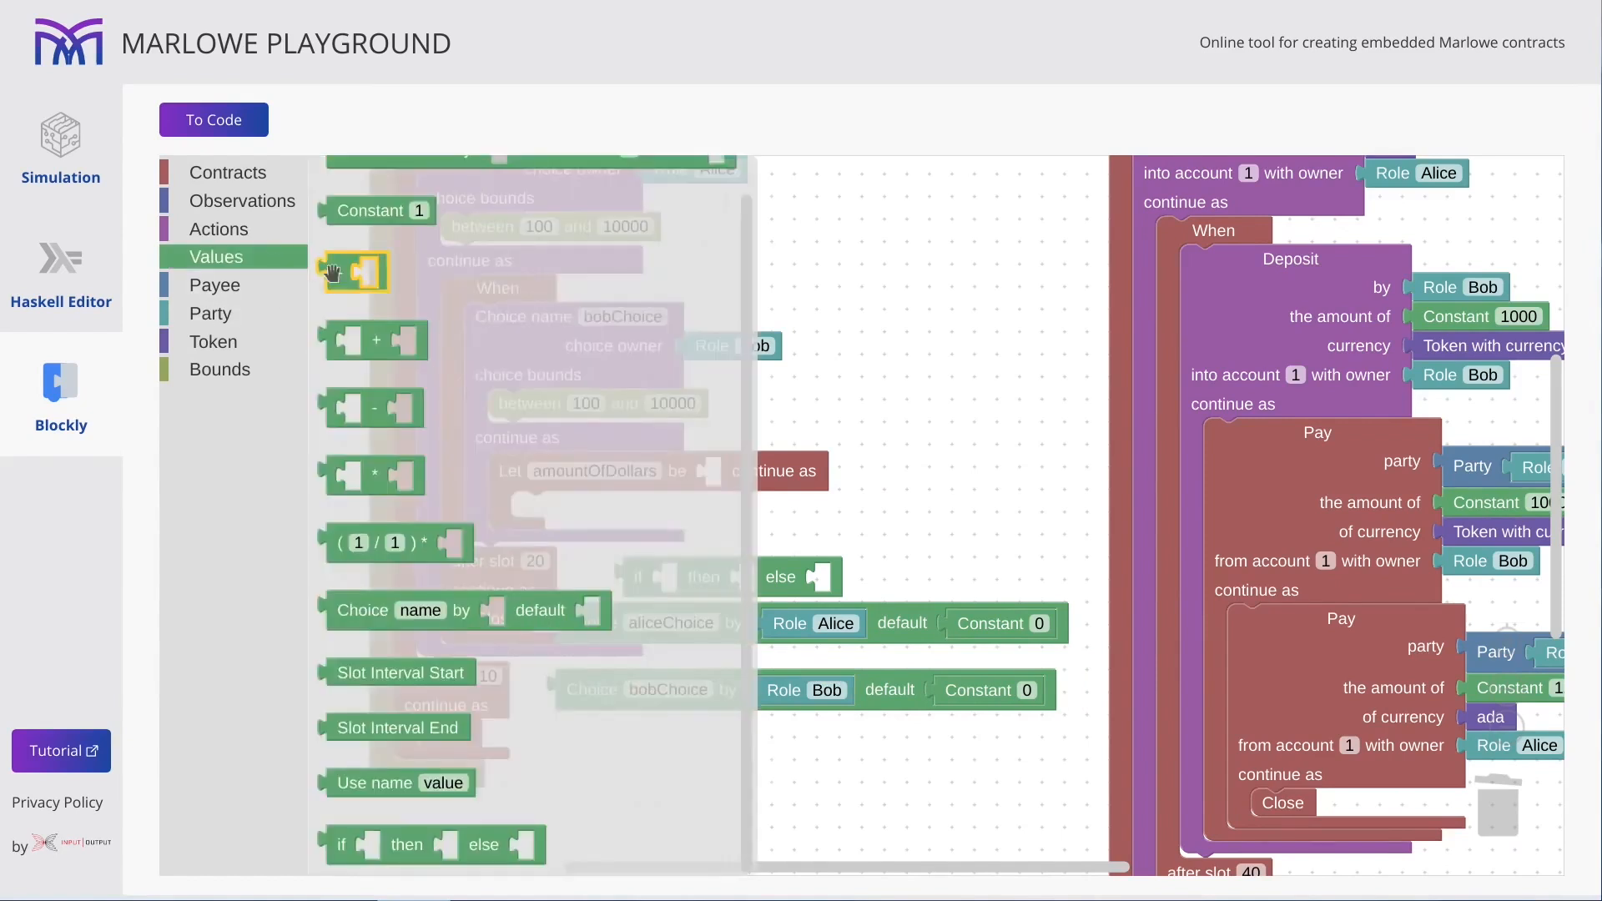
{"action": "scroll", "coordinate": [580, 687], "scroll_direction": "up", "scroll_amount": 1}
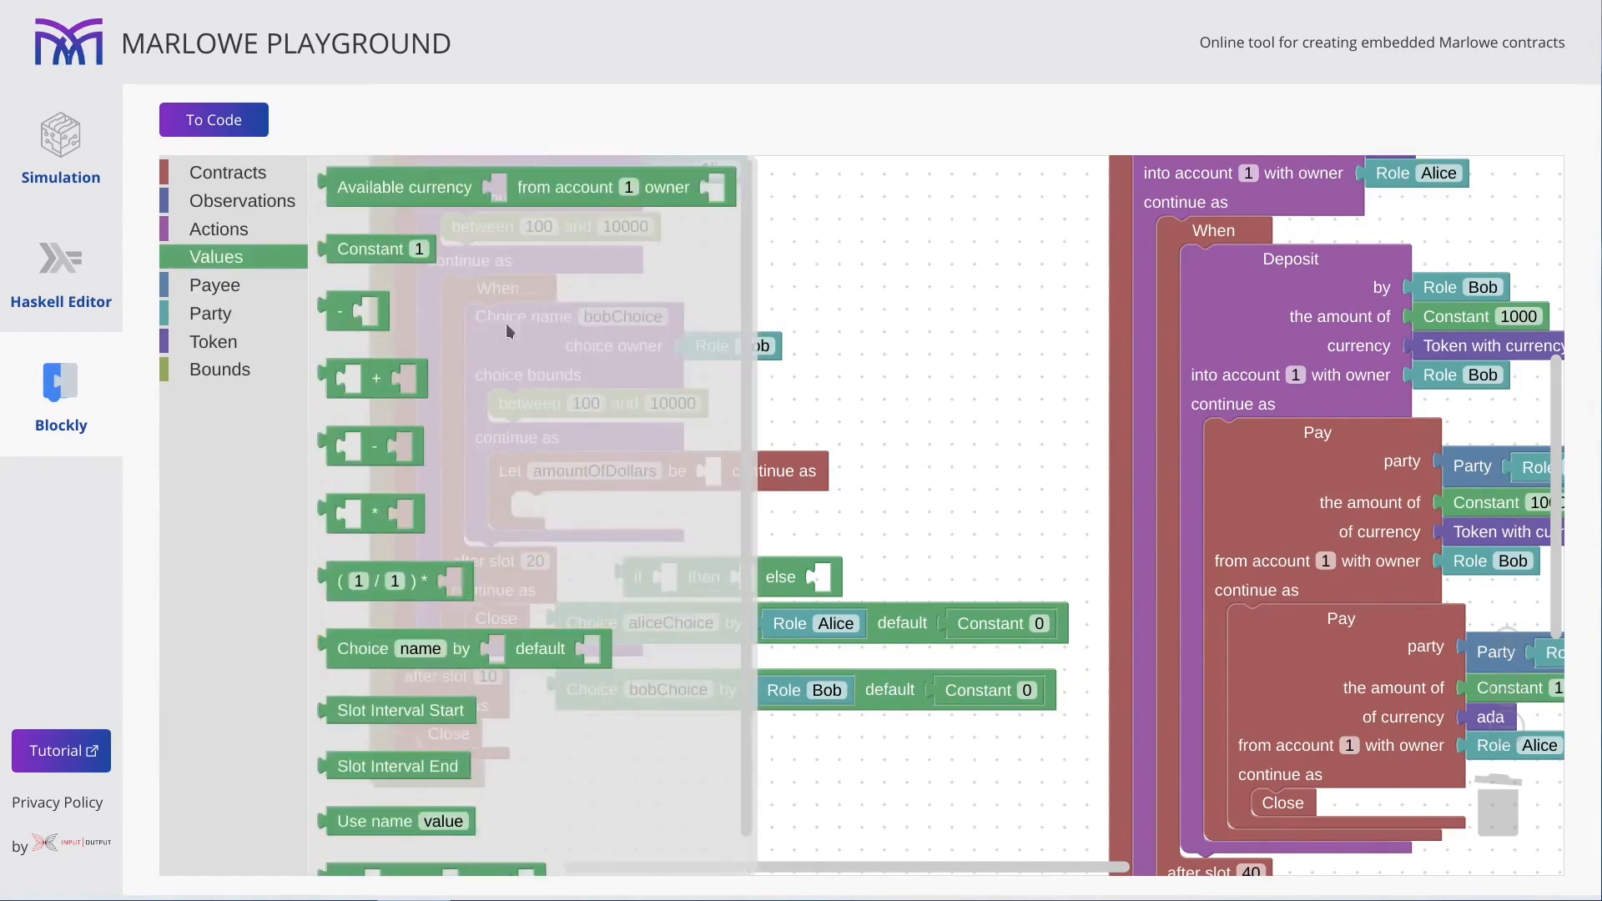
{"action": "left_click", "coordinate": [220, 206]}
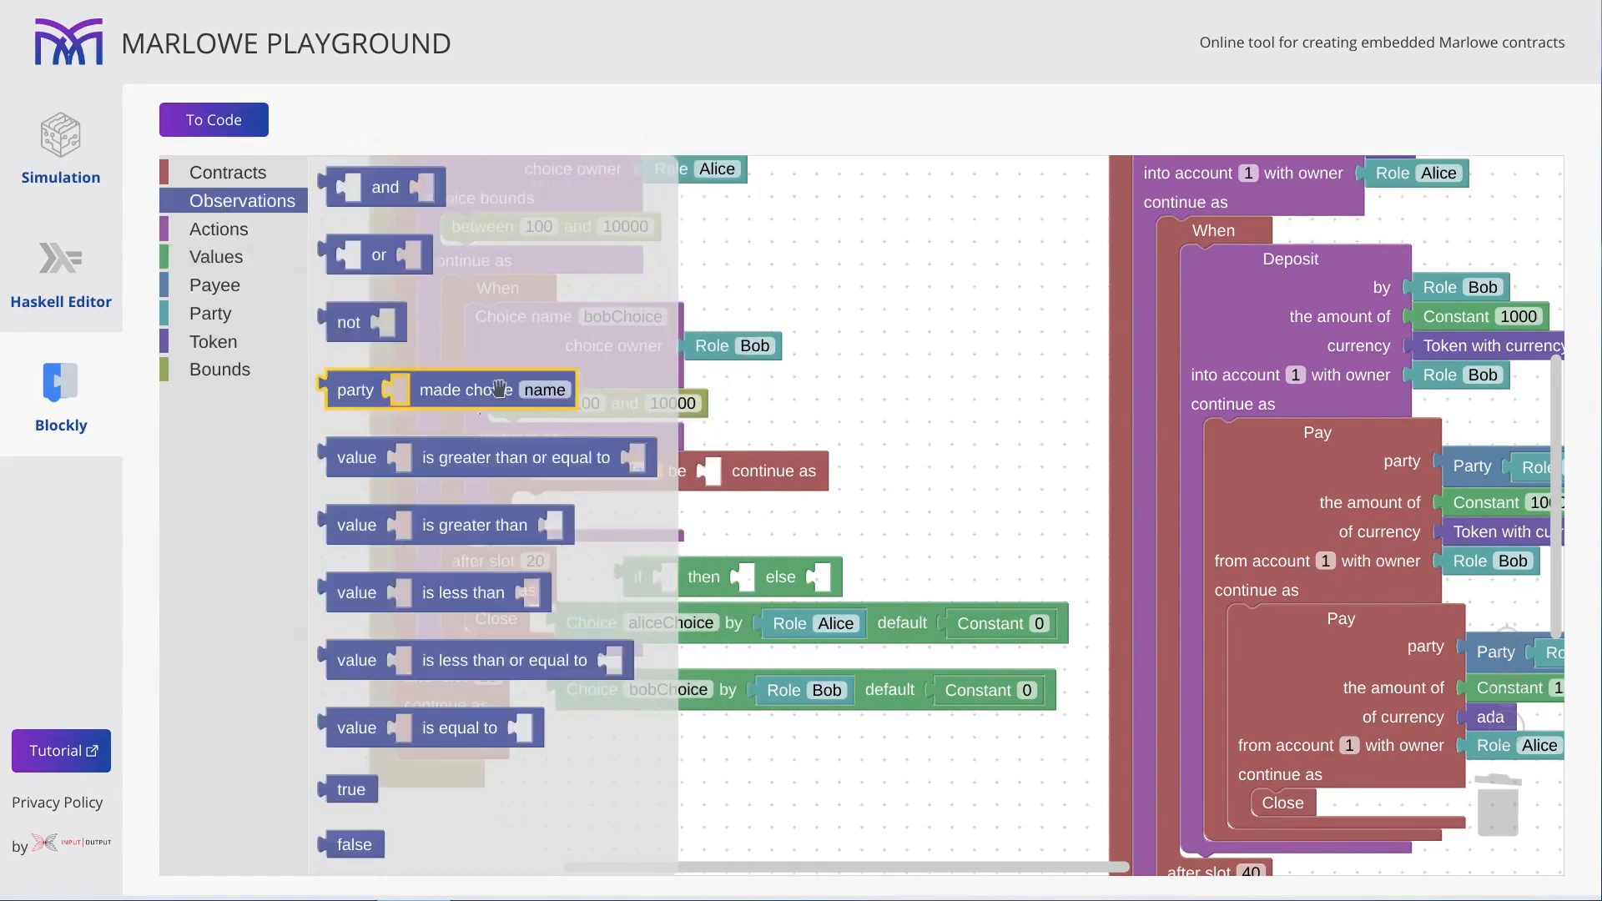
{"action": "left_click_drag", "start_coordinate": [449, 599], "coordinate": [724, 764]}
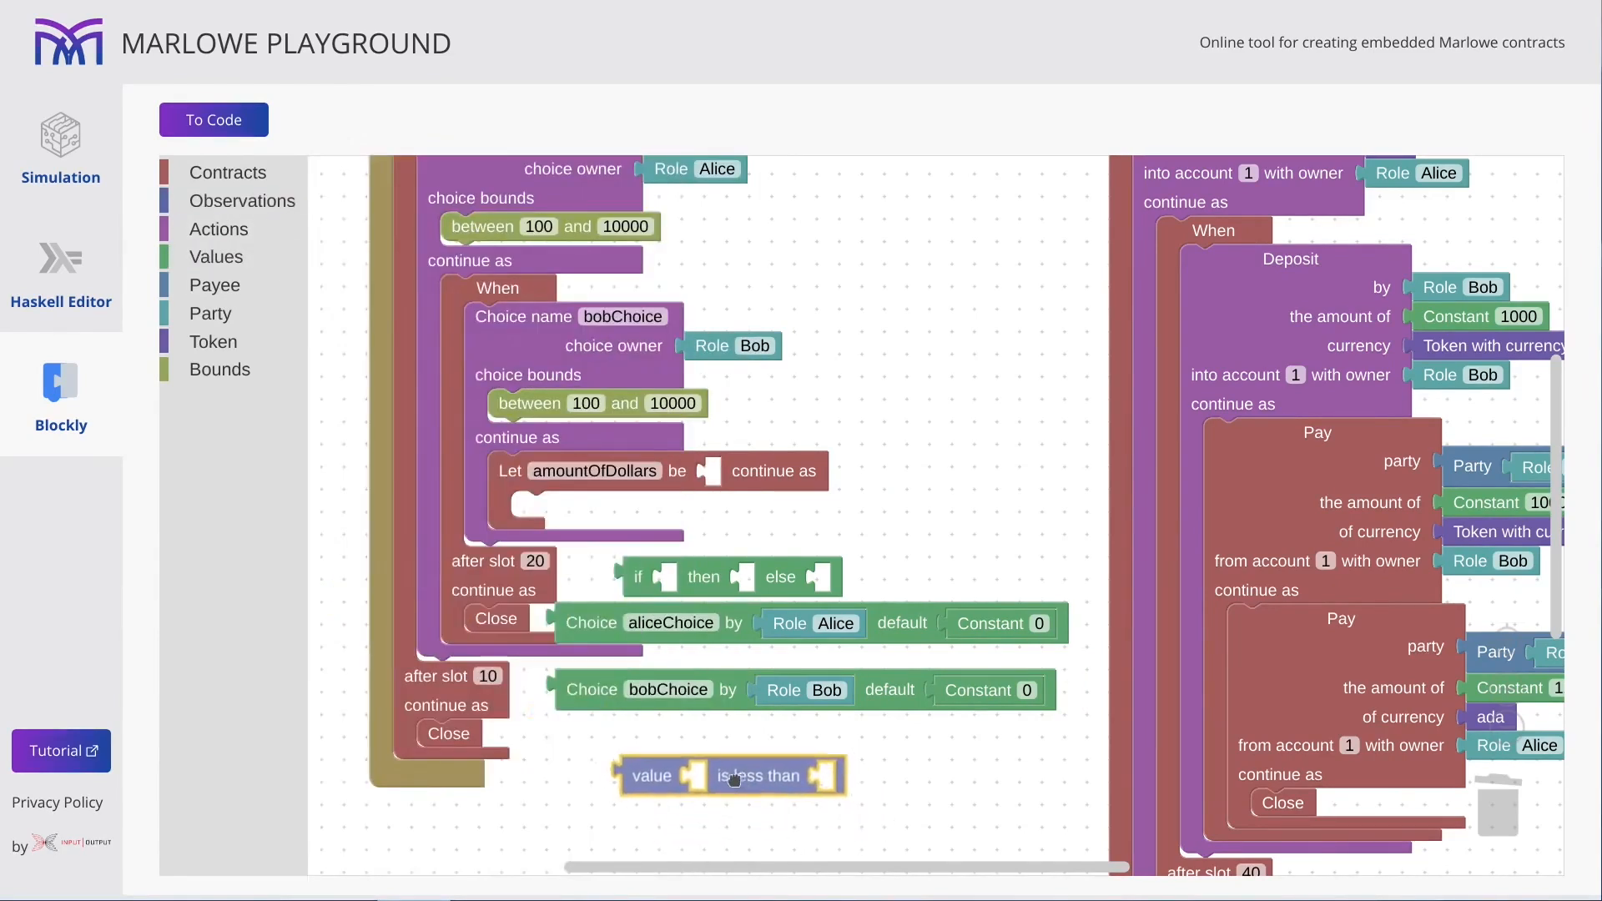
{"action": "left_click", "coordinate": [578, 692]}
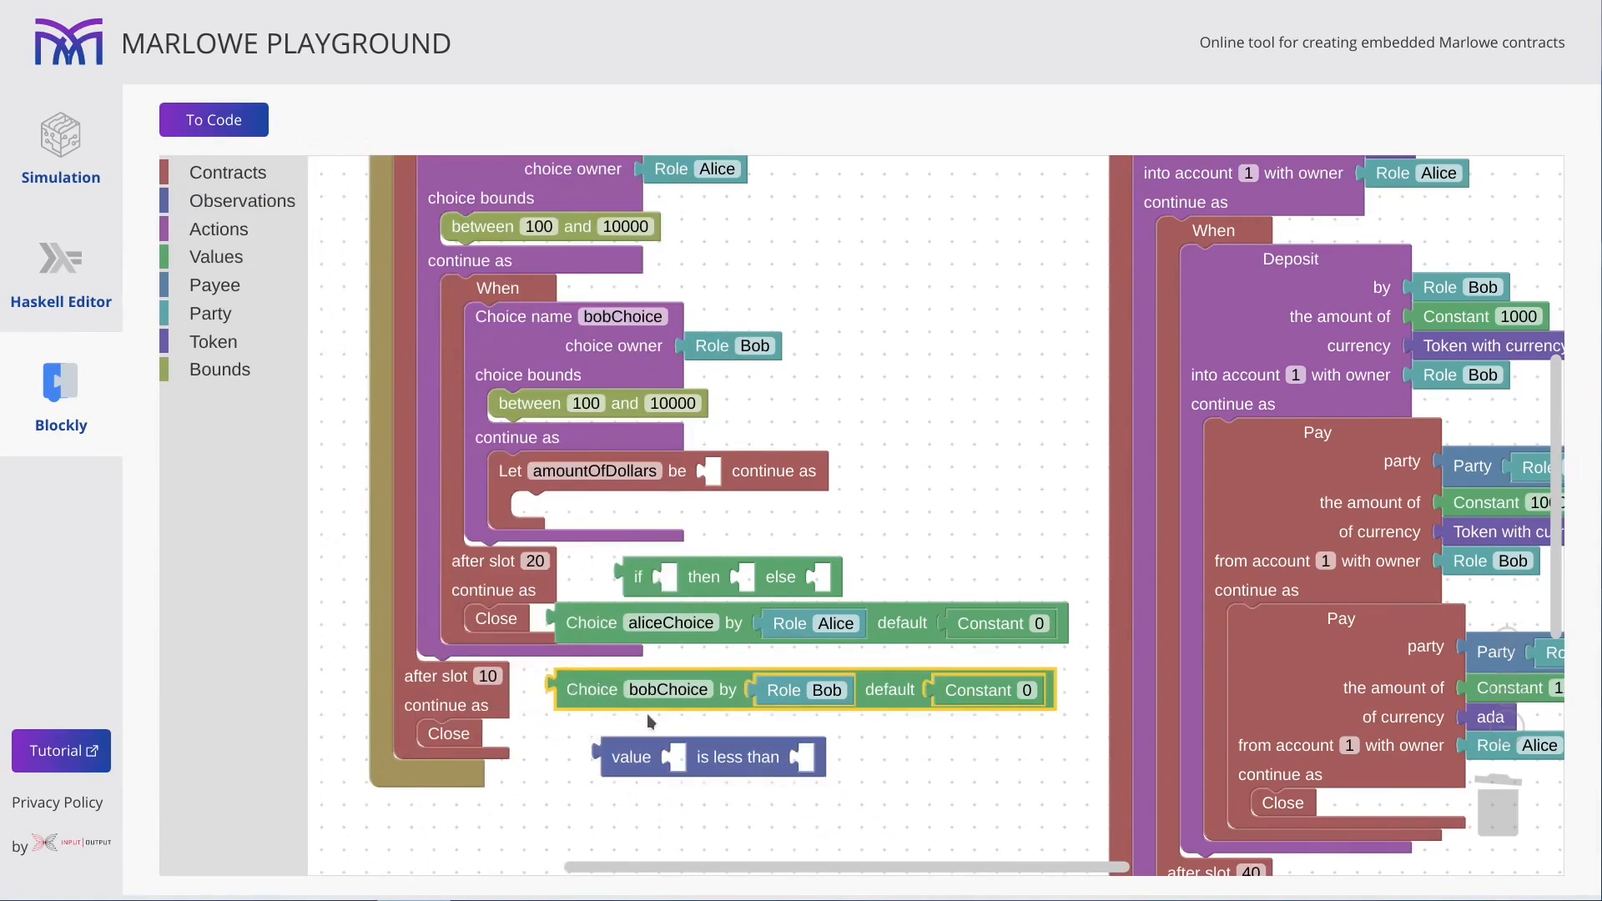
{"action": "key", "text": "ctrl+c"}
{"action": "key", "text": "ctrl+v"}
{"action": "left_click_drag", "start_coordinate": [600, 758], "coordinate": [826, 766]}
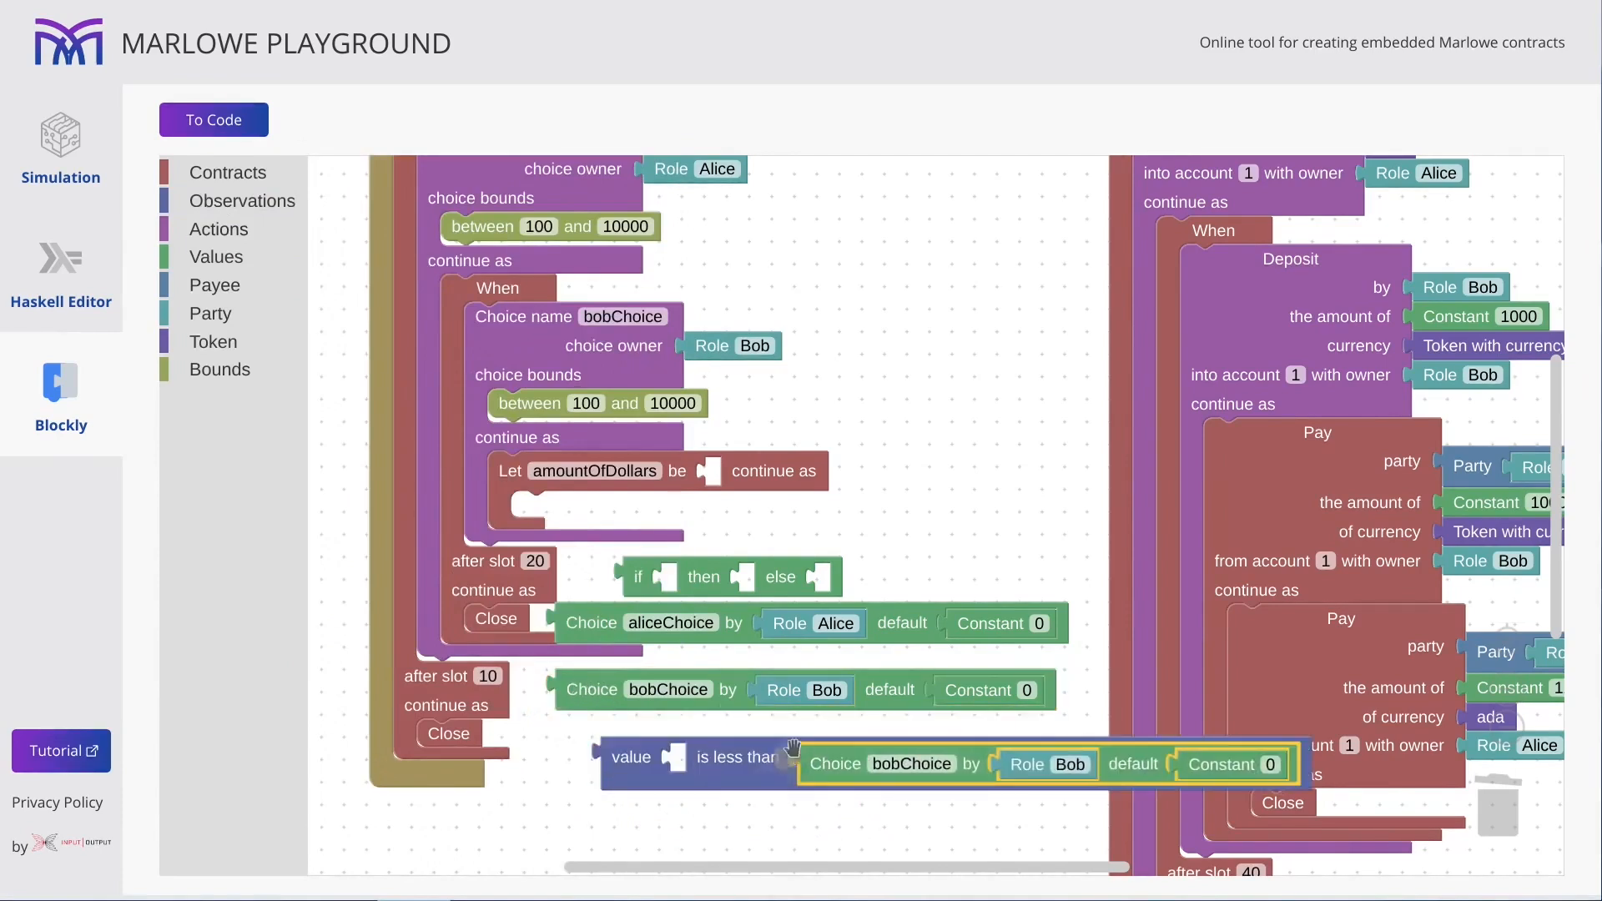
{"action": "left_click", "coordinate": [577, 624]}
{"action": "key", "text": "ctrl+c"}
{"action": "key", "text": "ctrl+v"}
{"action": "mouse_move", "coordinate": [588, 635]}
{"action": "left_mouse_down"}
{"action": "mouse_move", "coordinate": [675, 763]}
{"action": "mouse_move", "coordinate": [690, 550]}
{"action": "mouse_move", "coordinate": [715, 513]}
{"action": "left_mouse_up"}
Fill the if-then-else with aliceChoice as the then result and bobChoice as the else result.
{"action": "mouse_move", "coordinate": [587, 623]}
{"action": "left_mouse_down"}
{"action": "mouse_move", "coordinate": [765, 625]}
{"action": "mouse_move", "coordinate": [964, 576]}
{"action": "left_mouse_up"}
{"action": "mouse_move", "coordinate": [601, 690]}
{"action": "left_mouse_down"}
{"action": "mouse_move", "coordinate": [893, 679]}
{"action": "mouse_move", "coordinate": [855, 710]}
{"action": "left_mouse_up"}
{"action": "left_click_drag", "start_coordinate": [636, 576], "coordinate": [703, 643]}
{"action": "left_click_drag", "start_coordinate": [864, 710], "coordinate": [905, 663]}
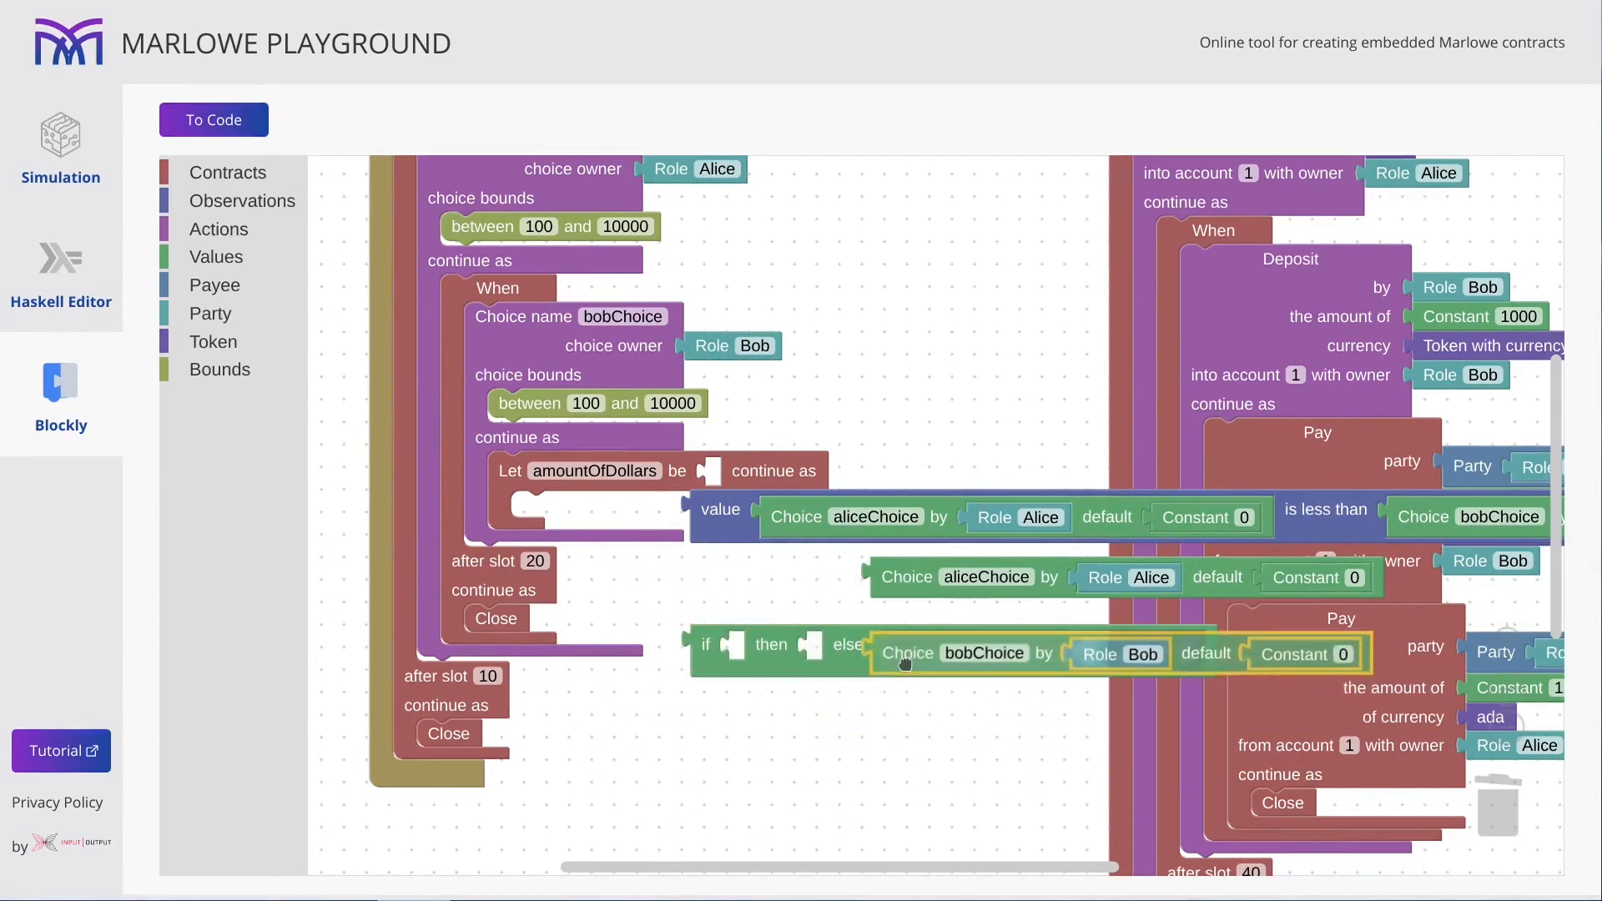
{"action": "left_click_drag", "start_coordinate": [891, 577], "coordinate": [826, 651]}
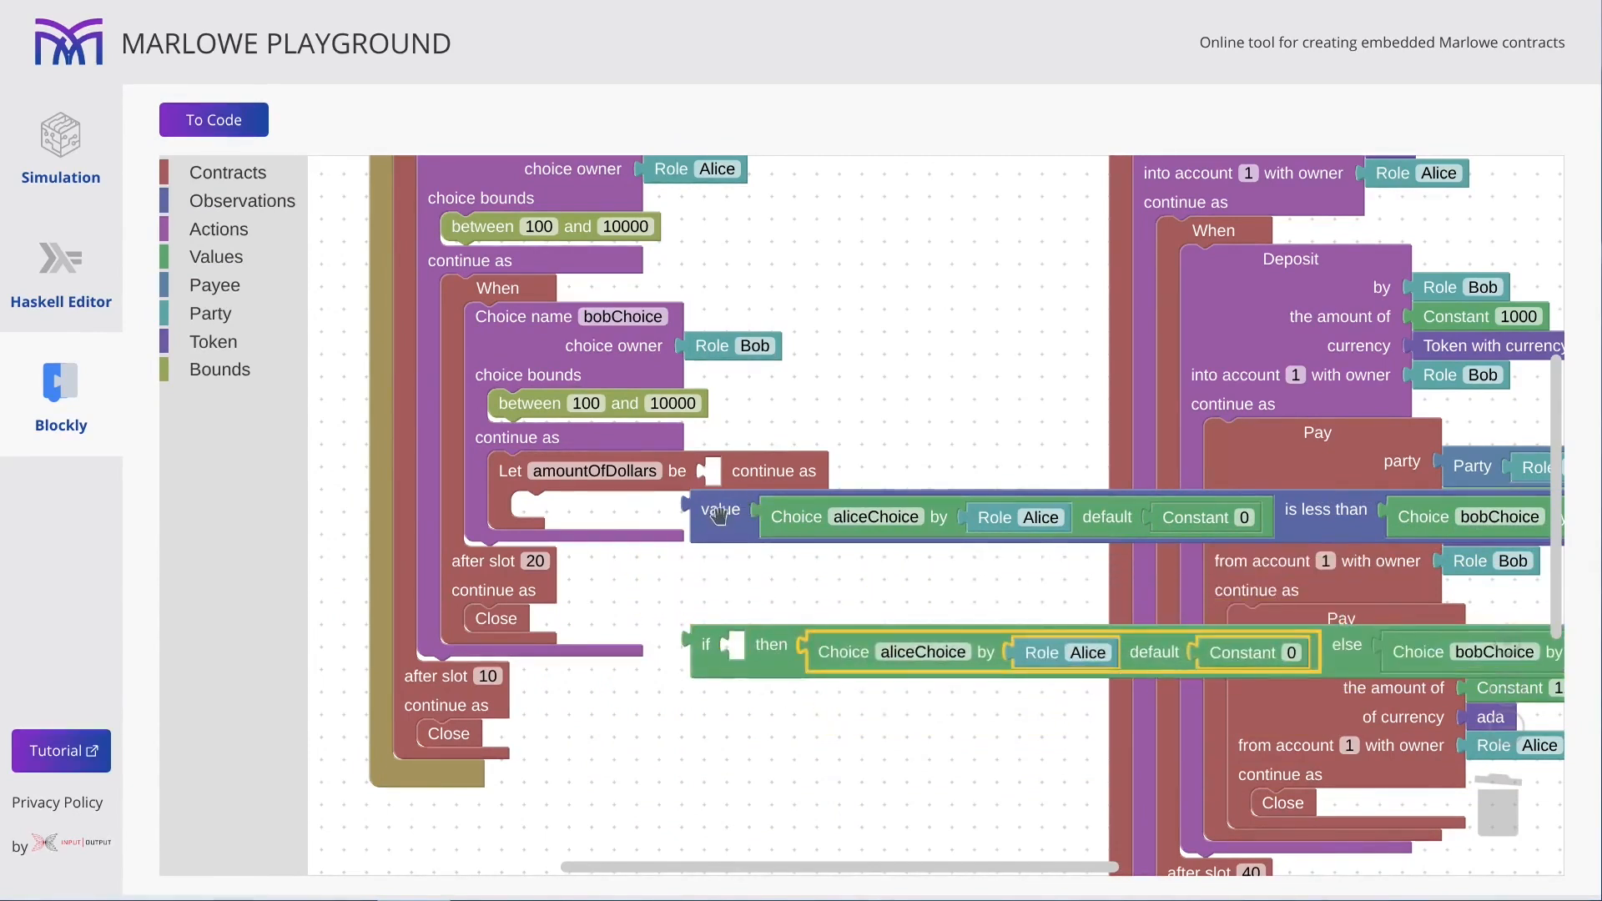
Make the conditional the value of the Let named amountOfDollars.
{"action": "mouse_move", "coordinate": [720, 515]}
{"action": "left_mouse_down"}
{"action": "mouse_move", "coordinate": [750, 651]}
{"action": "mouse_move", "coordinate": [690, 525]}
{"action": "mouse_move", "coordinate": [708, 489]}
{"action": "left_mouse_up"}
{"action": "left_click", "coordinate": [601, 472]}
{"action": "double_click", "coordinate": [554, 473]}
{"action": "left_click", "coordinate": [743, 596]}
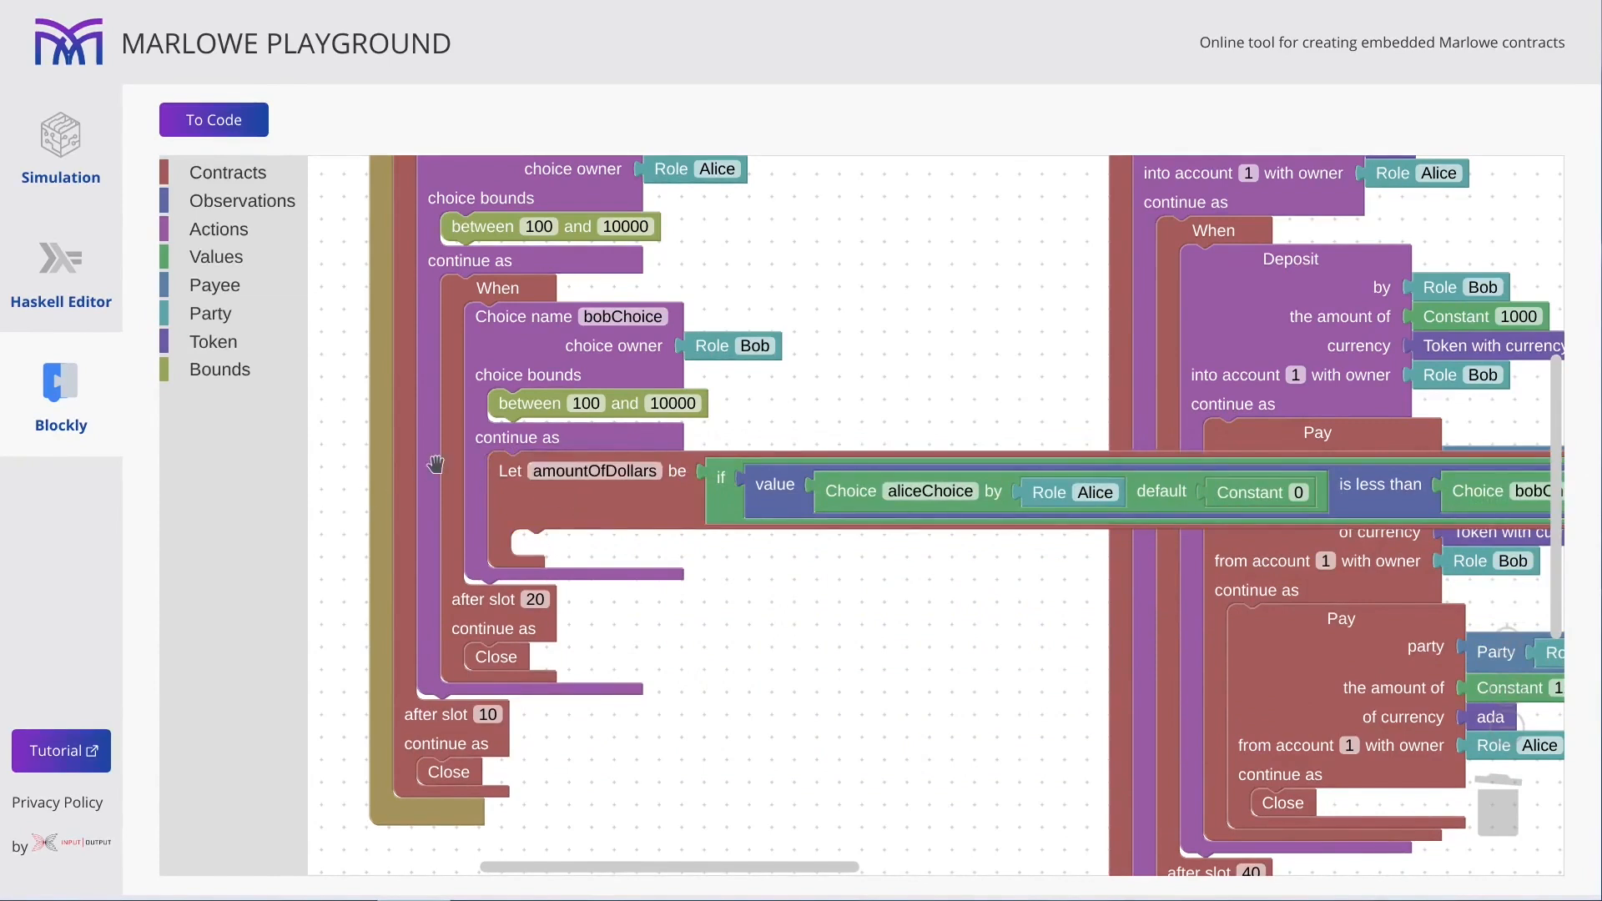
Nest a new Let named amountOfAda in amountOfDollars' continuation.
{"action": "left_click", "coordinate": [227, 172]}
{"action": "left_click_drag", "start_coordinate": [389, 769], "coordinate": [618, 577]}
{"action": "left_click", "coordinate": [574, 550]}
{"action": "type", "text": "amountOfAda"}
{"action": "key", "text": "Return"}
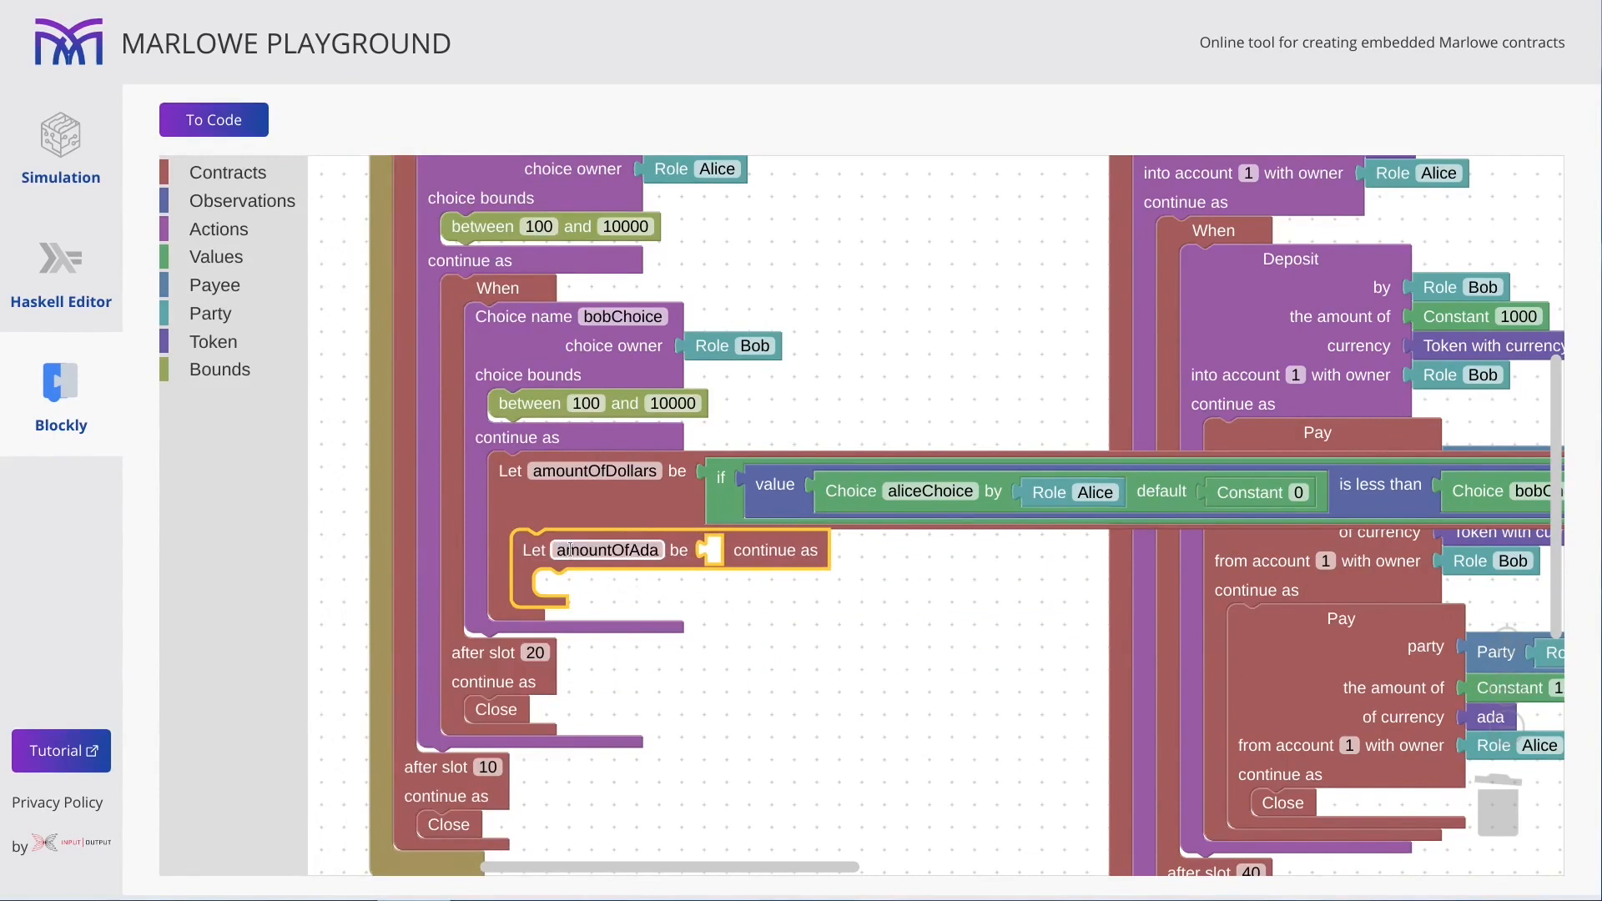
{"action": "left_click", "coordinate": [849, 633]}
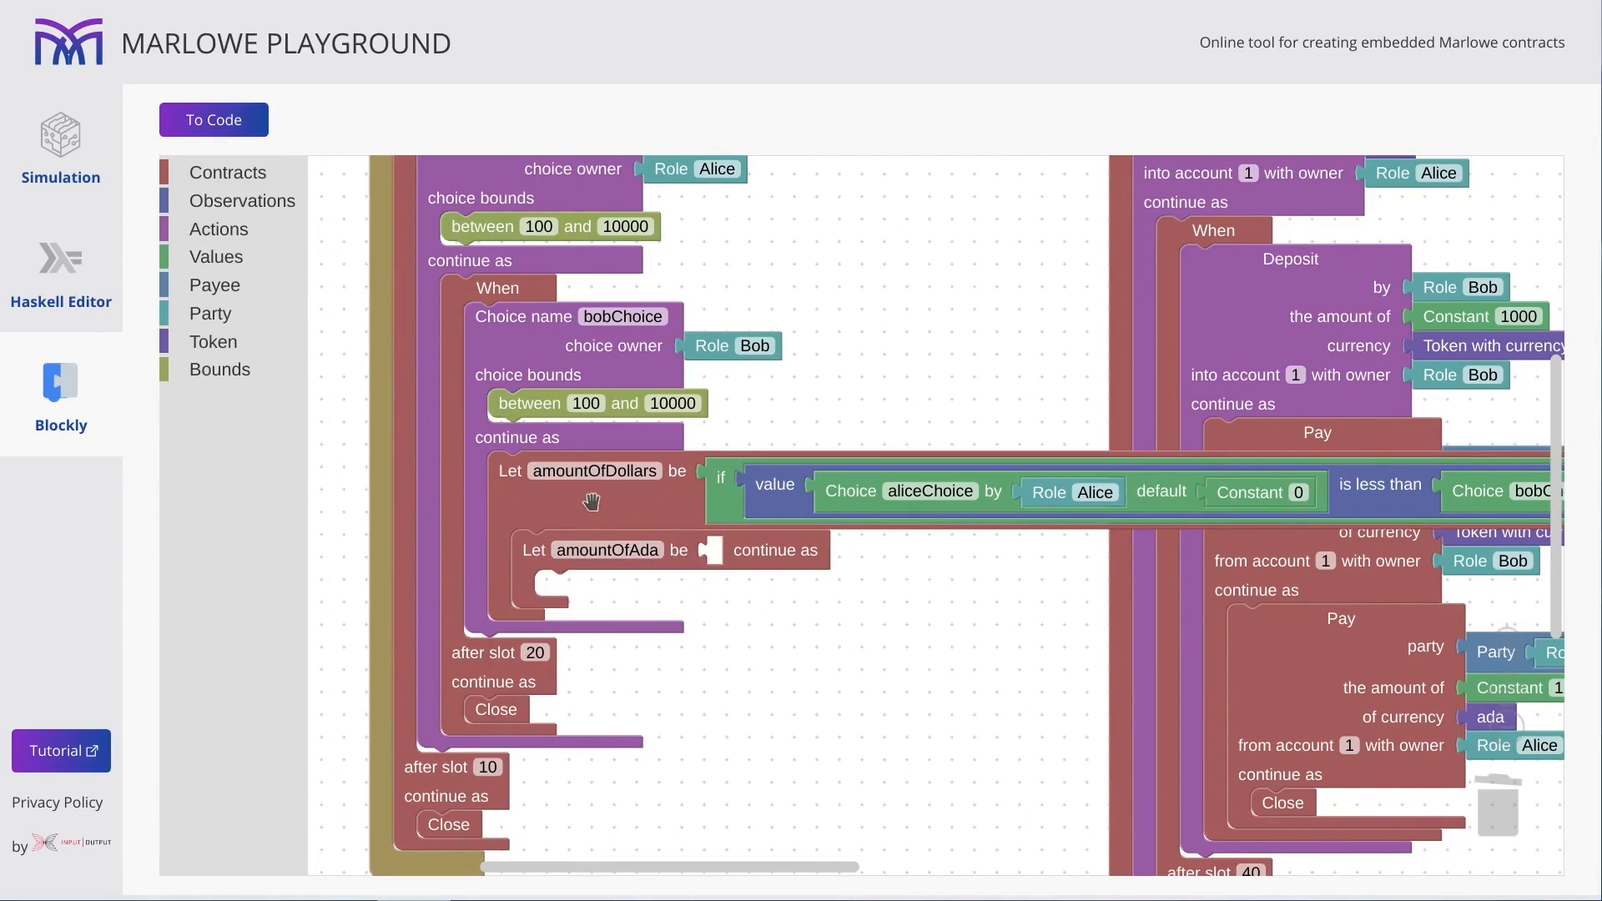
Create a Use-name reference to amountOfDollars on the workspace.
{"action": "left_click", "coordinate": [594, 474]}
{"action": "left_click", "coordinate": [612, 473]}
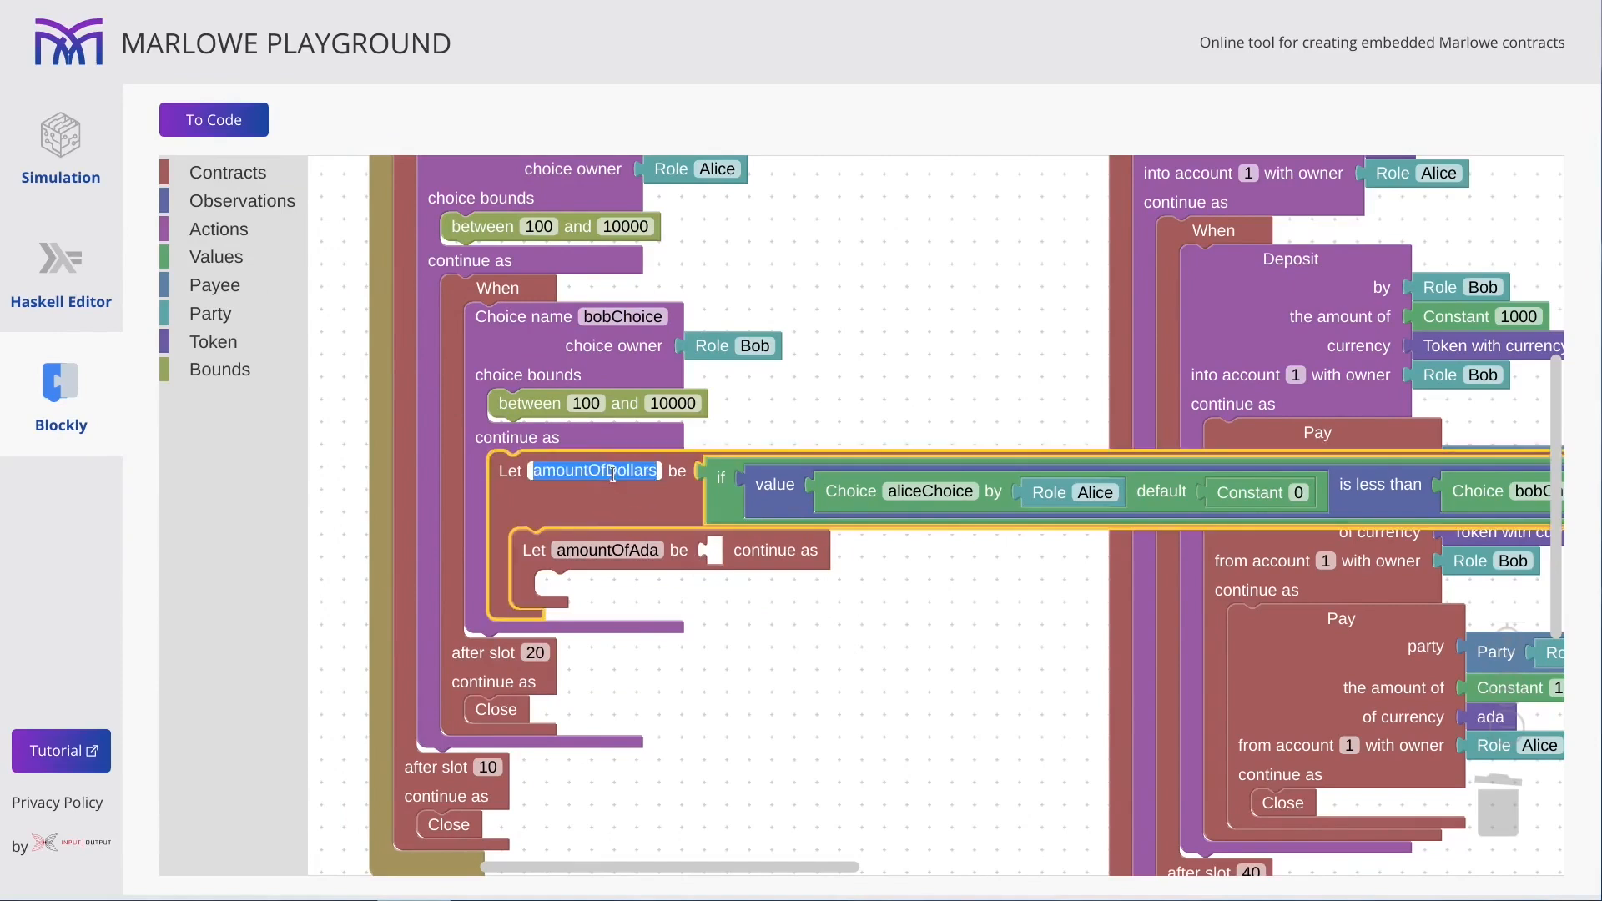
{"action": "left_click", "coordinate": [215, 257]}
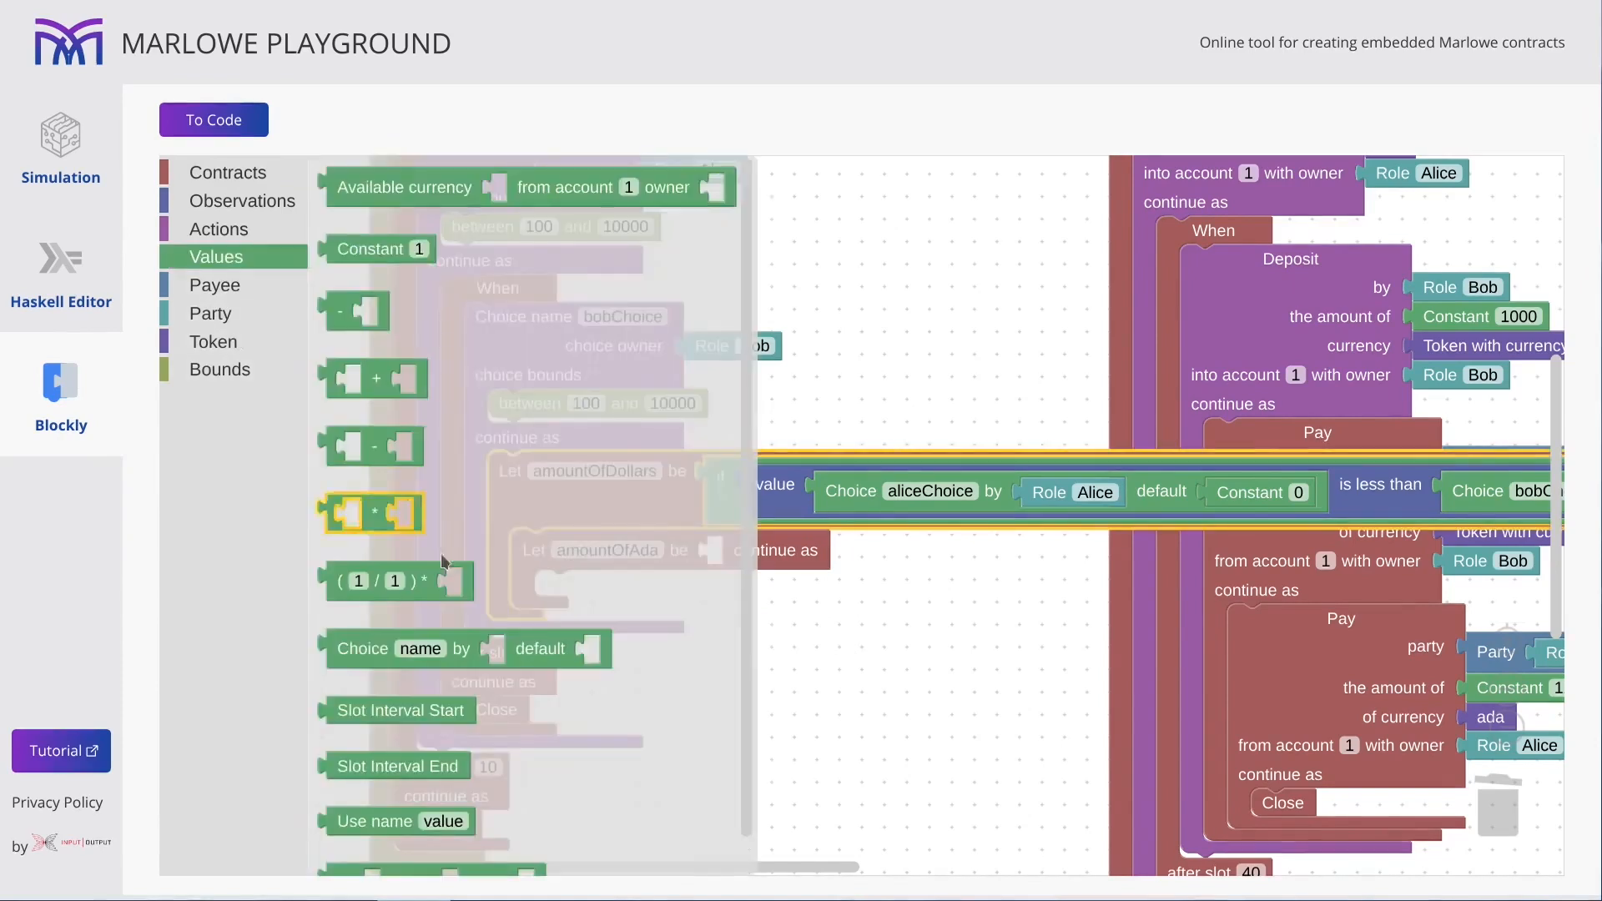
{"action": "scroll", "coordinate": [438, 500], "scroll_direction": "down", "scroll_amount": 2}
{"action": "mouse_move", "coordinate": [375, 782]}
{"action": "left_mouse_down"}
{"action": "mouse_move", "coordinate": [815, 697]}
{"action": "mouse_move", "coordinate": [751, 550]}
{"action": "left_mouse_up"}
{"action": "left_click", "coordinate": [824, 551]}
{"action": "type", "text": "amountOfDollars"}
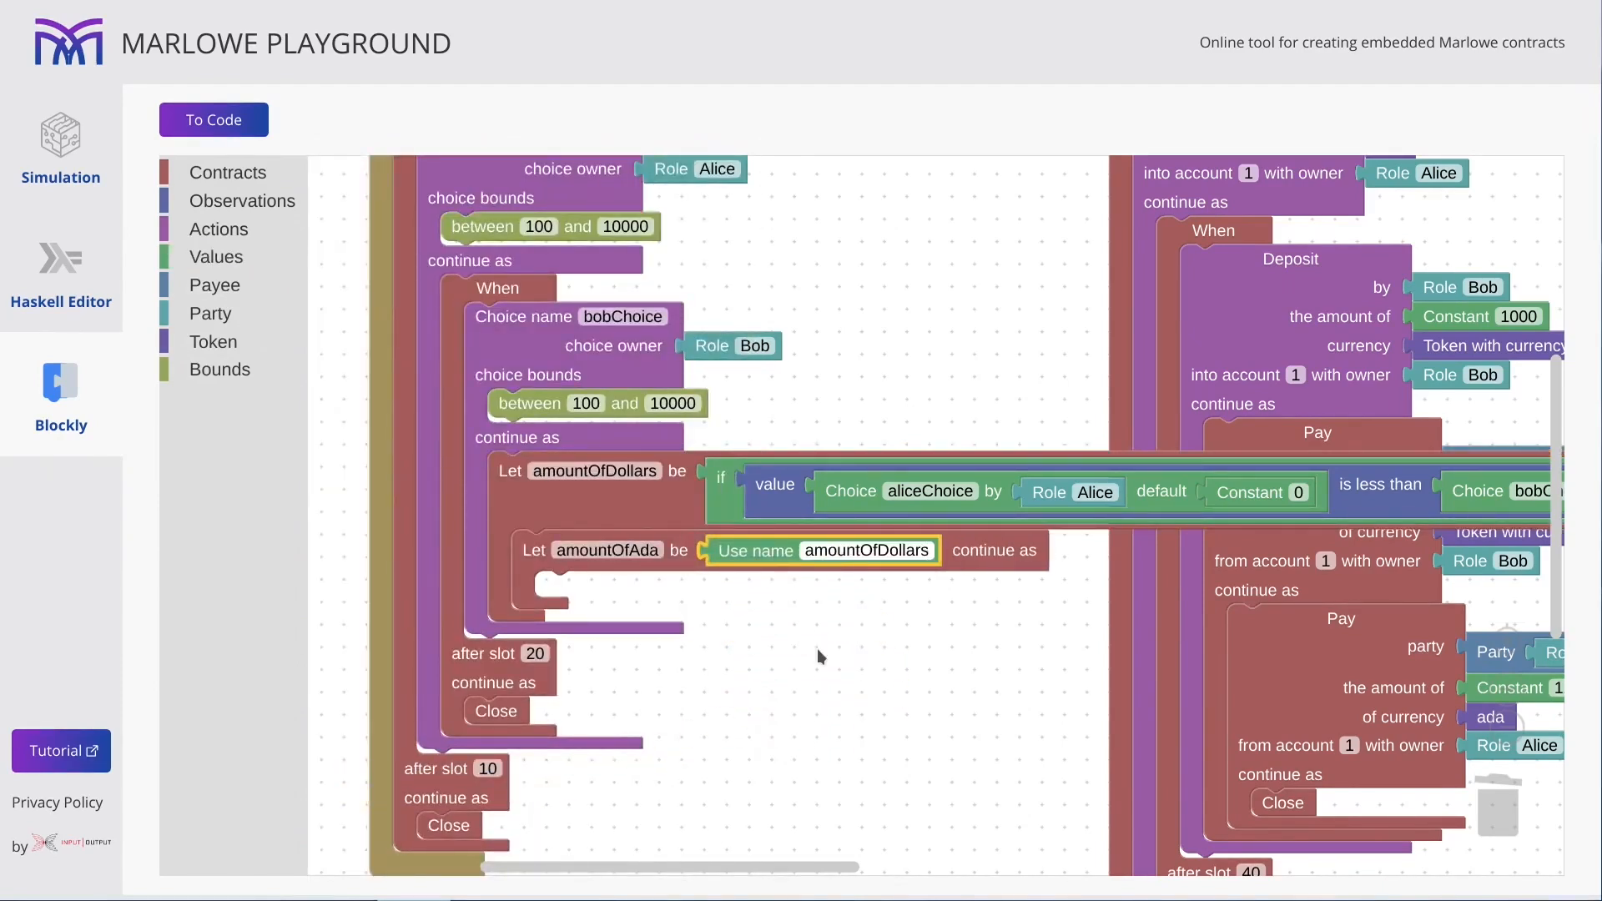
{"action": "left_click", "coordinate": [817, 648]}
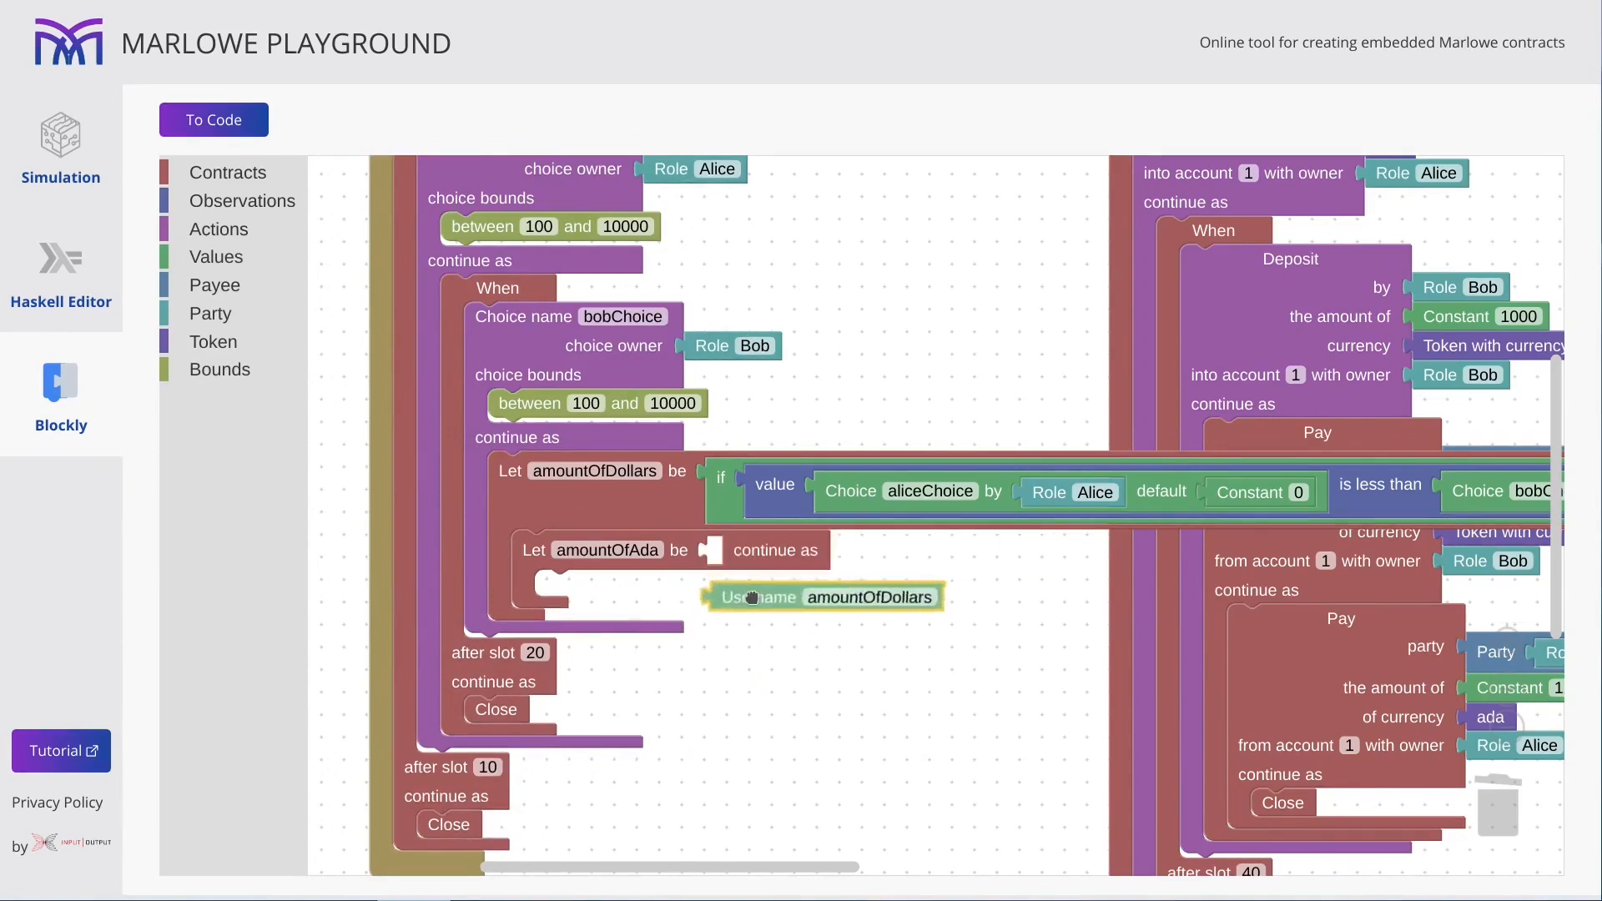
{"action": "left_click_drag", "start_coordinate": [736, 552], "coordinate": [886, 627]}
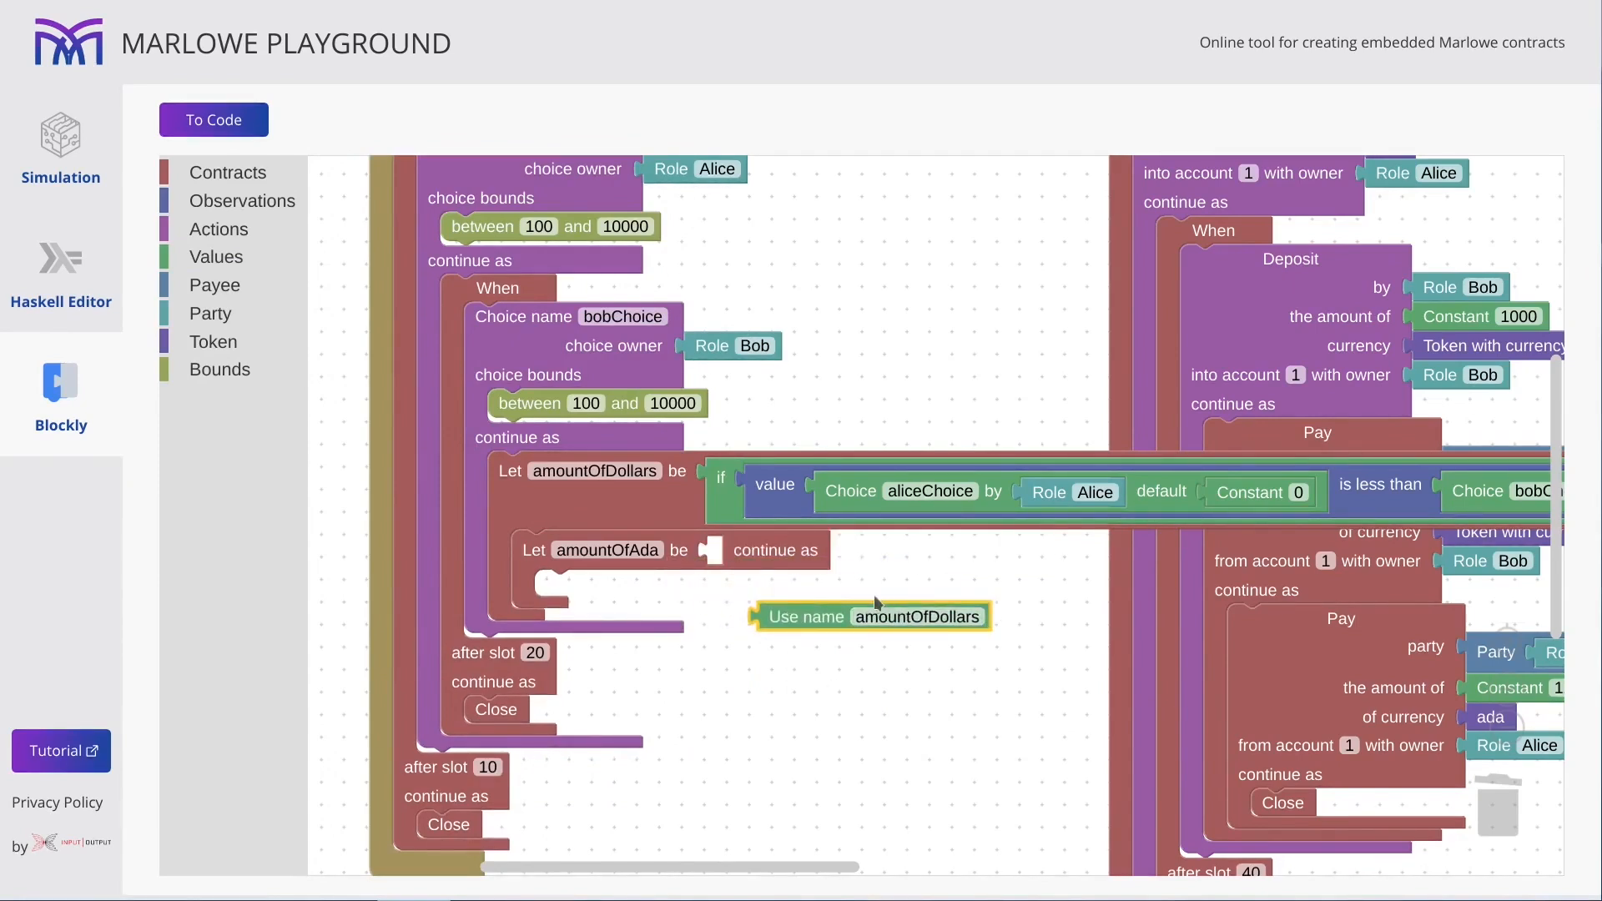
Set amountOfAda to (15081 / 1250) times amountOfDollars.
{"action": "left_click", "coordinate": [223, 256]}
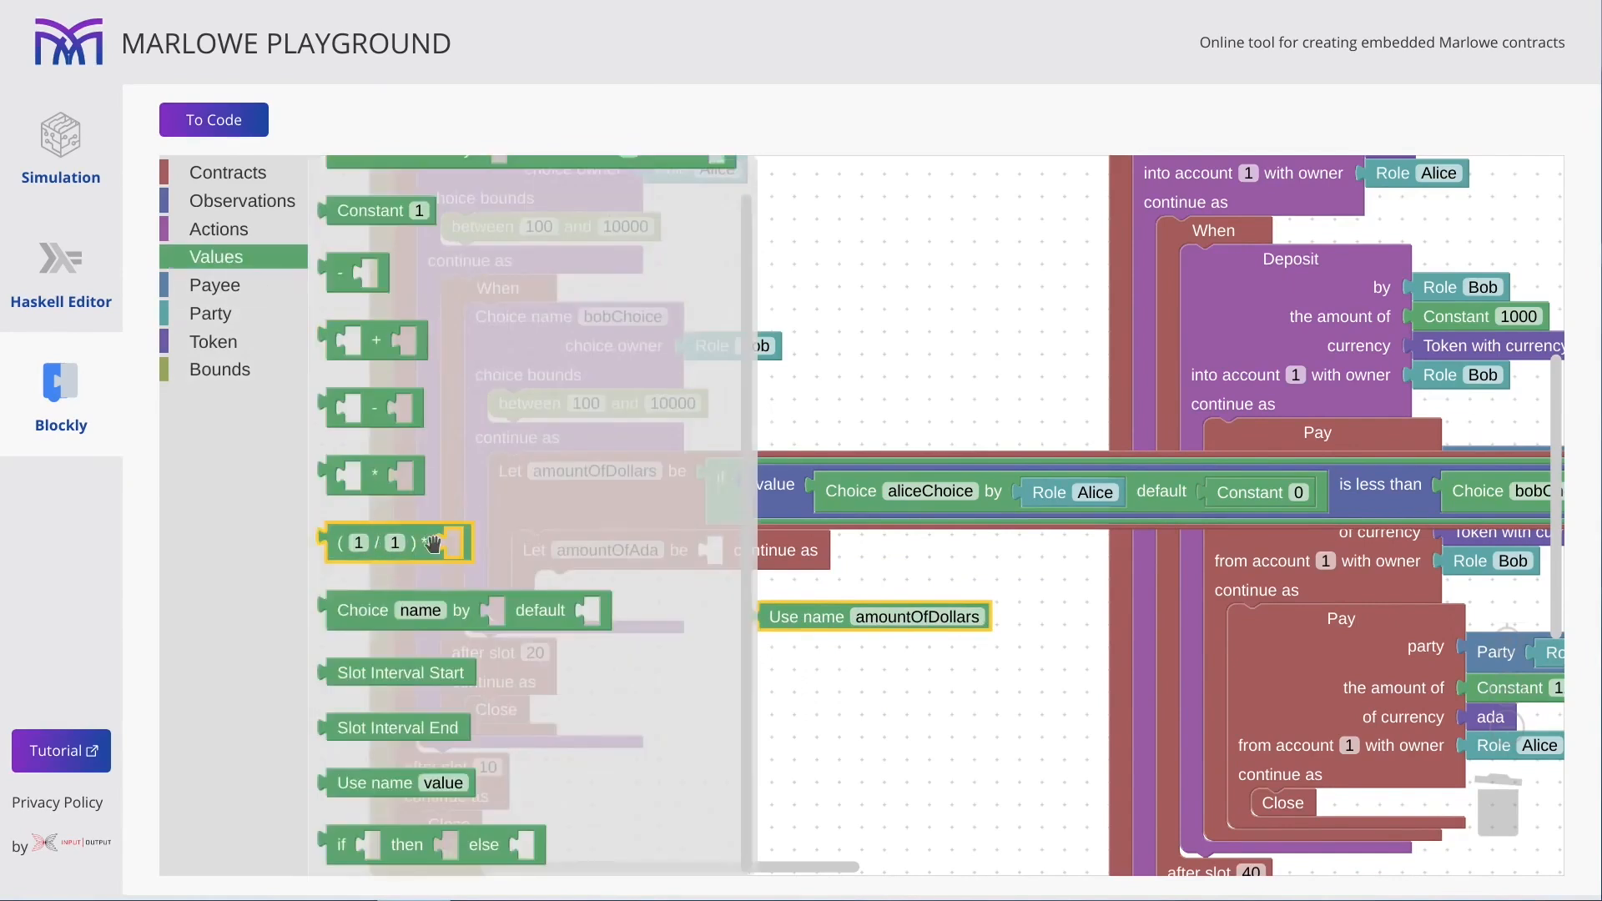
{"action": "left_click_drag", "start_coordinate": [383, 541], "coordinate": [772, 686]}
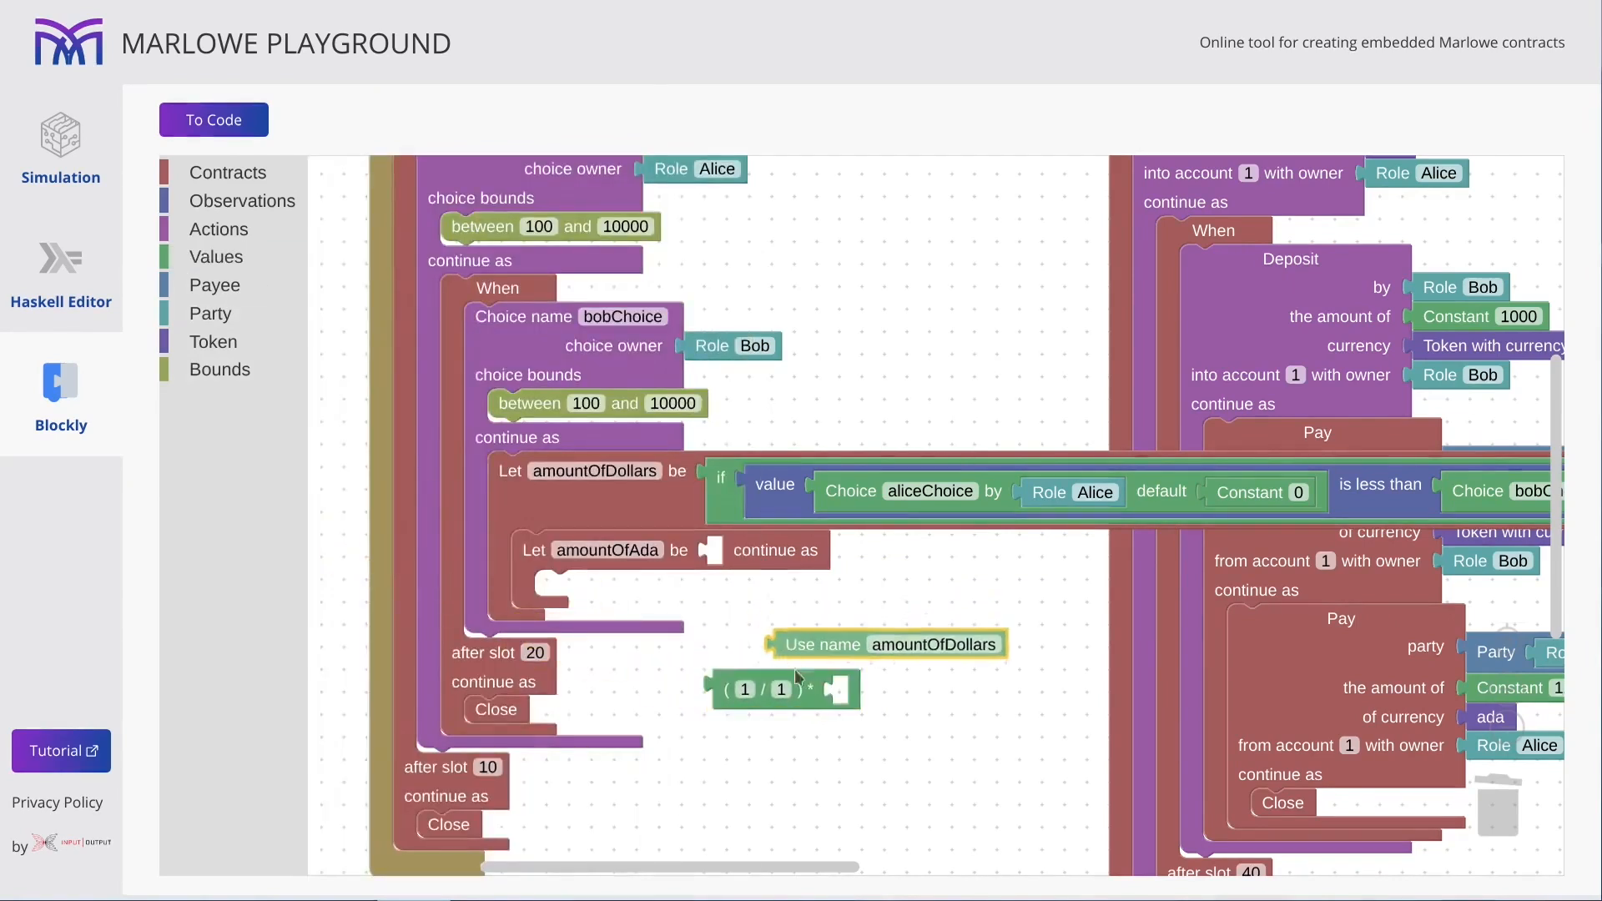
{"action": "left_click_drag", "start_coordinate": [771, 625], "coordinate": [836, 698]}
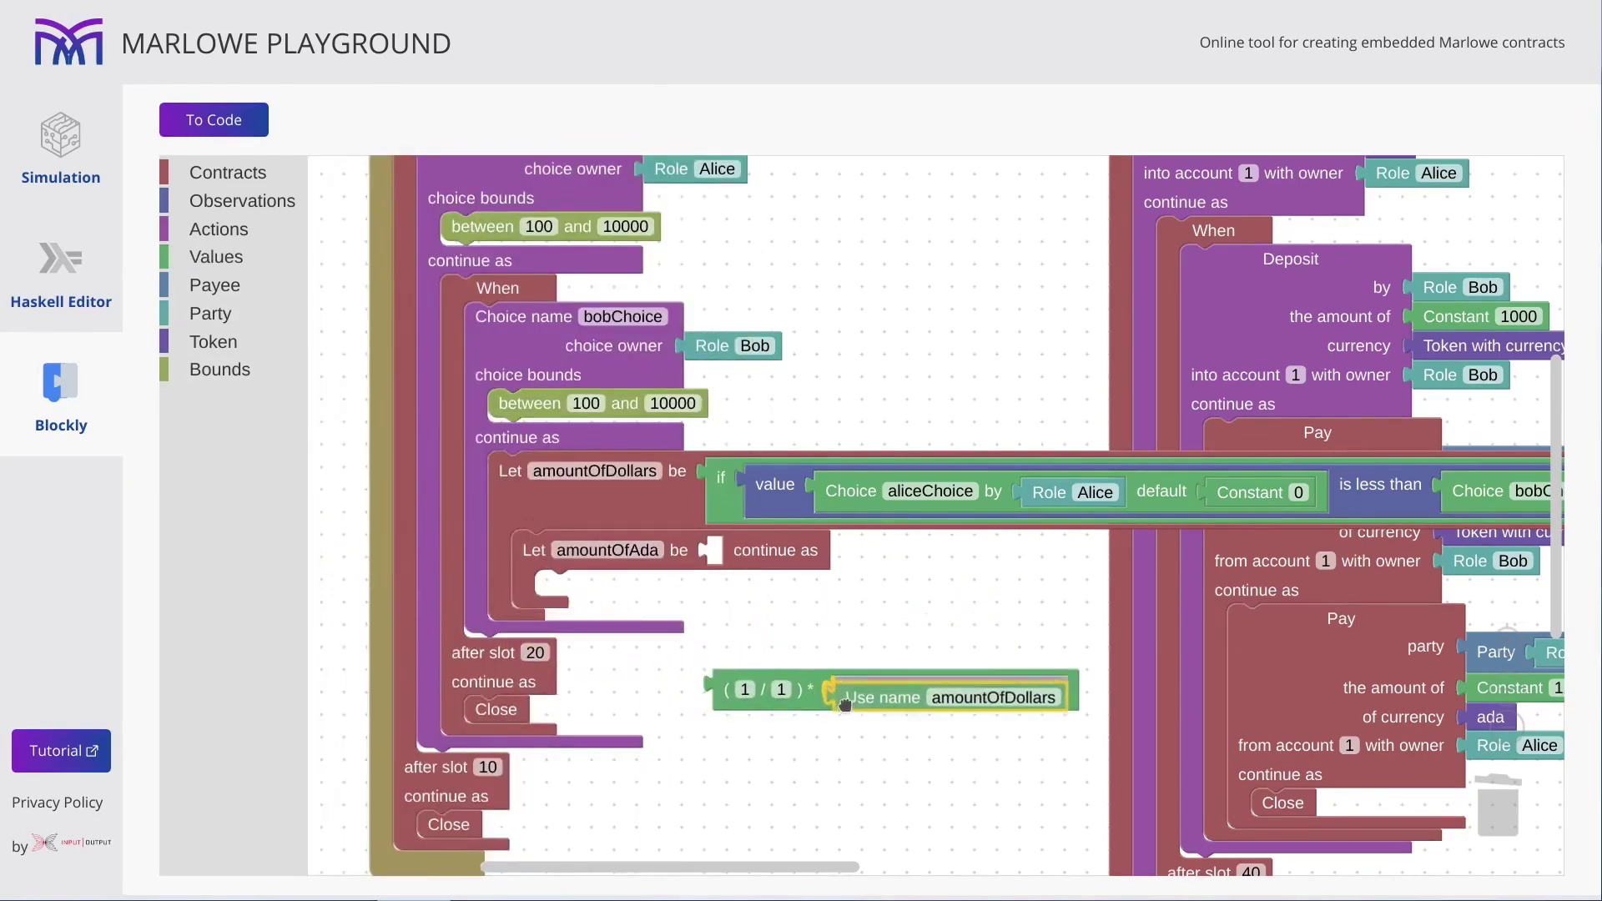
{"action": "left_click", "coordinate": [745, 690]}
{"action": "type", "text": "150"}
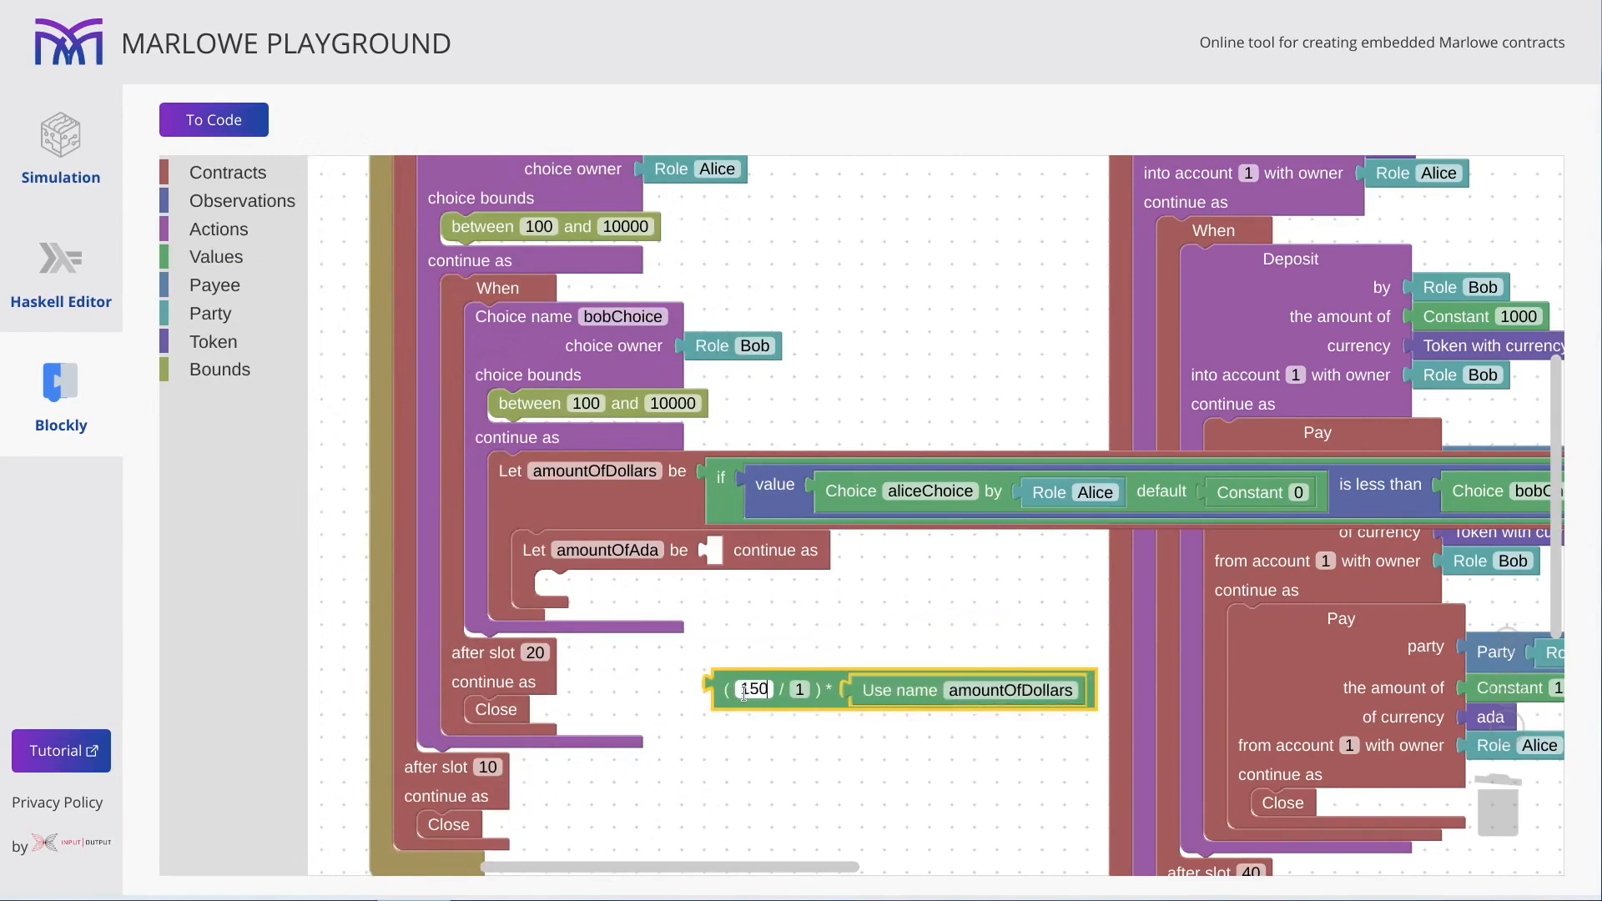
{"action": "type", "text": "81"}
{"action": "left_click", "coordinate": [819, 689]}
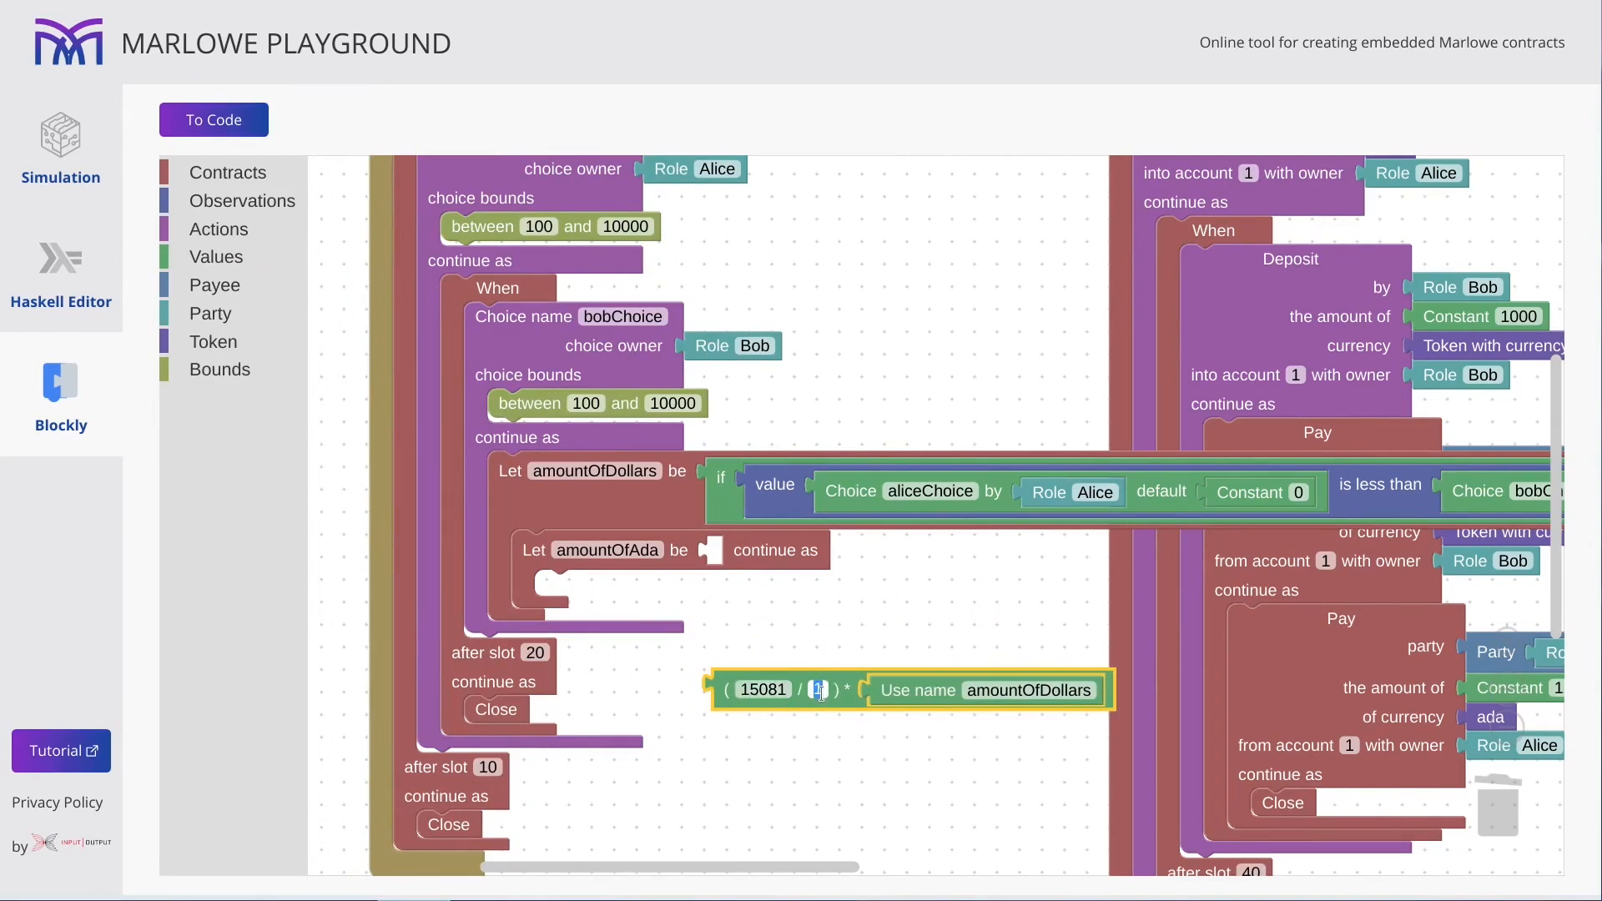
{"action": "type", "text": "250"}
{"action": "left_click_drag", "start_coordinate": [724, 690], "coordinate": [717, 570]}
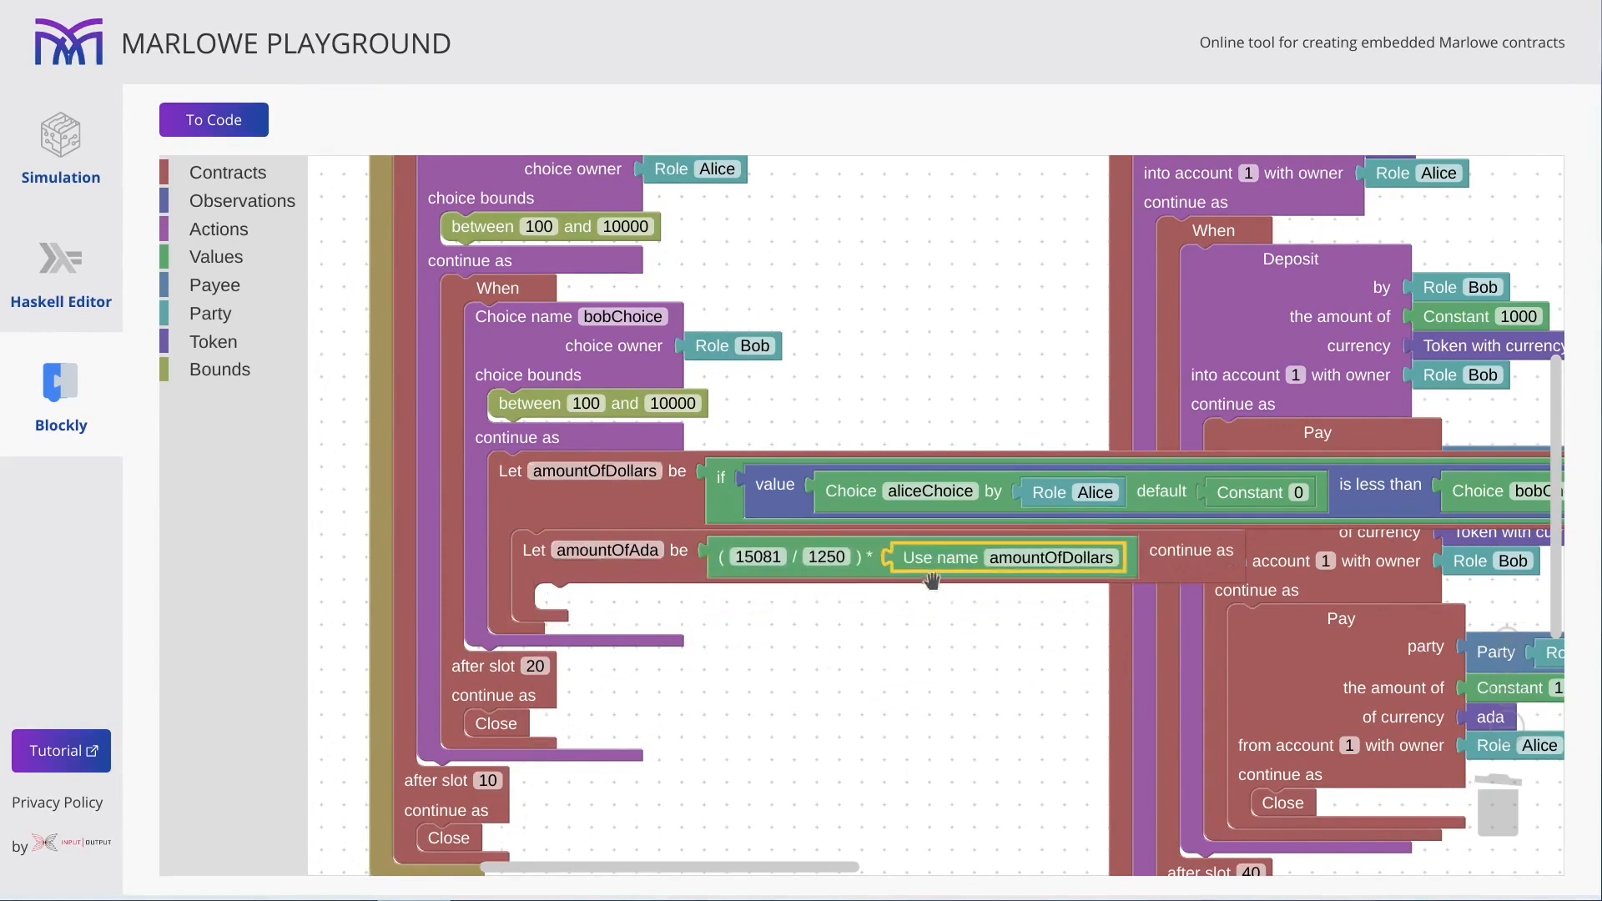
Duplicate the reference and rename the copy to amountOfAda.
{"action": "left_click_drag", "start_coordinate": [946, 560], "coordinate": [755, 696]}
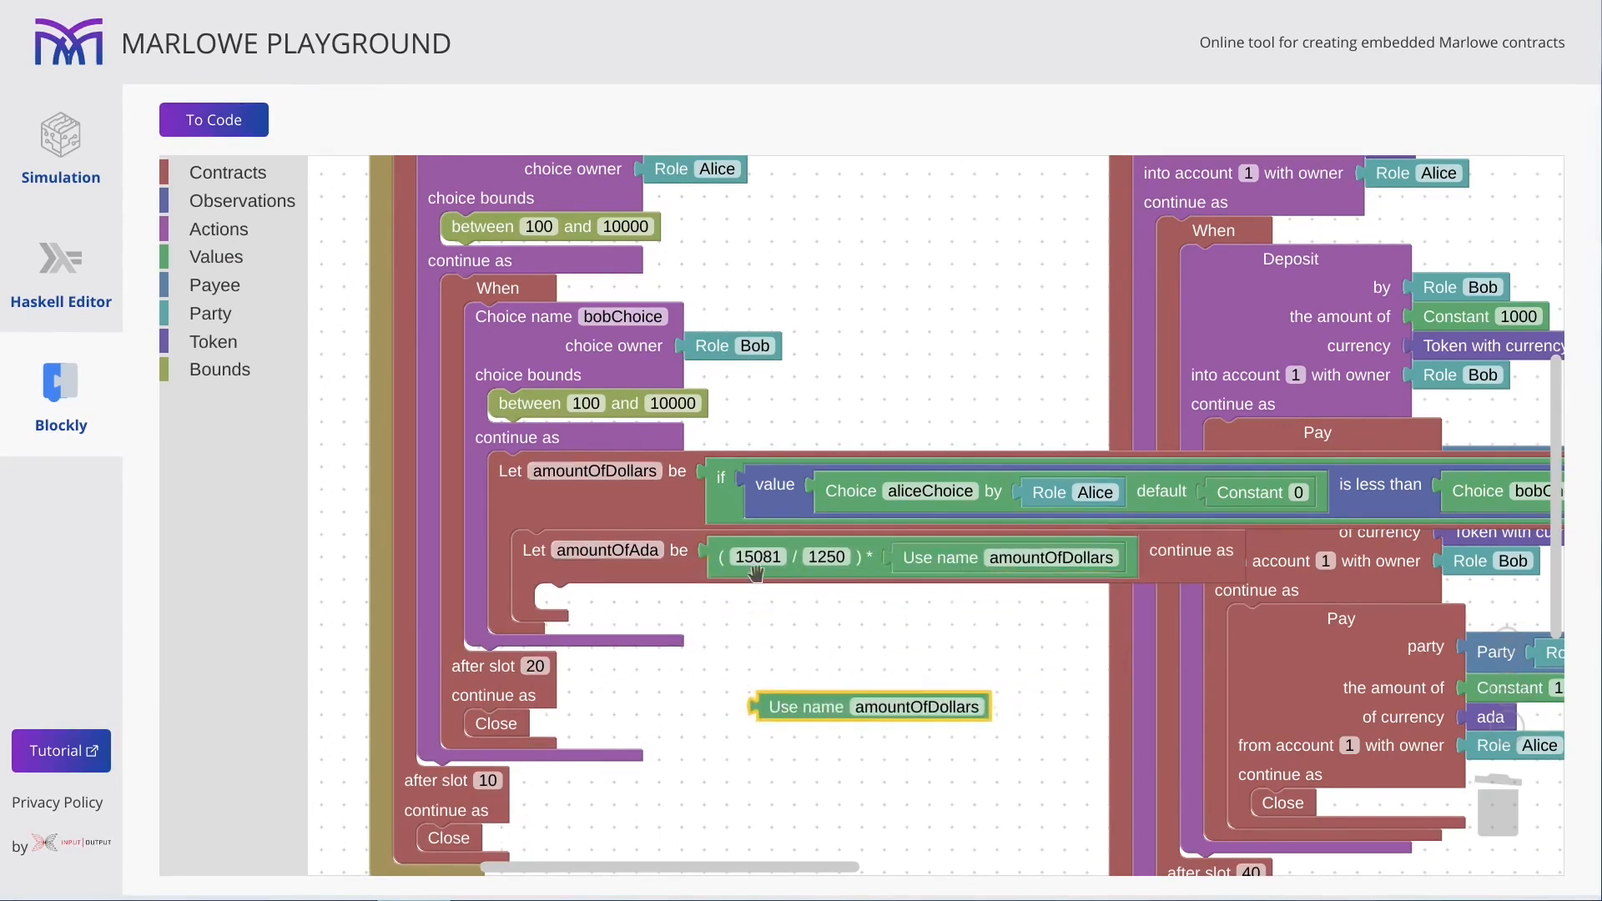
{"action": "key", "text": "ctrl+v"}
{"action": "left_click", "coordinate": [947, 769]}
{"action": "type", "text": "amountOf"}
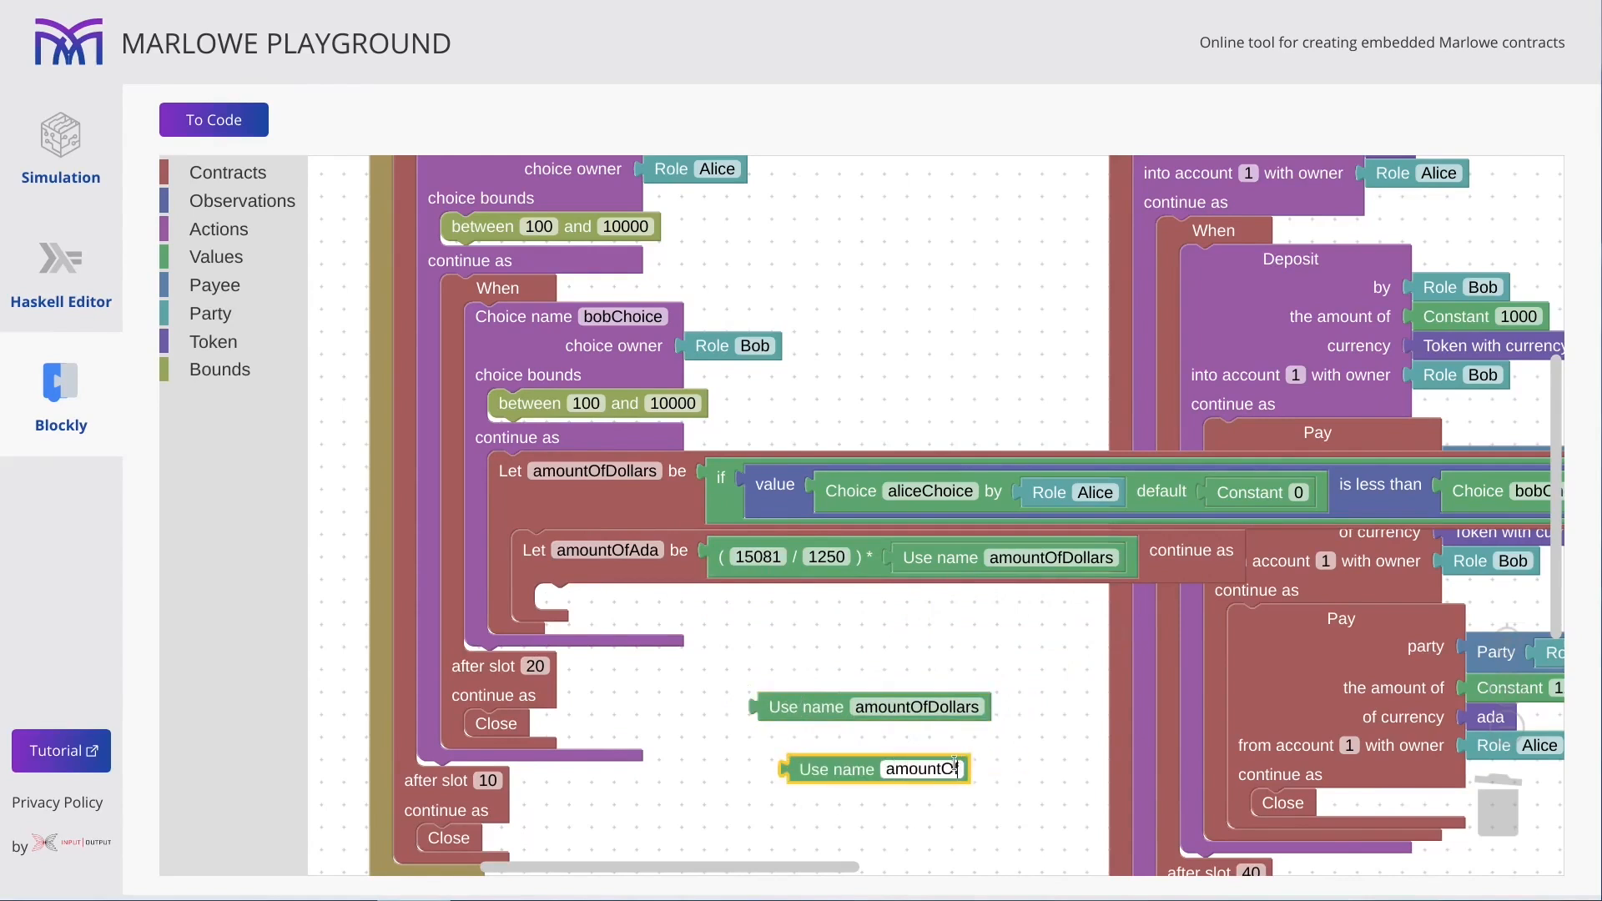
{"action": "type", "text": "Ada"}
{"action": "left_click", "coordinate": [969, 674]}
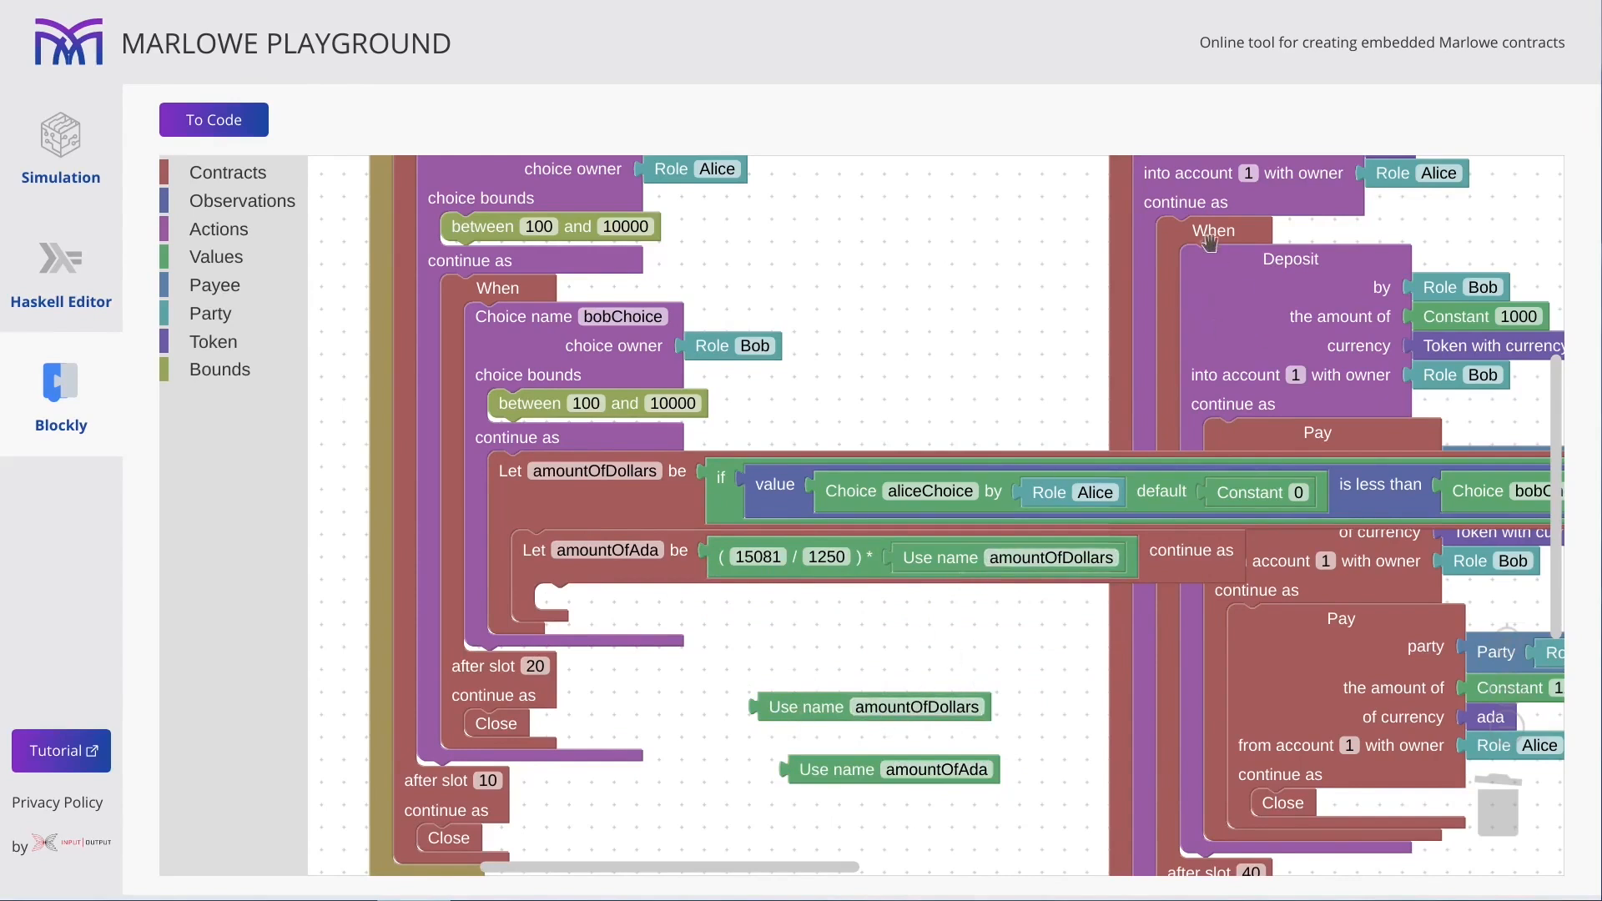
Replace Alice's deposit Constant 12064 with amountOfAda.
{"action": "left_click_drag", "start_coordinate": [1126, 238], "coordinate": [1029, 394]}
{"action": "left_click", "coordinate": [1330, 276]}
{"action": "left_click_drag", "start_coordinate": [1329, 277], "coordinate": [897, 641]}
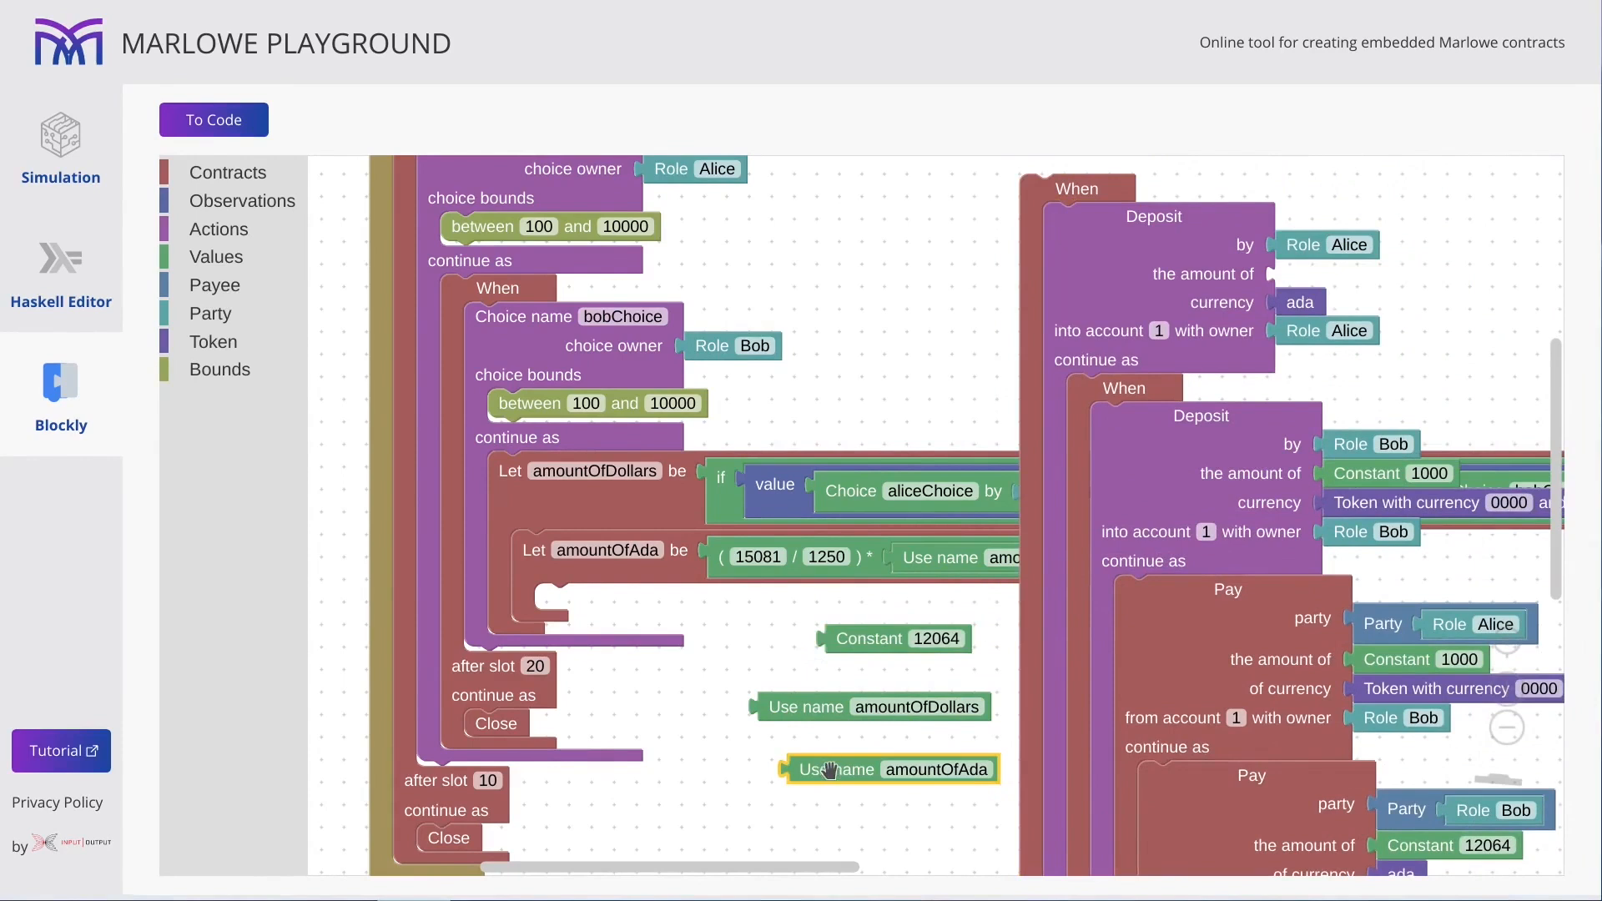
{"action": "left_click_drag", "start_coordinate": [822, 773], "coordinate": [1308, 263]}
{"action": "left_click_drag", "start_coordinate": [1552, 420], "coordinate": [1550, 475]}
Remove the Constant 12064 amounts and pay Bob amountOfAda instead.
{"action": "left_click", "coordinate": [801, 638]}
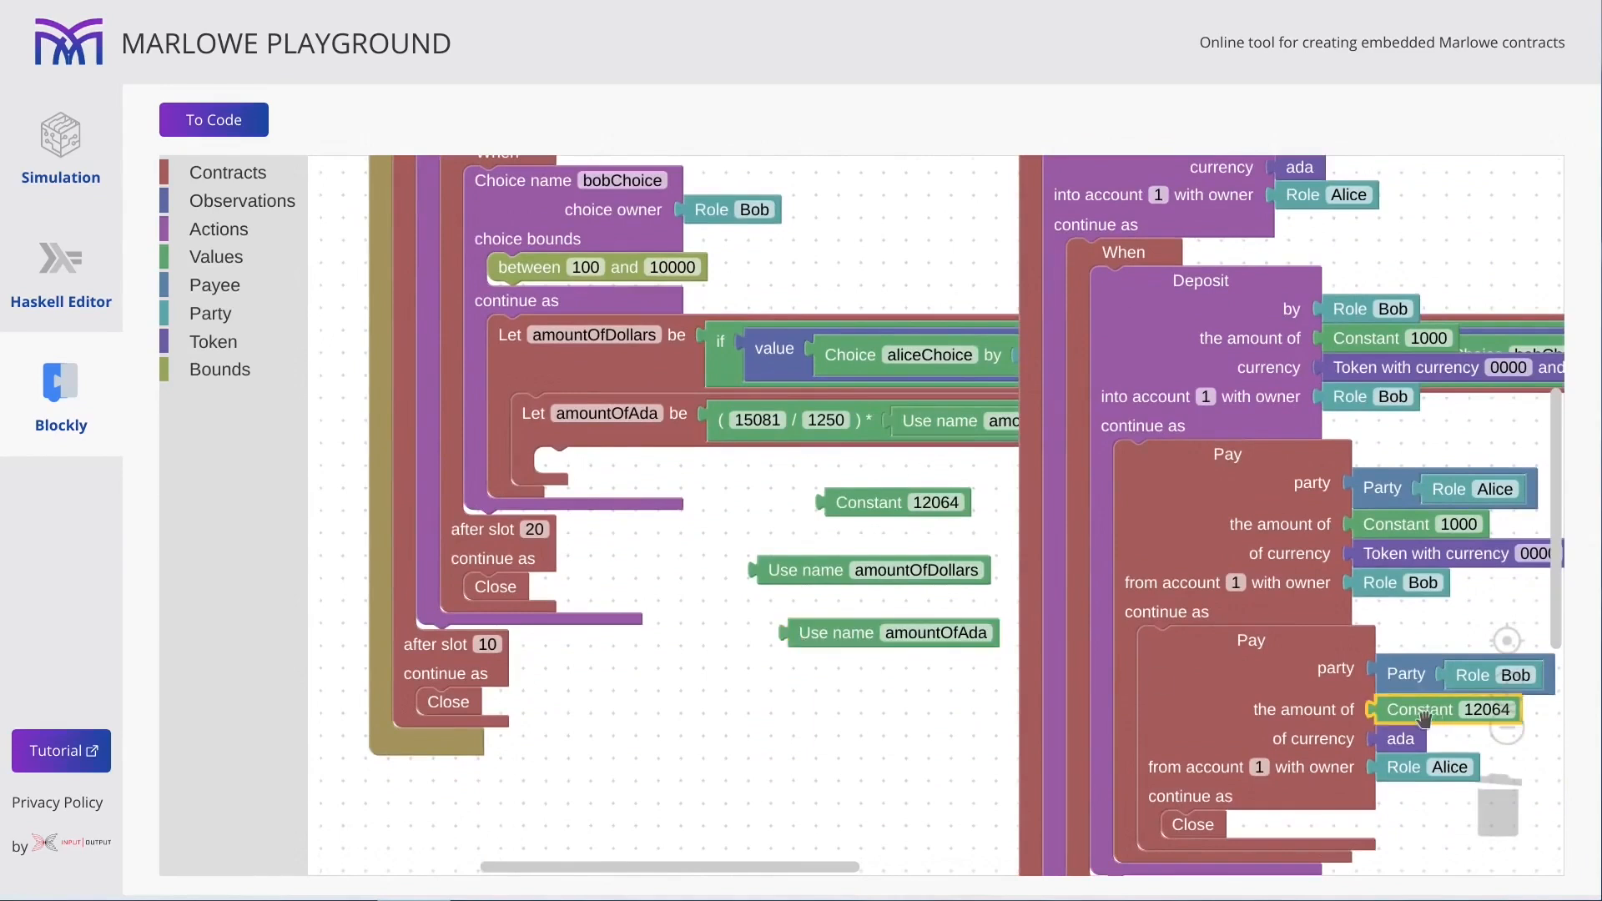
{"action": "key", "text": "Delete"}
{"action": "left_click", "coordinate": [864, 501]}
{"action": "key", "text": "Delete"}
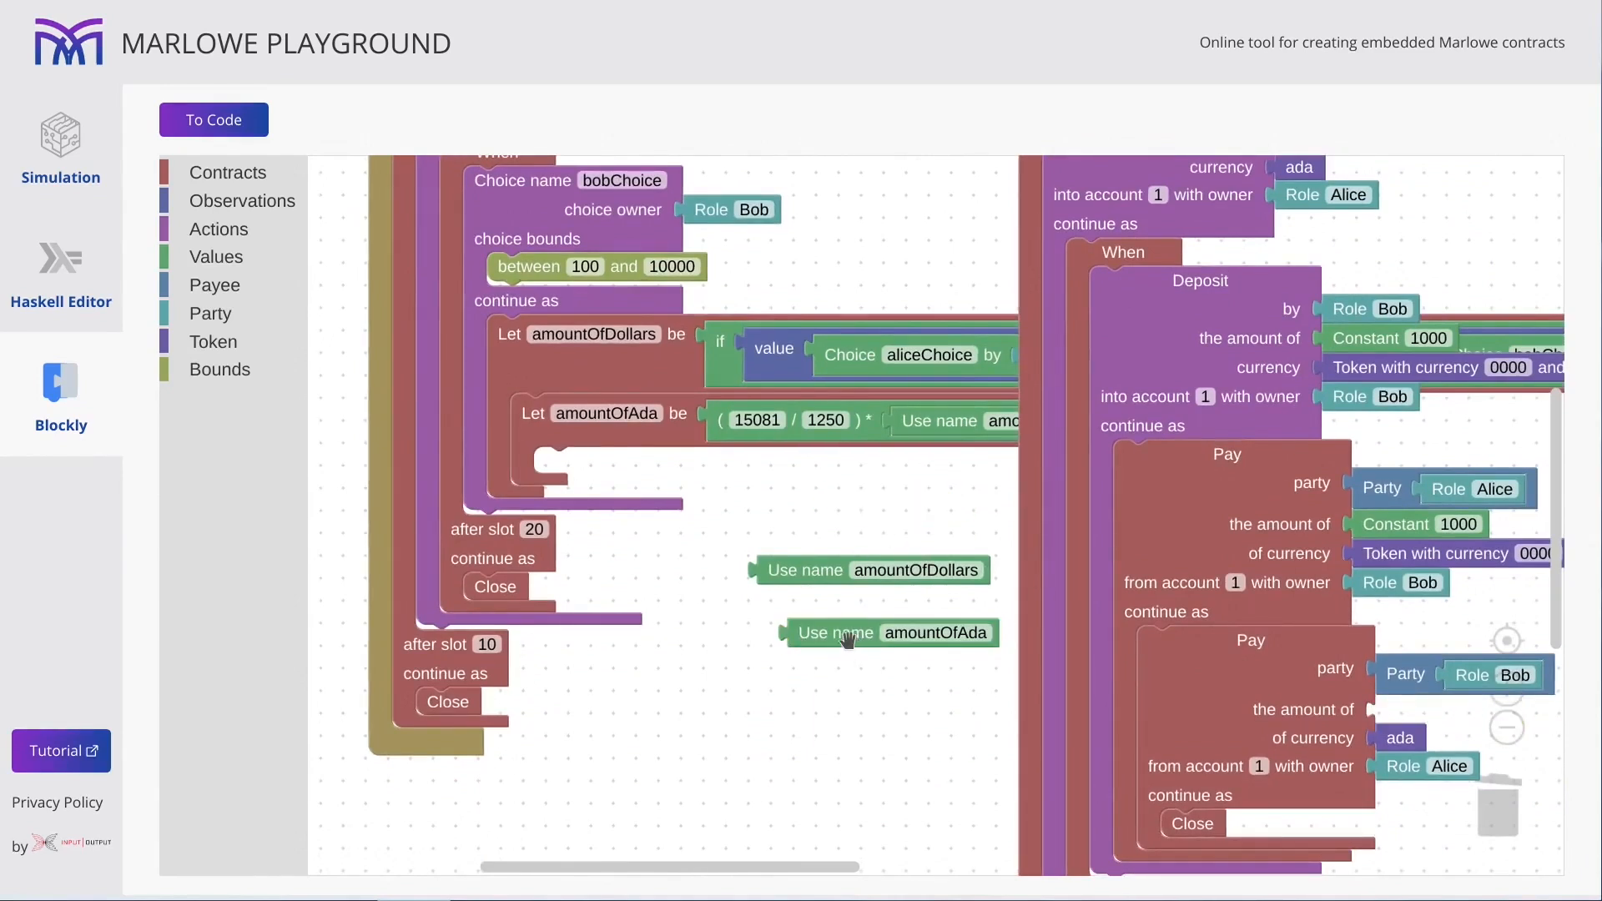
{"action": "key", "text": "ctrl+c"}
{"action": "key", "text": "ctrl+v"}
{"action": "left_click_drag", "start_coordinate": [851, 695], "coordinate": [1383, 710]}
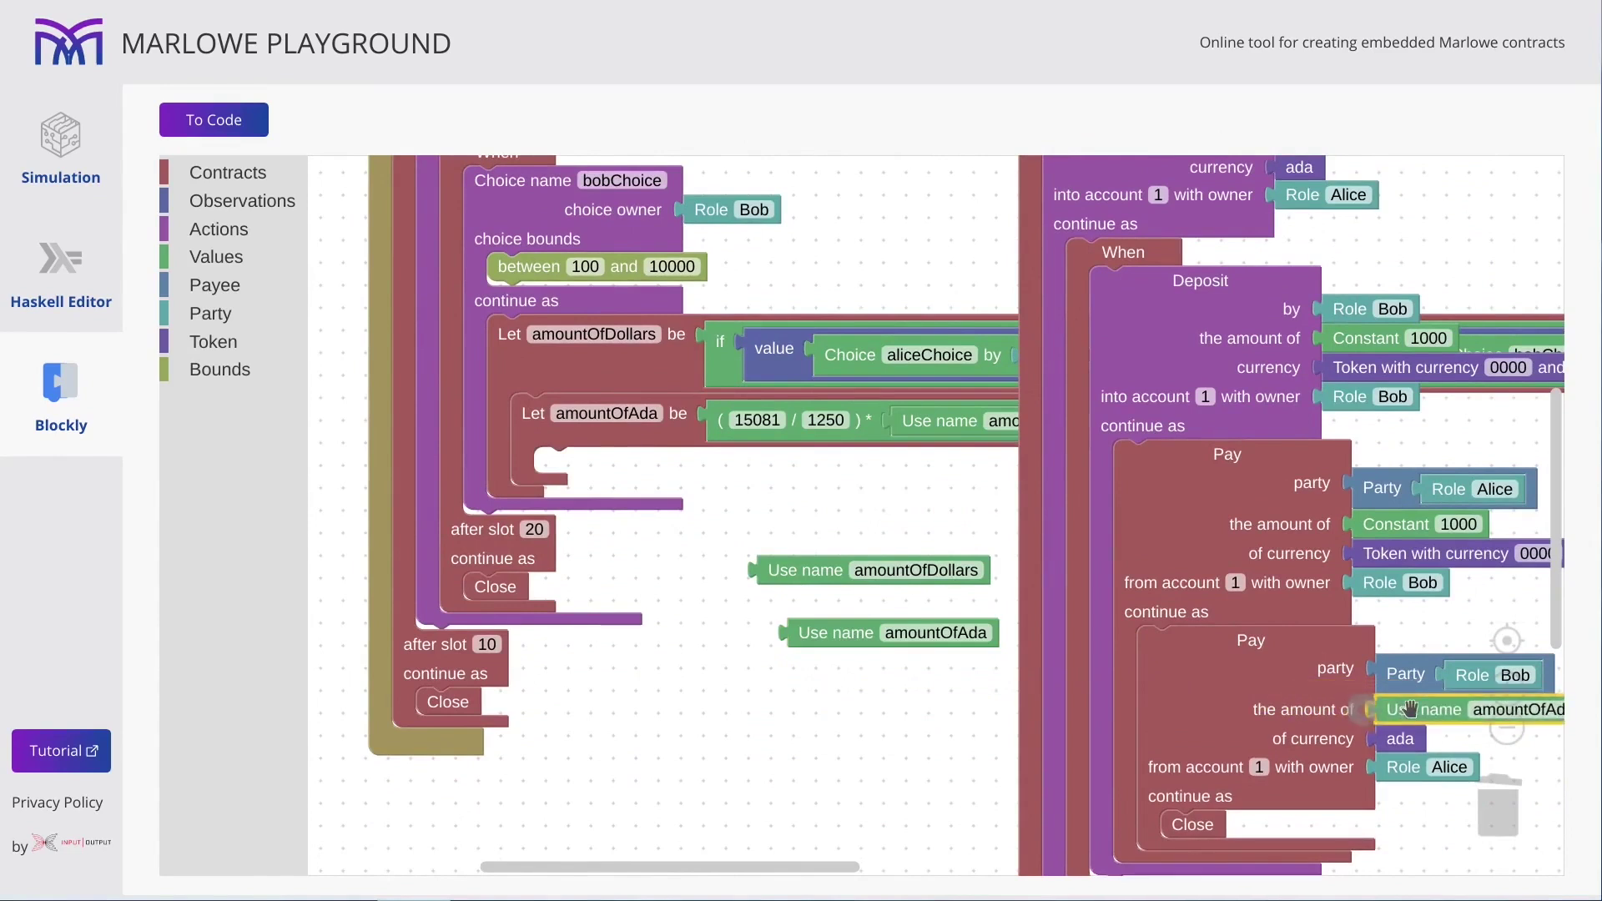
Use amountOfDollars for Bob's deposit and the payment to Alice, replacing Constant 1000.
{"action": "left_click", "coordinate": [1371, 525]}
{"action": "key", "text": "Delete"}
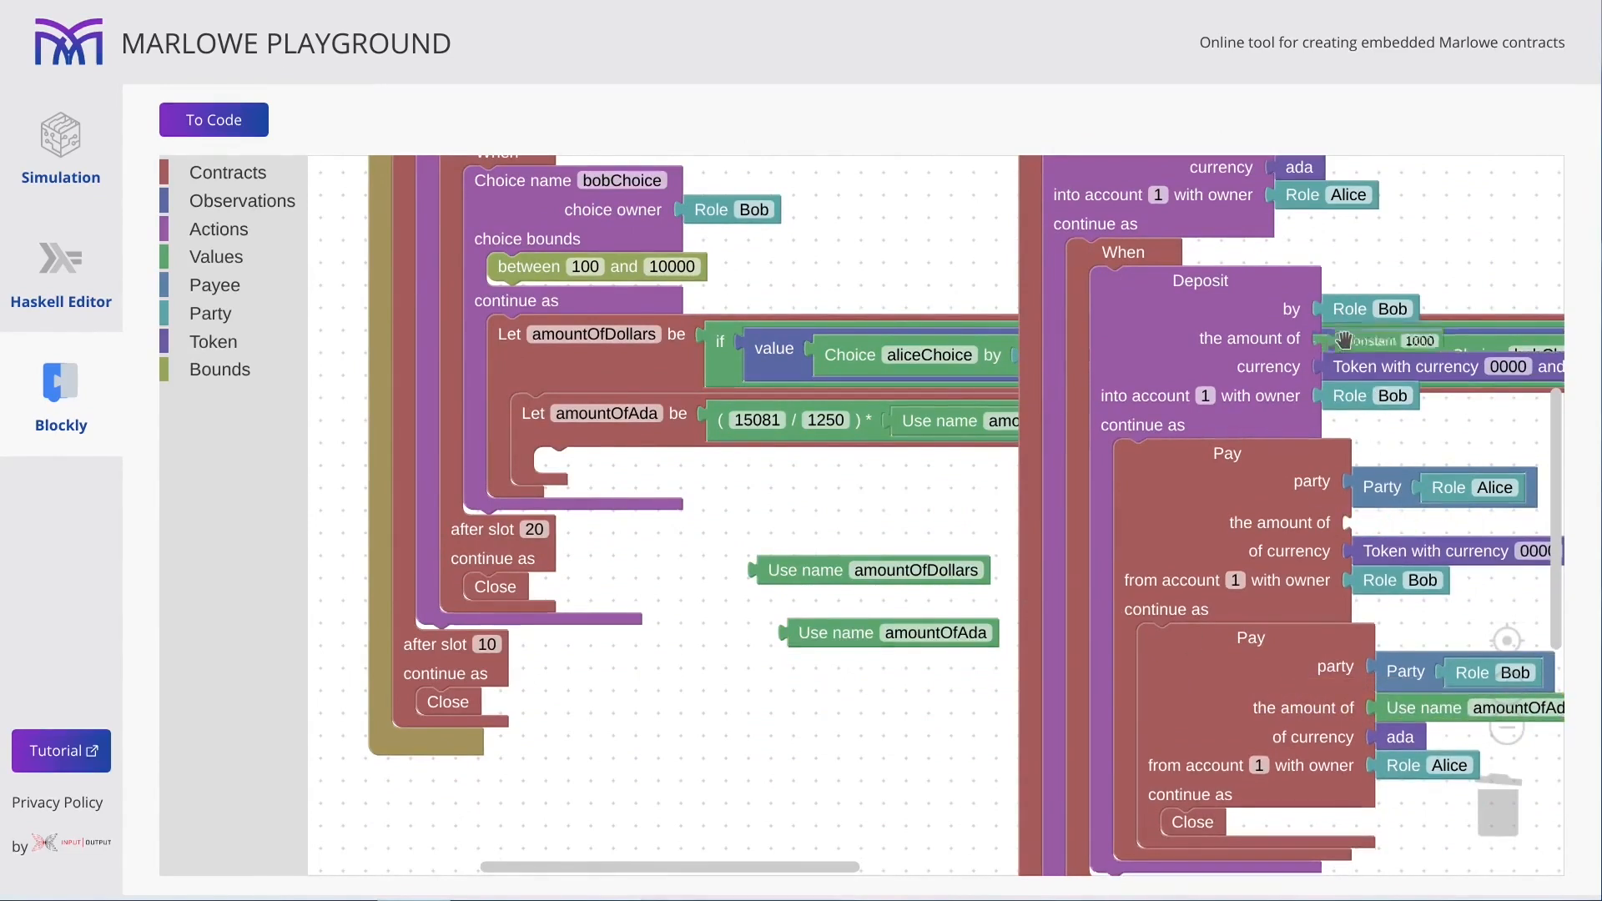
{"action": "left_click", "coordinate": [809, 575]}
{"action": "key", "text": "ctrl+c"}
{"action": "key", "text": "ctrl+v"}
{"action": "mouse_move", "coordinate": [809, 575]}
{"action": "left_mouse_down"}
{"action": "mouse_move", "coordinate": [779, 559]}
{"action": "mouse_move", "coordinate": [1371, 338]}
{"action": "left_mouse_up"}
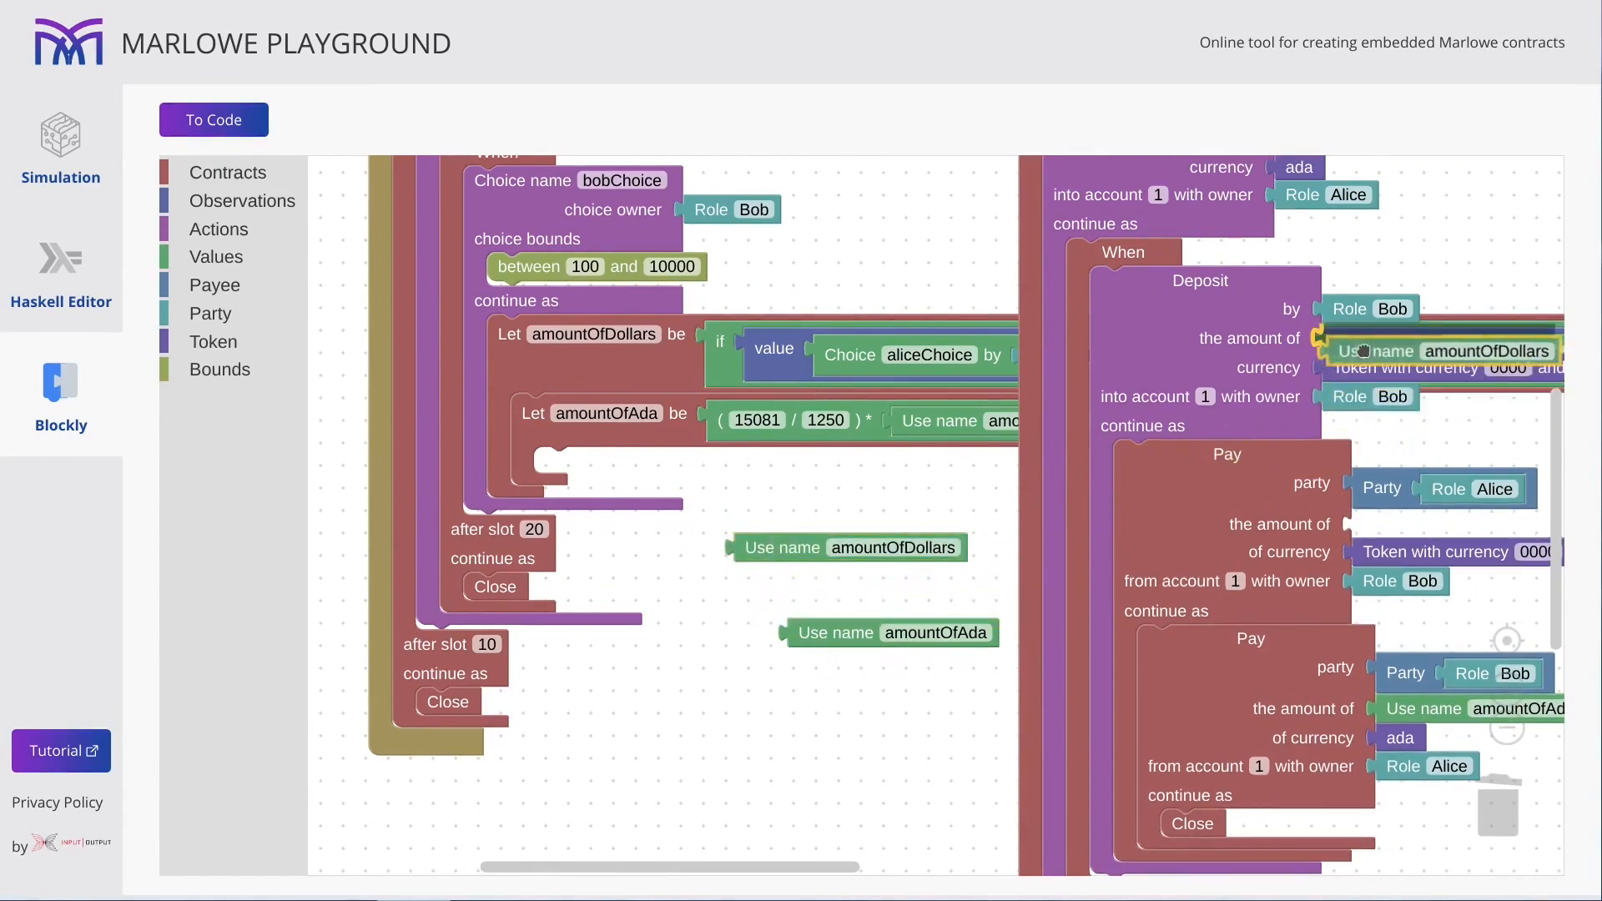
{"action": "left_click_drag", "start_coordinate": [783, 547], "coordinate": [1399, 525]}
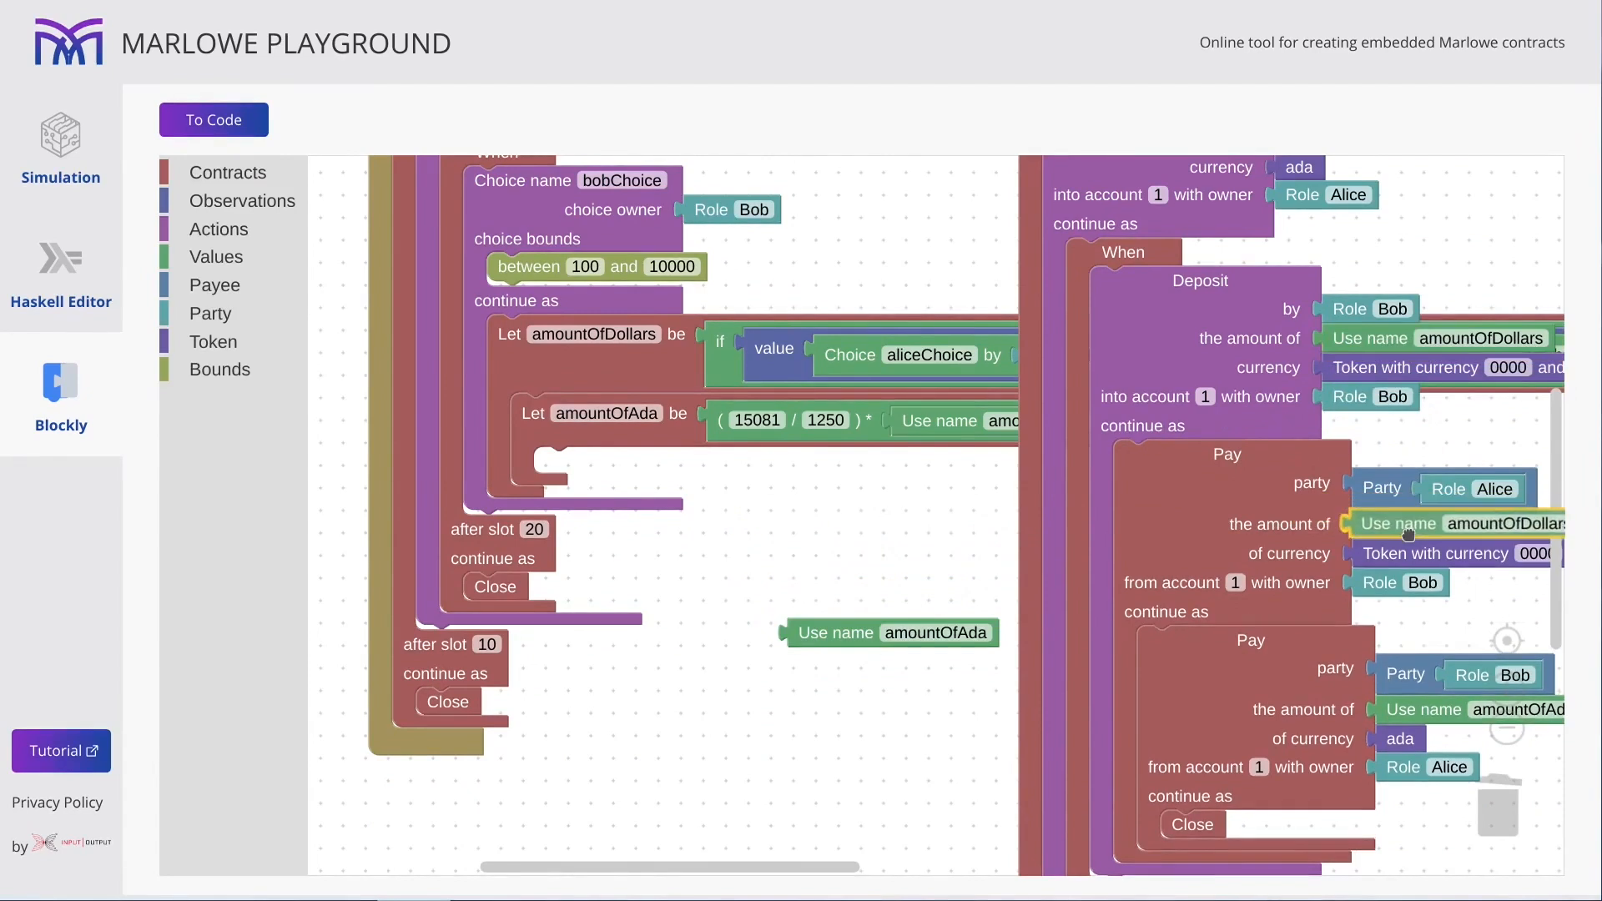
Discard the spare reference and reattach the deposit-and-pay contract after amountOfAda's Let.
{"action": "left_click", "coordinate": [791, 632]}
{"action": "key", "text": "Delete"}
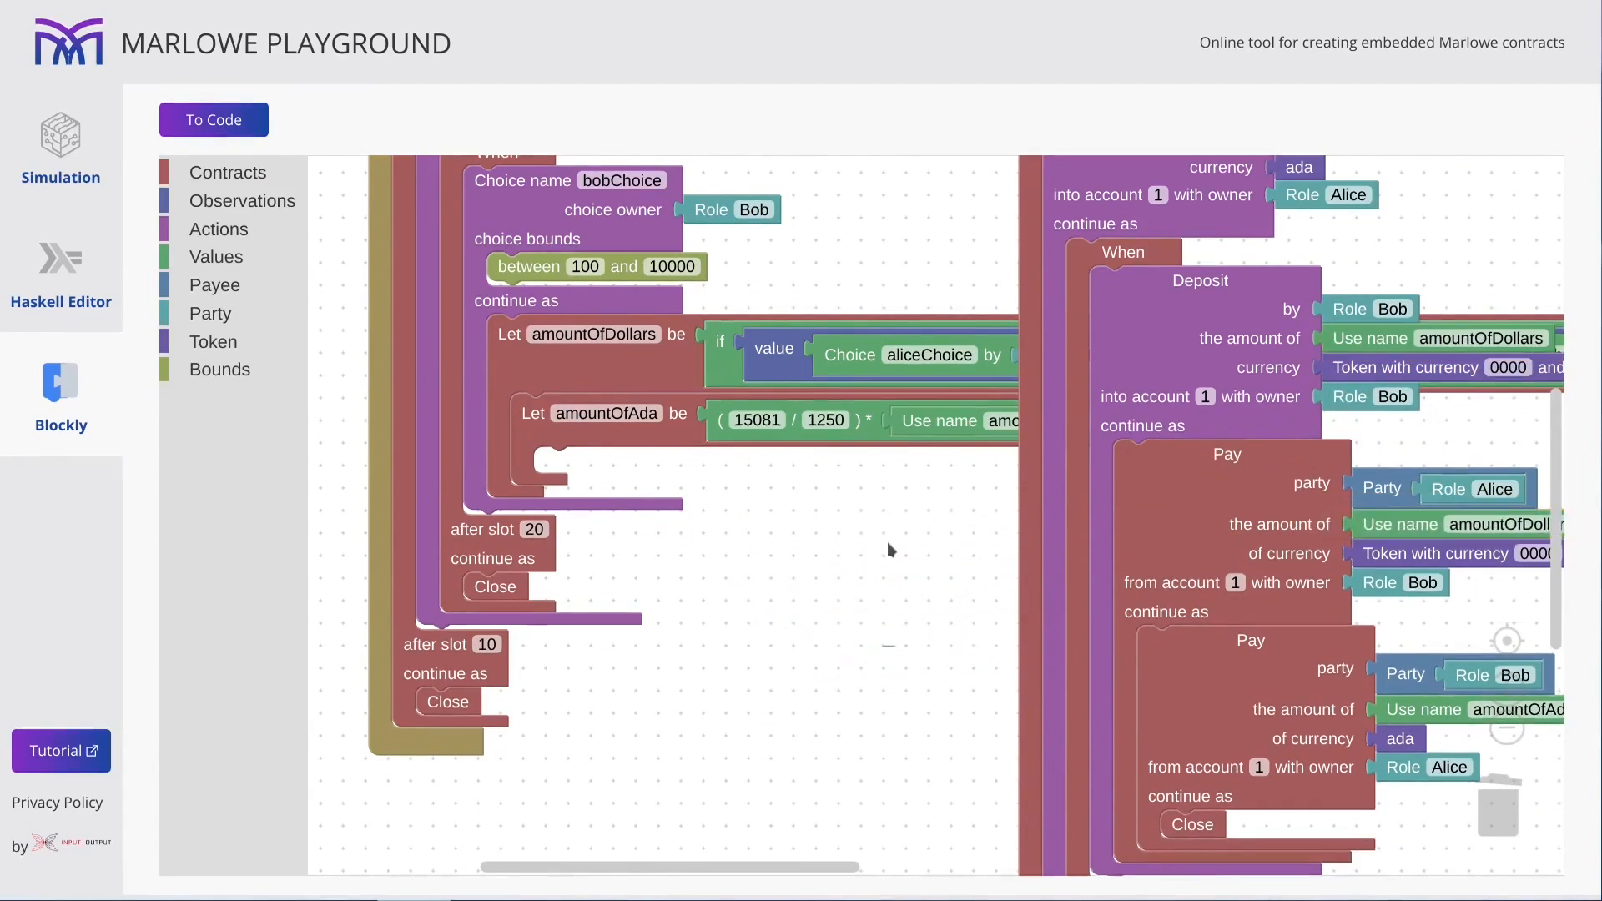
{"action": "left_click_drag", "start_coordinate": [1029, 251], "coordinate": [560, 654]}
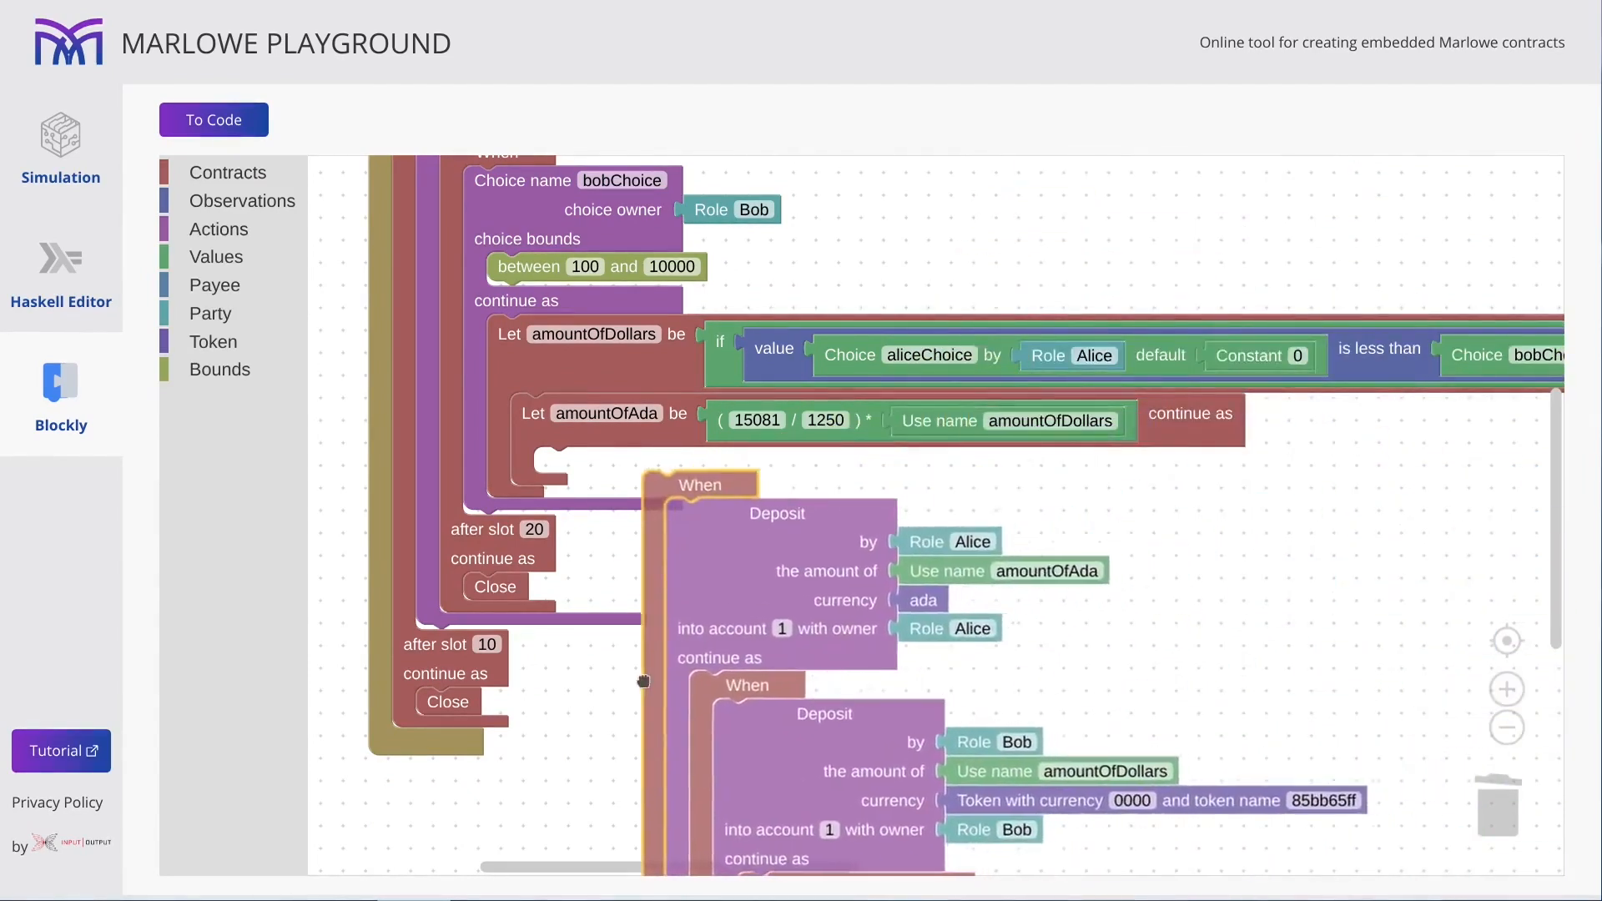
{"action": "scroll", "coordinate": [1126, 563], "scroll_direction": "up", "scroll_amount": 6}
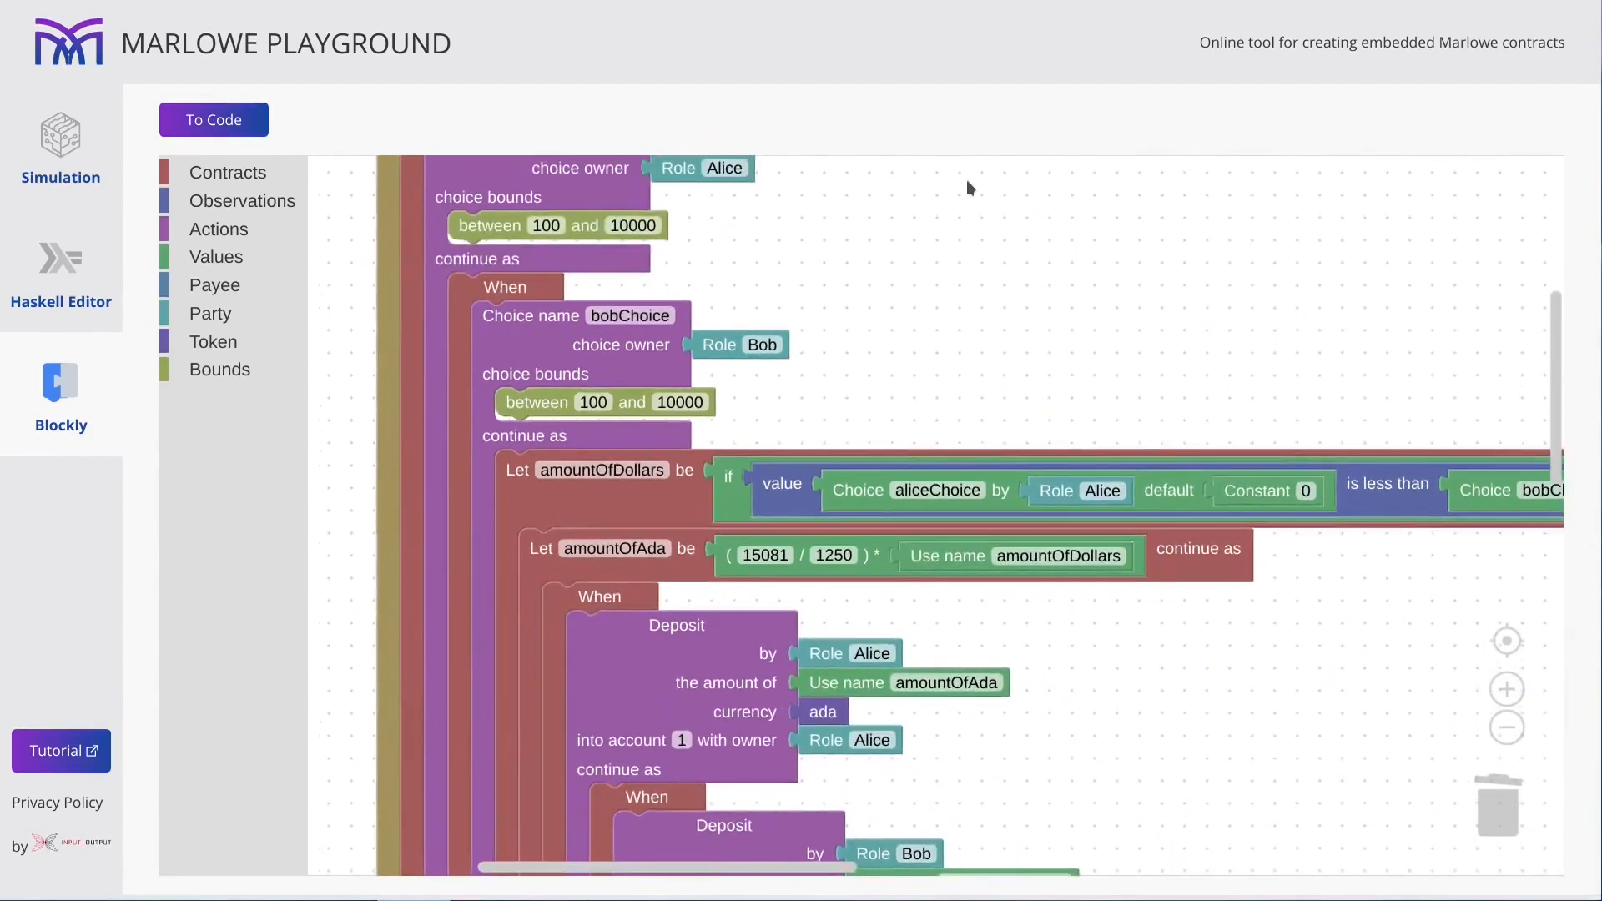
{"action": "scroll", "coordinate": [966, 178], "scroll_direction": "up", "scroll_amount": 4}
{"action": "left_click_drag", "start_coordinate": [1003, 401], "coordinate": [940, 362]}
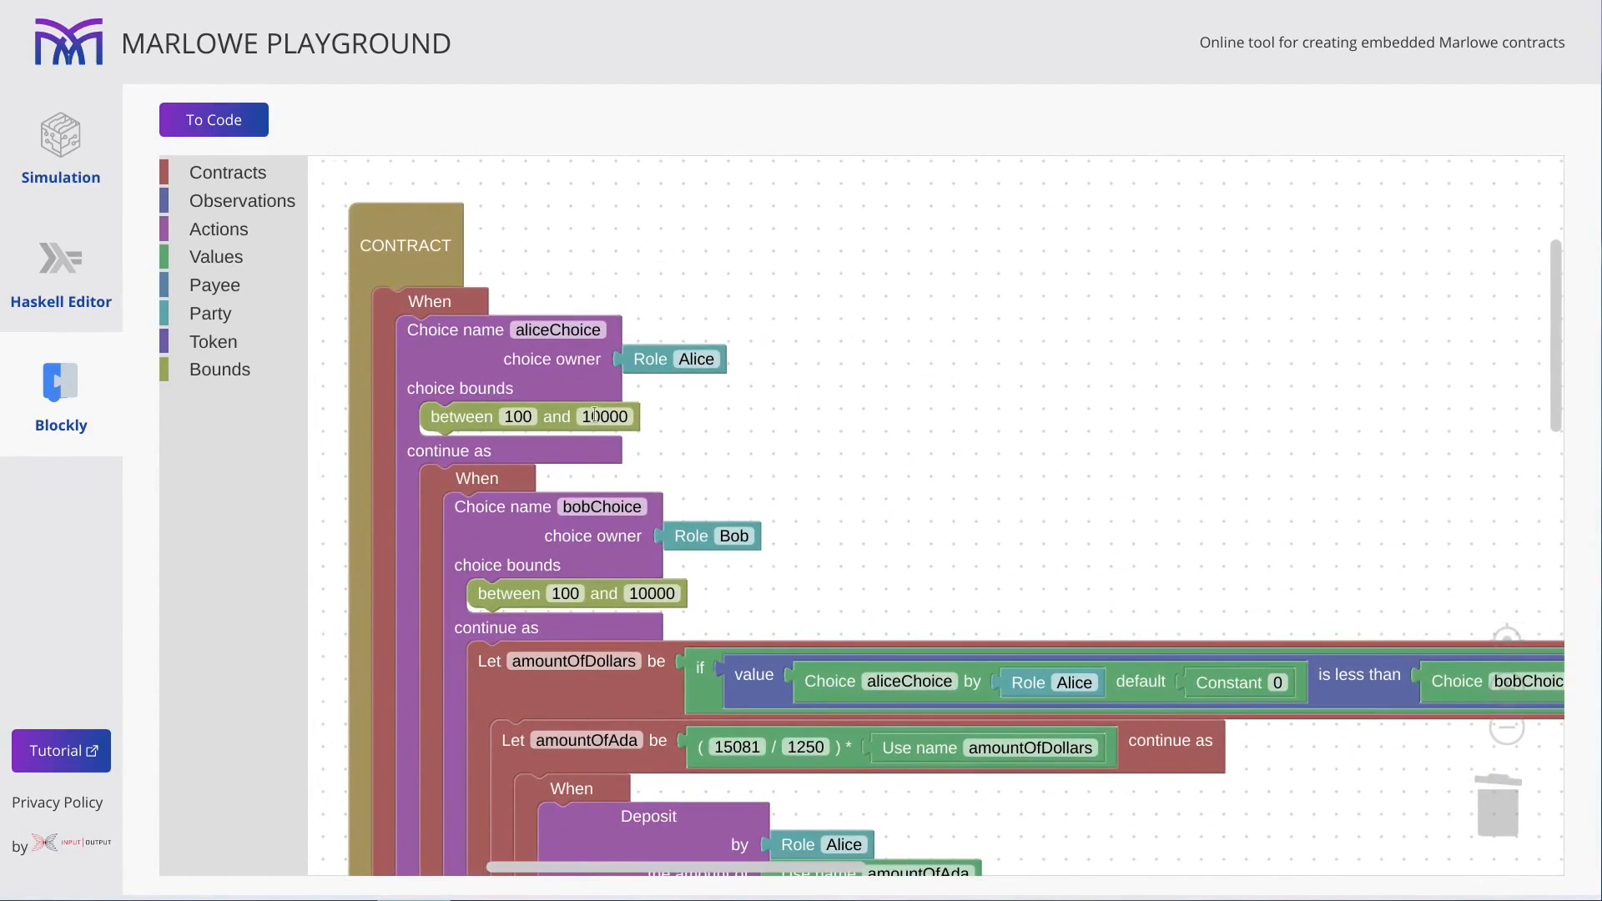
{"action": "left_click", "coordinate": [228, 122]}
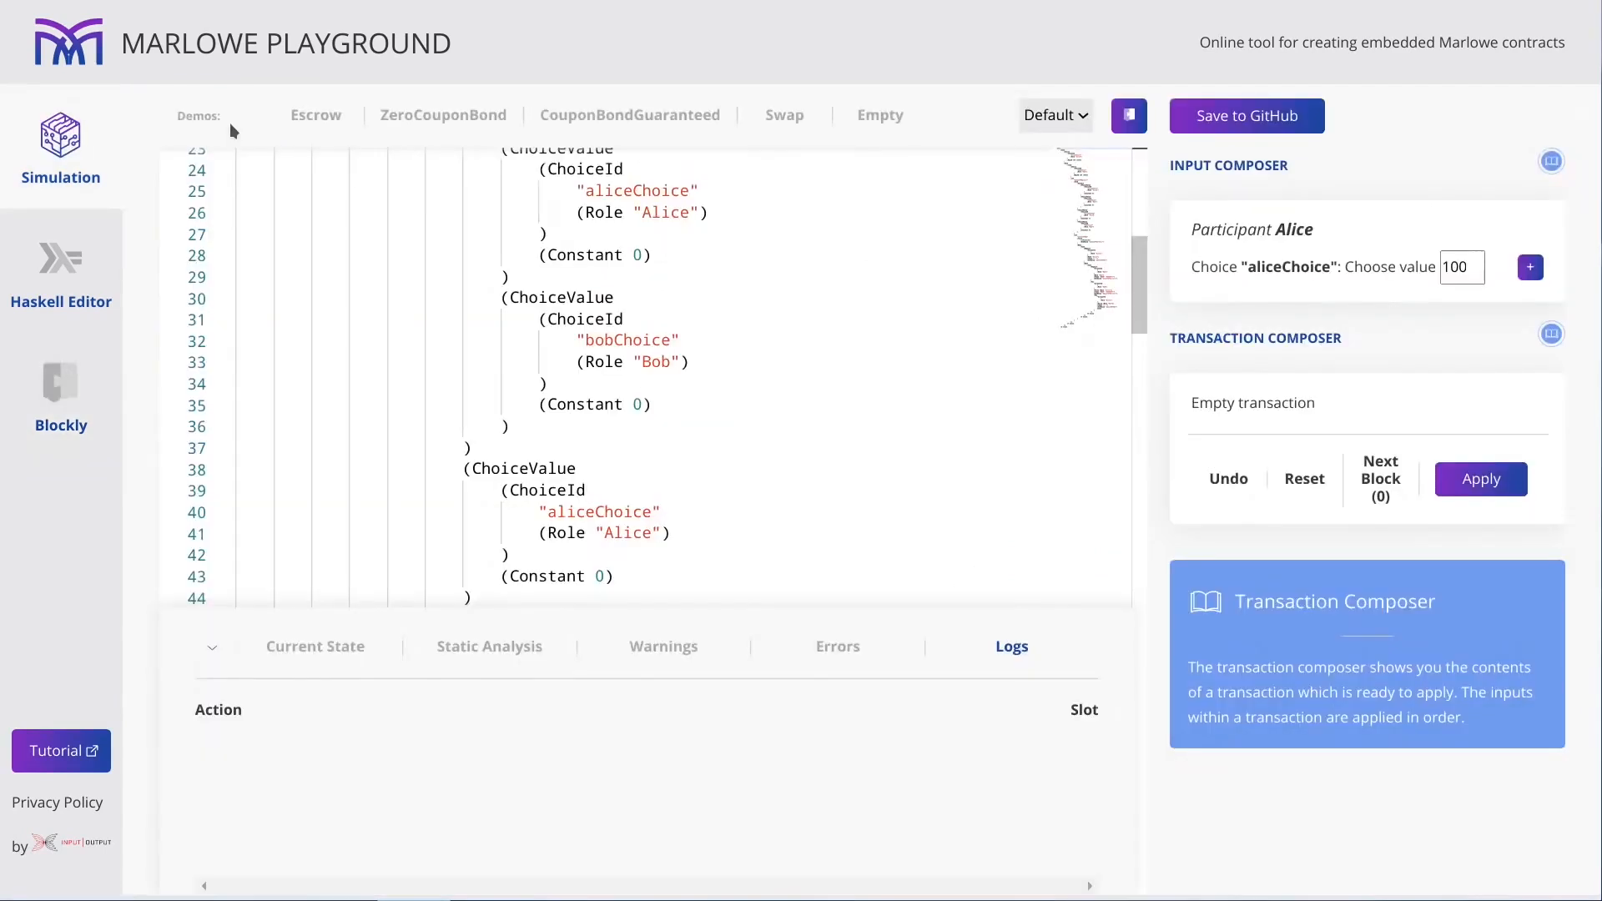
{"action": "scroll", "coordinate": [627, 351], "scroll_direction": "up", "scroll_amount": 8}
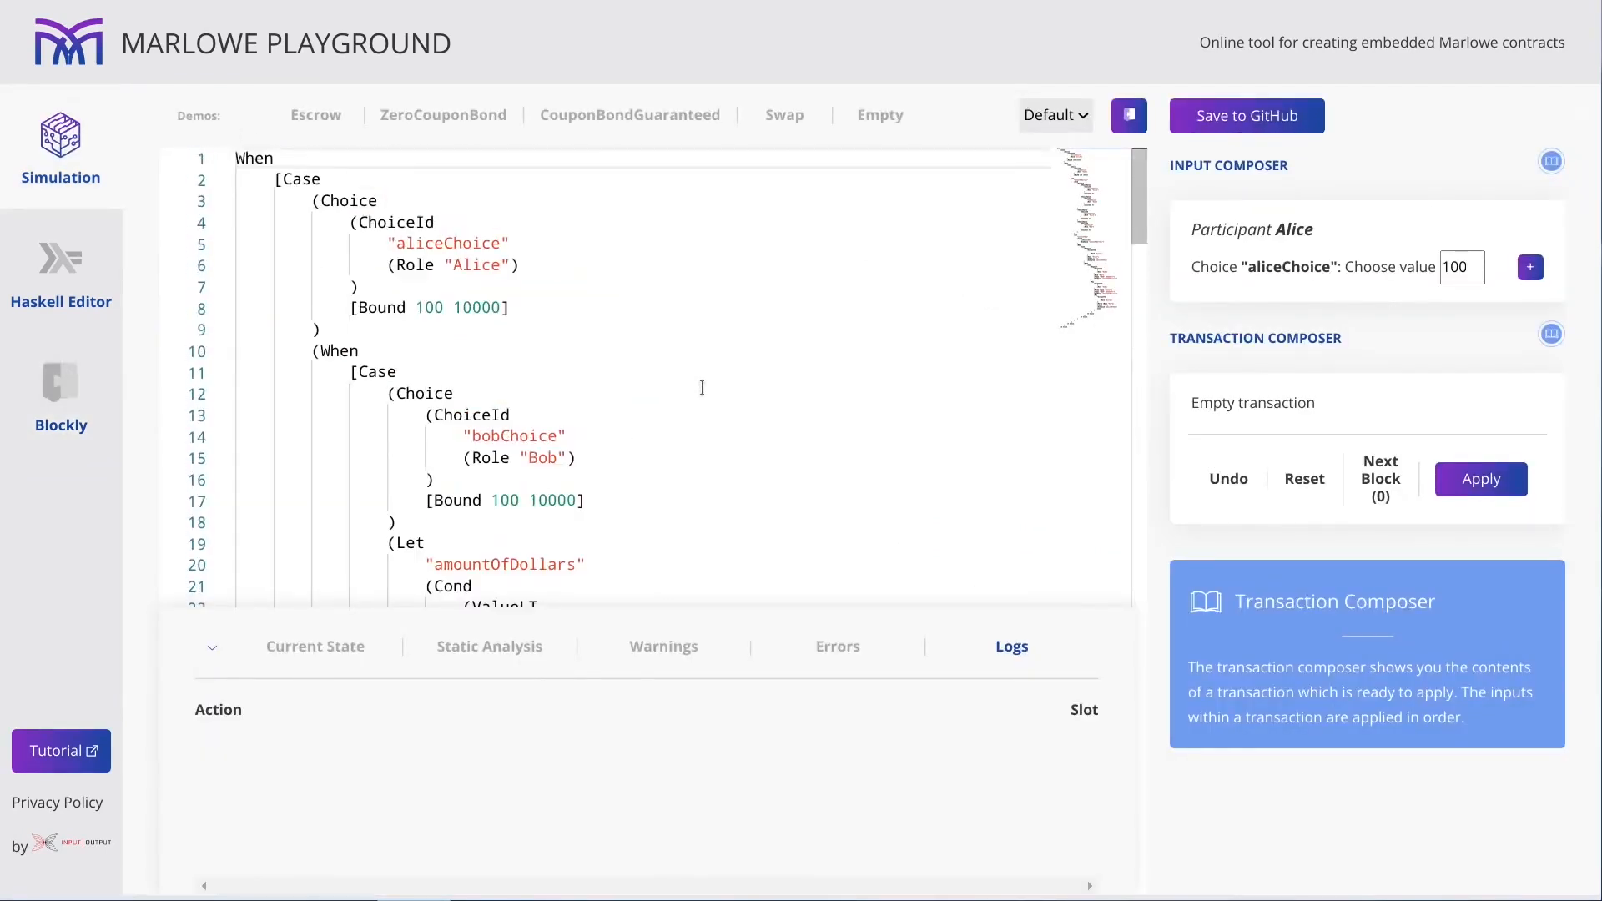
{"action": "left_click", "coordinate": [1446, 265]}
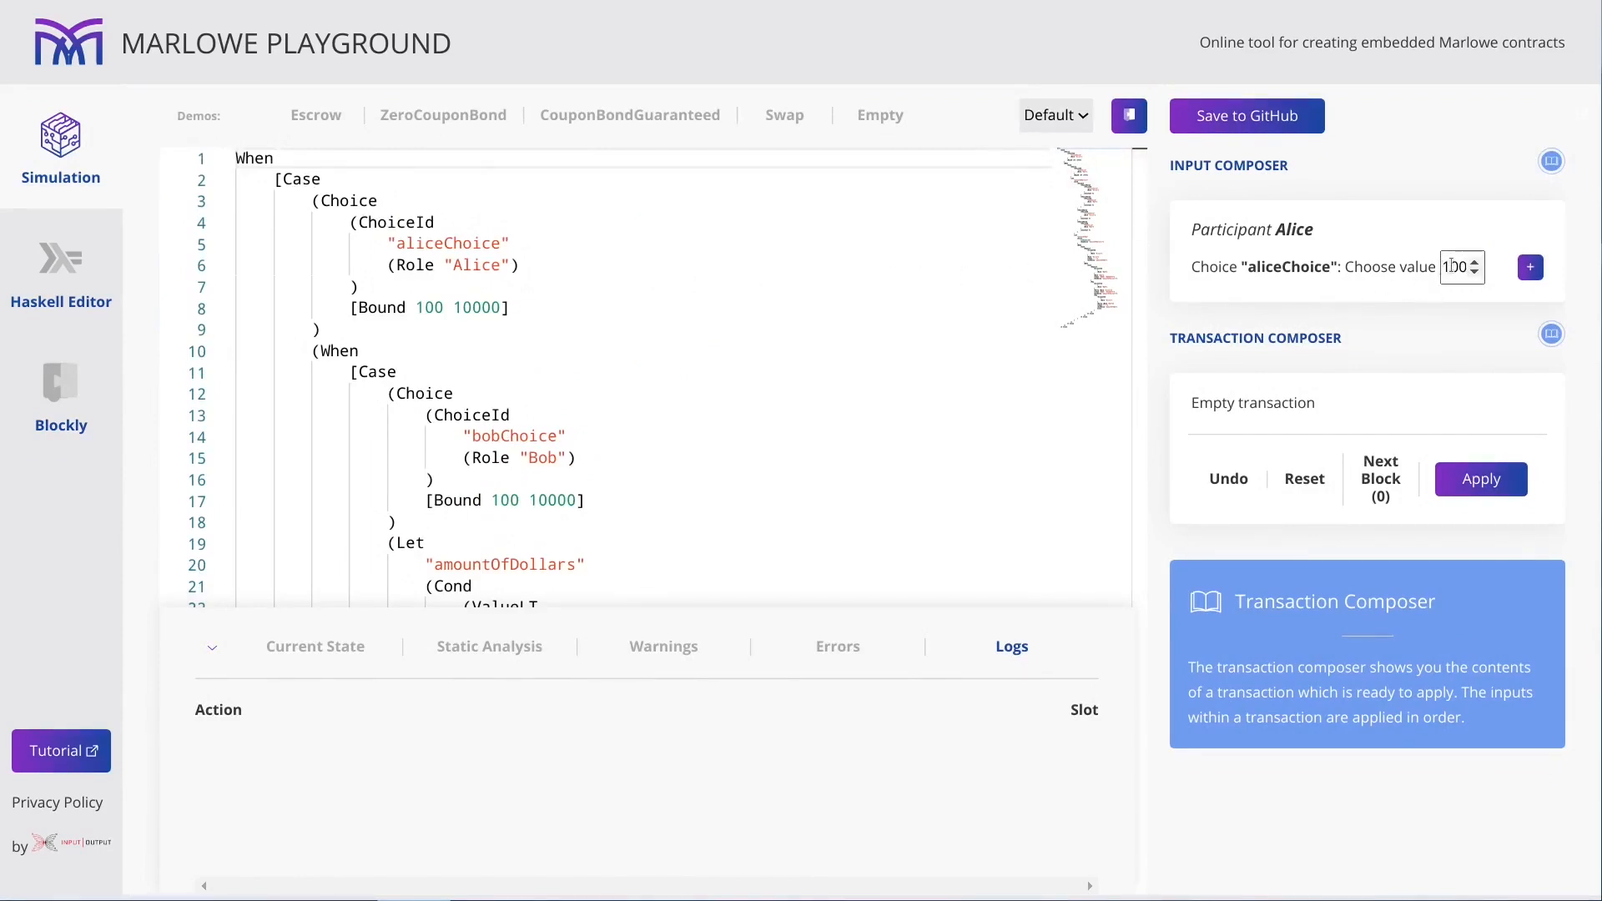
{"action": "double_click", "coordinate": [1452, 265]}
{"action": "type", "text": "1000"}
{"action": "left_click", "coordinate": [1529, 269]}
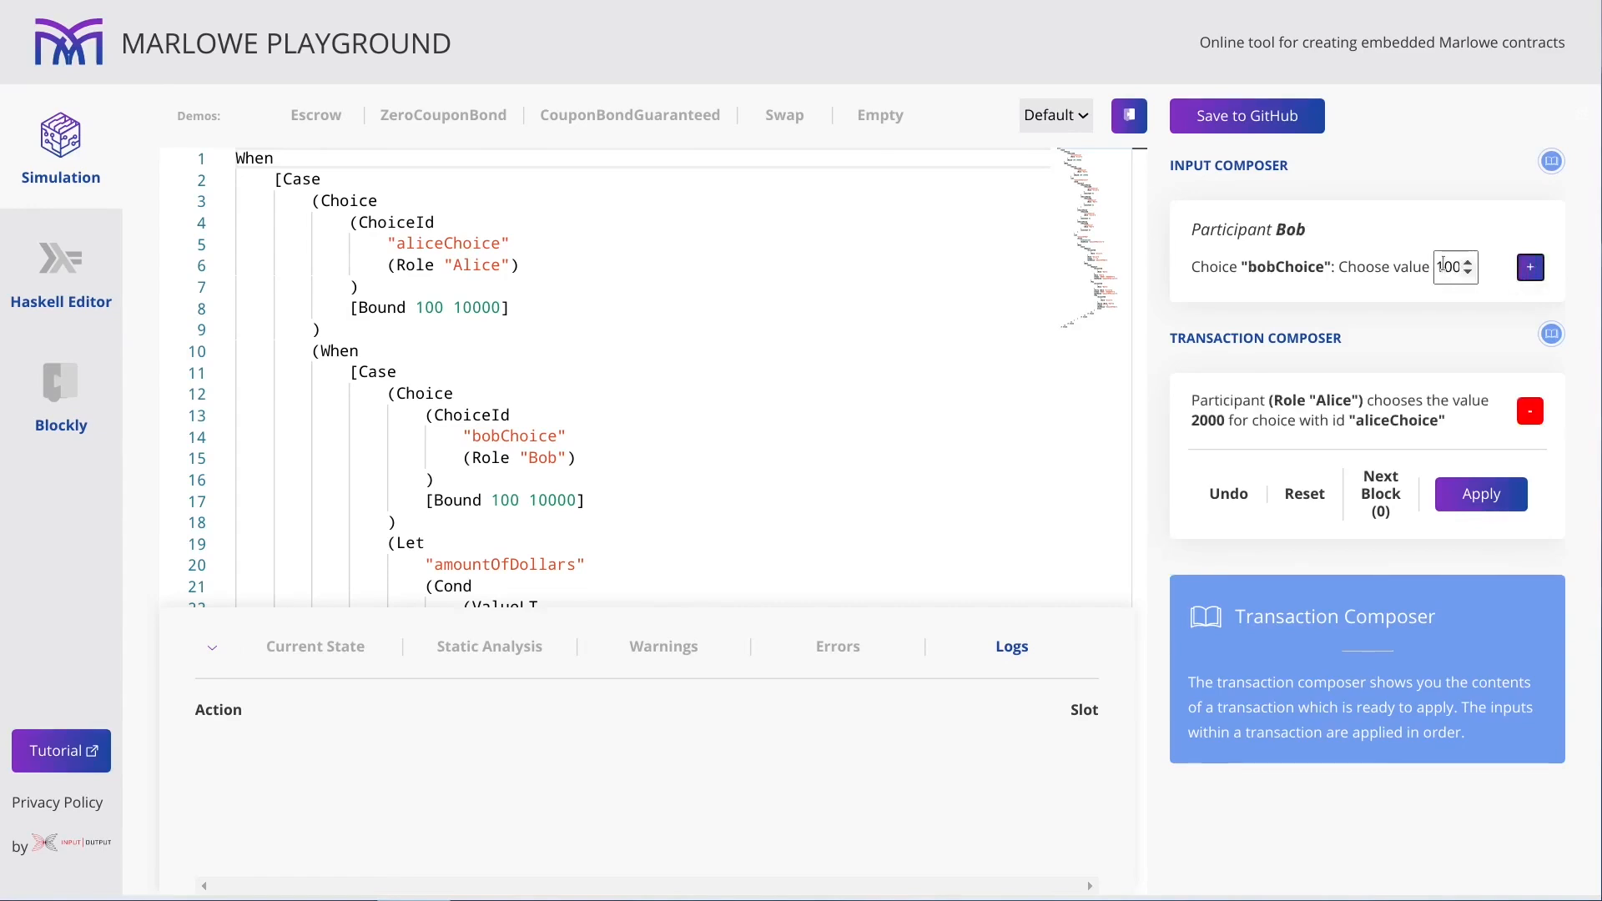
{"action": "double_click", "coordinate": [1449, 265]}
{"action": "type", "text": "1"}
{"action": "type", "text": "000"}
{"action": "left_click", "coordinate": [1529, 266]}
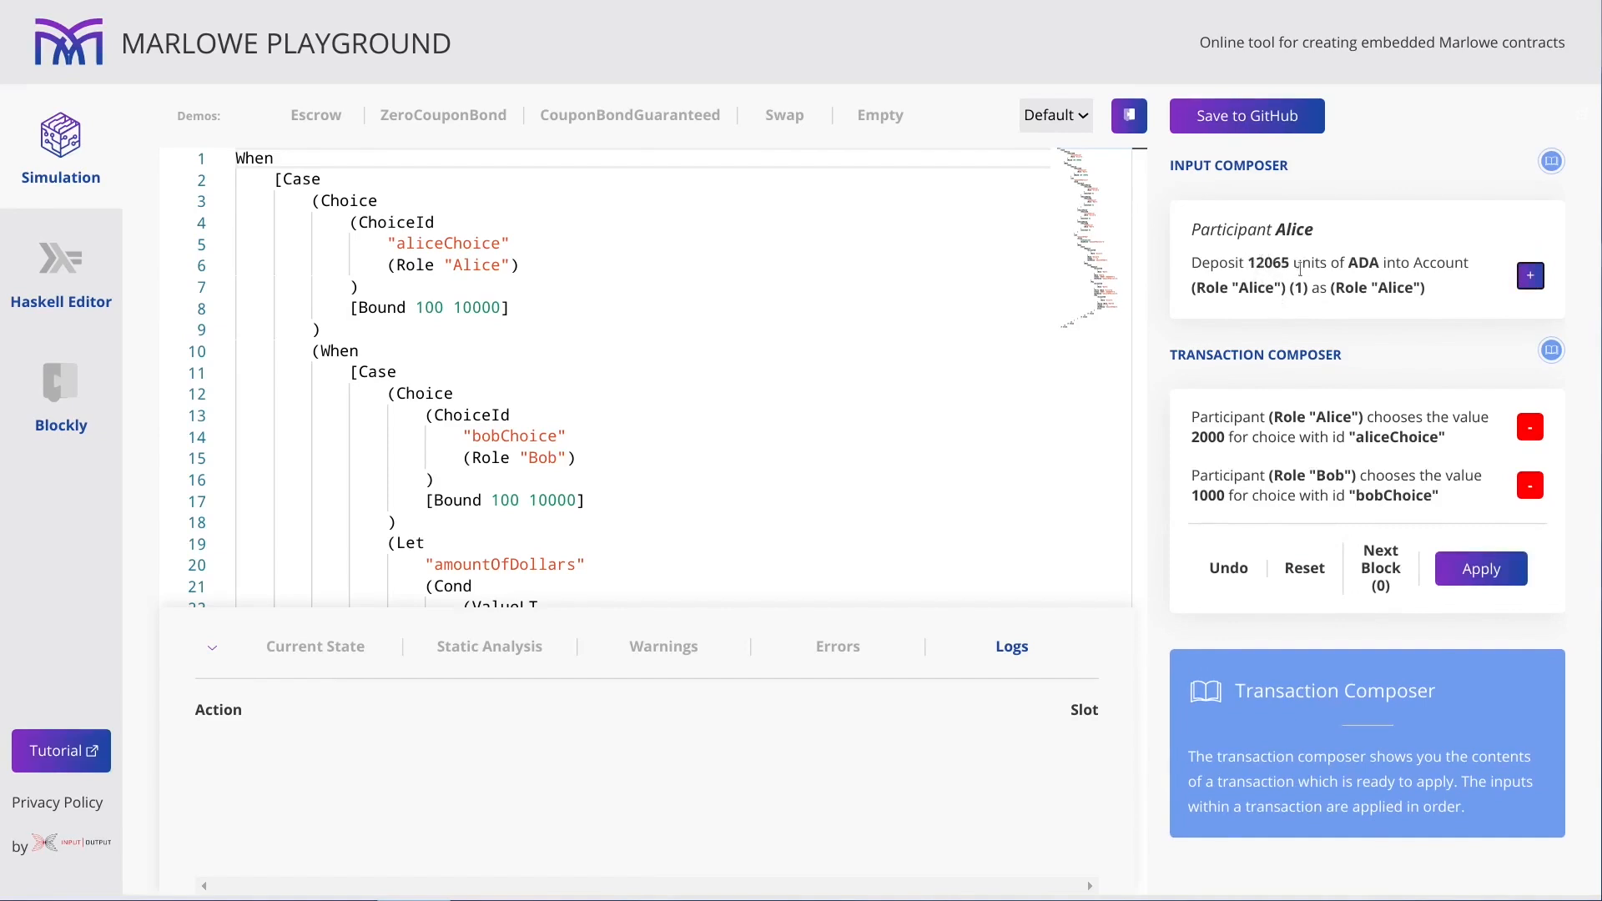
{"action": "left_click", "coordinate": [1530, 275]}
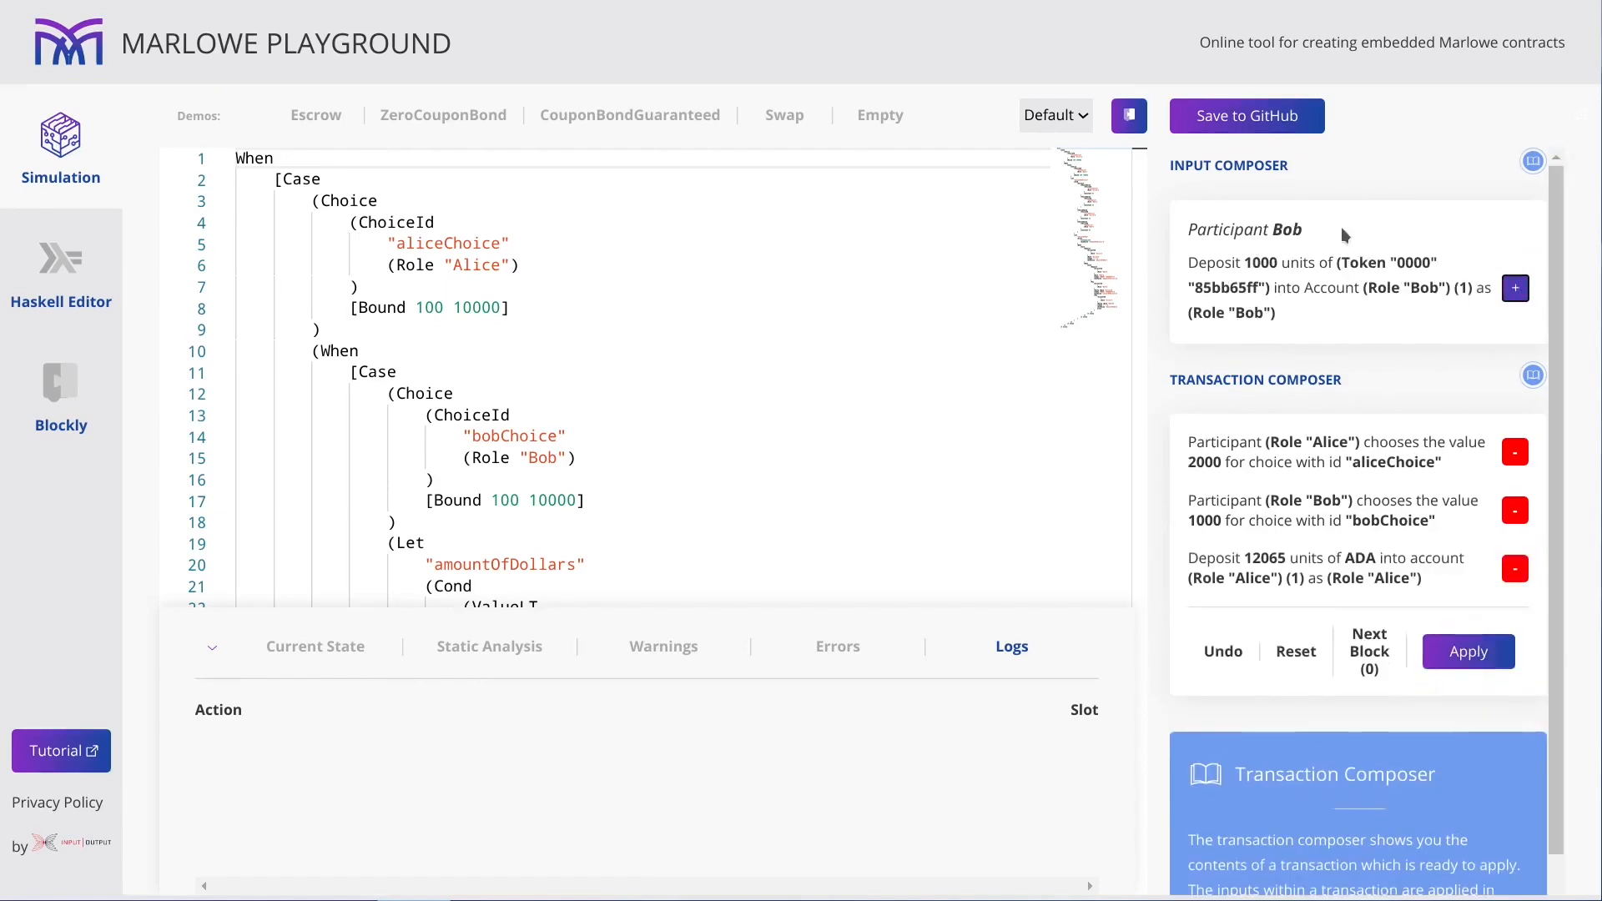
{"action": "double_click", "coordinate": [1255, 263]}
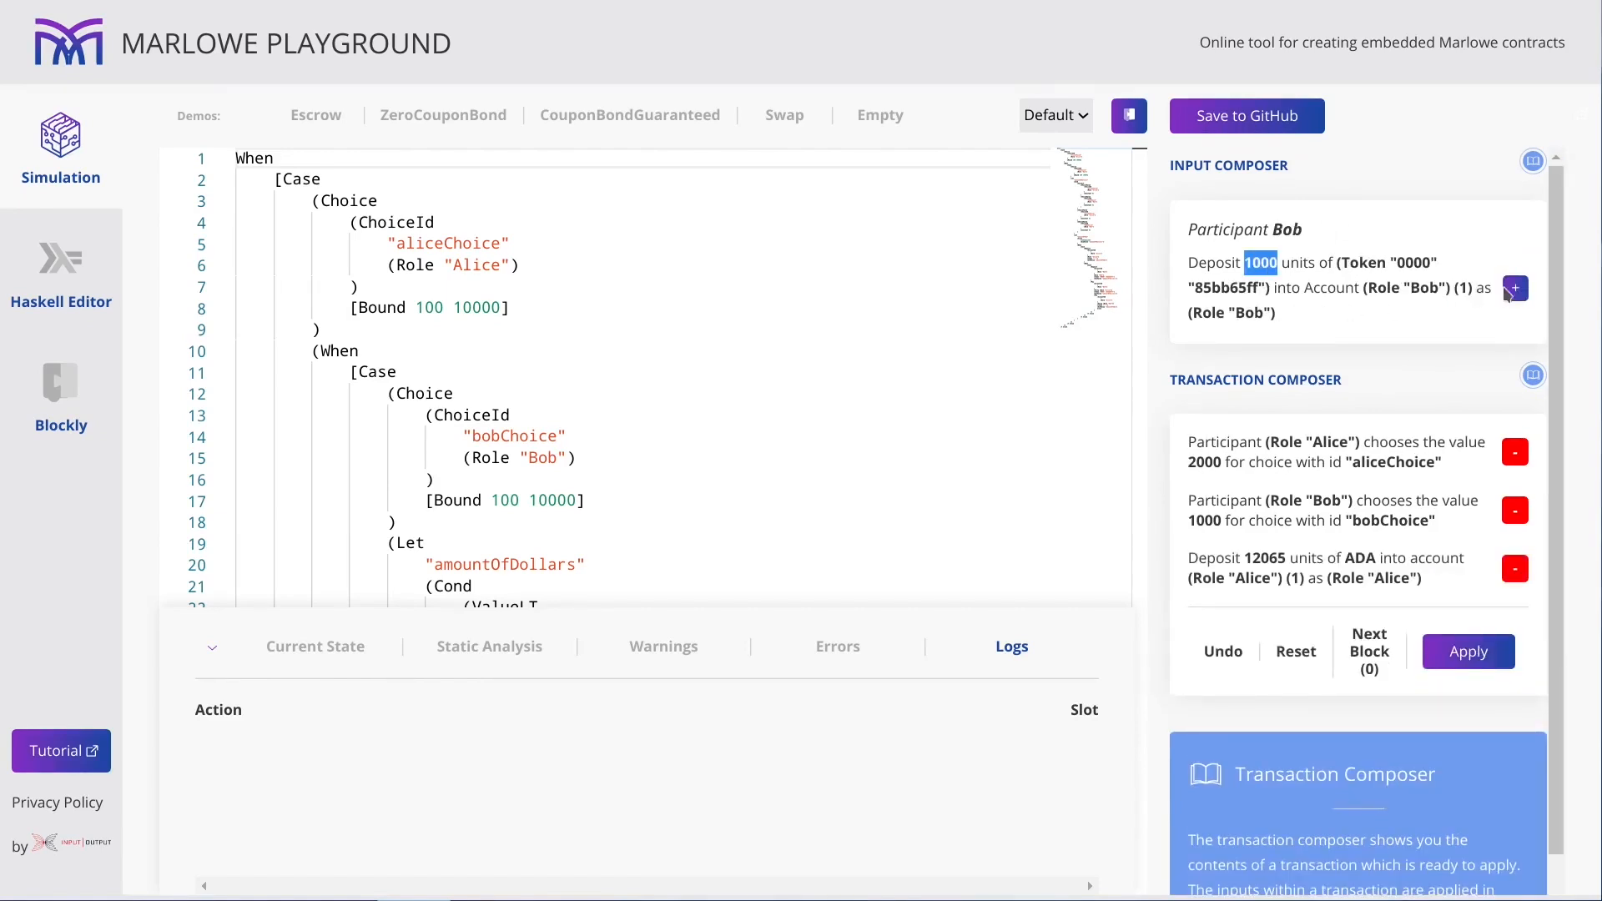
{"action": "left_click", "coordinate": [1514, 289]}
{"action": "left_click", "coordinate": [1295, 647]}
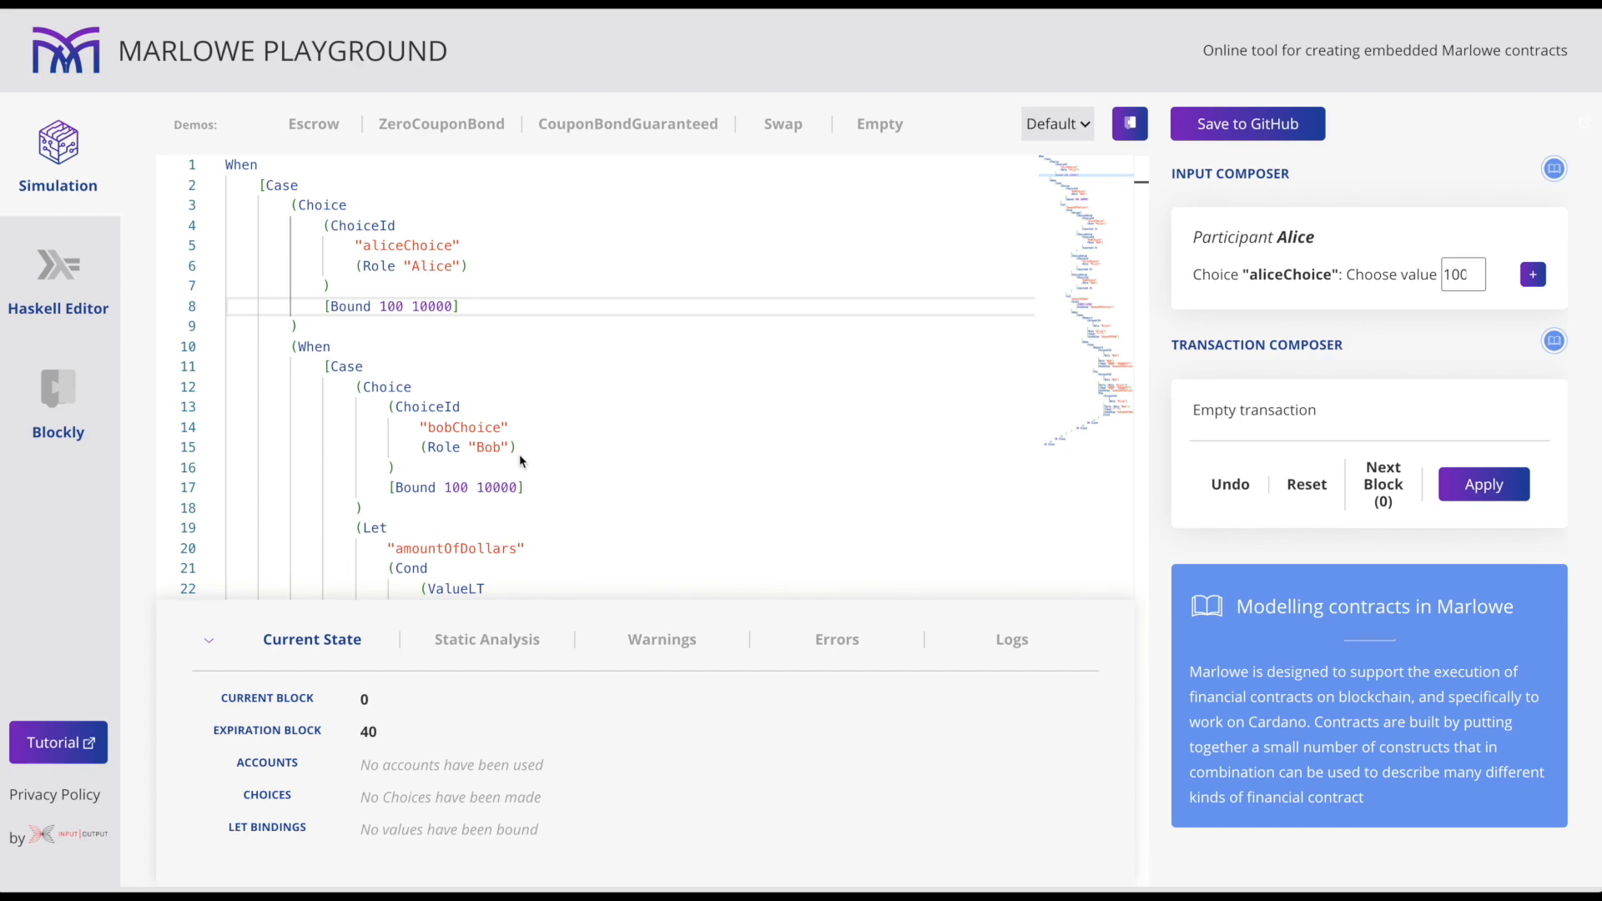
{"action": "double_click", "coordinate": [366, 731]}
{"action": "scroll", "coordinate": [493, 413], "scroll_direction": "down", "scroll_amount": 8}
{"action": "scroll", "coordinate": [493, 414], "scroll_direction": "down", "scroll_amount": 8}
{"action": "scroll", "coordinate": [493, 413], "scroll_direction": "down", "scroll_amount": 8}
{"action": "scroll", "coordinate": [493, 413], "scroll_direction": "down", "scroll_amount": 3}
{"action": "scroll", "coordinate": [494, 413], "scroll_direction": "up", "scroll_amount": 3}
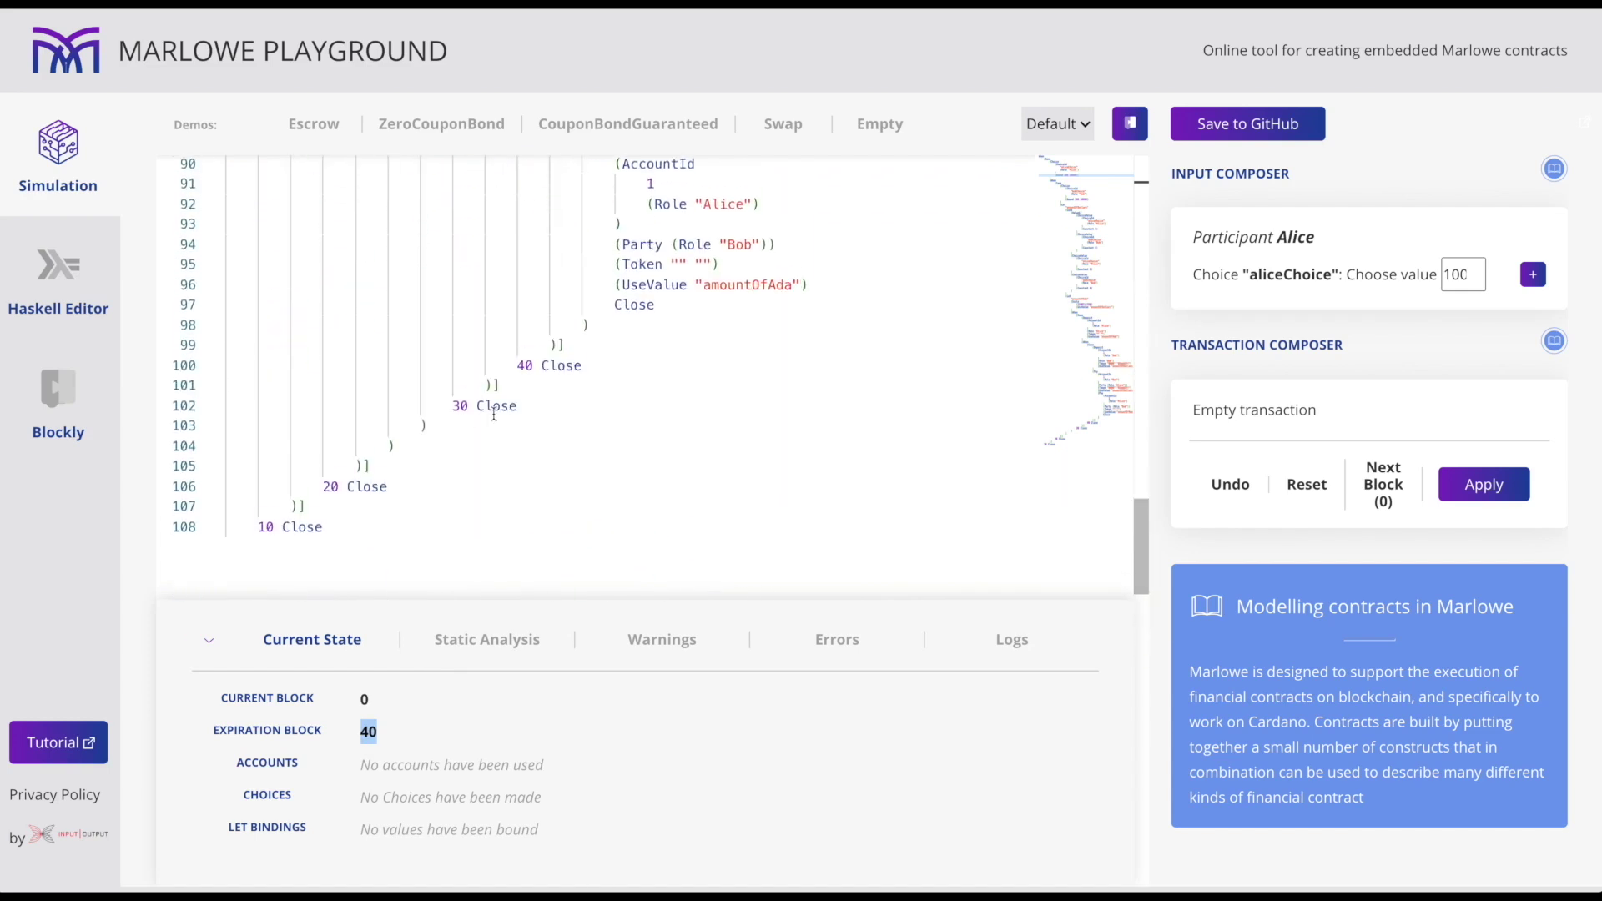
{"action": "double_click", "coordinate": [523, 363]}
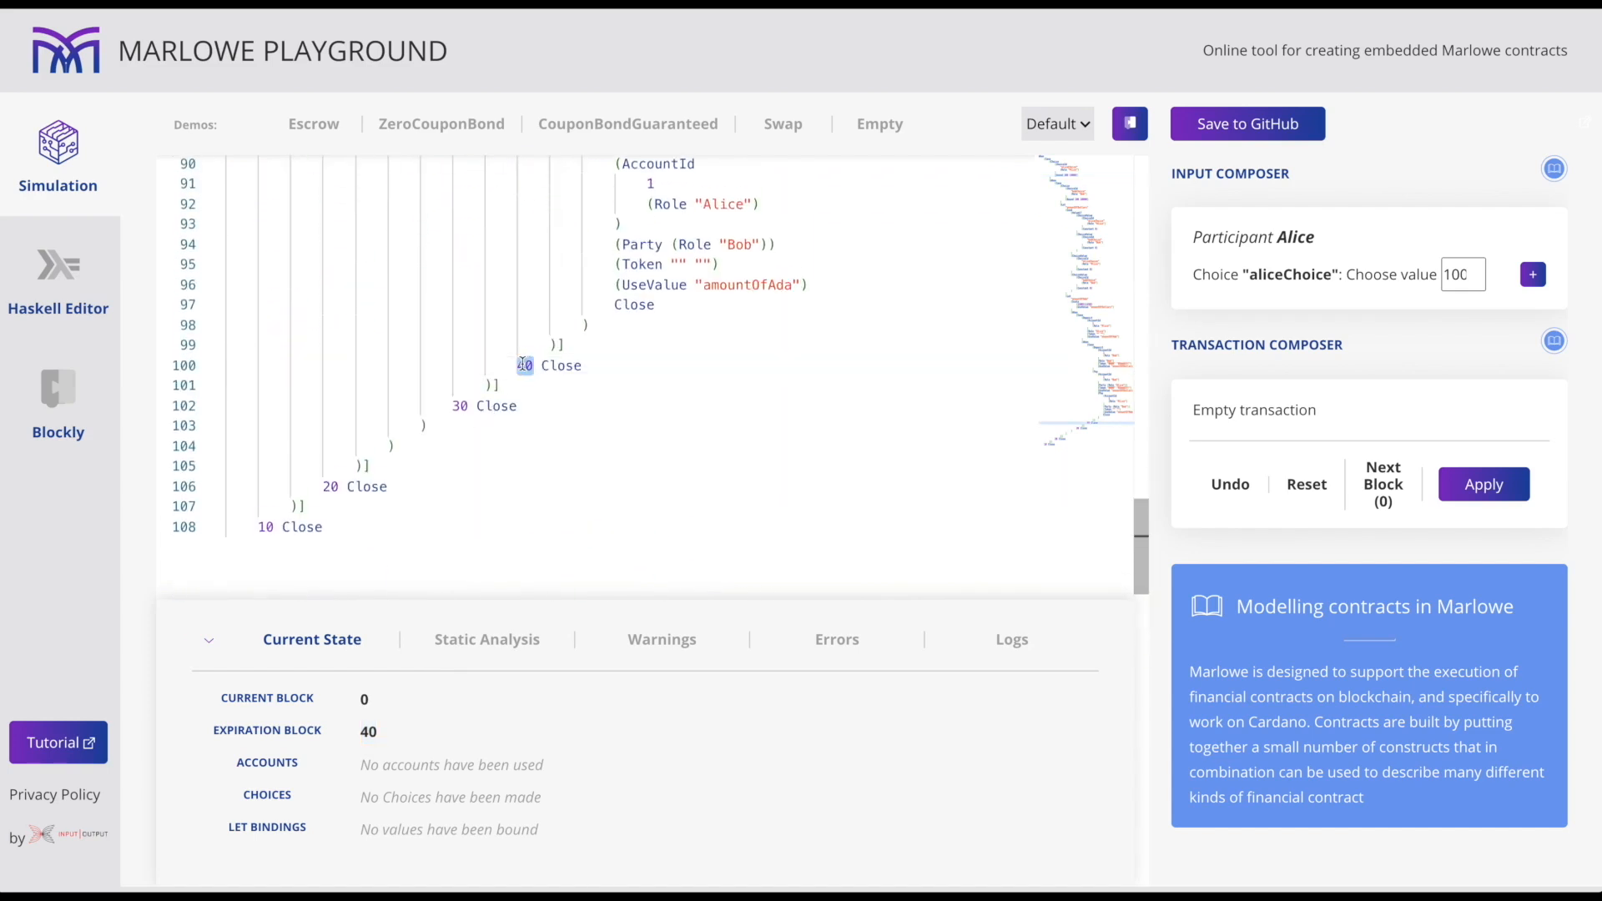
{"action": "double_click", "coordinate": [562, 365]}
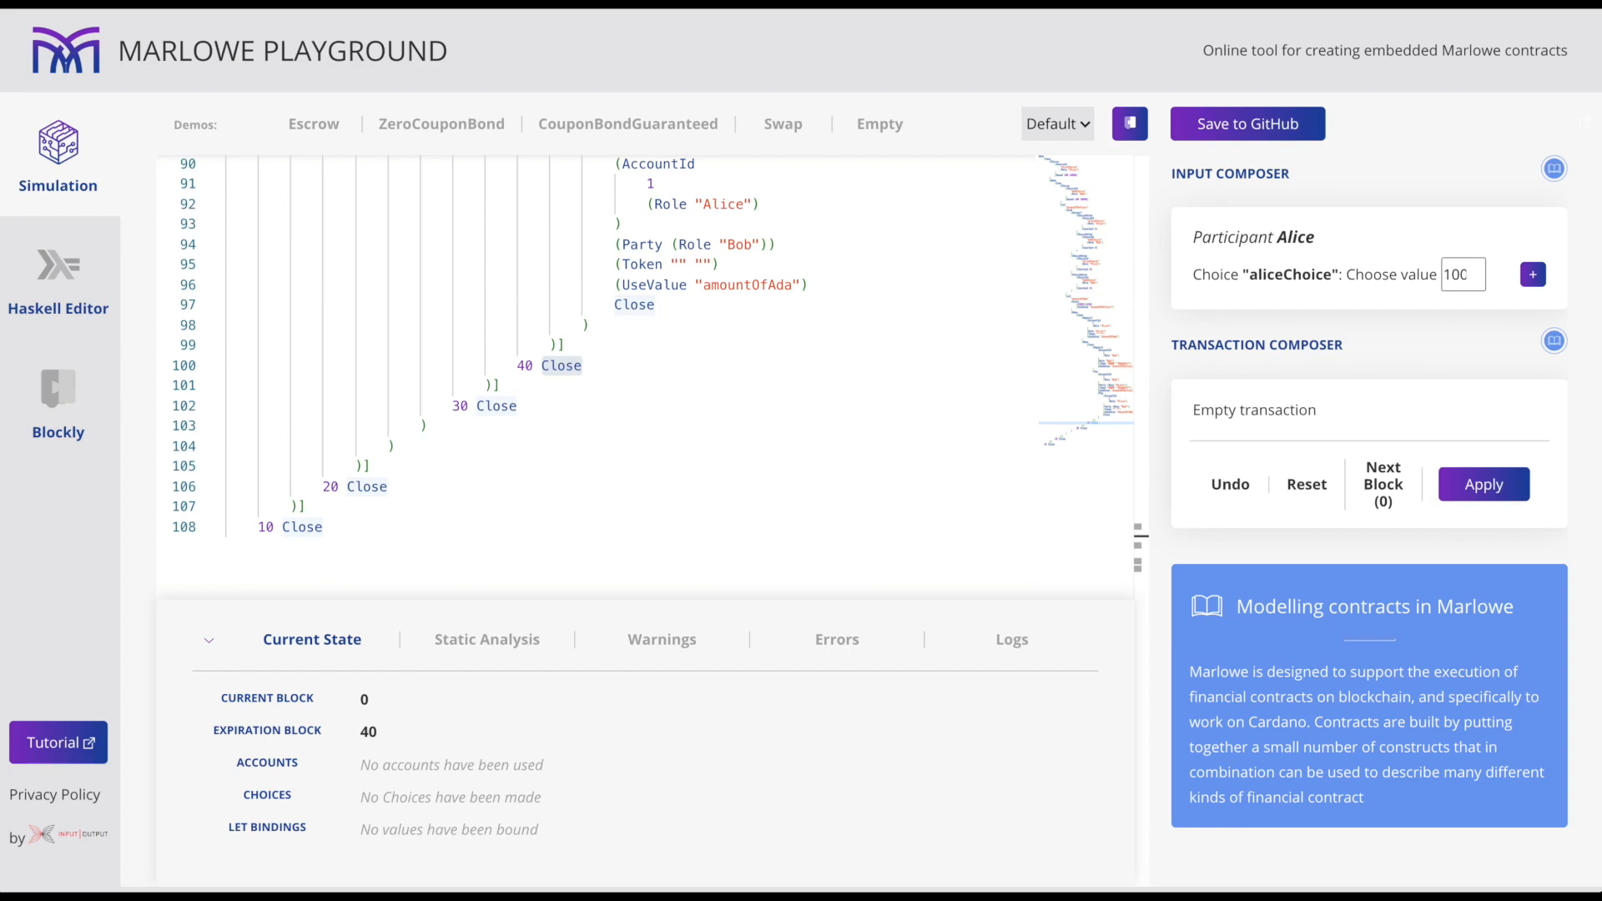
Select amountOfDollars on line 88 to overwrite it with amountOfAda.
{"action": "key", "text": "ctrl+d"}
{"action": "scroll", "coordinate": [717, 290], "scroll_direction": "up", "scroll_amount": 1}
{"action": "scroll", "coordinate": [718, 290], "scroll_direction": "up", "scroll_amount": 3}
{"action": "scroll", "coordinate": [717, 291], "scroll_direction": "up", "scroll_amount": 2}
{"action": "scroll", "coordinate": [716, 290], "scroll_direction": "up", "scroll_amount": 2}
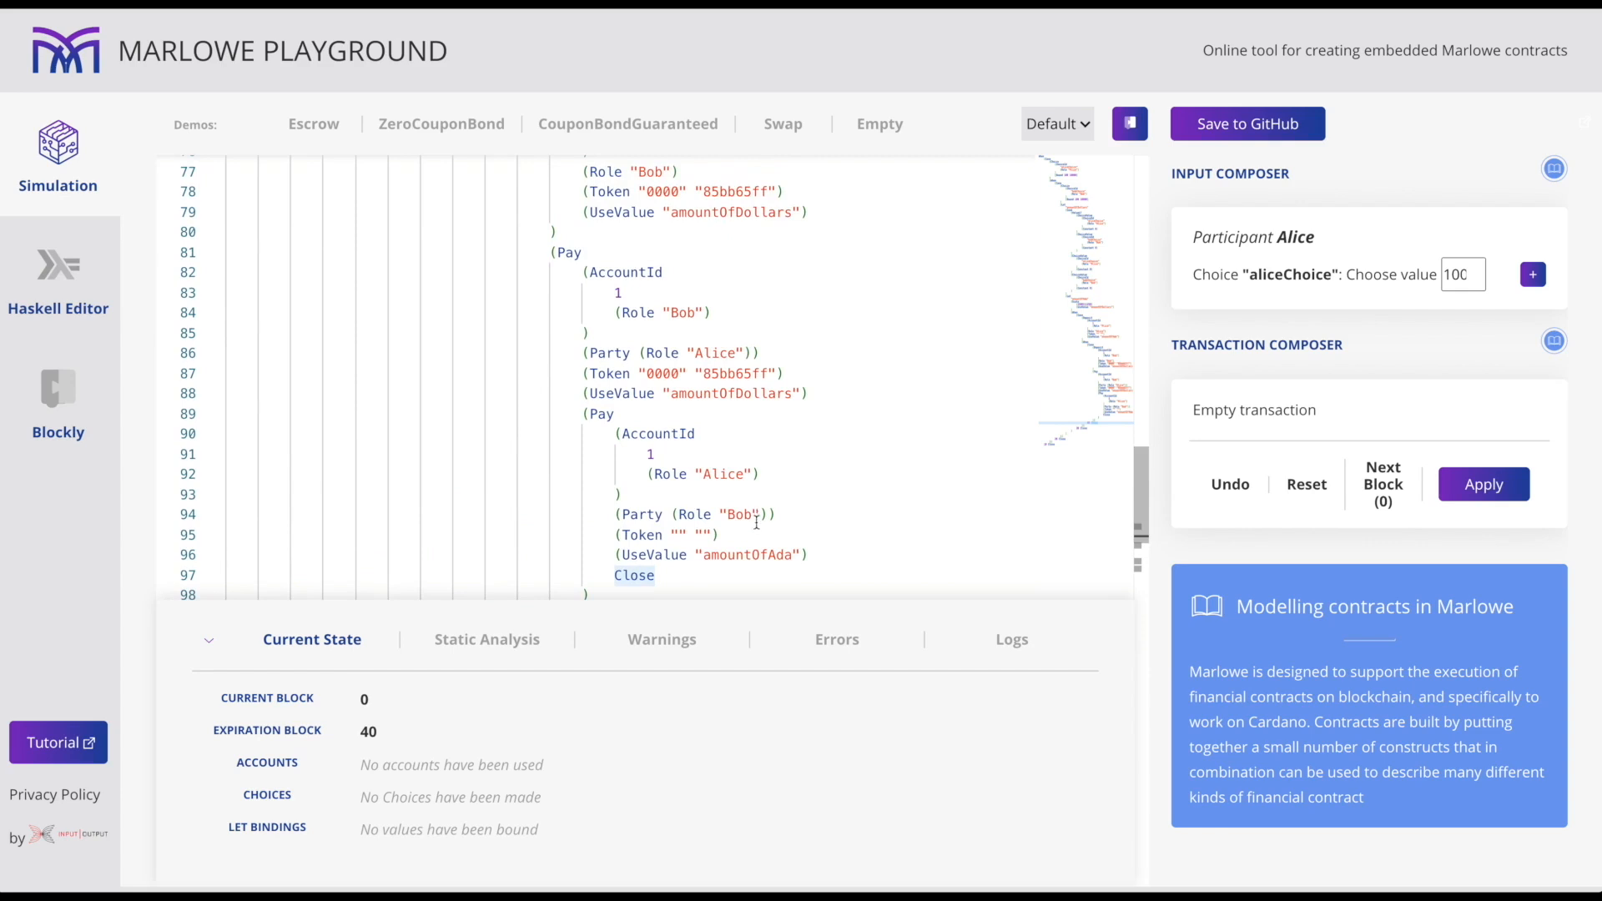
{"action": "double_click", "coordinate": [748, 554]}
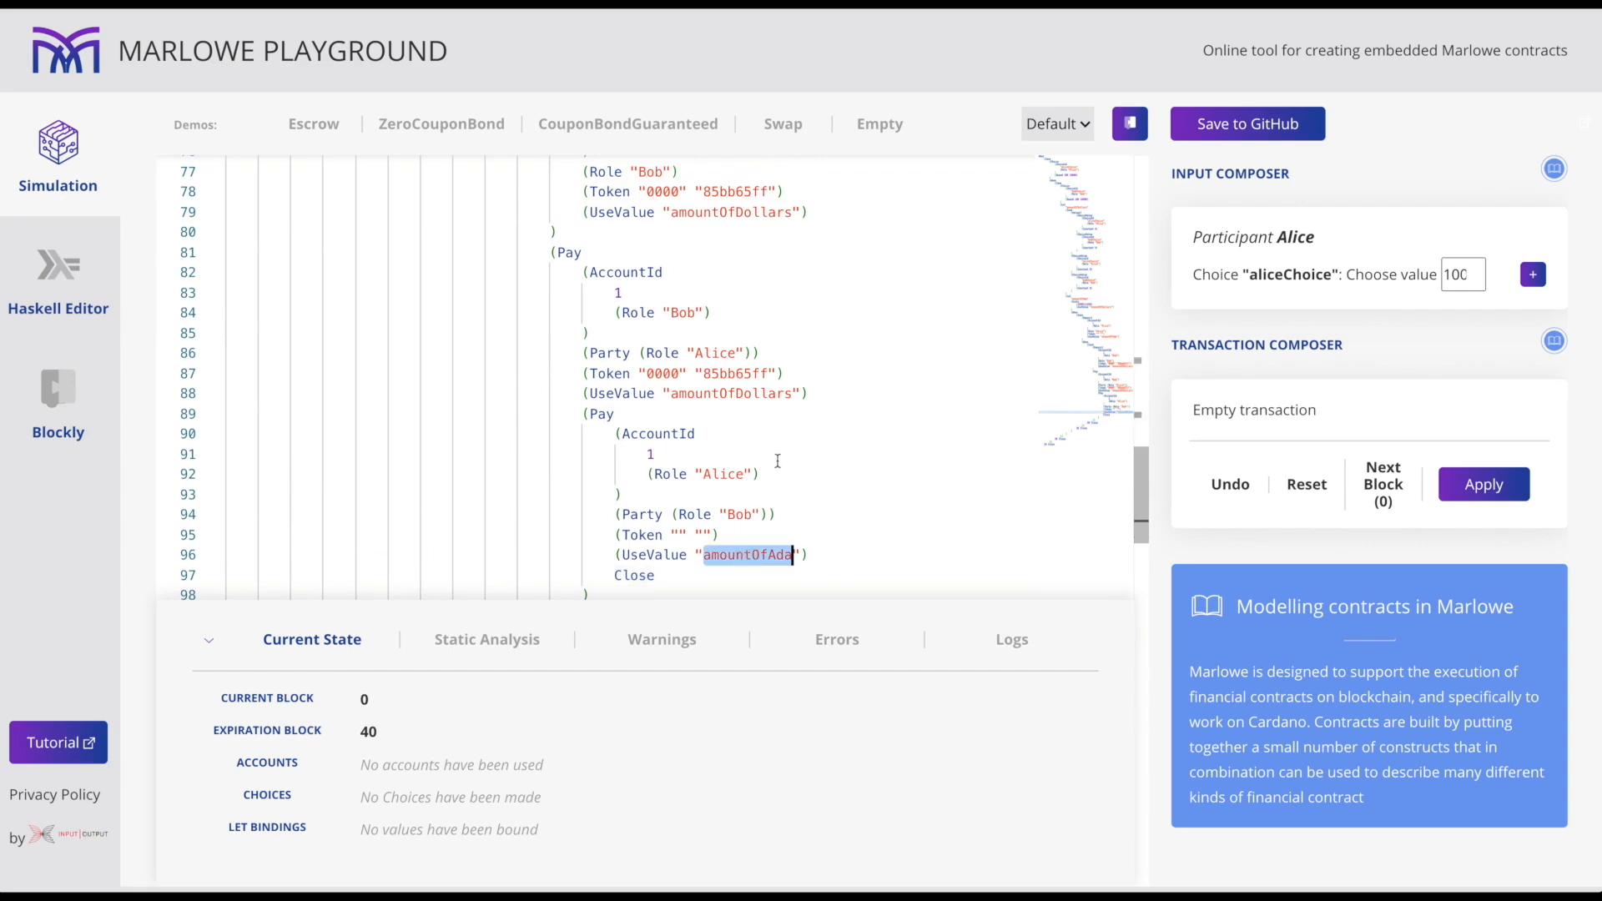
{"action": "double_click", "coordinate": [701, 393]}
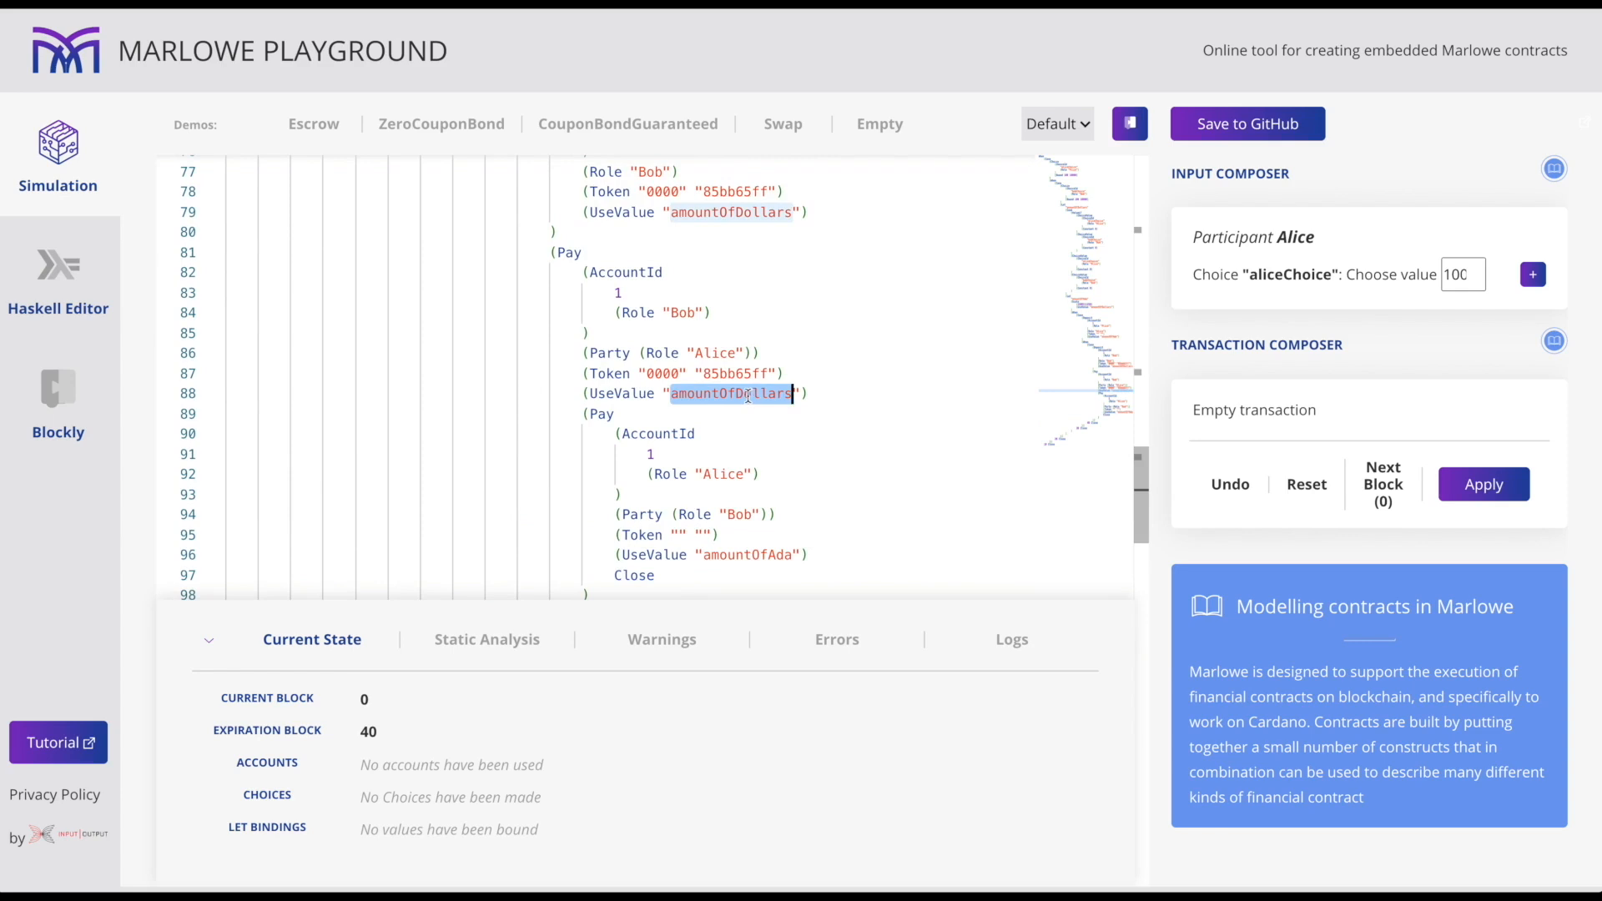
{"action": "type", "text": "amountOfAda"}
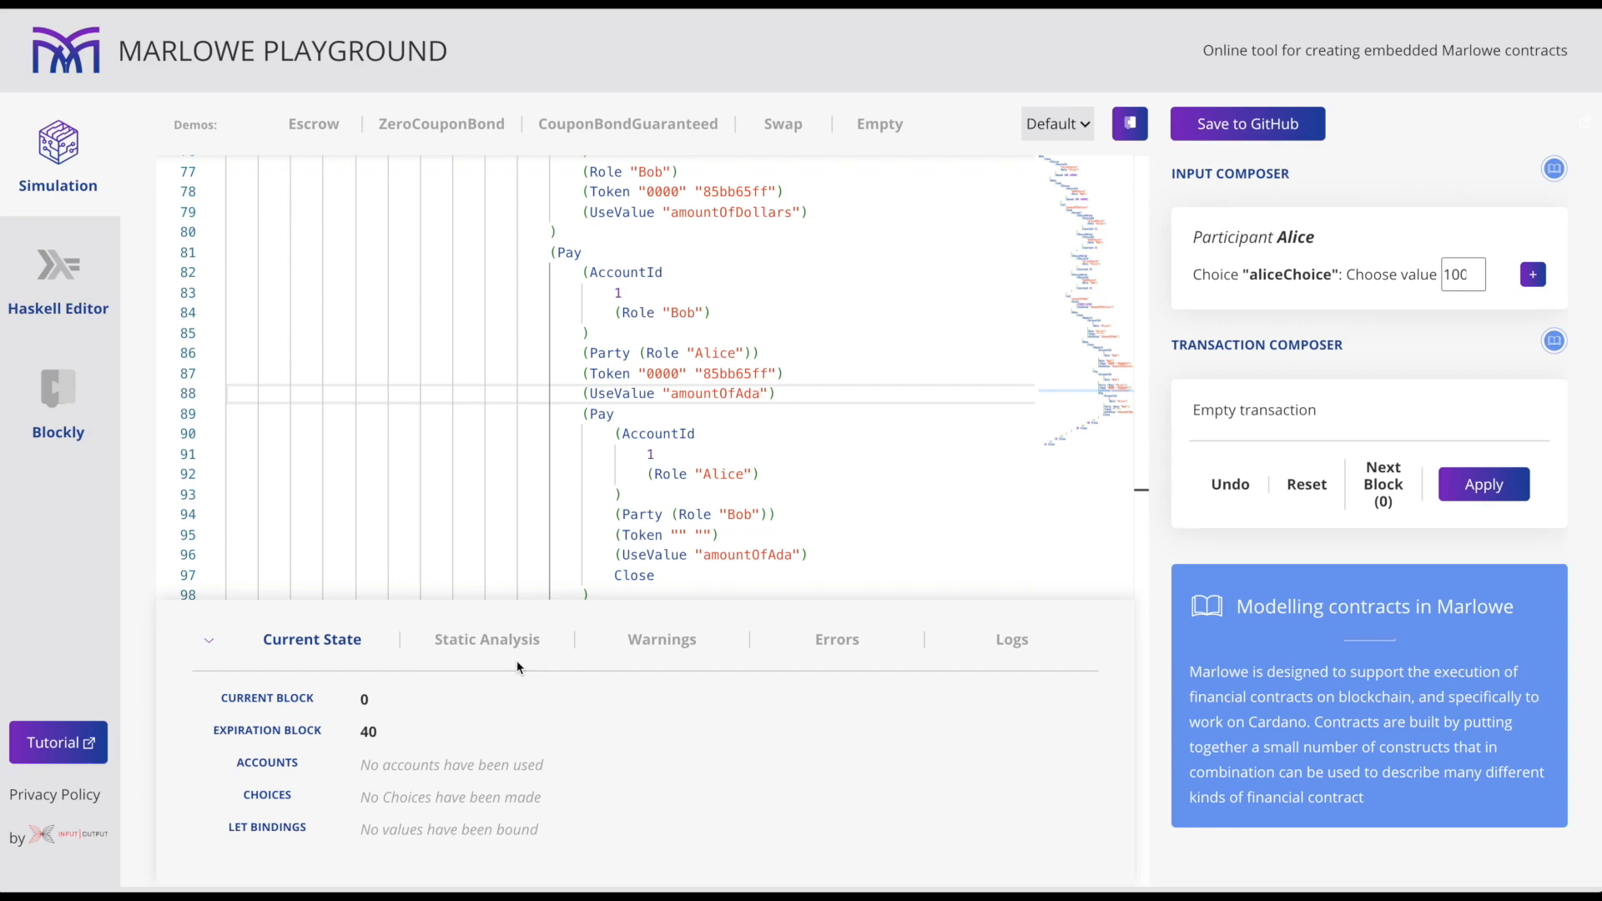
{"action": "left_click", "coordinate": [517, 650]}
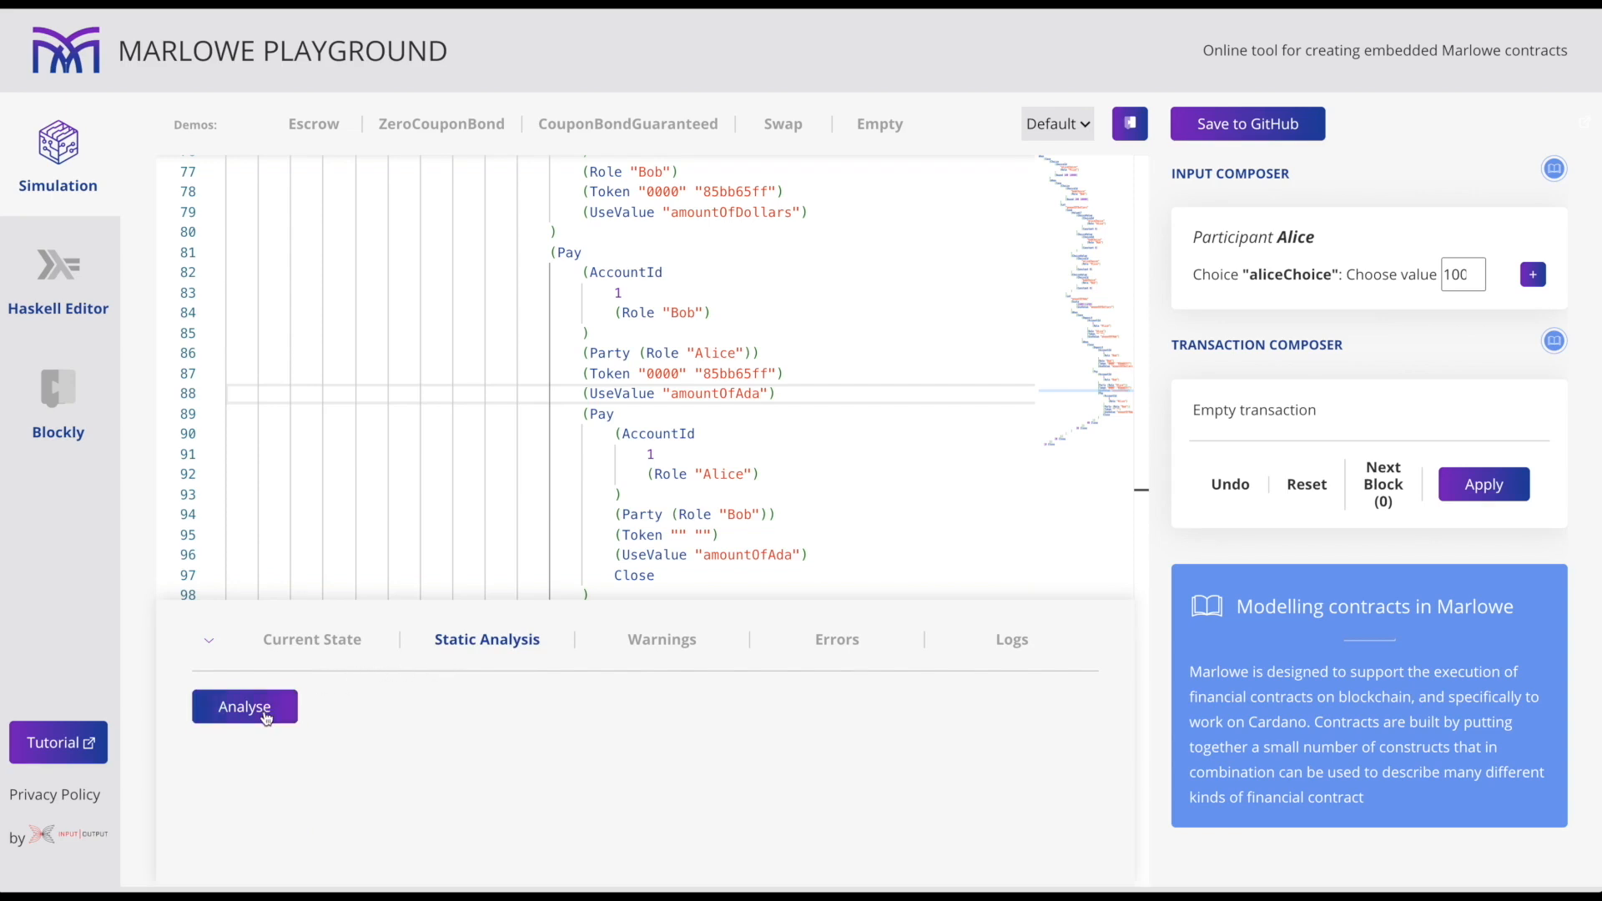
{"action": "left_click", "coordinate": [266, 713]}
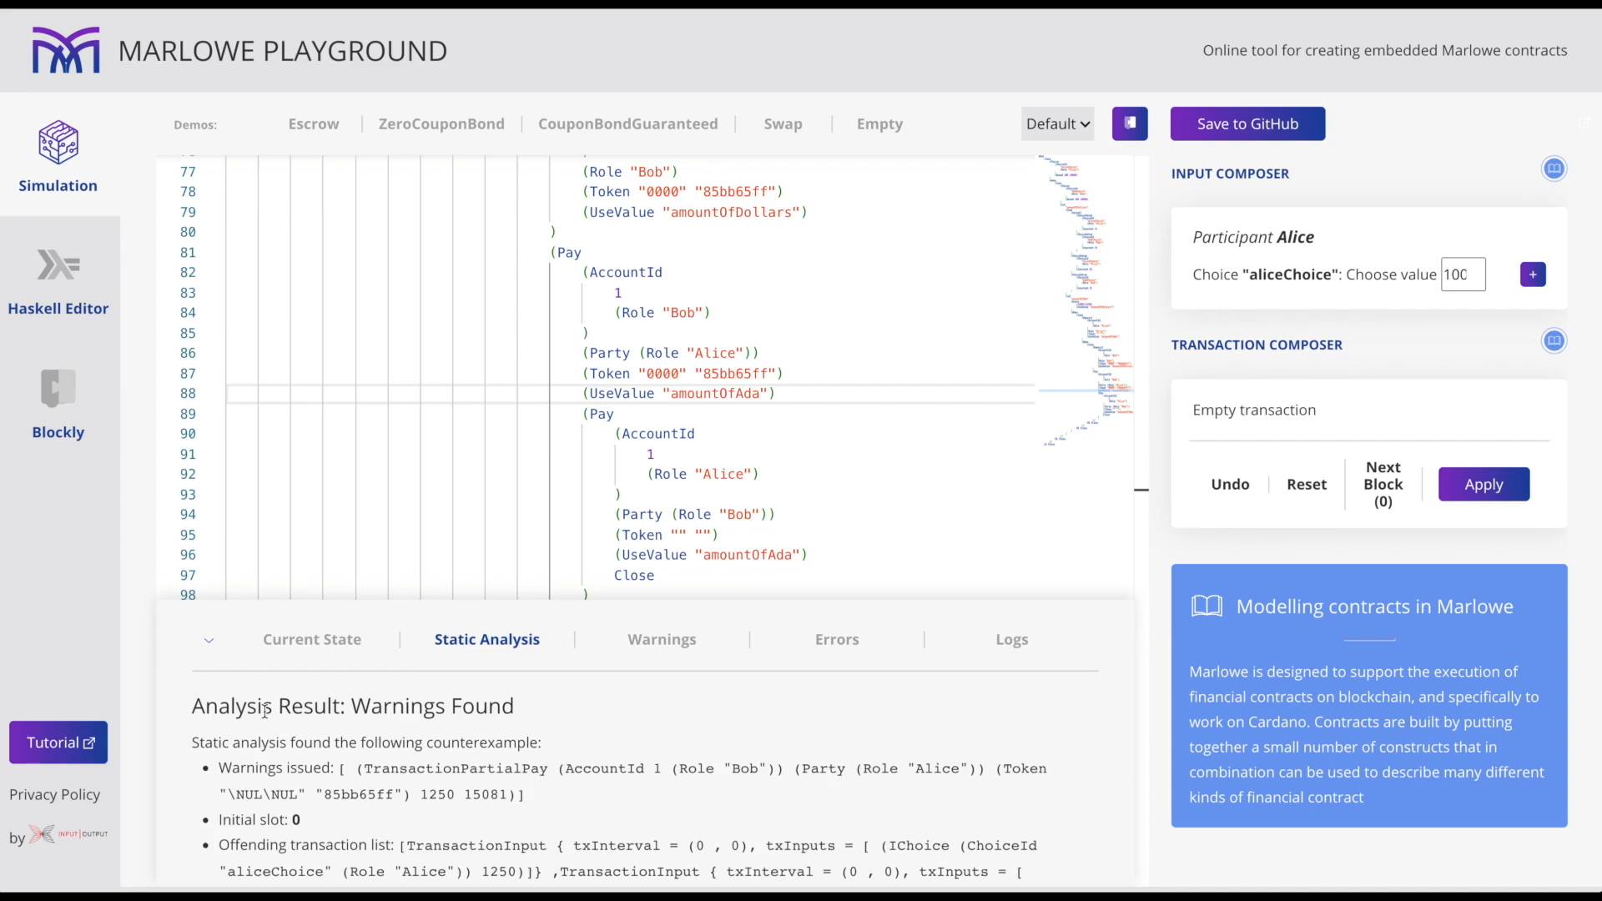
{"action": "scroll", "coordinate": [265, 714], "scroll_direction": "down", "scroll_amount": 4}
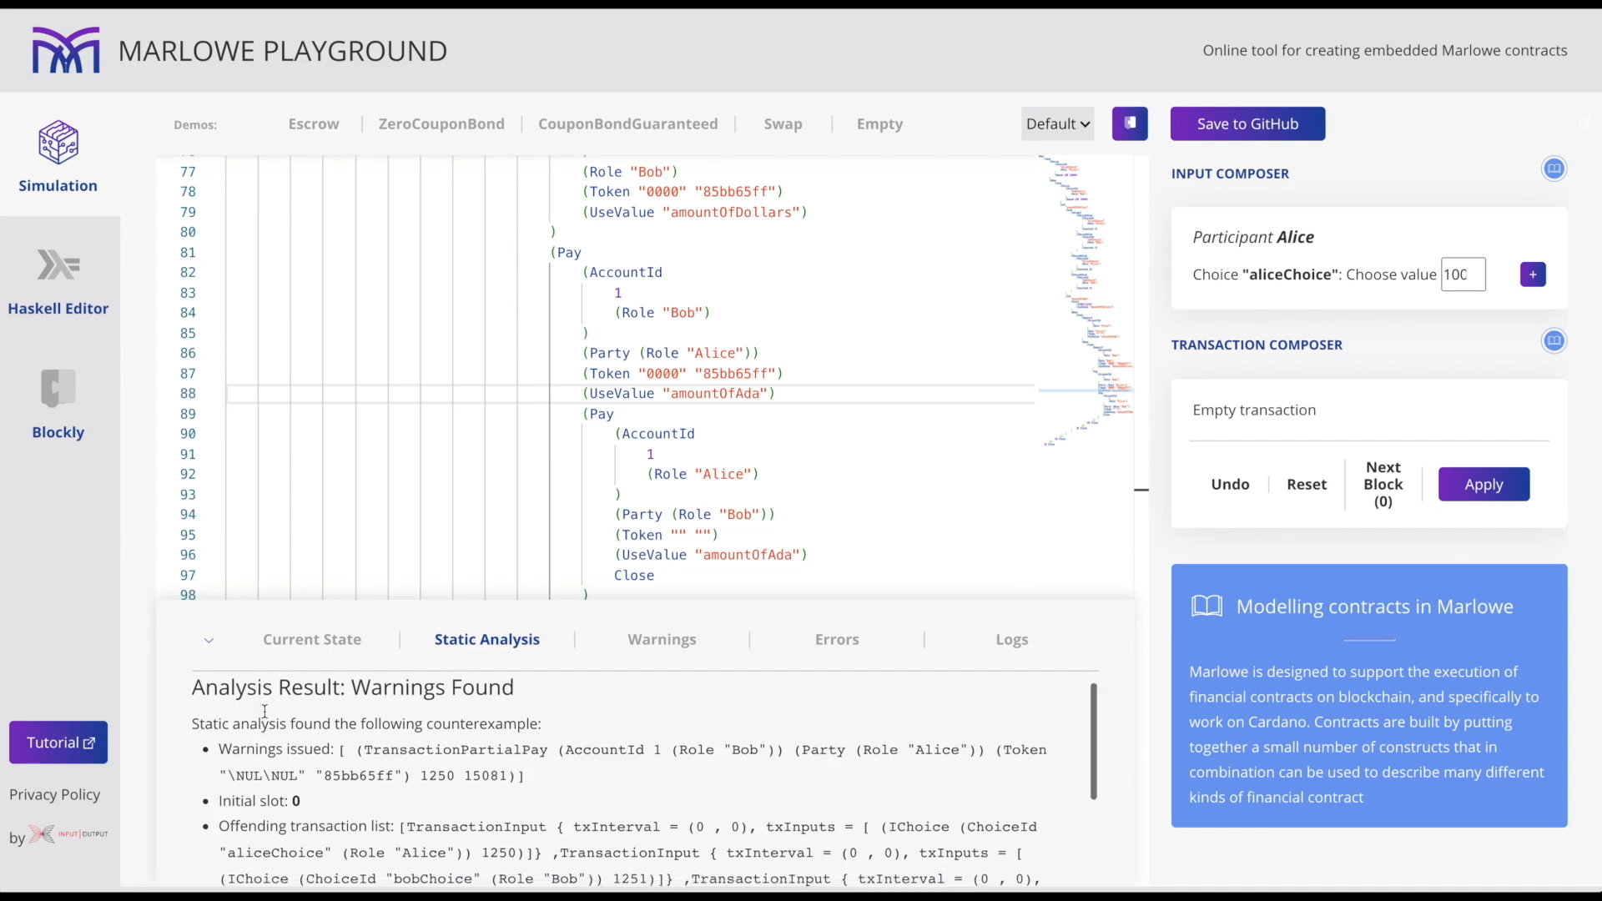
{"action": "scroll", "coordinate": [267, 711], "scroll_direction": "up", "scroll_amount": 2}
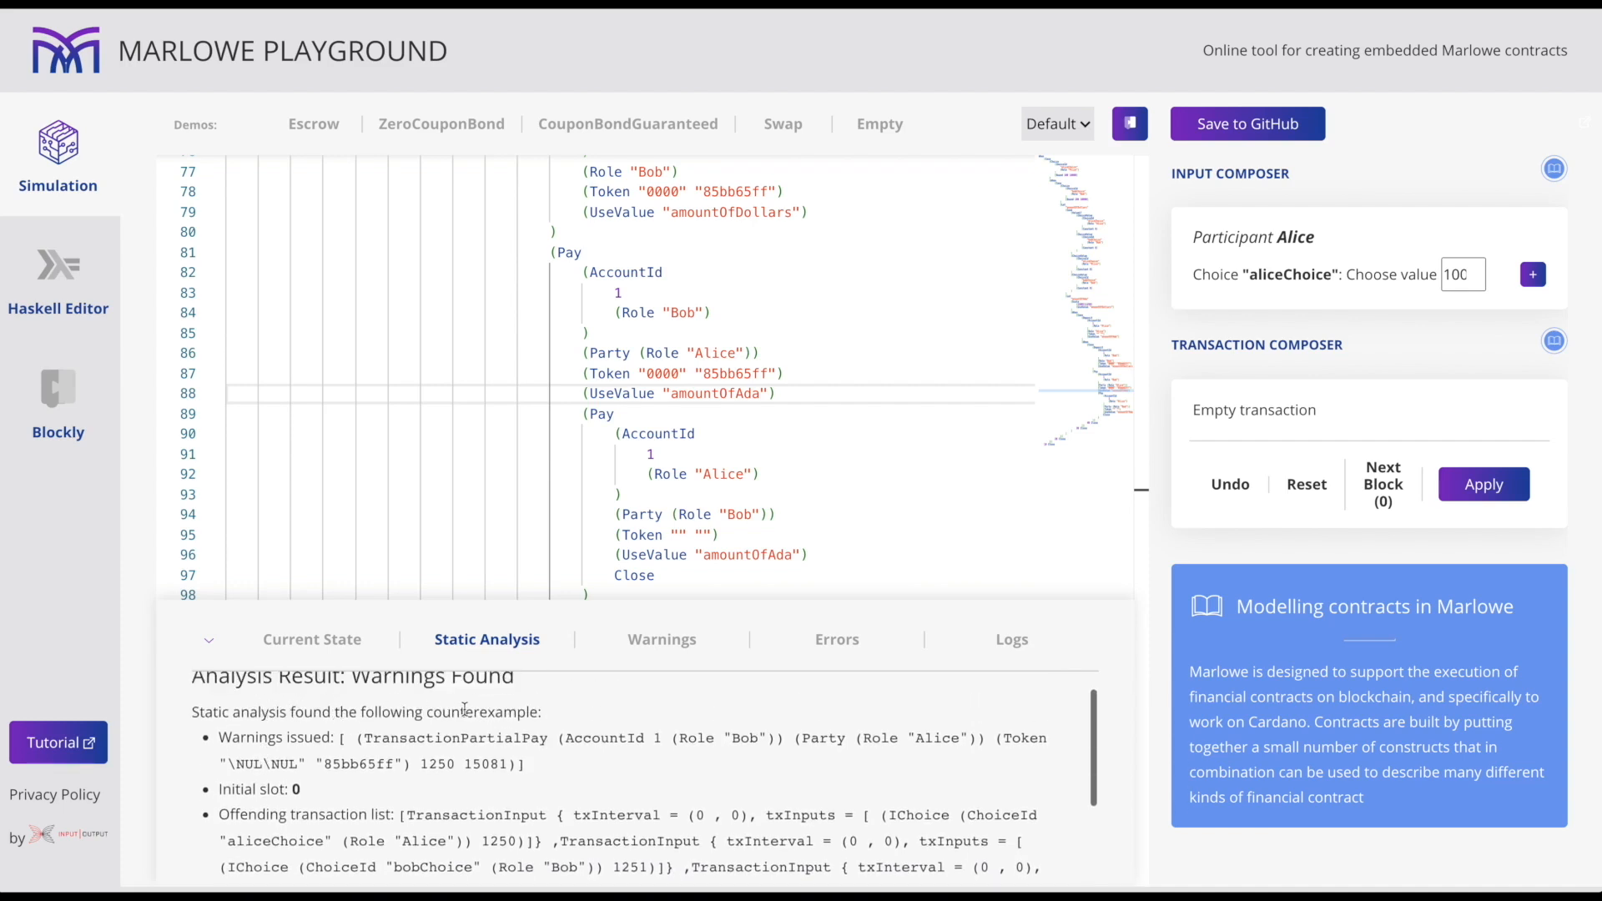
{"action": "double_click", "coordinate": [466, 710]}
{"action": "left_click", "coordinate": [466, 710]}
{"action": "left_click_drag", "start_coordinate": [464, 737], "coordinate": [552, 740]}
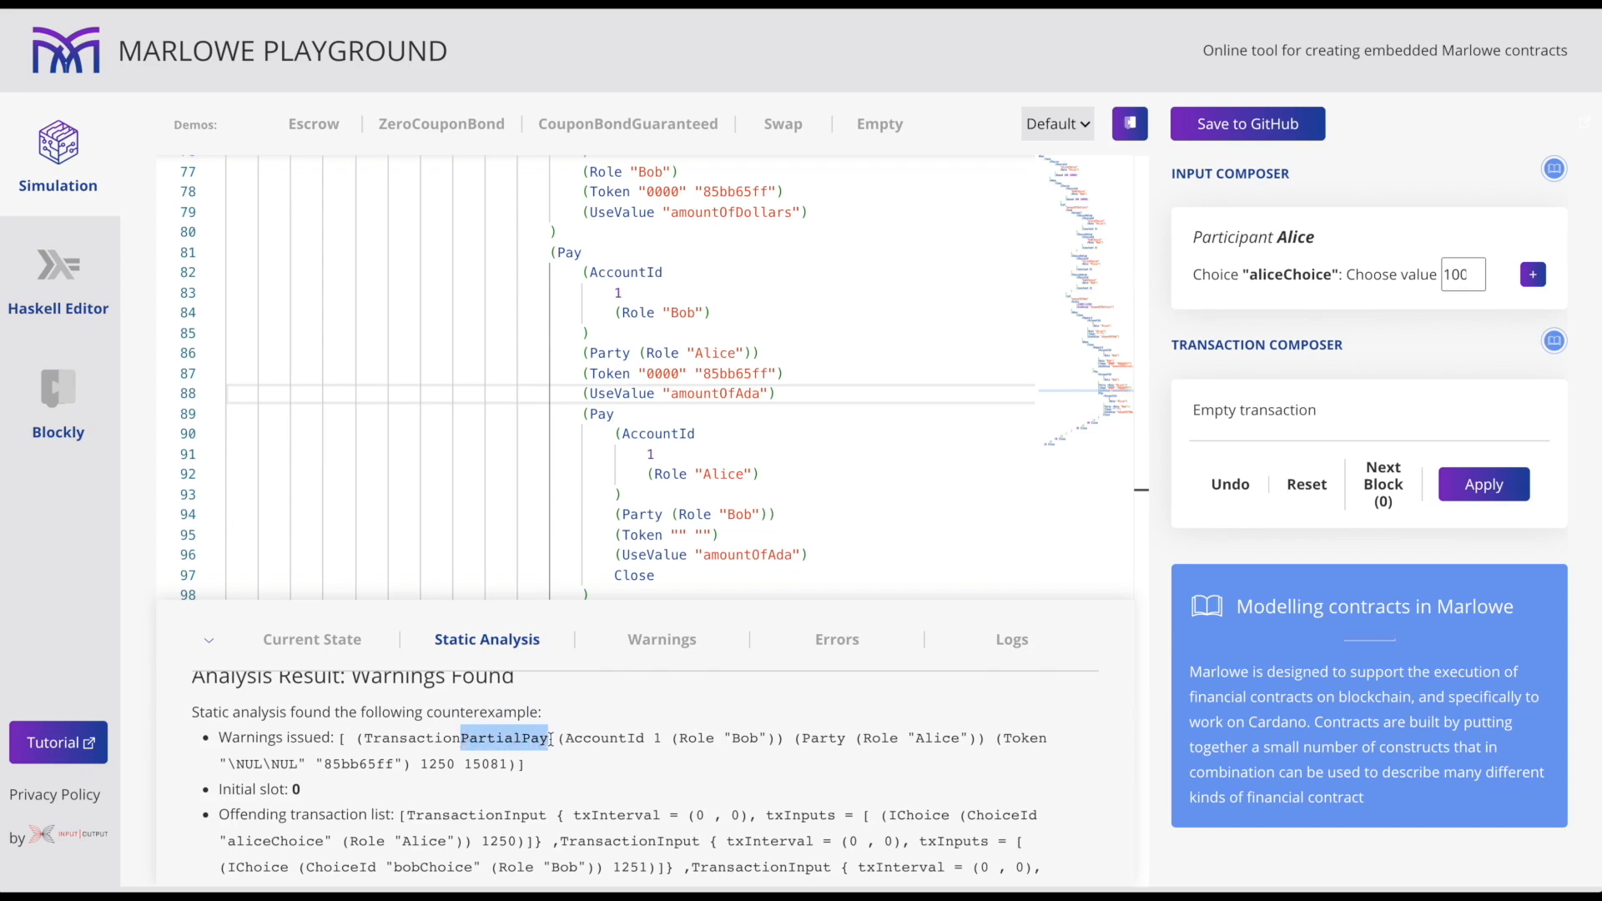
{"action": "double_click", "coordinate": [746, 737]}
{"action": "double_click", "coordinate": [951, 738]}
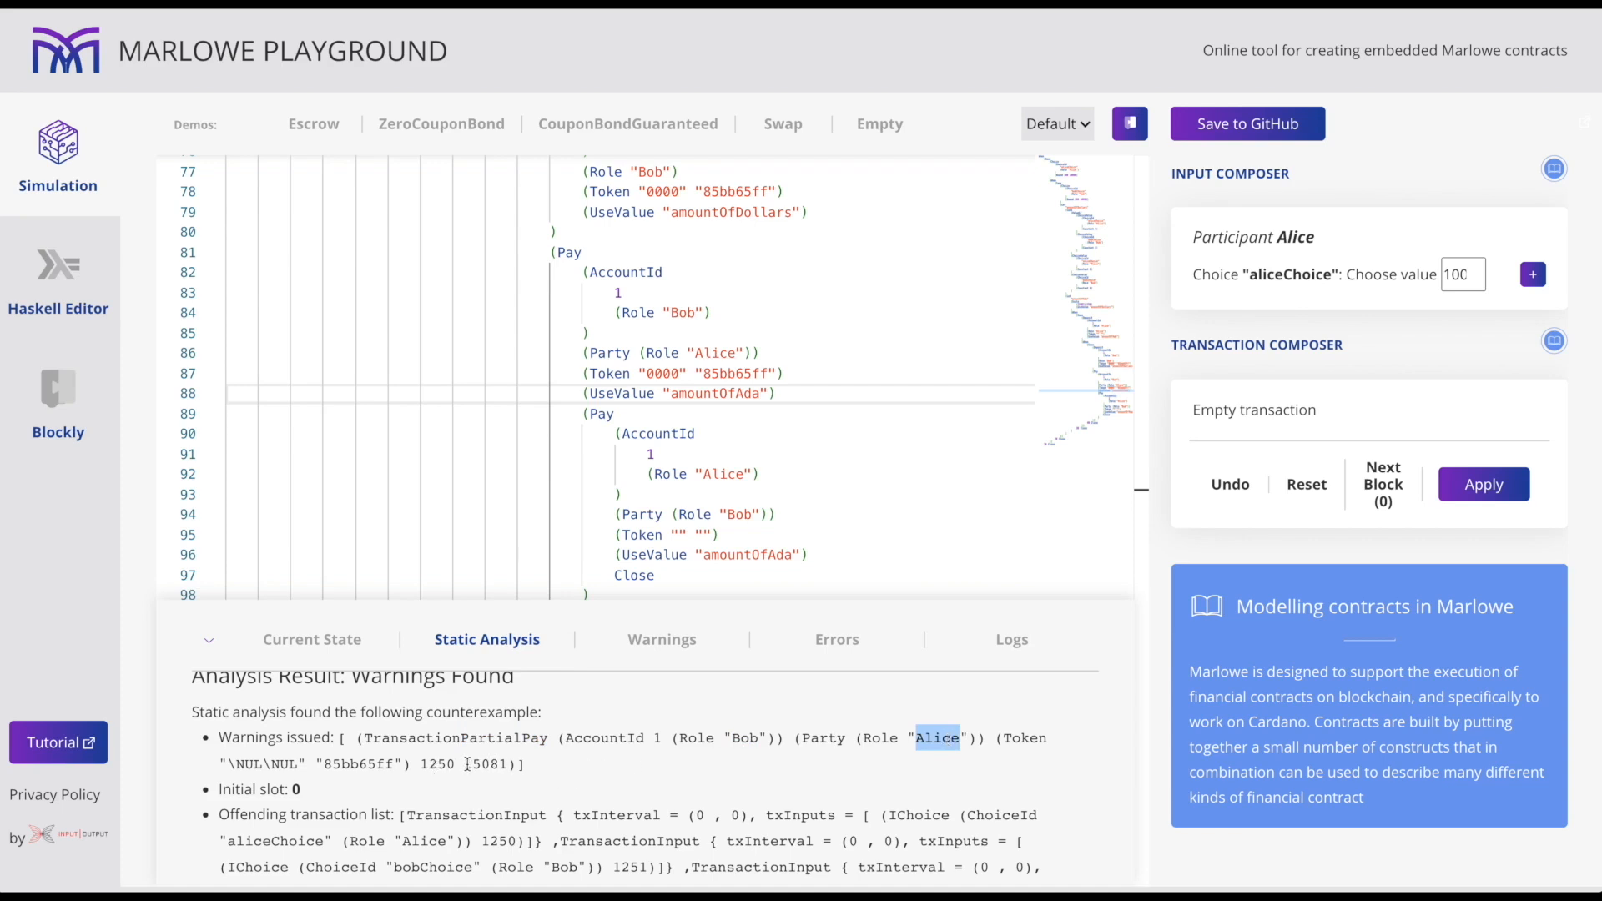
{"action": "double_click", "coordinate": [490, 763]}
{"action": "left_click", "coordinate": [487, 763]}
{"action": "double_click", "coordinate": [435, 763]}
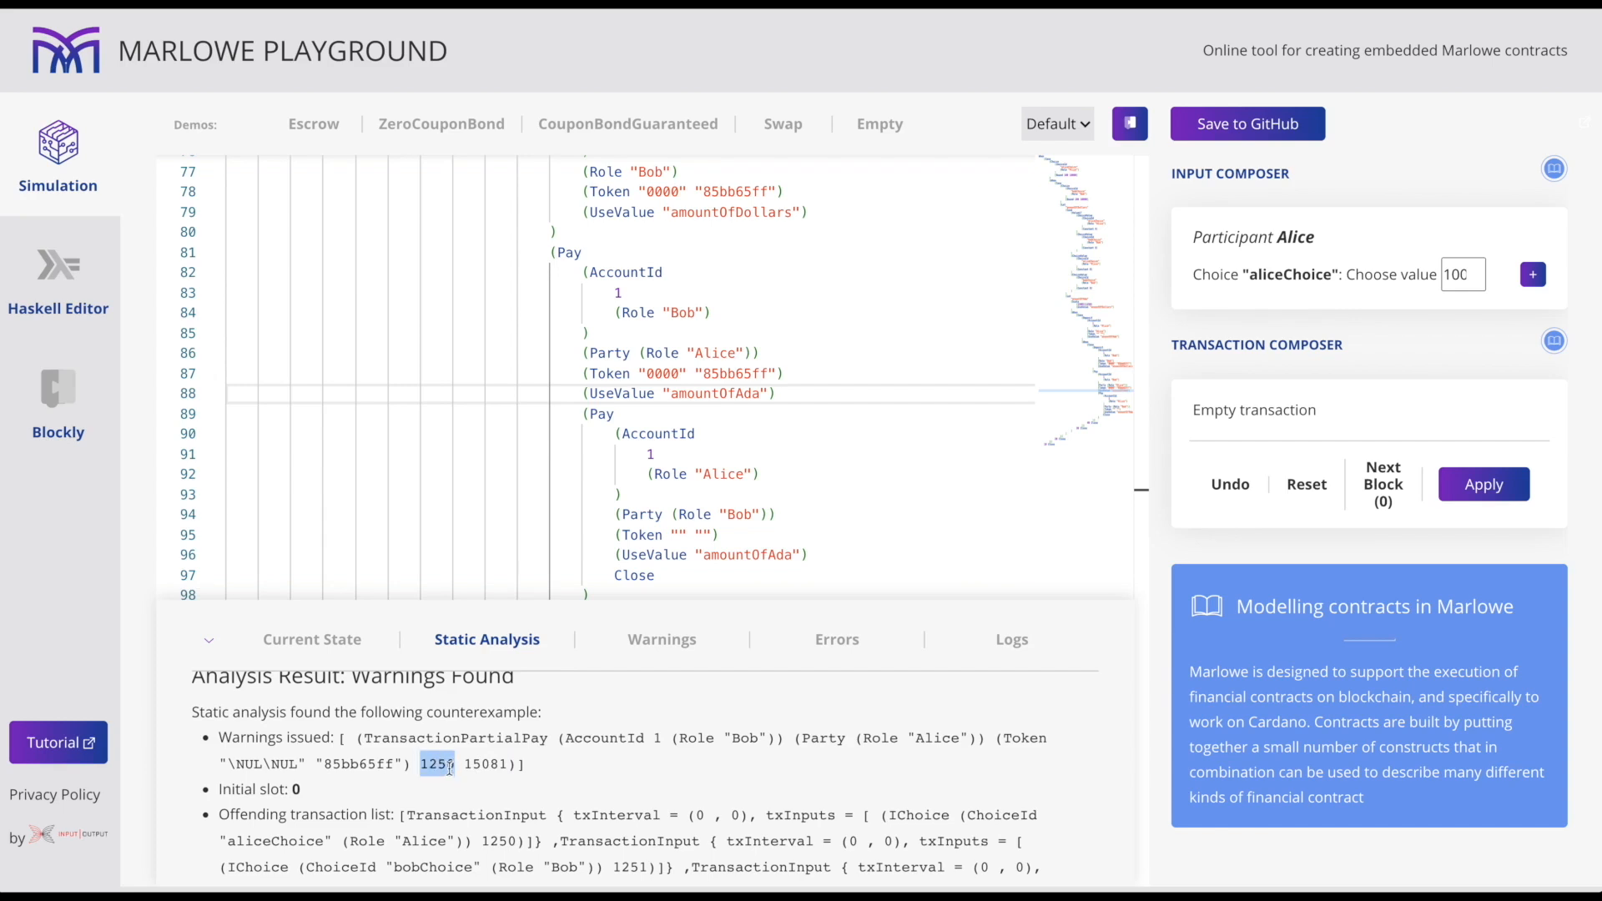
{"action": "scroll", "coordinate": [448, 766], "scroll_direction": "down", "scroll_amount": 3}
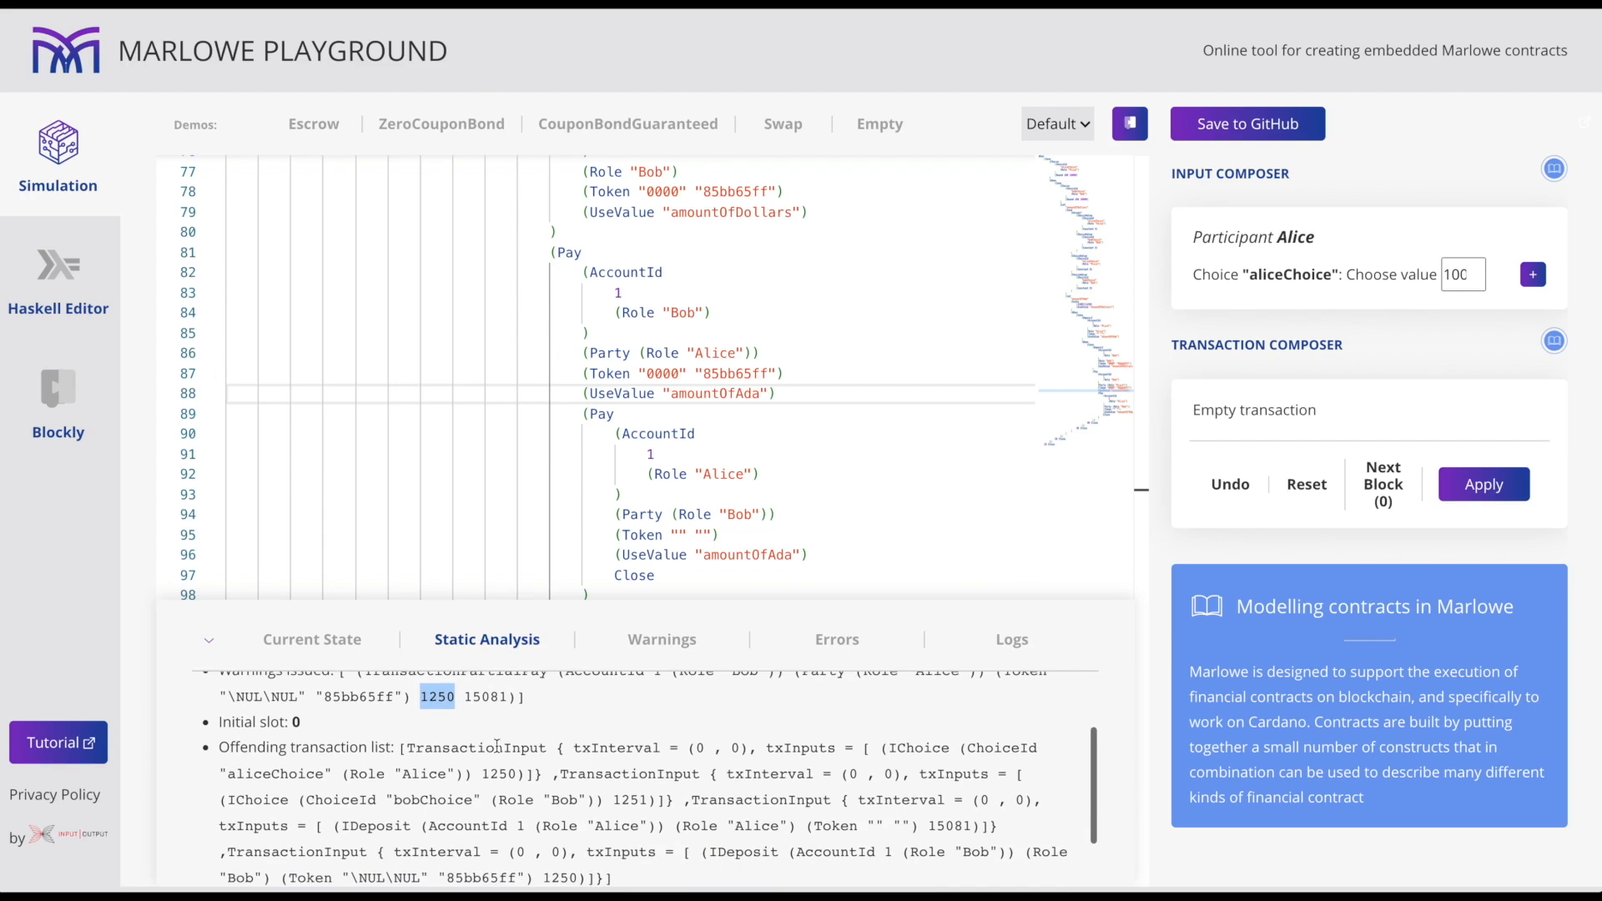
{"action": "double_click", "coordinate": [524, 749]}
{"action": "scroll", "coordinate": [545, 753], "scroll_direction": "down", "scroll_amount": 2}
{"action": "scroll", "coordinate": [544, 752], "scroll_direction": "down", "scroll_amount": 1}
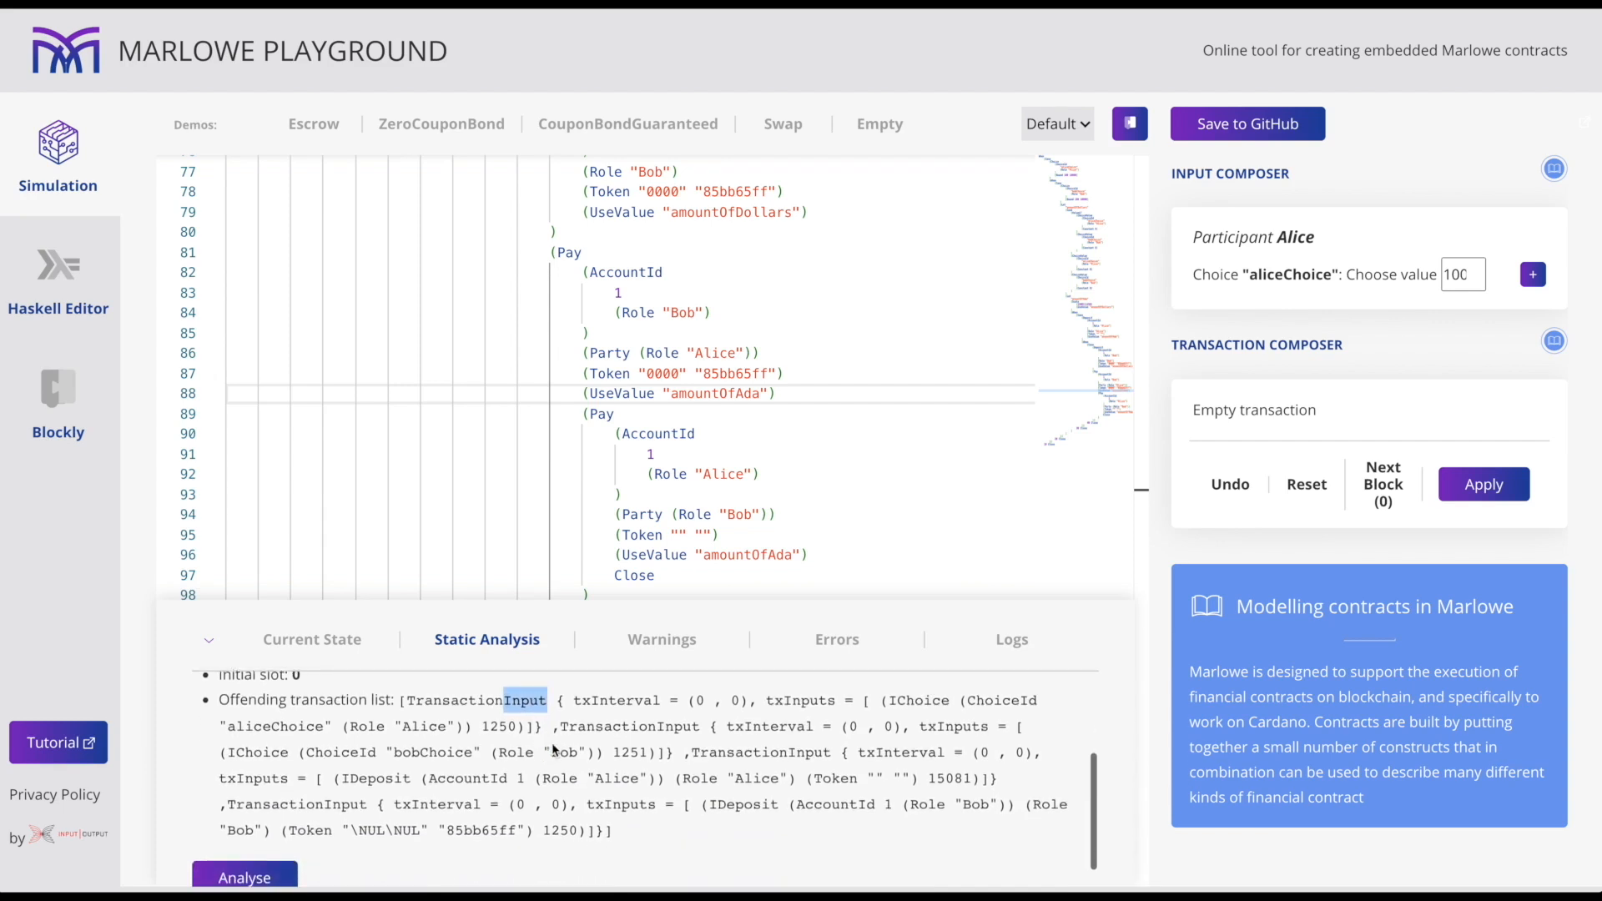
{"action": "left_click", "coordinate": [674, 725]}
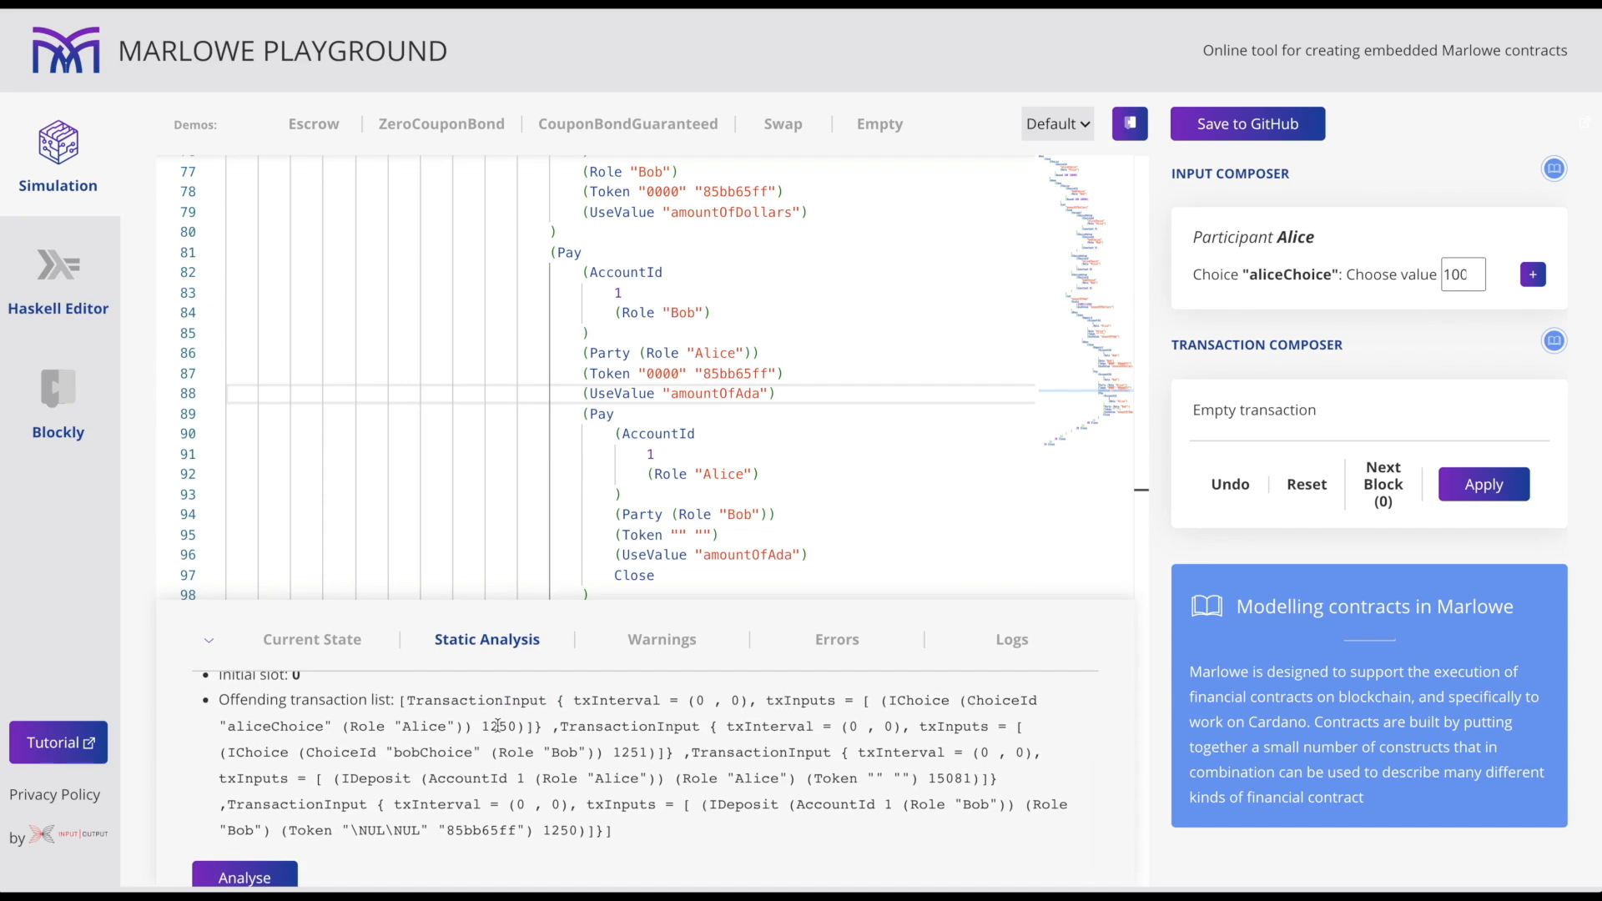
{"action": "double_click", "coordinate": [490, 730]}
{"action": "double_click", "coordinate": [628, 752]}
{"action": "double_click", "coordinate": [364, 777]}
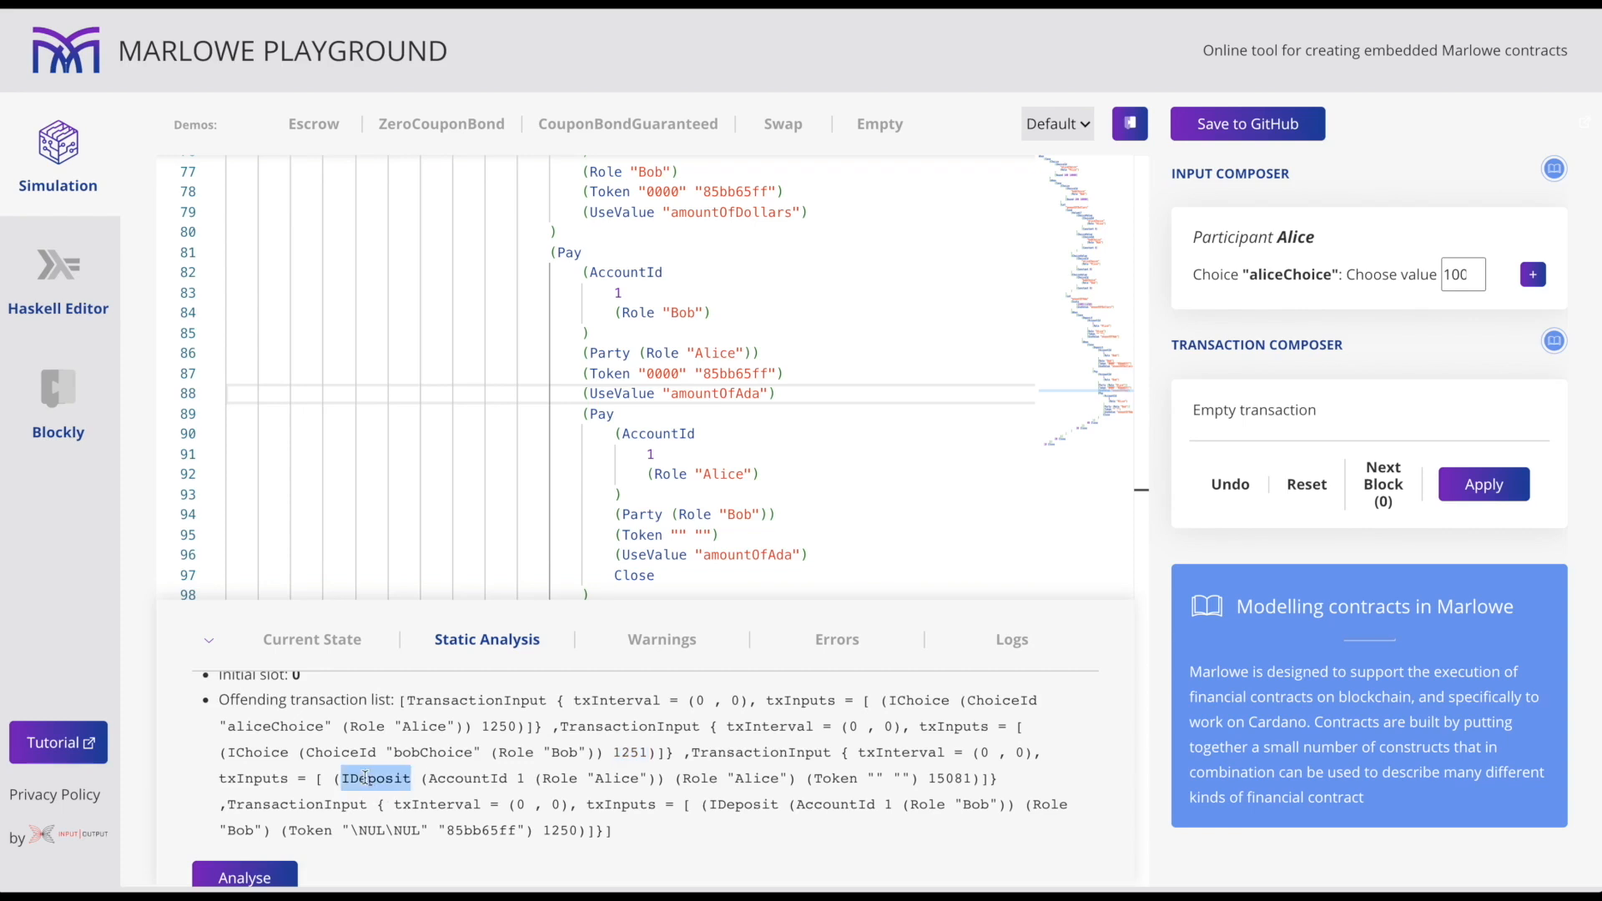
{"action": "double_click", "coordinate": [749, 805]}
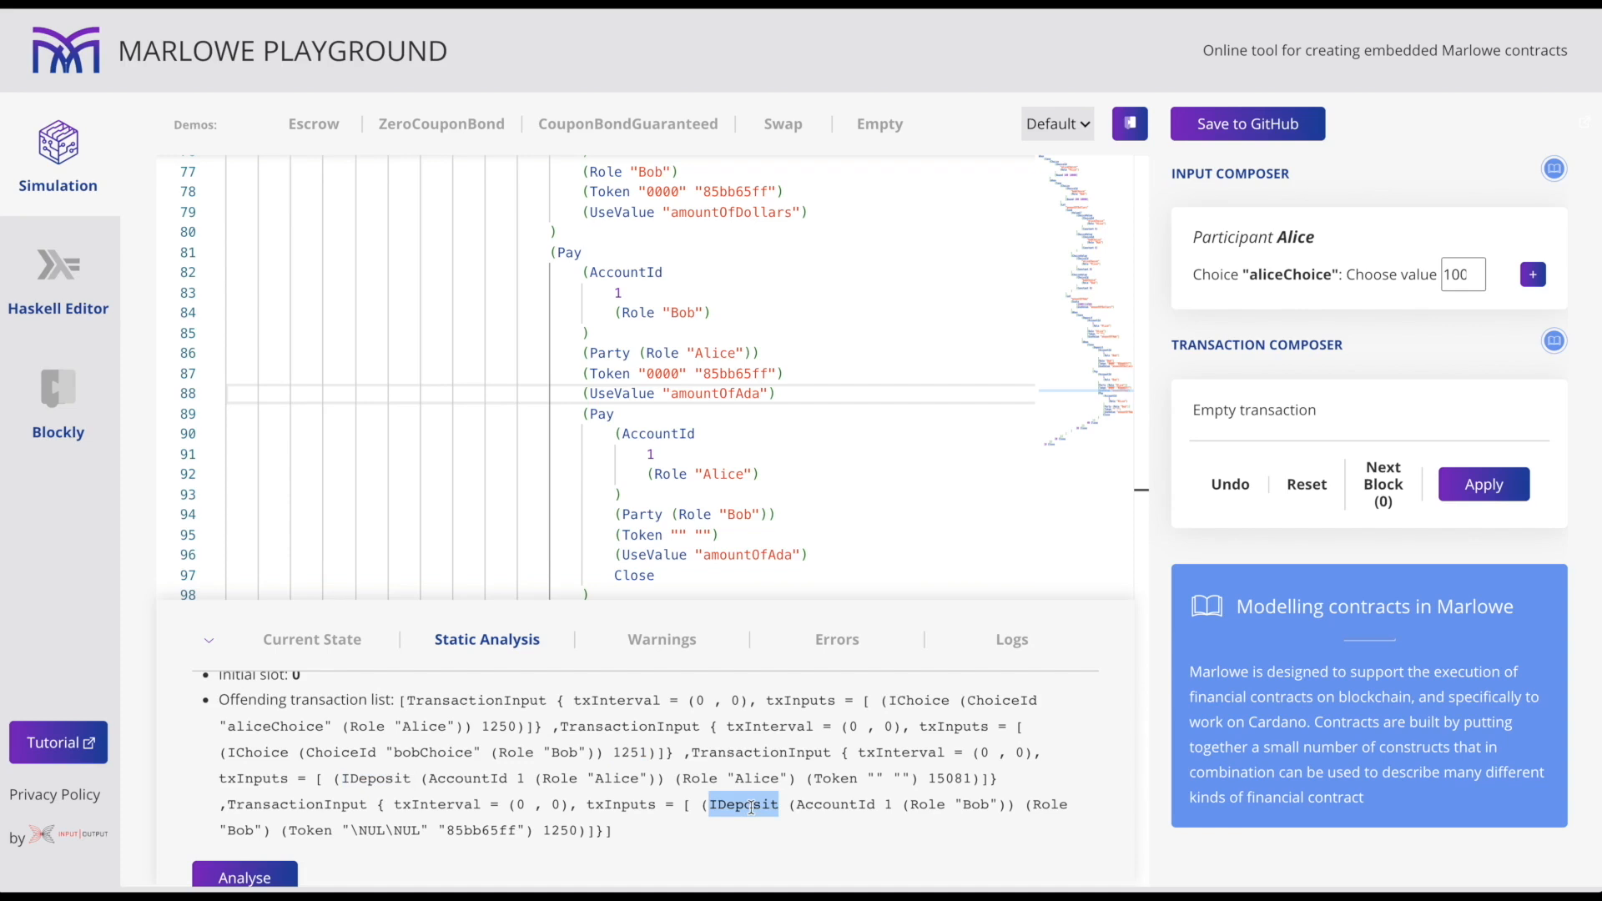
{"action": "scroll", "coordinate": [749, 804], "scroll_direction": "down", "scroll_amount": 1}
{"action": "left_click", "coordinate": [710, 397]}
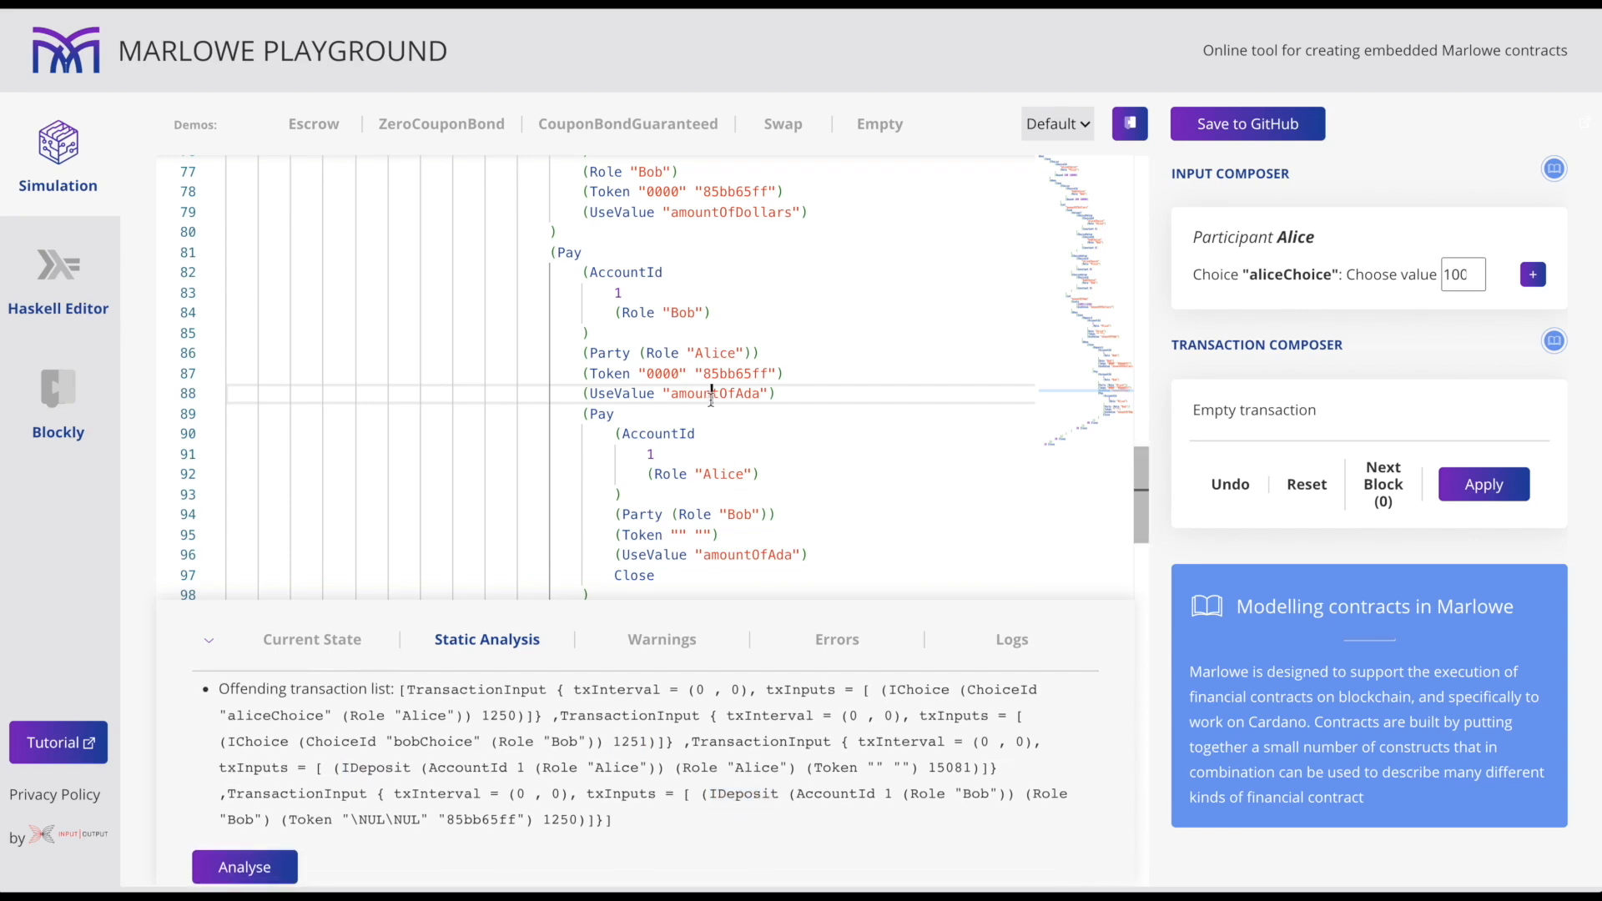
{"action": "double_click", "coordinate": [712, 396]}
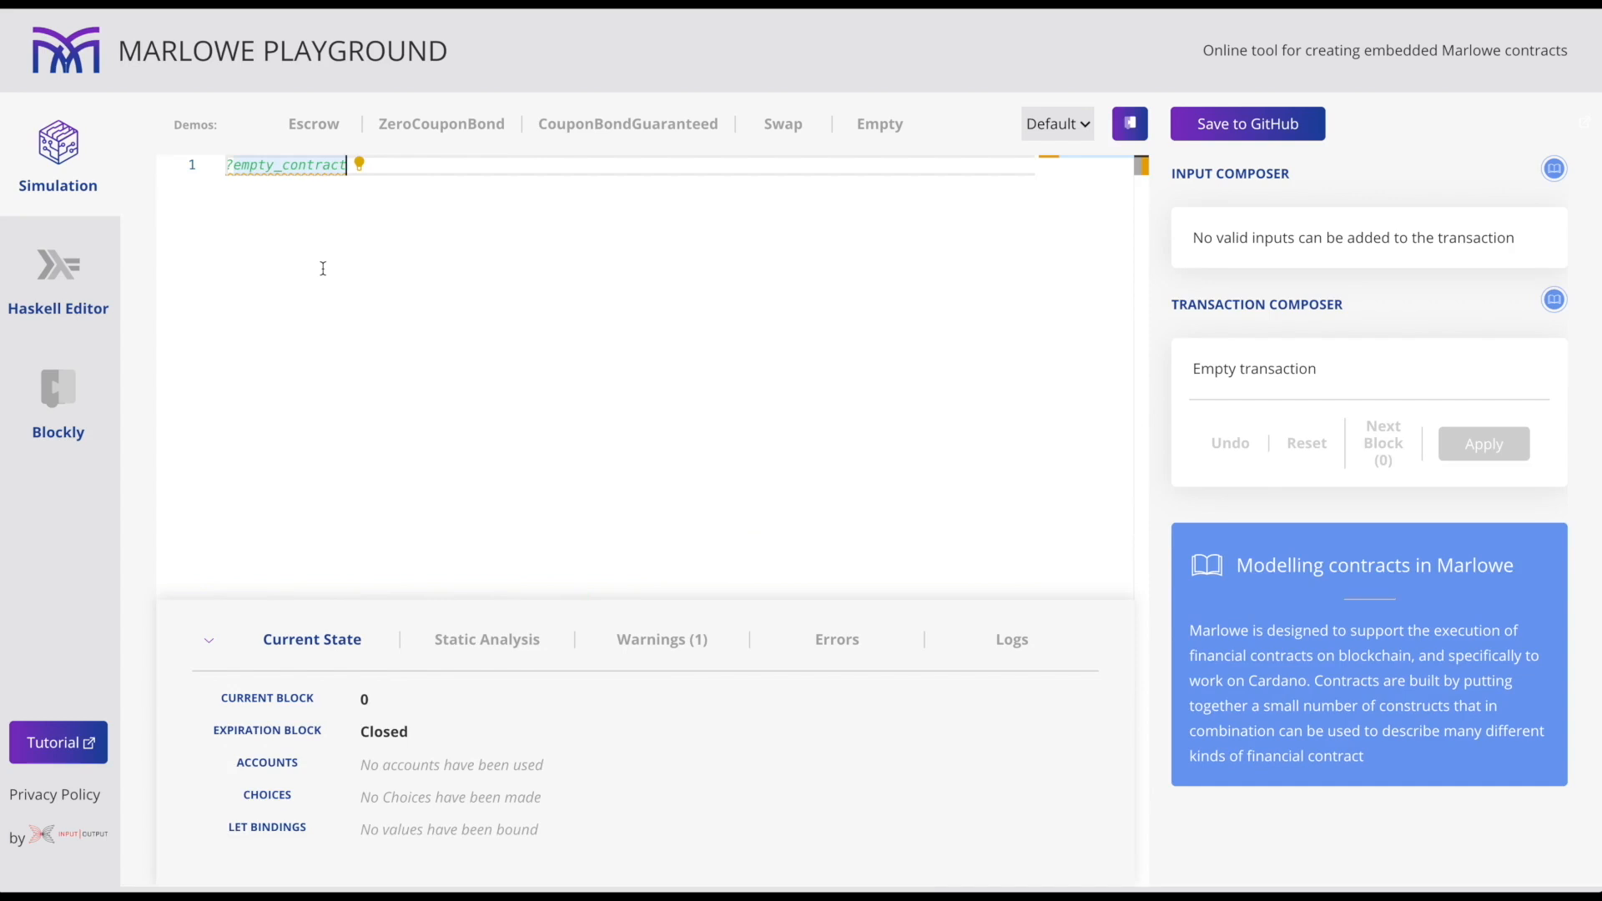
Quick-fix the empty contract into a When with timeout 3.
{"action": "left_click", "coordinate": [359, 163]}
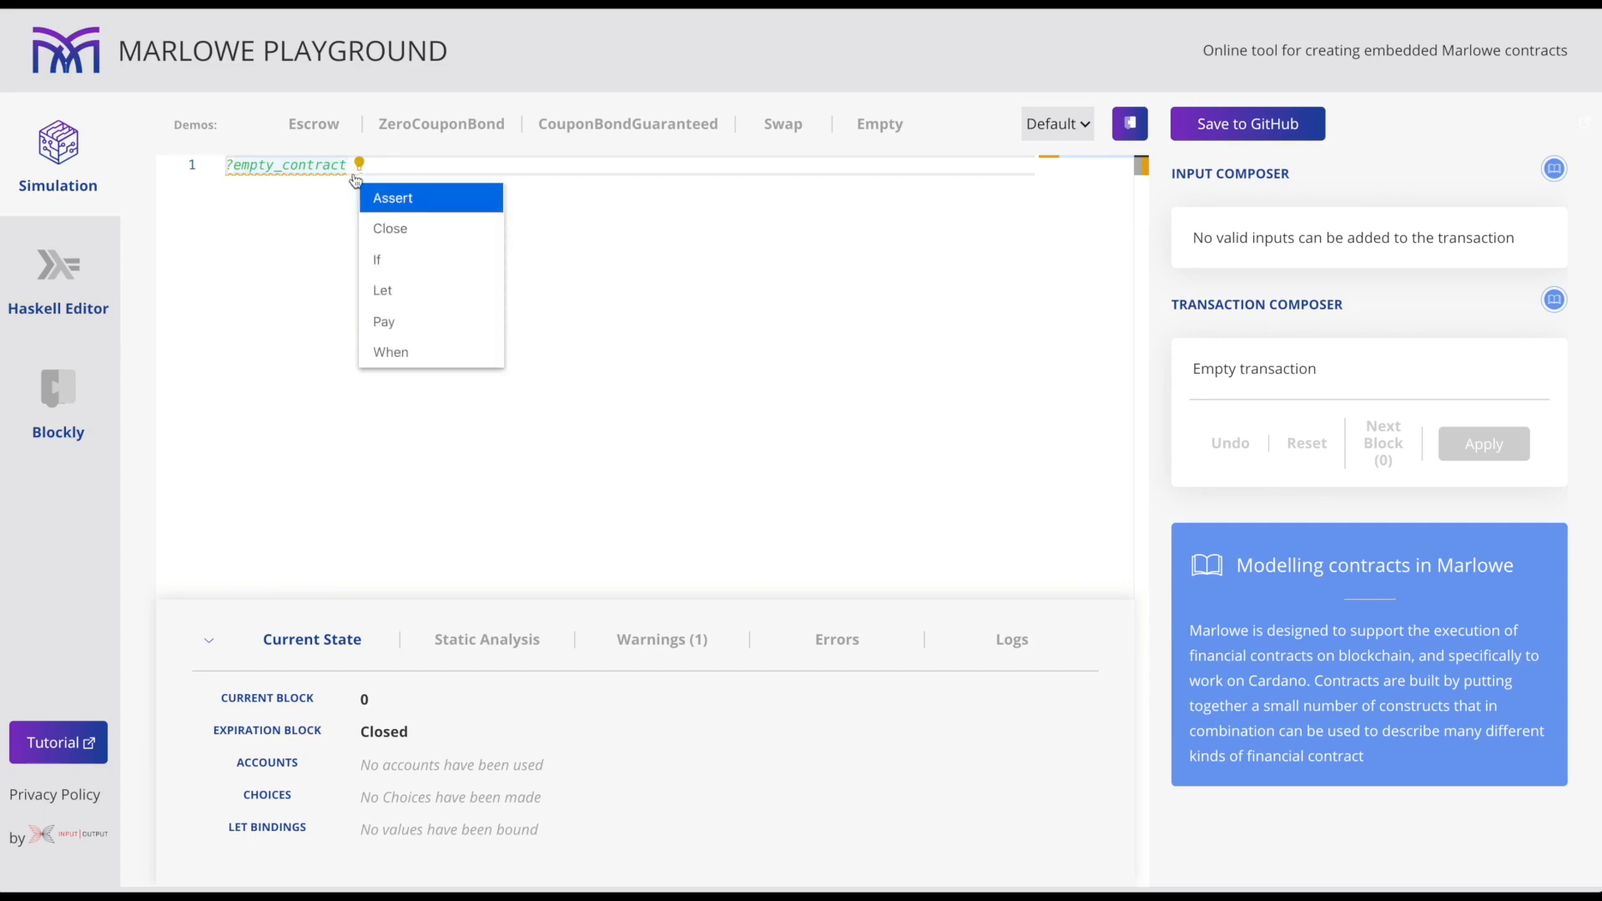
{"action": "left_click", "coordinate": [335, 188]}
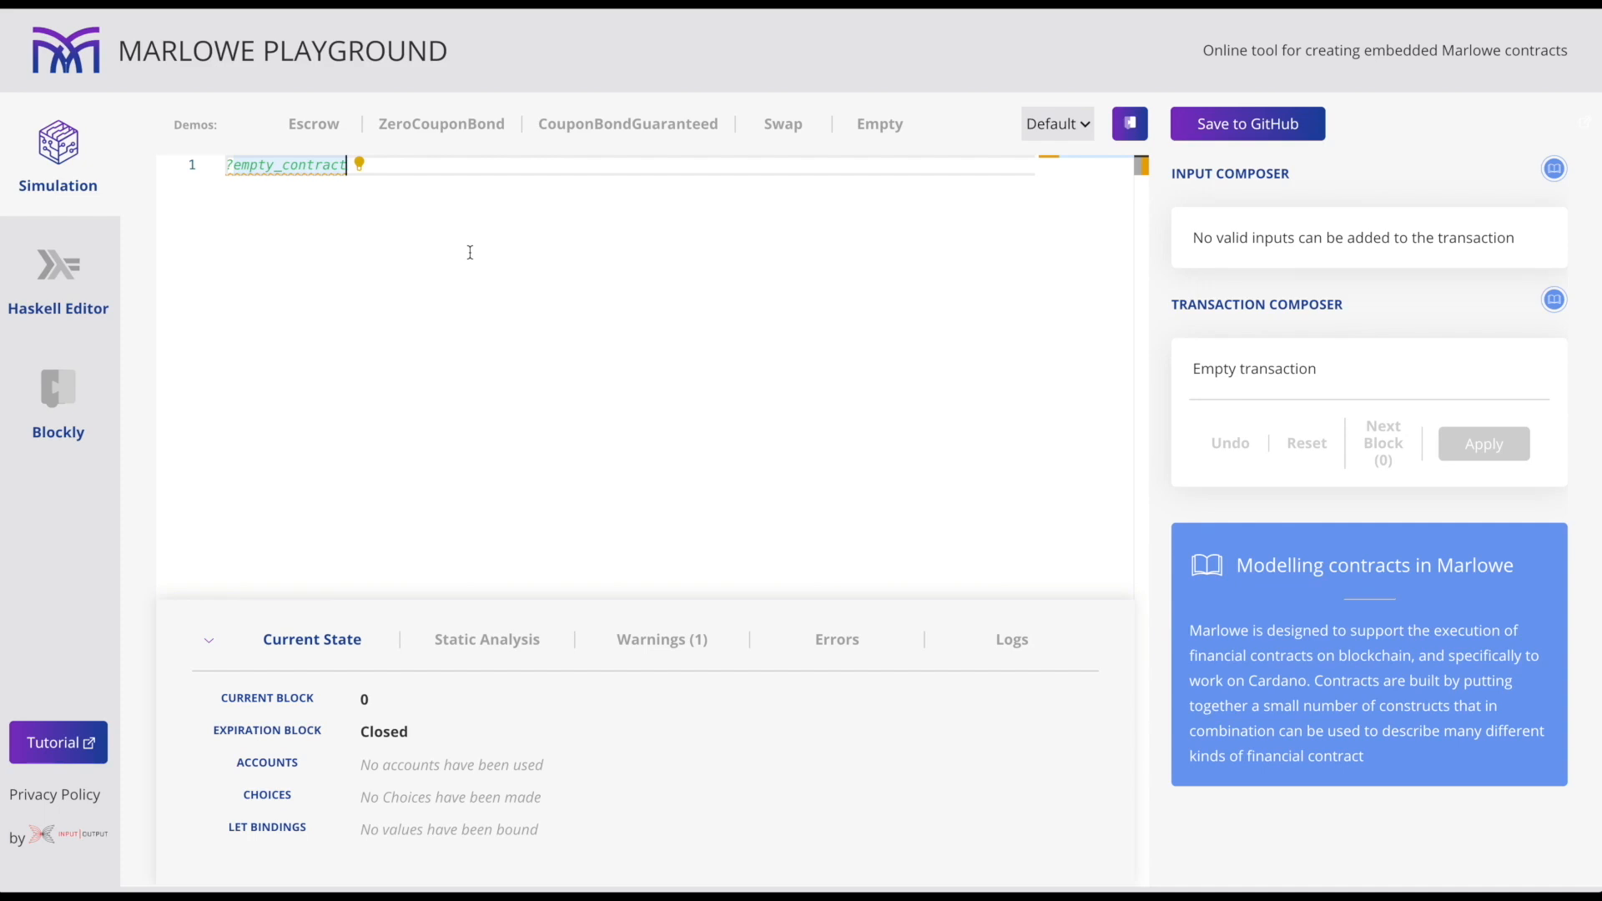
{"action": "left_click", "coordinate": [358, 164]}
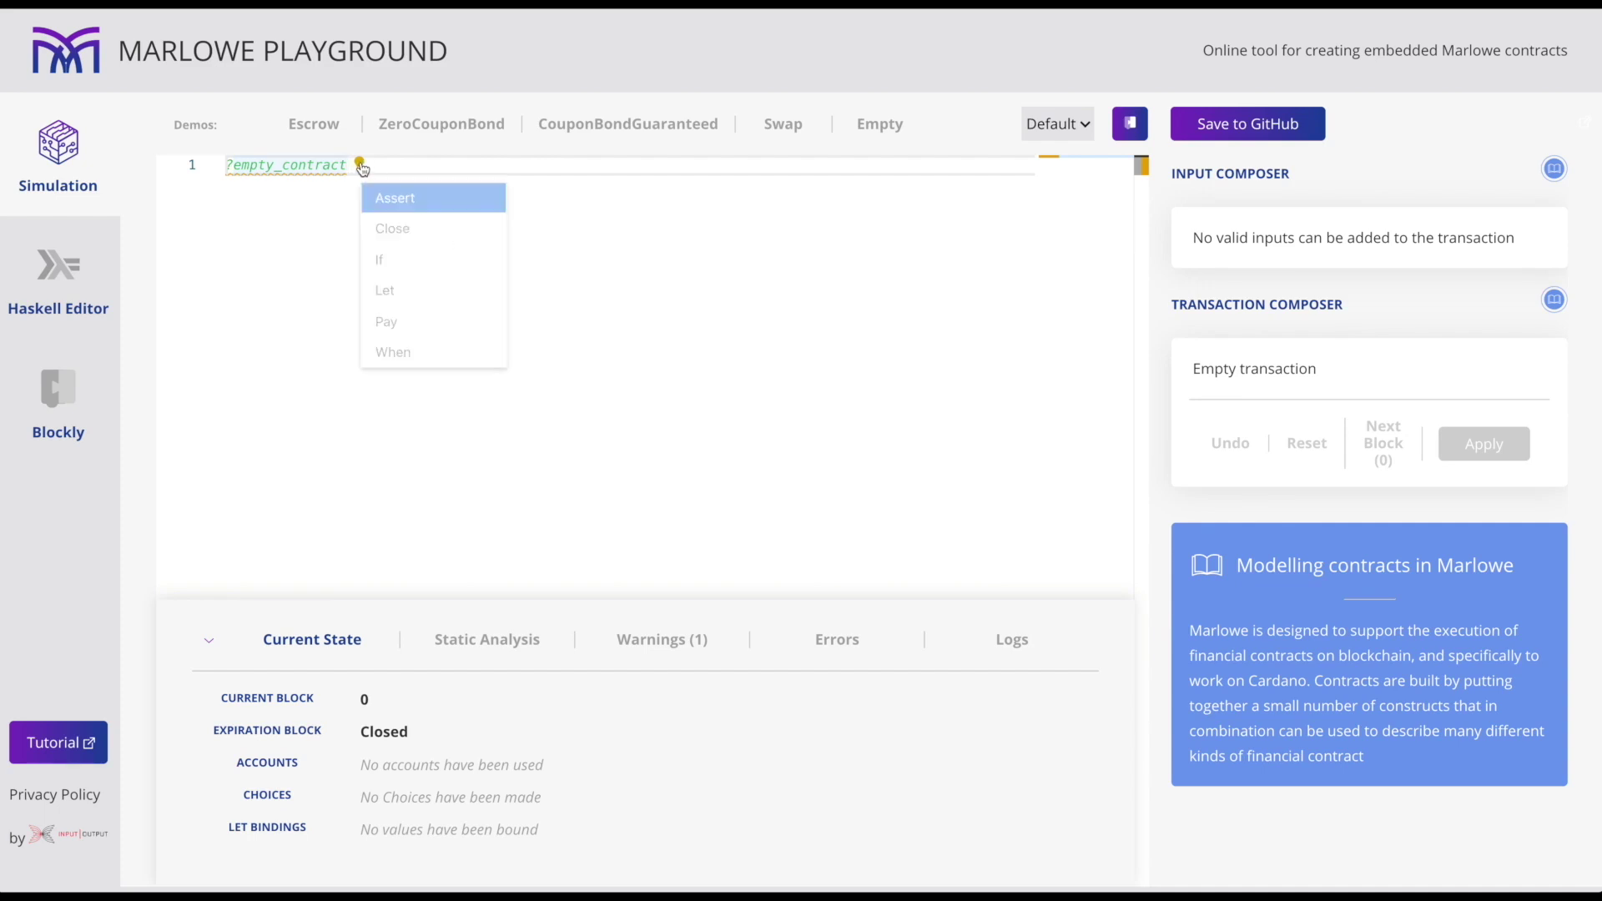
{"action": "left_click", "coordinate": [393, 352]}
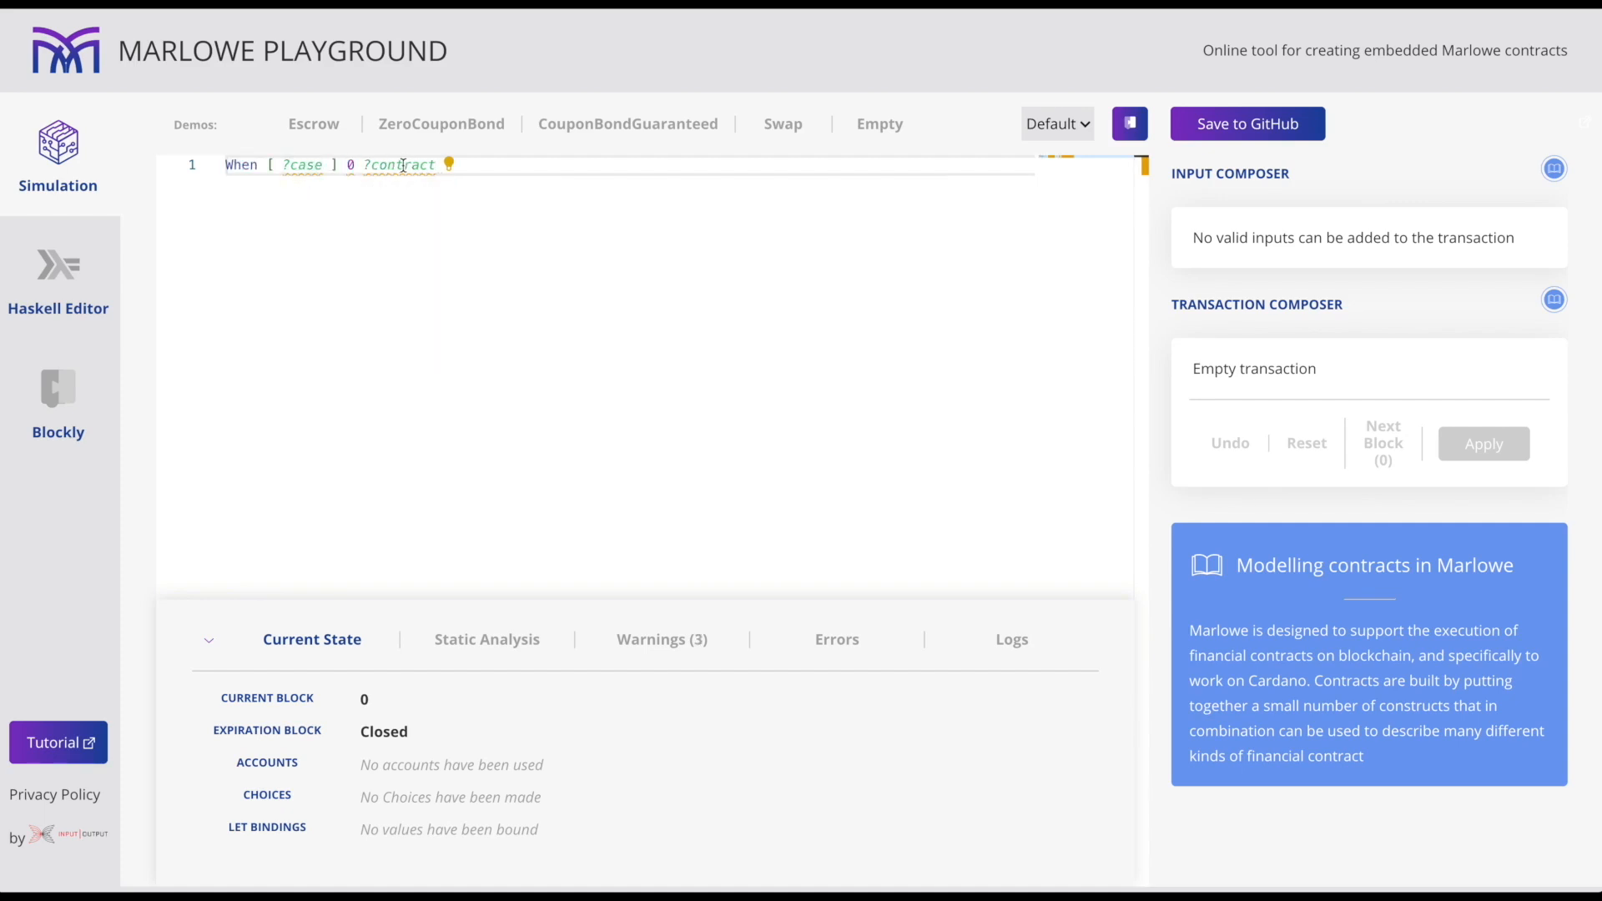
{"action": "left_click", "coordinate": [349, 164]}
{"action": "key", "text": "Delete"}
{"action": "type", "text": "3"}
End the timeout branch with Close and insert a Case into the When.
{"action": "double_click", "coordinate": [381, 168]}
{"action": "left_click", "coordinate": [449, 174]}
{"action": "left_click", "coordinate": [472, 220]}
{"action": "double_click", "coordinate": [306, 168]}
{"action": "left_click", "coordinate": [416, 171]}
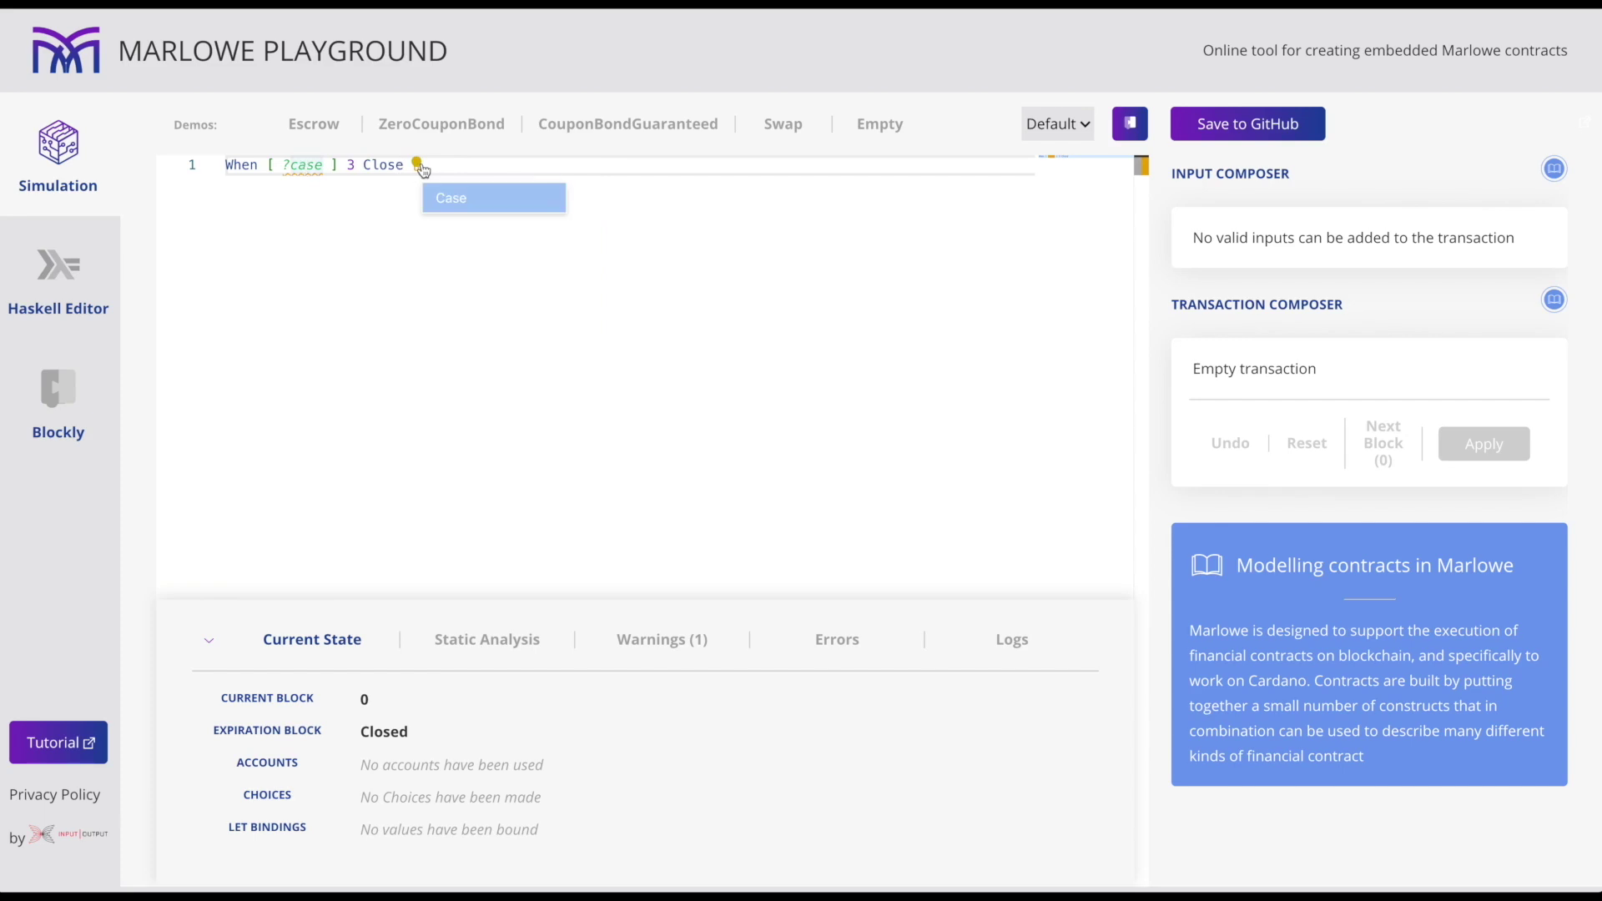
{"action": "left_click", "coordinate": [463, 207]}
Make the Case await a Deposit by Role "Alice" into Role "Alice"'s account.
{"action": "double_click", "coordinate": [357, 163]}
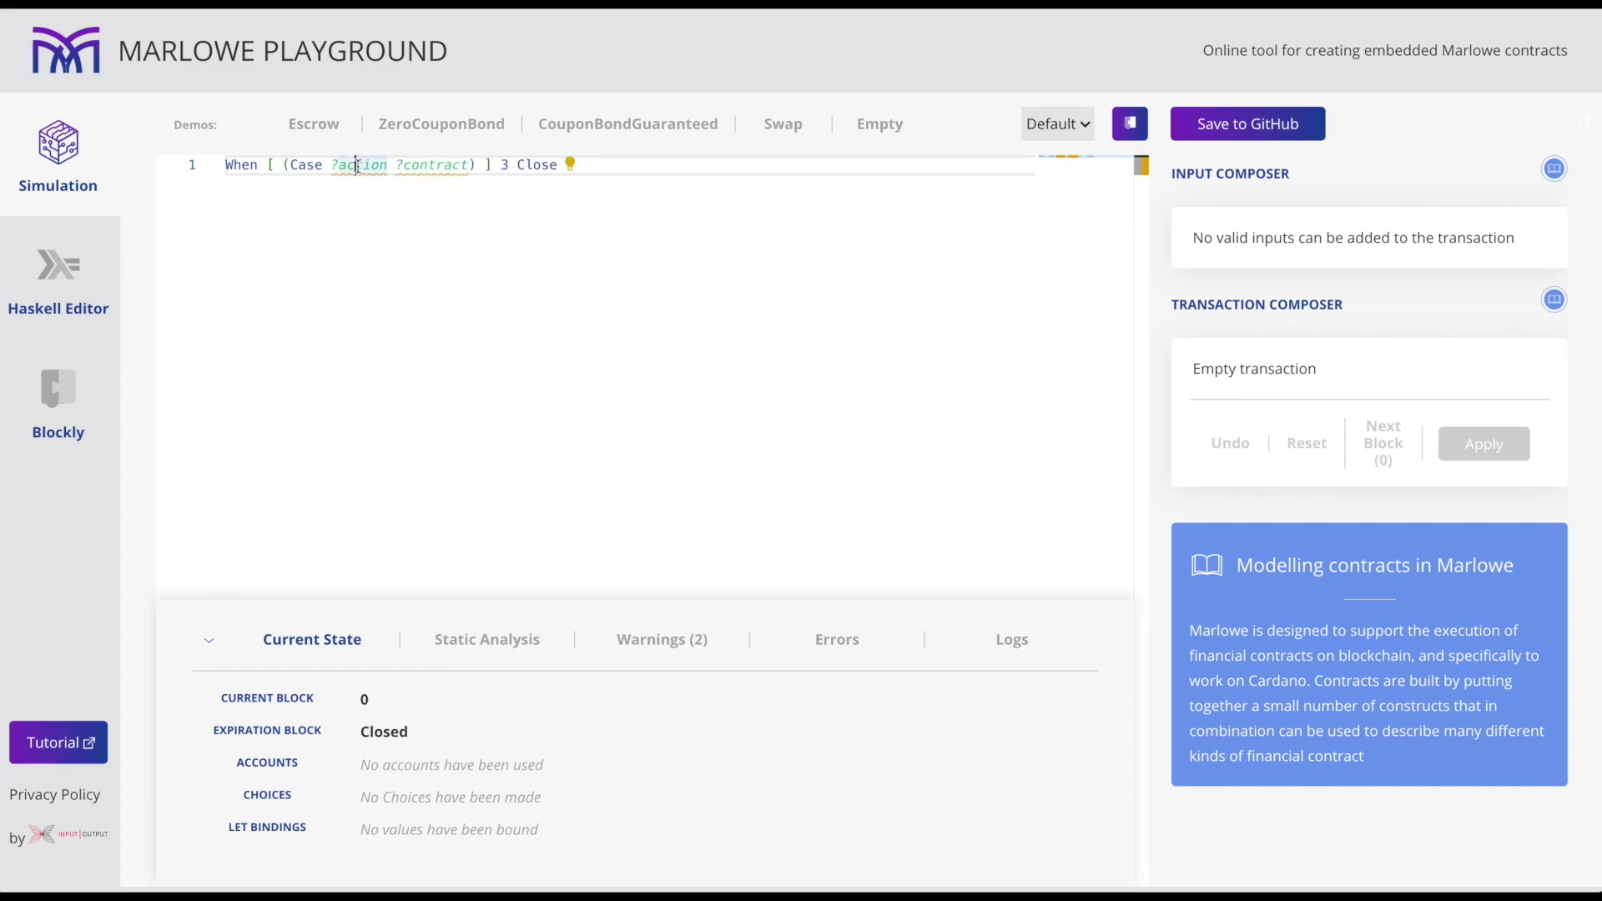
{"action": "left_click", "coordinate": [566, 165]}
{"action": "left_click", "coordinate": [603, 227]}
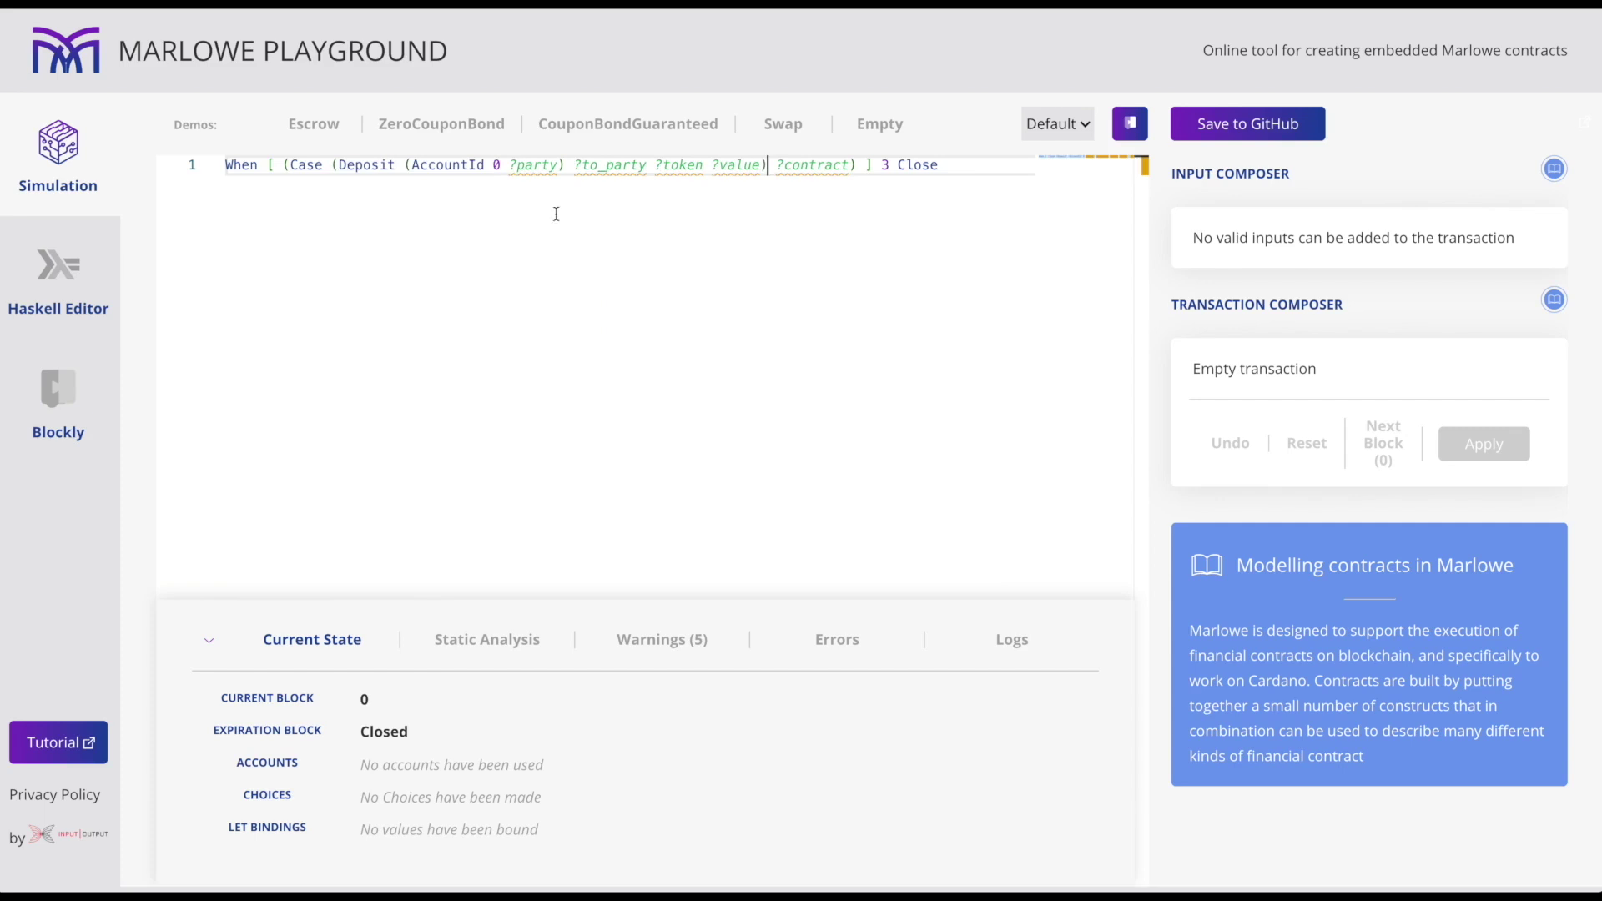
{"action": "double_click", "coordinate": [531, 164]}
{"action": "left_click", "coordinate": [950, 165]}
{"action": "left_click", "coordinate": [982, 228]}
{"action": "double_click", "coordinate": [583, 164]}
{"action": "type", "text": "Alice"}
{"action": "double_click", "coordinate": [676, 163]}
{"action": "left_click", "coordinate": [1016, 165]}
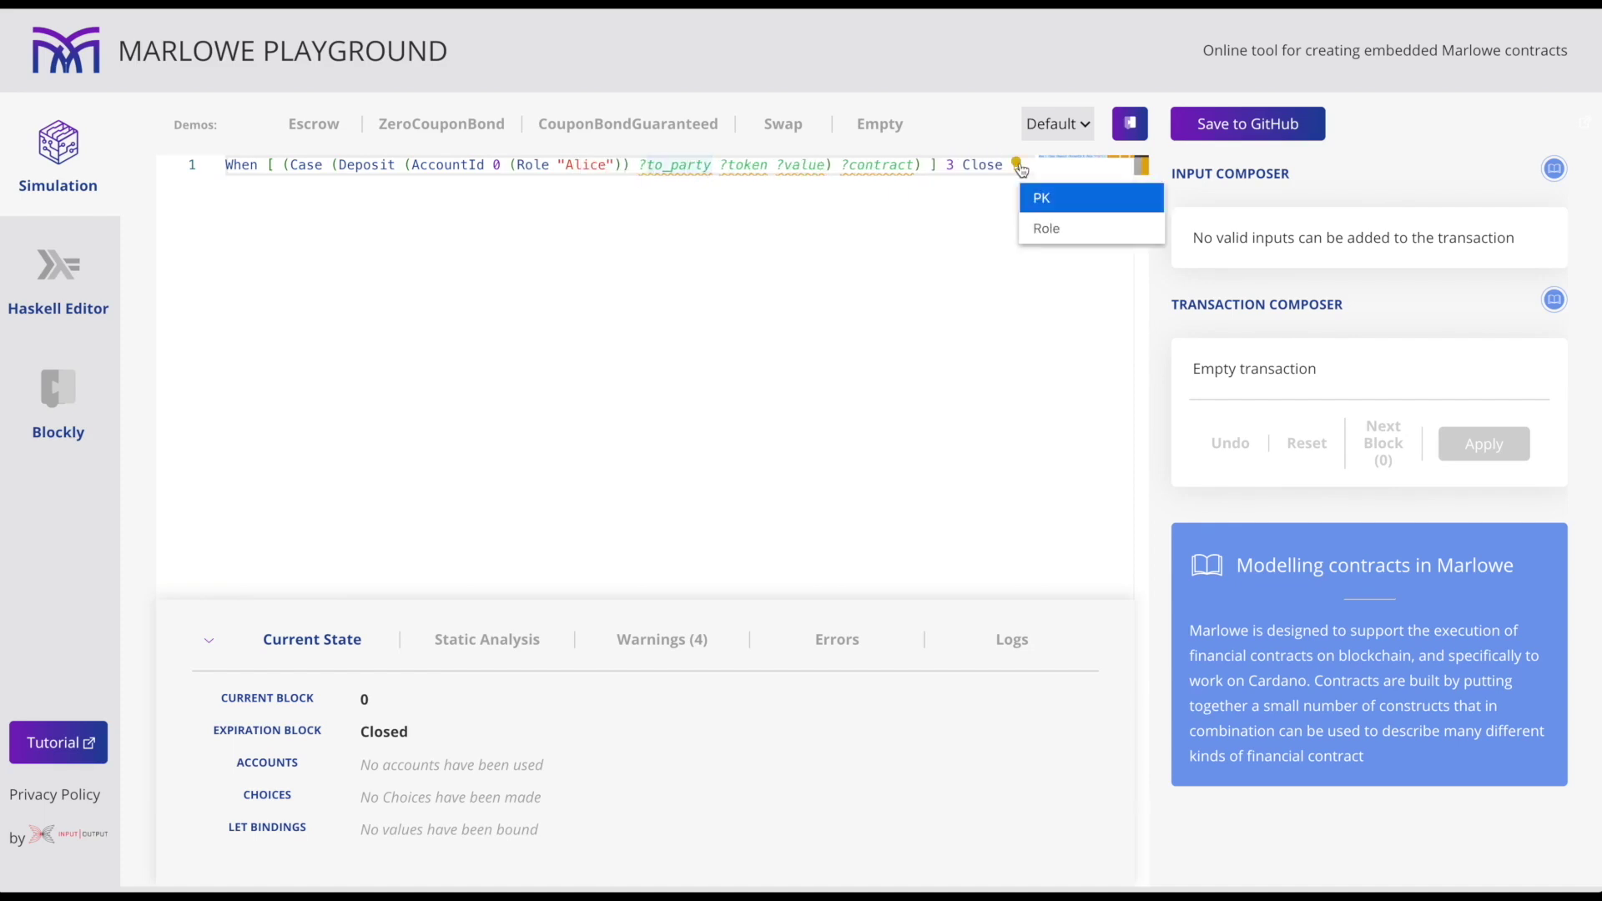
{"action": "left_click", "coordinate": [1046, 227]}
{"action": "double_click", "coordinate": [724, 164]}
{"action": "type", "text": "Alice"}
Format the document onto indented lines and make the deposited token ada.
{"action": "right_click", "coordinate": [714, 244]}
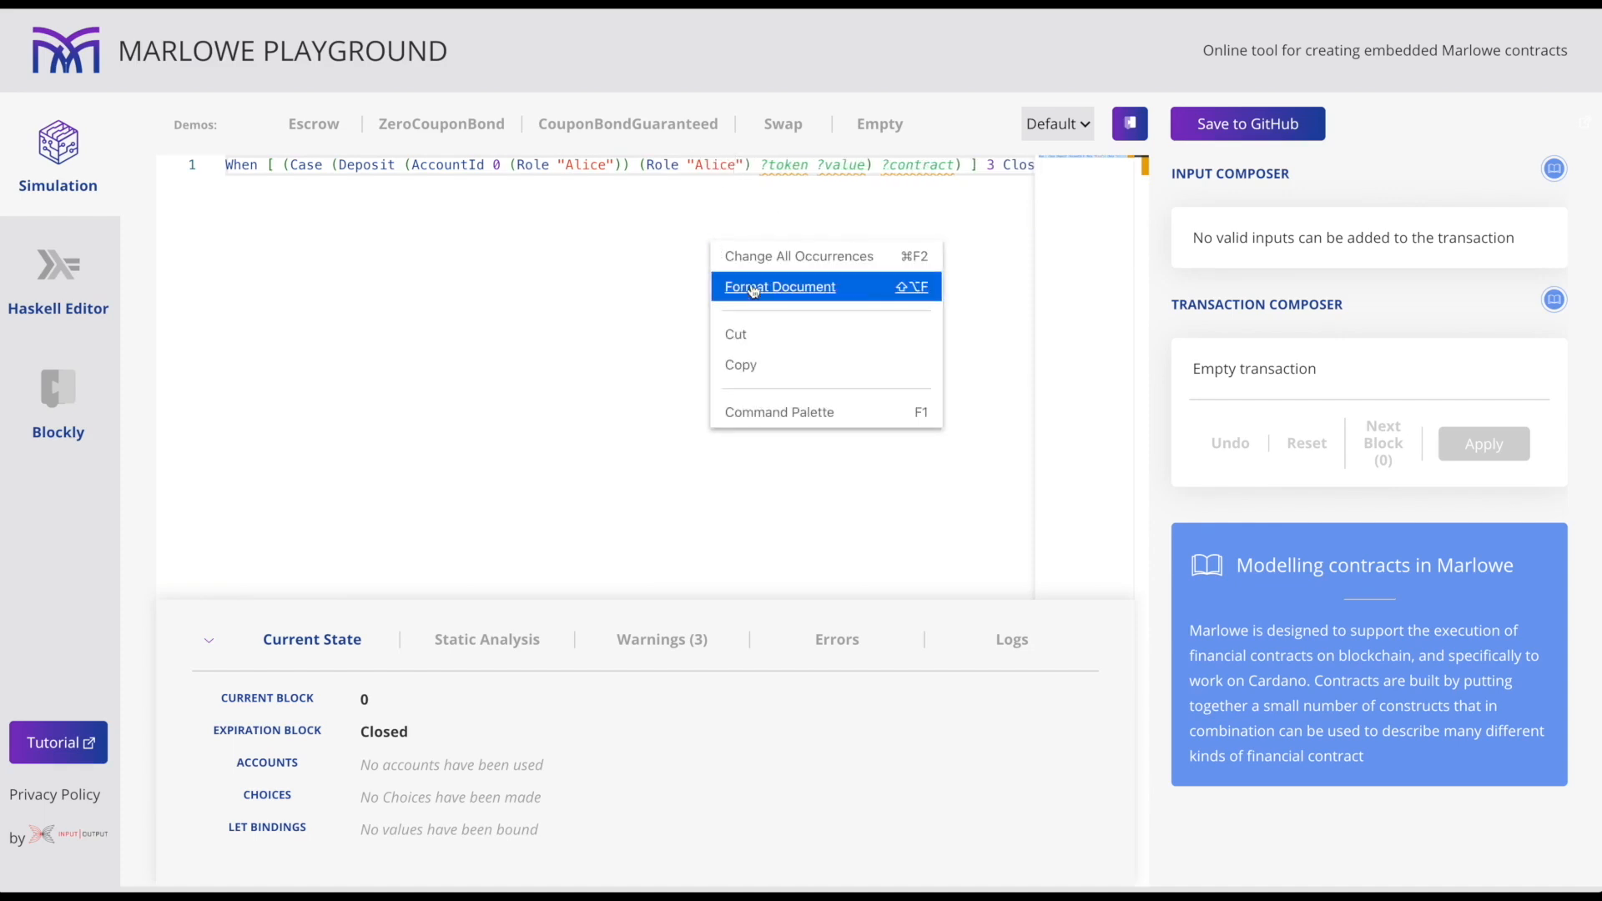
{"action": "left_click", "coordinate": [779, 287]}
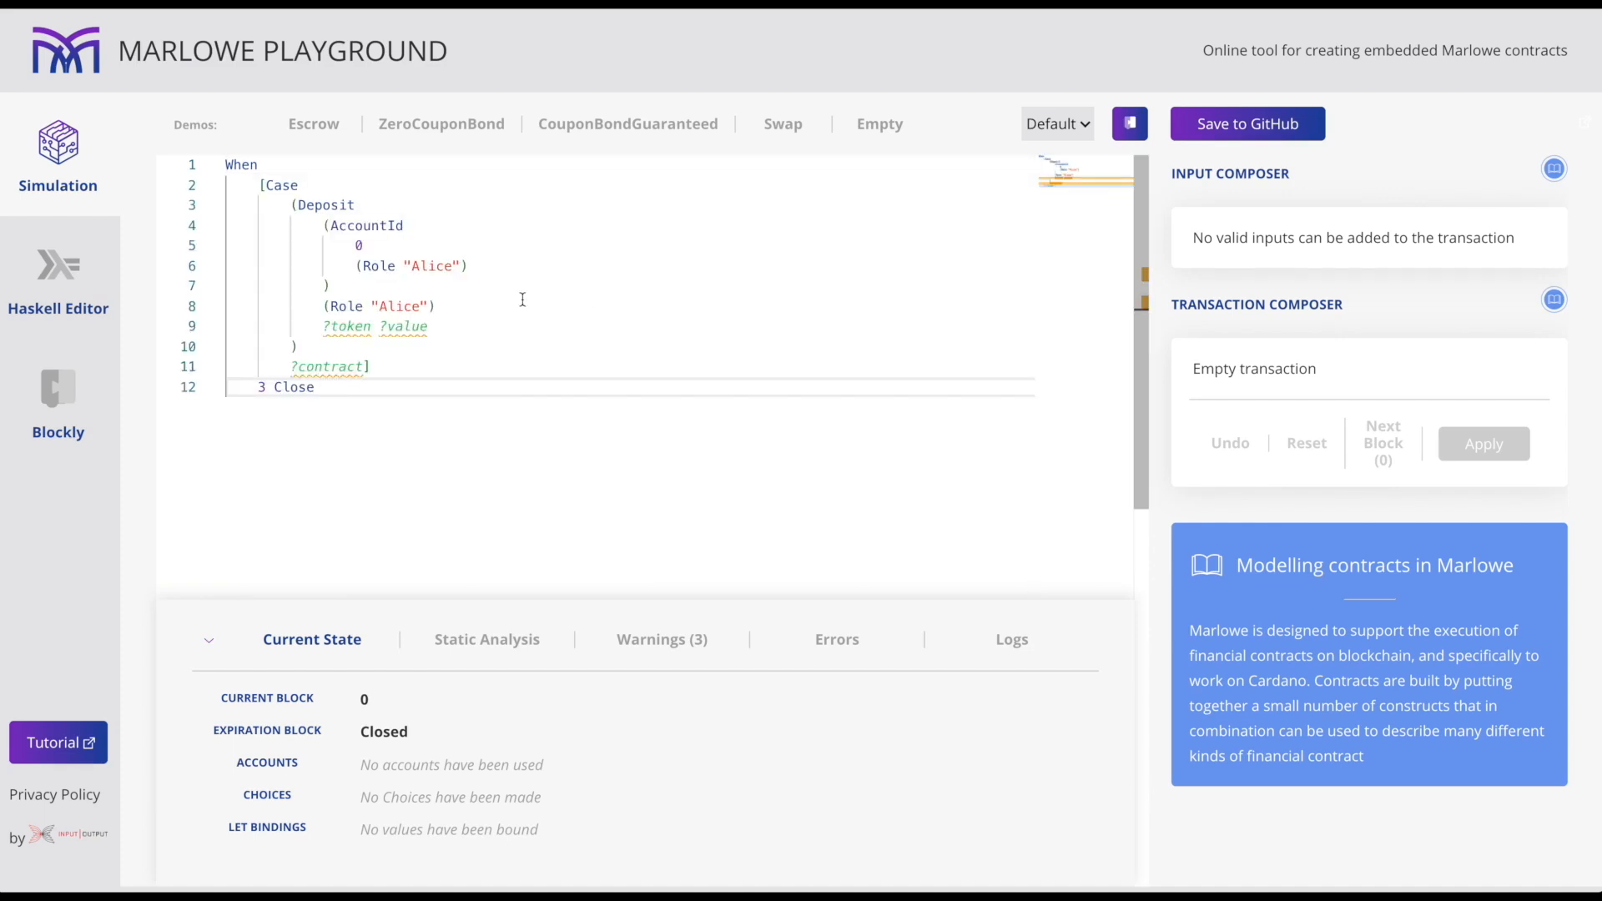
{"action": "left_click", "coordinate": [352, 327]}
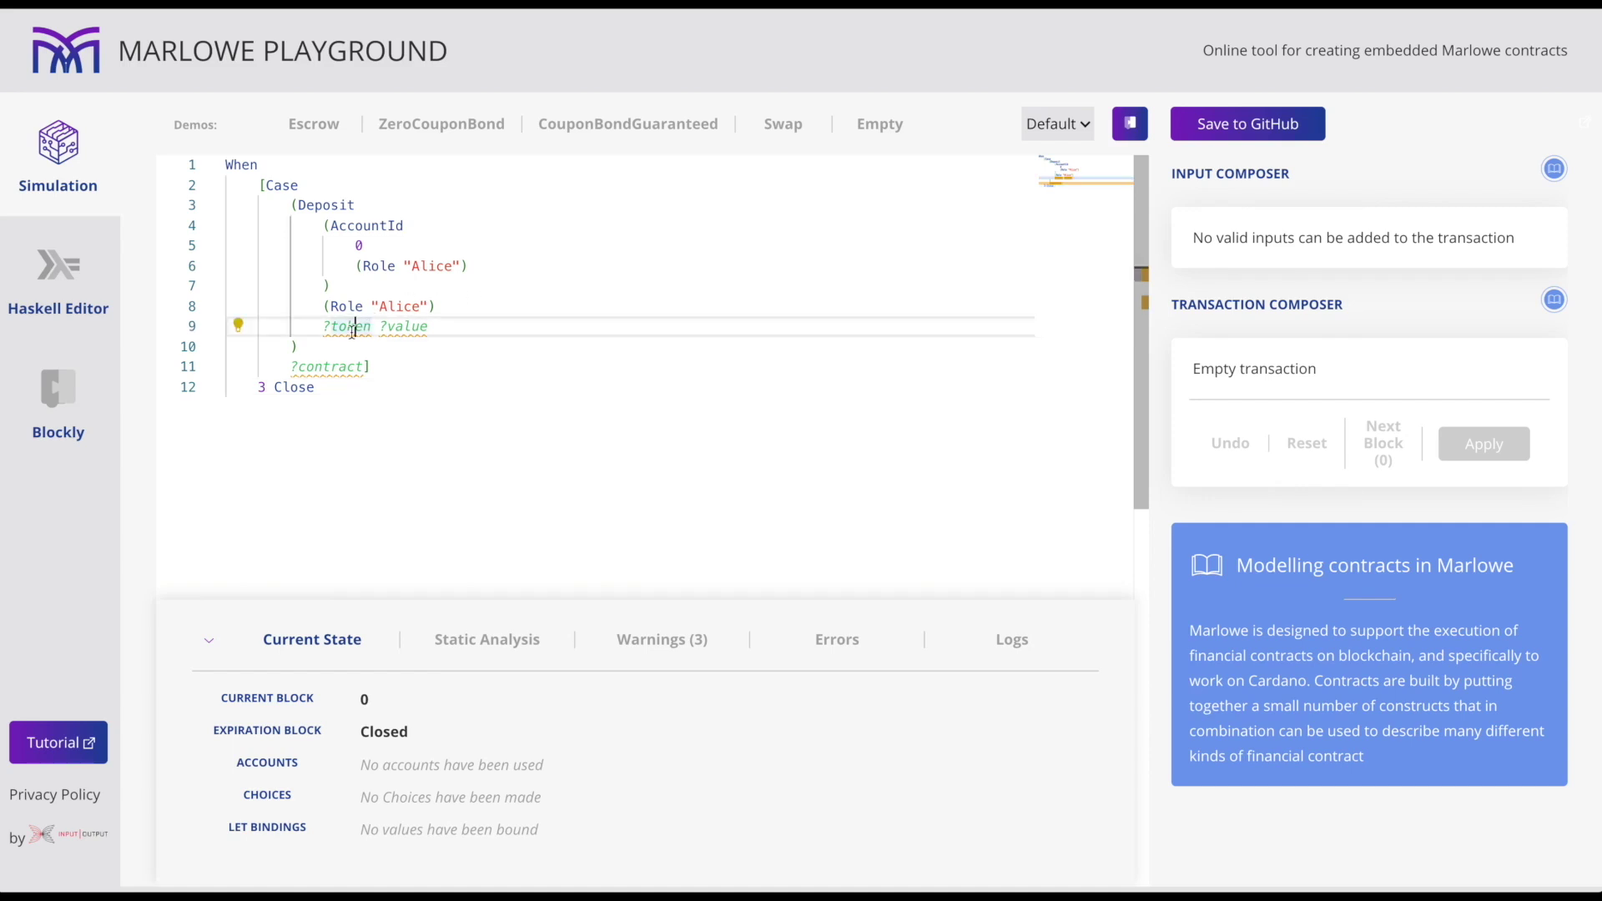
{"action": "left_click", "coordinate": [237, 326]}
{"action": "left_click", "coordinate": [266, 359]}
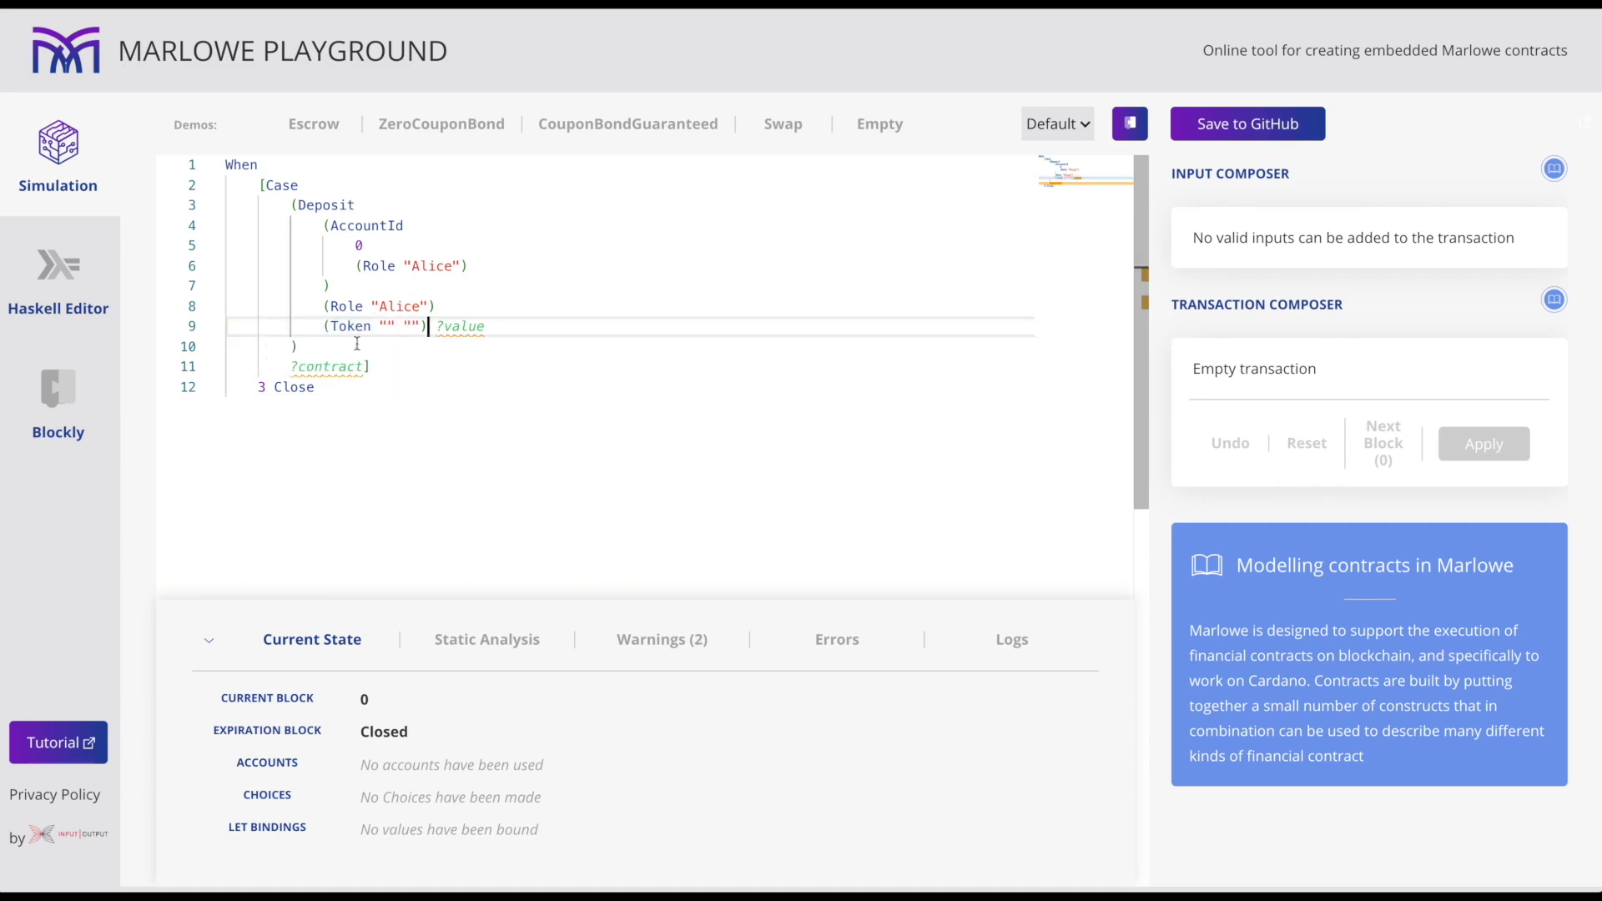
Make the deposit amount Constant 1000000 and quick-fix its continuation hole.
{"action": "left_click", "coordinate": [455, 329]}
{"action": "left_click", "coordinate": [237, 328]}
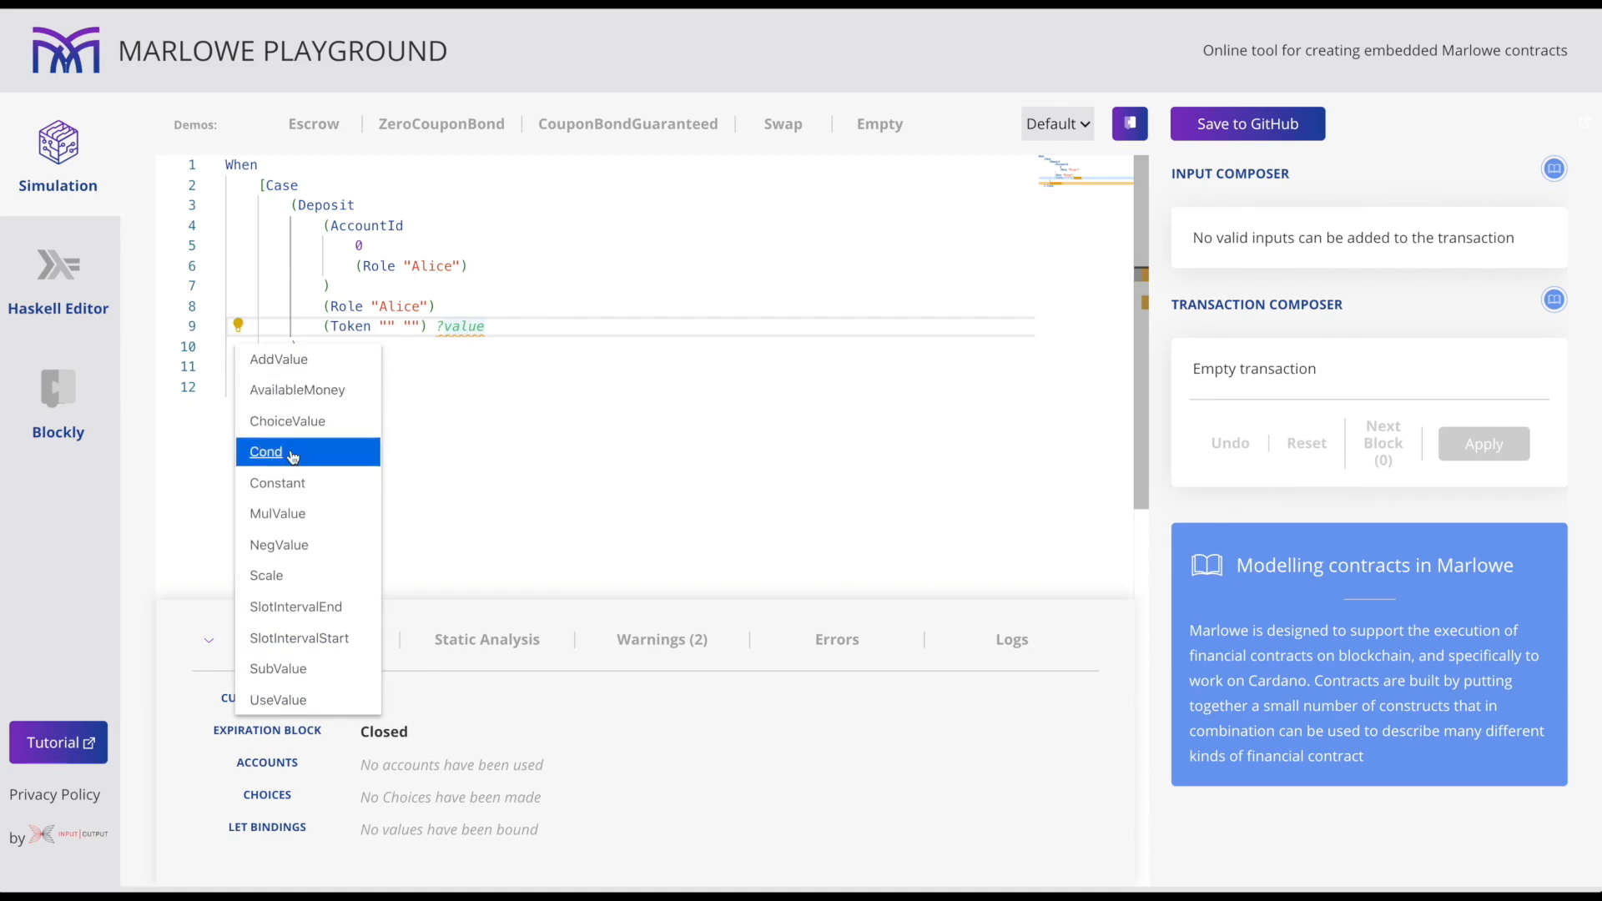
{"action": "left_click", "coordinate": [295, 482]}
{"action": "type", "text": "1000000)"}
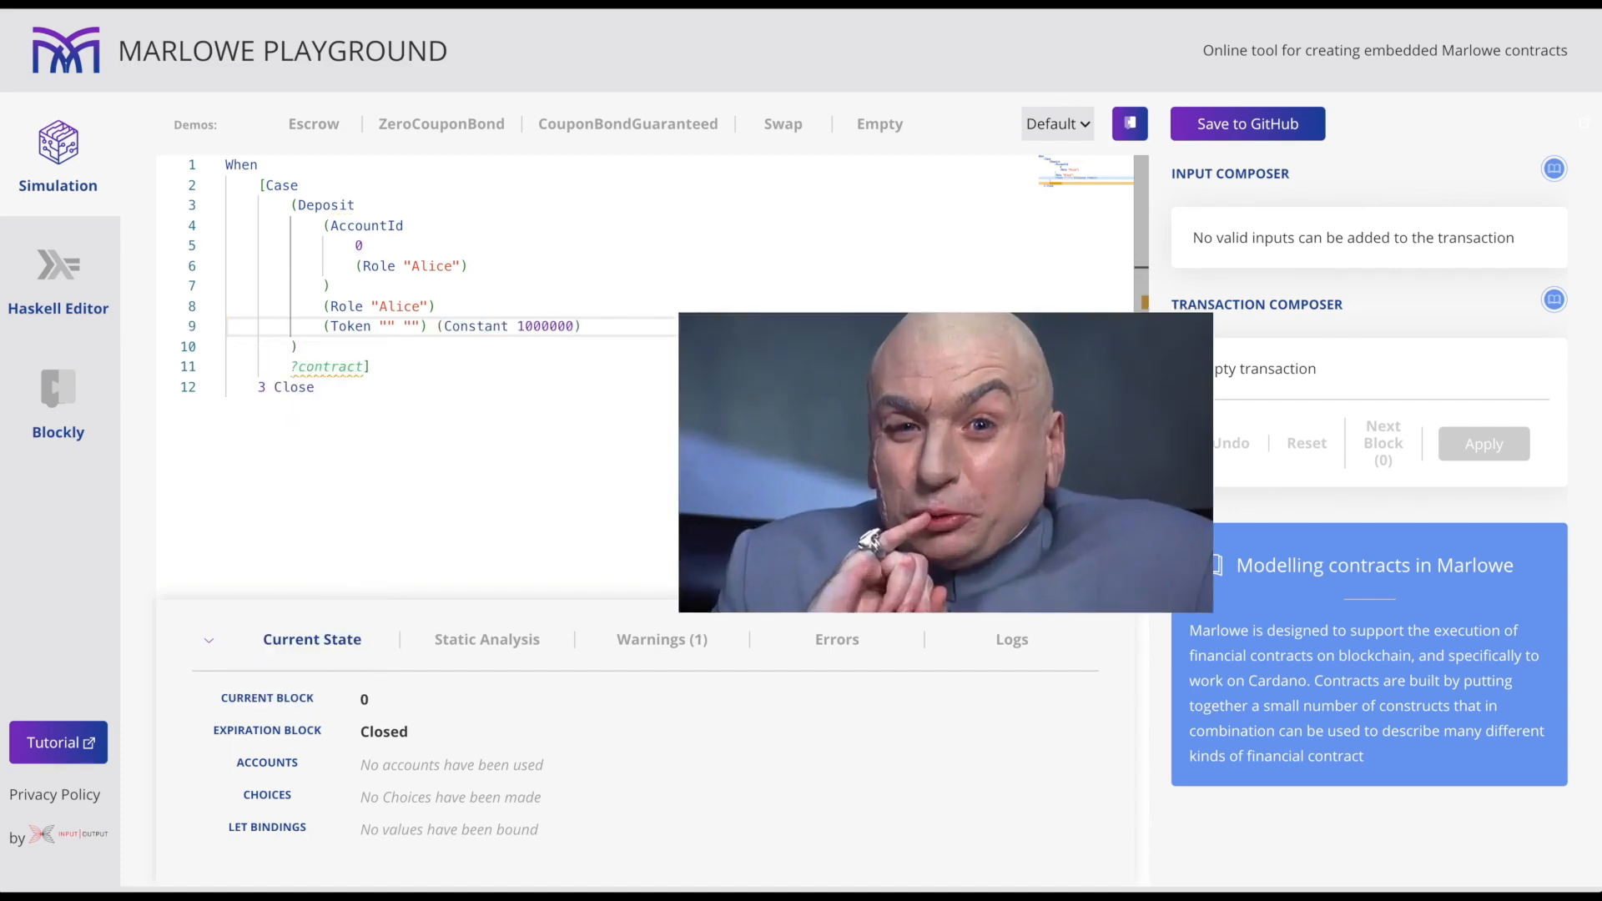
{"action": "left_click", "coordinate": [332, 367]}
{"action": "left_click", "coordinate": [236, 367]}
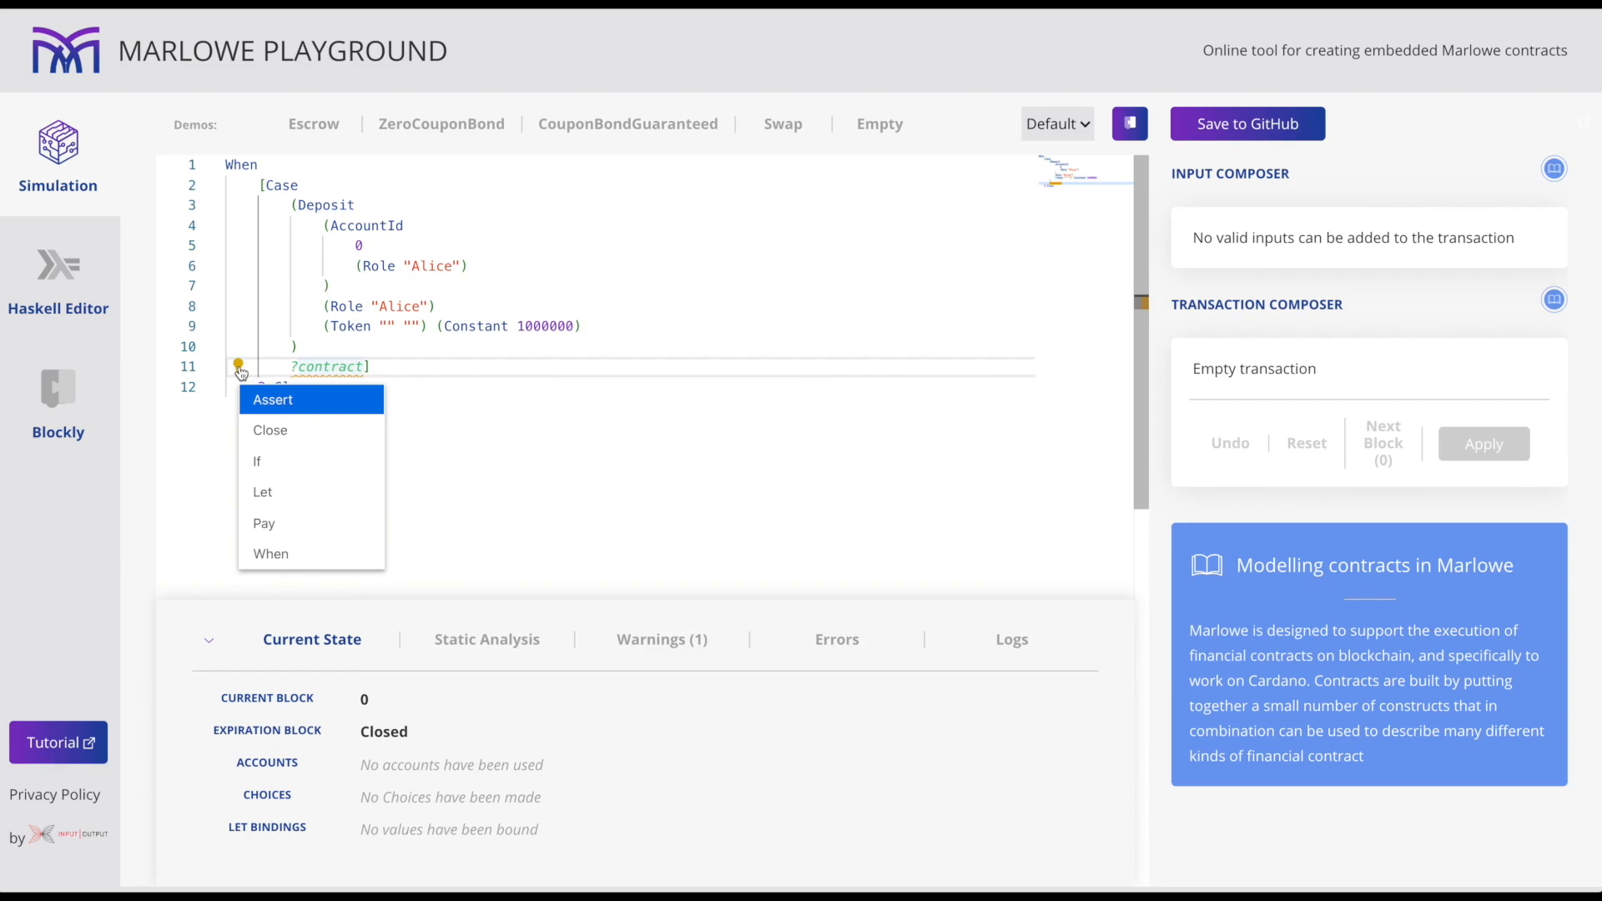
Continue with a nested When whose Case awaits a Choice.
{"action": "left_click", "coordinate": [270, 553]}
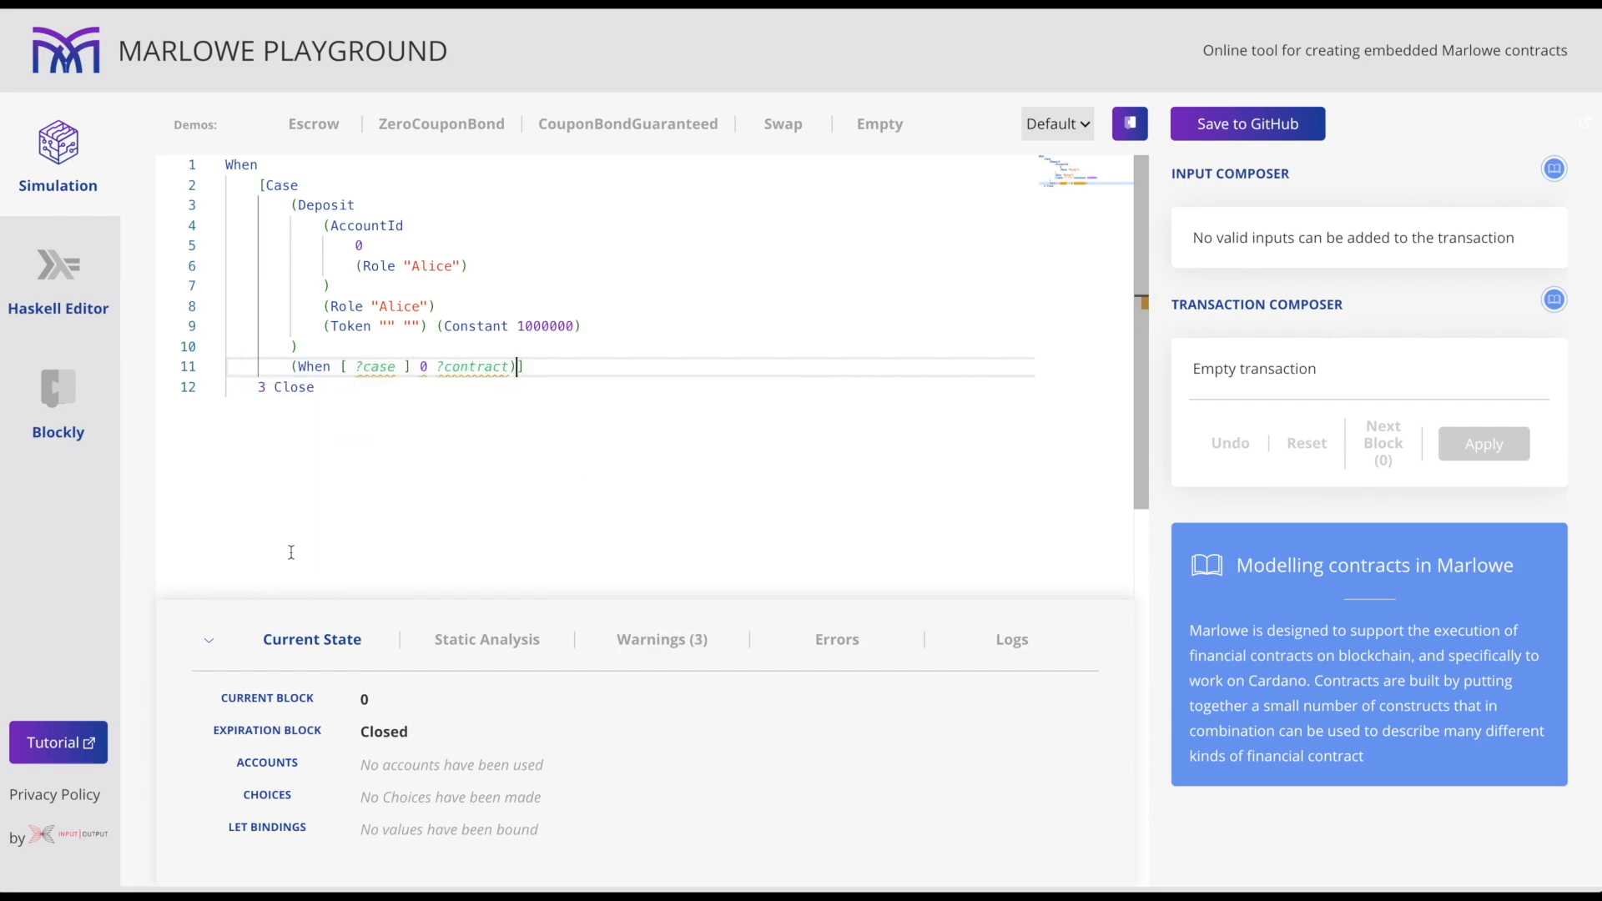
{"action": "left_click", "coordinate": [376, 366]}
{"action": "left_click", "coordinate": [239, 367]}
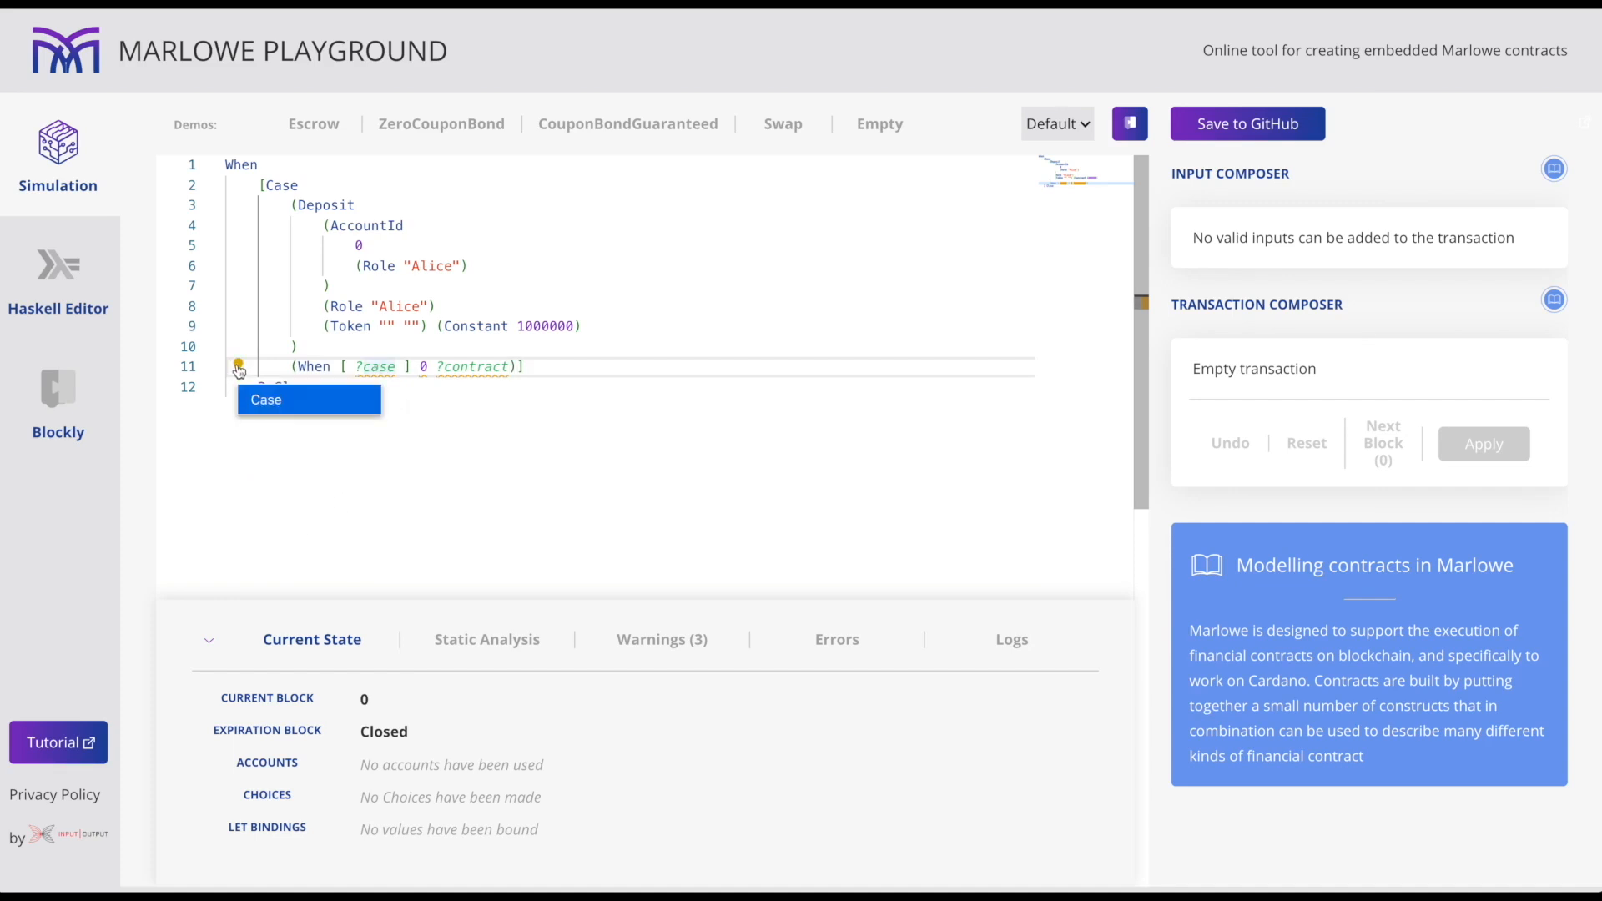
{"action": "left_click", "coordinate": [268, 404]}
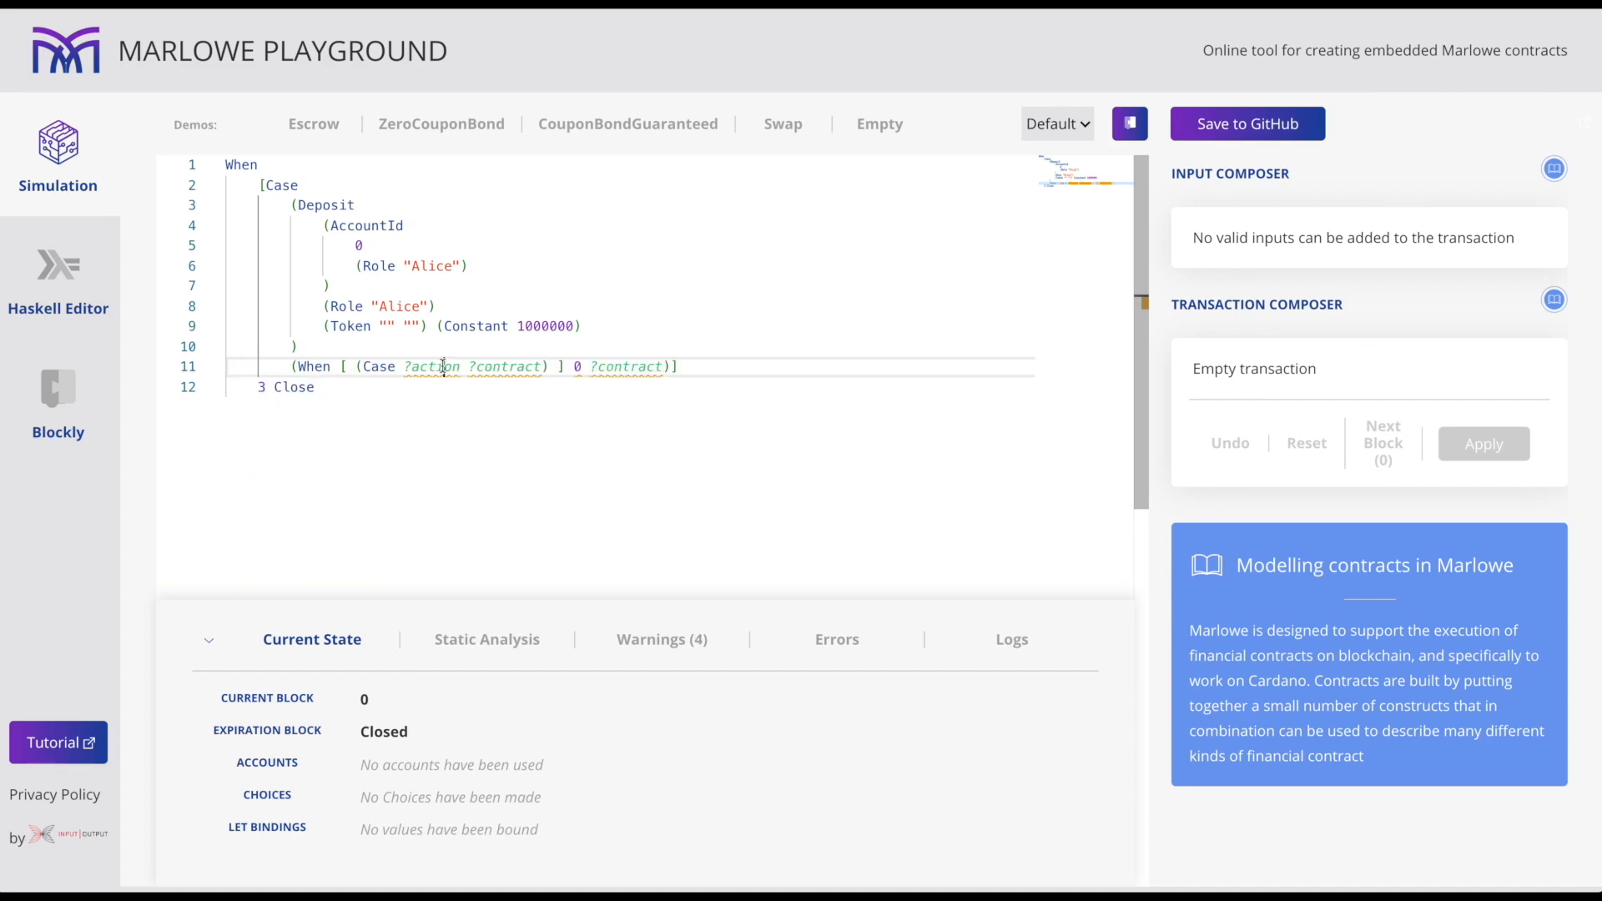
{"action": "left_click", "coordinate": [238, 366]}
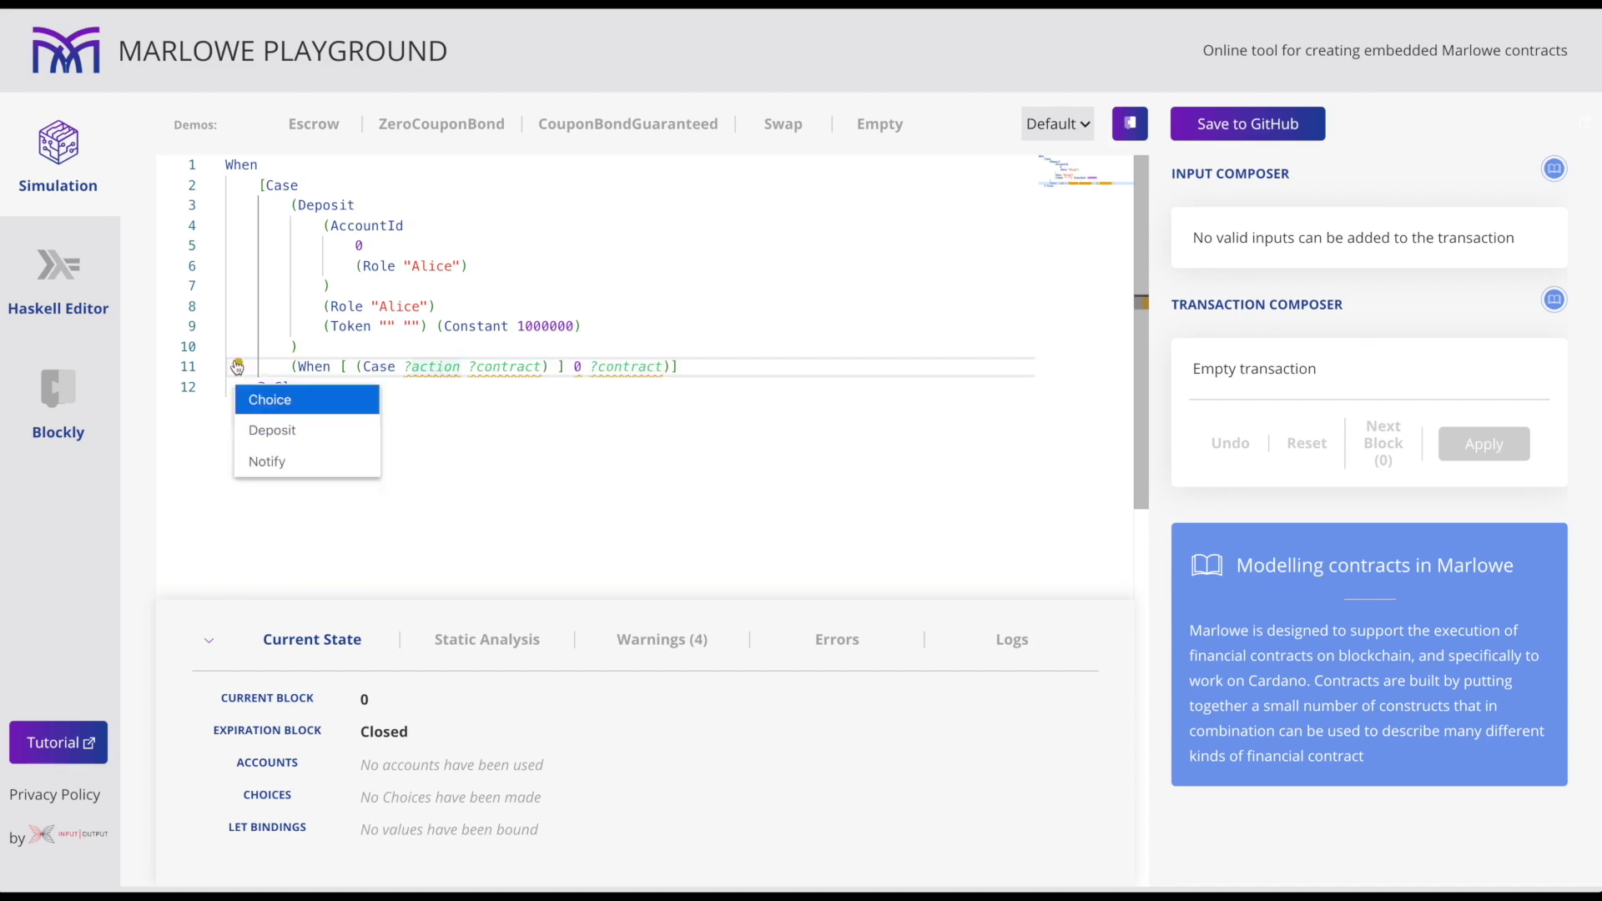
{"action": "left_click", "coordinate": [269, 394]}
Name the choice "refund", made by Role "Alice", with Bound 0 0.
{"action": "double_click", "coordinate": [614, 366]}
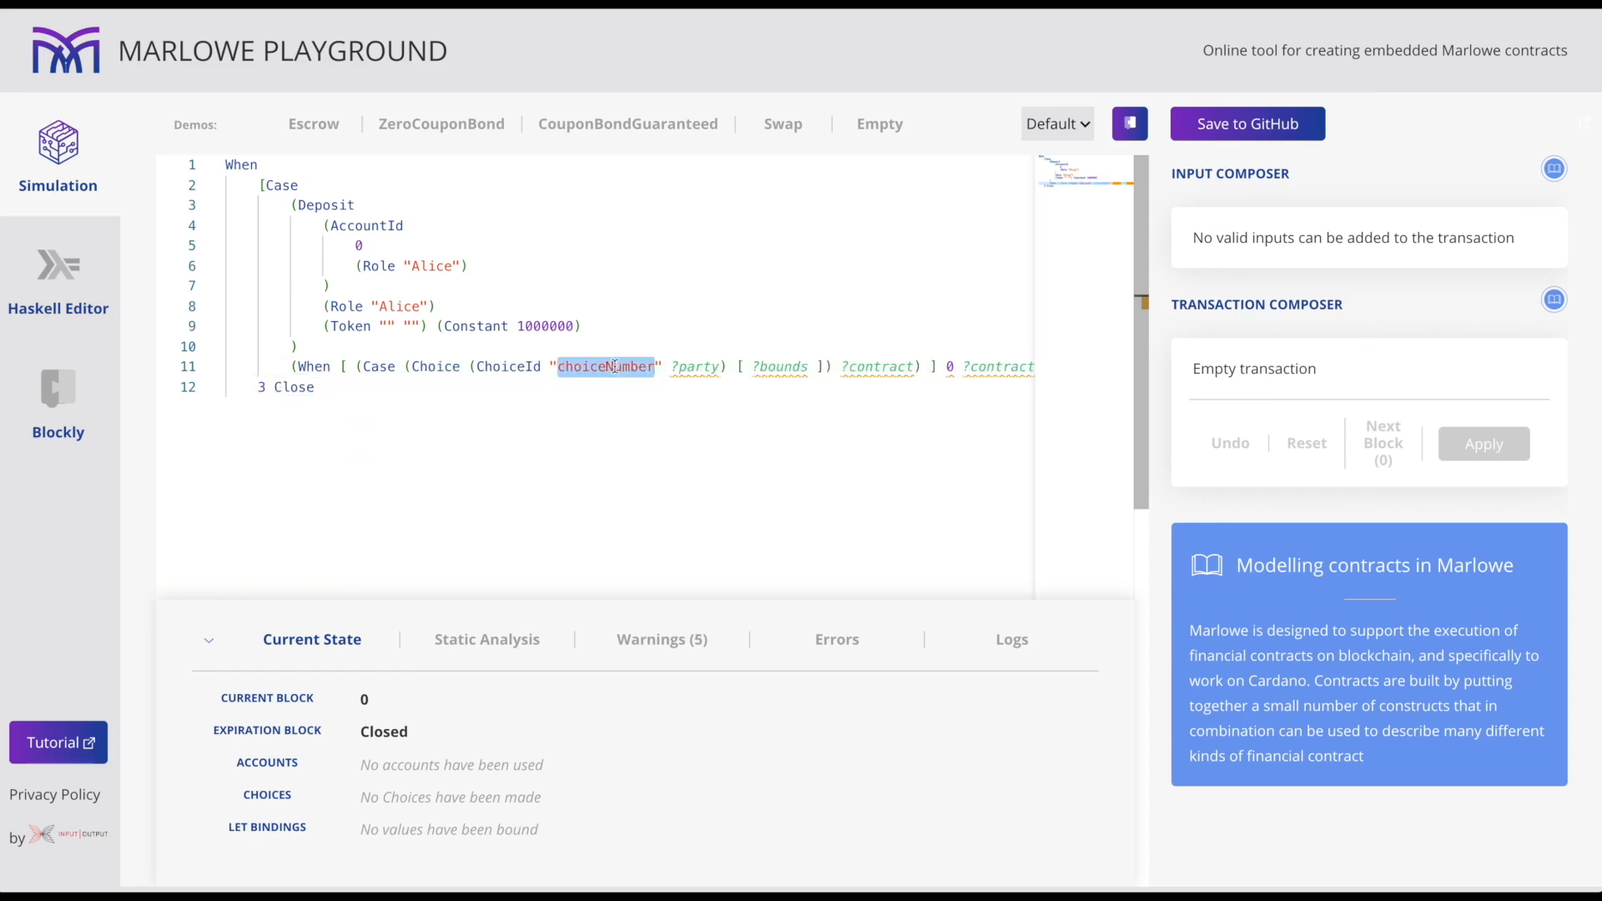
{"action": "type", "text": "refund"}
{"action": "left_click", "coordinate": [647, 367]}
{"action": "left_click", "coordinate": [239, 367]}
{"action": "left_click", "coordinate": [265, 431]}
{"action": "type", "text": "Alice"}
{"action": "left_click", "coordinate": [793, 367]}
{"action": "left_click", "coordinate": [241, 370]}
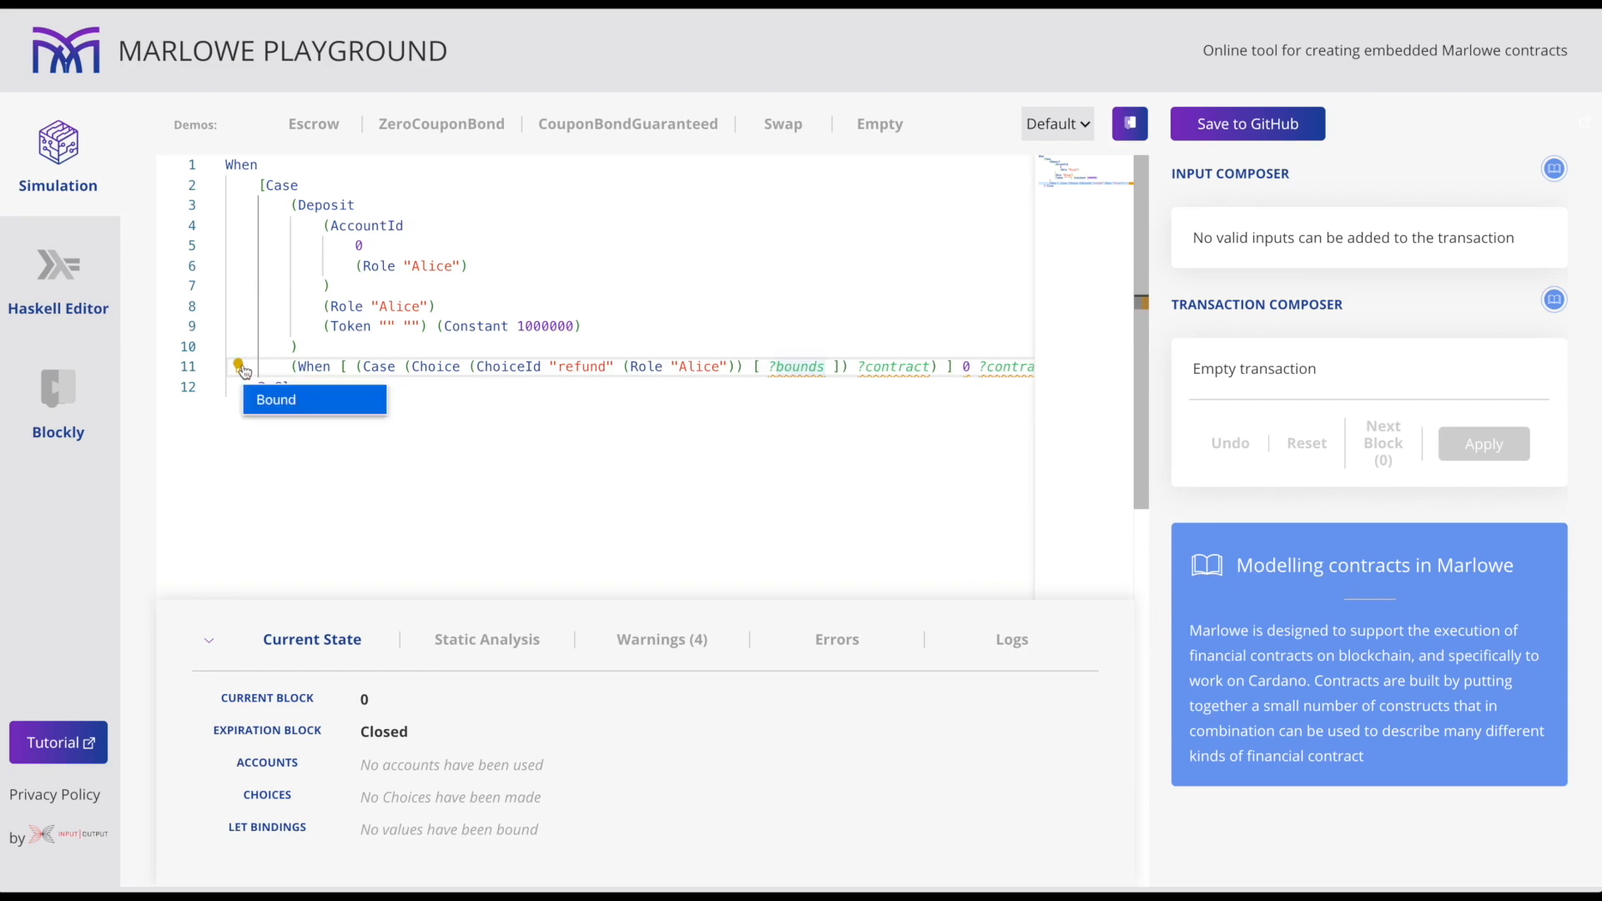
{"action": "left_click", "coordinate": [273, 401]}
{"action": "left_click", "coordinate": [845, 366]}
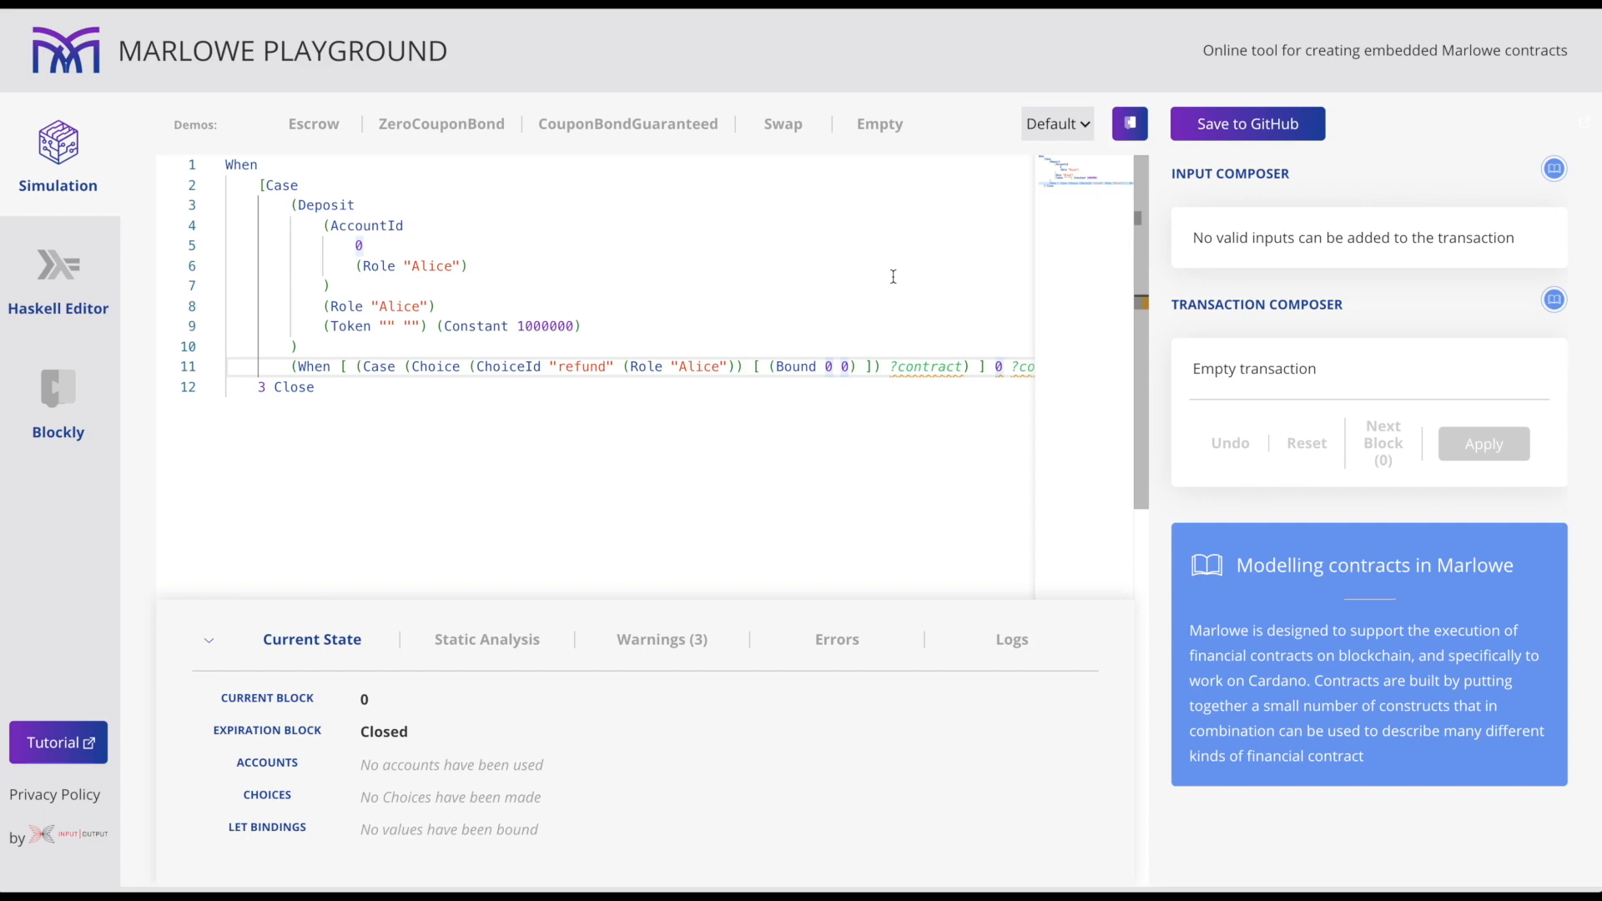
Reformat the code and end the refund branch with Close.
{"action": "right_click", "coordinate": [814, 373]}
{"action": "left_click", "coordinate": [864, 442]}
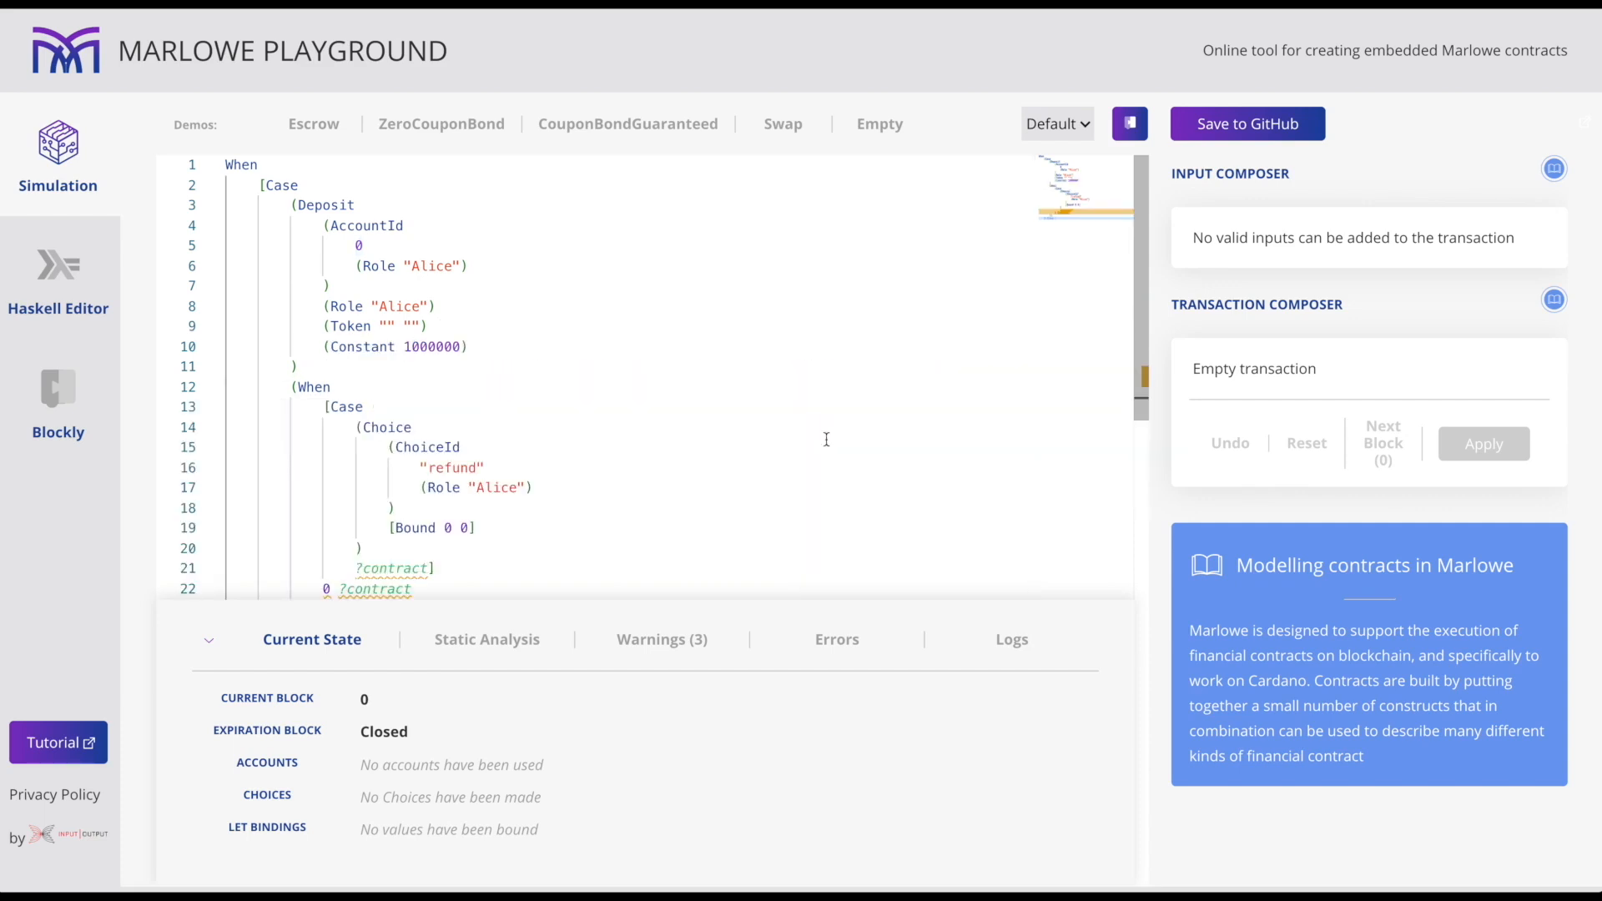
{"action": "scroll", "coordinate": [660, 424], "scroll_direction": "down", "scroll_amount": 3}
{"action": "scroll", "coordinate": [661, 424], "scroll_direction": "down", "scroll_amount": 2}
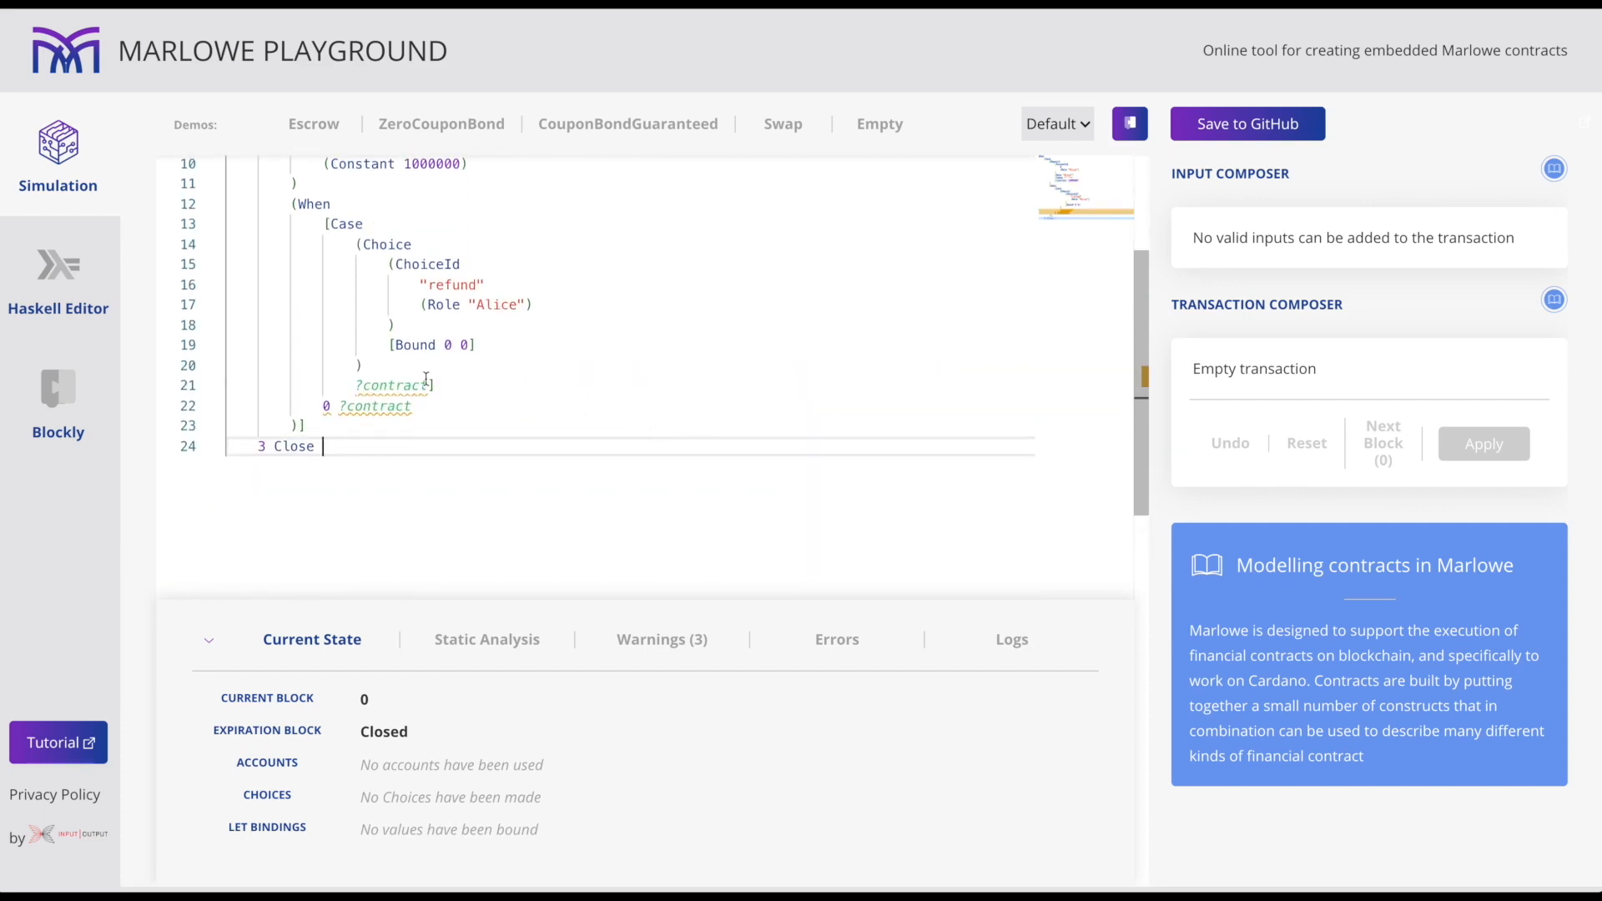
{"action": "double_click", "coordinate": [379, 387]}
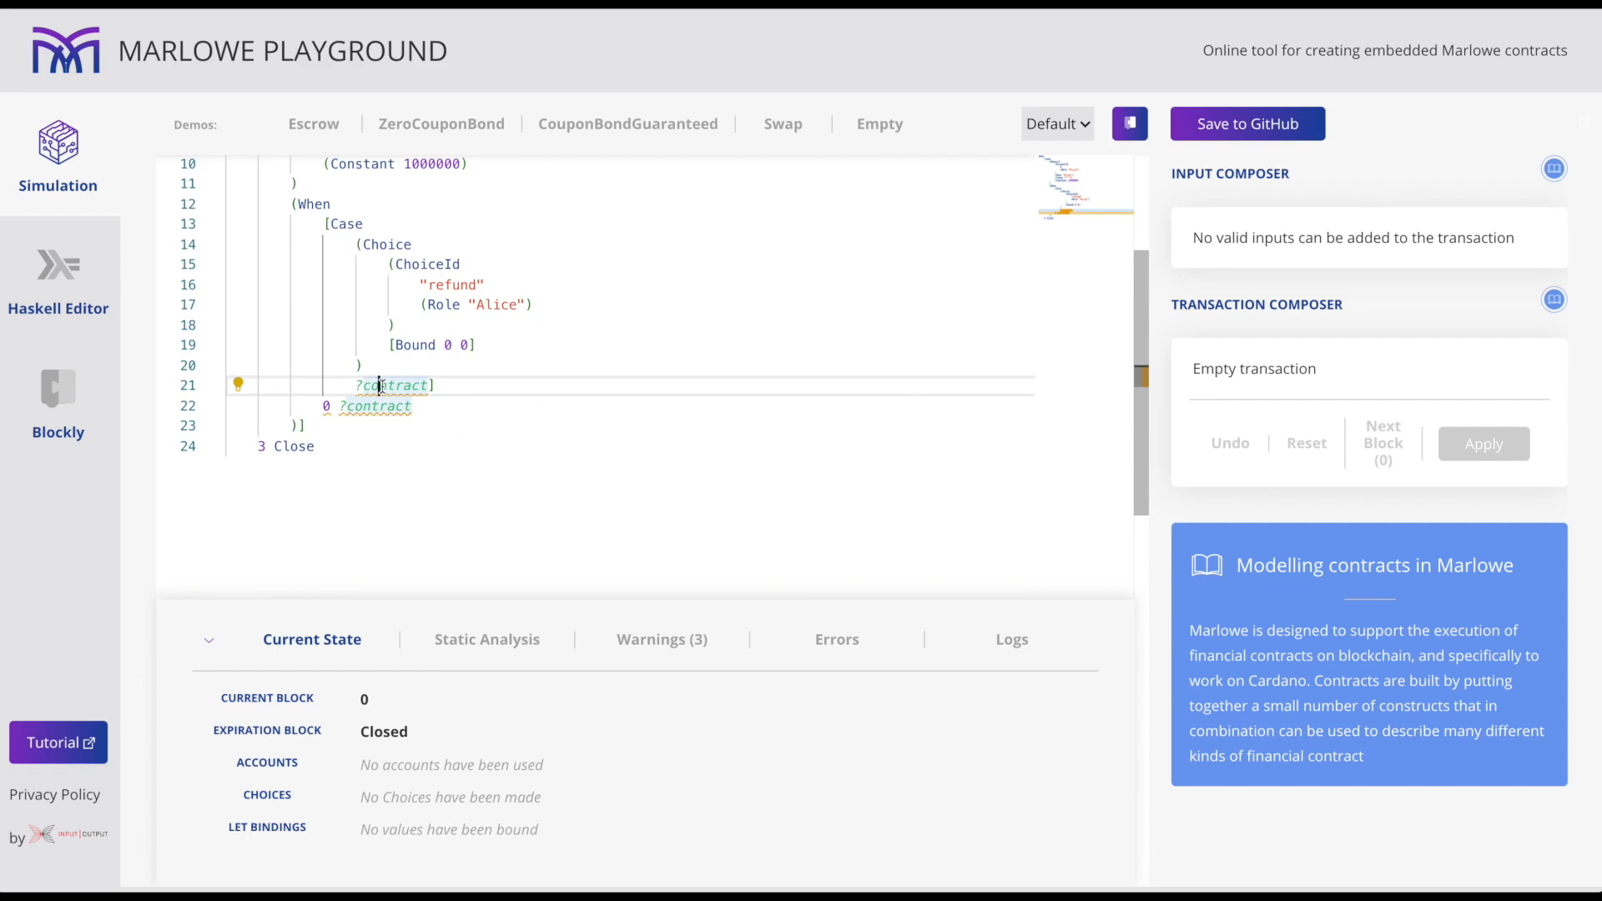
{"action": "left_click", "coordinate": [238, 384]}
{"action": "left_click", "coordinate": [270, 450]}
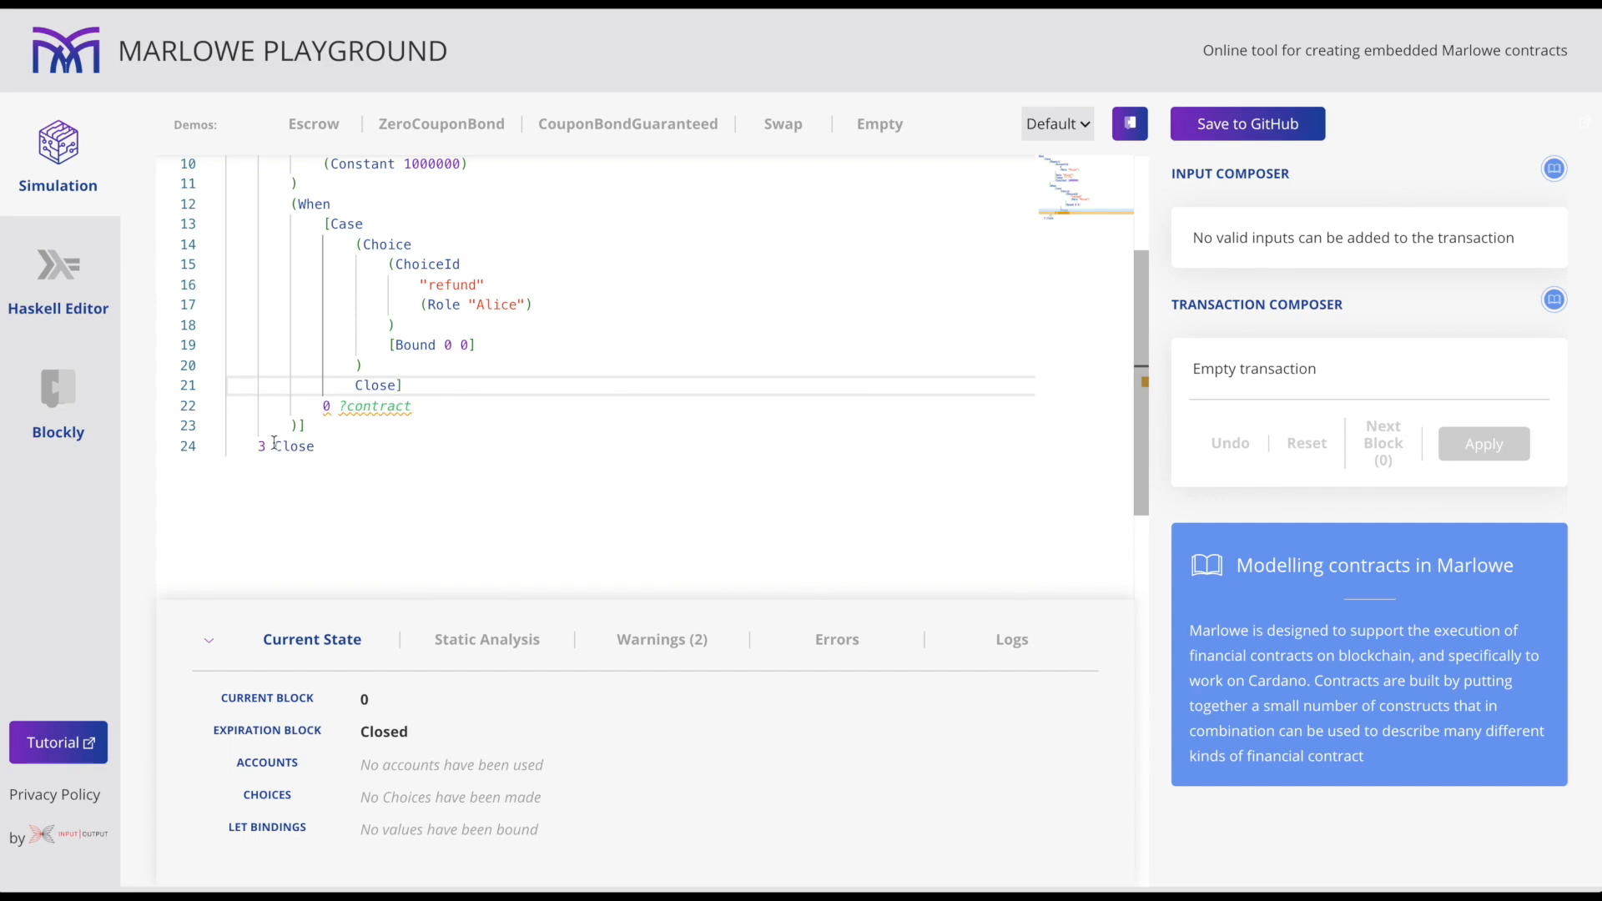
{"action": "scroll", "coordinate": [453, 382], "scroll_direction": "up", "scroll_amount": 3}
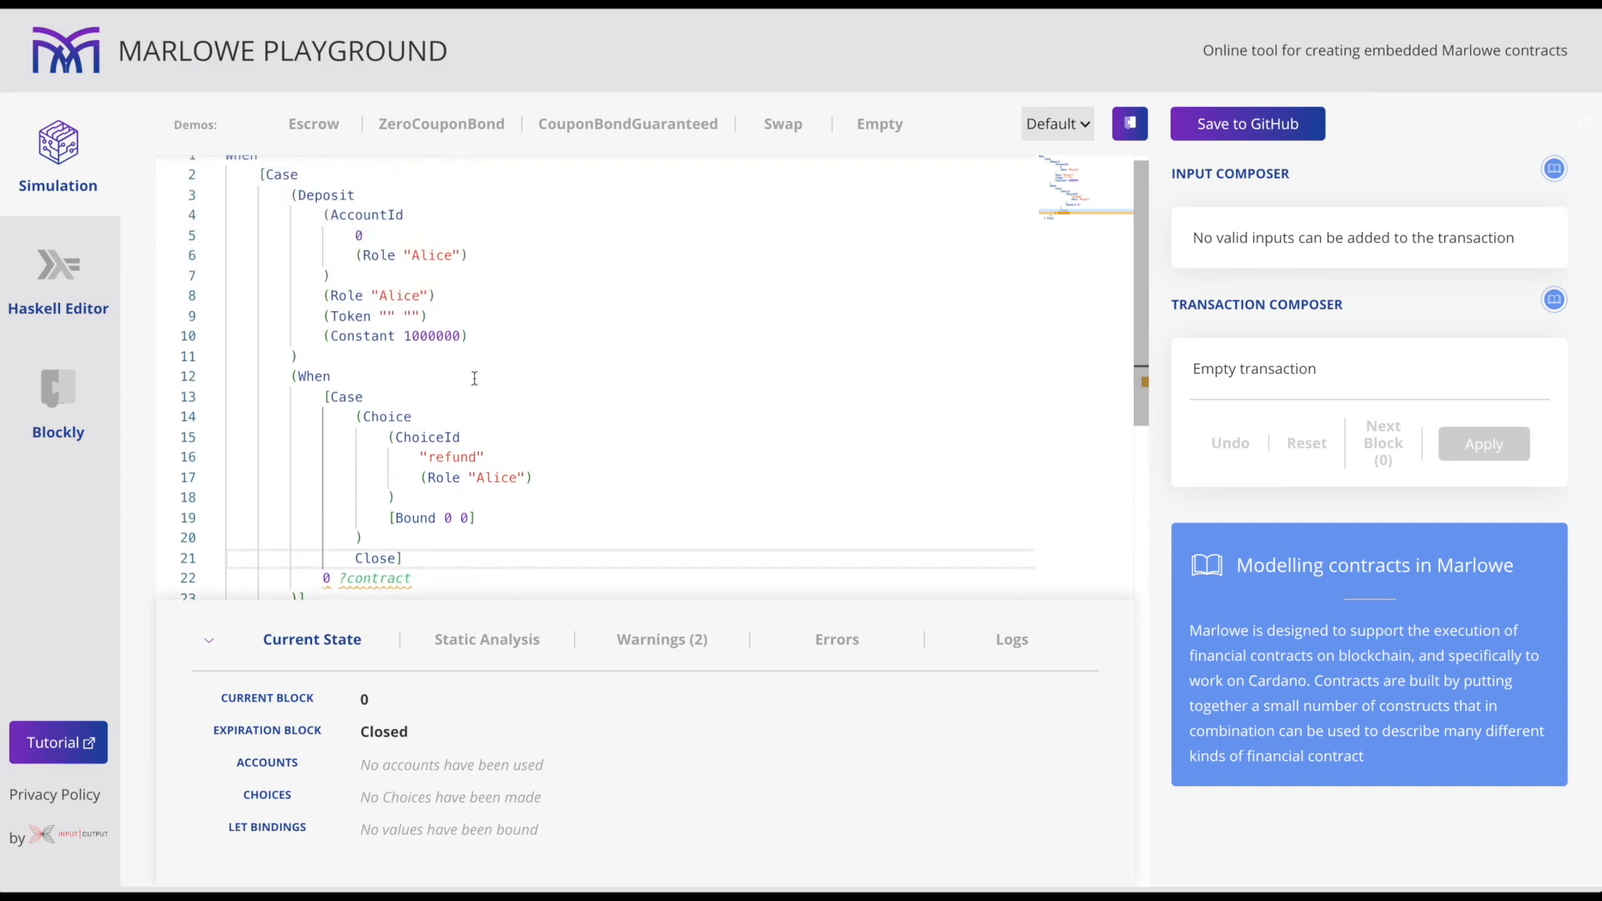
{"action": "scroll", "coordinate": [475, 377], "scroll_direction": "down", "scroll_amount": 1}
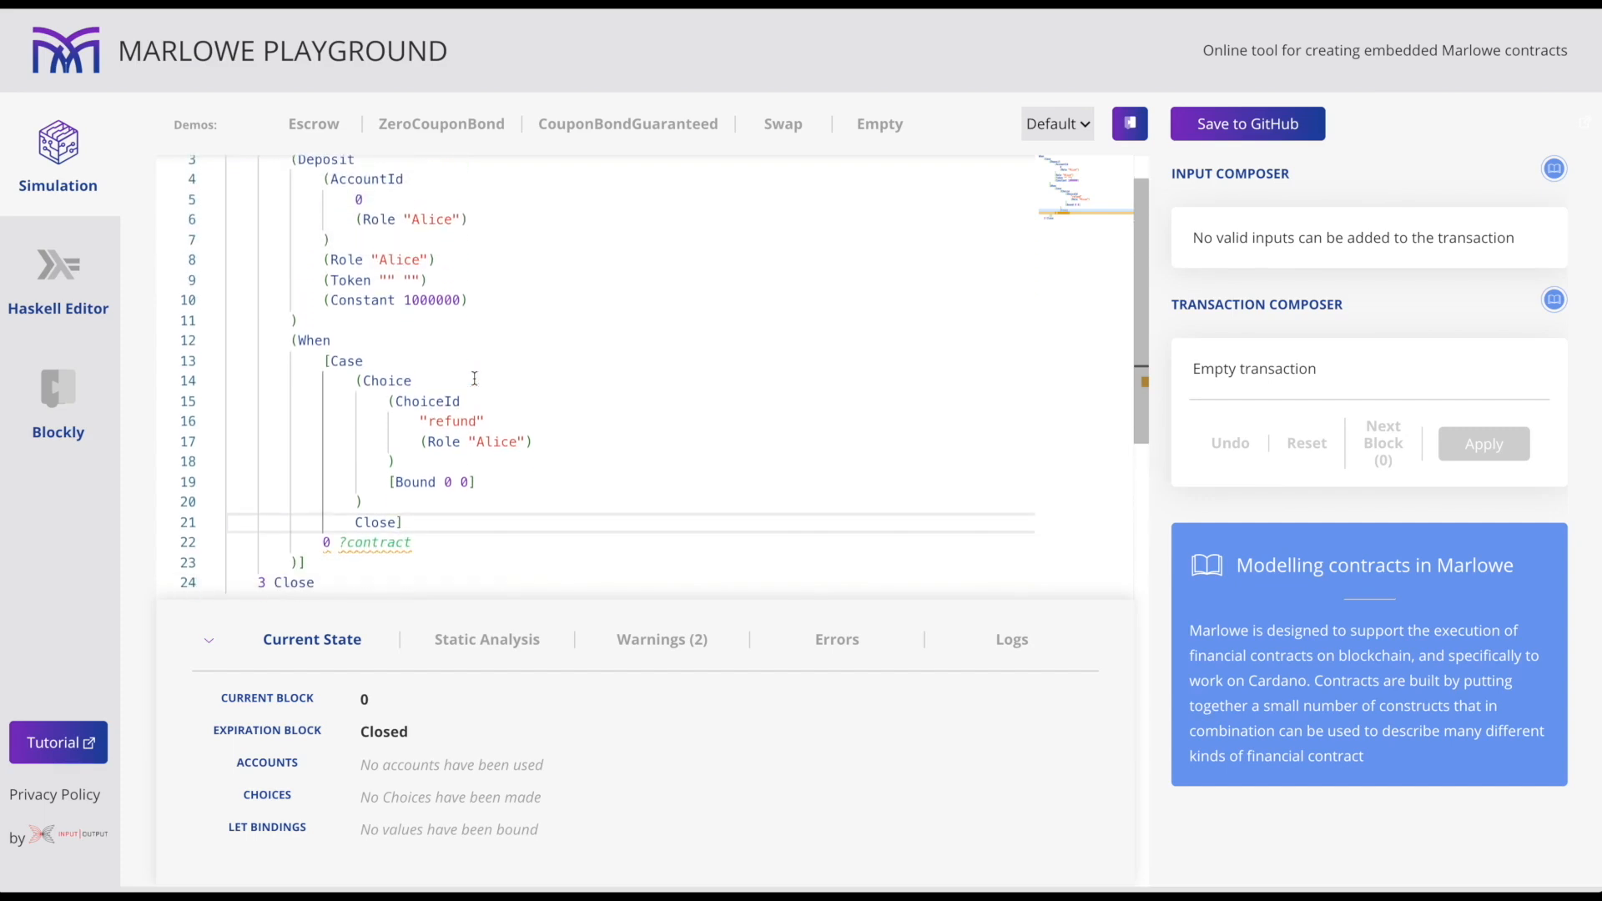
{"action": "scroll", "coordinate": [474, 377], "scroll_direction": "down", "scroll_amount": 1}
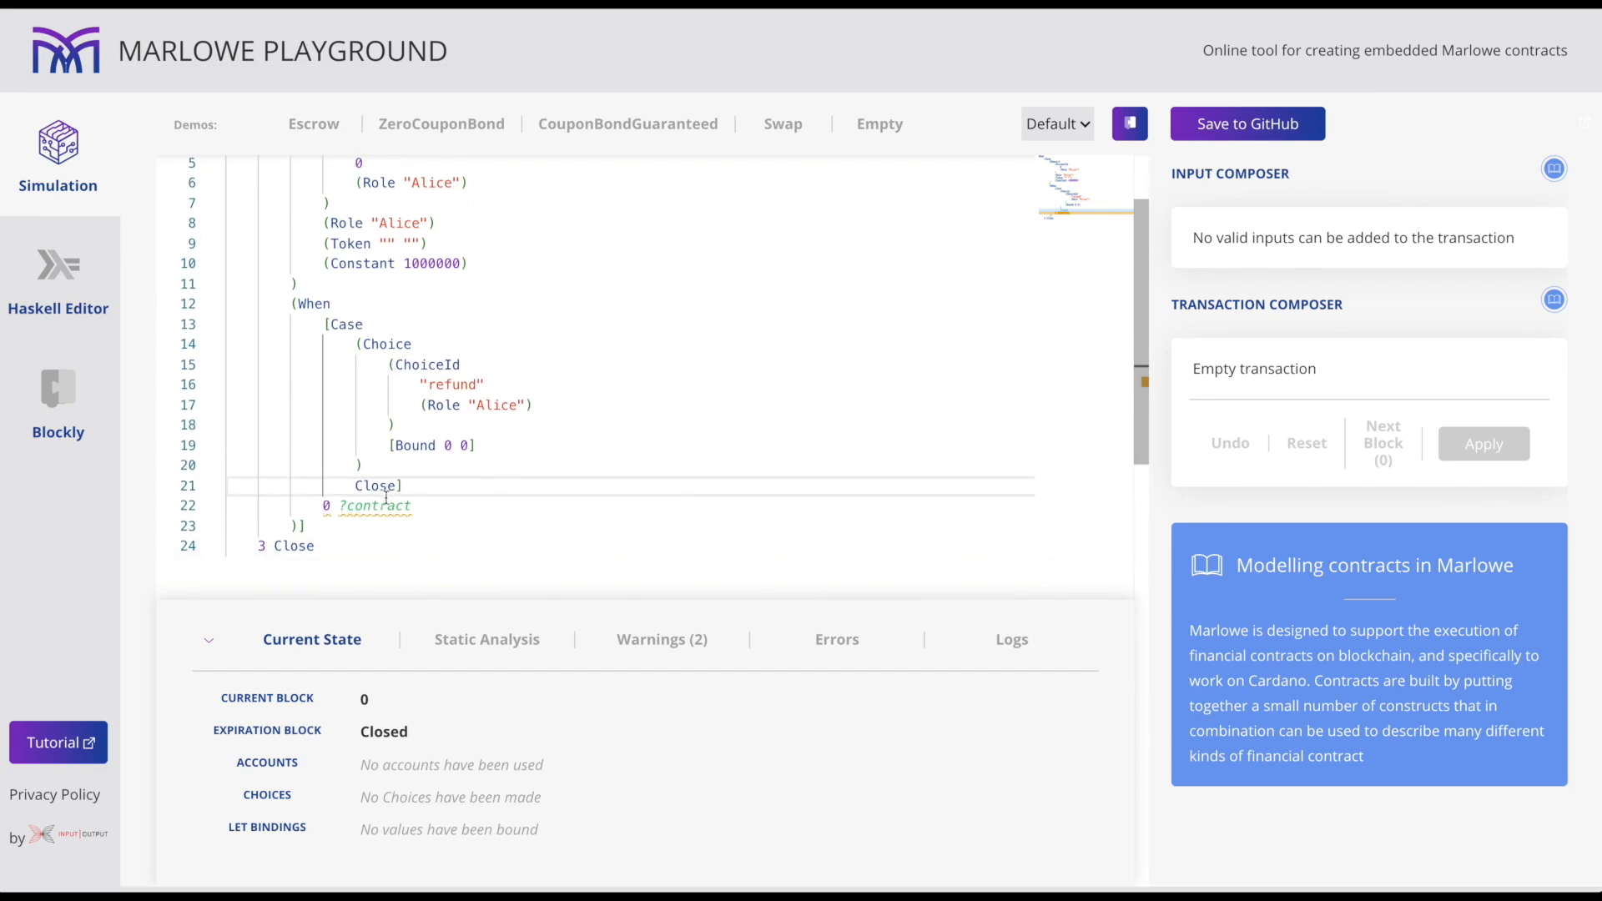
Set the inner timeout to slot 10 and make its continuation a Pay.
{"action": "left_click", "coordinate": [325, 505]}
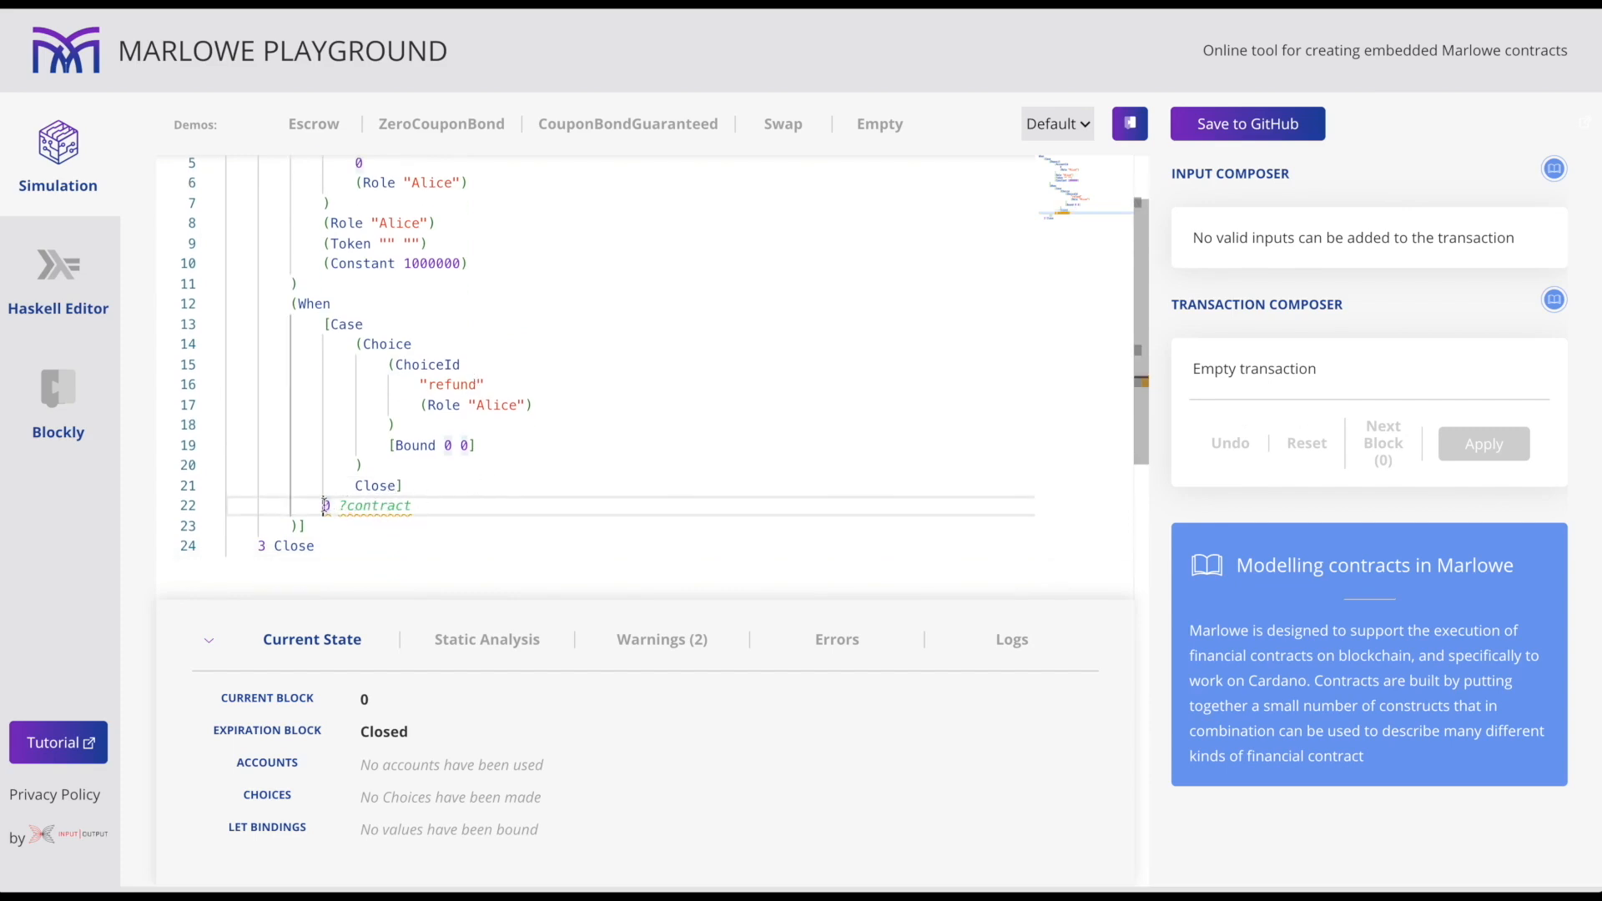
{"action": "type", "text": "1"}
{"action": "double_click", "coordinate": [387, 506]}
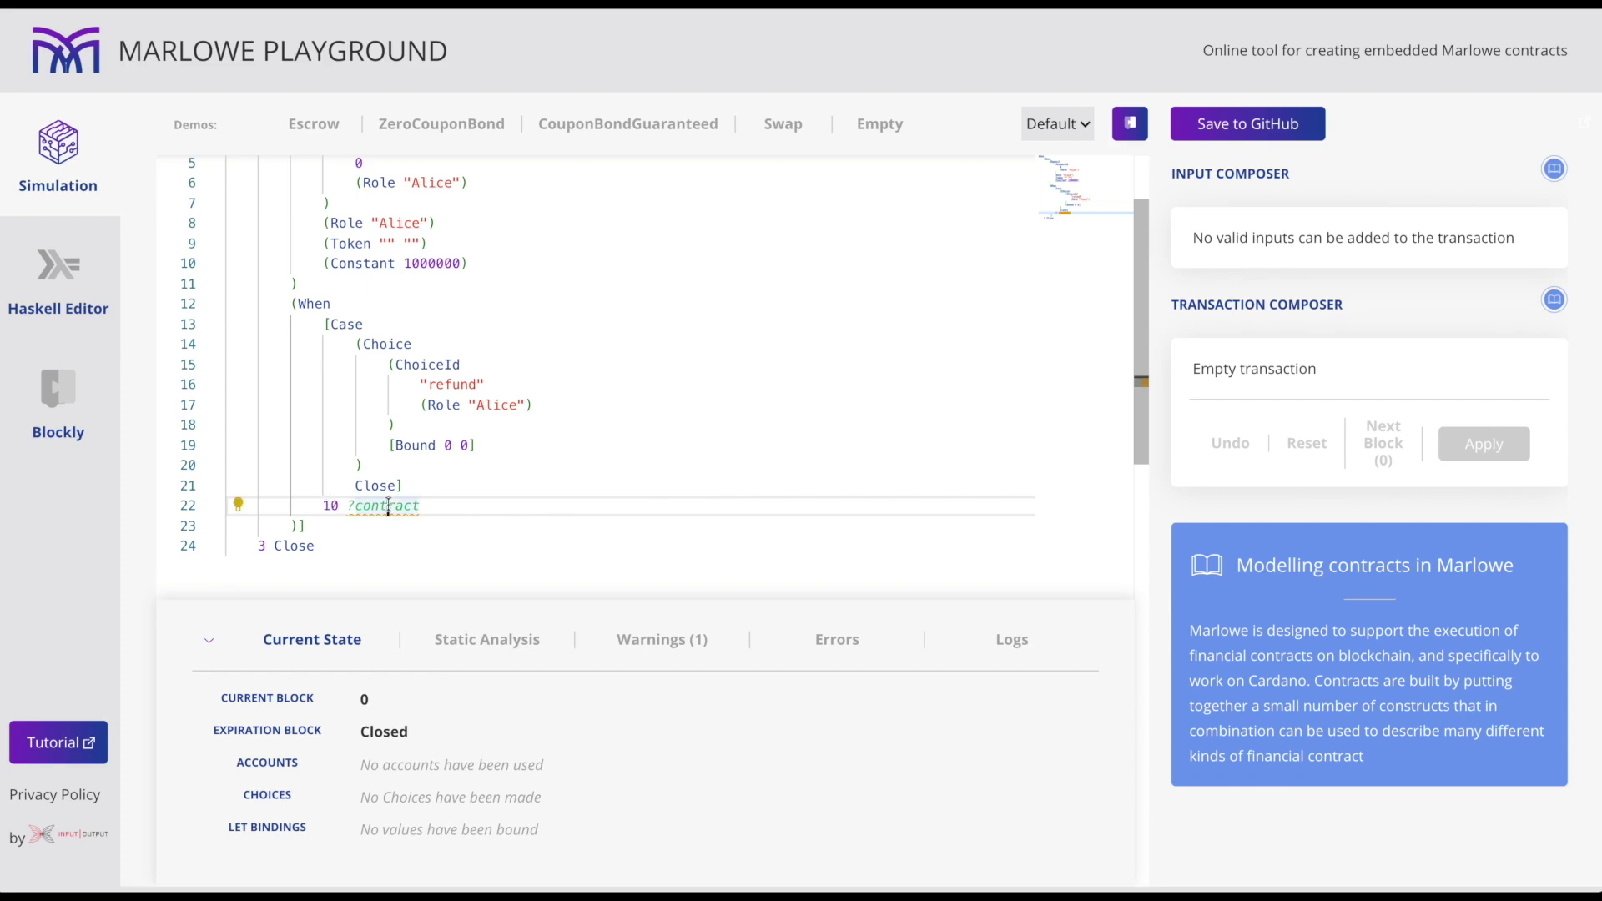
{"action": "left_click", "coordinate": [238, 504]}
{"action": "left_click", "coordinate": [299, 662]}
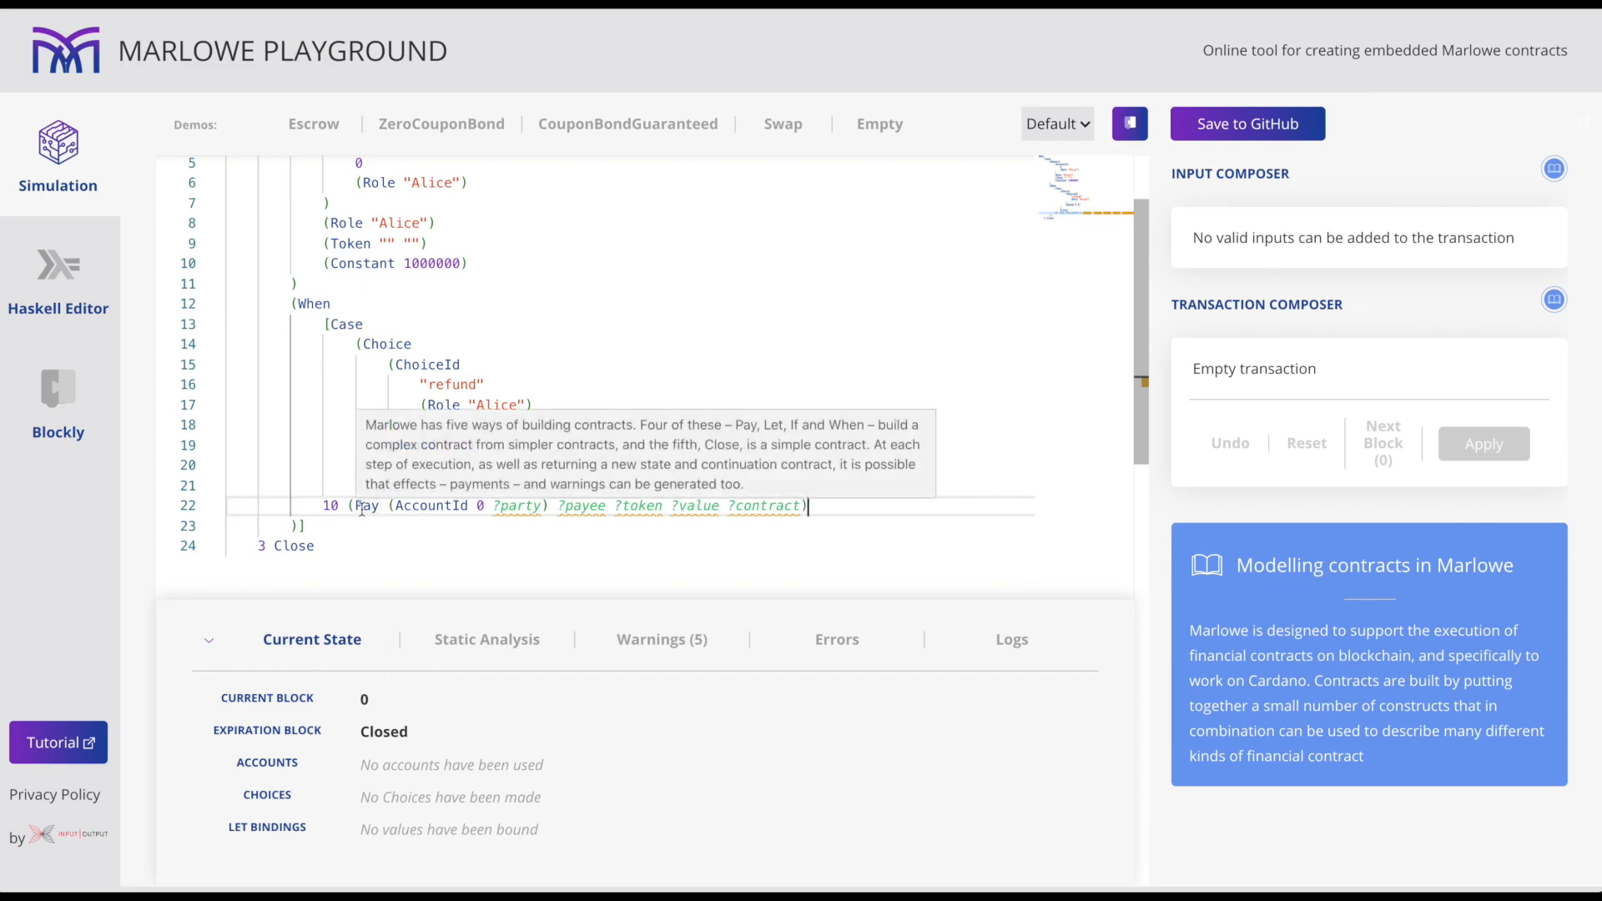
Make the paying account Role "Alice".
{"action": "double_click", "coordinate": [520, 505]}
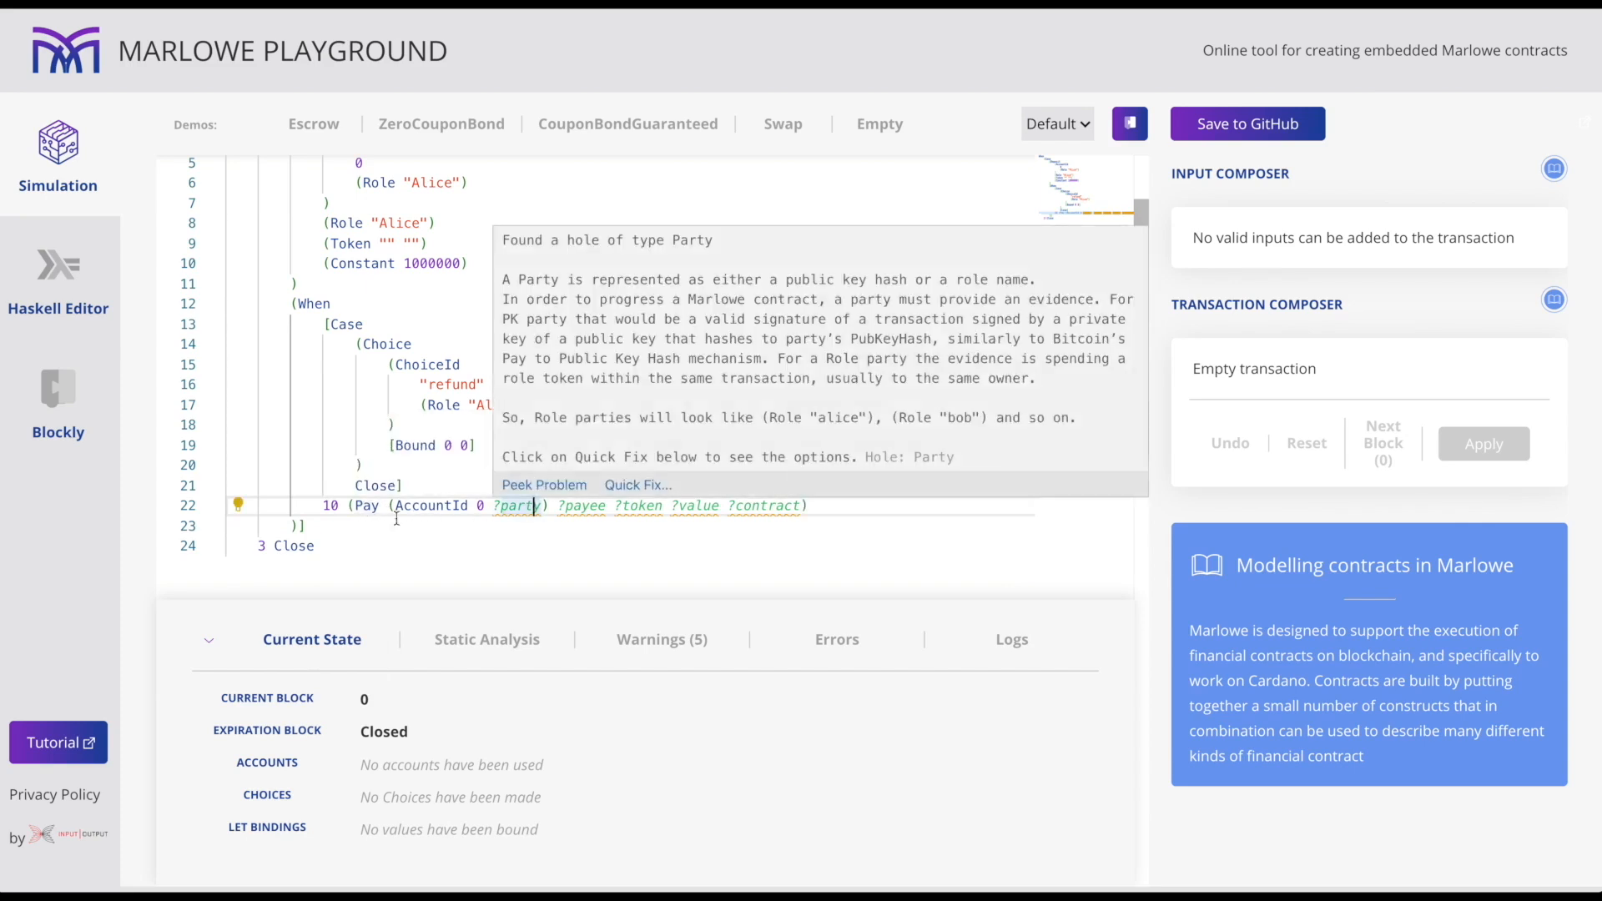
{"action": "left_click", "coordinate": [239, 504]}
{"action": "left_click", "coordinate": [269, 564]}
{"action": "double_click", "coordinate": [570, 506]}
{"action": "type", "text": "Alice"}
Make the payee Party (Role "Bob").
{"action": "left_click", "coordinate": [670, 506]}
{"action": "double_click", "coordinate": [648, 506]}
{"action": "left_click", "coordinate": [238, 505]}
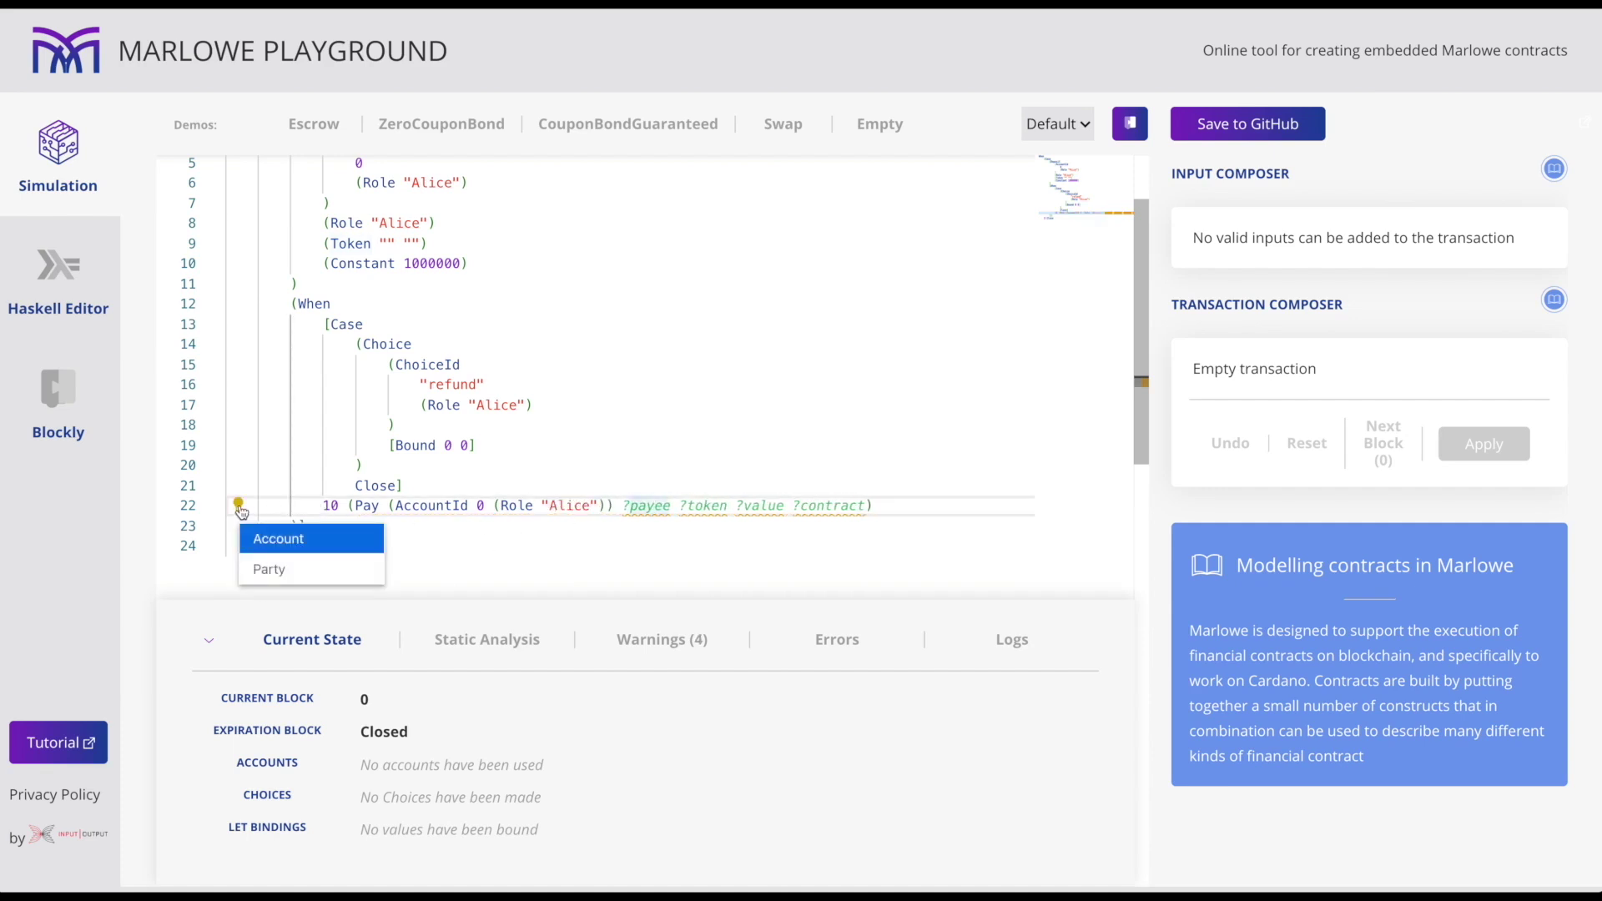
{"action": "left_click", "coordinate": [269, 571]}
{"action": "double_click", "coordinate": [705, 505]}
{"action": "left_click", "coordinate": [235, 508]}
{"action": "left_click", "coordinate": [259, 570]}
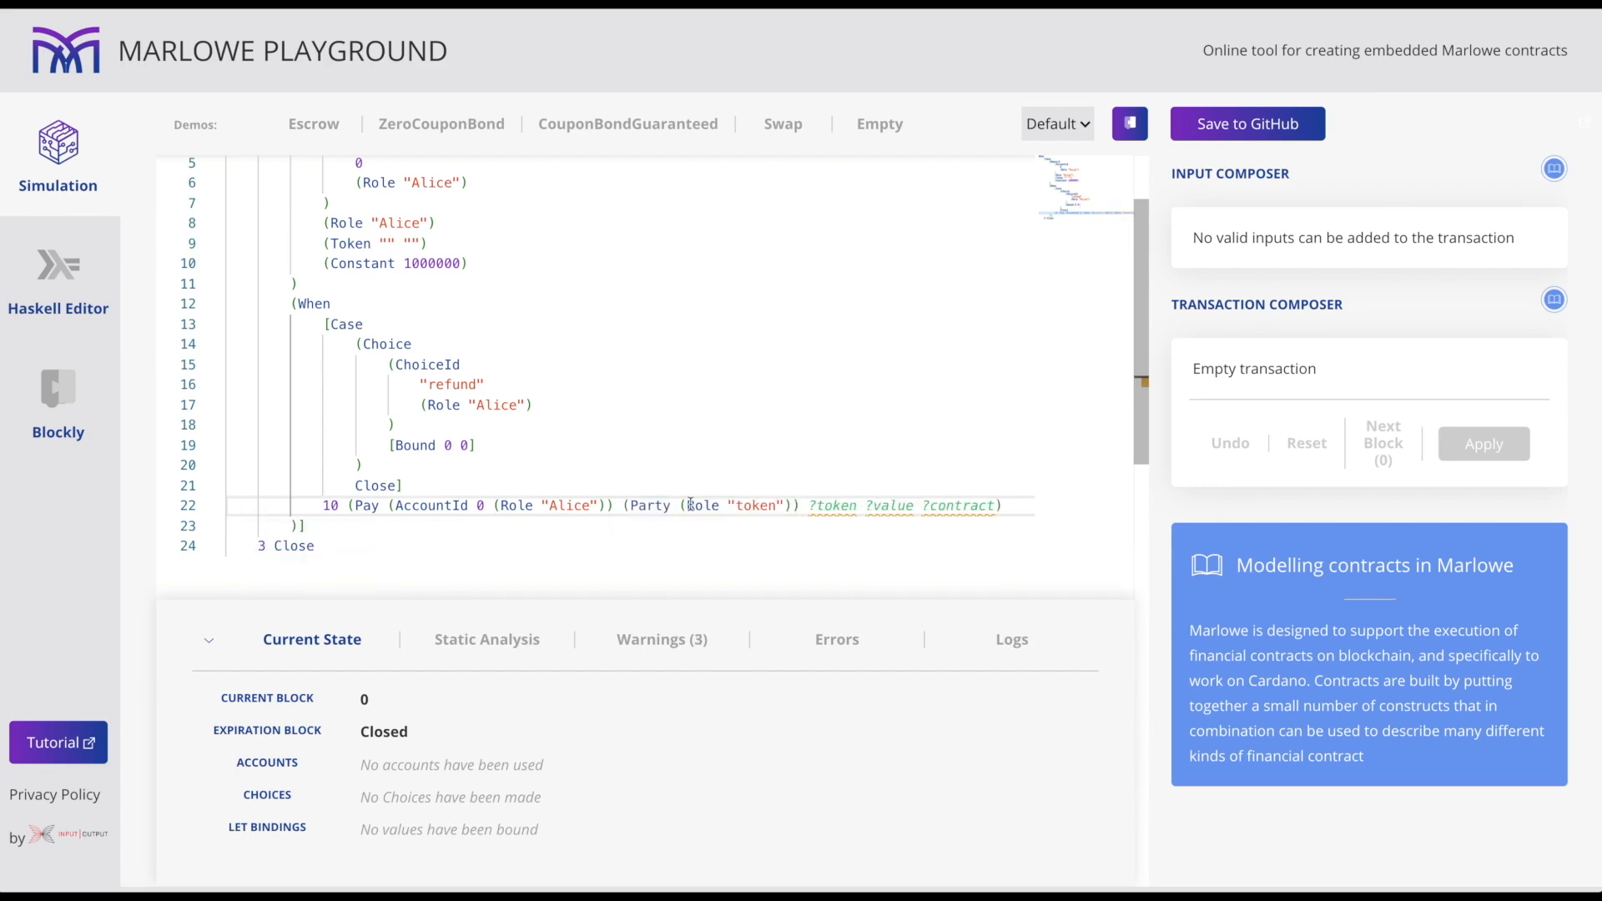
{"action": "double_click", "coordinate": [758, 504]}
{"action": "type", "text": "Bob"}
Set the payment token to ADA and reformat the contract into indented lines.
{"action": "double_click", "coordinate": [818, 505]}
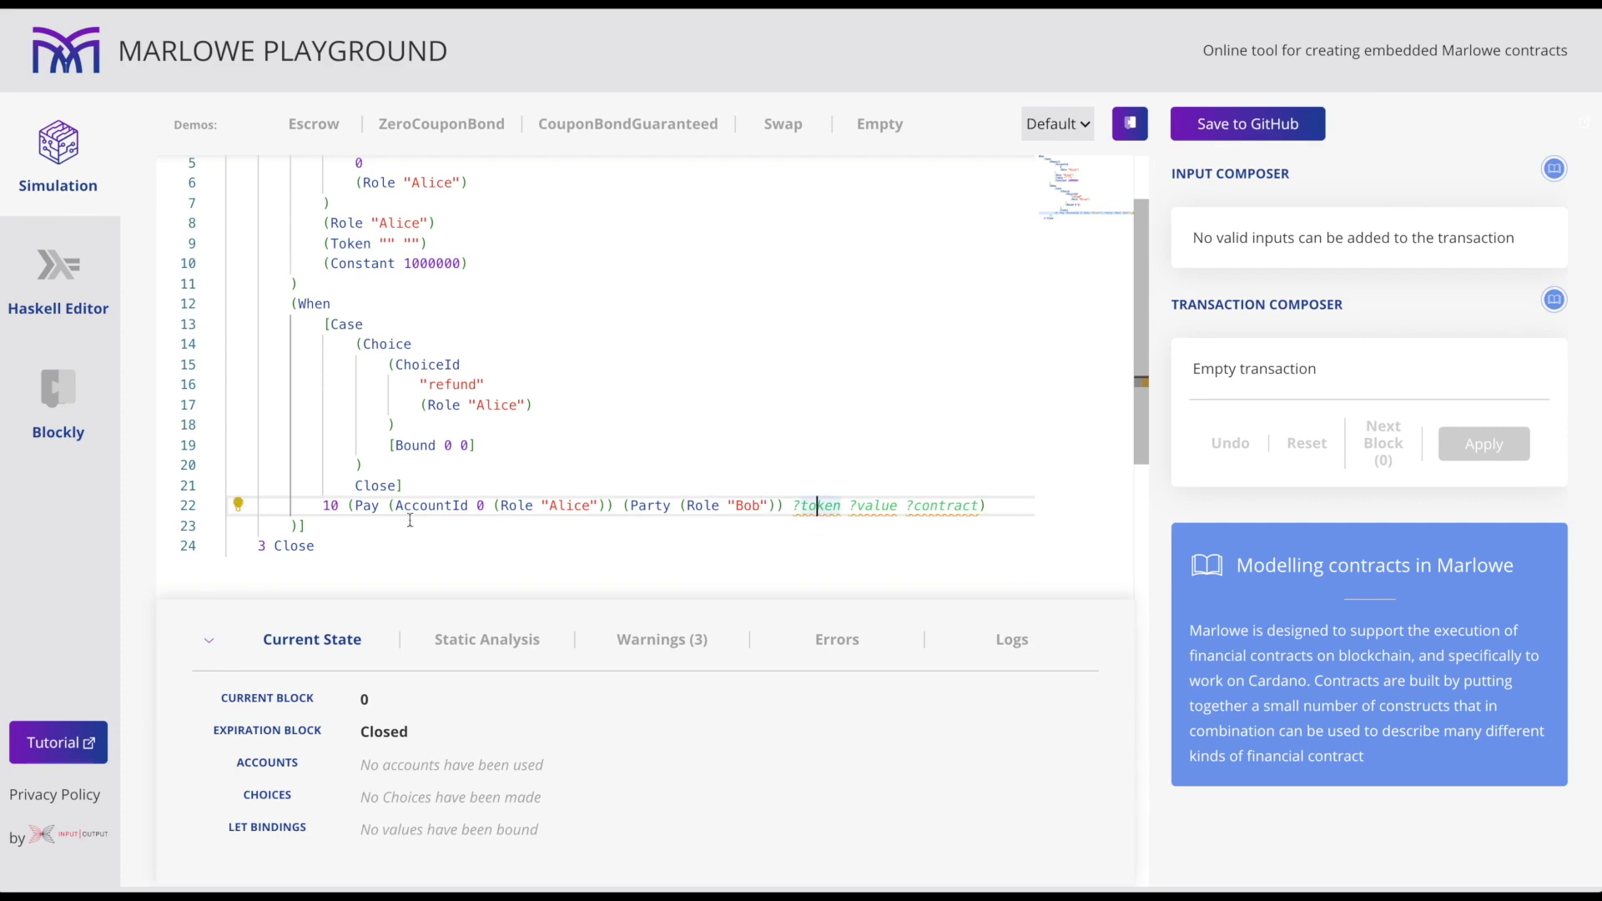
{"action": "left_click", "coordinate": [238, 507]}
{"action": "left_click", "coordinate": [269, 538]}
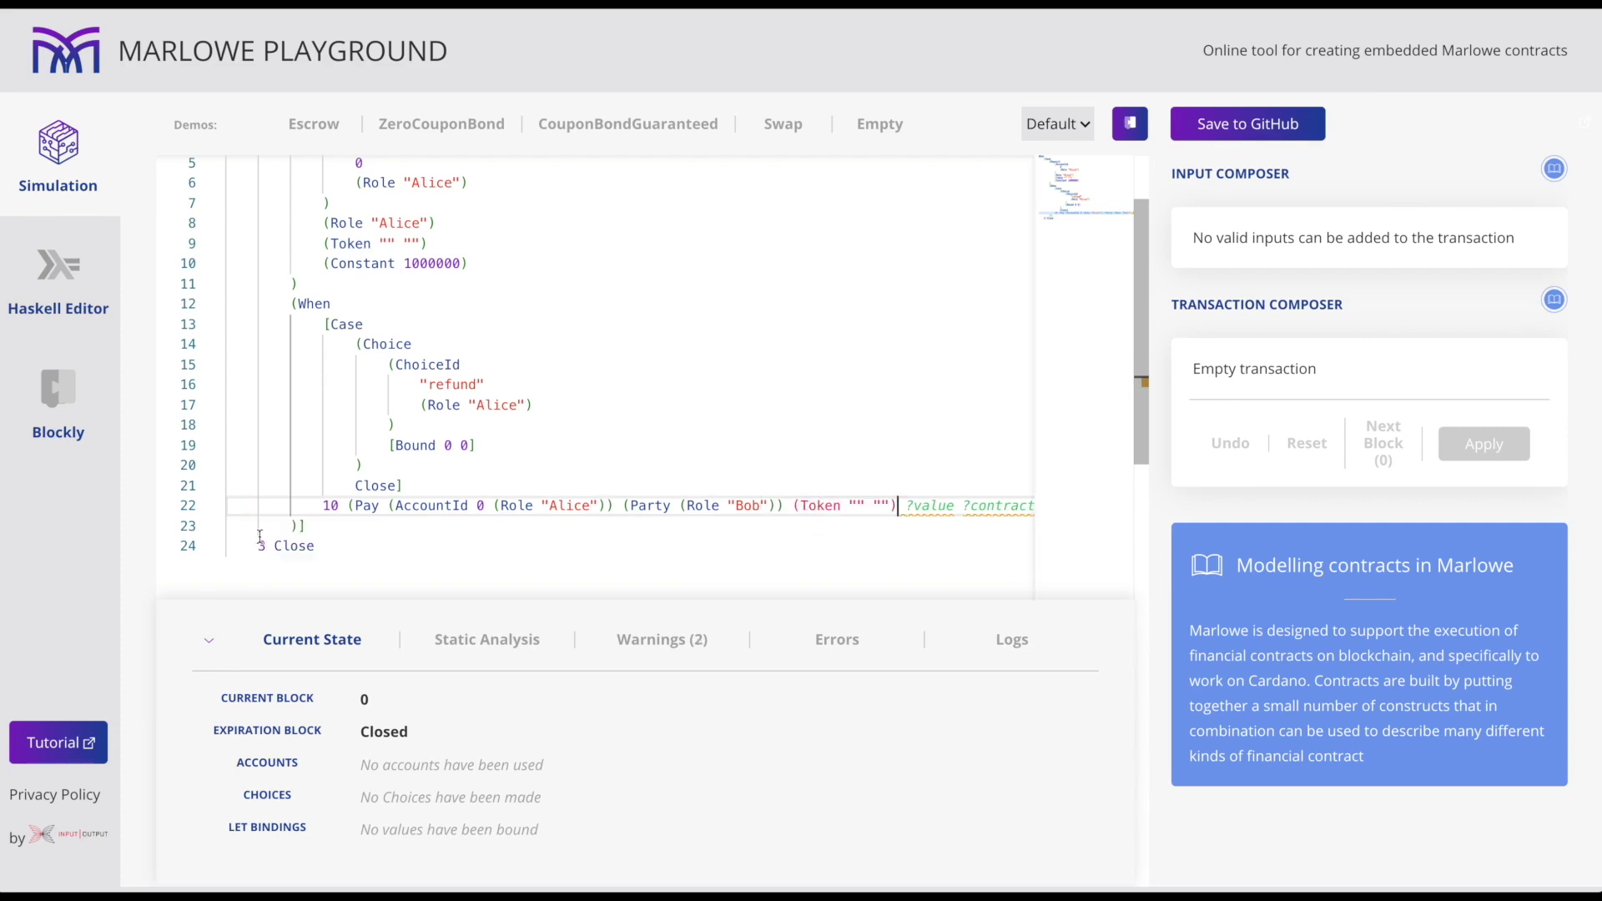
{"action": "right_click", "coordinate": [691, 411]}
{"action": "left_click", "coordinate": [768, 451]}
{"action": "scroll", "coordinate": [591, 433], "scroll_direction": "down", "scroll_amount": 5}
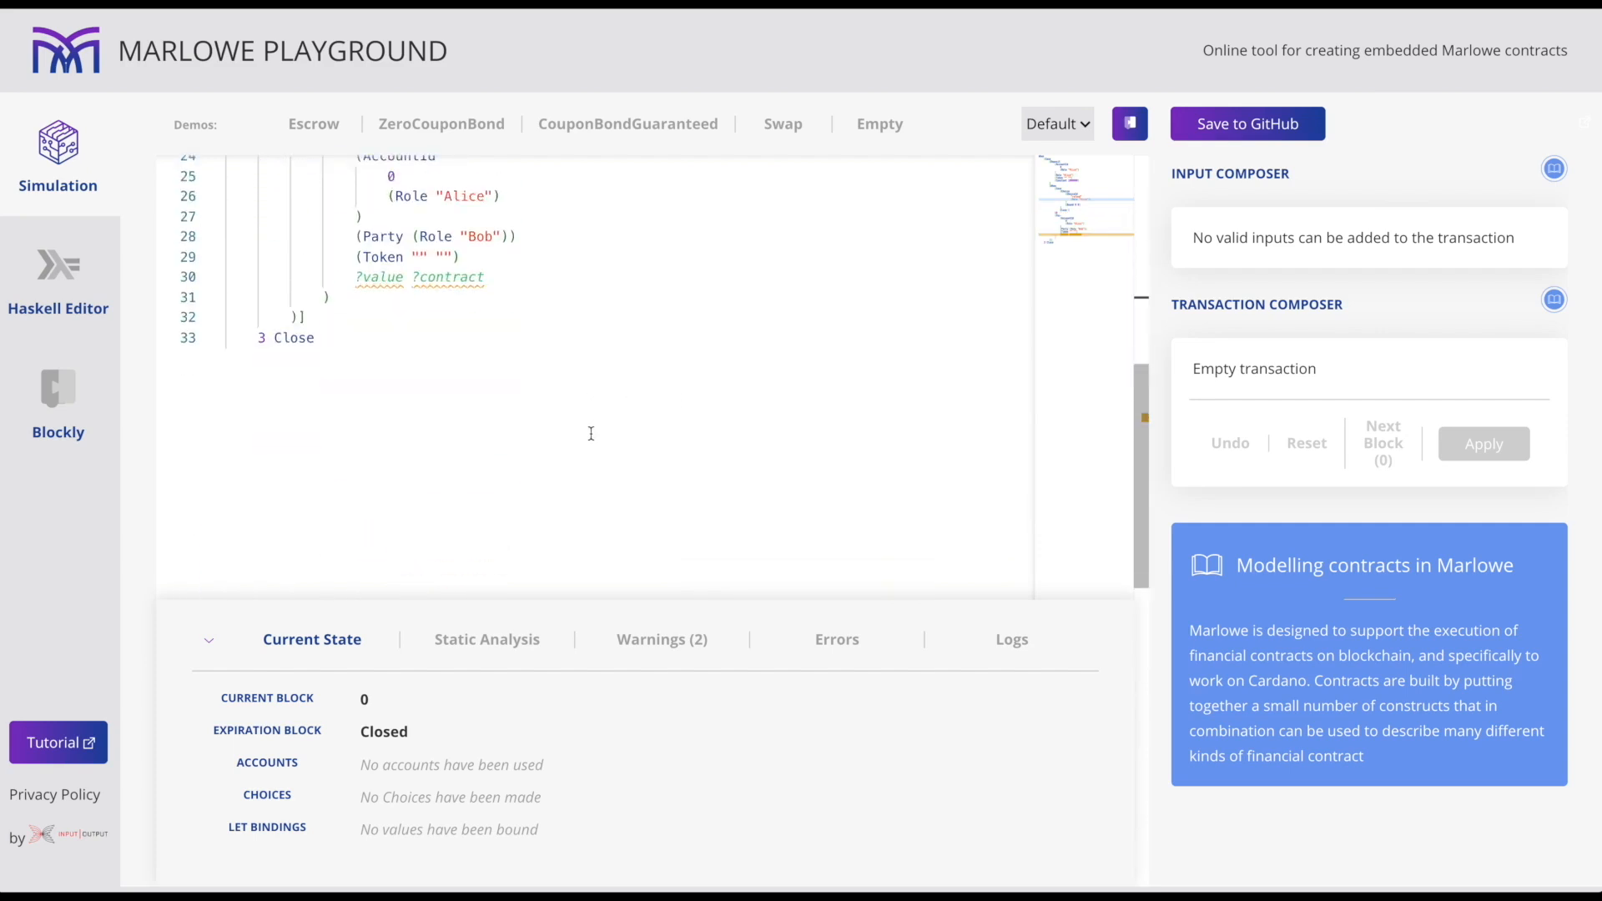
{"action": "scroll", "coordinate": [591, 434], "scroll_direction": "up", "scroll_amount": 3}
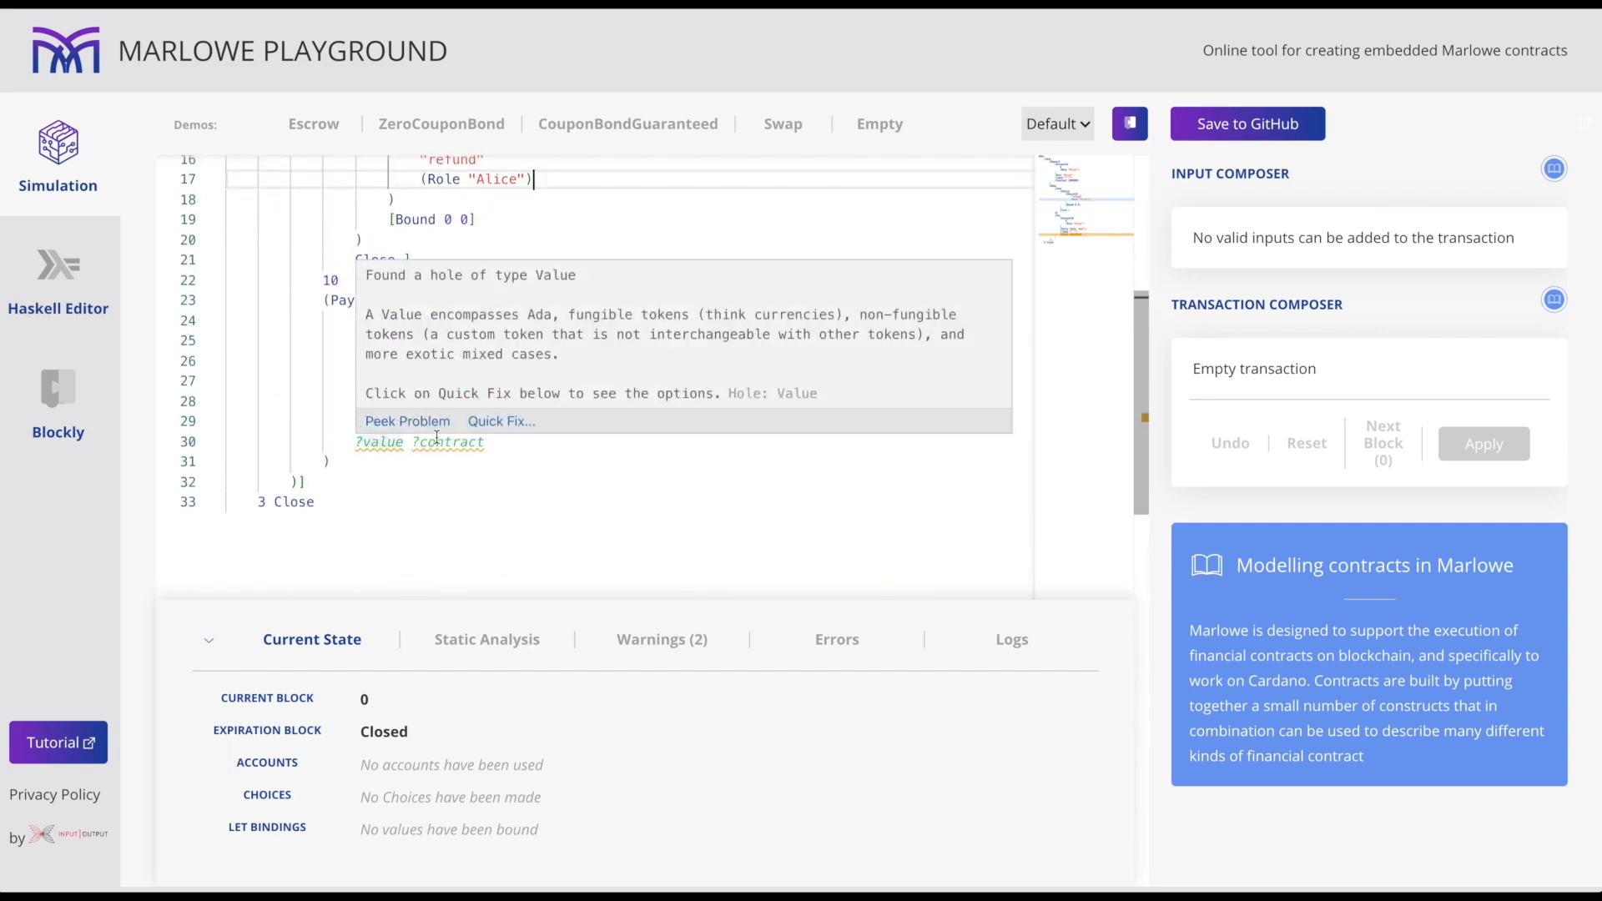
Set the payment amount to Constant 10000000 and end with Close after paying.
{"action": "left_click", "coordinate": [376, 444]}
{"action": "left_click", "coordinate": [238, 443]}
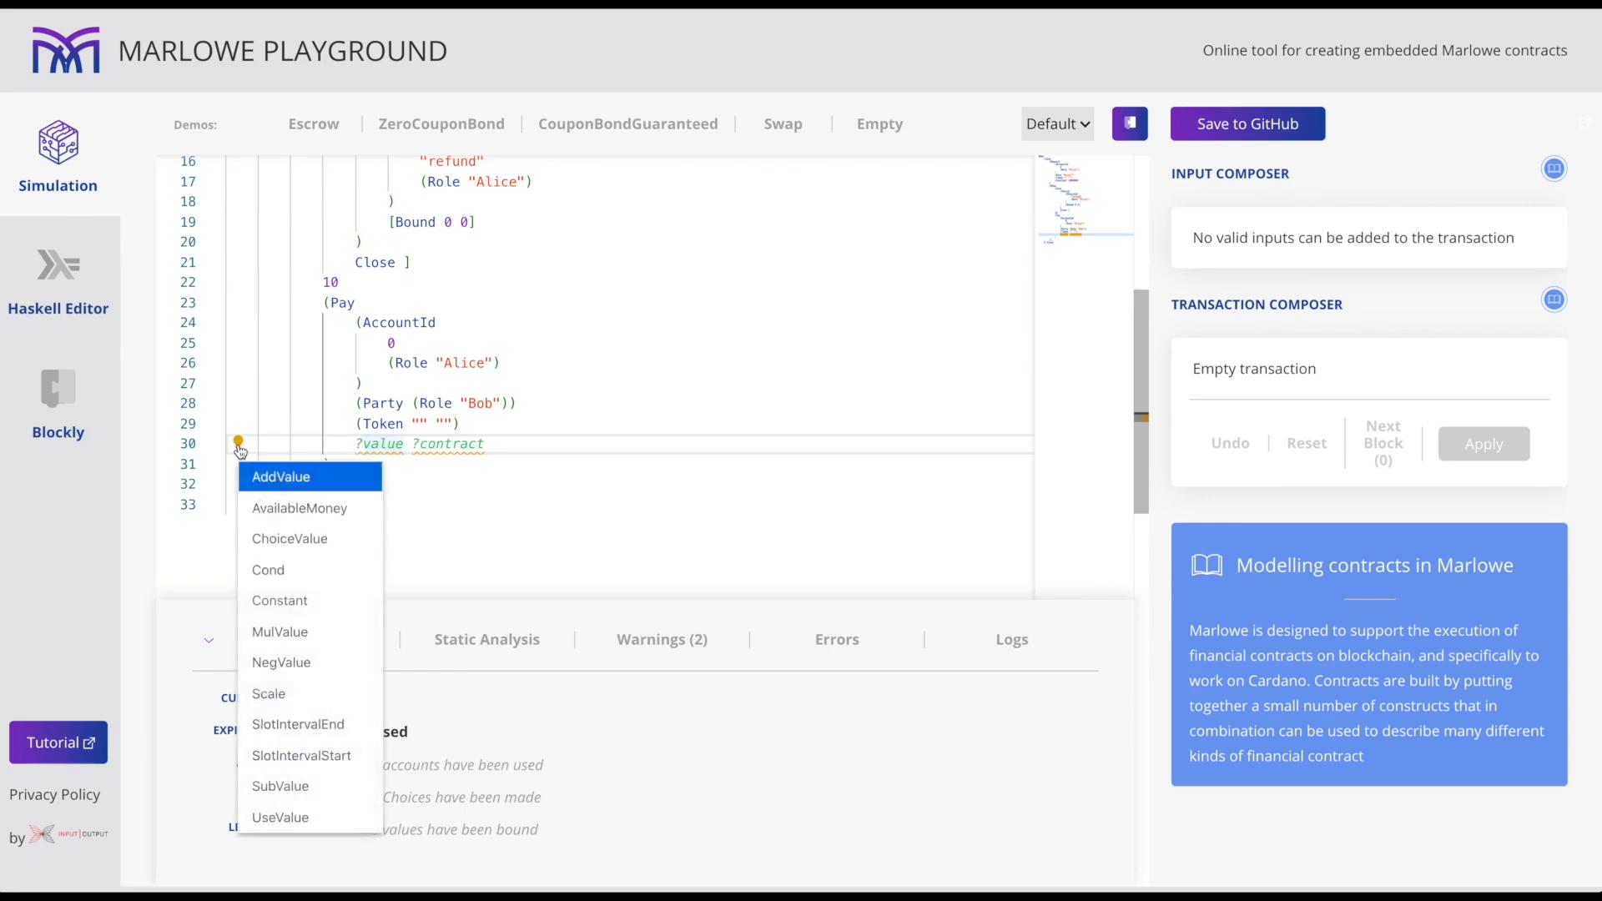
{"action": "left_click", "coordinate": [322, 604]}
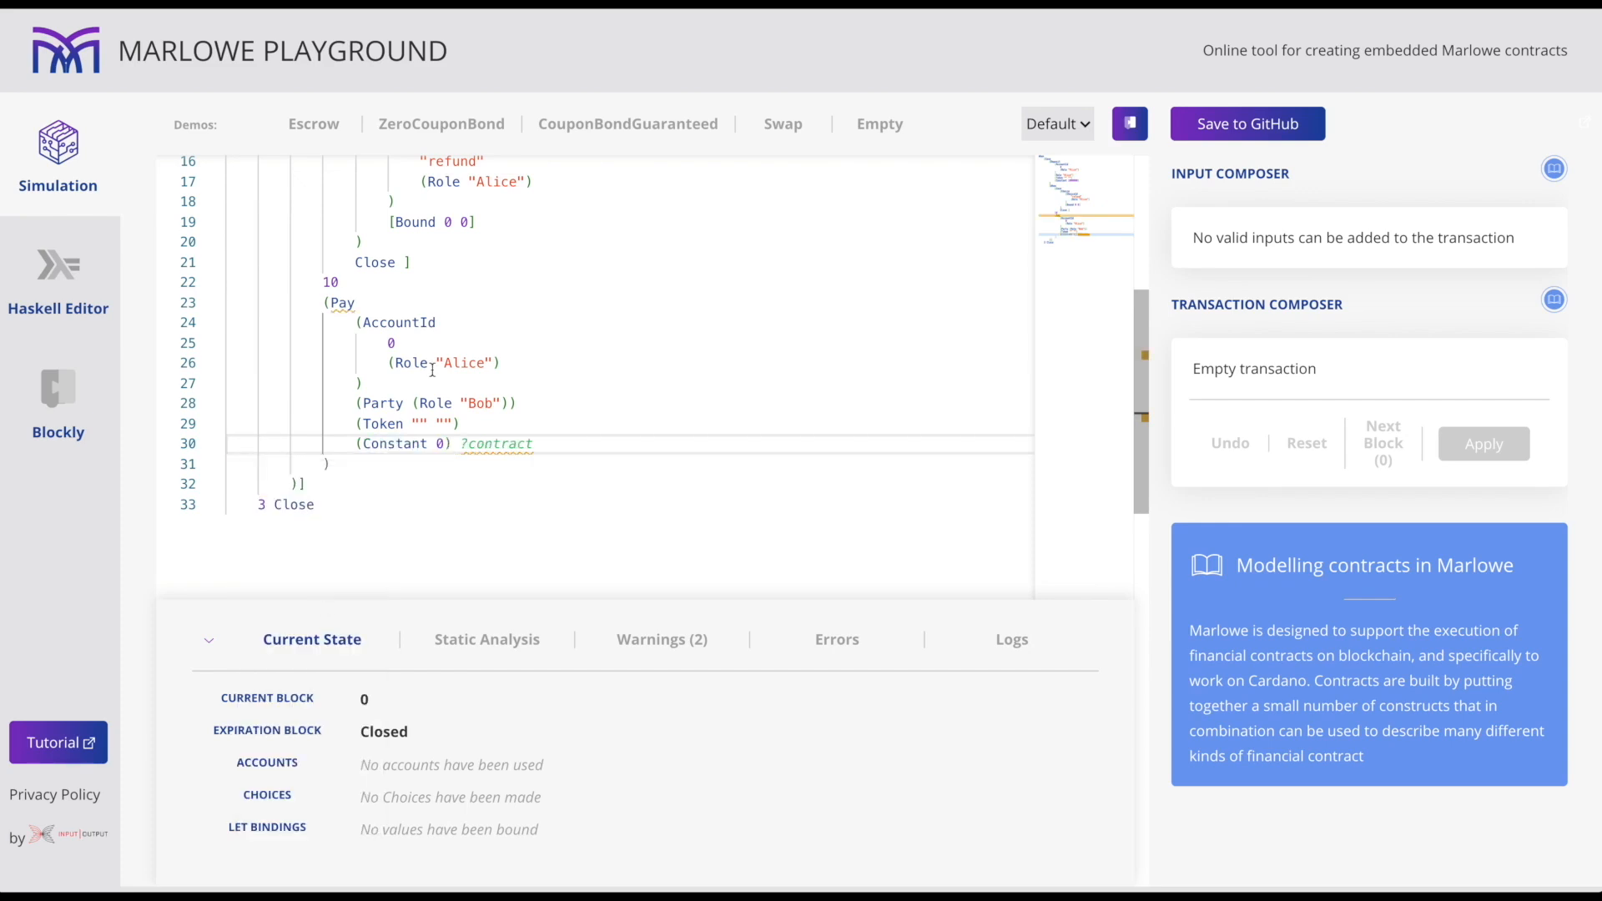
{"action": "scroll", "coordinate": [432, 375], "scroll_direction": "up", "scroll_amount": 5}
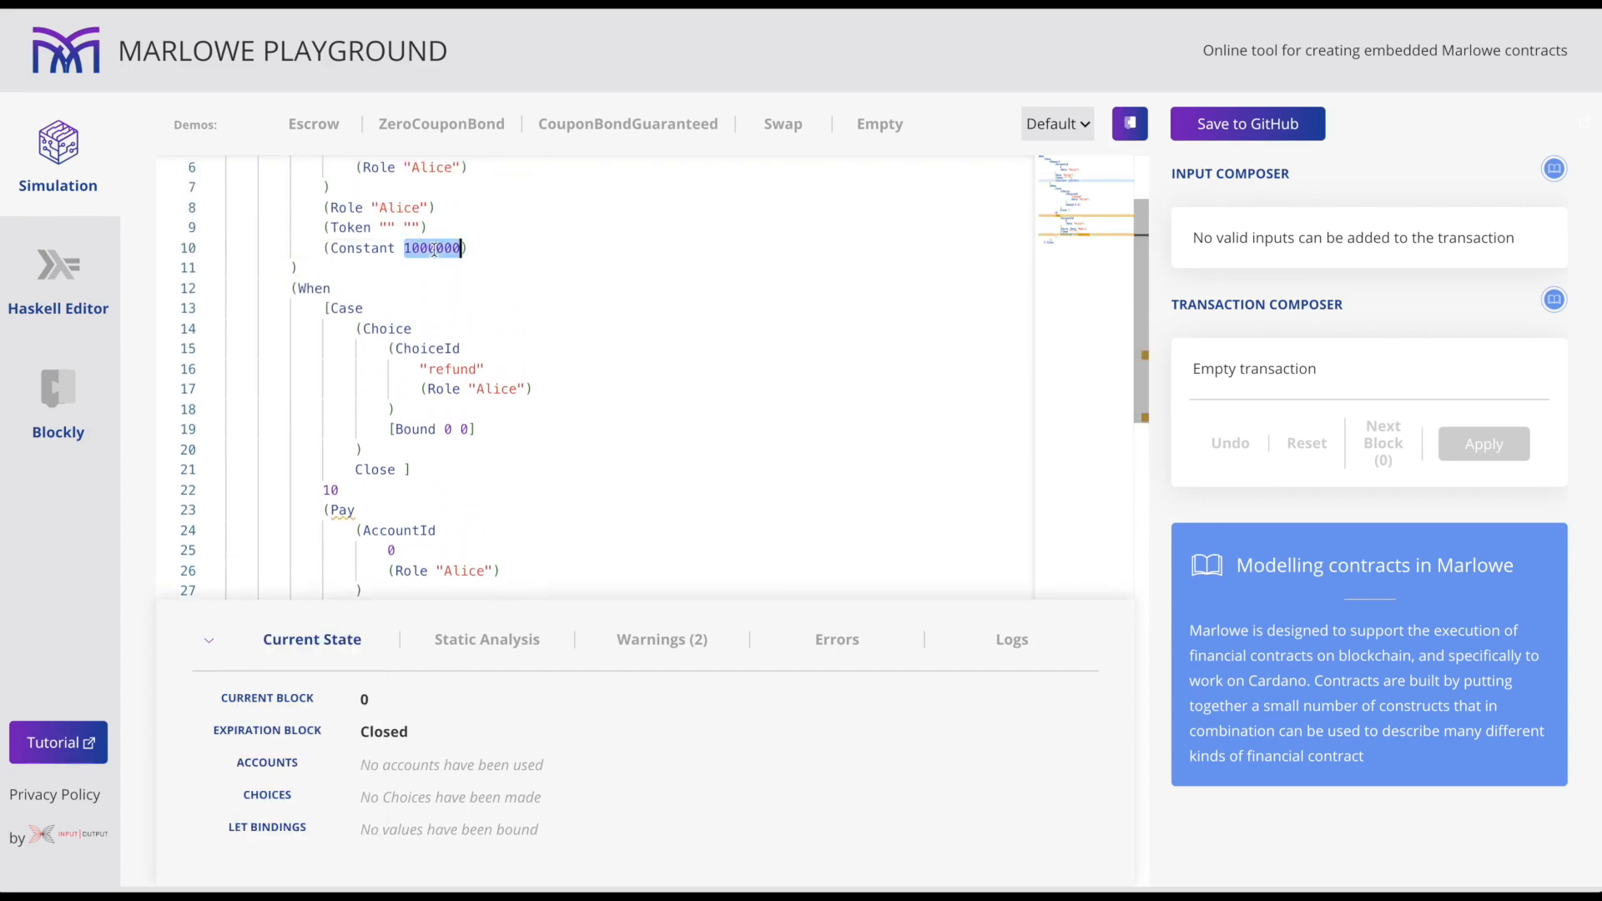
{"action": "scroll", "coordinate": [432, 314], "scroll_direction": "down", "scroll_amount": 5}
{"action": "left_click", "coordinate": [432, 471]}
{"action": "type", "text": "10000000) ?contract"}
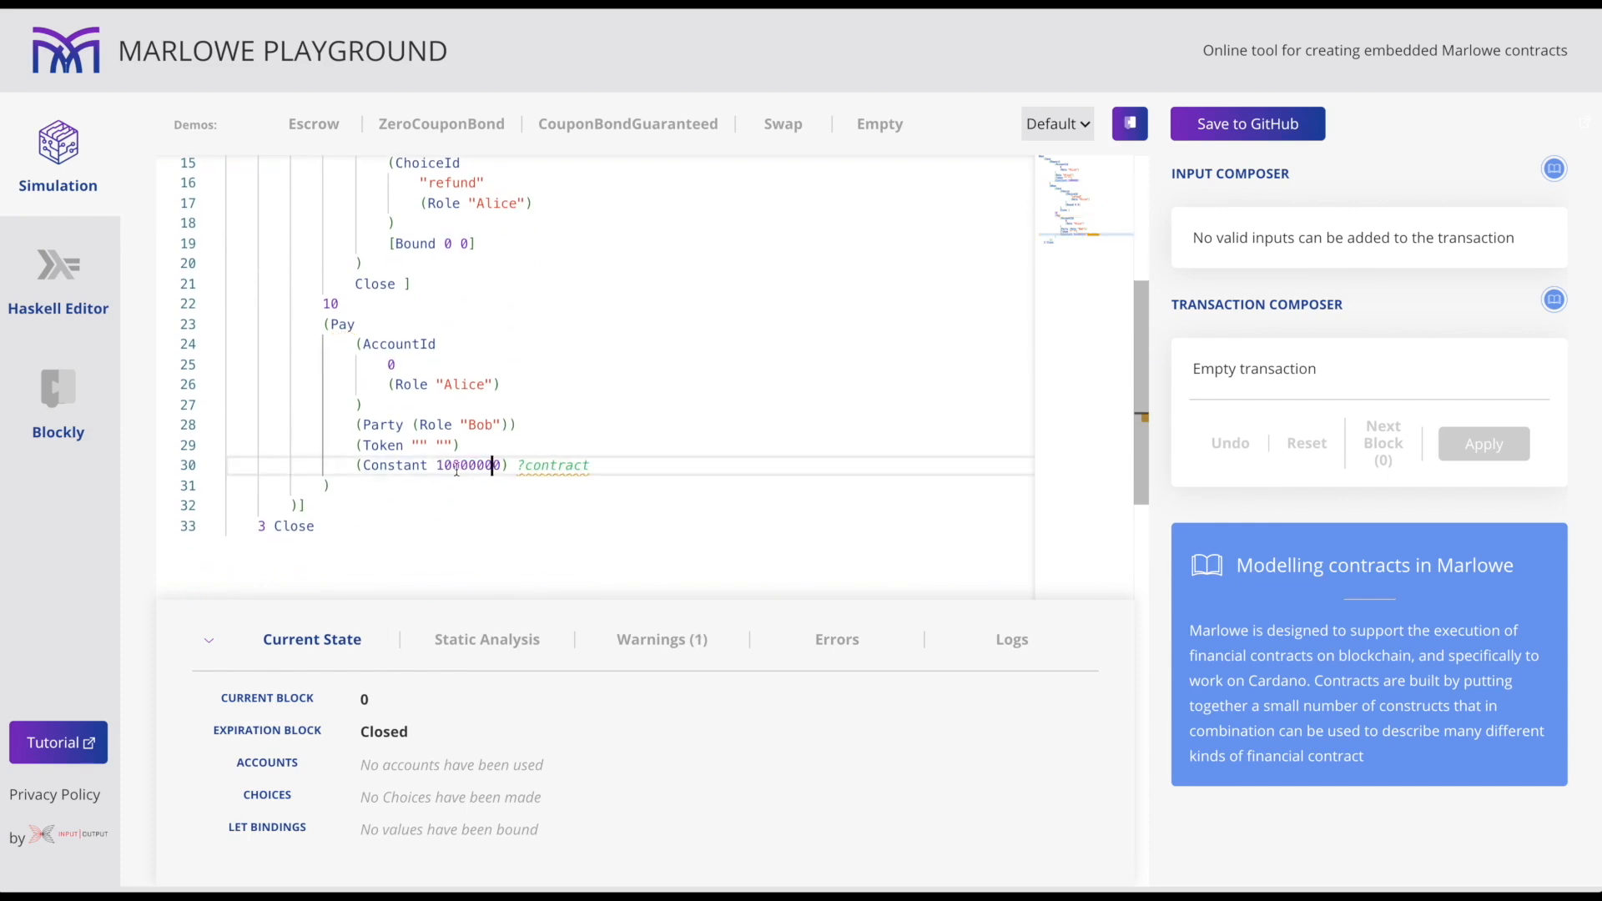
{"action": "left_click", "coordinate": [557, 465]}
{"action": "left_click", "coordinate": [237, 466]}
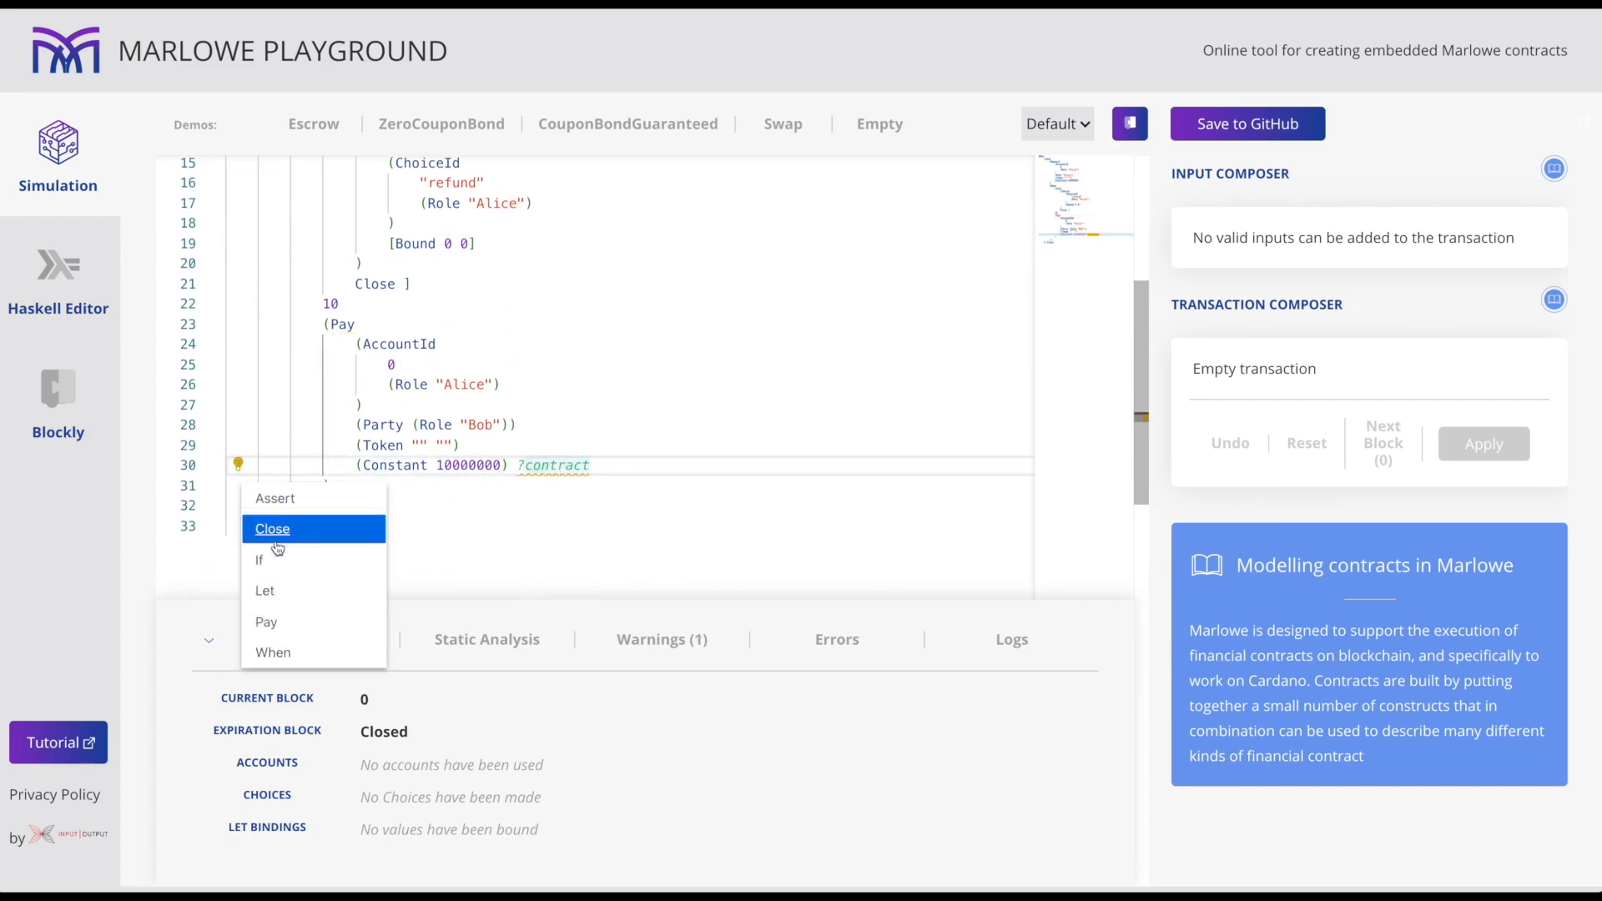
{"action": "left_click", "coordinate": [283, 528]}
{"action": "scroll", "coordinate": [283, 526], "scroll_direction": "up", "scroll_amount": 1}
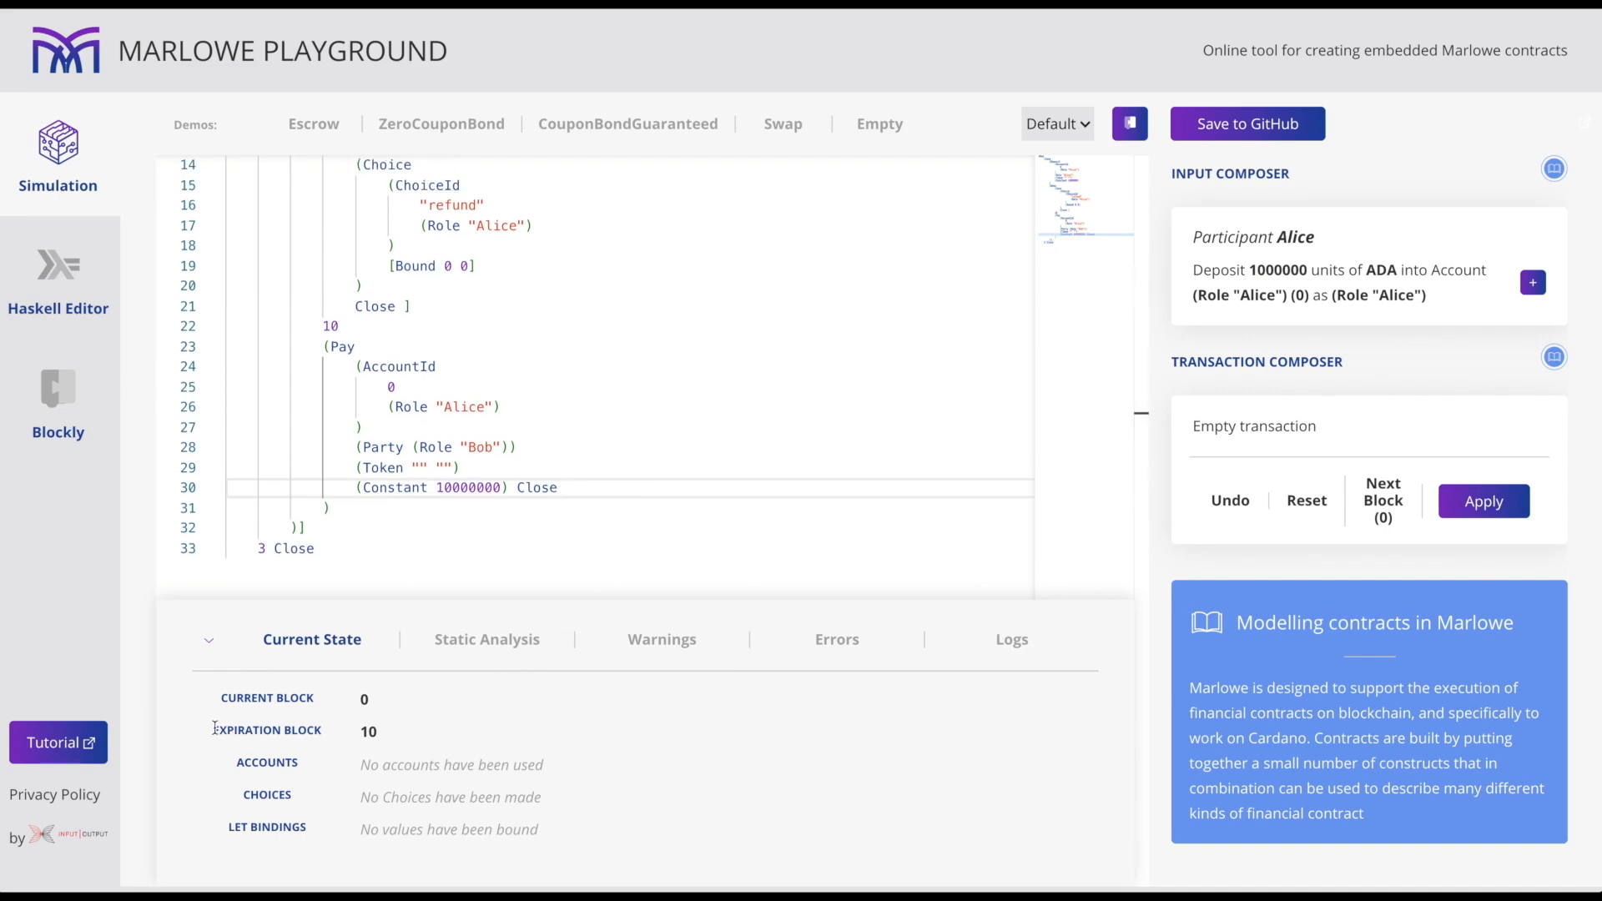
{"action": "left_click_drag", "start_coordinate": [215, 733], "coordinate": [388, 729]}
{"action": "left_click", "coordinate": [388, 733]}
{"action": "left_click", "coordinate": [486, 640]}
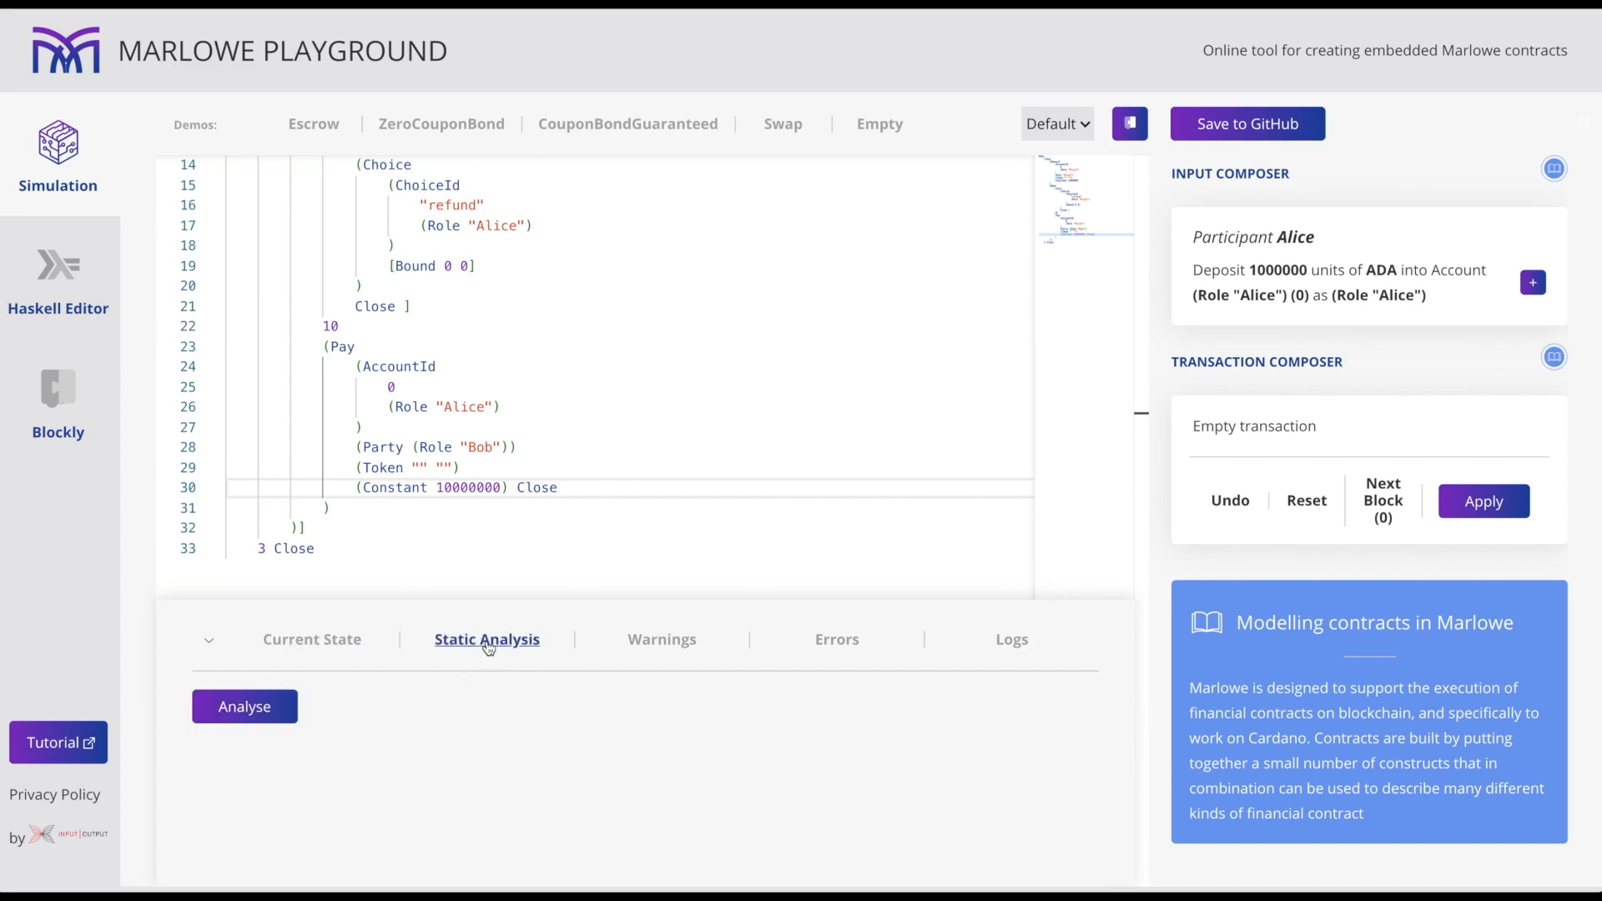
{"action": "left_click", "coordinate": [262, 708]}
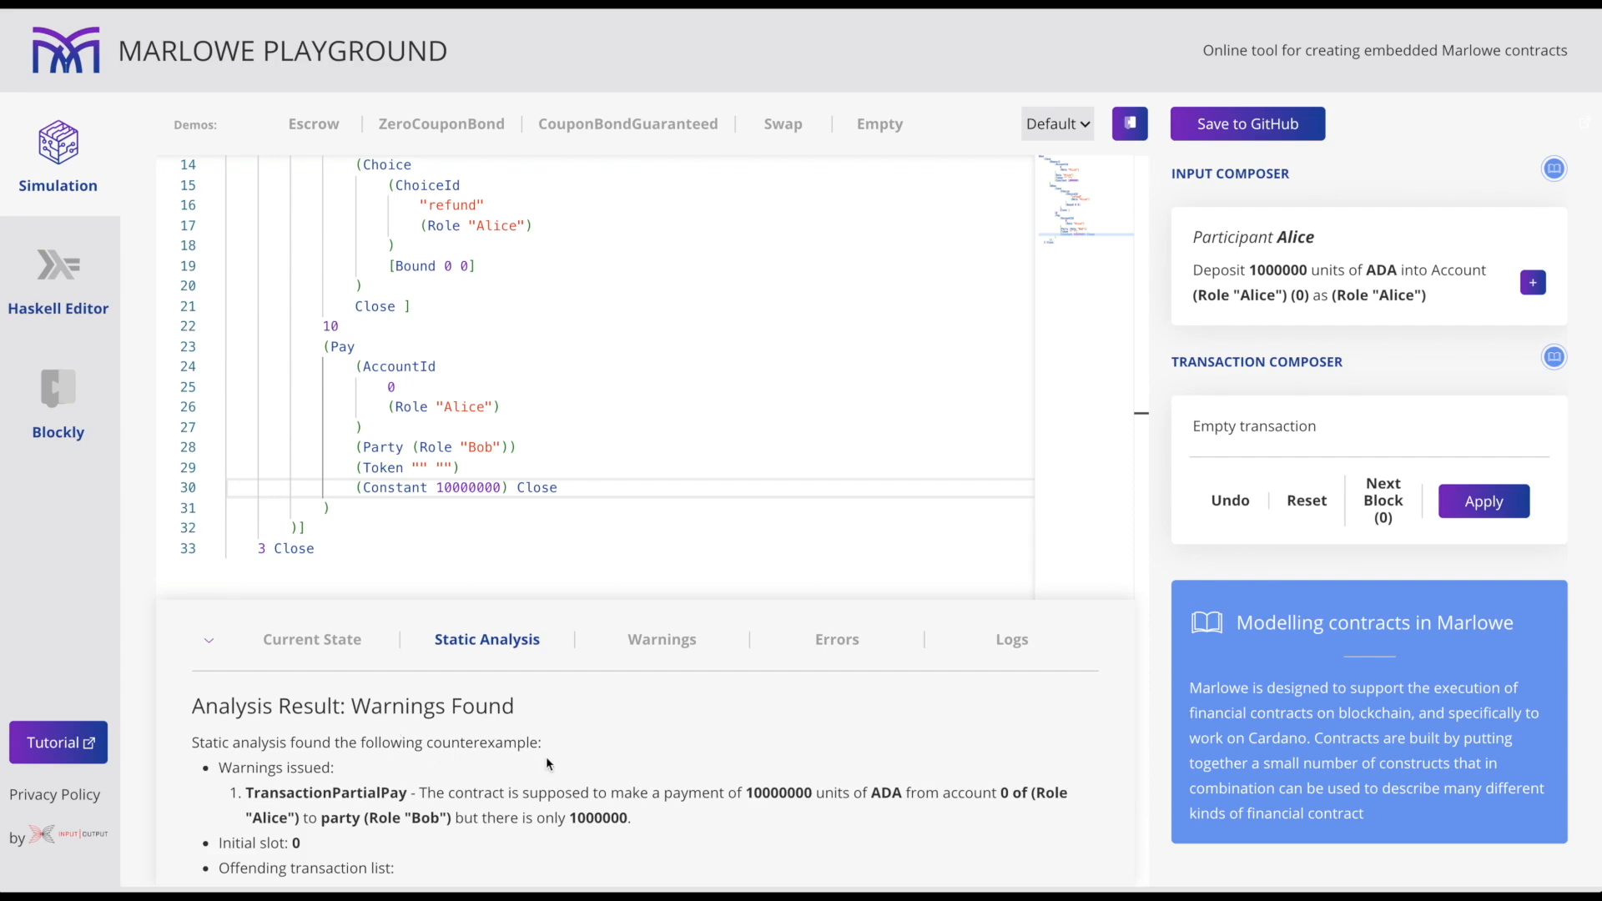
{"action": "scroll", "coordinate": [545, 756], "scroll_direction": "down", "scroll_amount": 1}
{"action": "left_click_drag", "start_coordinate": [338, 765], "coordinate": [417, 765]}
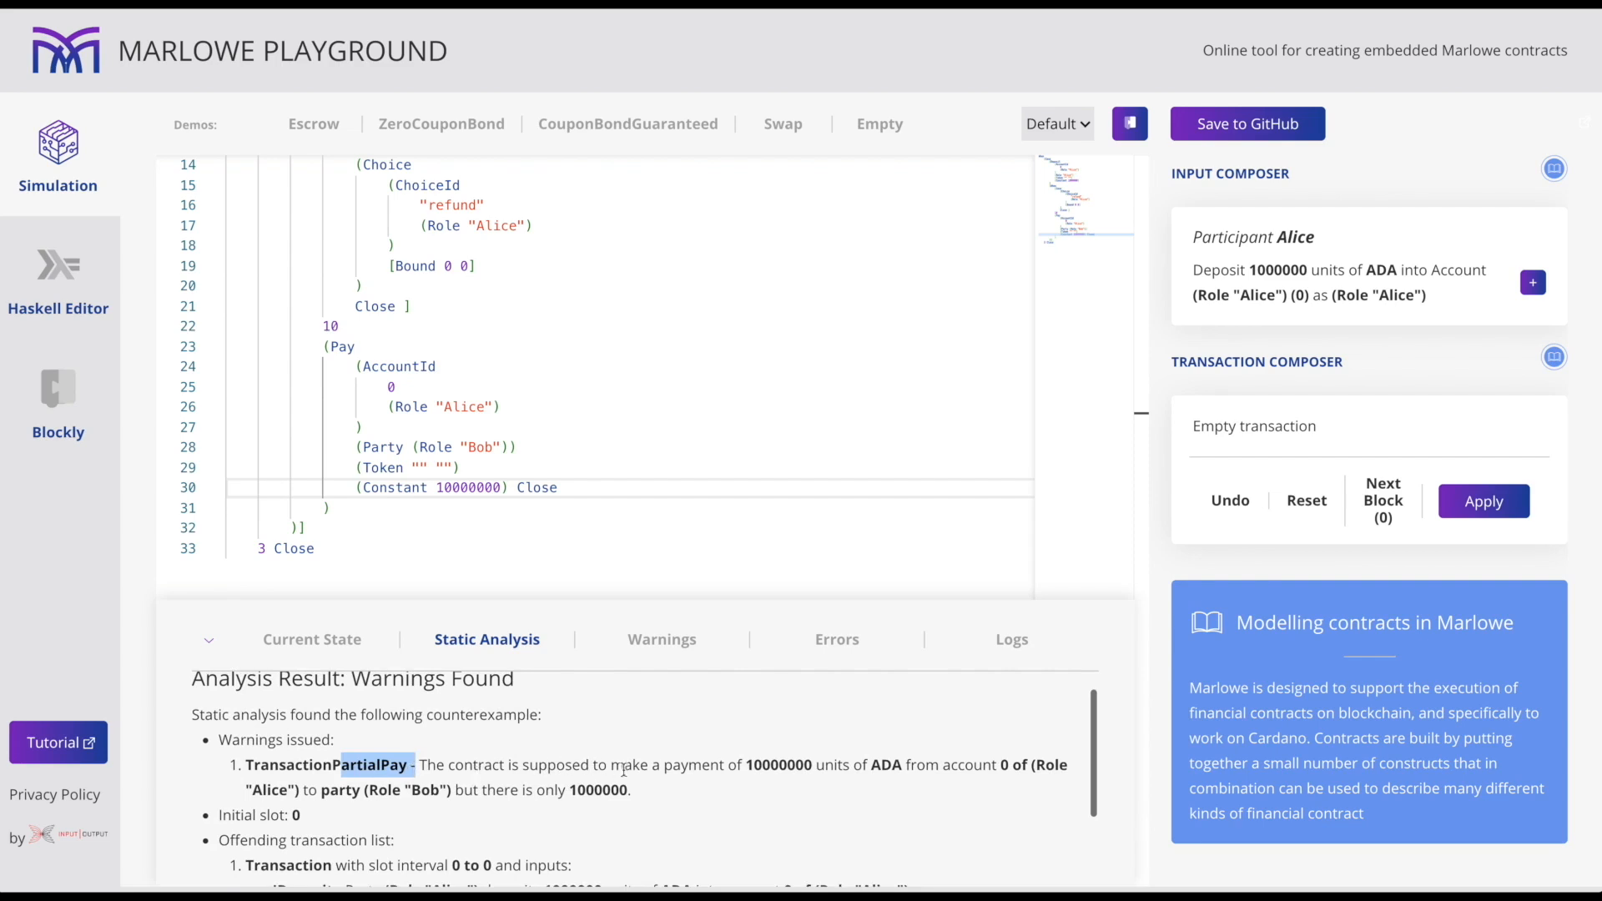
{"action": "left_click", "coordinate": [764, 761]}
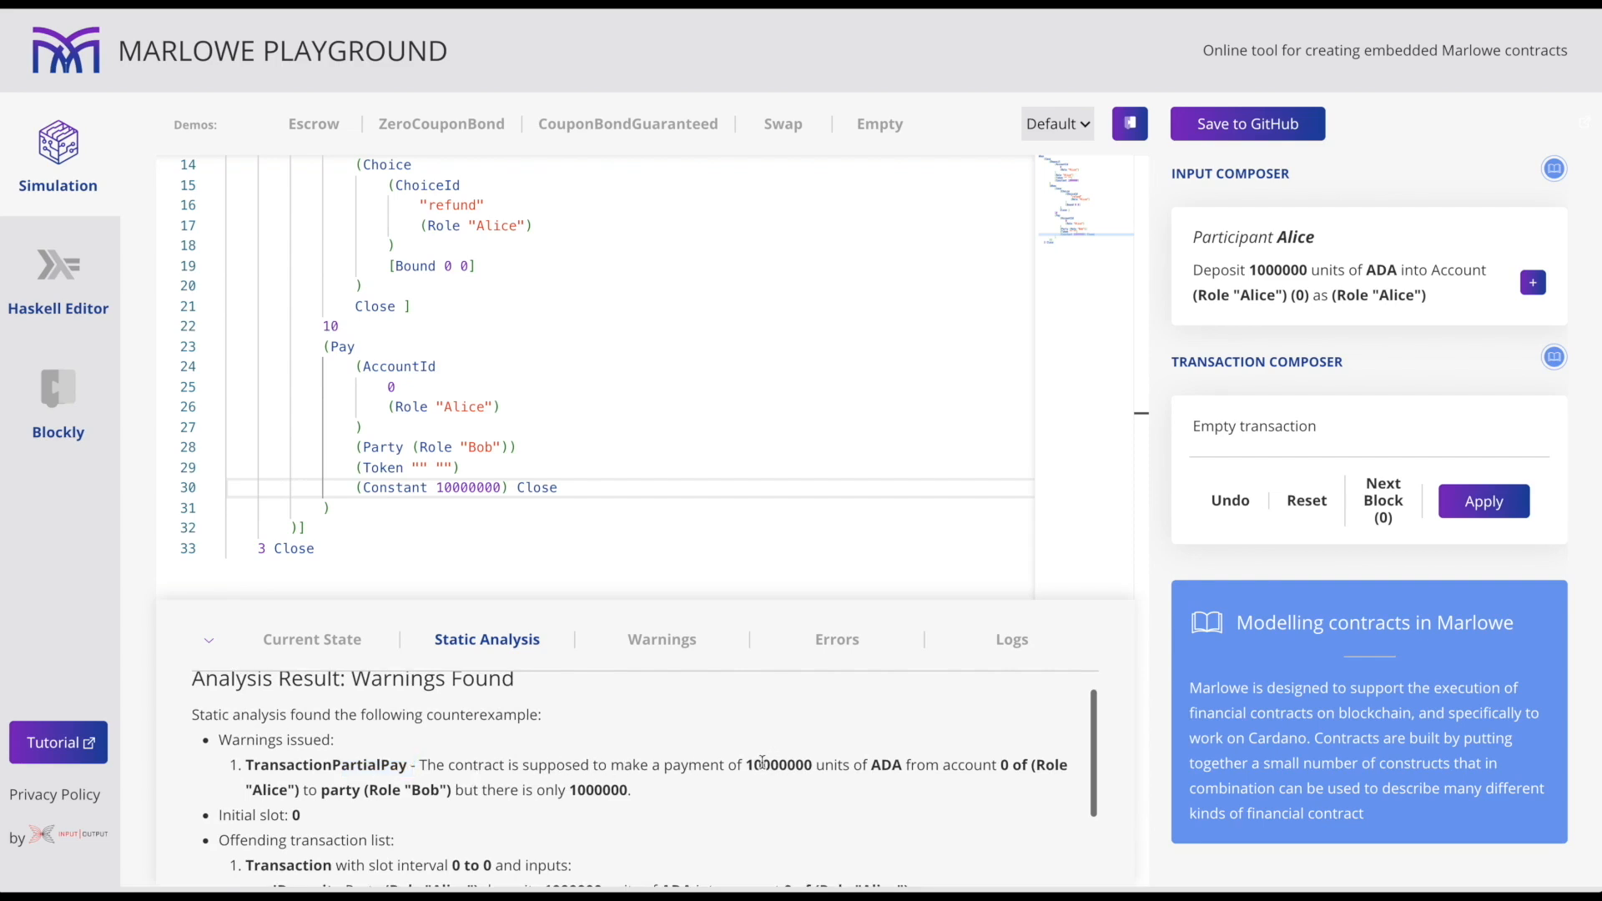
{"action": "left_click_drag", "start_coordinate": [763, 762], "coordinate": [816, 762]}
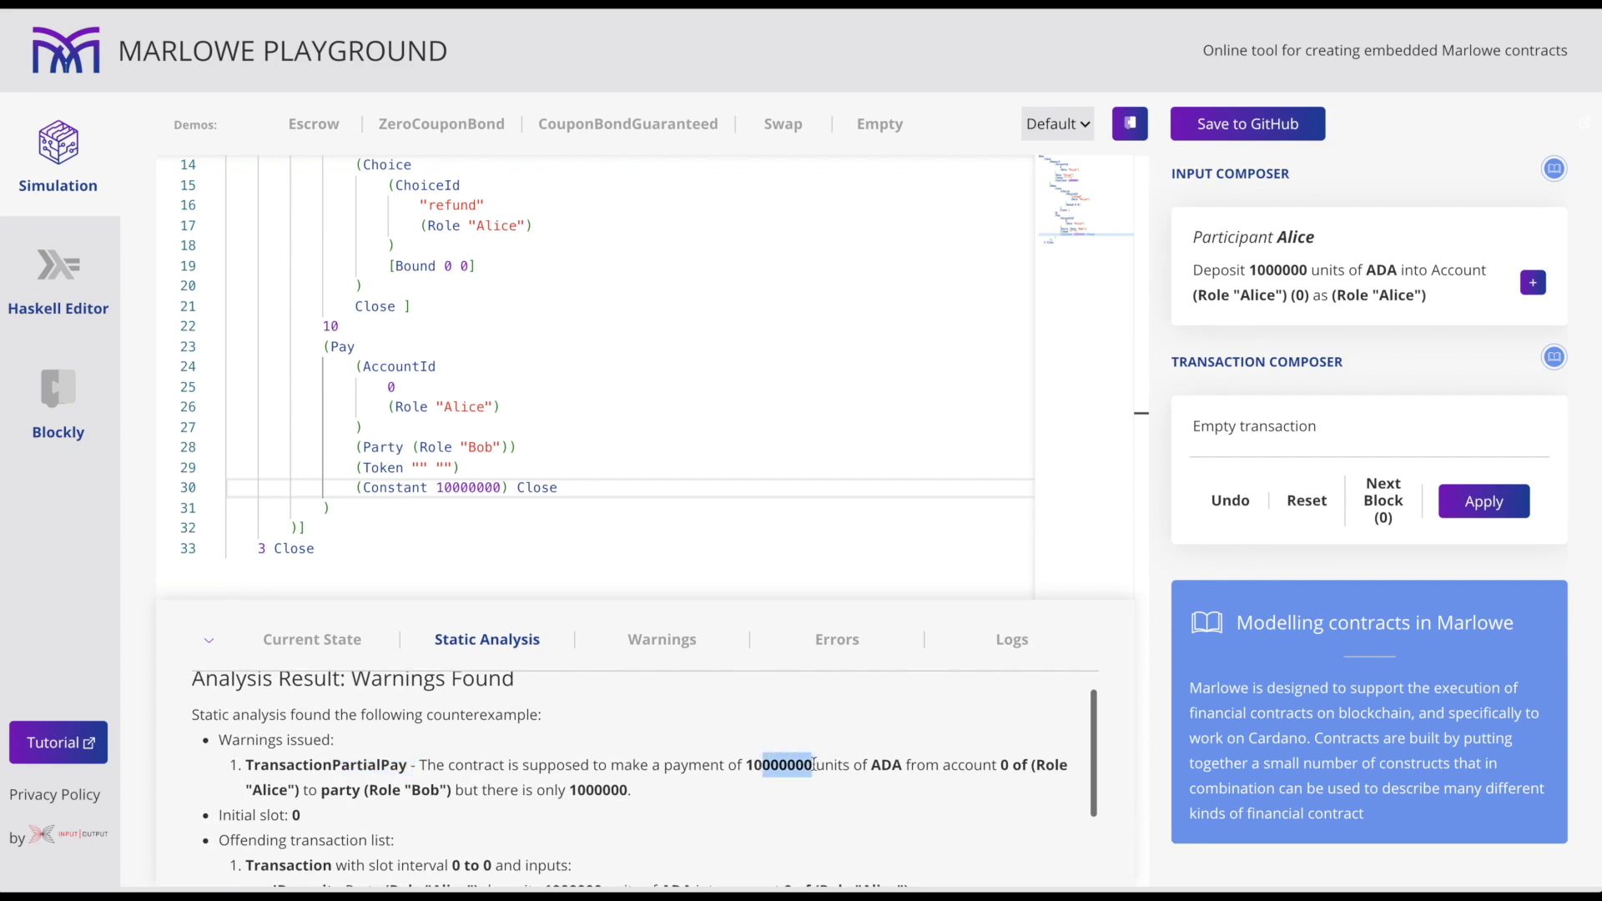
{"action": "left_click", "coordinate": [488, 792]}
{"action": "left_click_drag", "start_coordinate": [488, 792], "coordinate": [623, 790]}
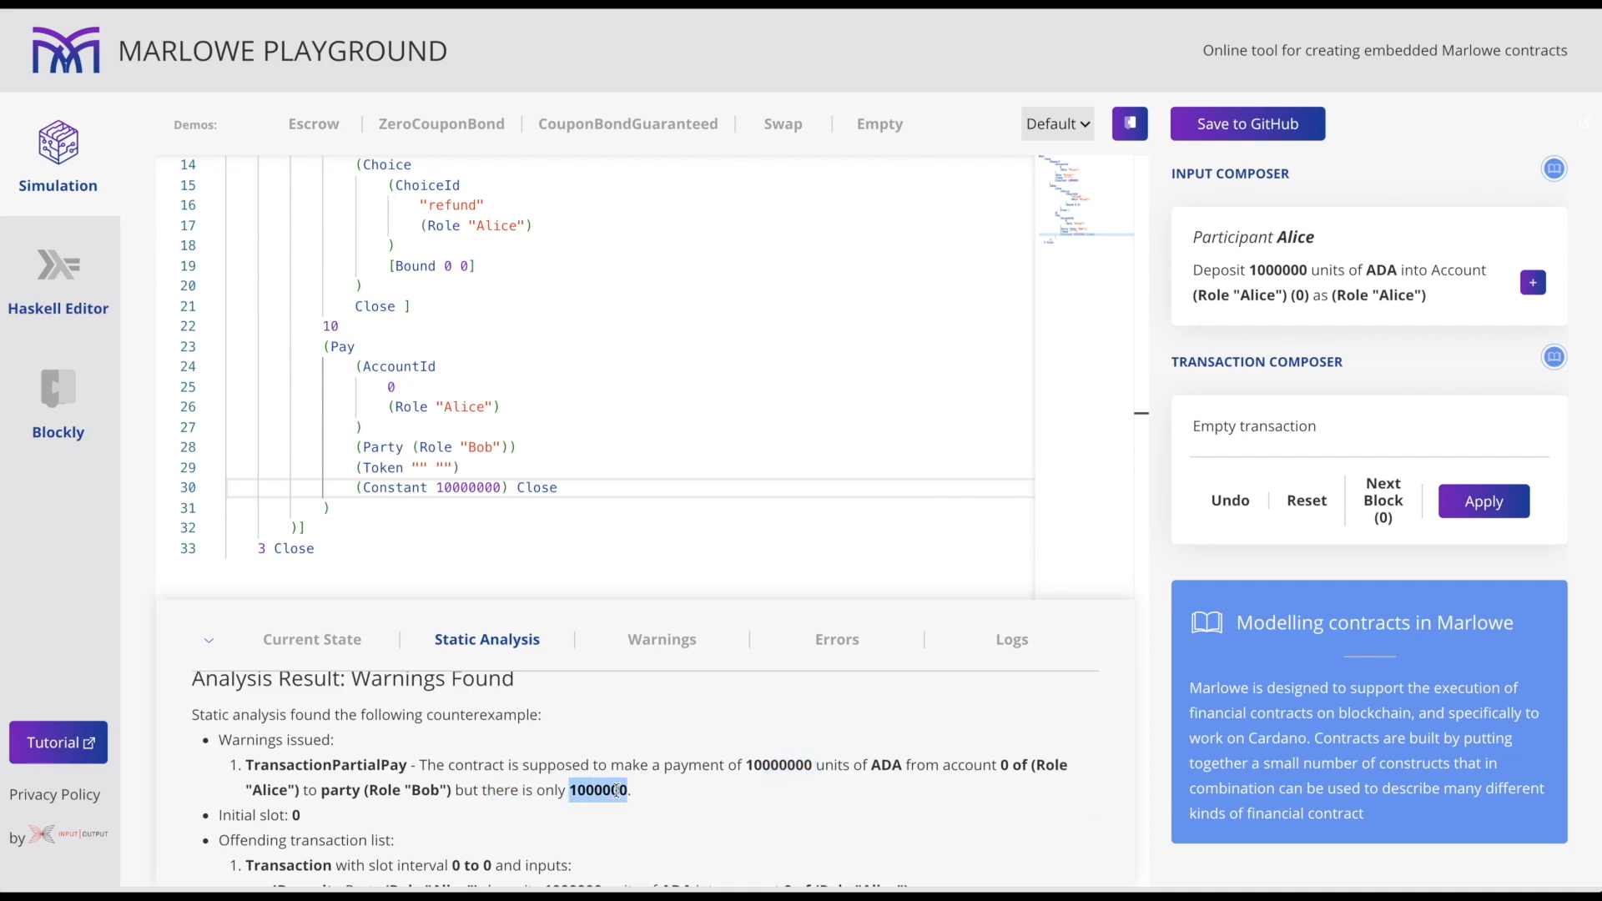
{"action": "scroll", "coordinate": [475, 482], "scroll_direction": "up", "scroll_amount": 1}
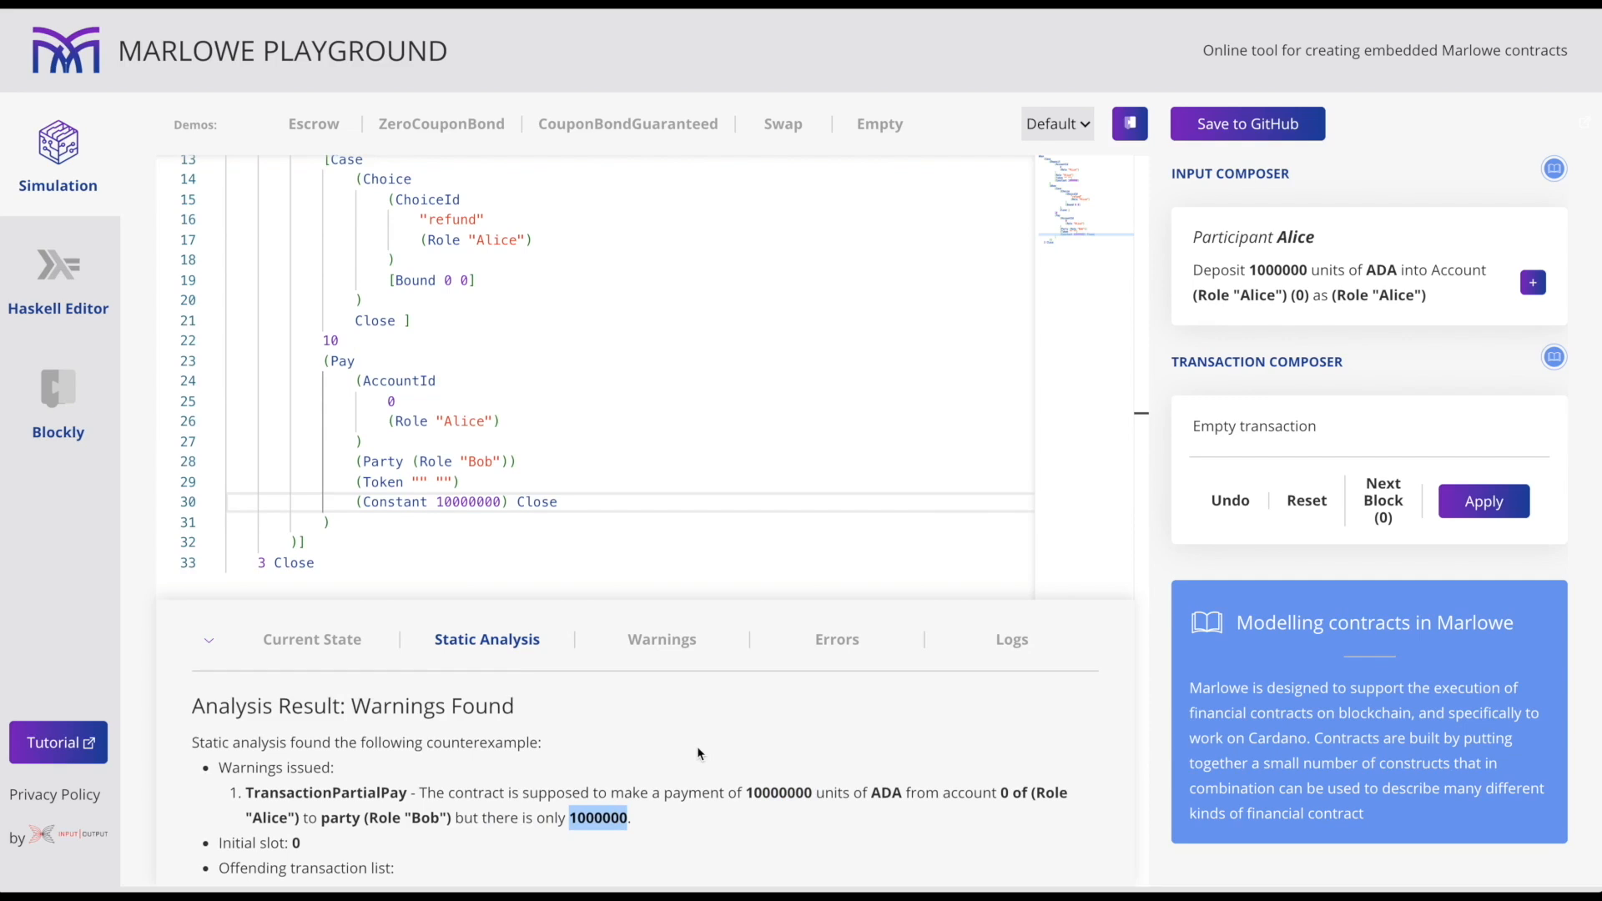
{"action": "scroll", "coordinate": [697, 747], "scroll_direction": "down", "scroll_amount": 3}
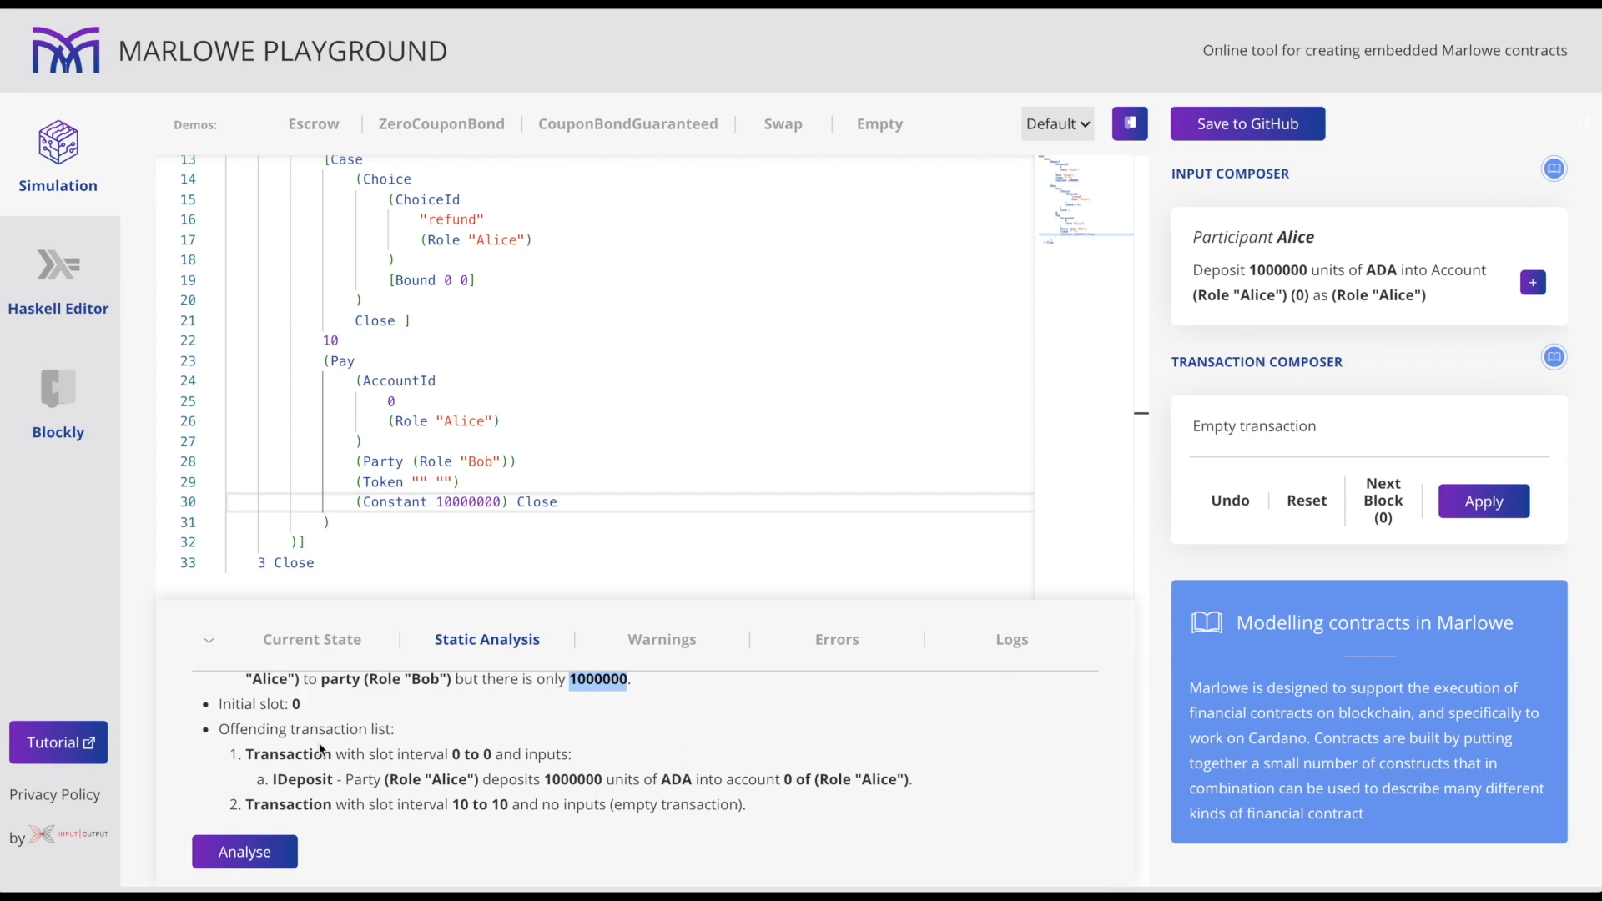
{"action": "double_click", "coordinate": [278, 758]}
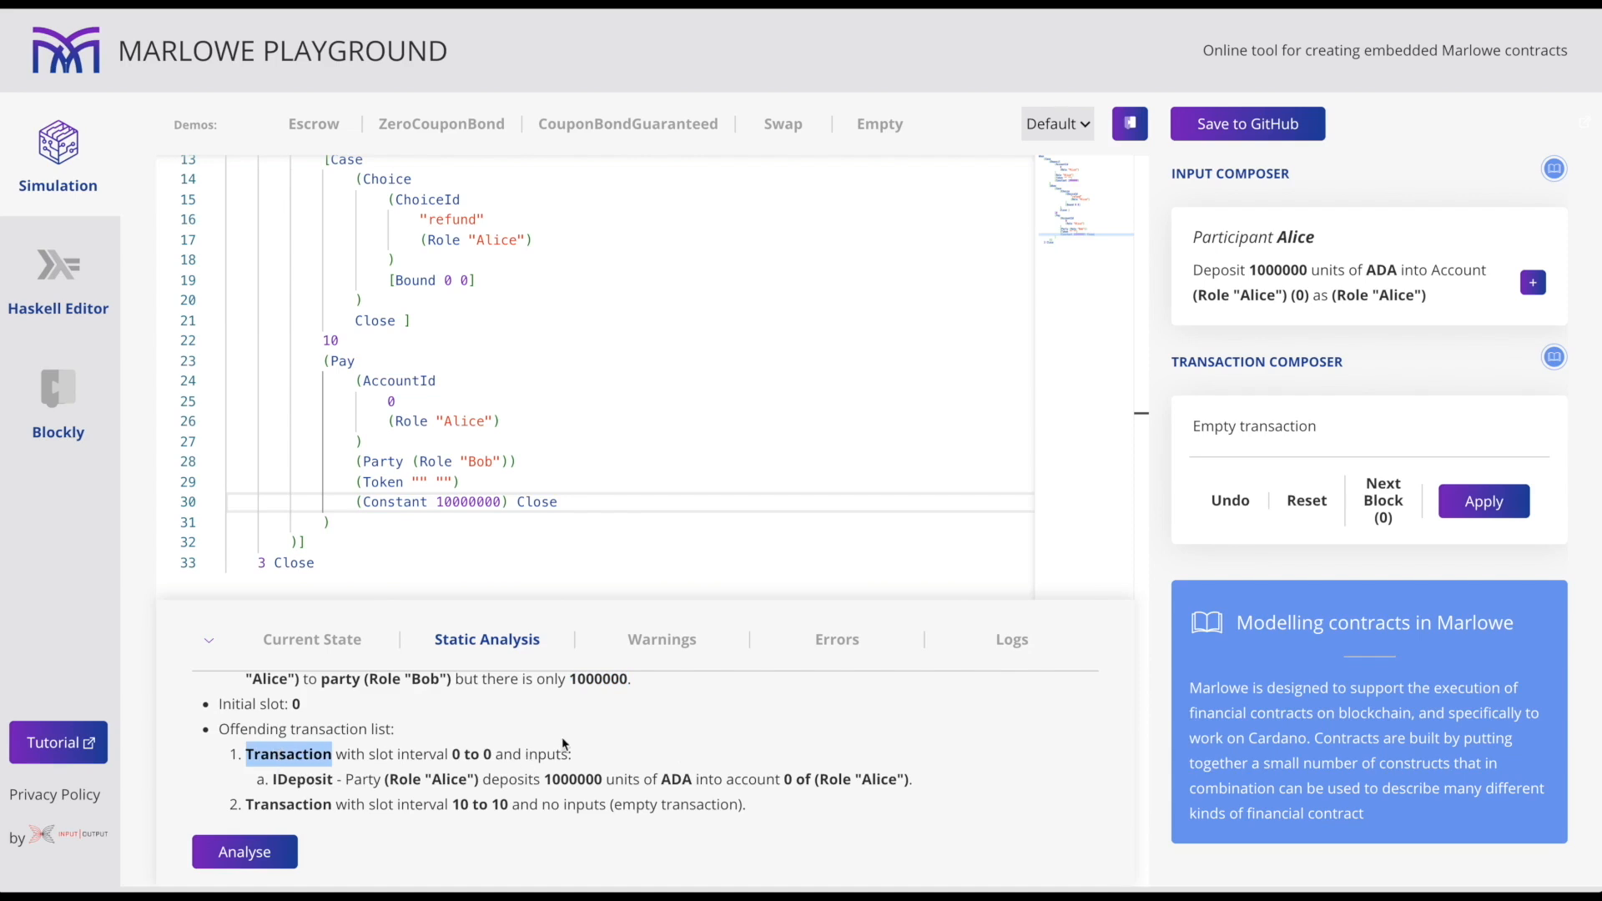
{"action": "double_click", "coordinate": [322, 781]}
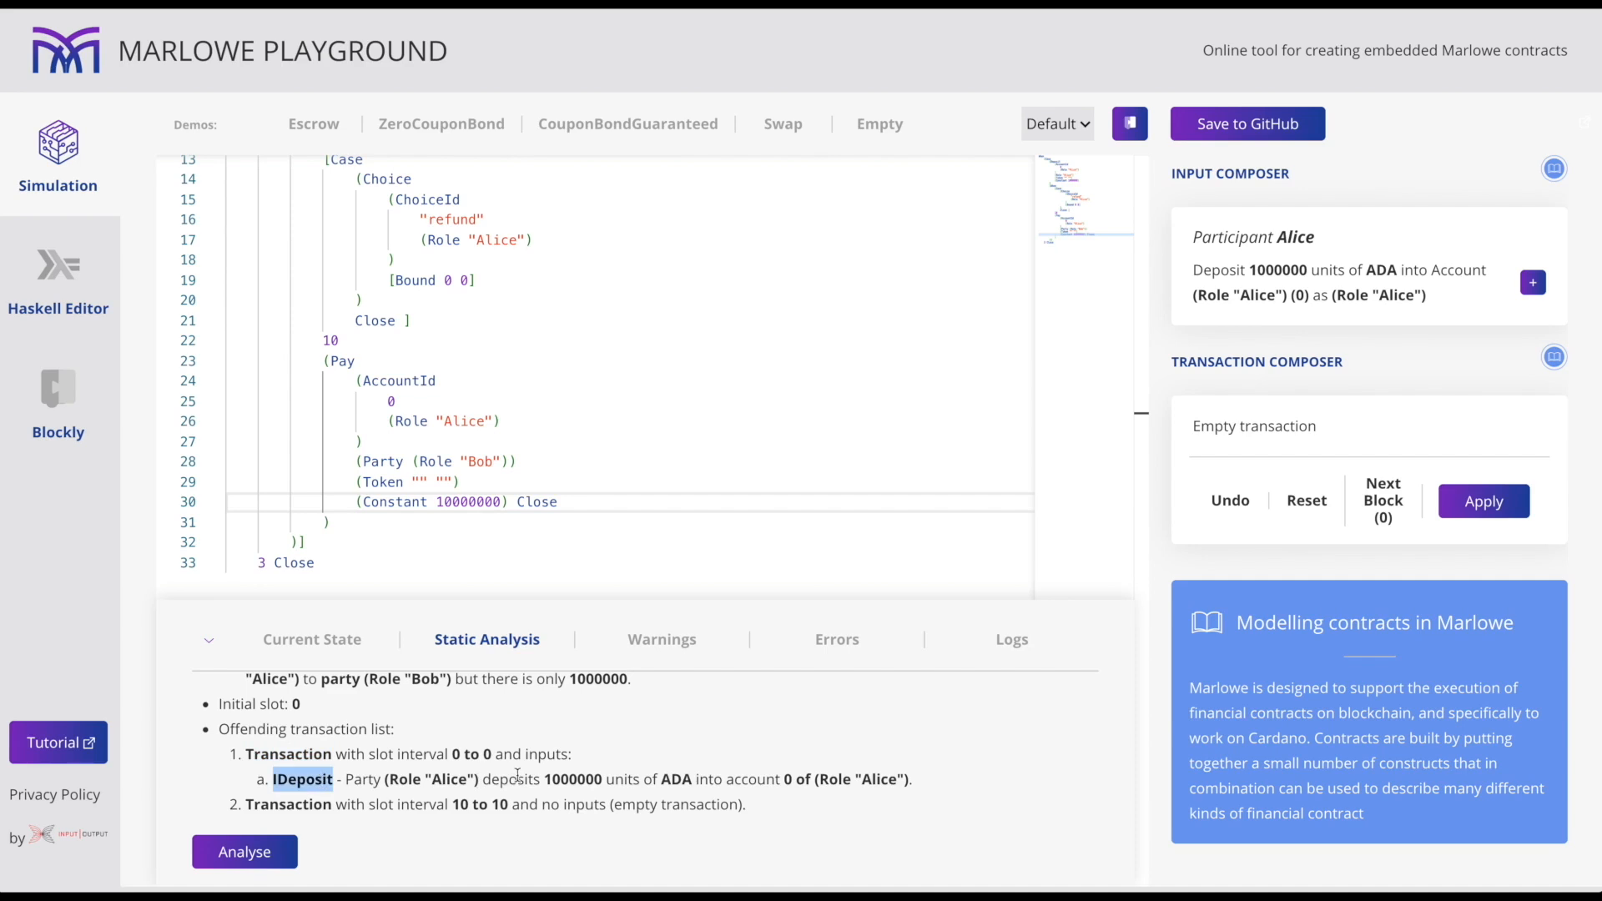
{"action": "double_click", "coordinate": [583, 780]}
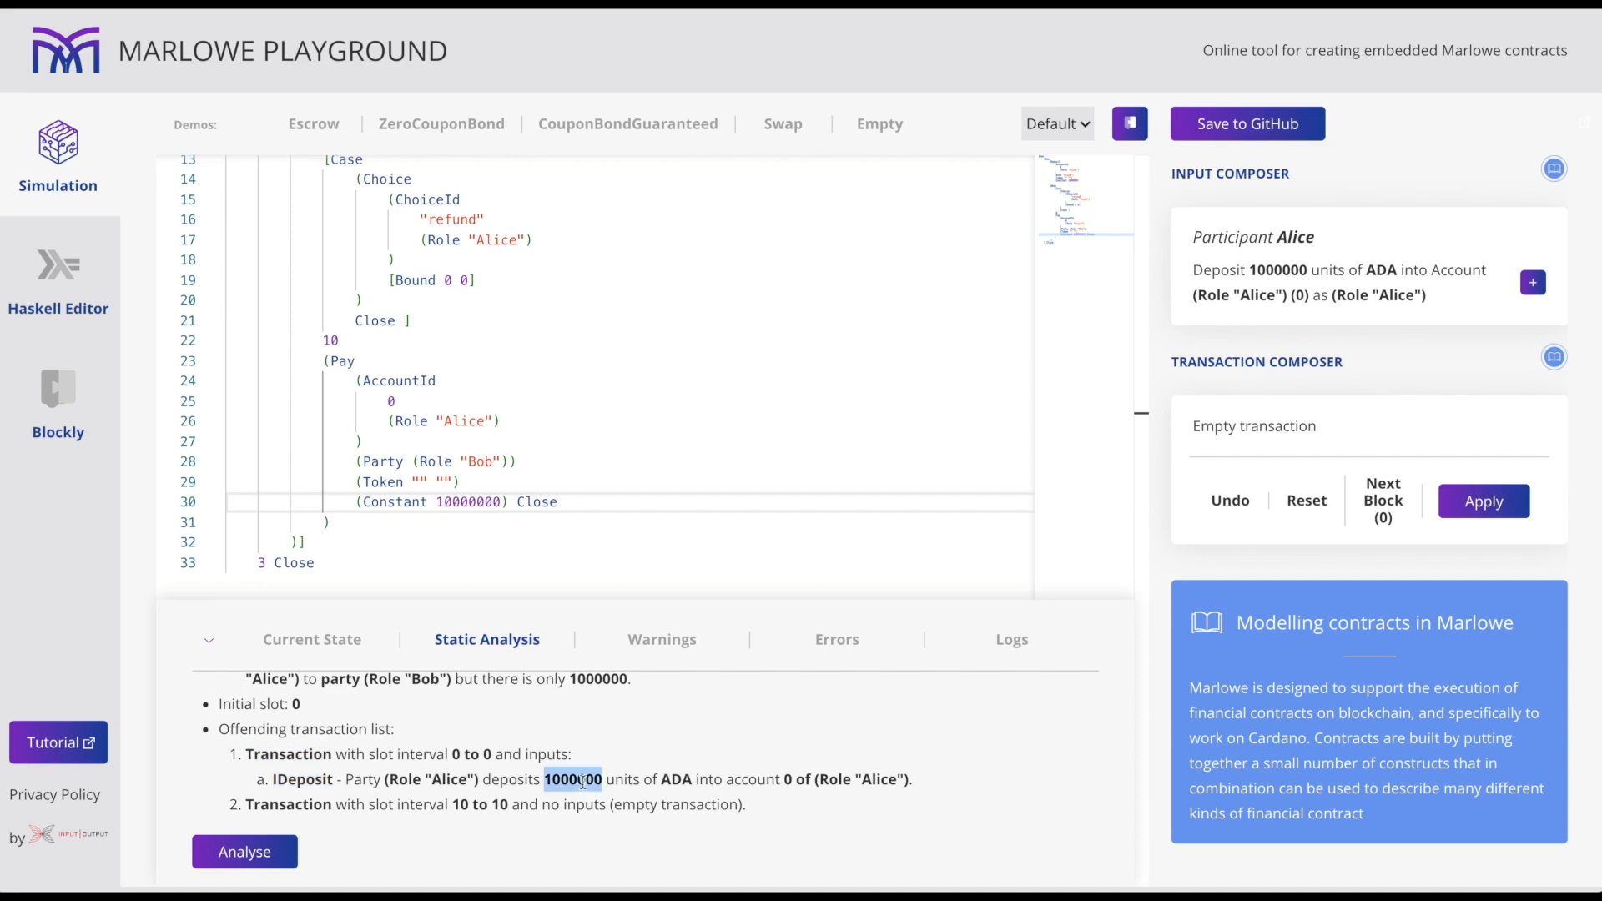
{"action": "double_click", "coordinate": [290, 805]}
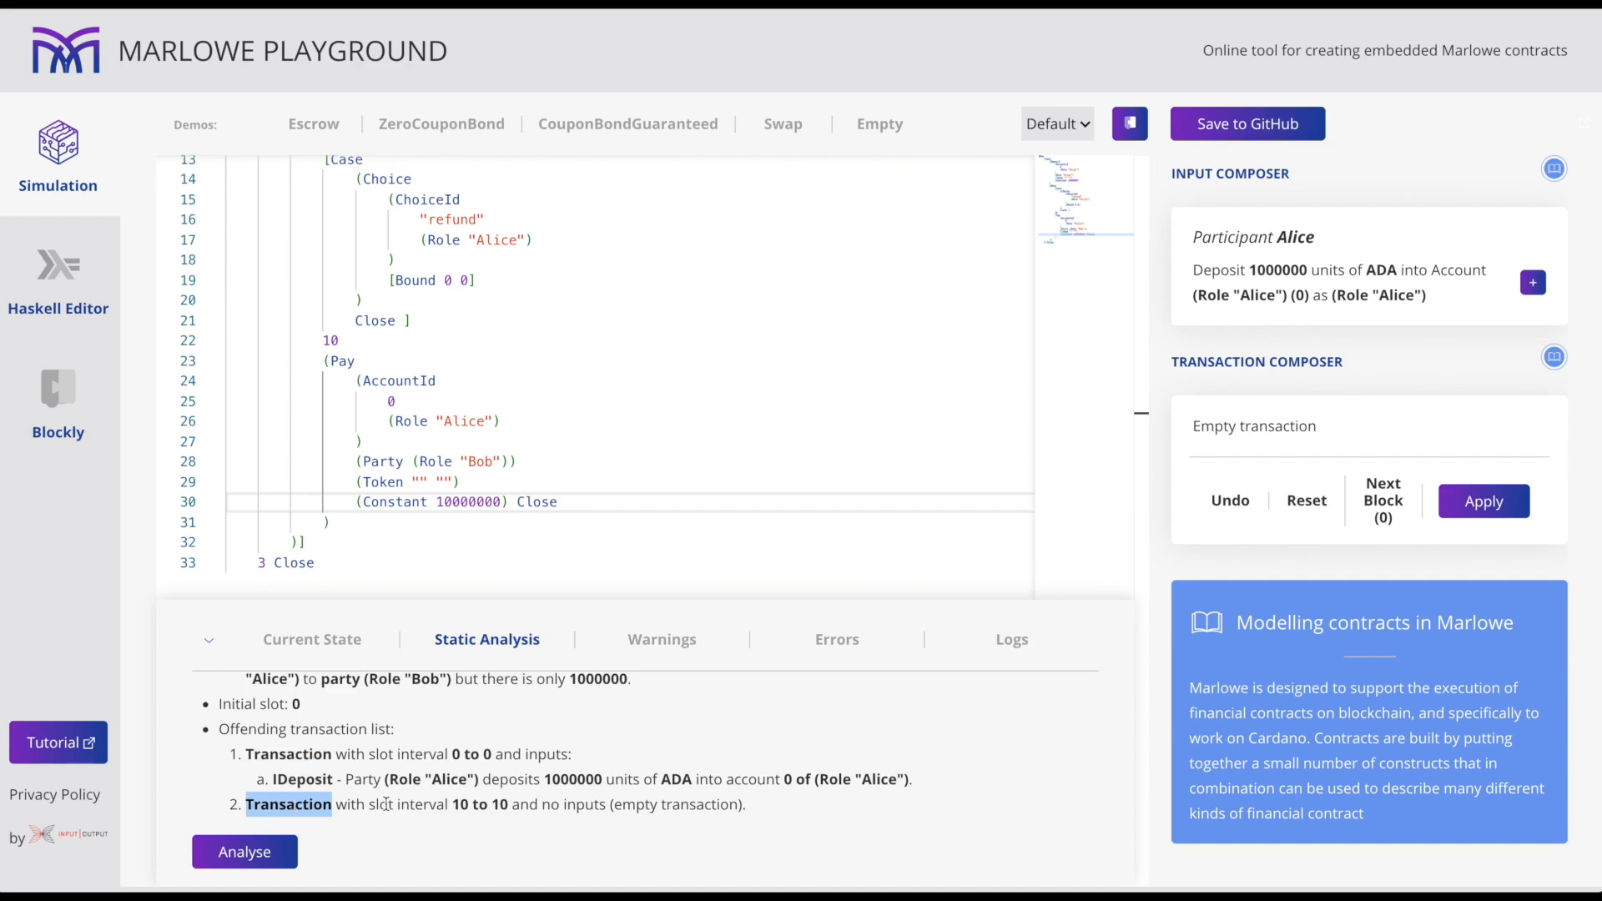
{"action": "double_click", "coordinate": [459, 805]}
{"action": "double_click", "coordinate": [499, 805]}
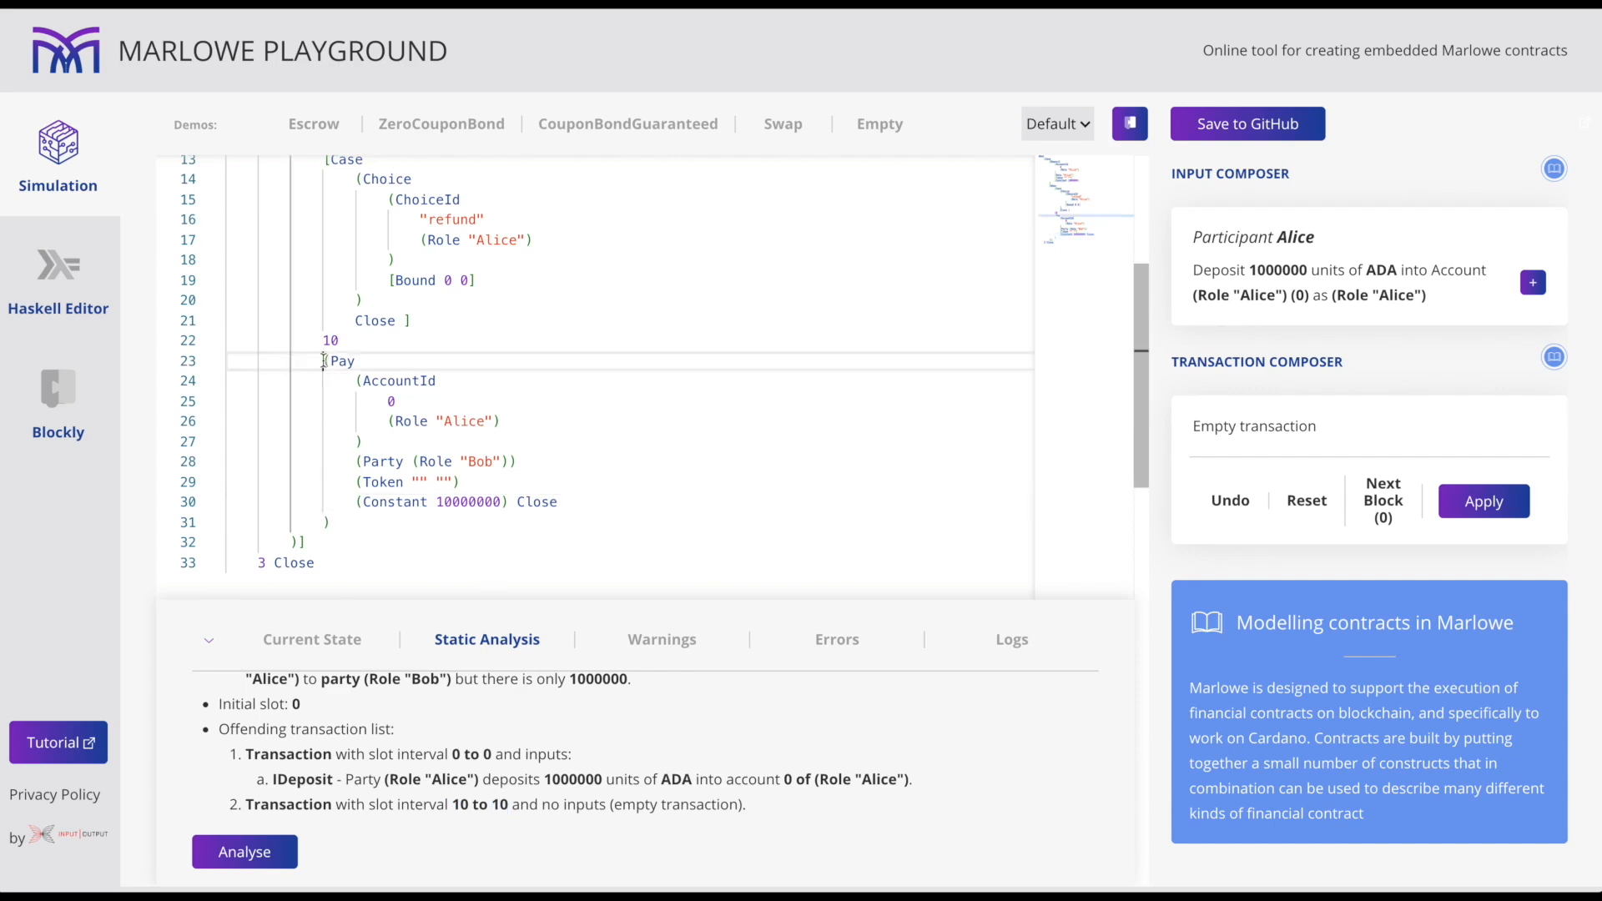
Replace the Constant amount on line 30 with an AvailableMoney value via quick fix.
{"action": "left_click_drag", "start_coordinate": [325, 361], "coordinate": [511, 501]}
{"action": "double_click", "coordinate": [477, 501]}
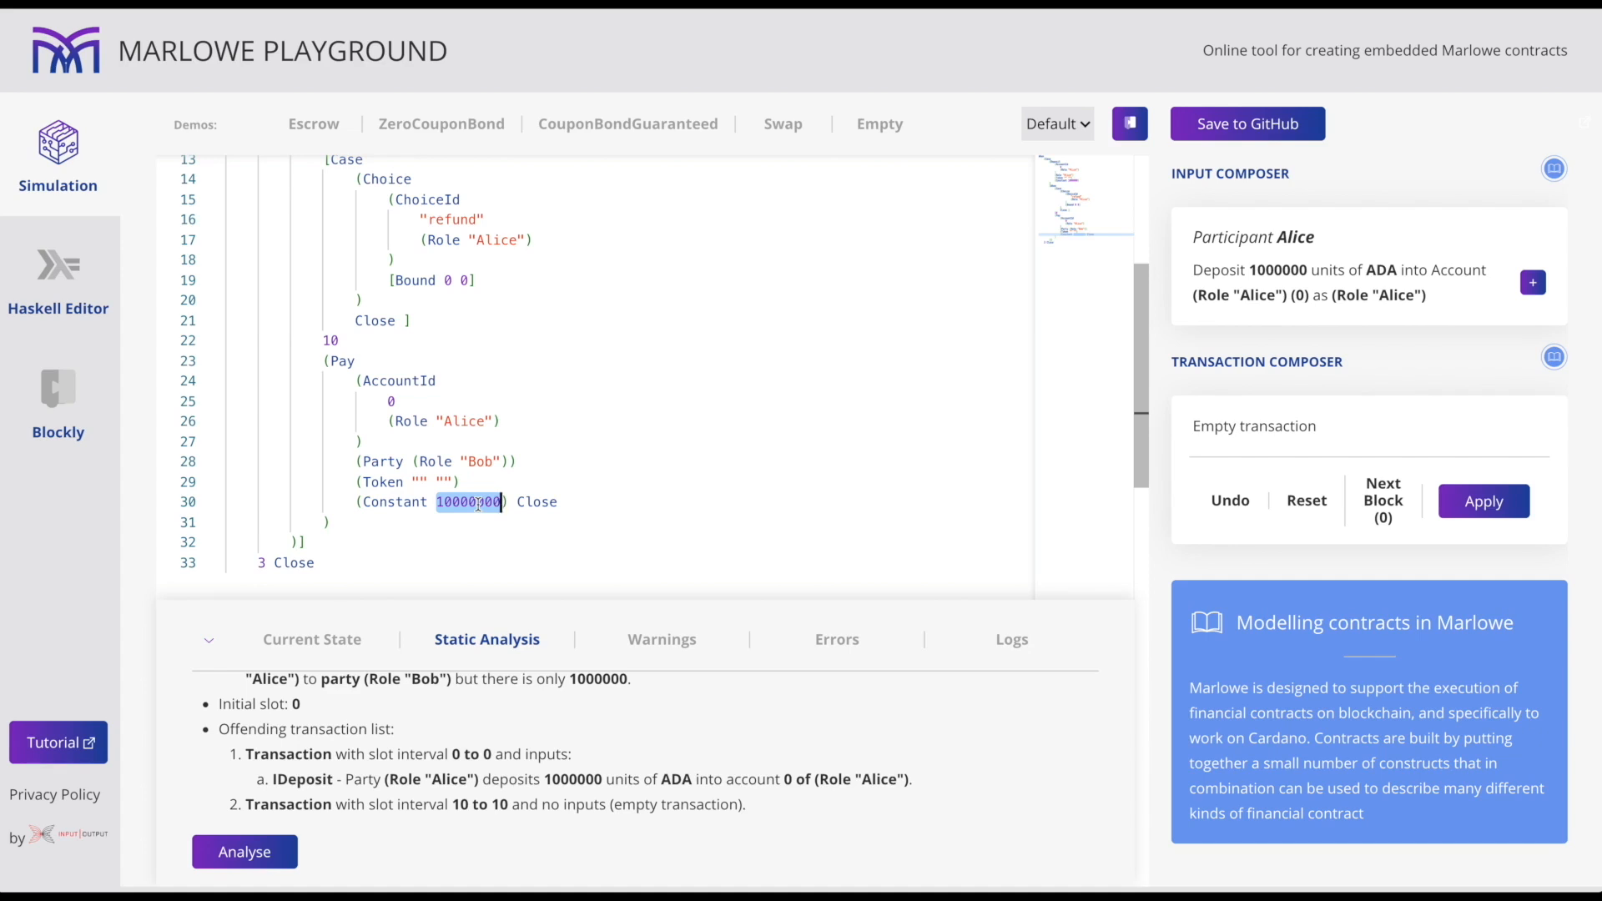
{"action": "left_click", "coordinate": [477, 502]}
{"action": "scroll", "coordinate": [477, 502], "scroll_direction": "up", "scroll_amount": 1}
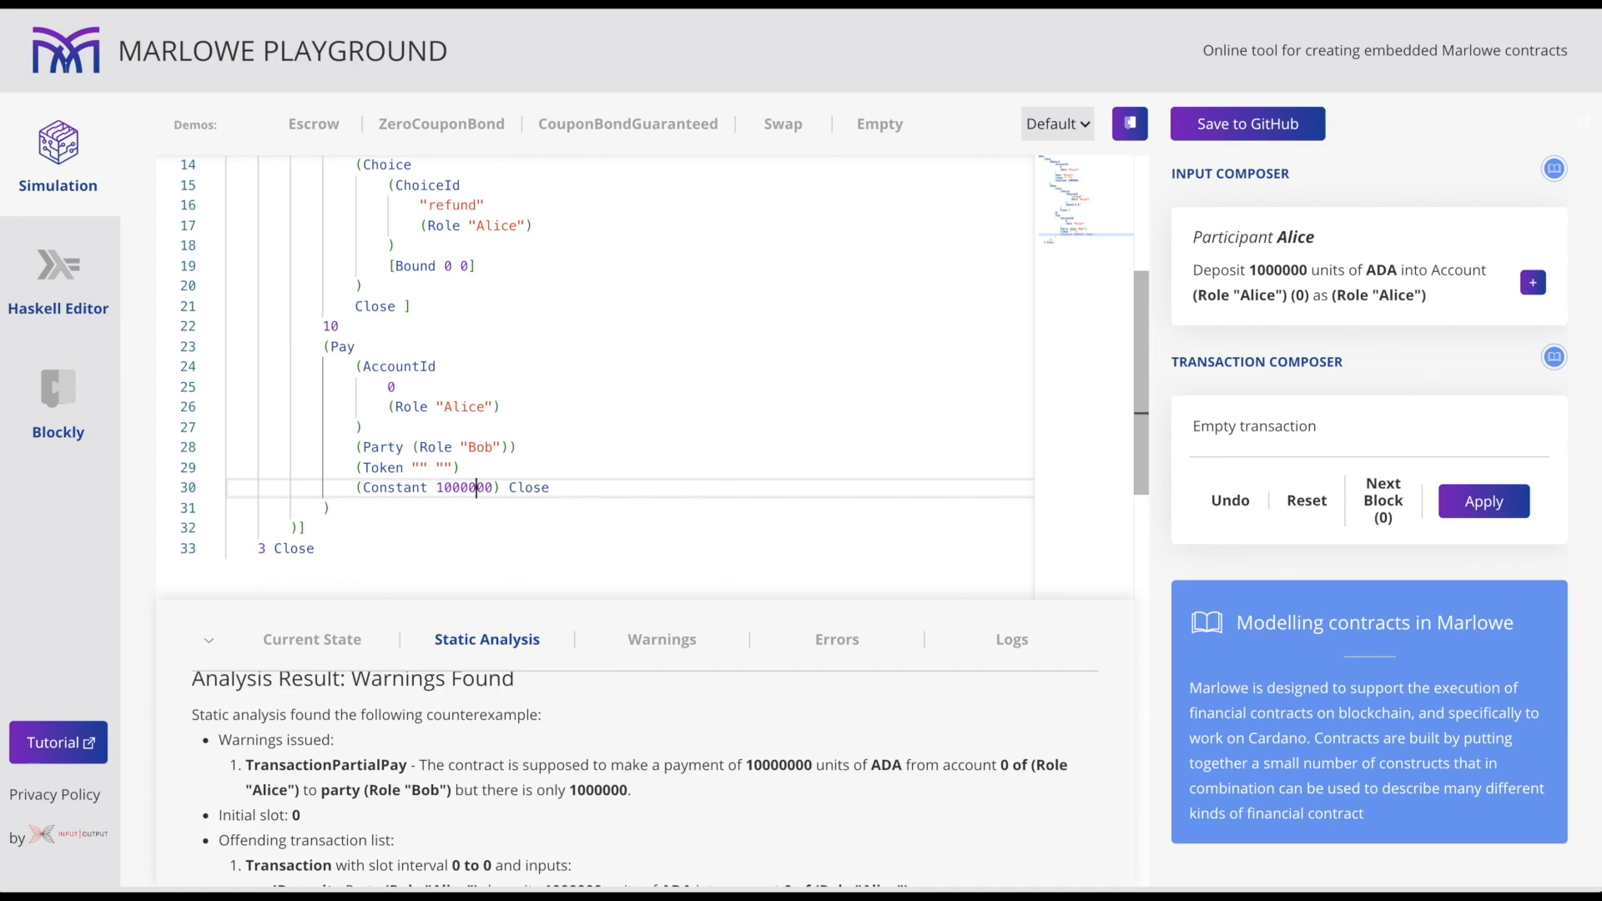
{"action": "key", "text": "BackSpace"}
{"action": "double_click", "coordinate": [464, 488]}
{"action": "double_click", "coordinate": [394, 488]}
{"action": "key", "text": "Left"}
{"action": "left_click", "coordinate": [499, 487], "text": "shift"}
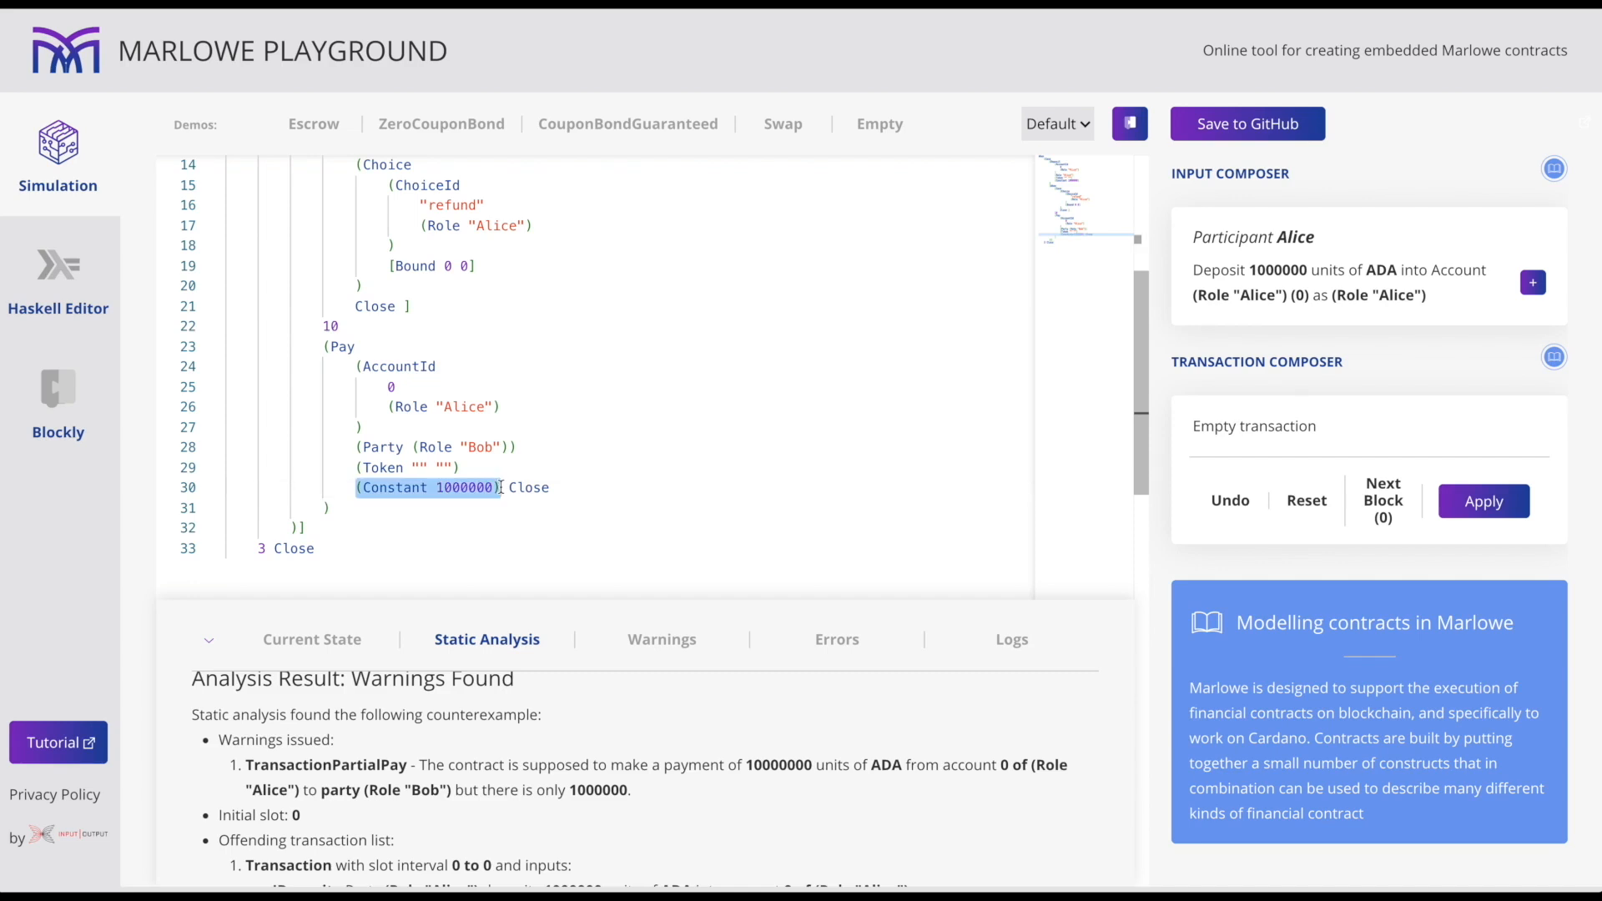
{"action": "type", "text": "?amount"}
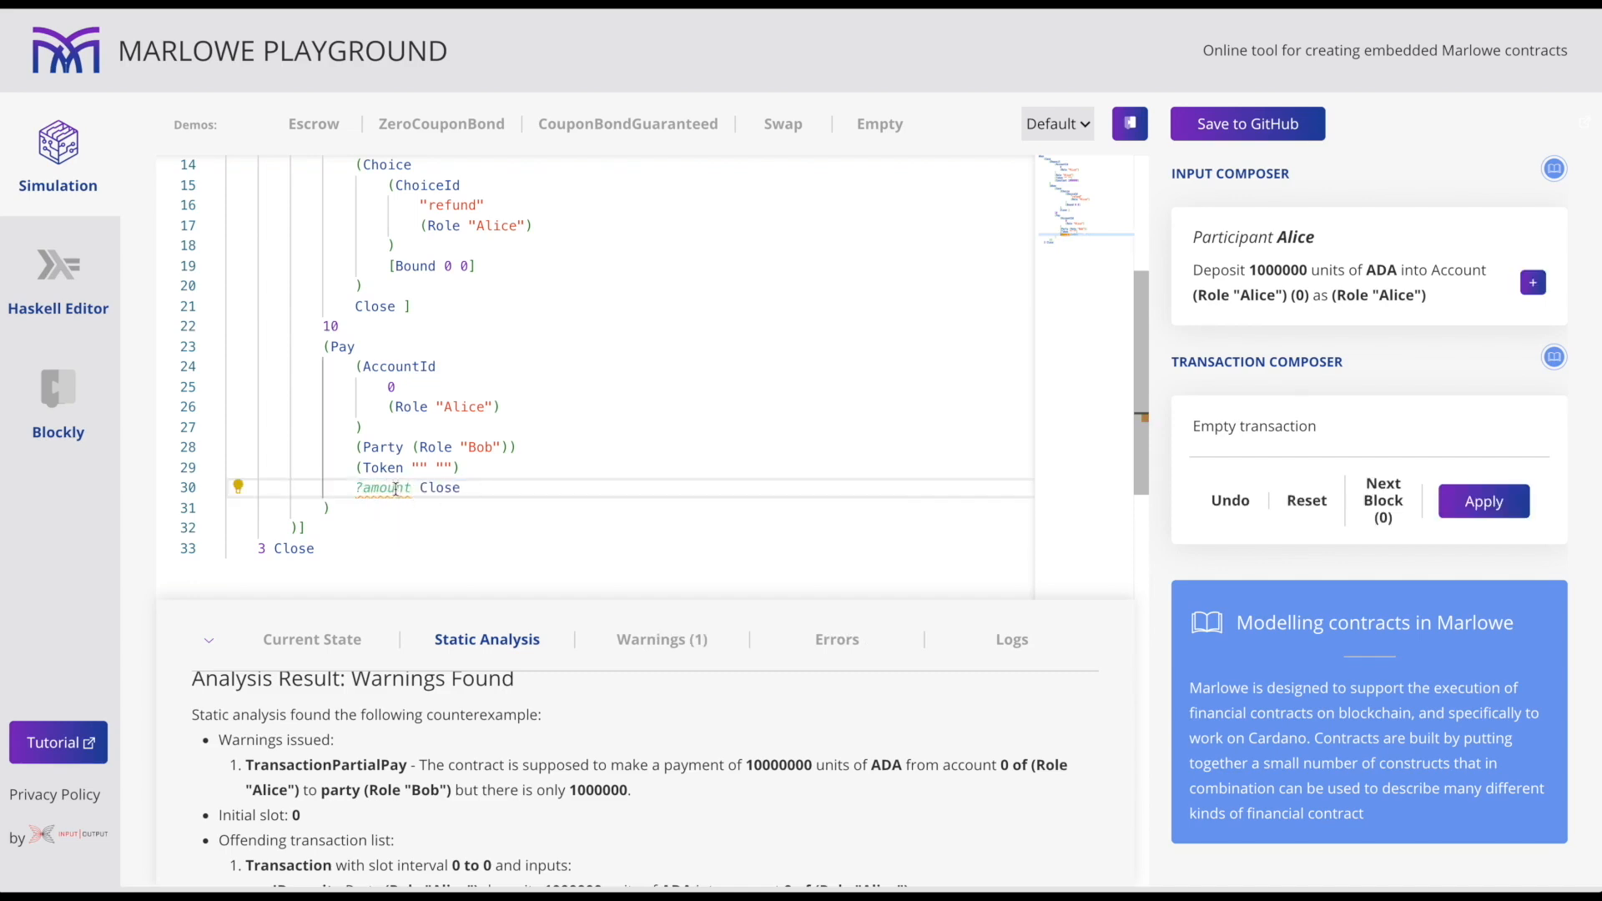
{"action": "left_click", "coordinate": [238, 487]}
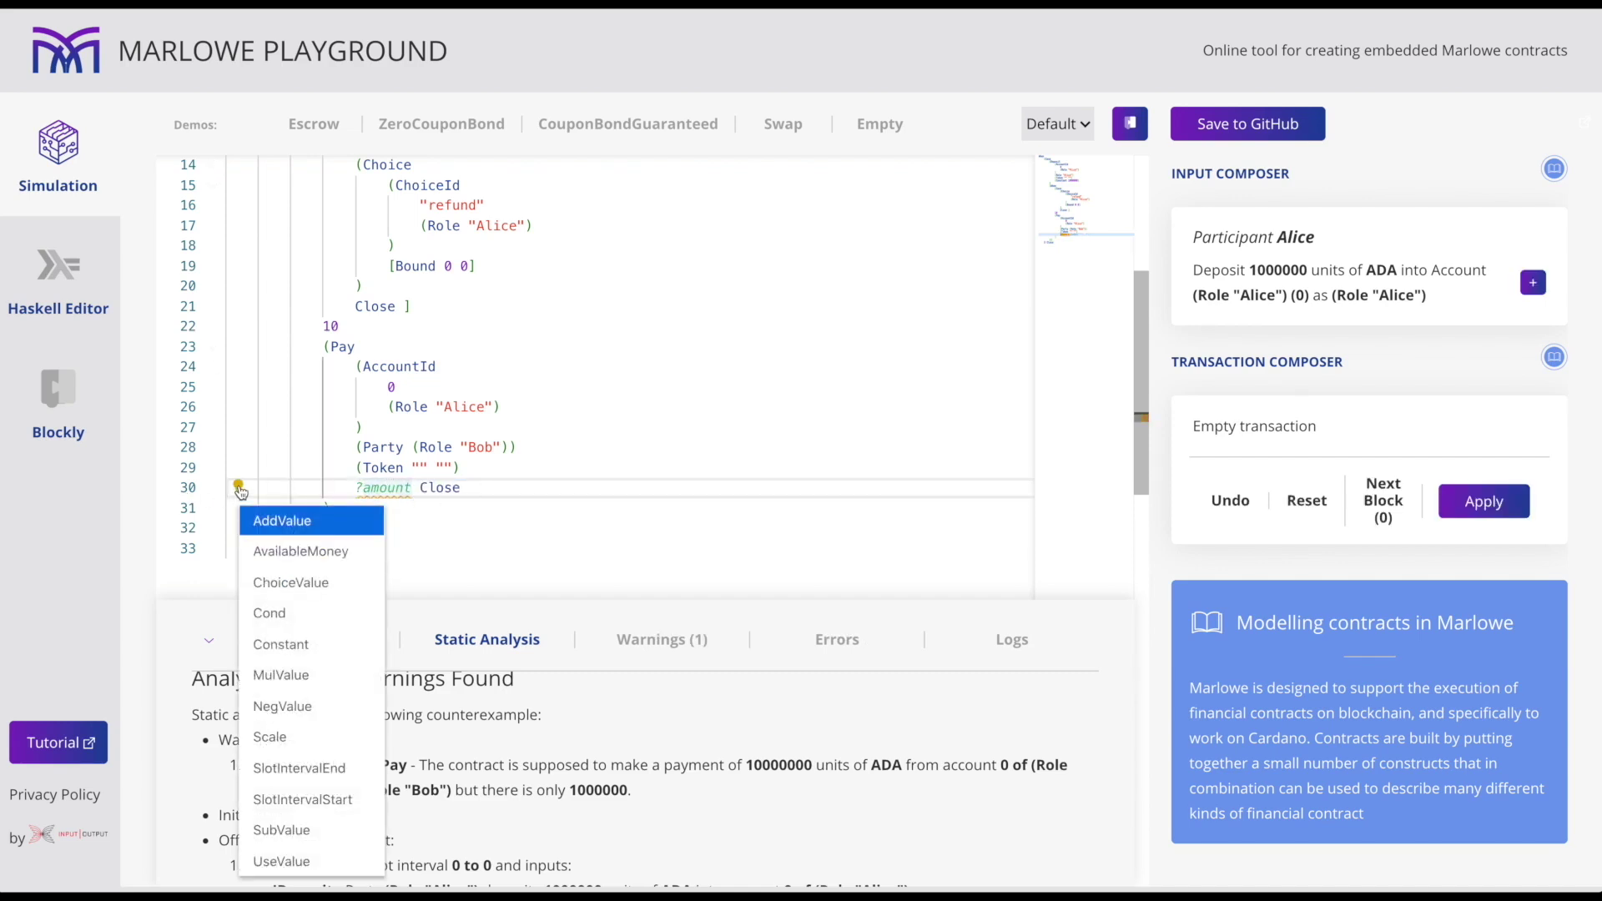
{"action": "left_click", "coordinate": [299, 551]}
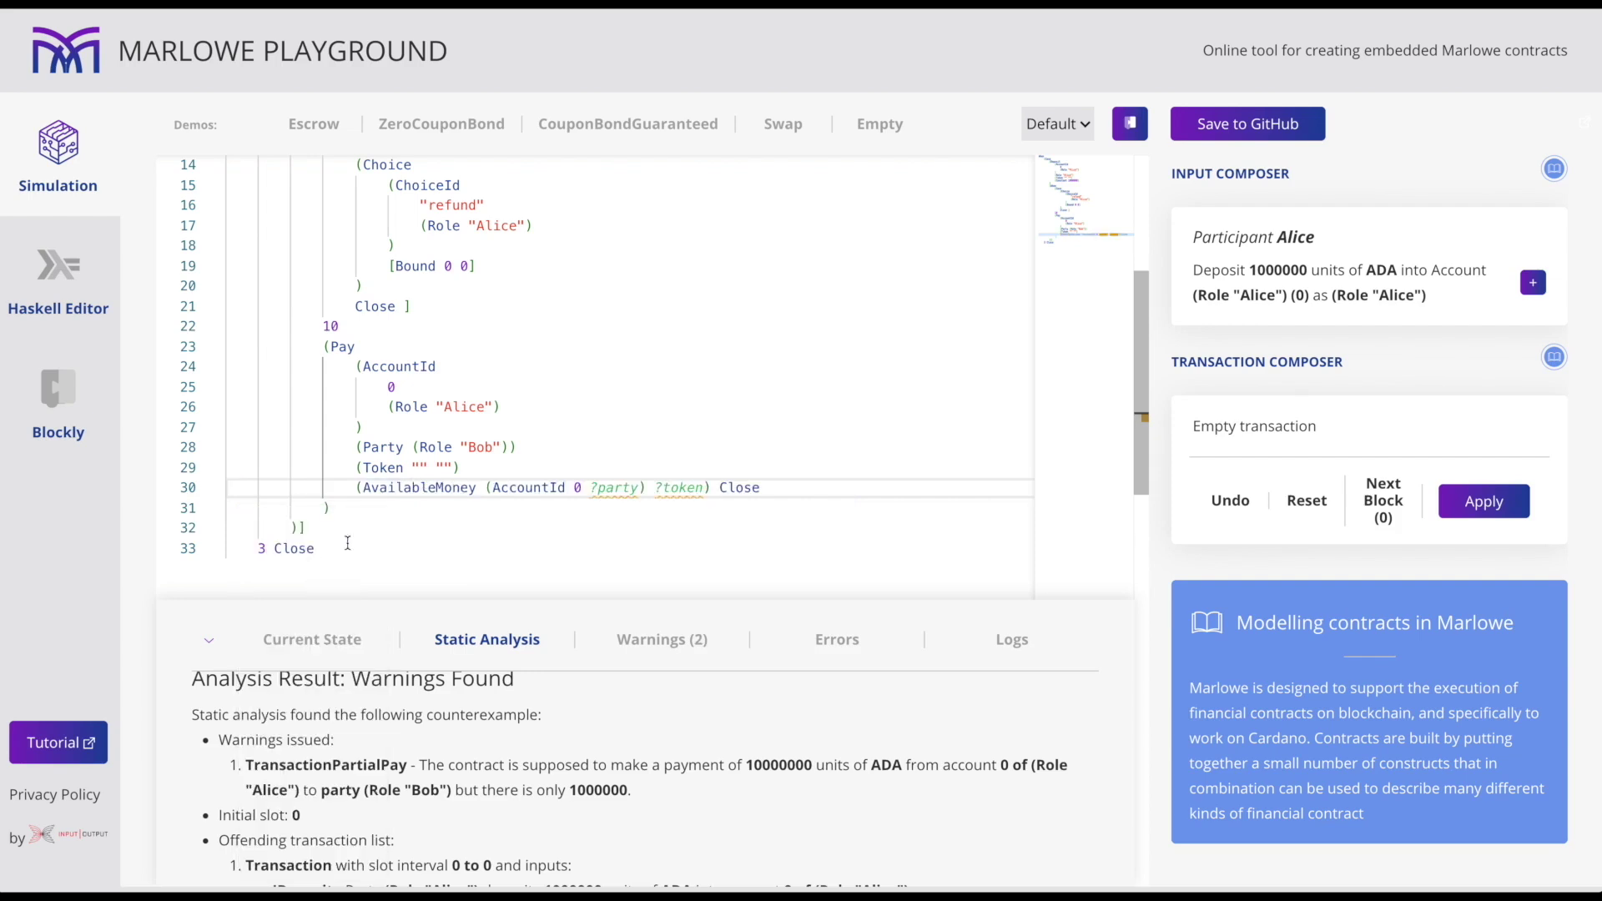
Fill AvailableMoney's party with Role "Alice" and its token with ADA.
{"action": "double_click", "coordinate": [464, 407]}
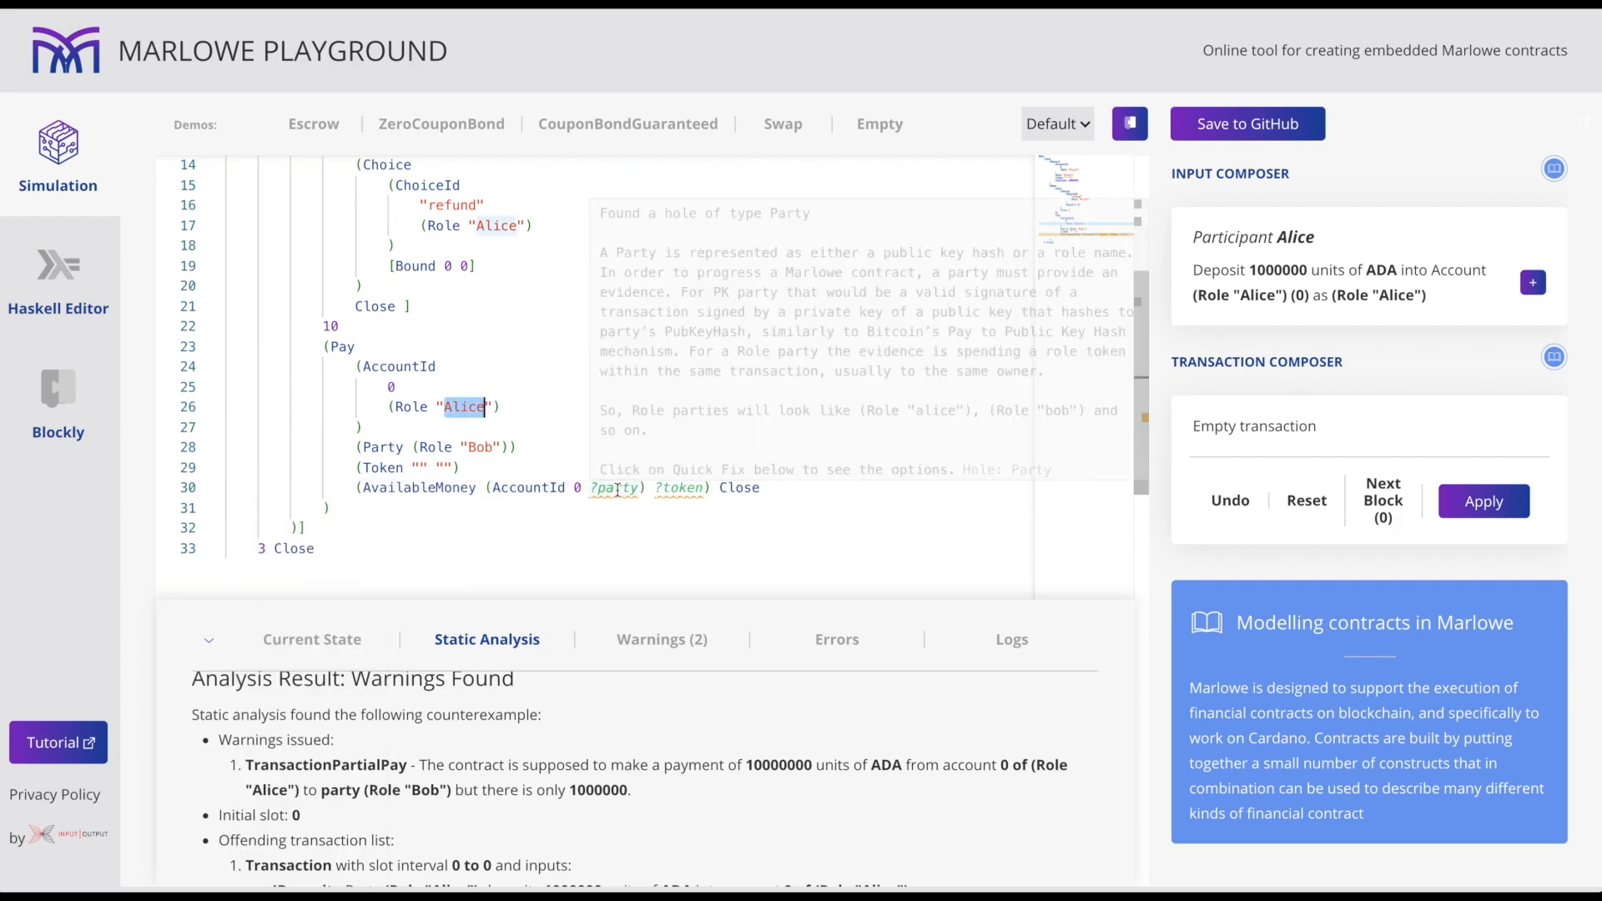
{"action": "left_click_drag", "start_coordinate": [390, 407], "coordinate": [495, 406]}
{"action": "key", "text": "ctrl+c"}
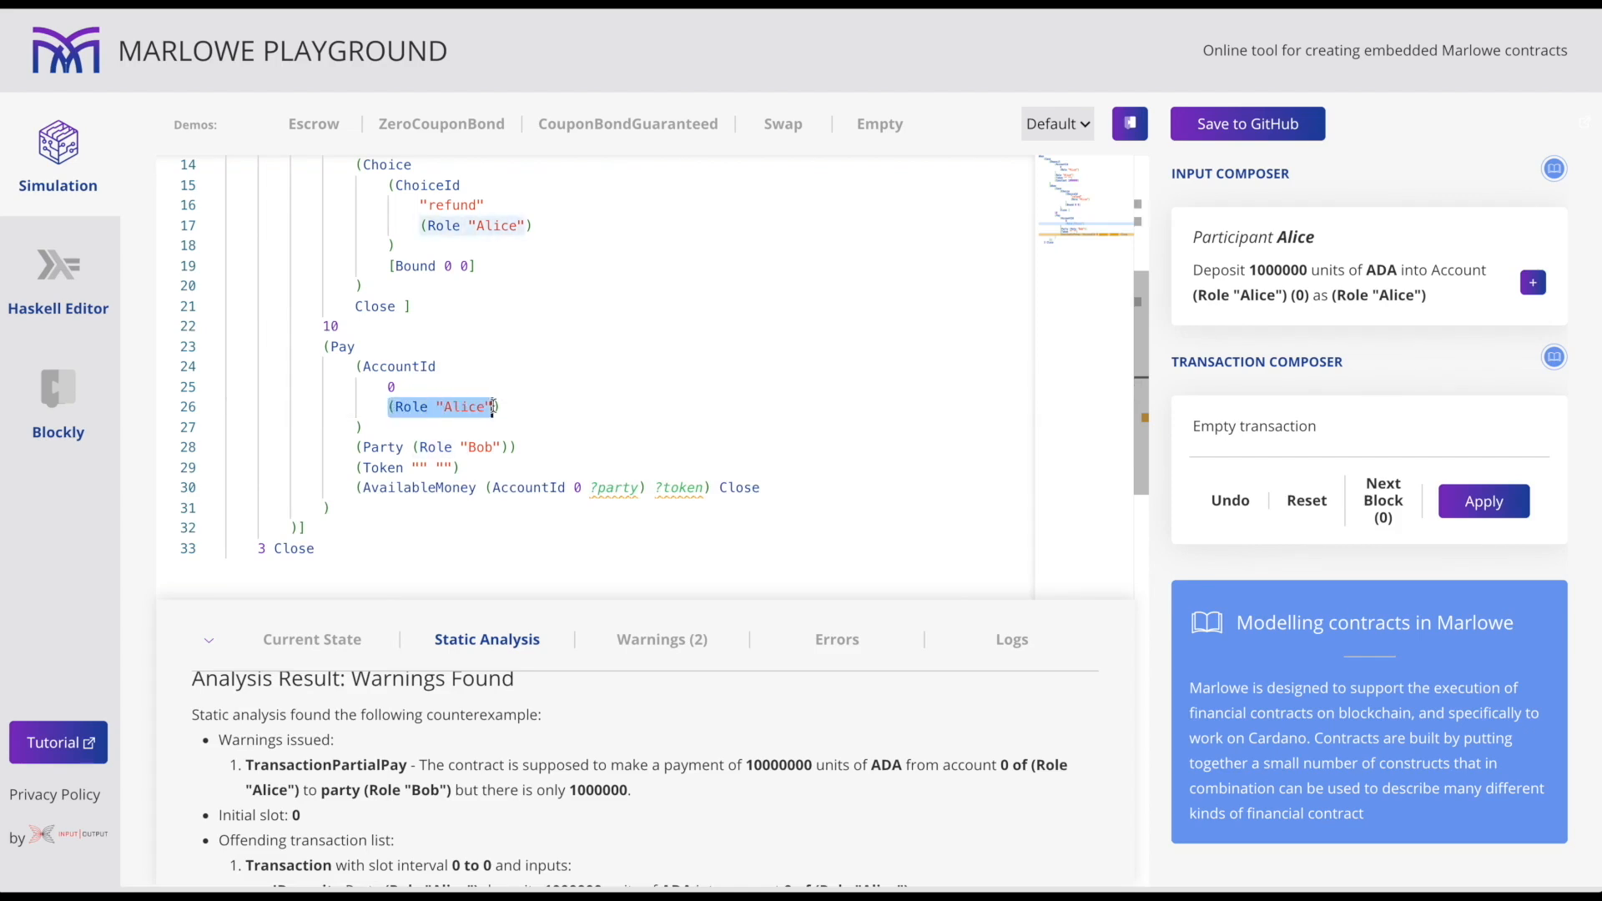
{"action": "double_click", "coordinate": [614, 487]}
{"action": "key", "text": "ctrl+v"}
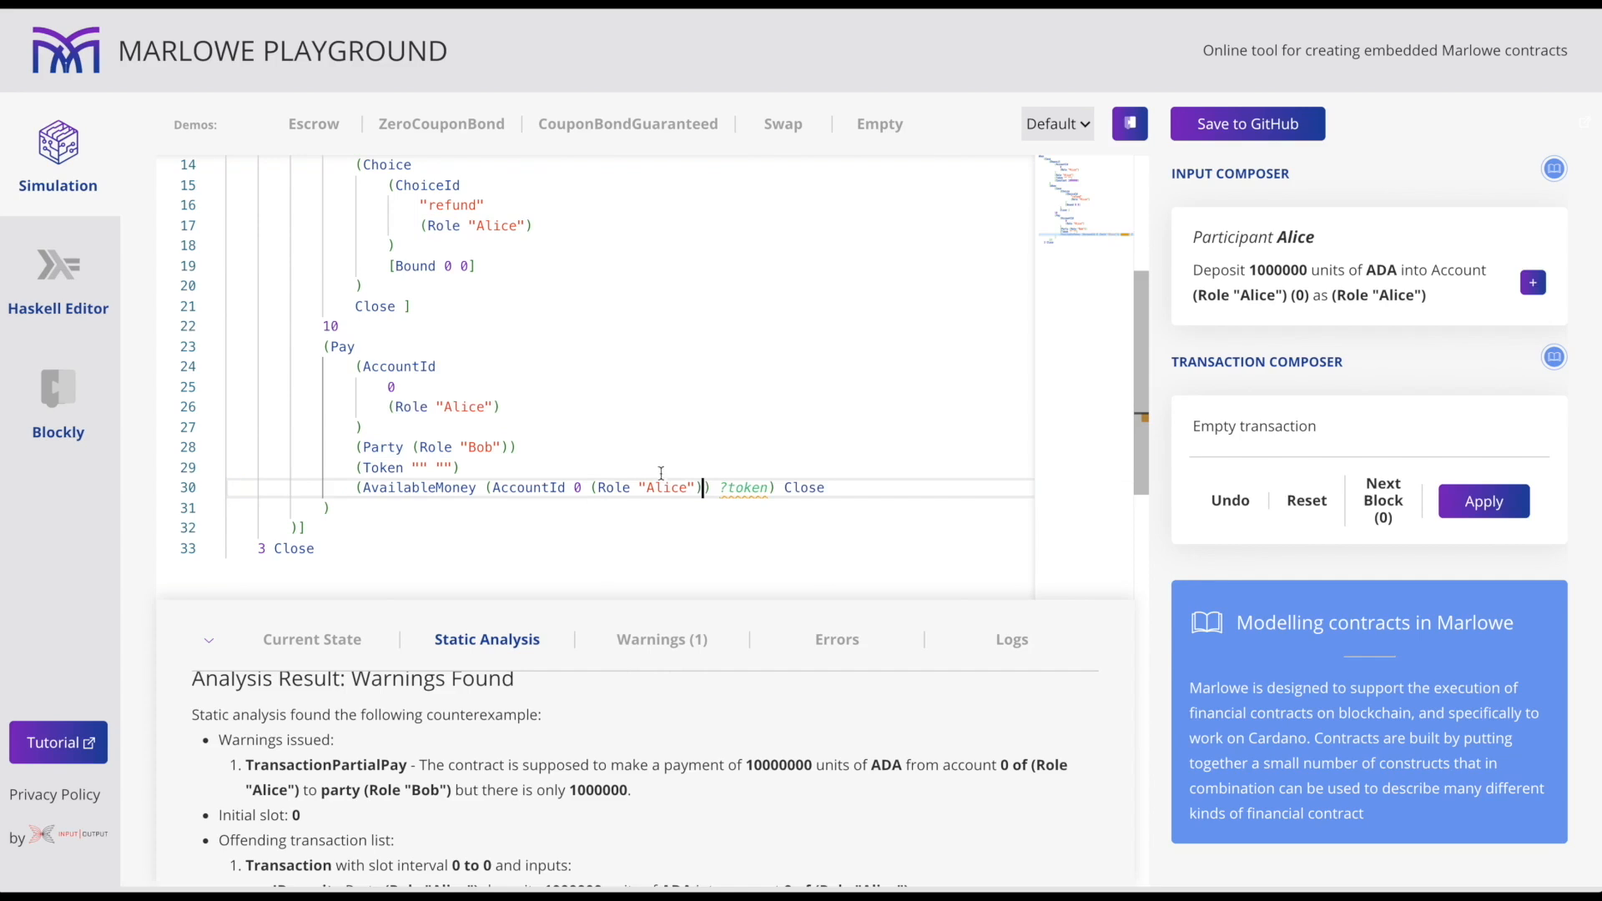
{"action": "double_click", "coordinate": [663, 487]}
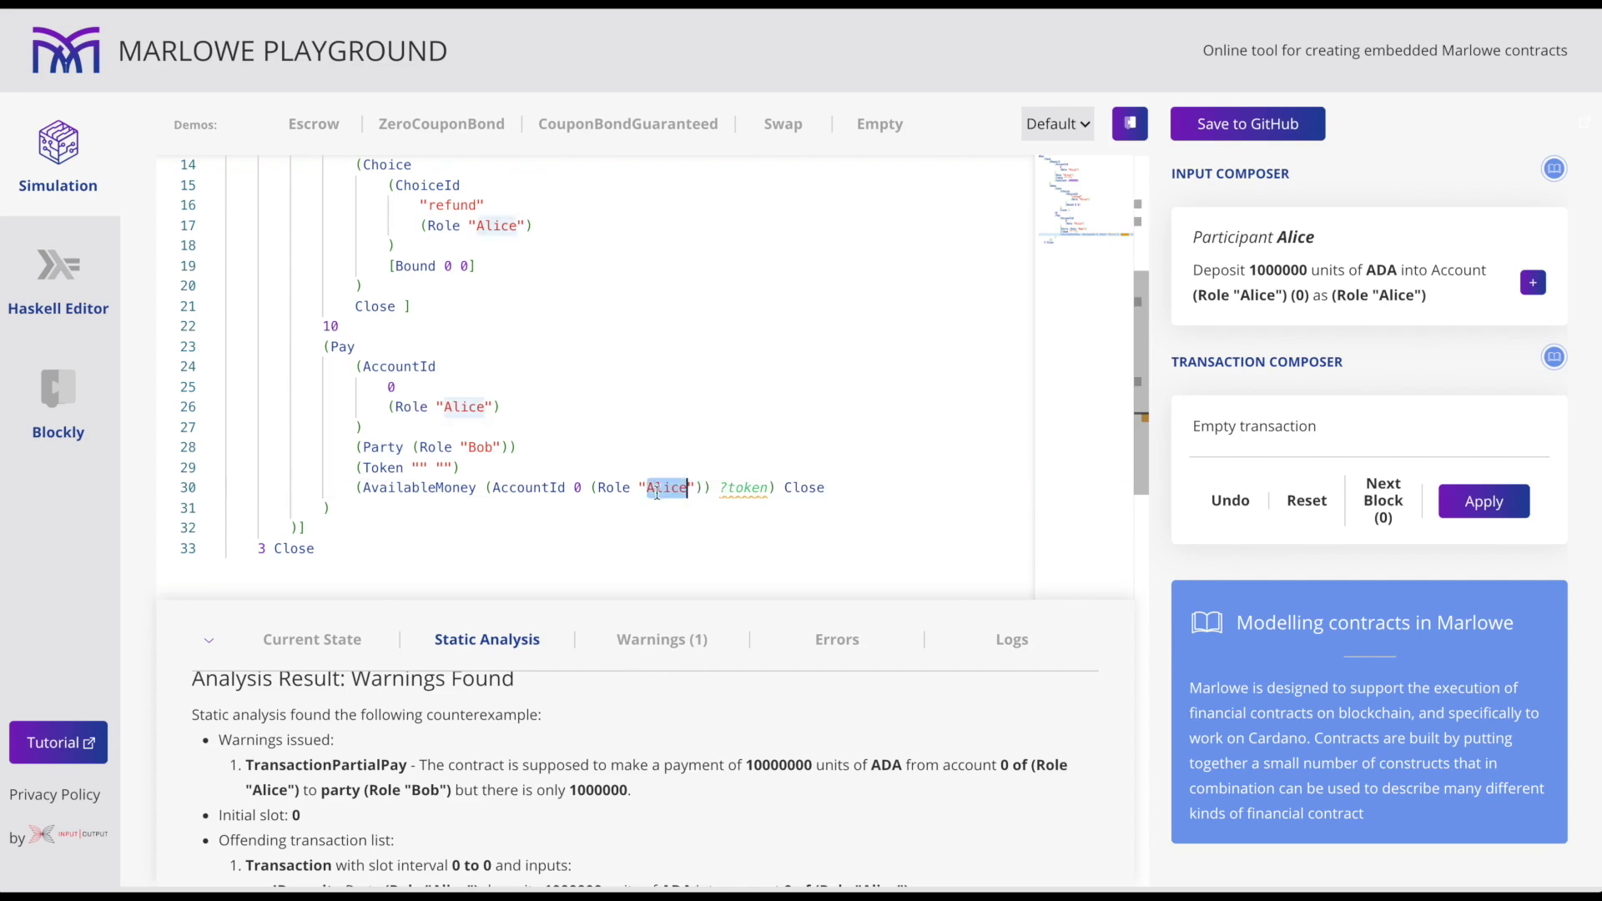
{"action": "double_click", "coordinate": [747, 486]}
{"action": "left_click", "coordinate": [238, 497]}
{"action": "left_click", "coordinate": [276, 532]}
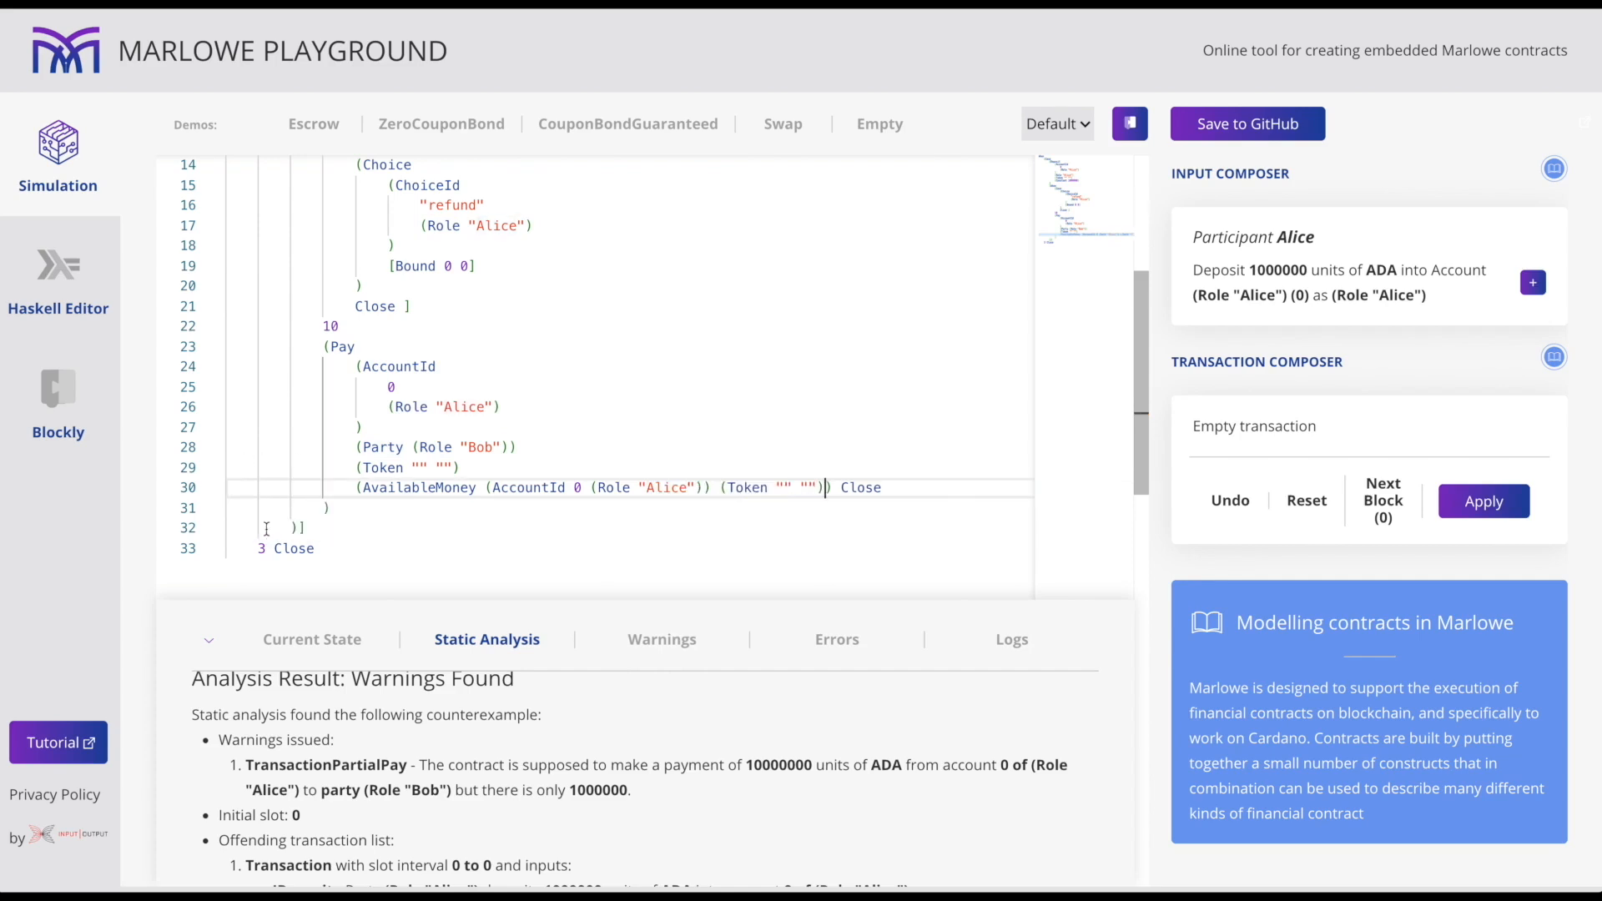
{"action": "scroll", "coordinate": [501, 751], "scroll_direction": "down", "scroll_amount": 3}
Run static analysis on the revised contract and confirm it passes.
{"action": "left_click", "coordinate": [244, 857]}
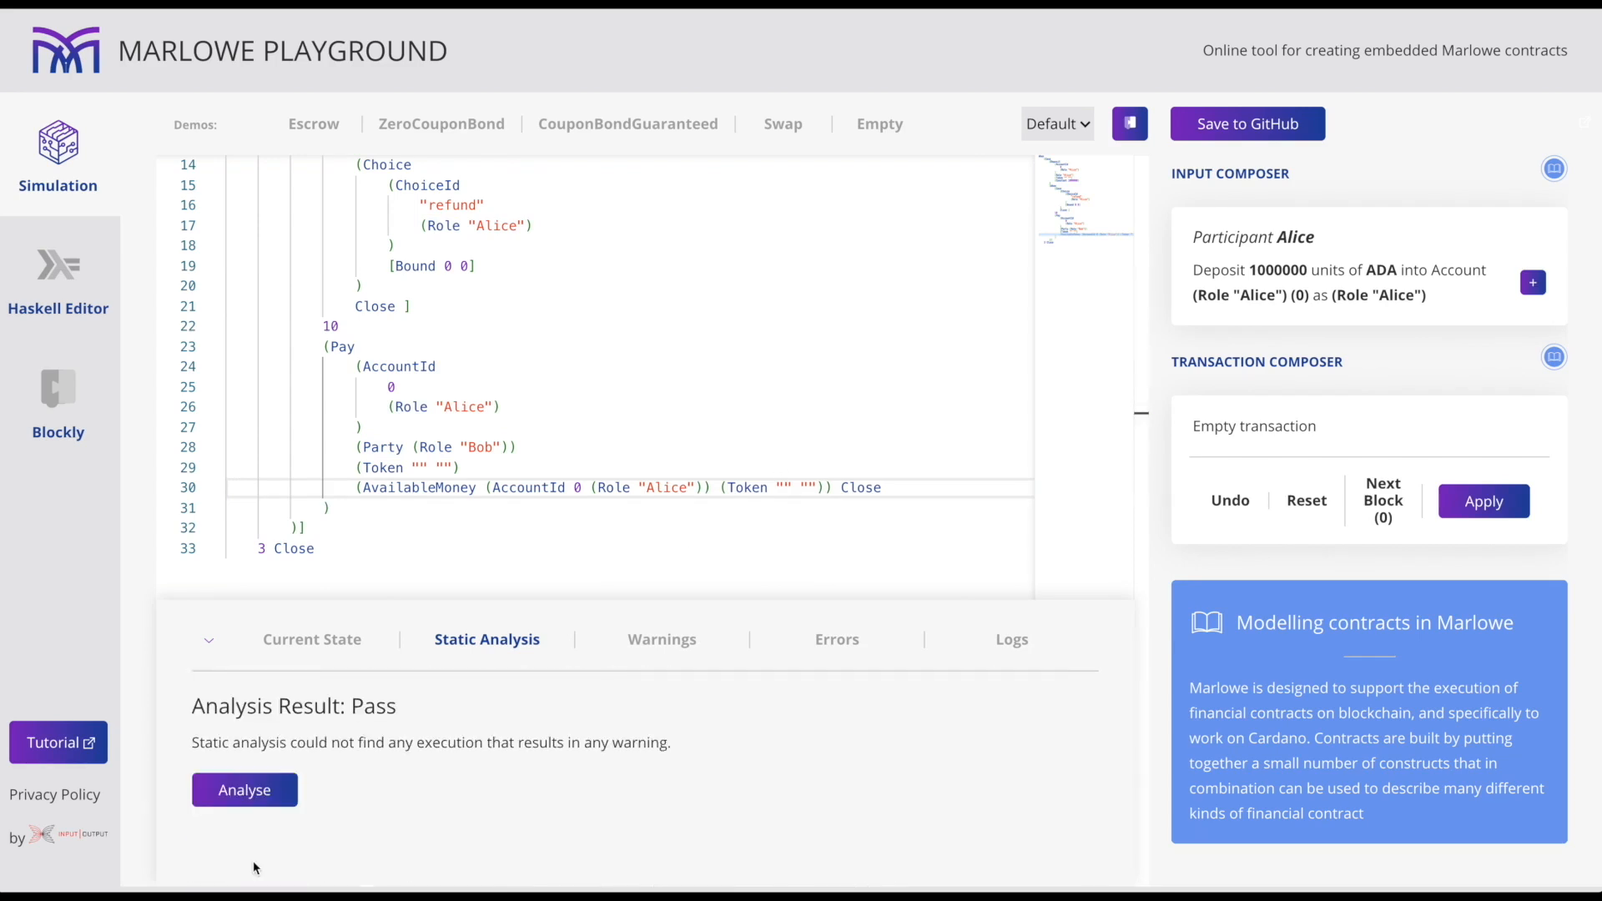
{"action": "scroll", "coordinate": [948, 313], "scroll_direction": "up", "scroll_amount": 5}
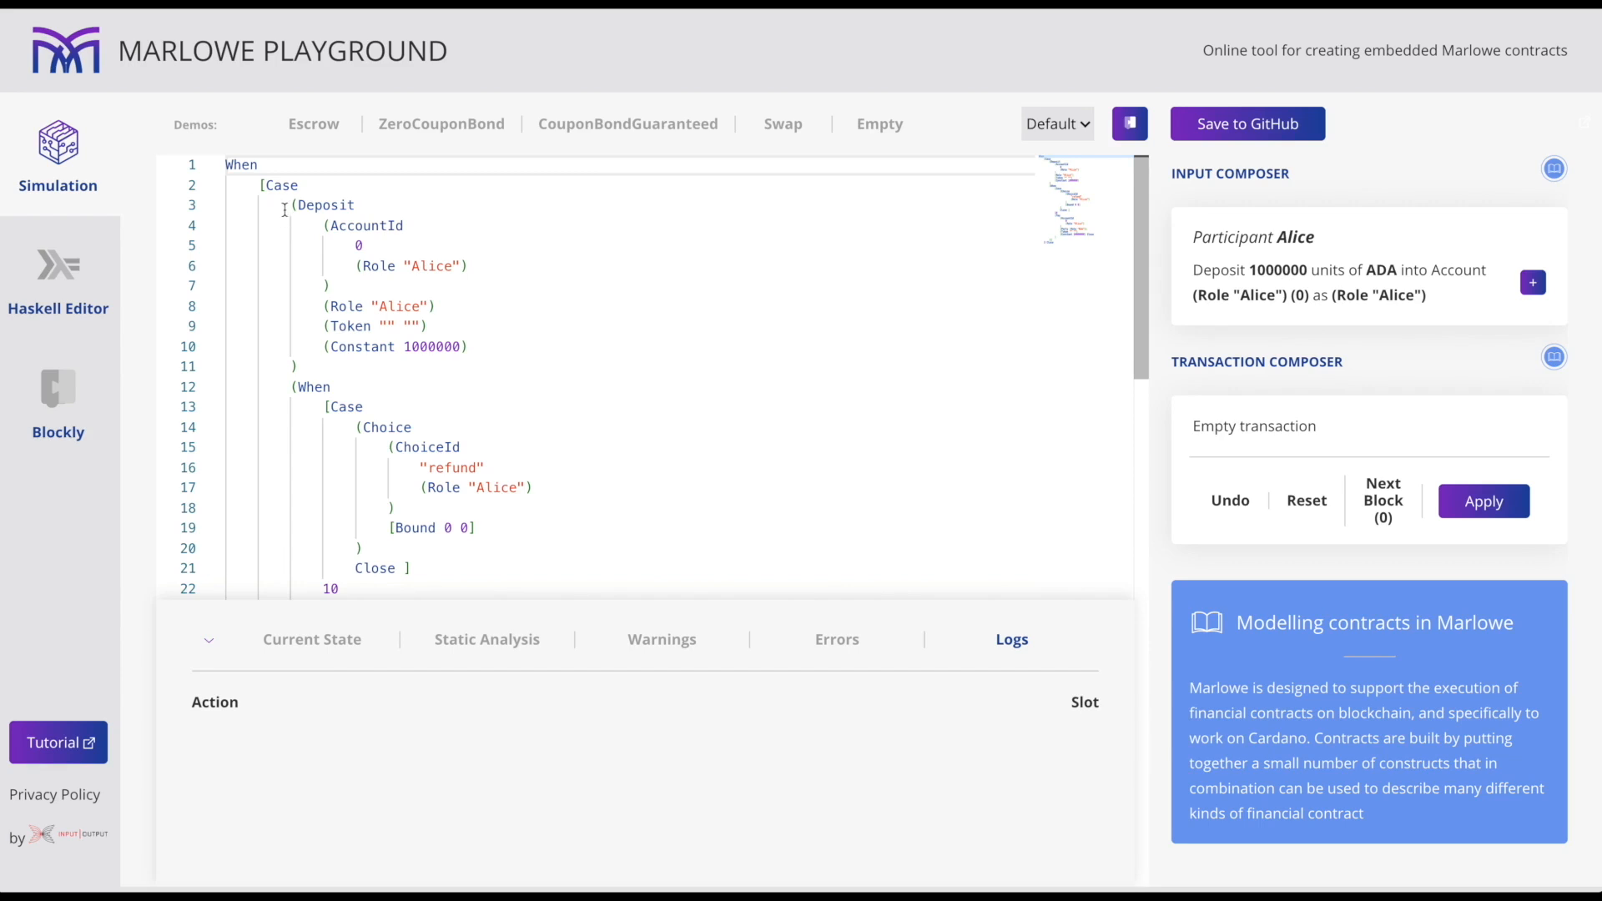
{"action": "left_click_drag", "start_coordinate": [320, 234], "coordinate": [435, 334]}
{"action": "left_click", "coordinate": [536, 315]}
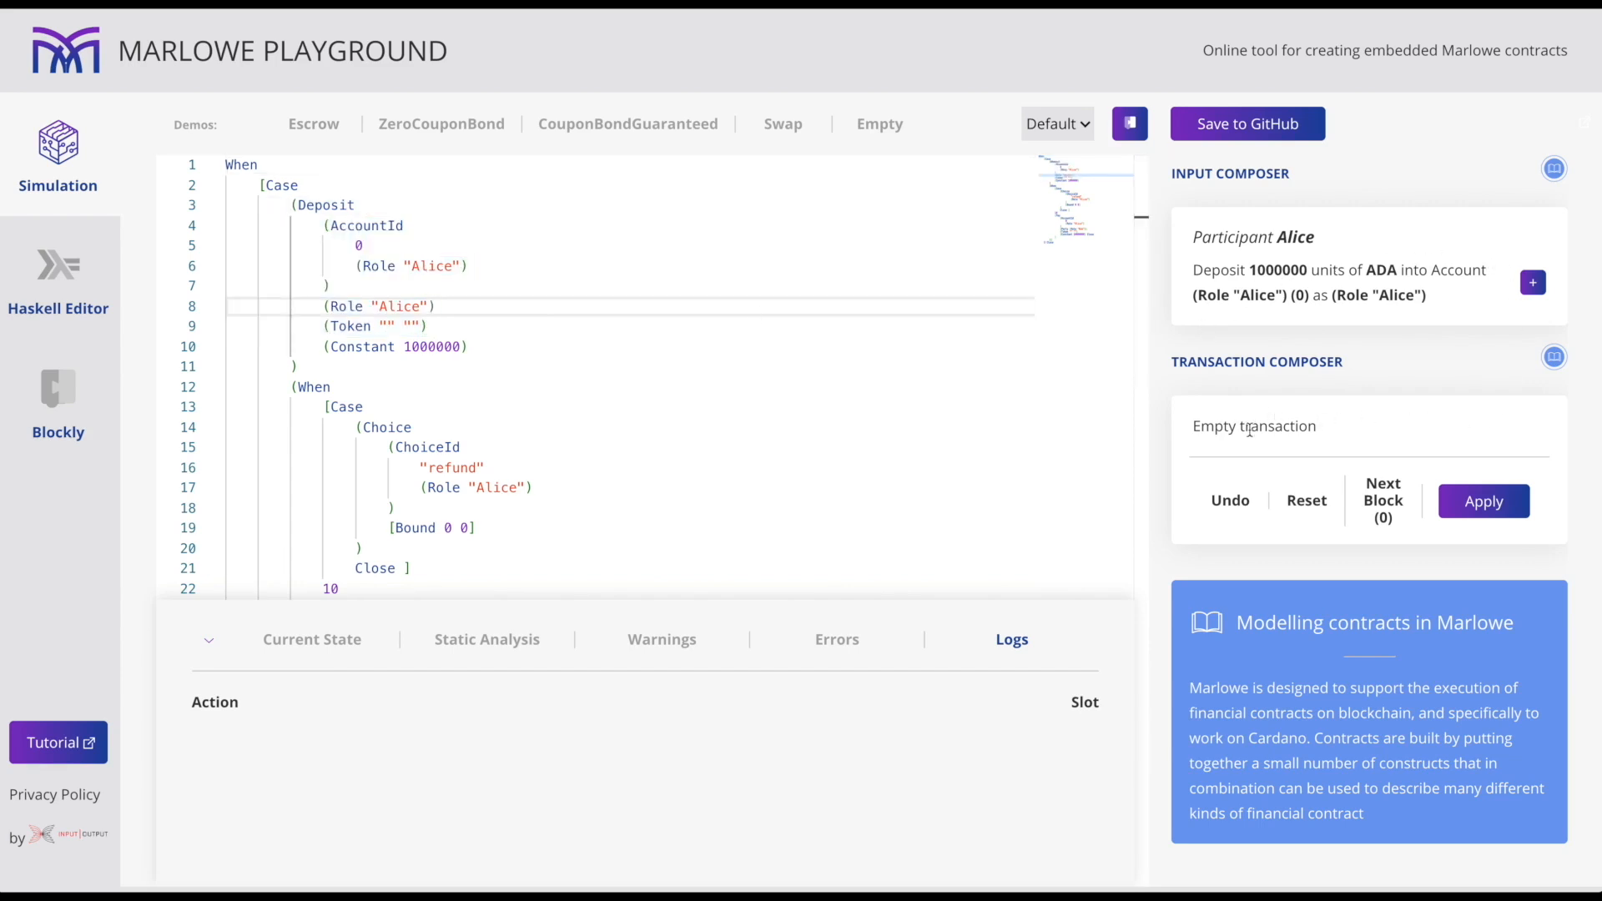
{"action": "left_click", "coordinate": [1532, 283]}
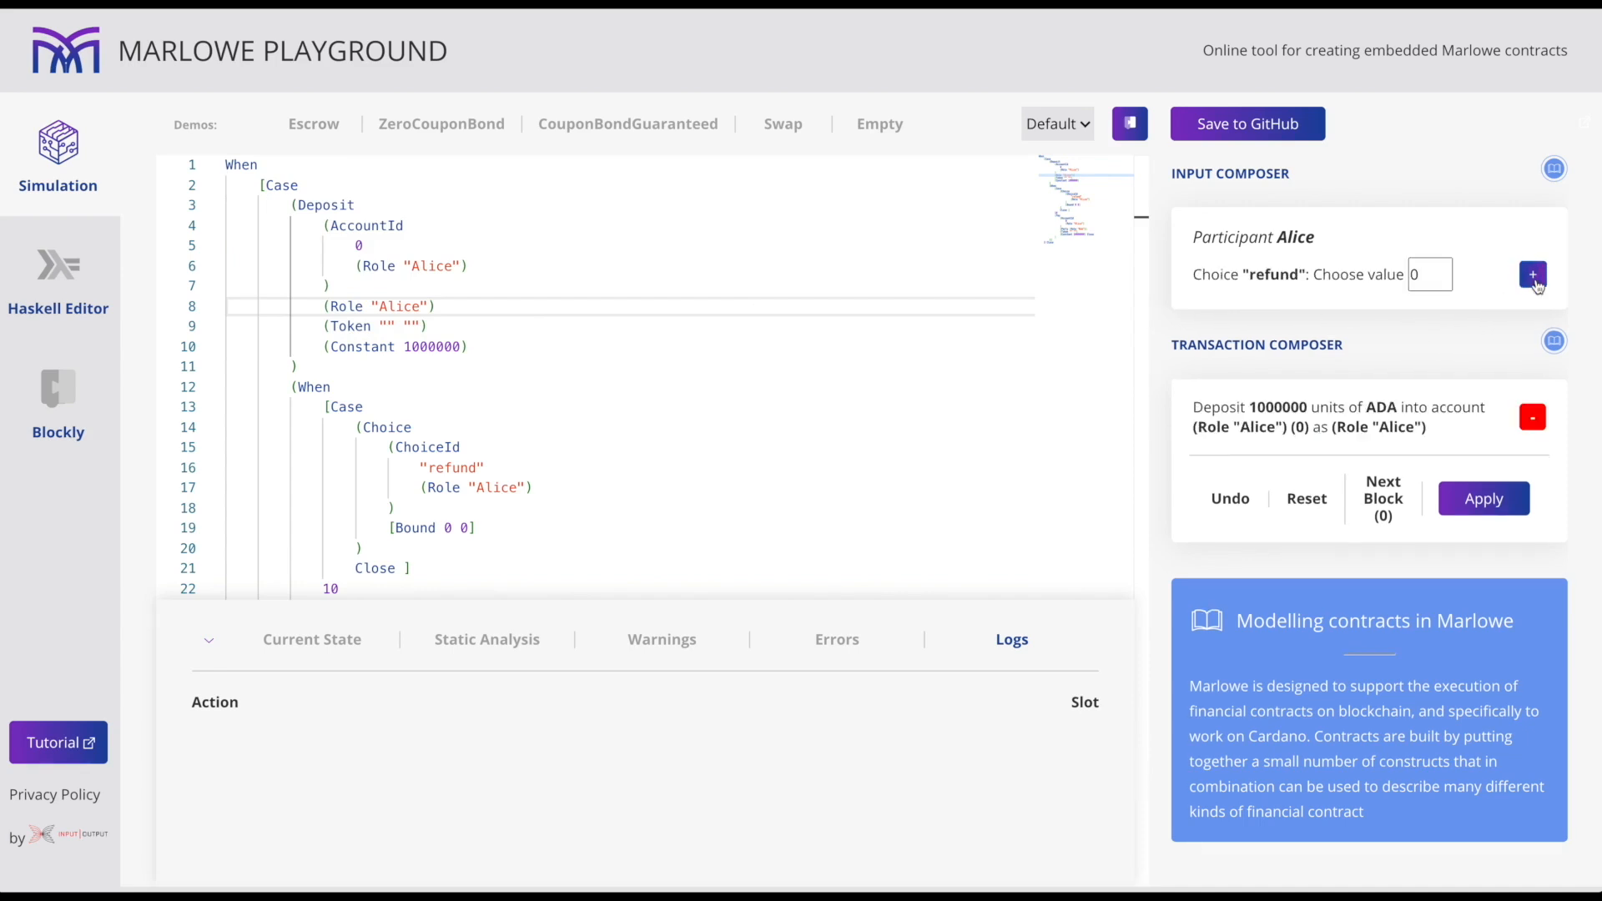
{"action": "left_click", "coordinate": [1533, 273]}
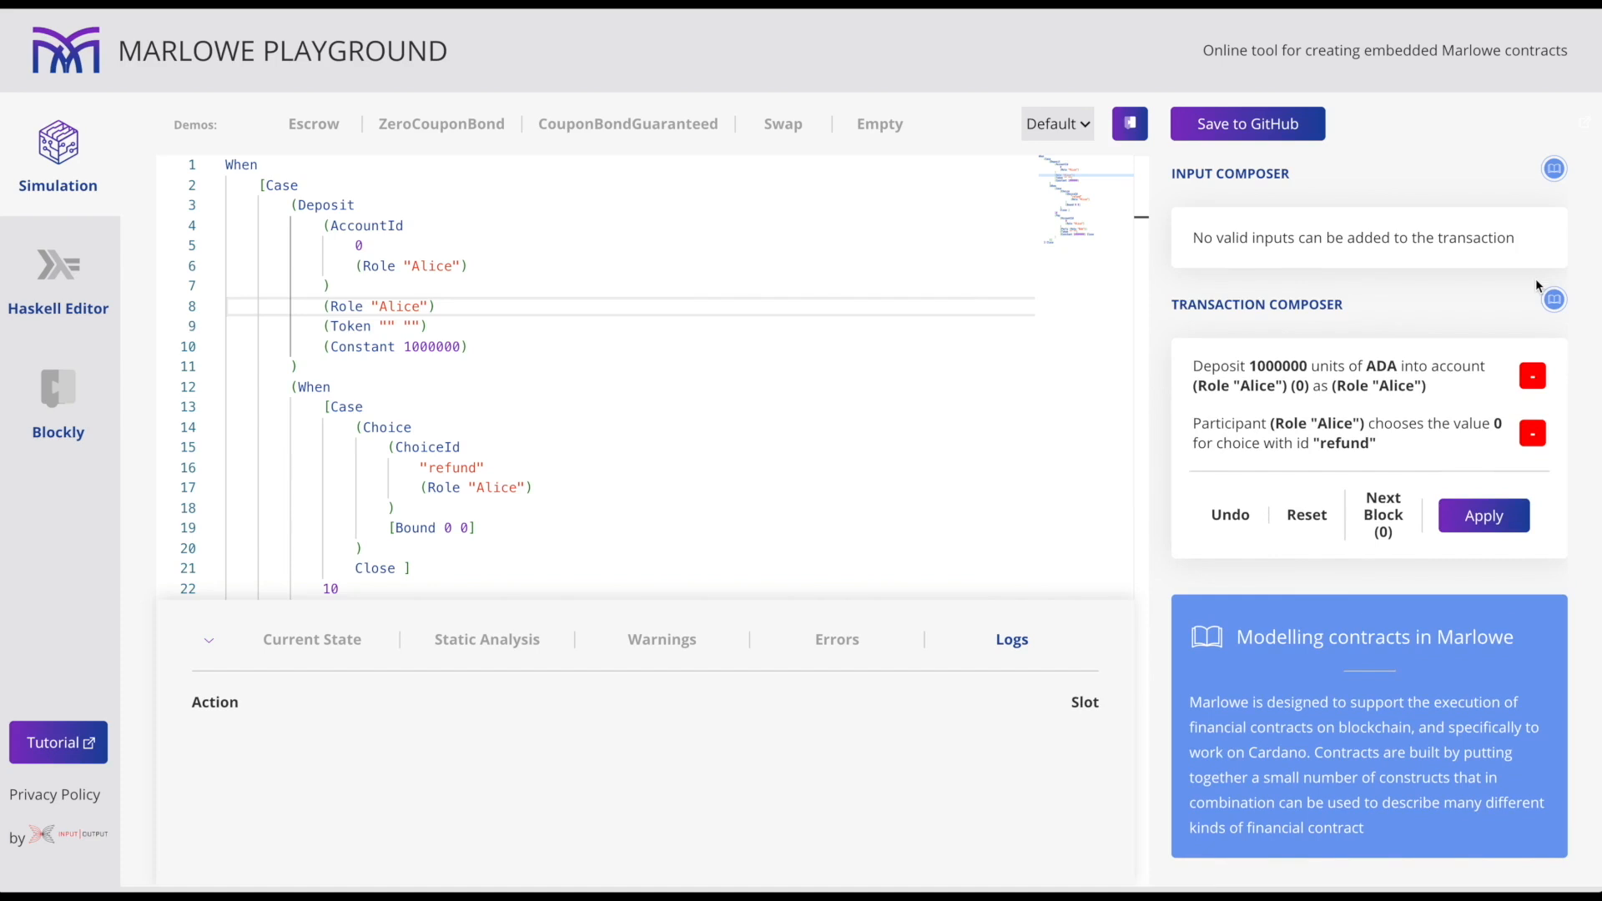
{"action": "left_click", "coordinate": [1306, 513]}
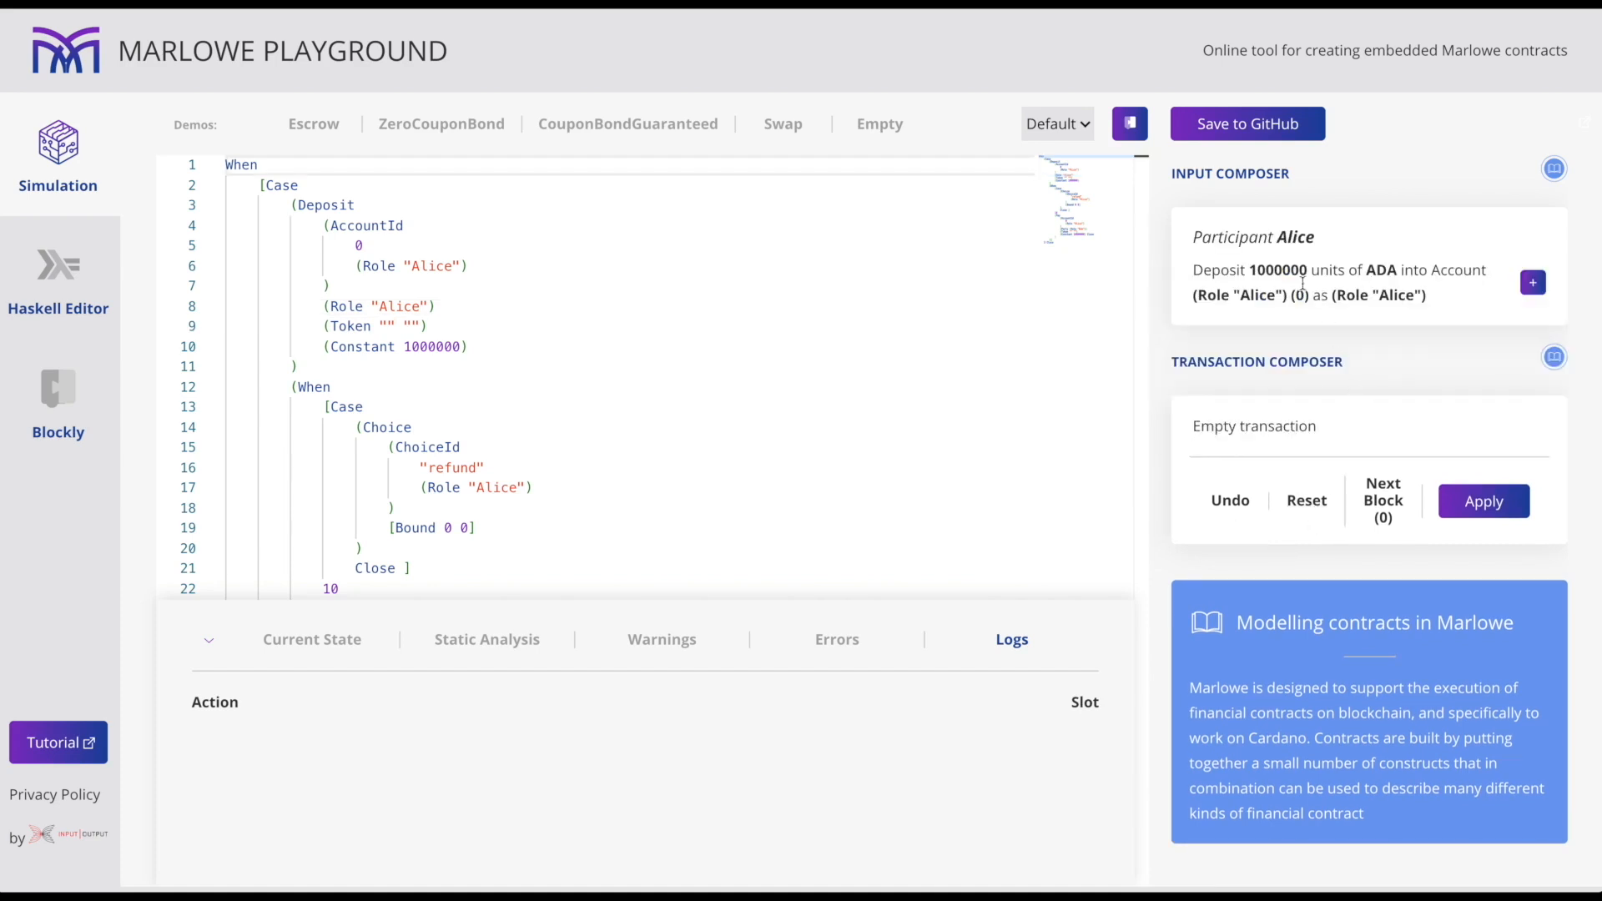
{"action": "left_click_drag", "start_coordinate": [297, 203], "coordinate": [392, 267]}
{"action": "left_click", "coordinate": [626, 279]}
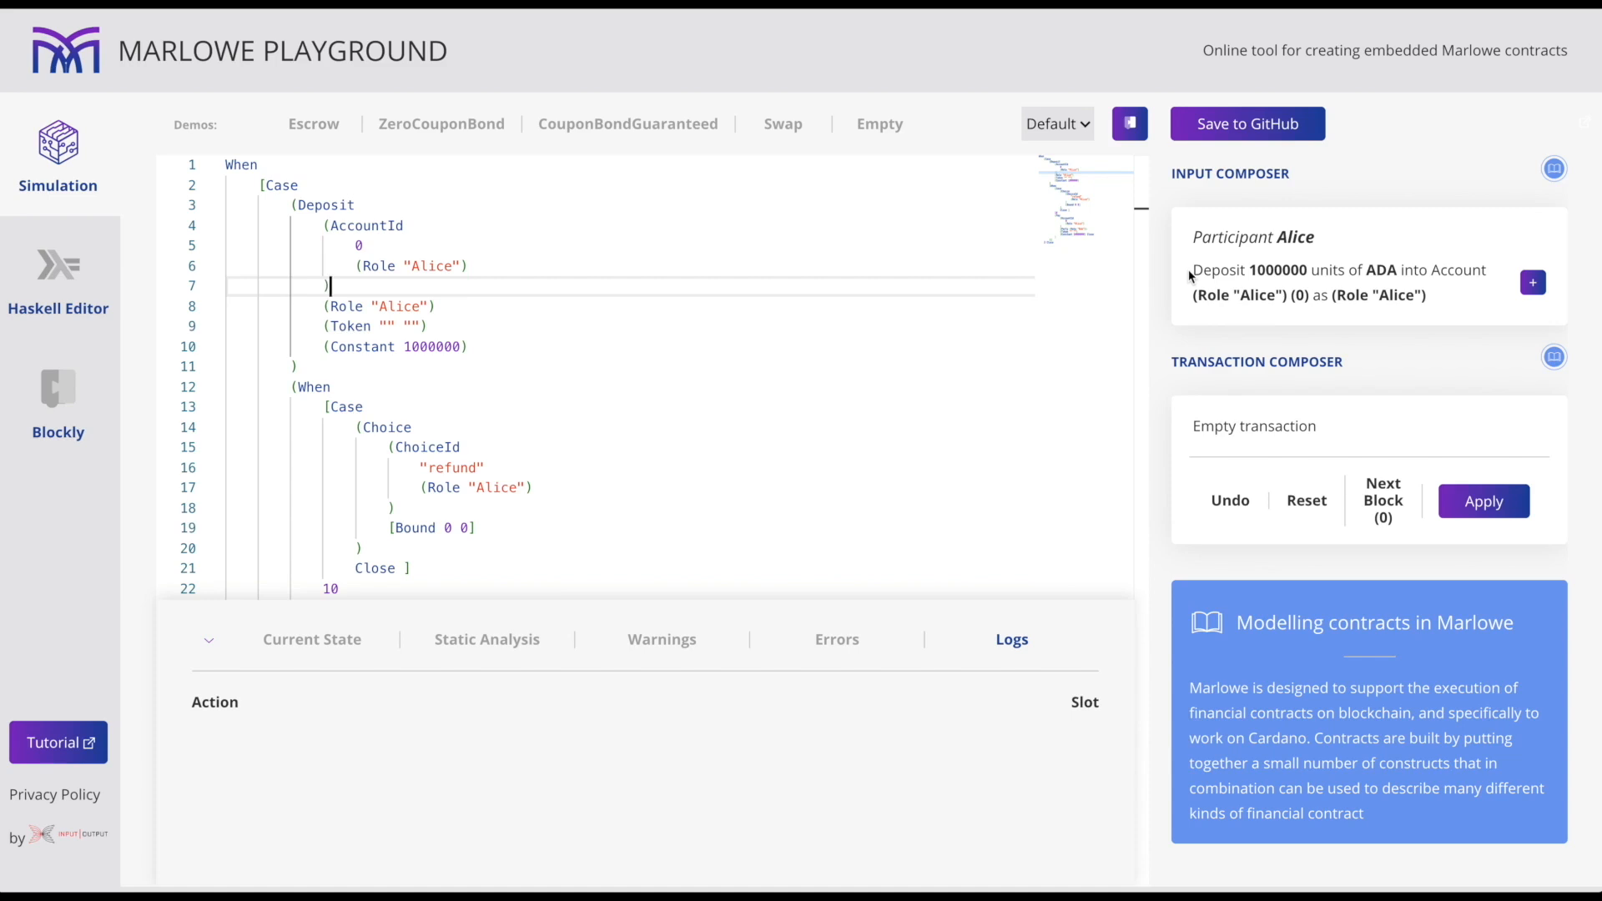
Add and apply Alice's 1000000 deposit, then check the deposit line in the log.
{"action": "left_click", "coordinate": [1532, 283]}
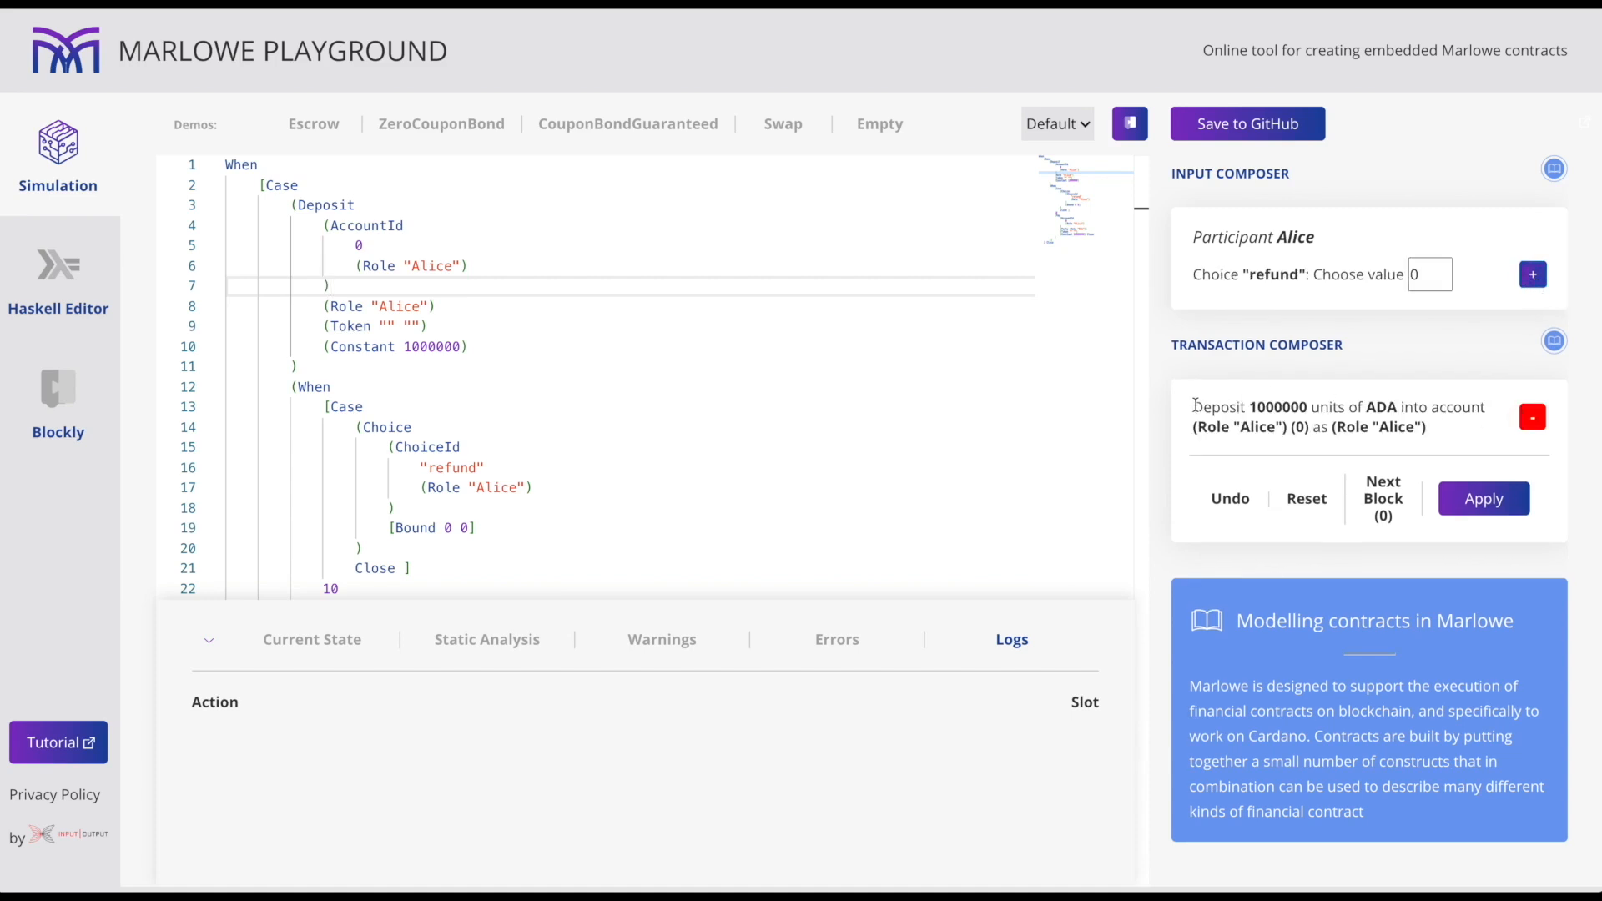
{"action": "left_click", "coordinate": [1497, 509]}
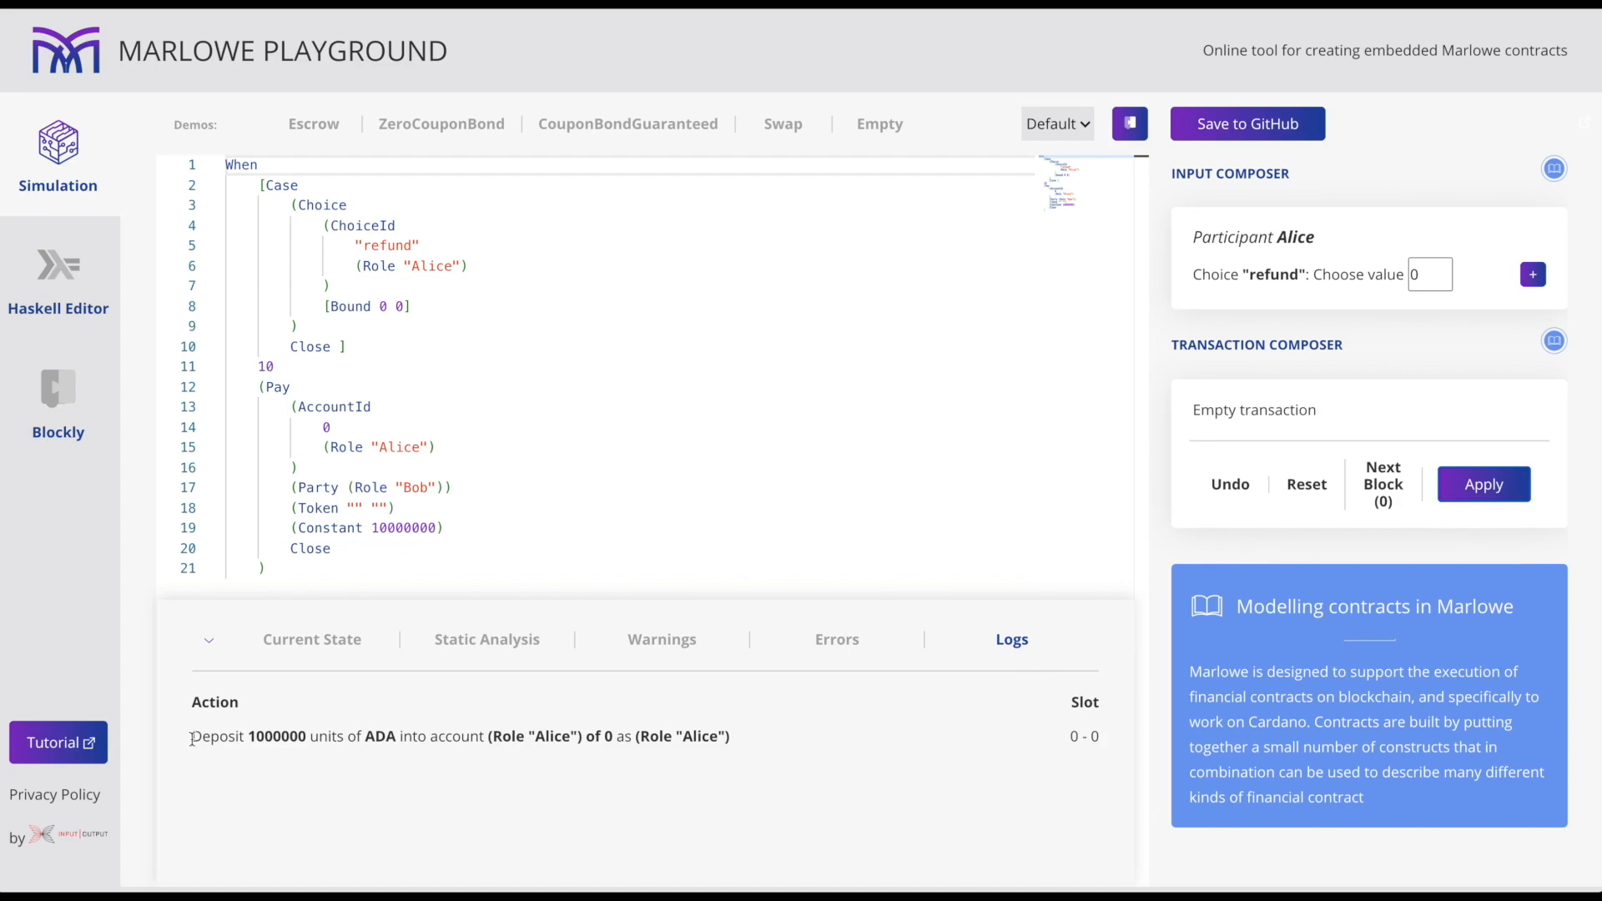
{"action": "left_click_drag", "start_coordinate": [291, 738], "coordinate": [299, 739]}
{"action": "double_click", "coordinate": [292, 738]}
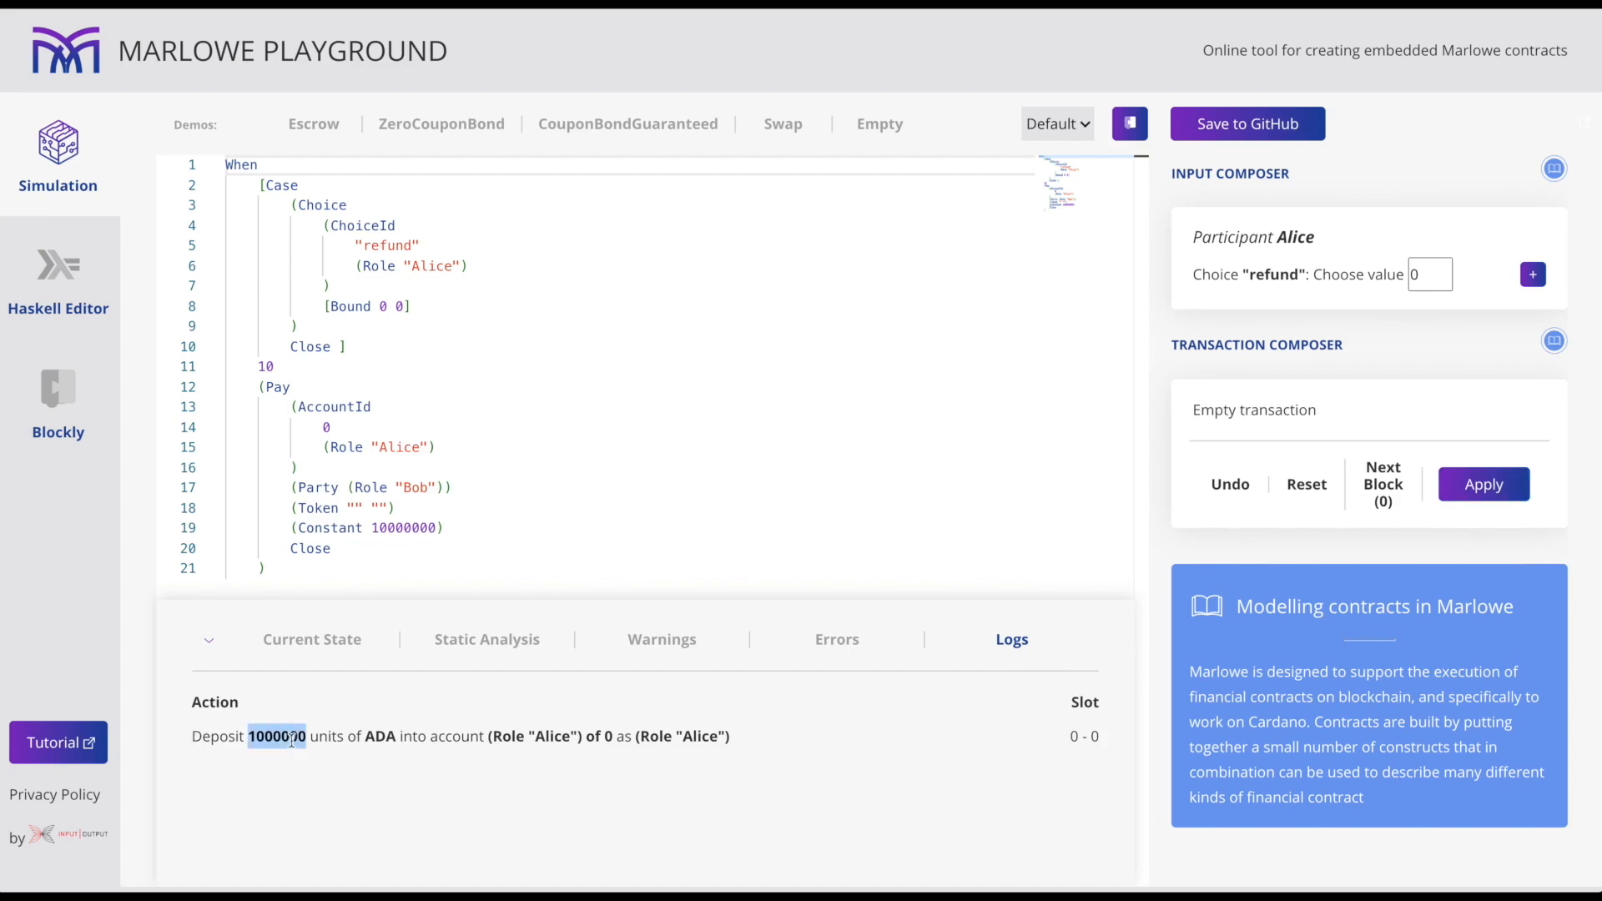
{"action": "double_click", "coordinate": [698, 738]}
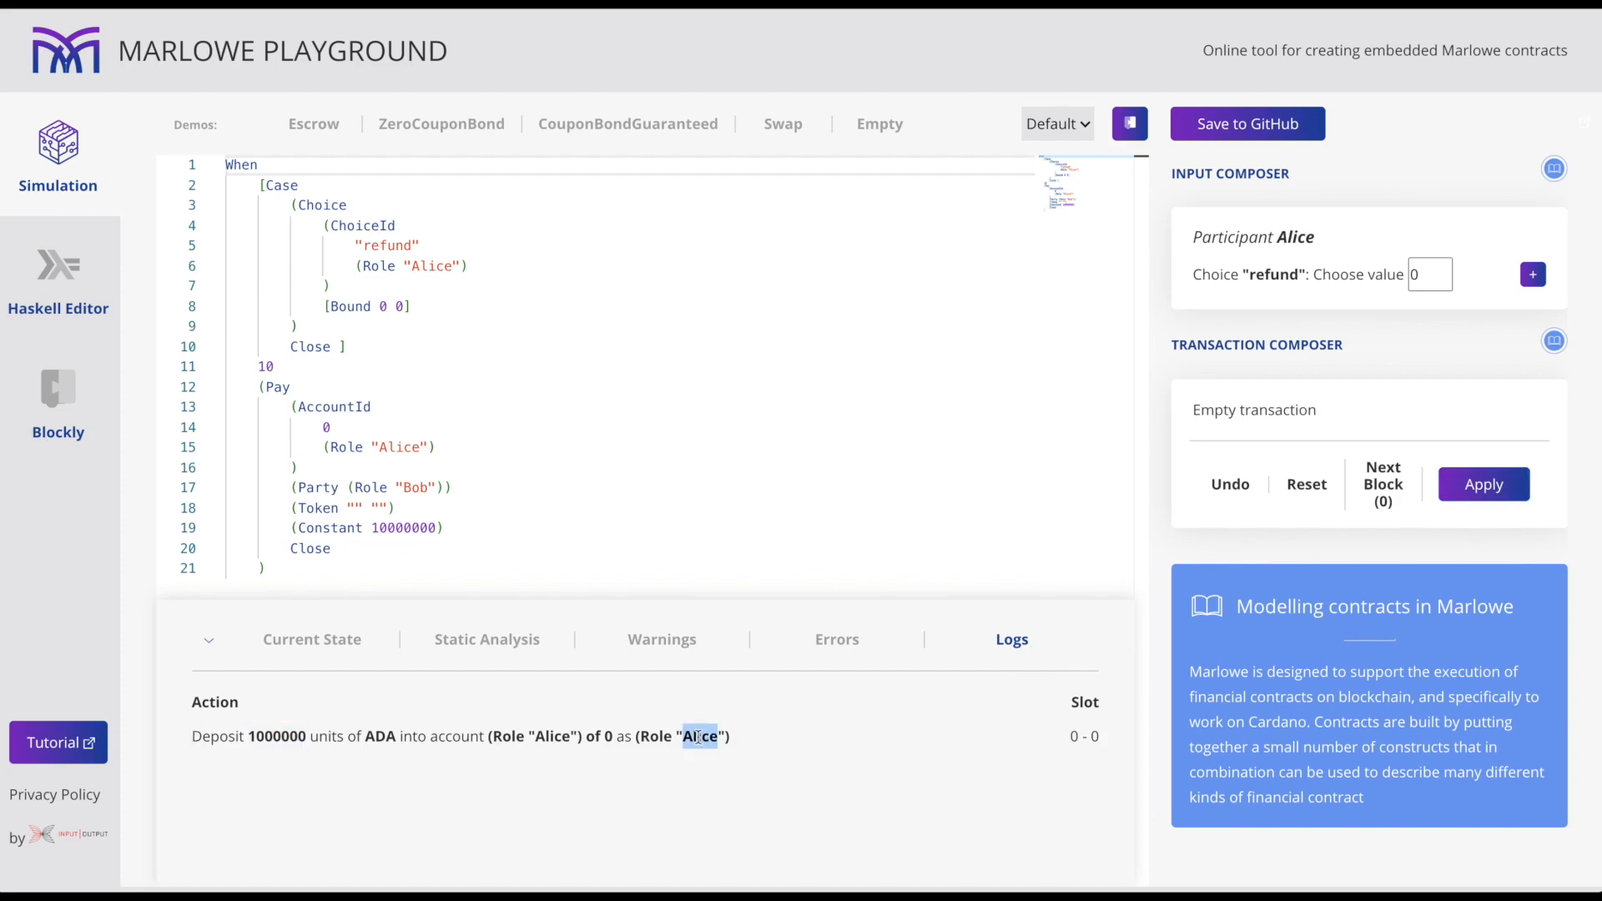
{"action": "triple_click", "coordinate": [698, 738]}
{"action": "left_click", "coordinate": [312, 638]}
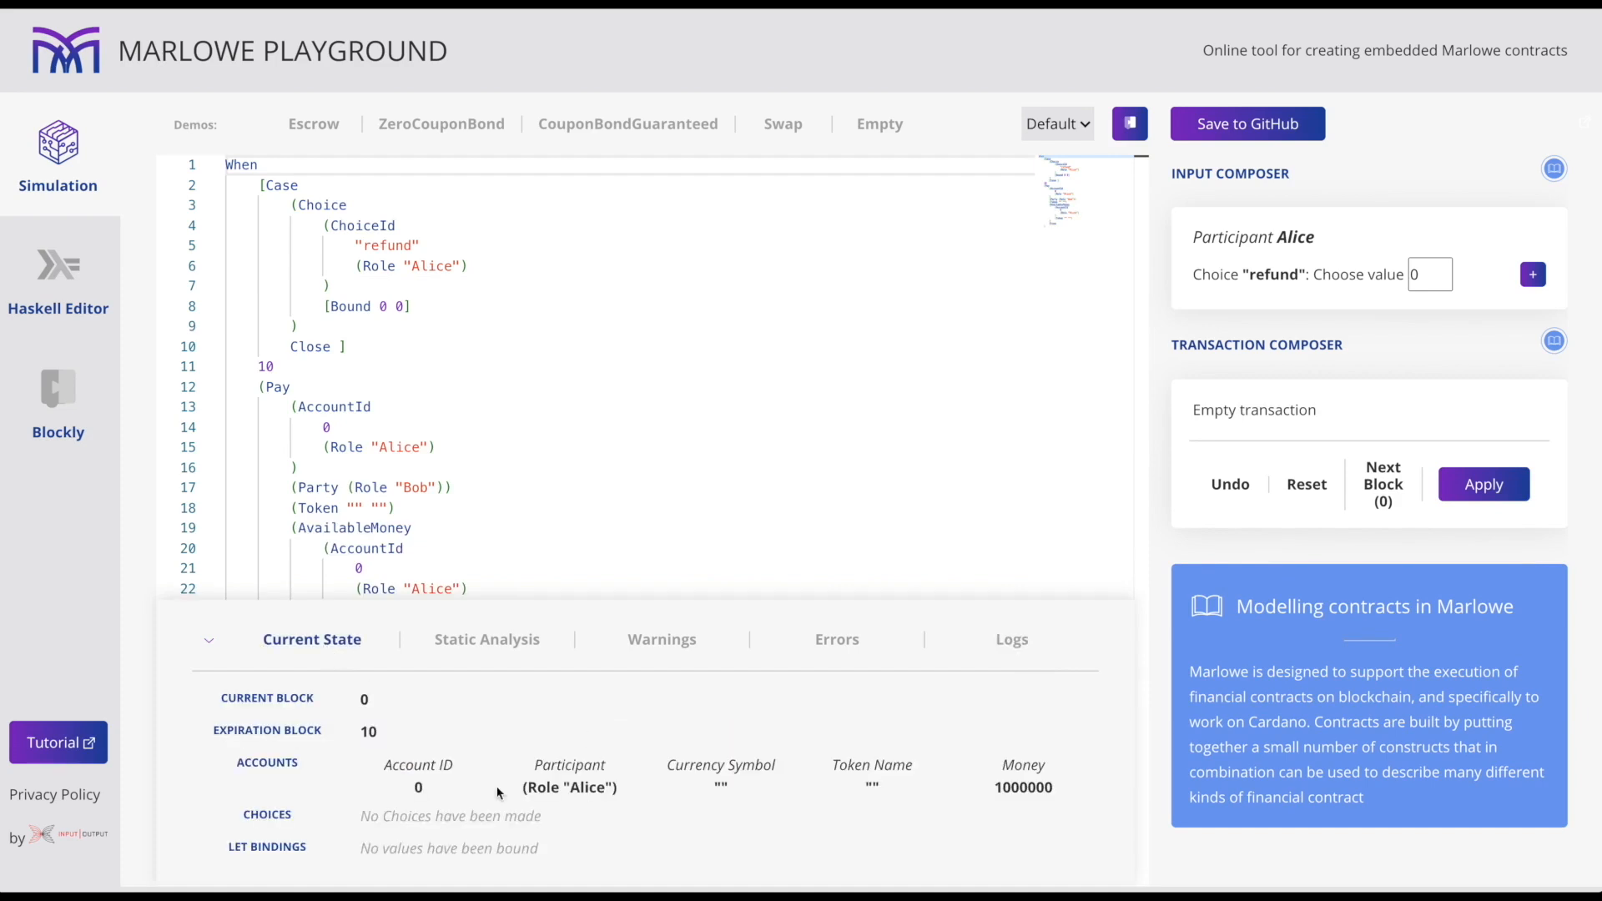
{"action": "double_click", "coordinate": [593, 791]}
{"action": "double_click", "coordinate": [1036, 789]}
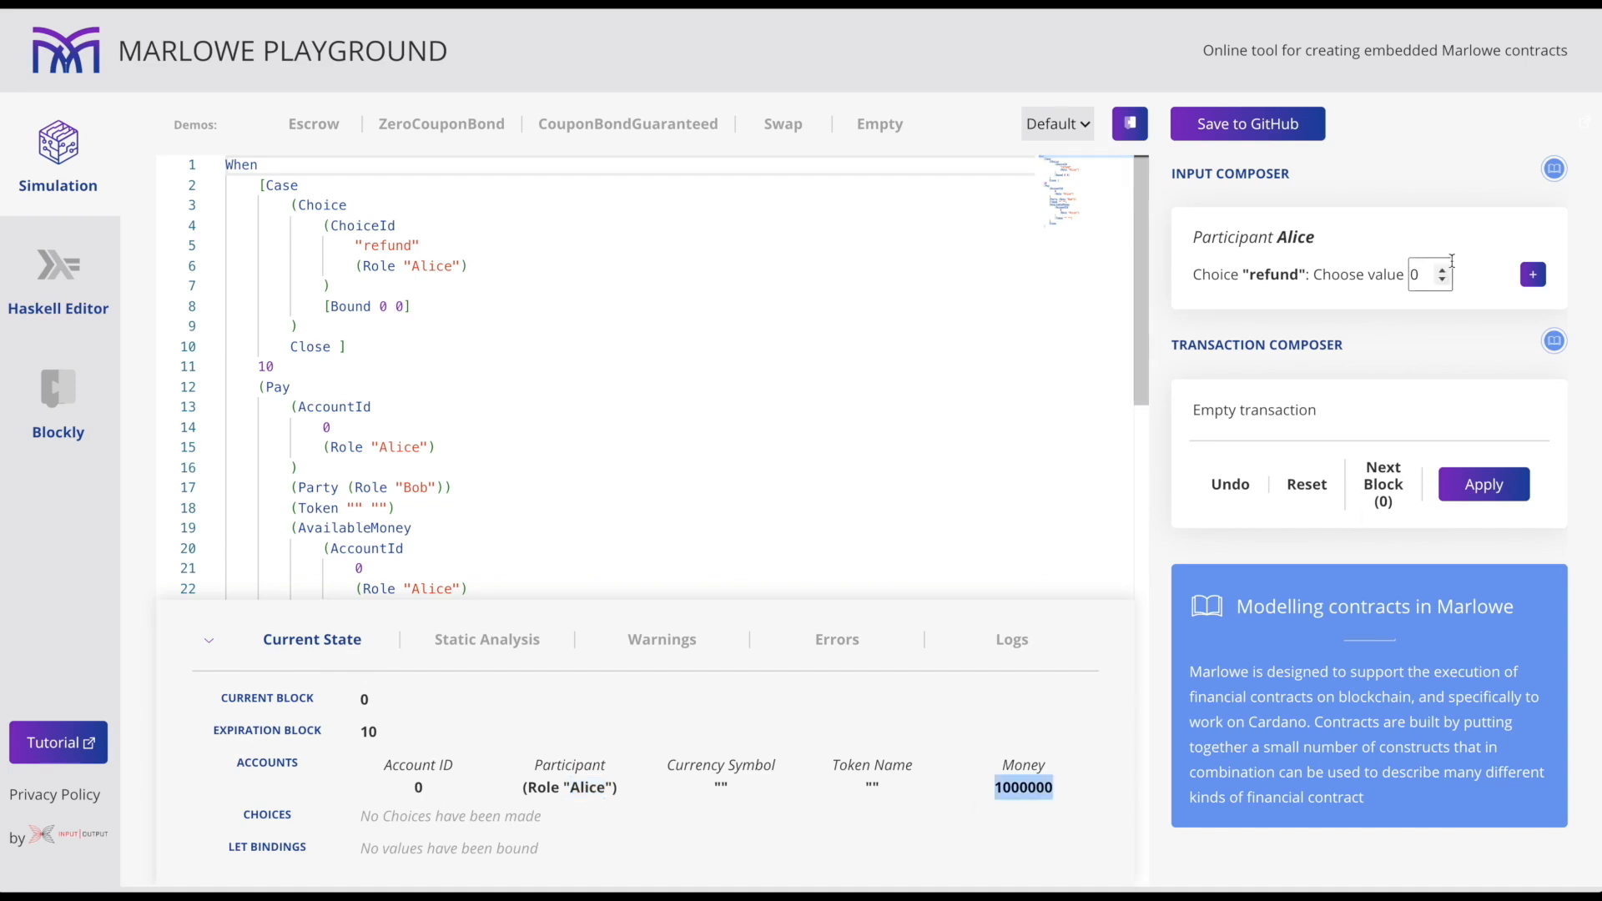
Advance to slot 6, add Alice's refund choice and apply it.
{"action": "left_click", "coordinate": [1382, 482]}
{"action": "left_click", "coordinate": [1382, 482]}
{"action": "triple_click", "coordinate": [1381, 482]}
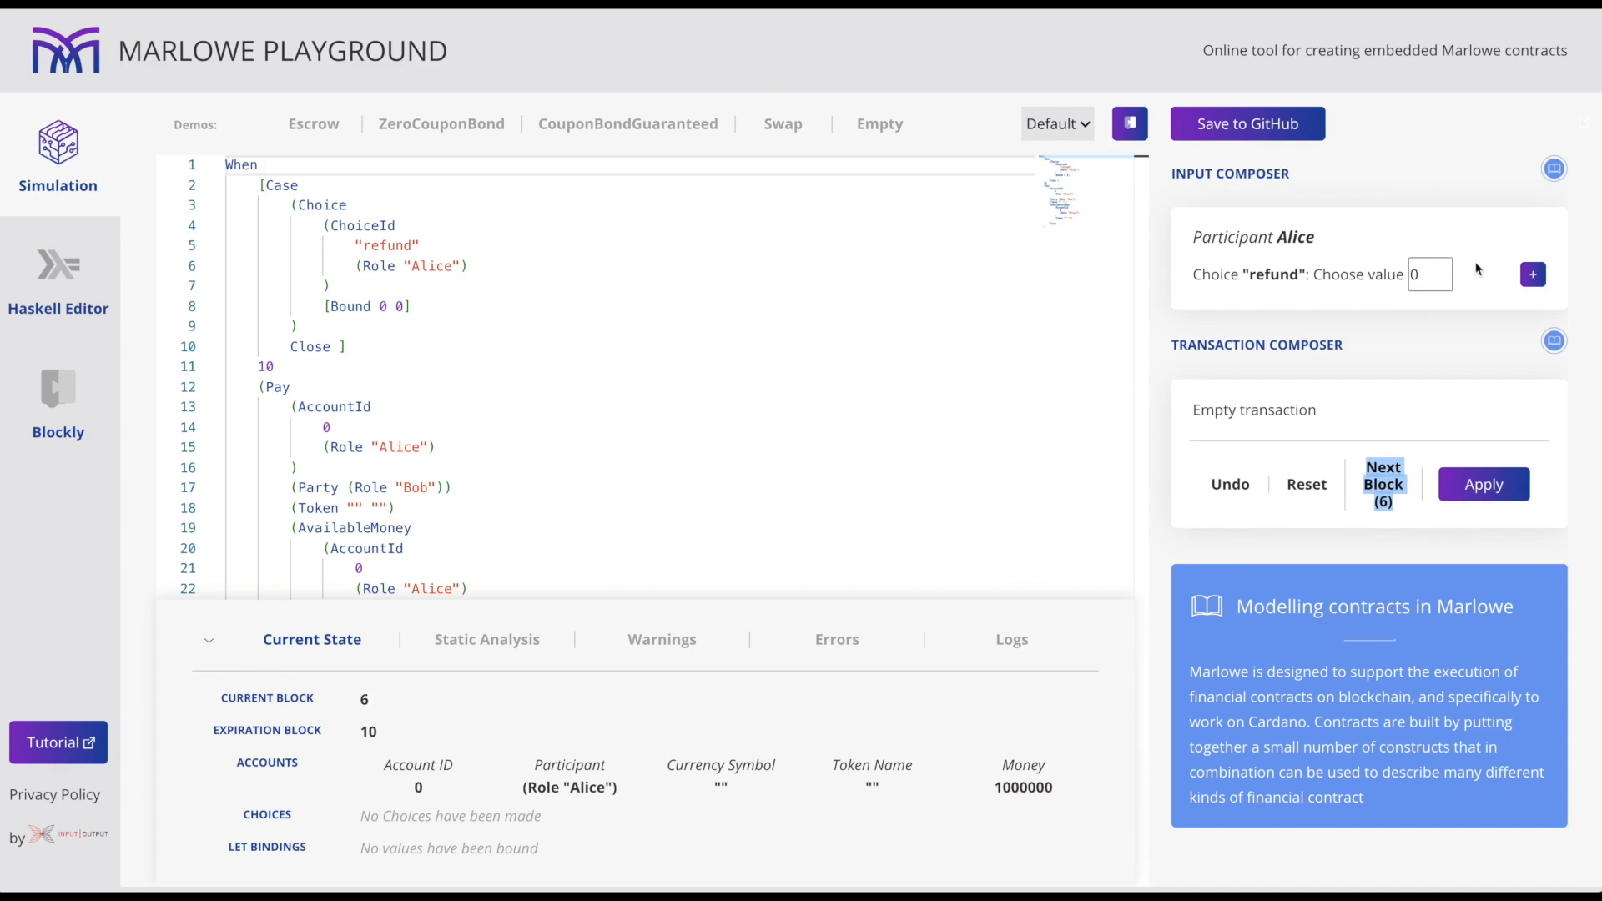
{"action": "left_click", "coordinate": [1532, 277]}
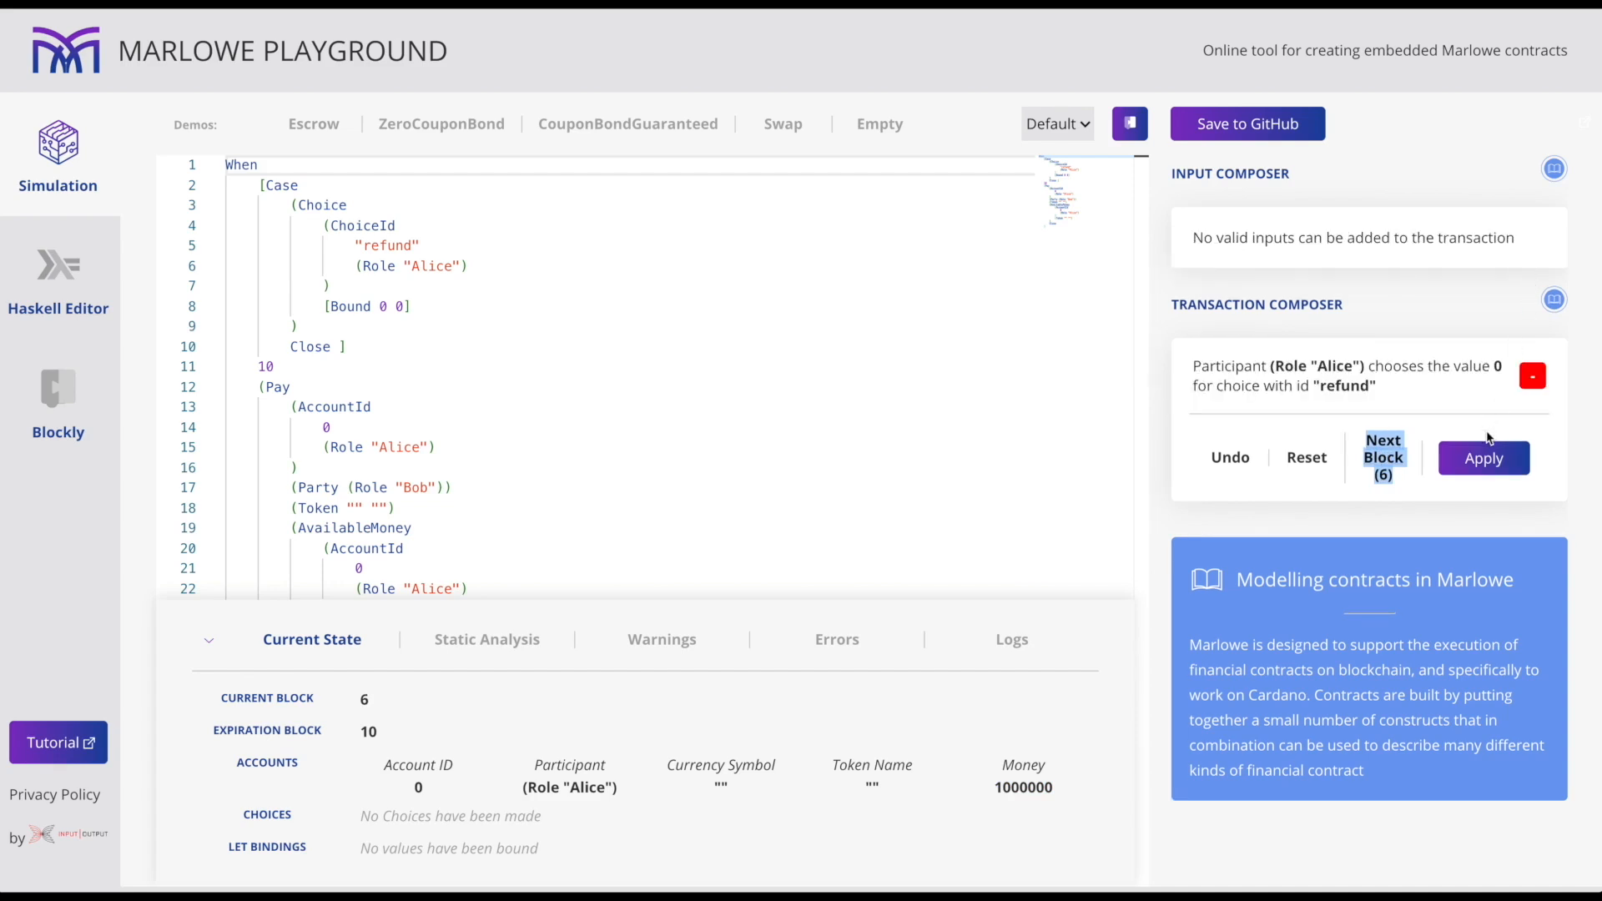
{"action": "left_click", "coordinate": [1483, 456]}
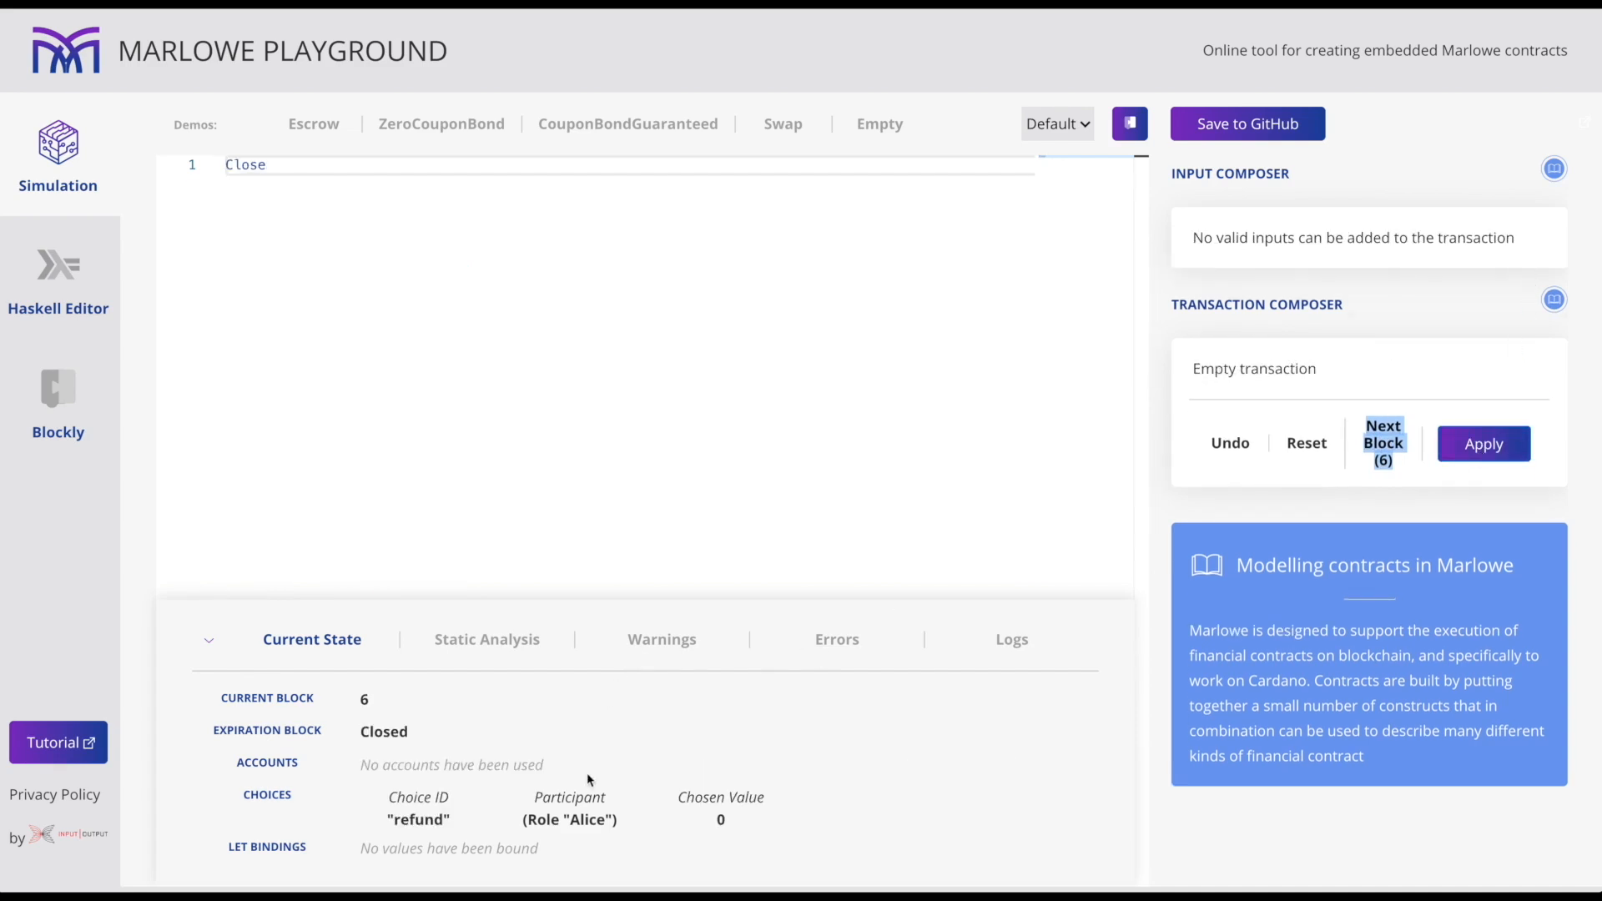
Review the log: Alice chose 0 and the contract paid her 1000000 ada.
{"action": "left_click", "coordinate": [415, 823]}
{"action": "double_click", "coordinate": [414, 822]}
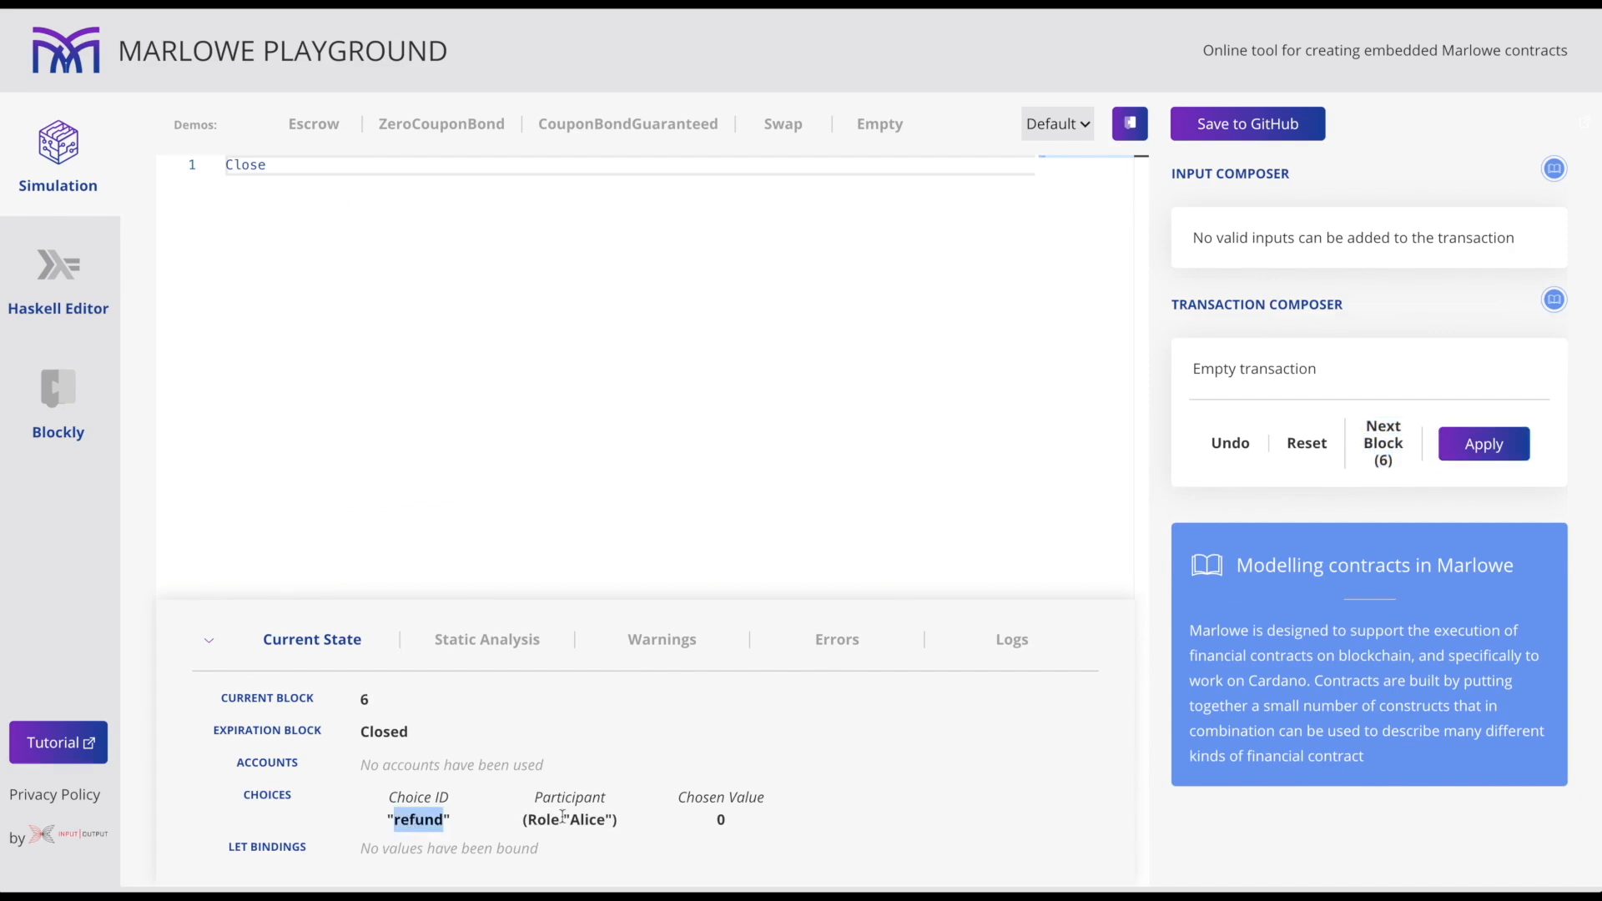
{"action": "double_click", "coordinate": [720, 821]}
{"action": "left_click", "coordinate": [1026, 651]}
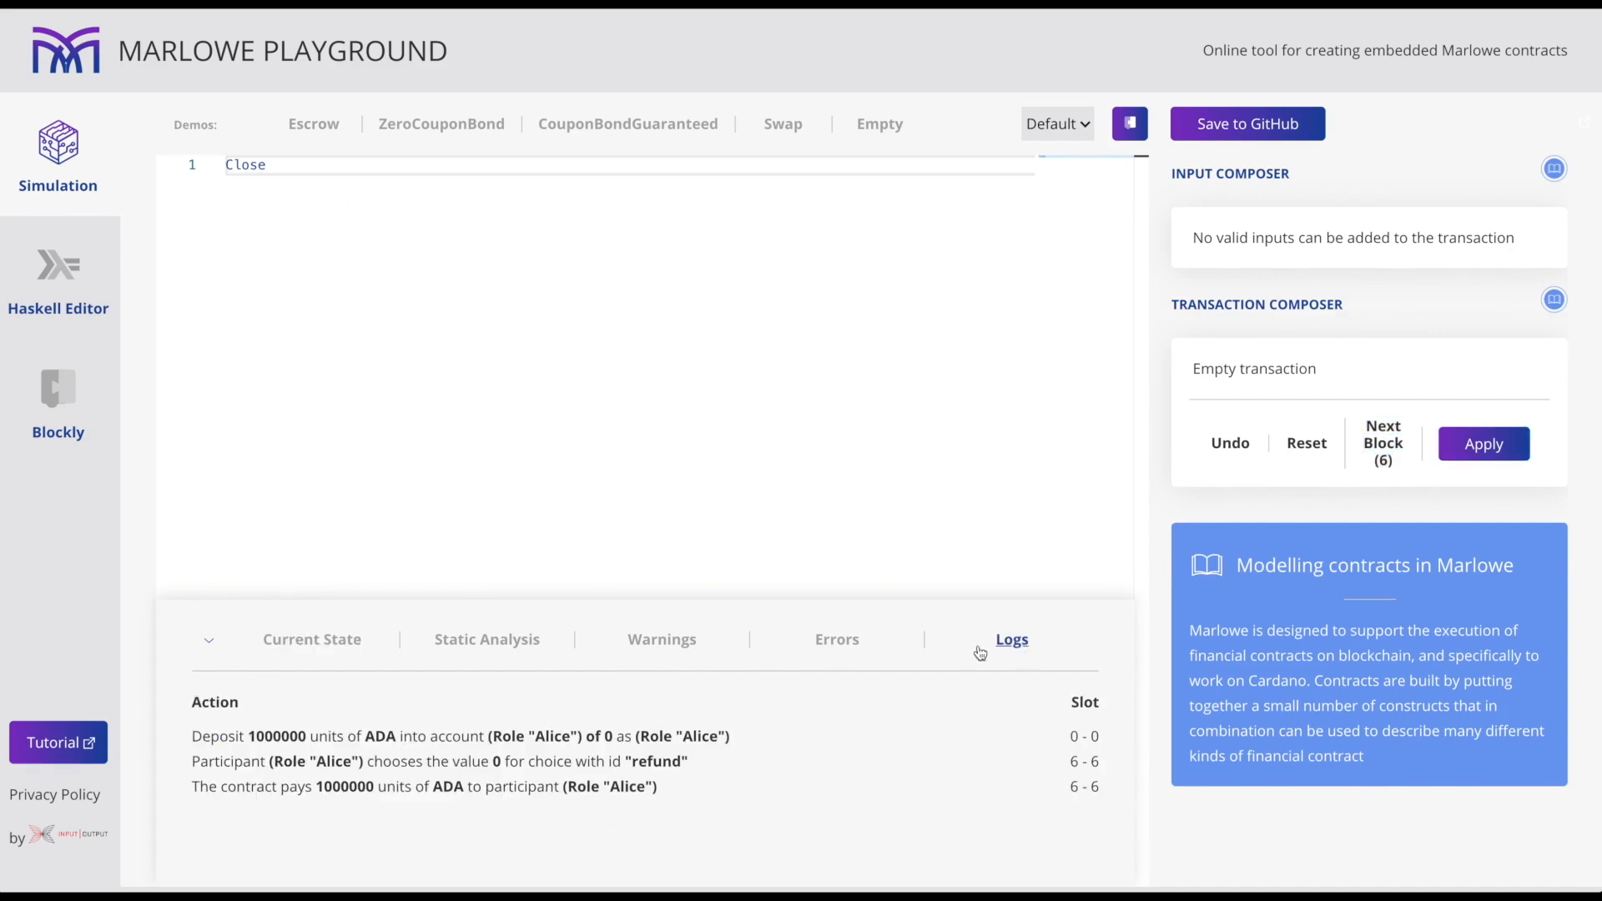
{"action": "left_click_drag", "start_coordinate": [202, 763], "coordinate": [710, 770]}
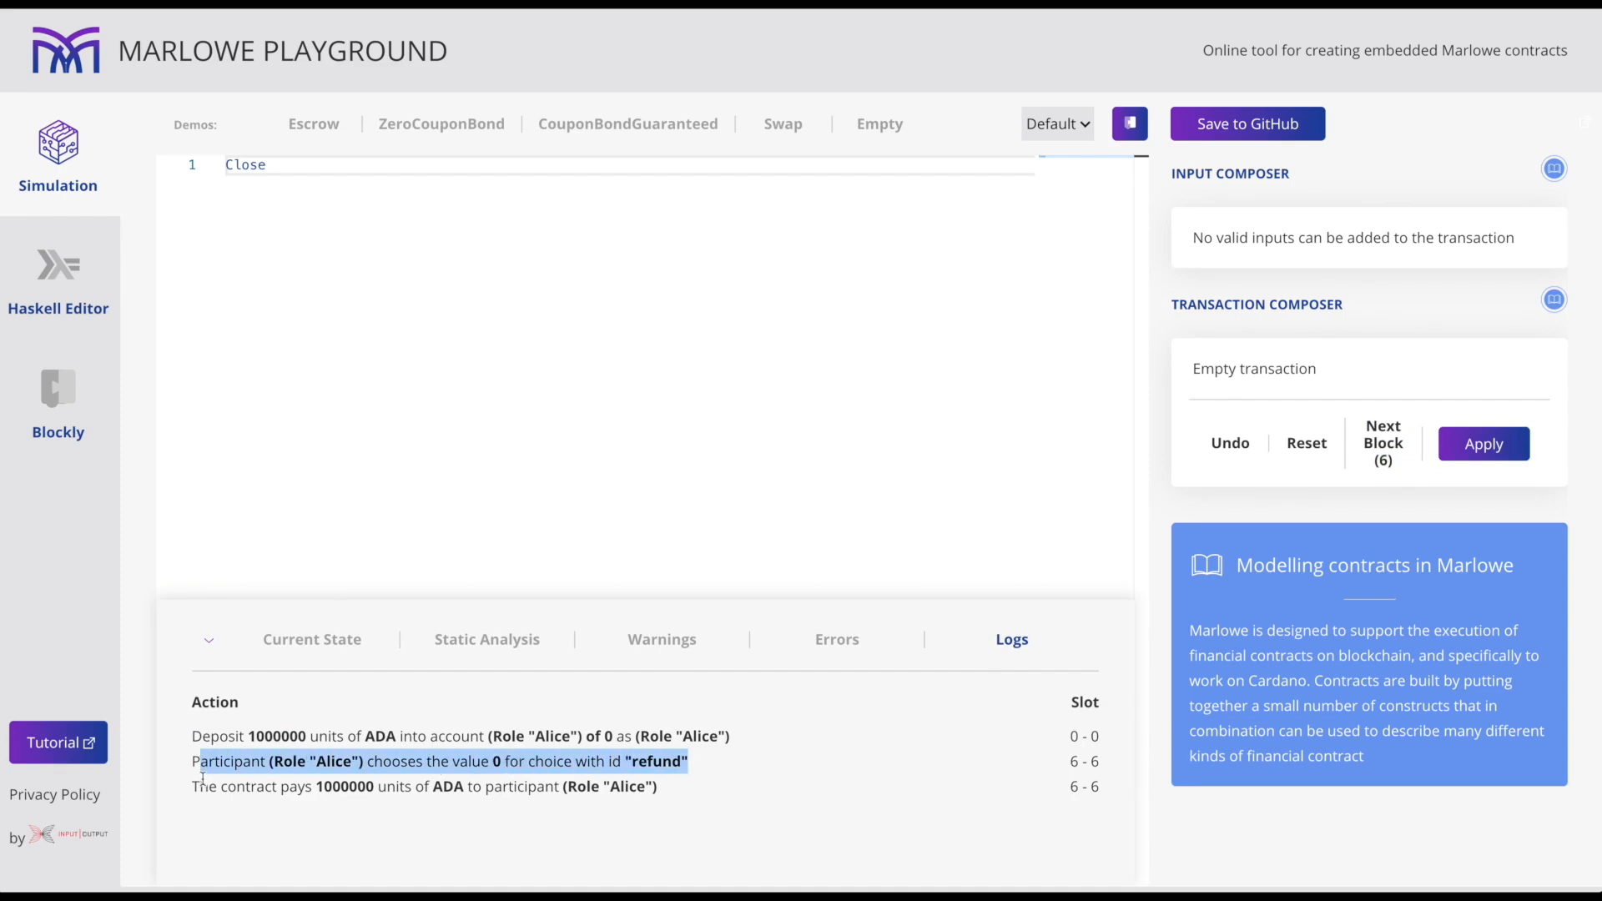
{"action": "double_click", "coordinate": [351, 785]}
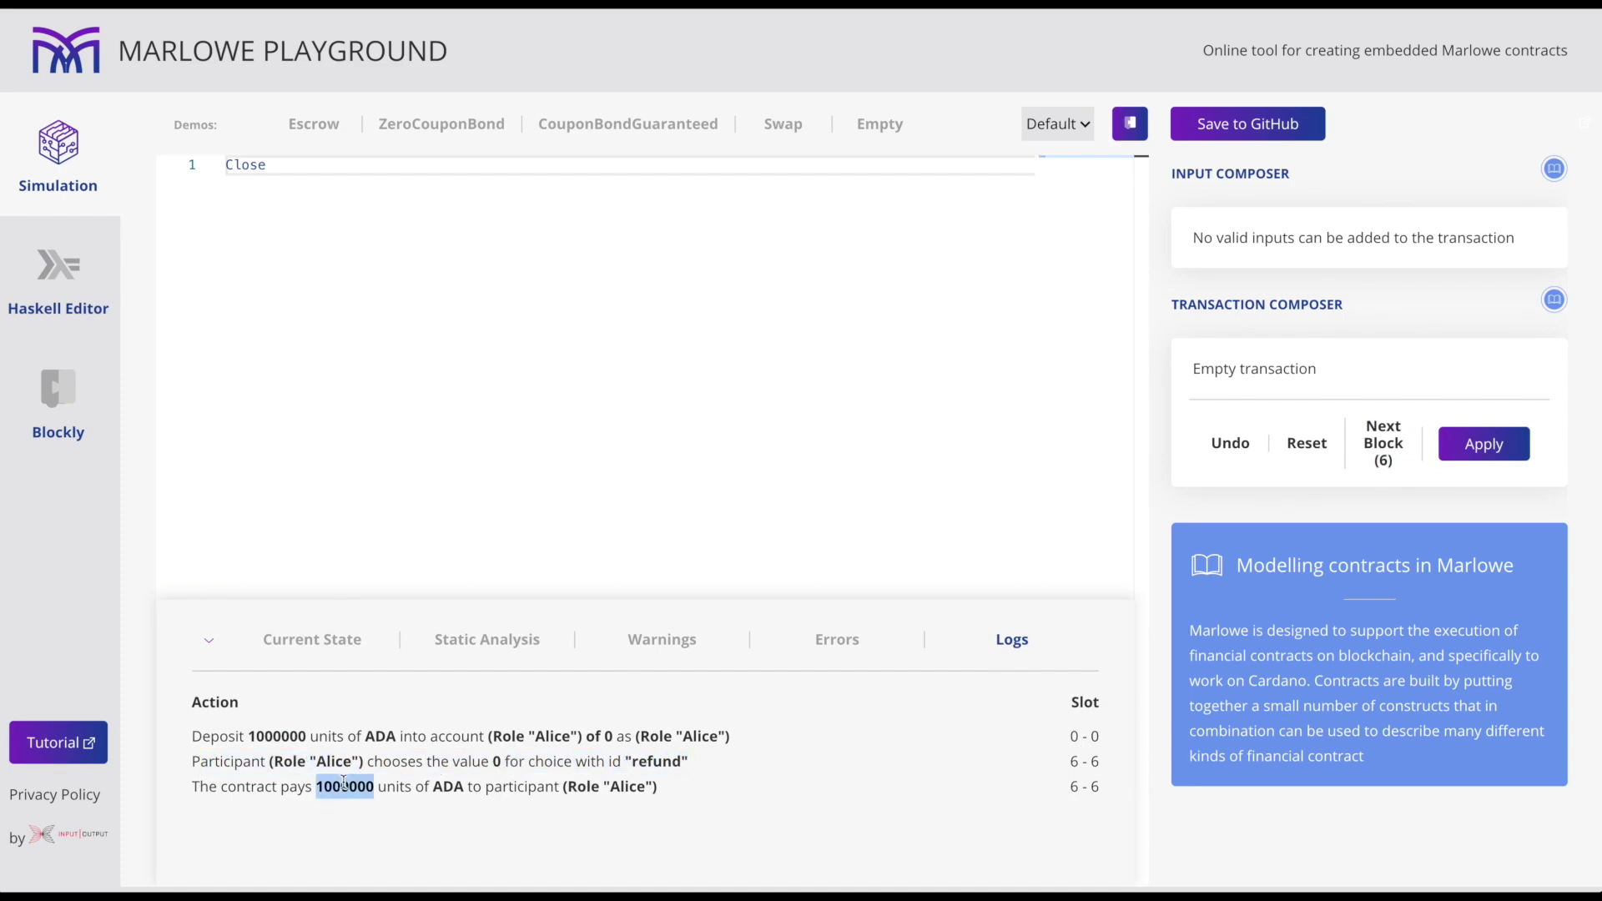
{"action": "double_click", "coordinate": [627, 785]}
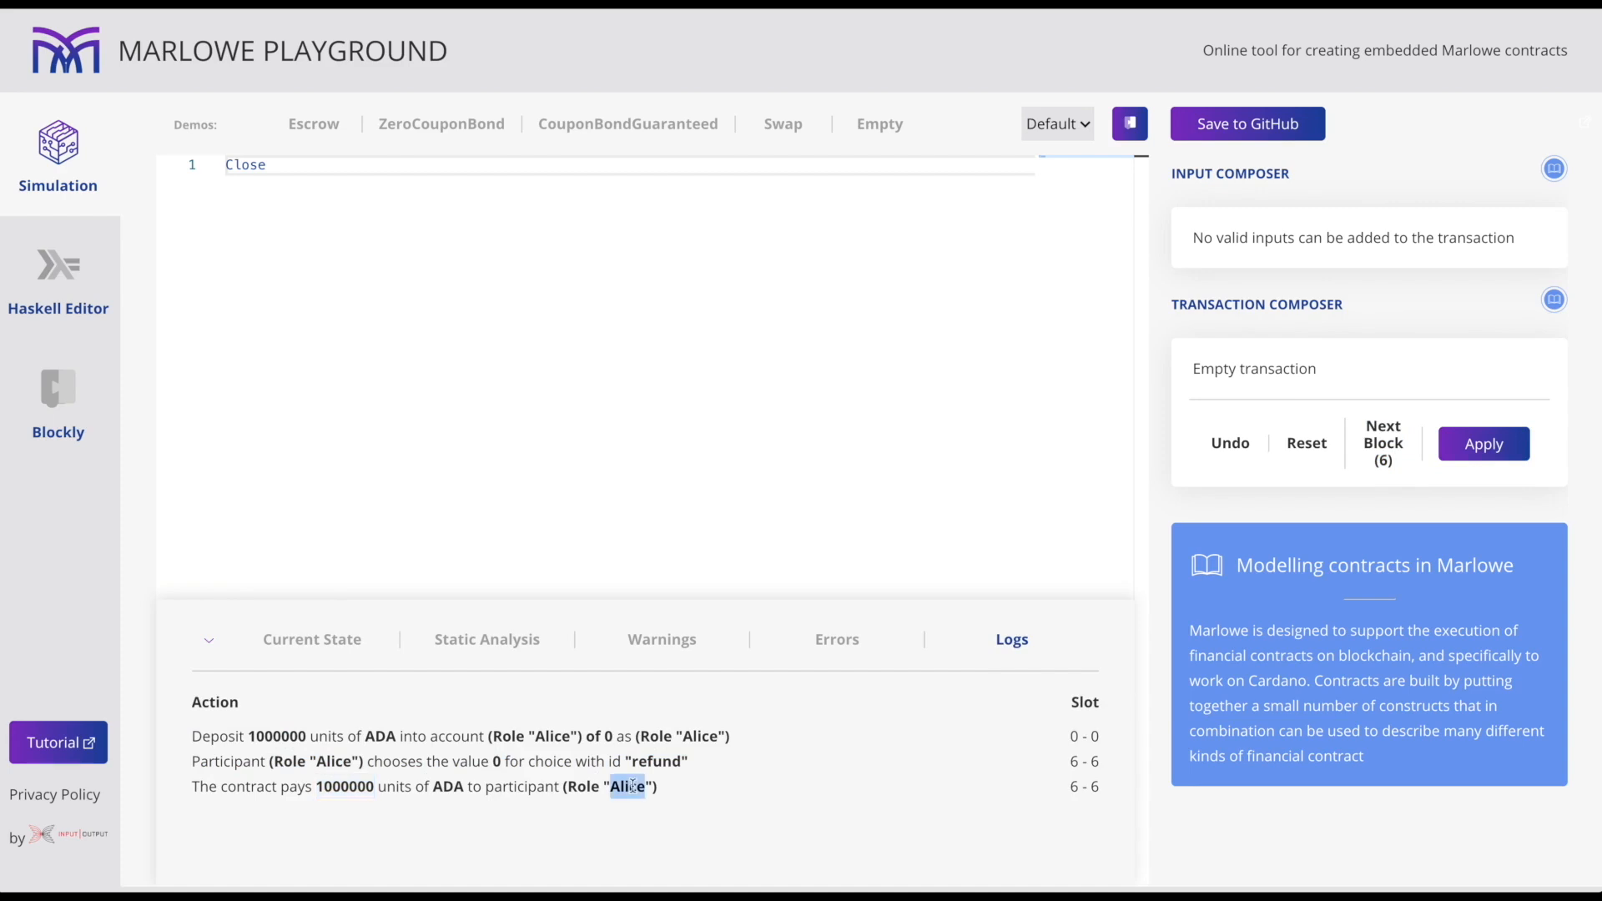
Reset the simulation and apply Alice's deposit again.
{"action": "left_click", "coordinate": [1306, 443]}
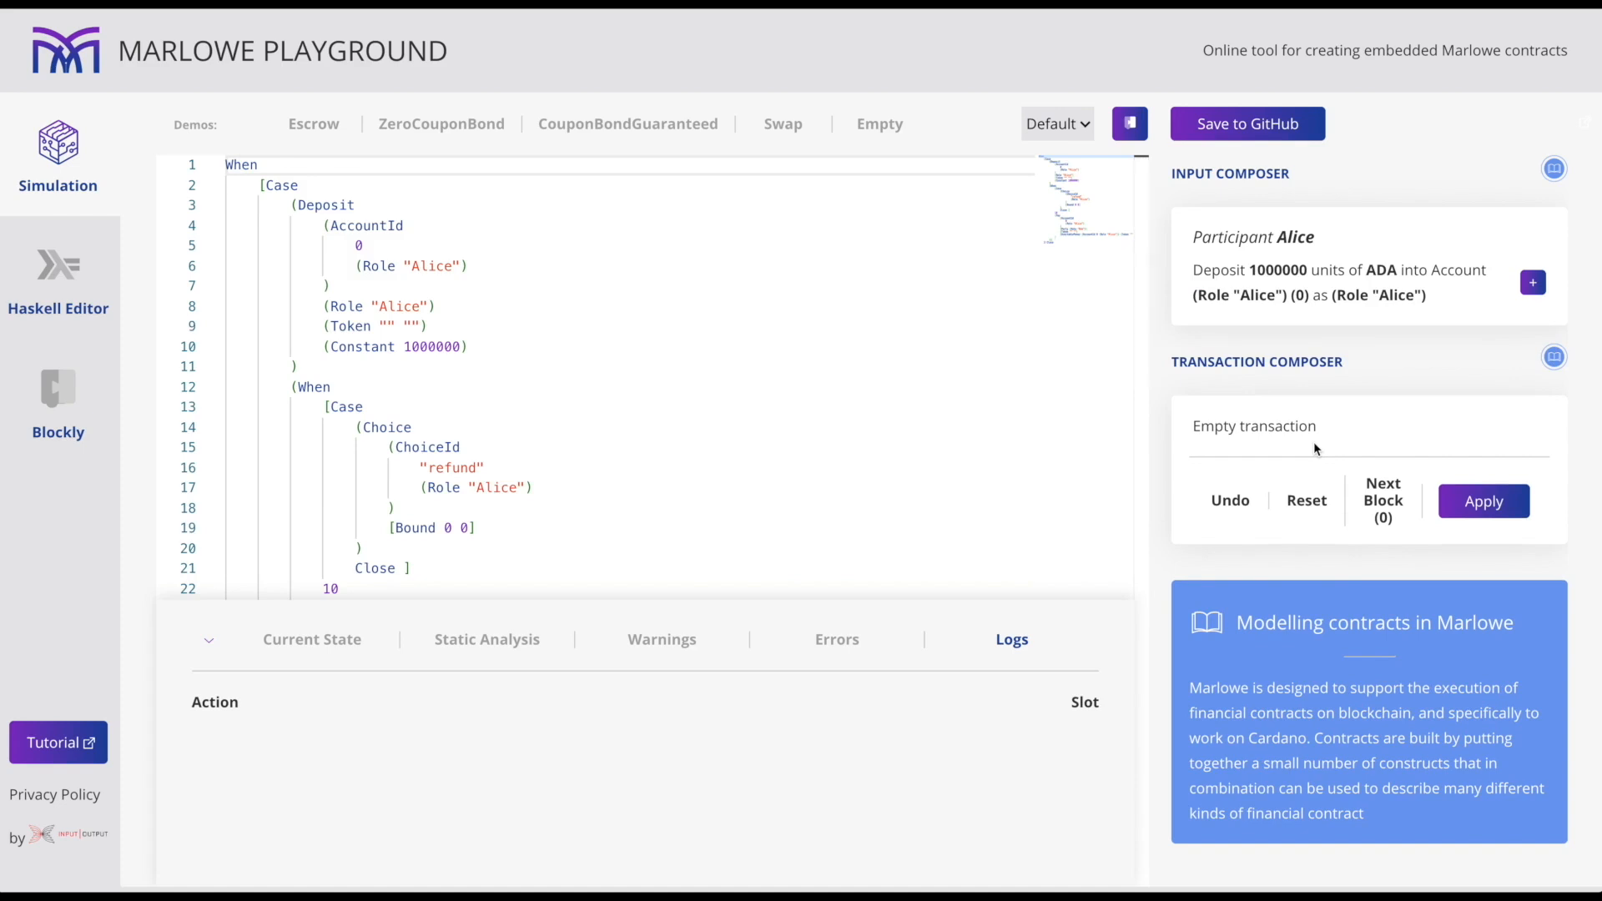
{"action": "left_click", "coordinate": [1535, 283]}
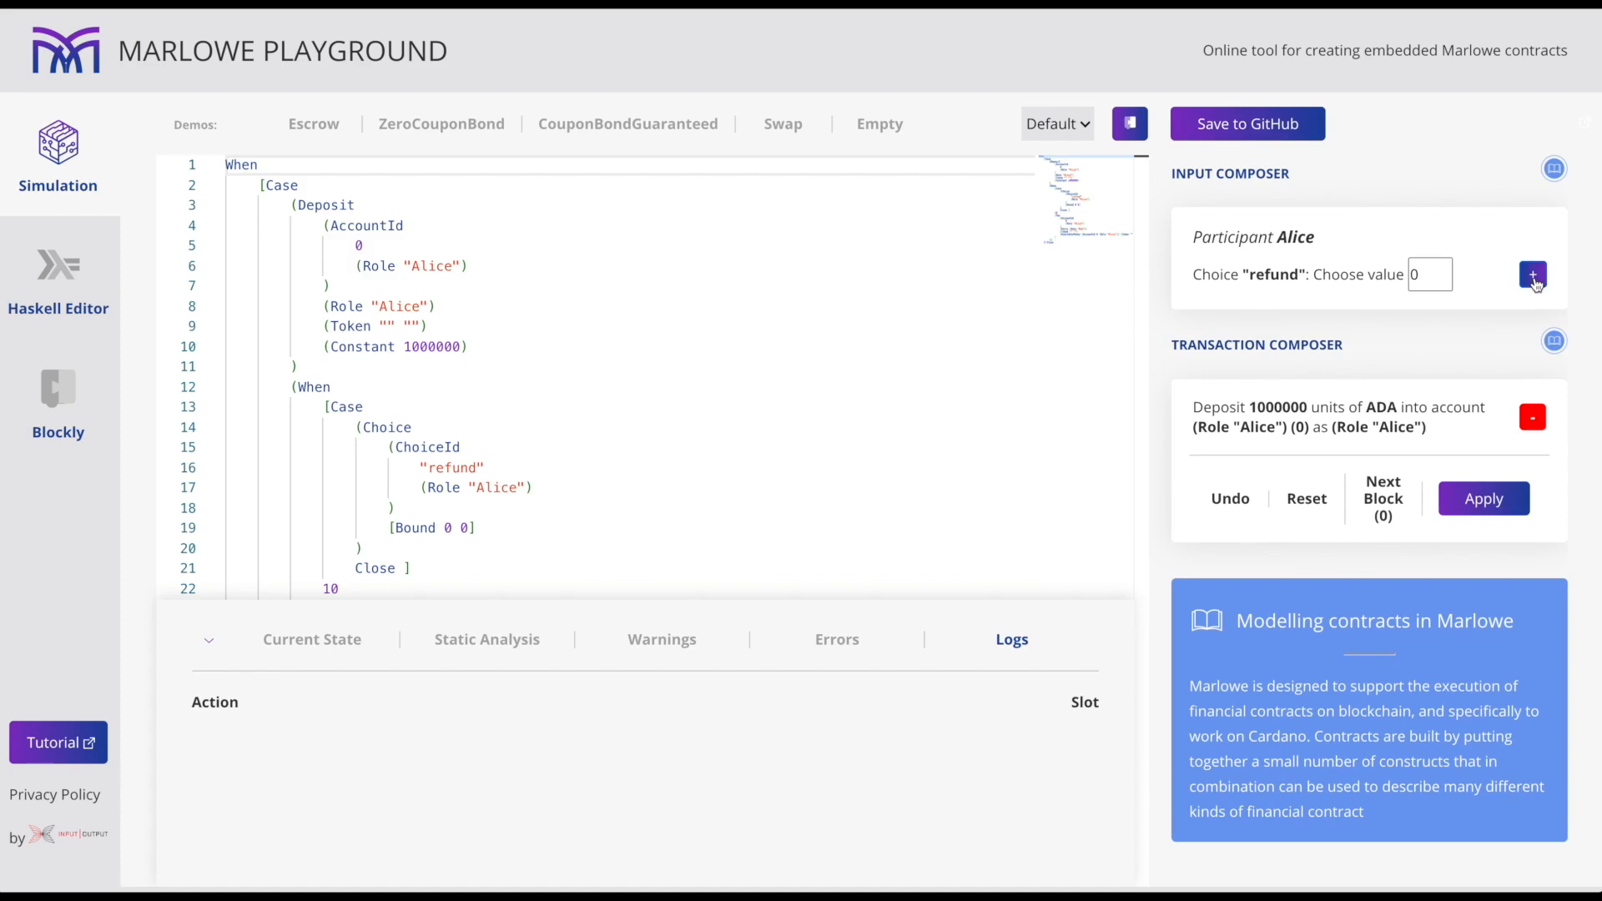
{"action": "left_click", "coordinate": [1483, 499]}
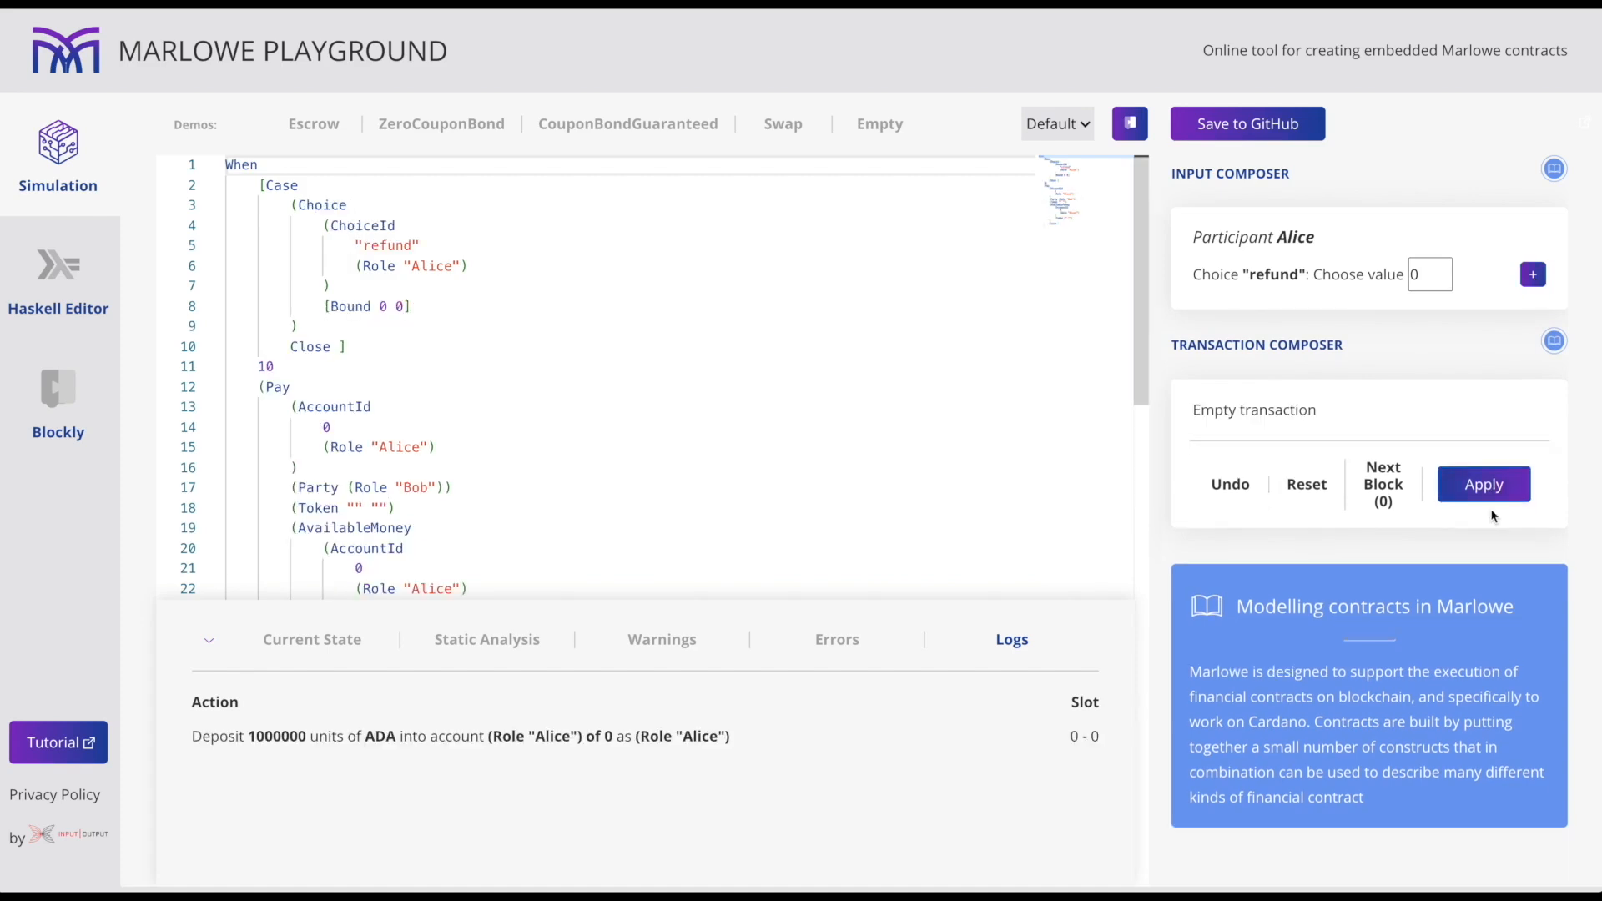
Advance past the slot-10 timeout and apply it so the contract pays Bob.
{"action": "left_click", "coordinate": [1397, 488]}
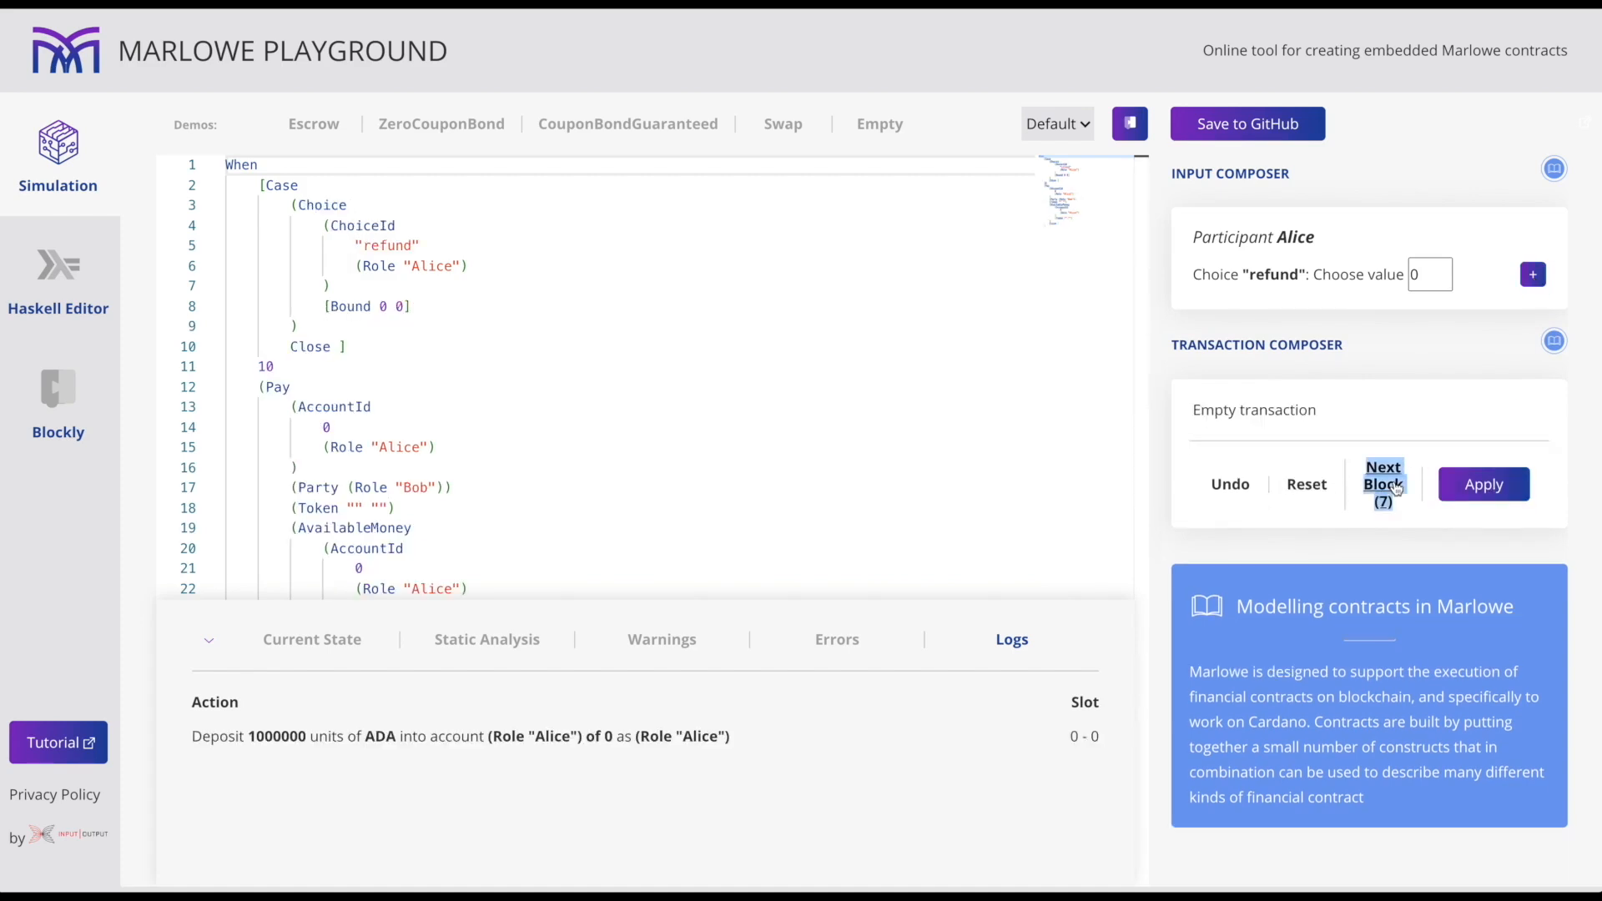
{"action": "left_click", "coordinate": [1395, 489]}
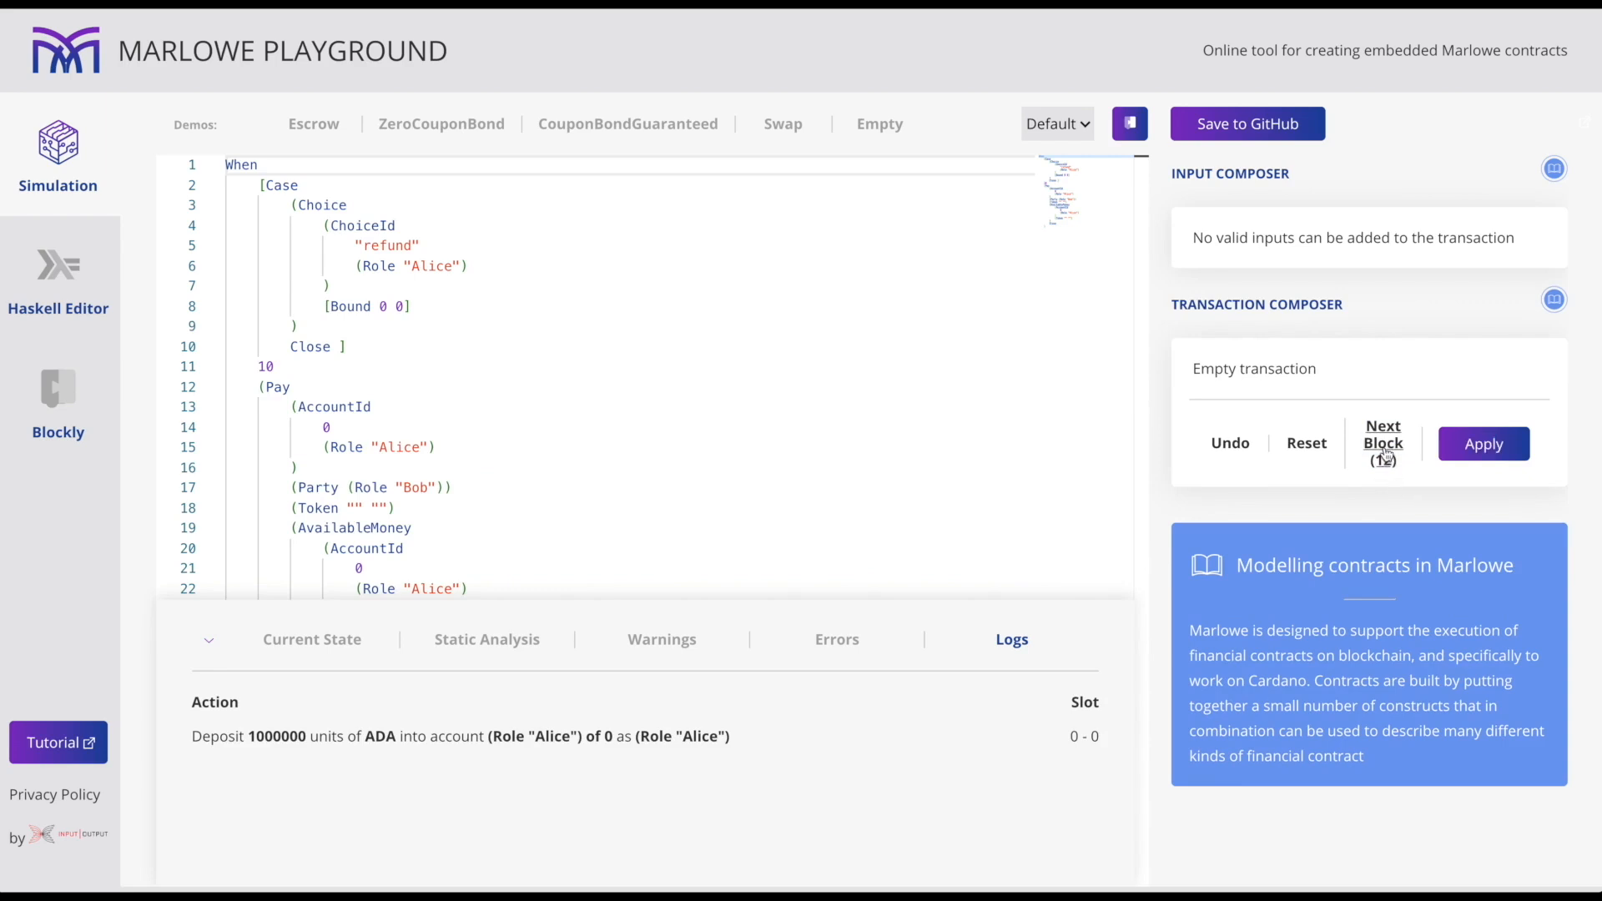
{"action": "left_click", "coordinate": [1385, 451]}
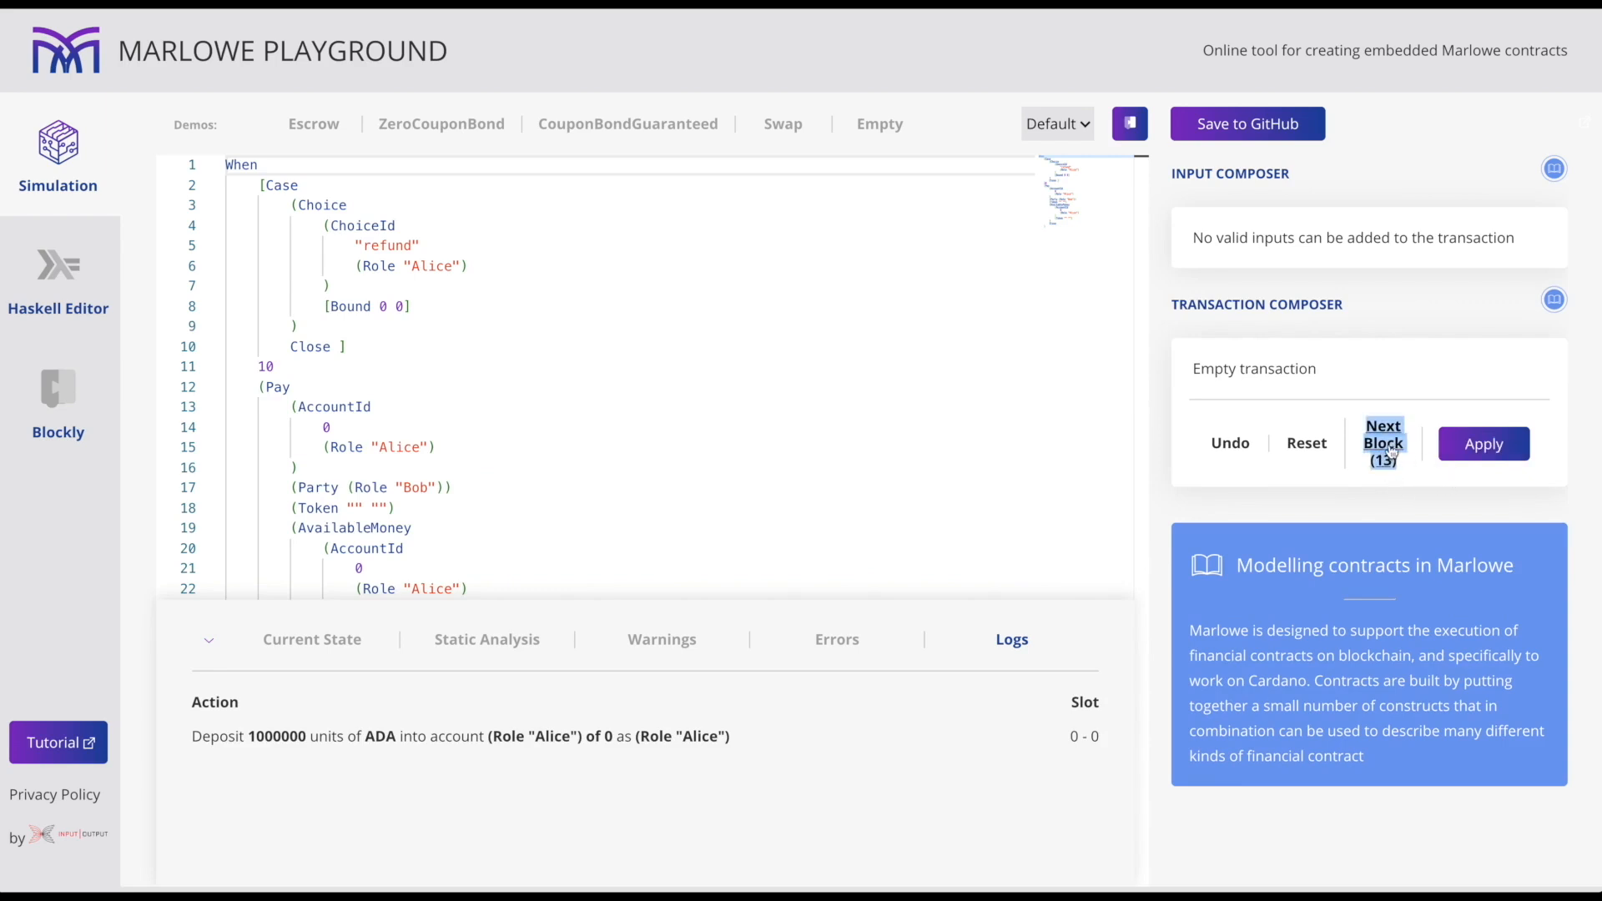
{"action": "left_click", "coordinate": [1384, 447]}
{"action": "left_click", "coordinate": [1481, 449]}
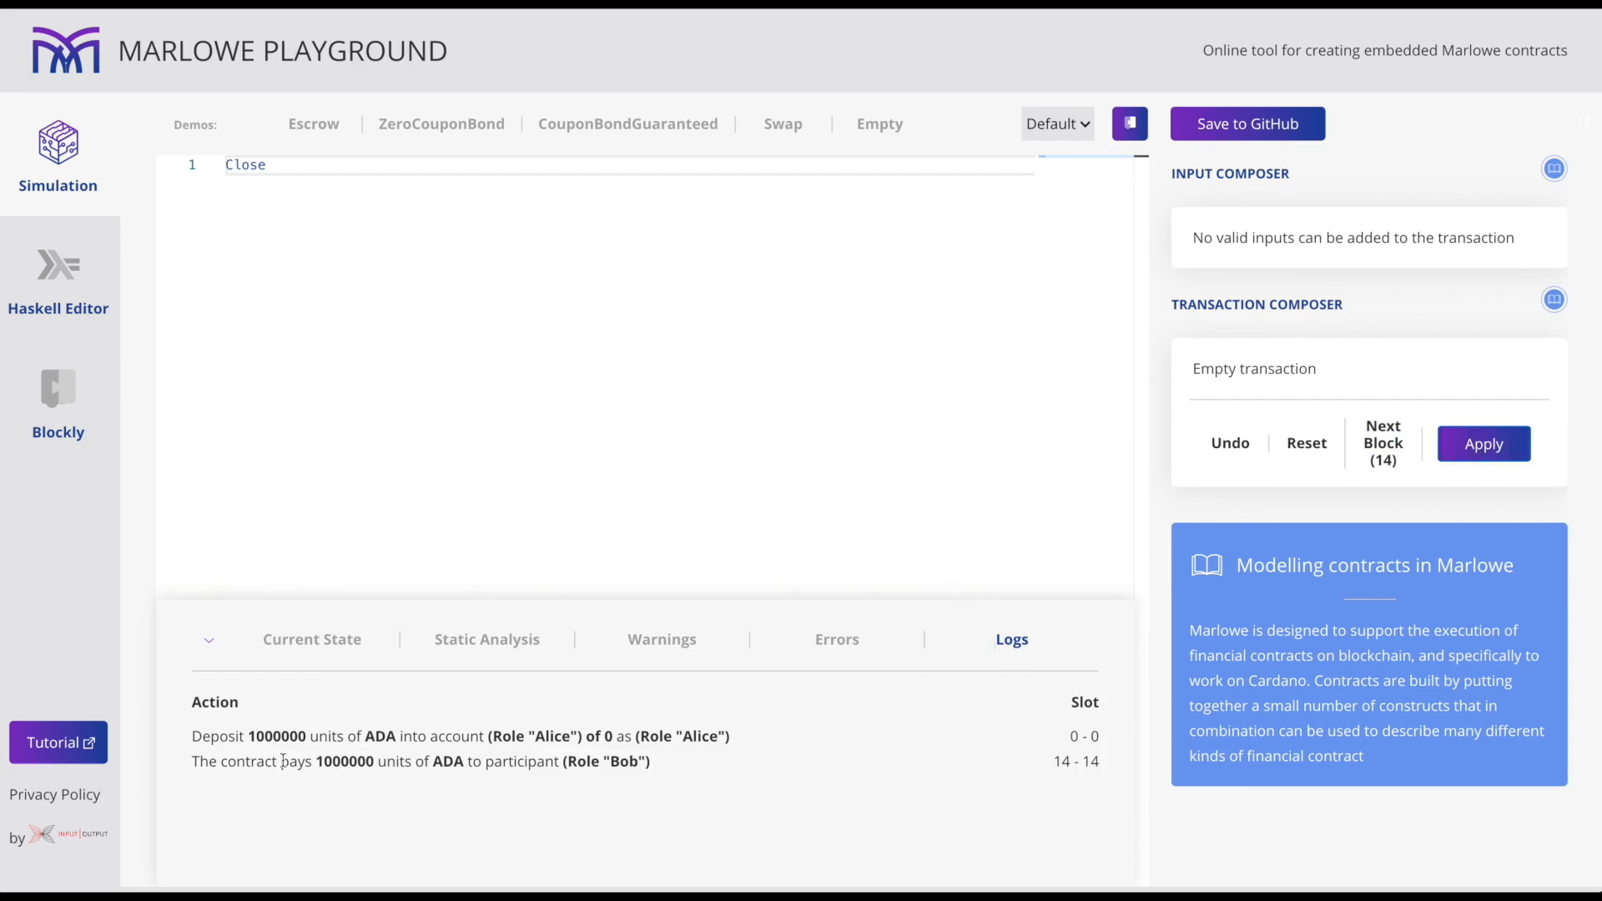
Confirm the log pays Bob 1000000 and the contract is Close, then reset.
{"action": "triple_click", "coordinate": [624, 764]}
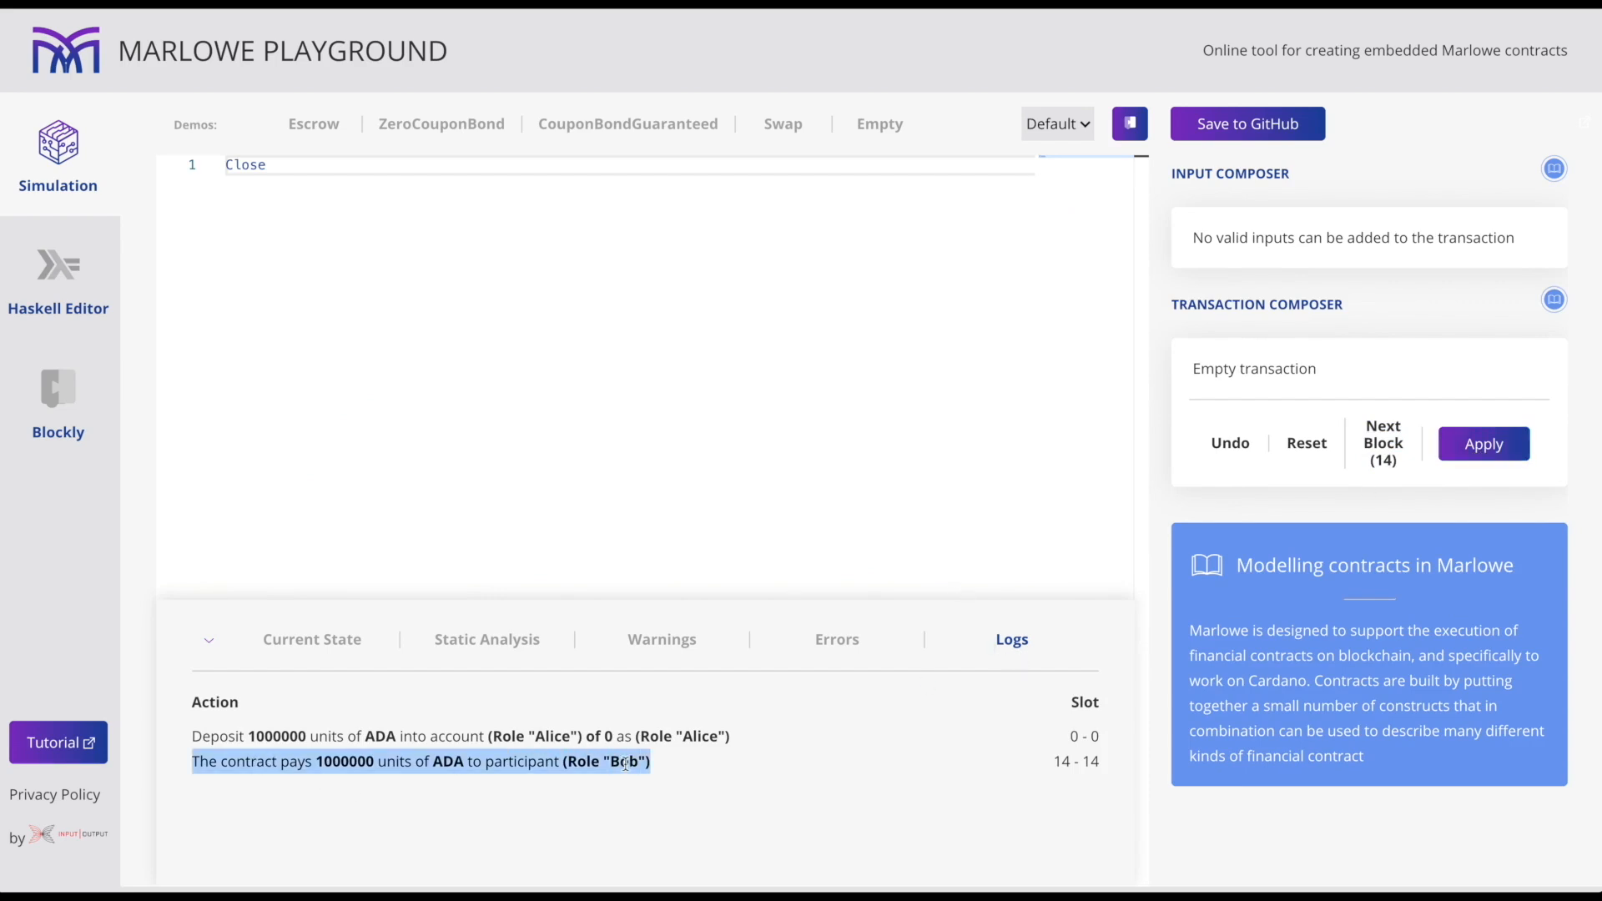
{"action": "double_click", "coordinate": [352, 760]}
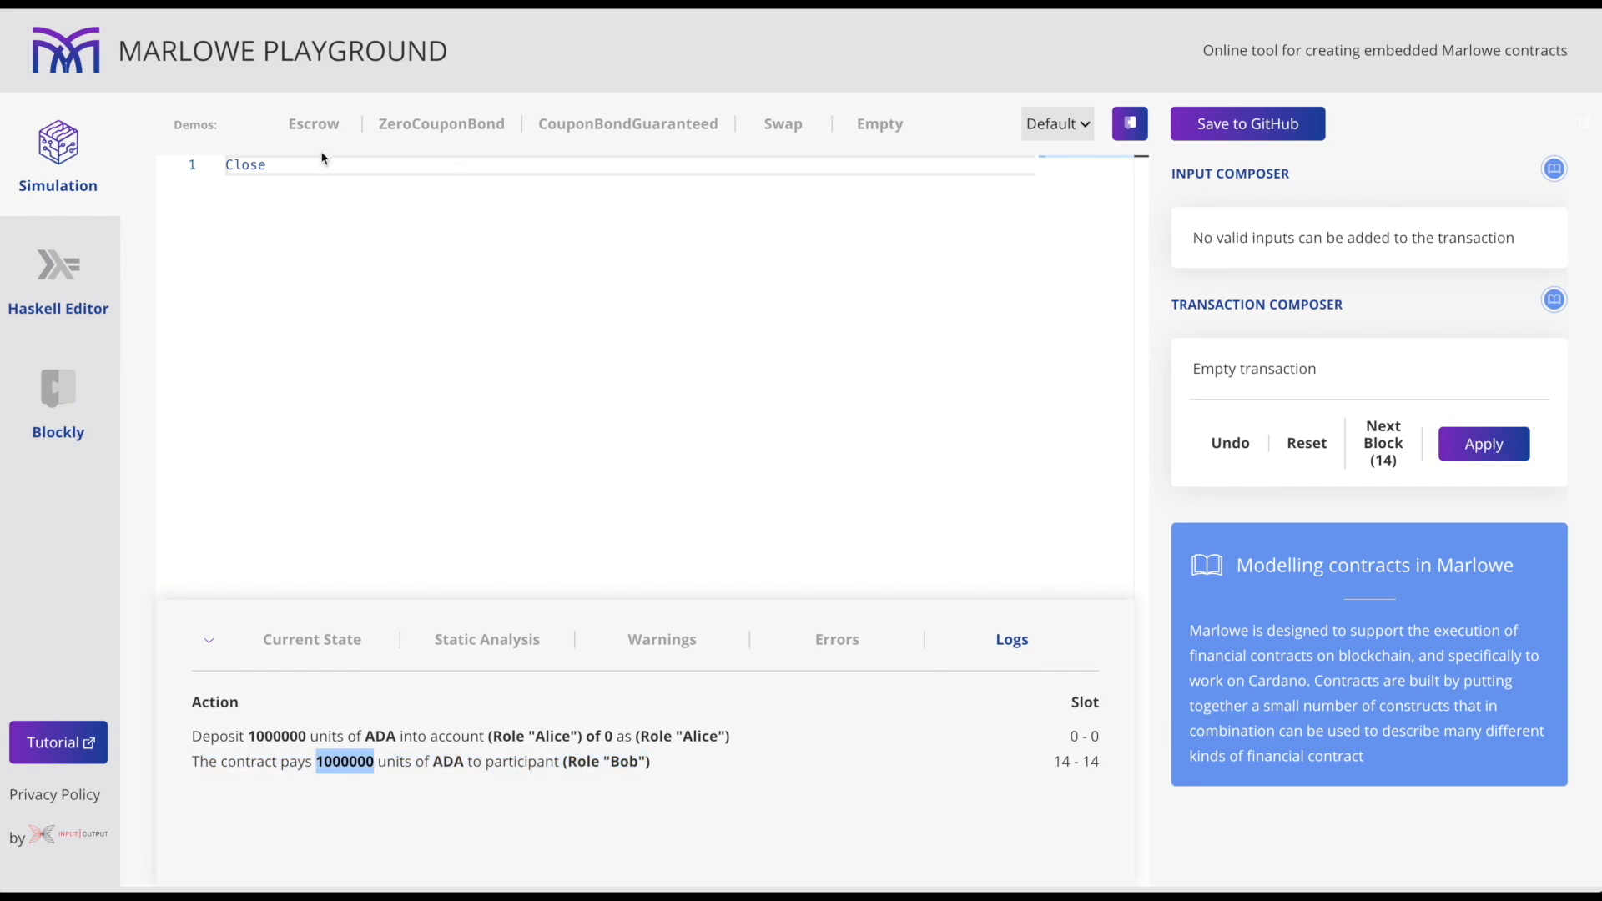
{"action": "double_click", "coordinate": [256, 166]}
{"action": "left_click", "coordinate": [1306, 444]}
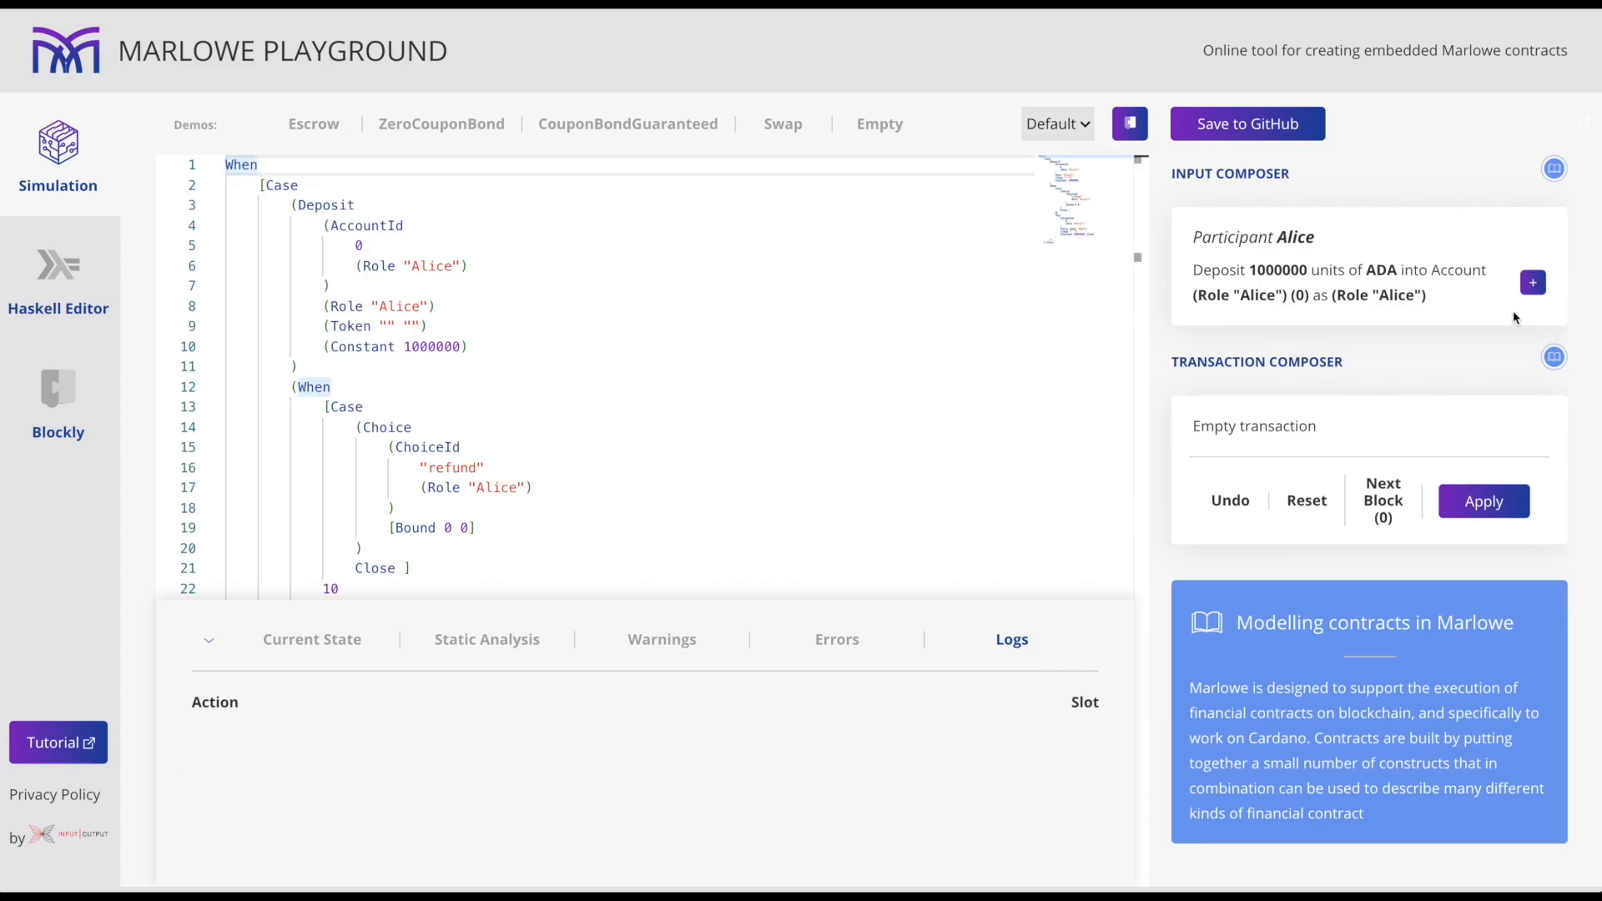
{"action": "left_click", "coordinate": [1532, 283]}
{"action": "left_click", "coordinate": [1427, 275]}
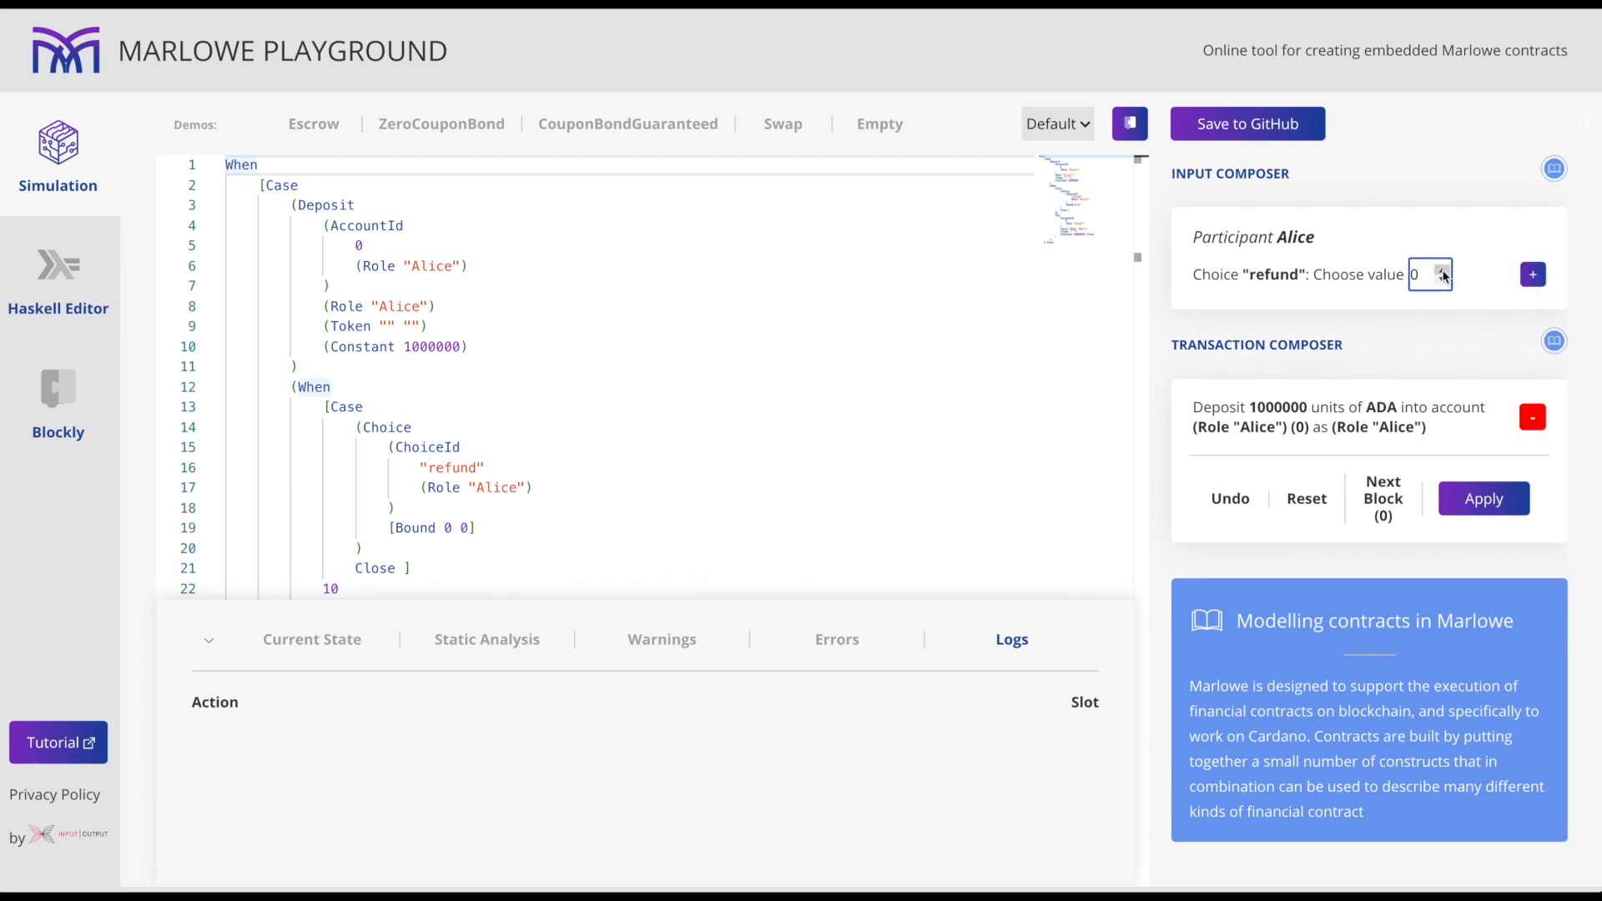
{"action": "left_click", "coordinate": [1442, 268]}
{"action": "left_click", "coordinate": [1442, 270]}
{"action": "left_click", "coordinate": [1195, 304]}
{"action": "left_click_drag", "start_coordinate": [1195, 305], "coordinate": [1433, 308]}
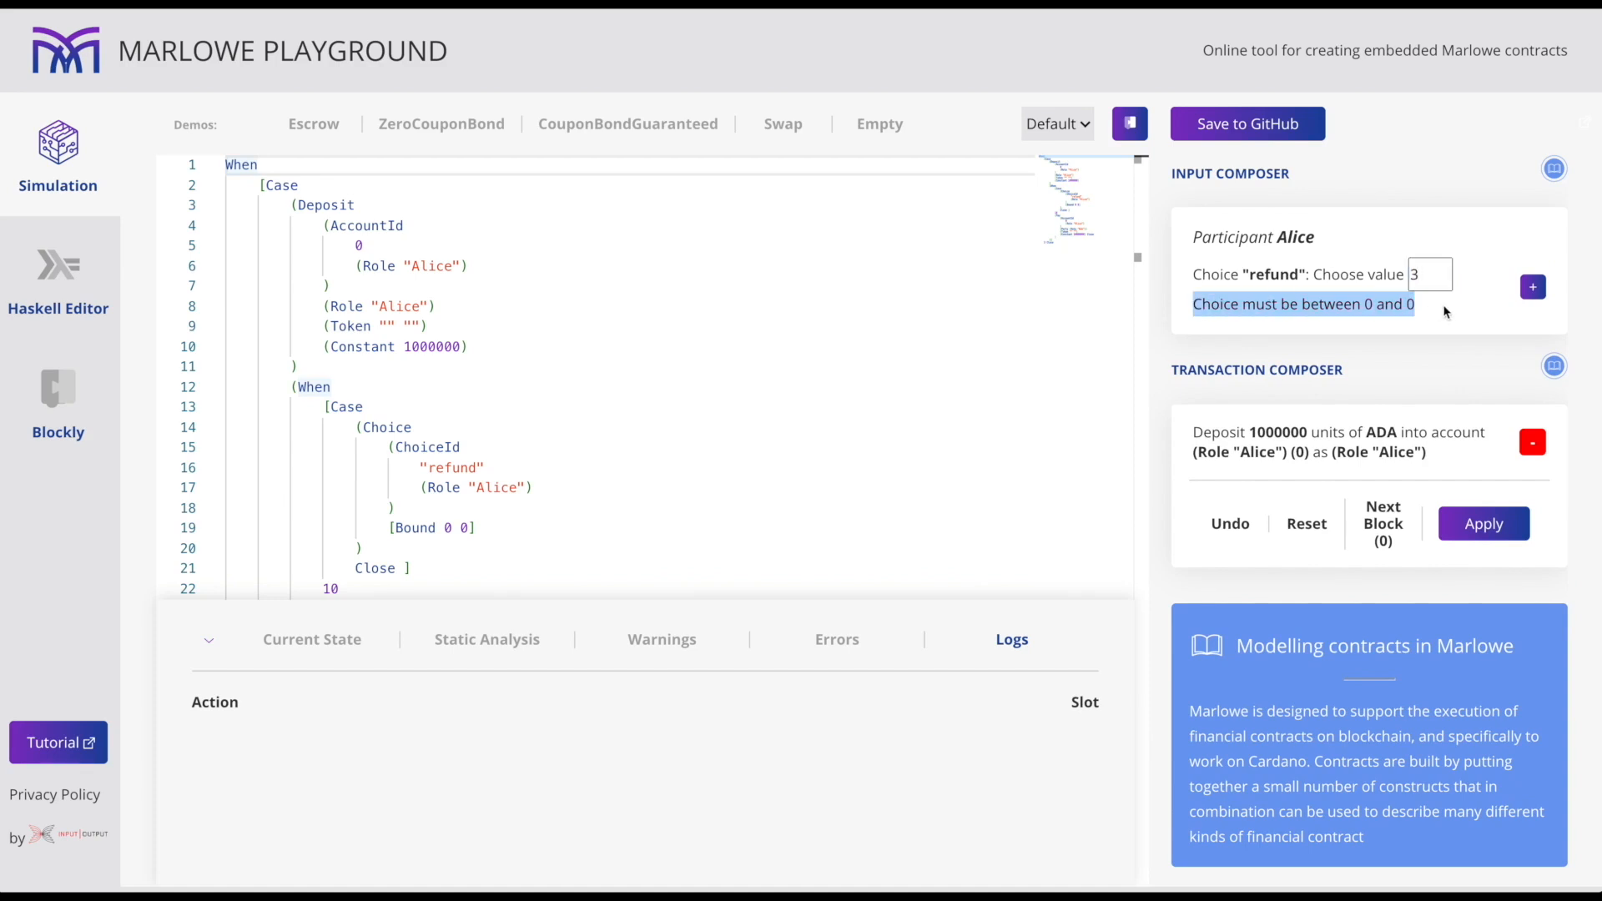
{"action": "left_click", "coordinate": [1443, 310]}
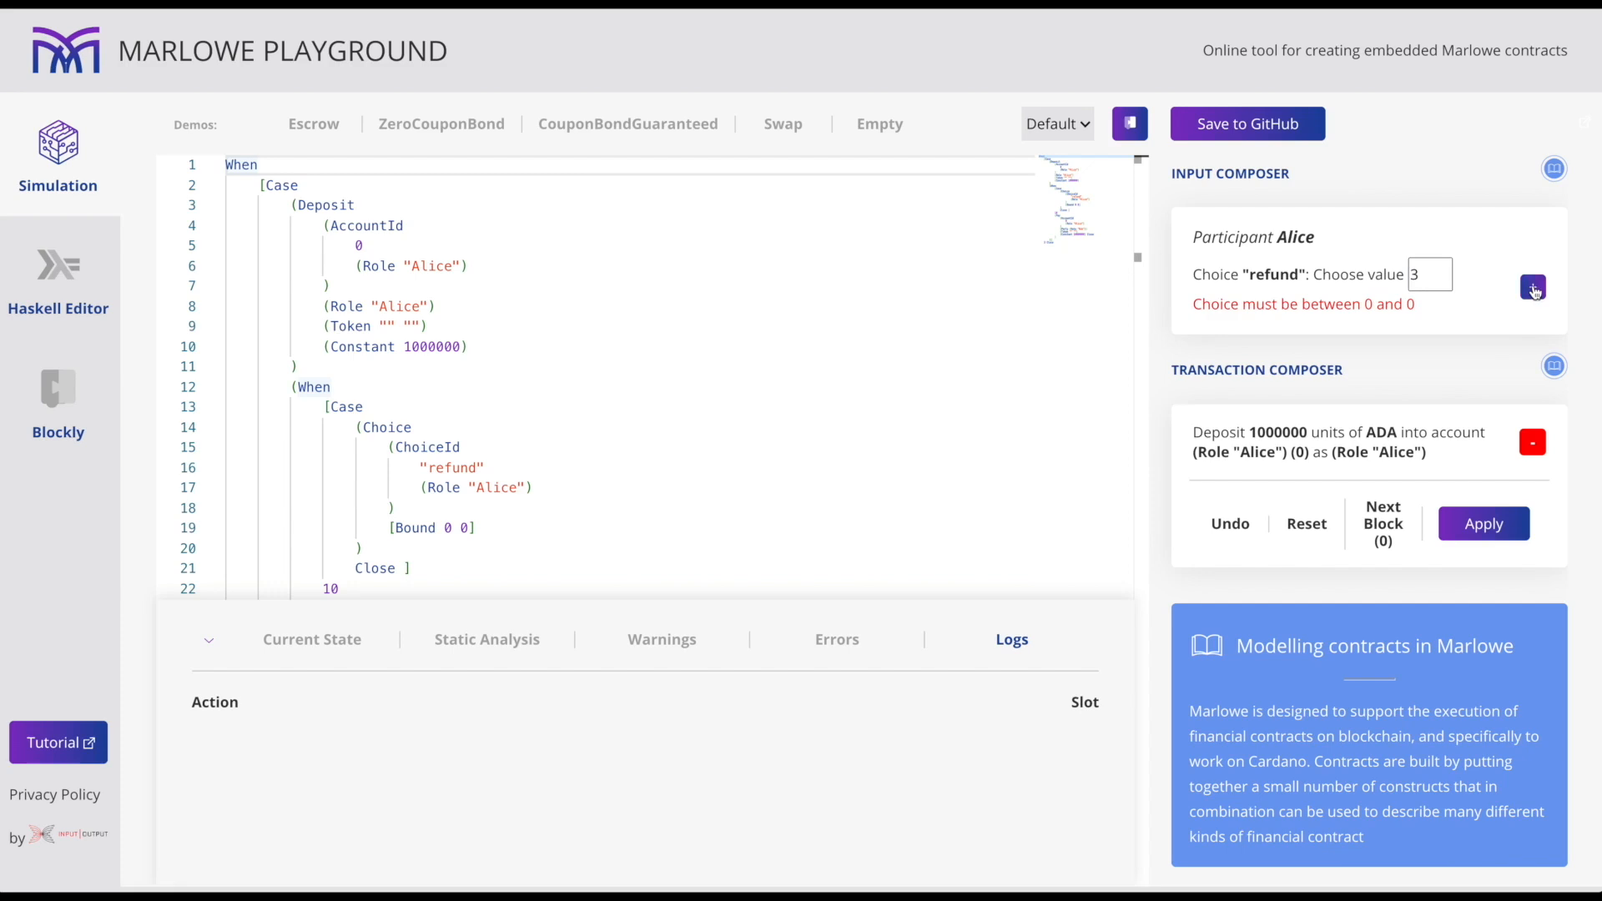
{"action": "left_click", "coordinate": [1532, 441]}
{"action": "scroll", "coordinate": [502, 313], "scroll_direction": "down", "scroll_amount": 3}
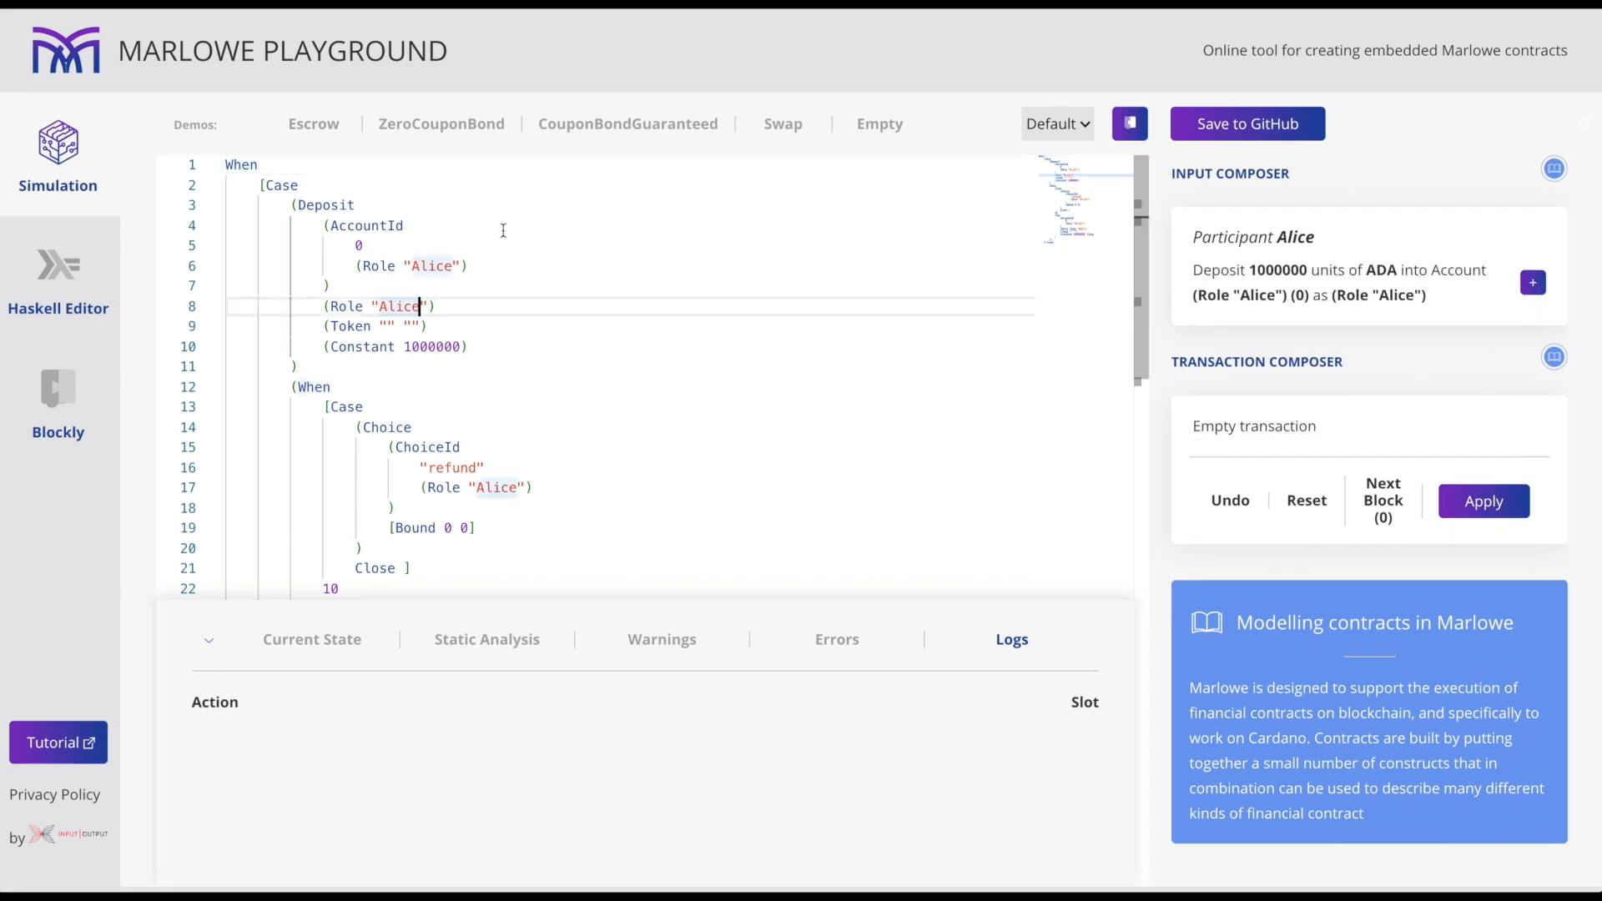
{"action": "scroll", "coordinate": [502, 230], "scroll_direction": "down", "scroll_amount": 3}
{"action": "scroll", "coordinate": [502, 231], "scroll_direction": "down", "scroll_amount": 4}
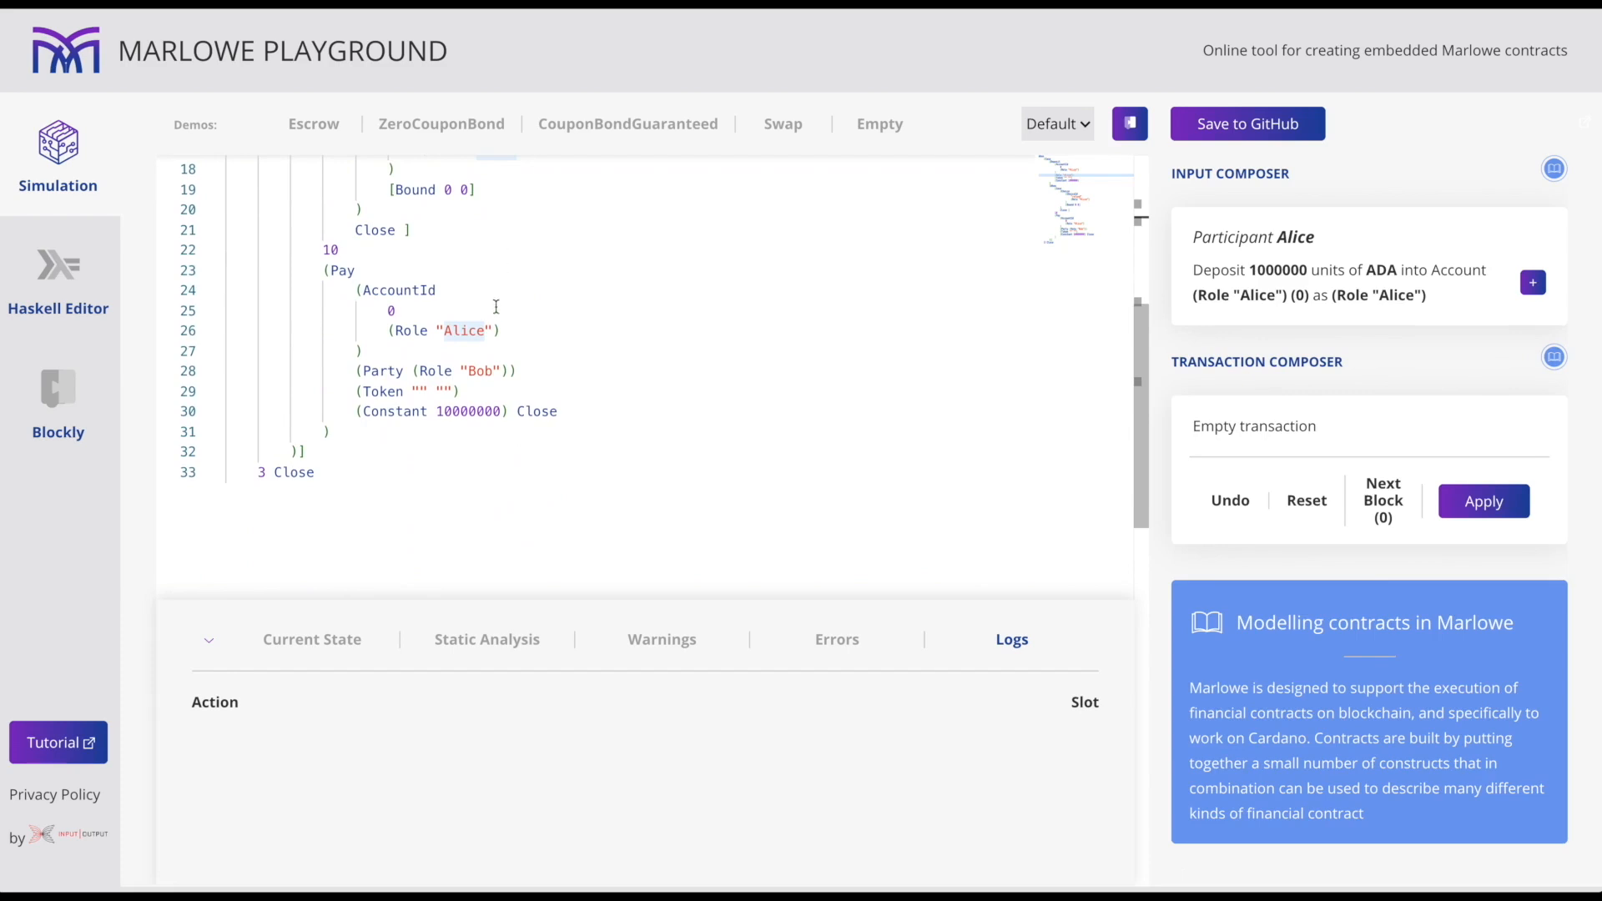
{"action": "left_click", "coordinate": [483, 329]}
{"action": "type", "text": "1"}
{"action": "left_click", "coordinate": [662, 638]}
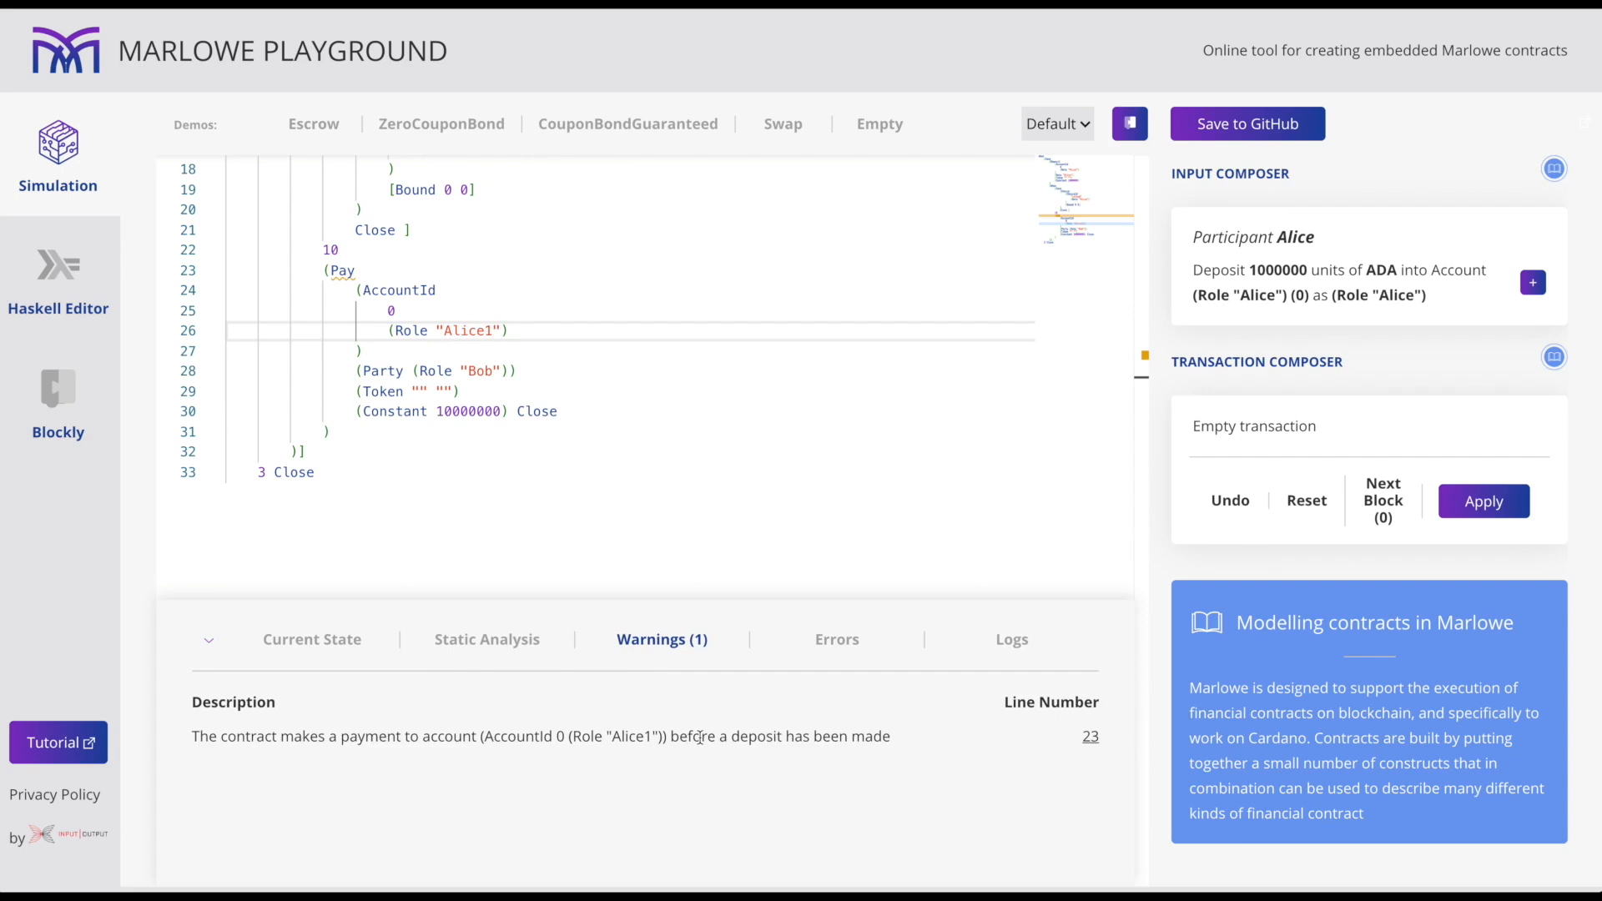
{"action": "left_click", "coordinate": [498, 331]}
{"action": "key", "text": "BackSpace"}
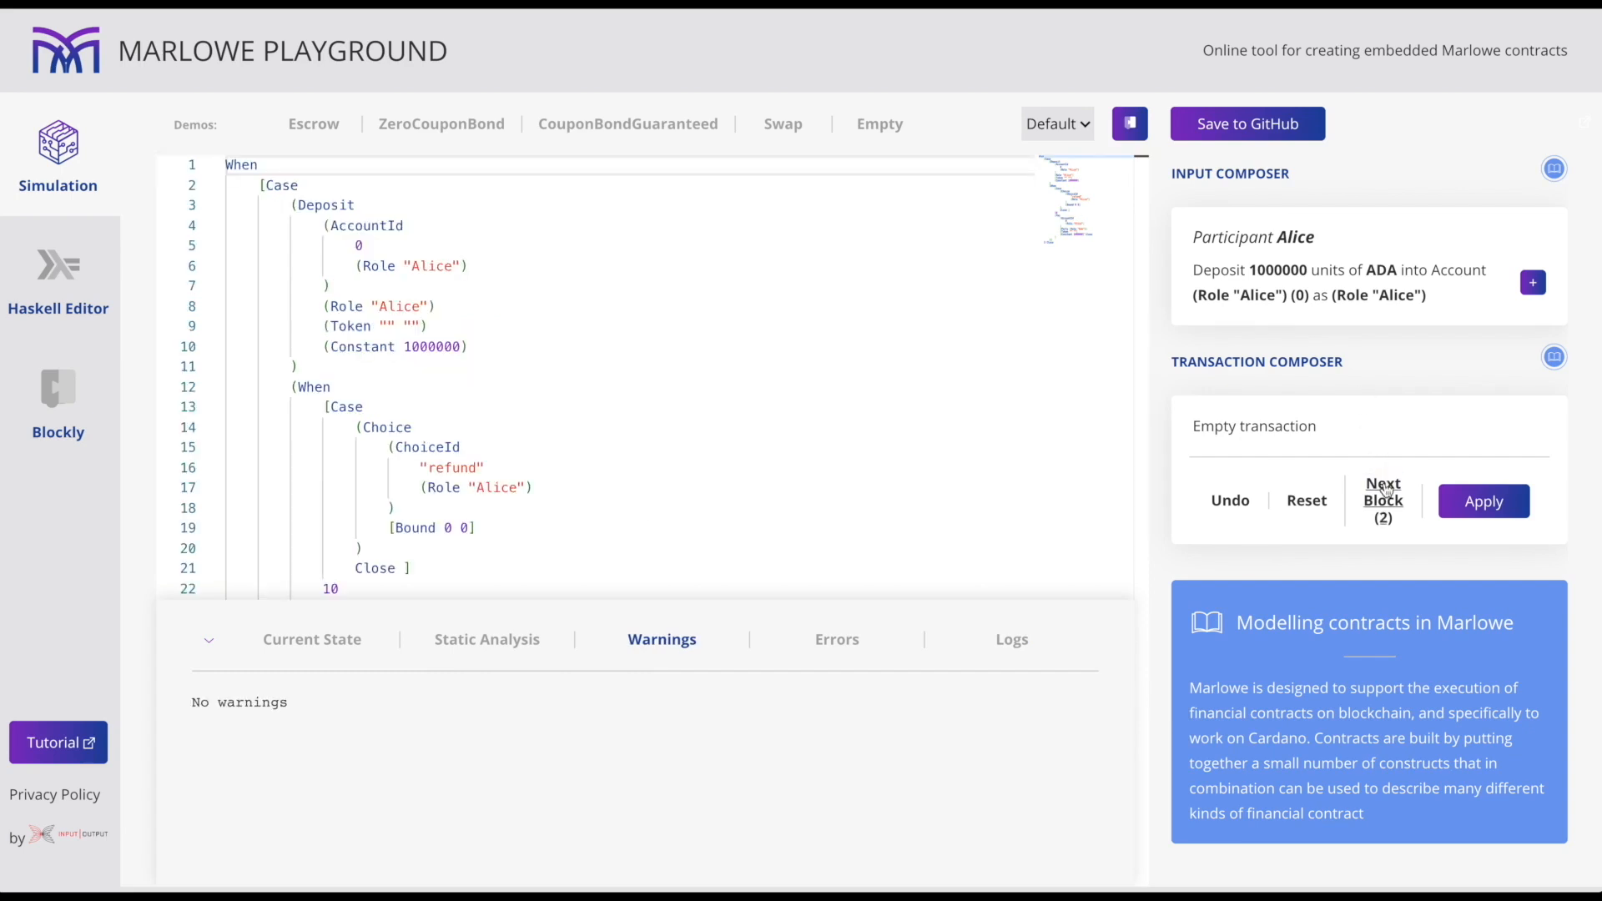
{"action": "left_click", "coordinate": [1387, 507]}
{"action": "left_click", "coordinate": [1386, 454]}
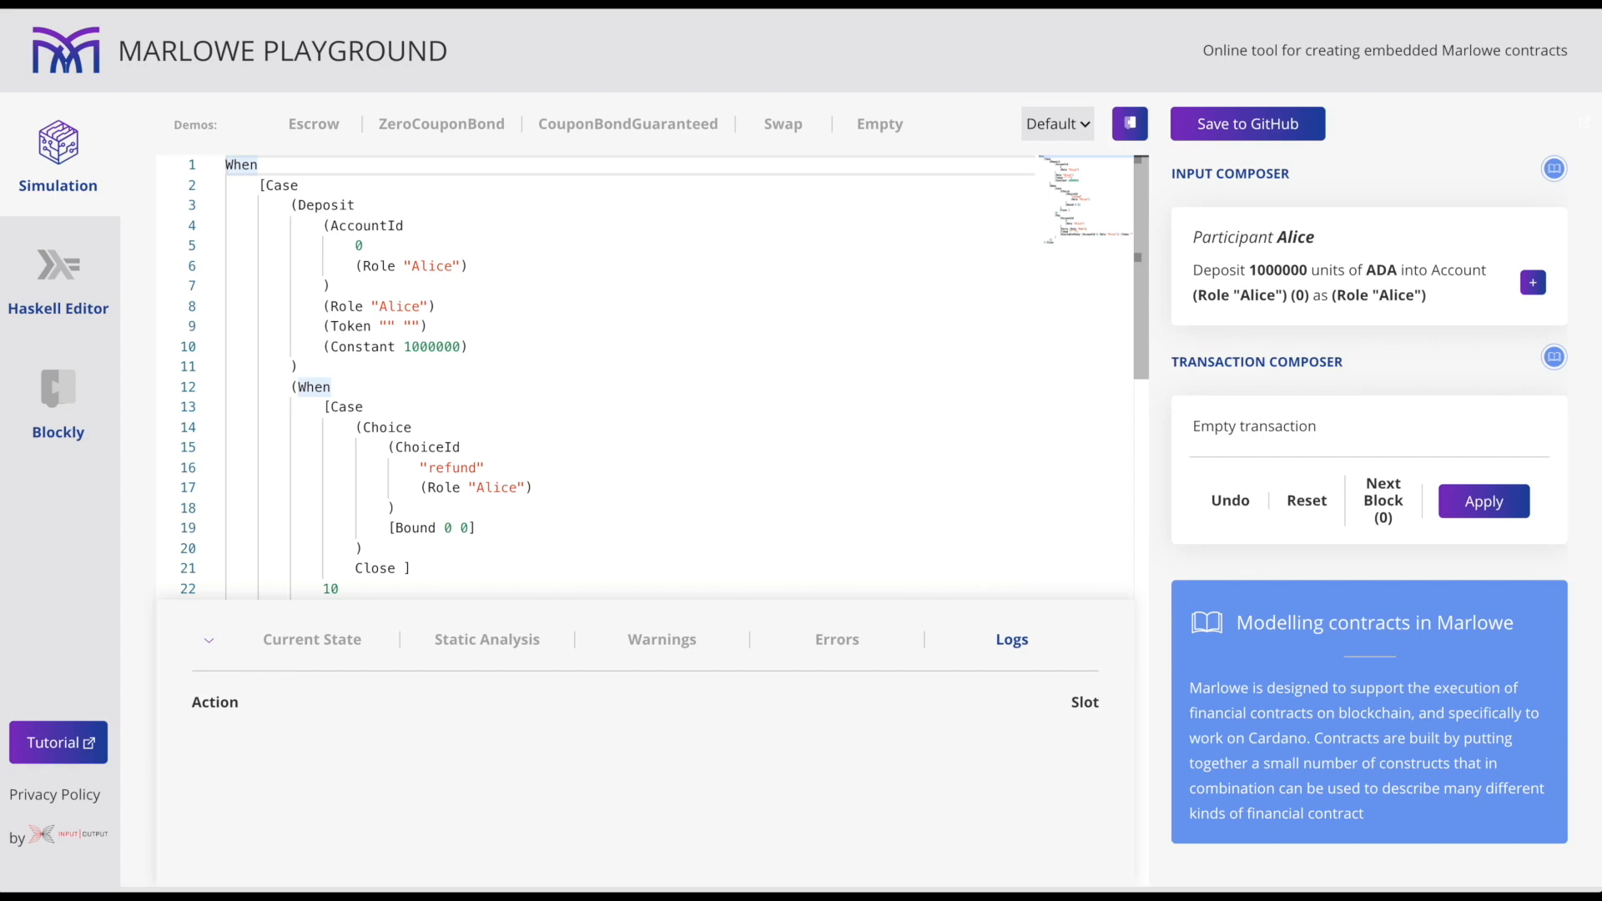
{"action": "double_click", "coordinate": [436, 347]}
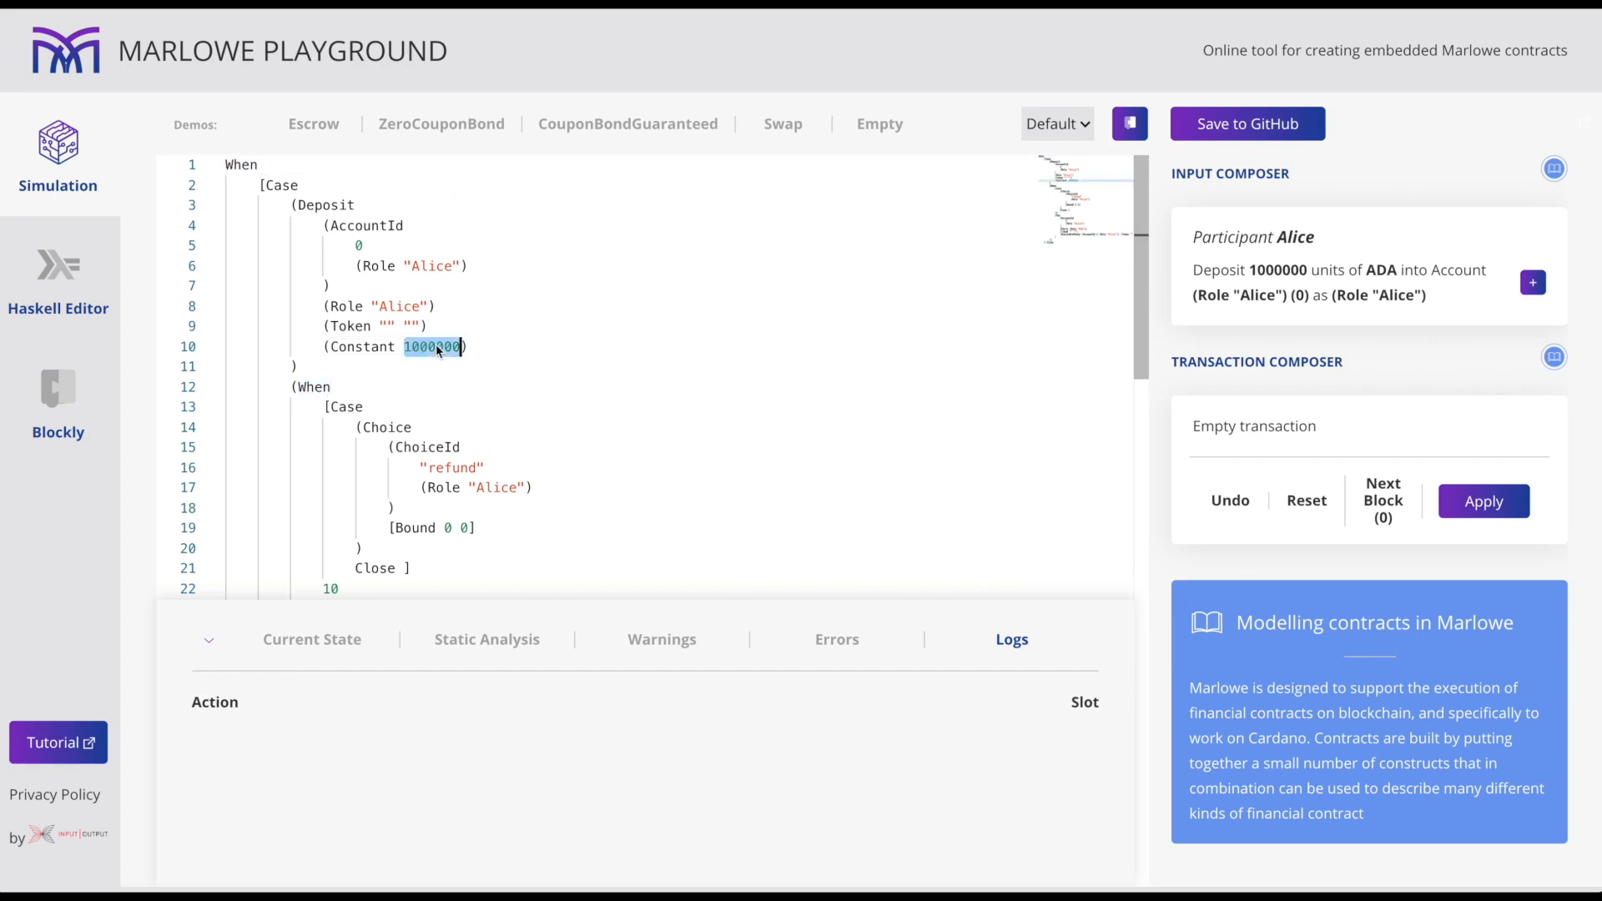
{"action": "double_click", "coordinate": [432, 265]}
{"action": "double_click", "coordinate": [400, 306]}
{"action": "scroll", "coordinate": [401, 312], "scroll_direction": "down", "scroll_amount": 2}
{"action": "double_click", "coordinate": [331, 473]}
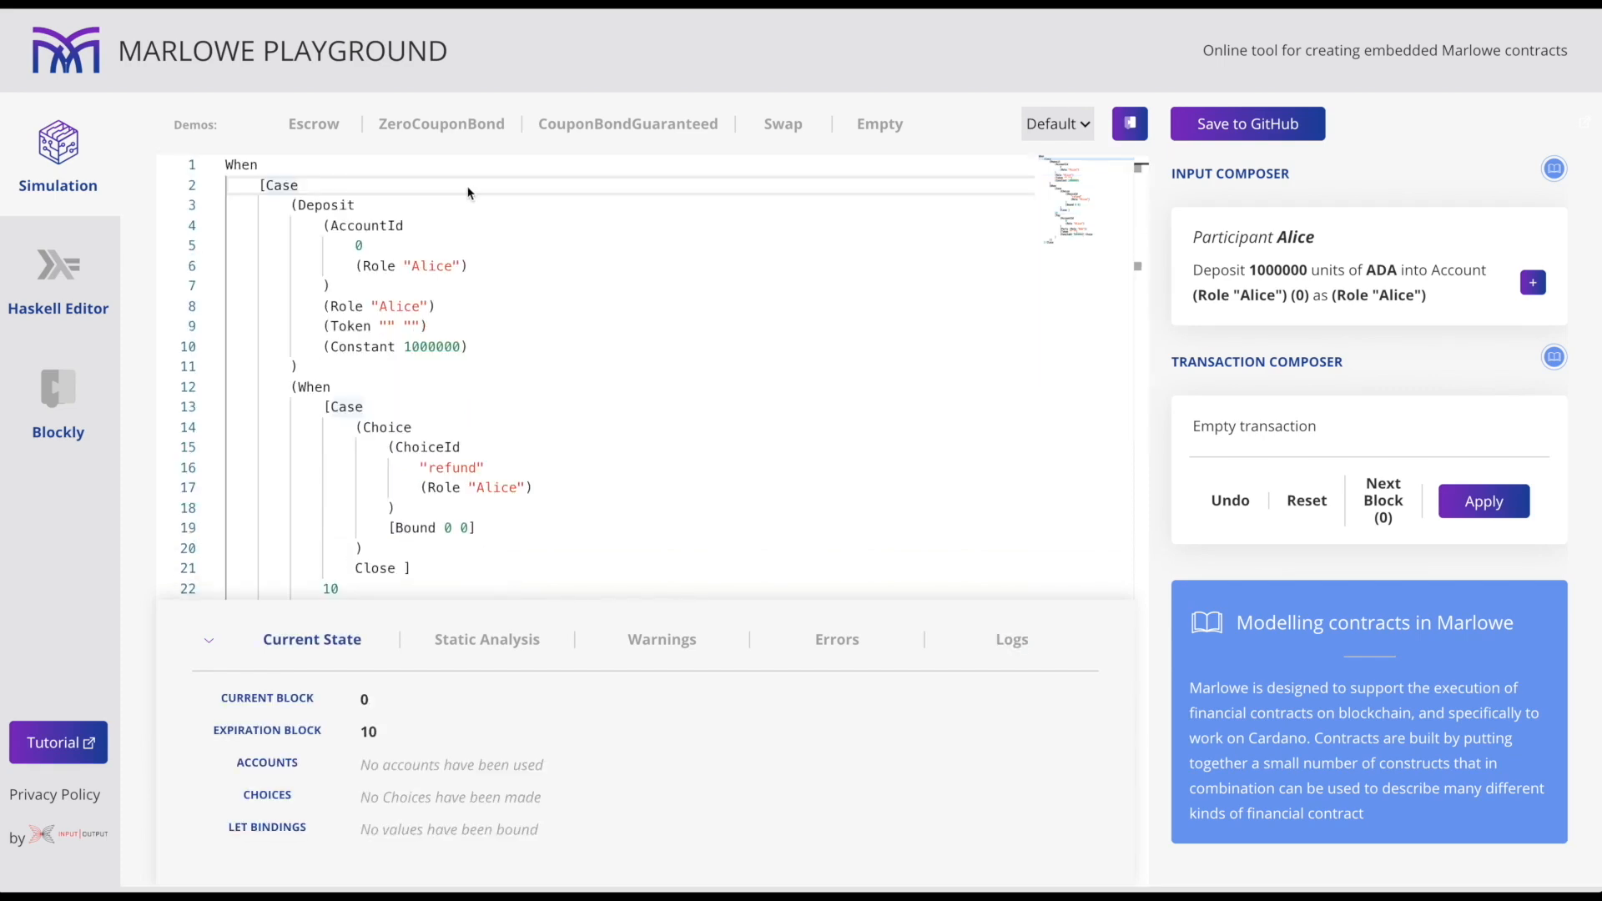
In the Haskell Editor, replace the ZeroCouponBond body from When onward with the trust fund contract.
{"action": "left_click", "coordinate": [63, 275]}
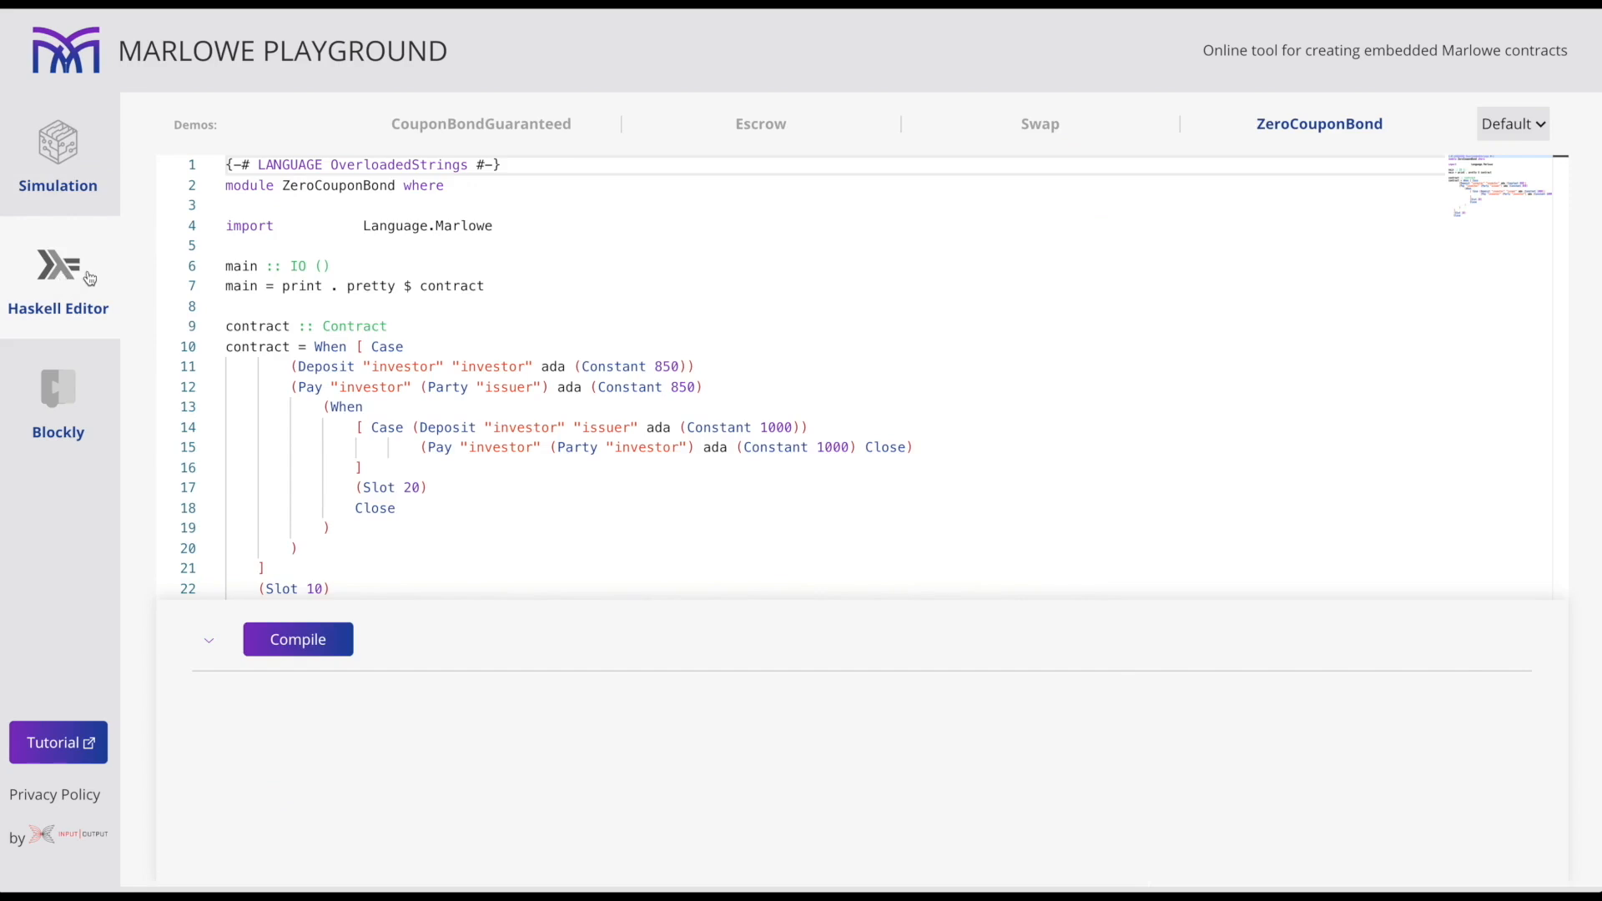
{"action": "mouse_move", "coordinate": [457, 289]}
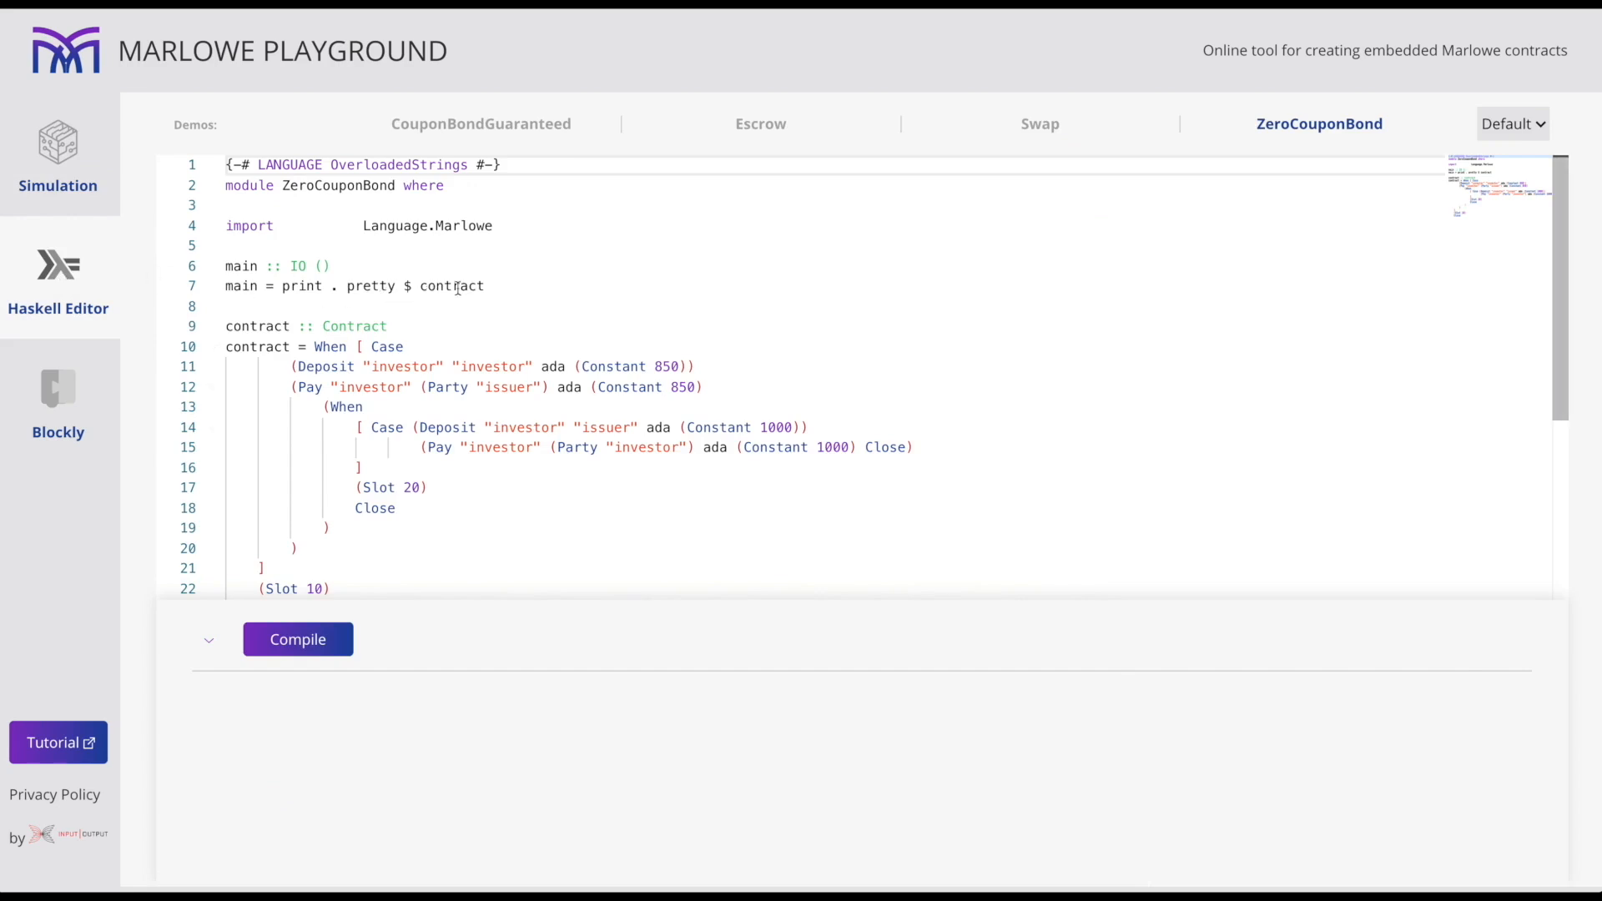
{"action": "left_click", "coordinate": [471, 245]}
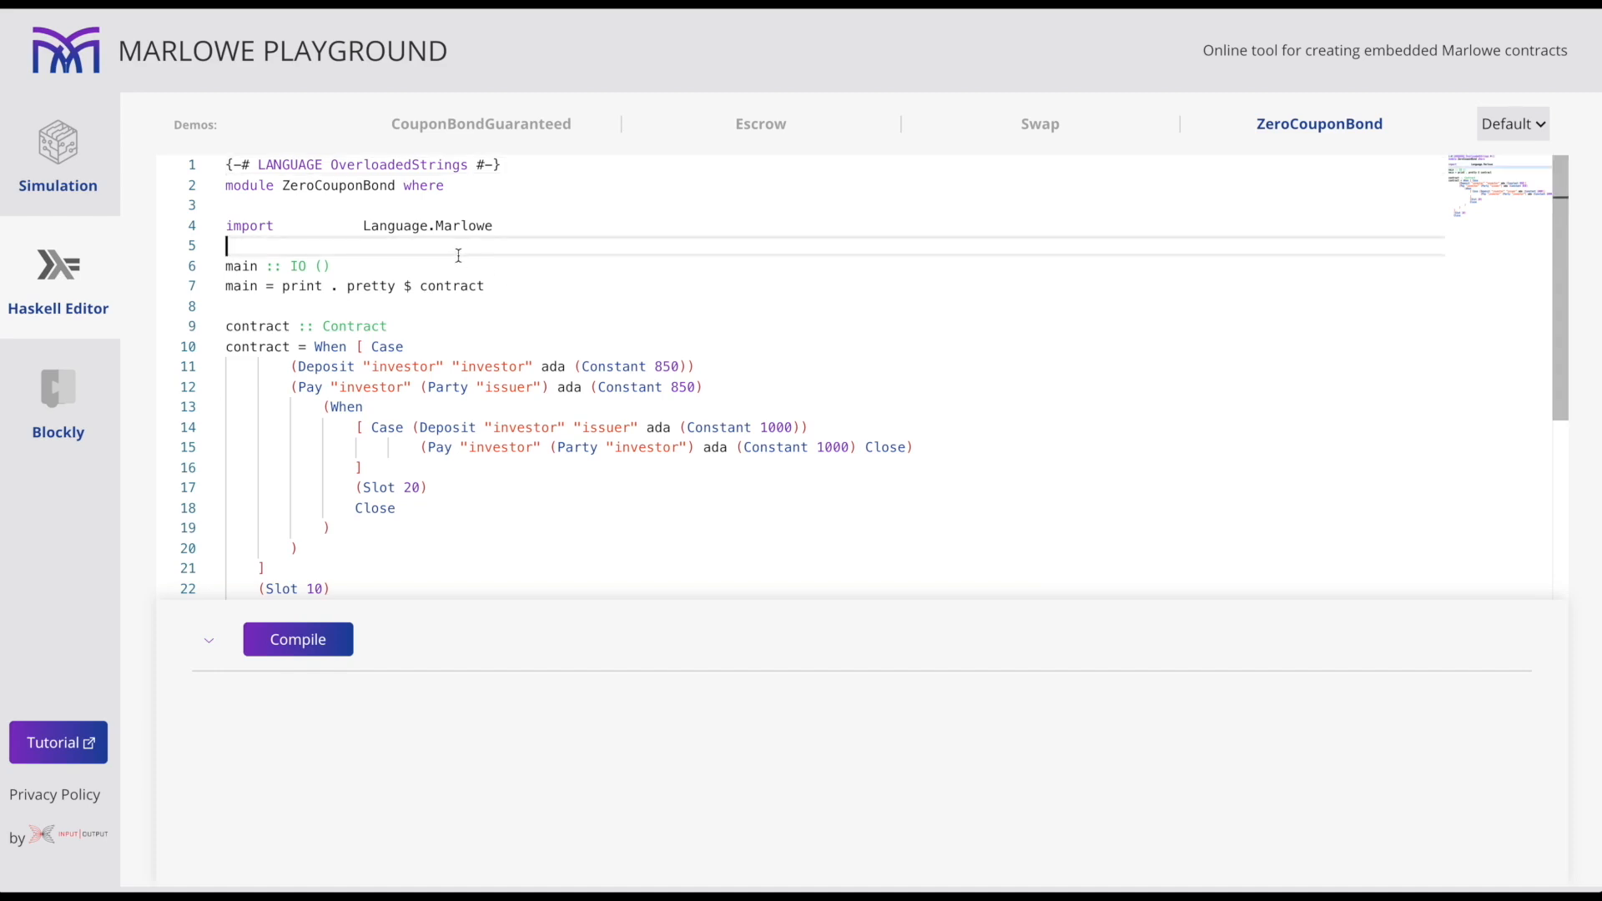
{"action": "left_click_drag", "start_coordinate": [283, 285], "coordinate": [487, 285]}
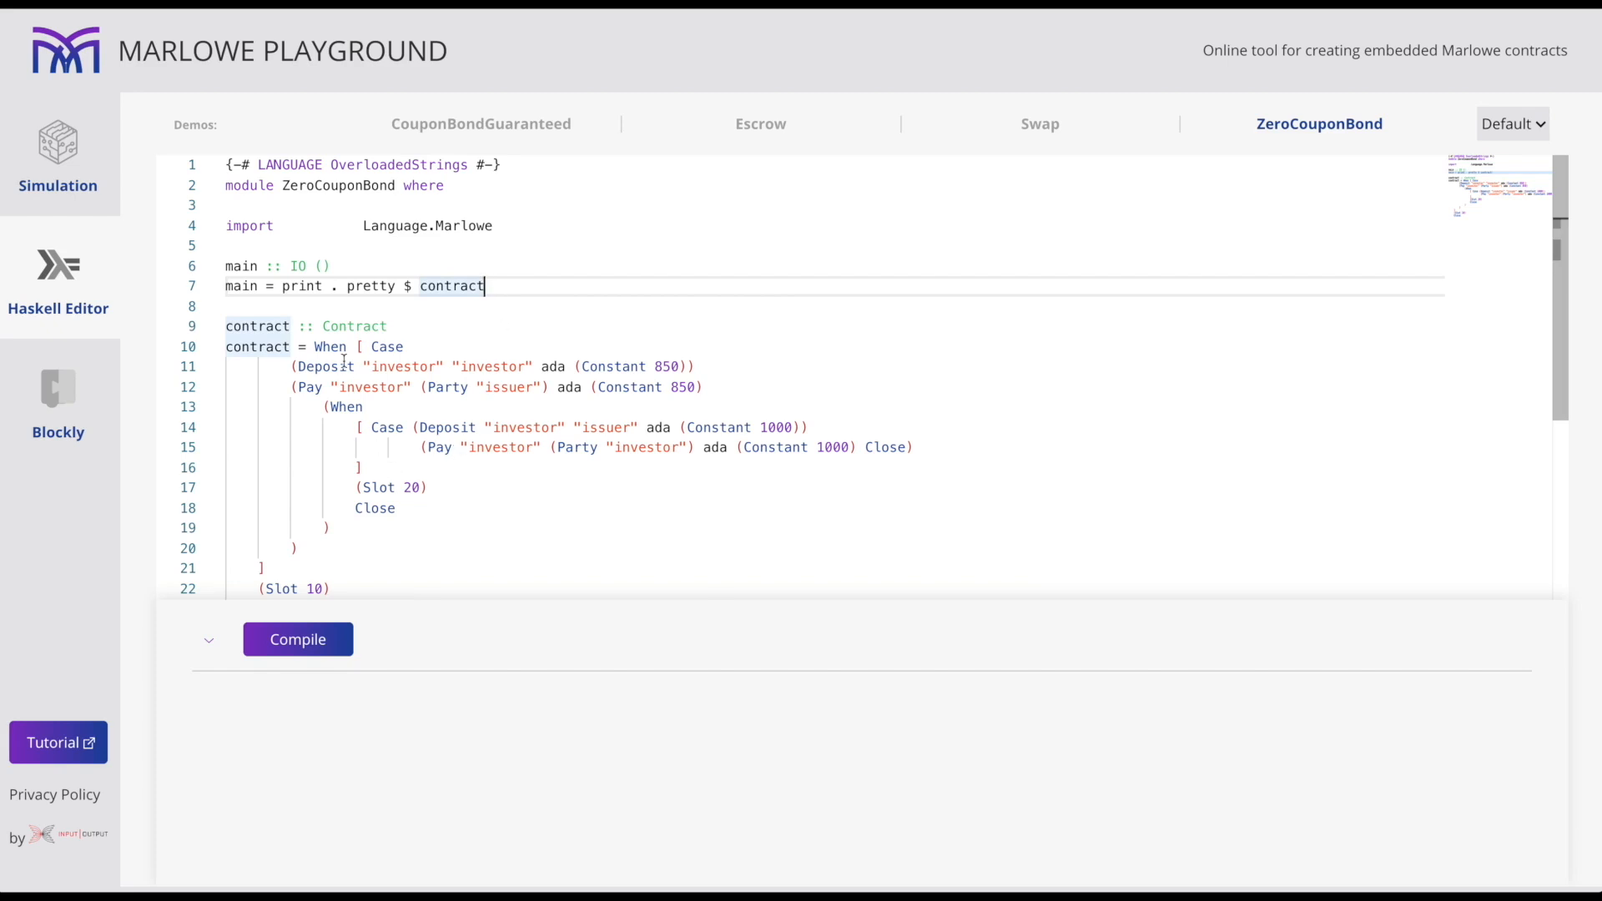
{"action": "left_click_drag", "start_coordinate": [315, 347], "coordinate": [413, 576]}
{"action": "key", "text": "ctrl+c"}
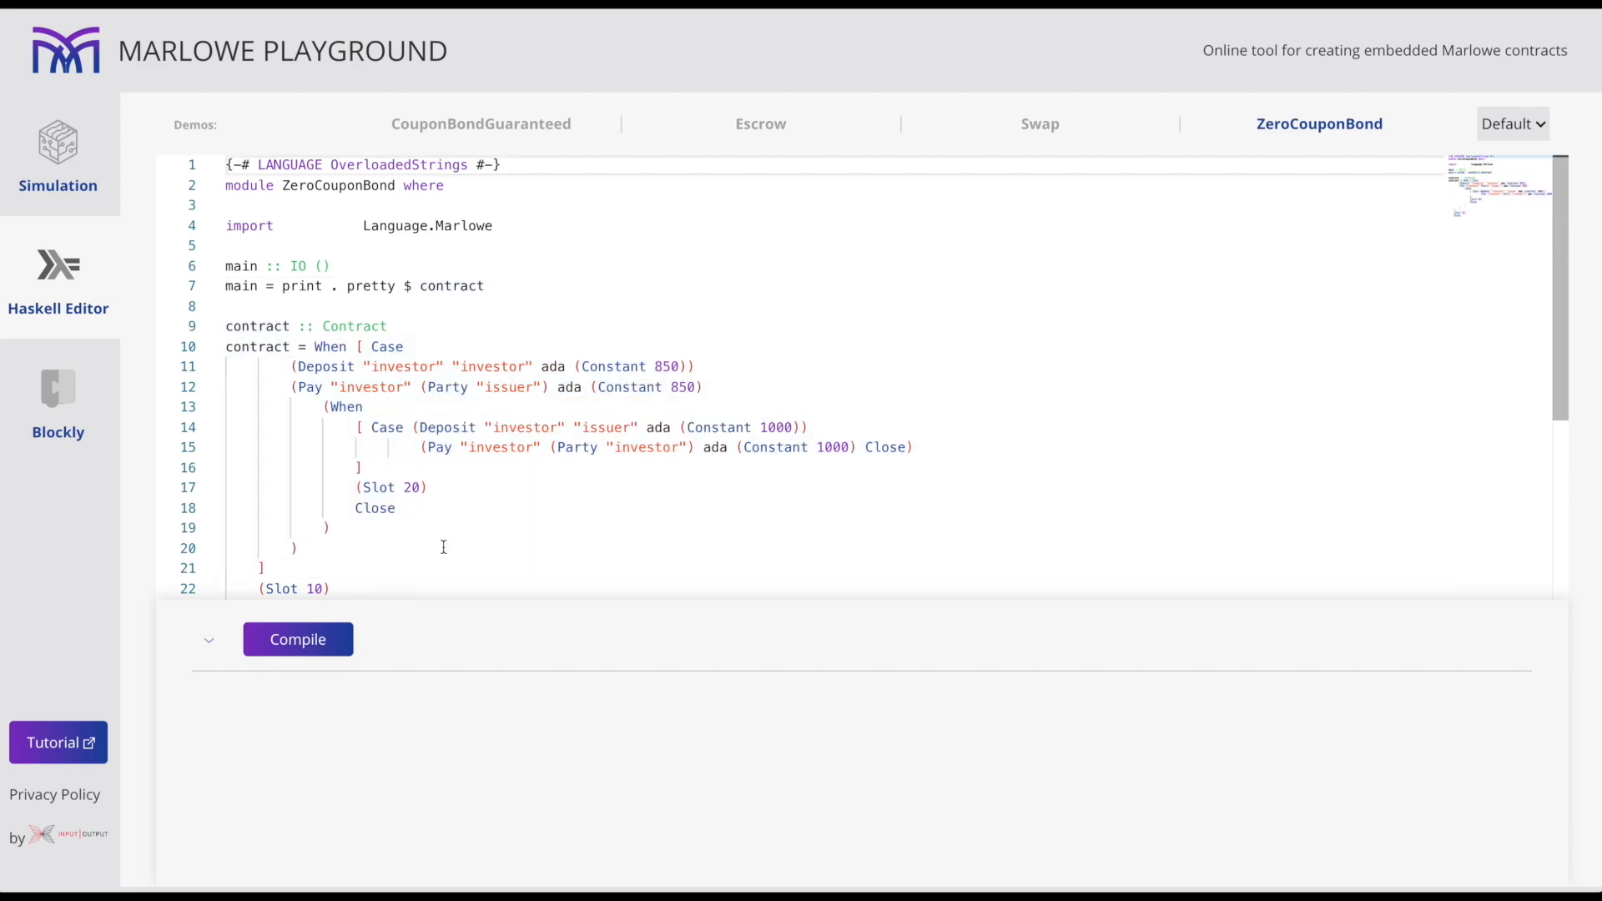
{"action": "left_click", "coordinate": [315, 346]}
{"action": "scroll", "coordinate": [314, 348], "scroll_direction": "down", "scroll_amount": 2}
{"action": "left_click", "coordinate": [303, 442], "text": "shift"}
{"action": "key", "text": "ctrl+v"}
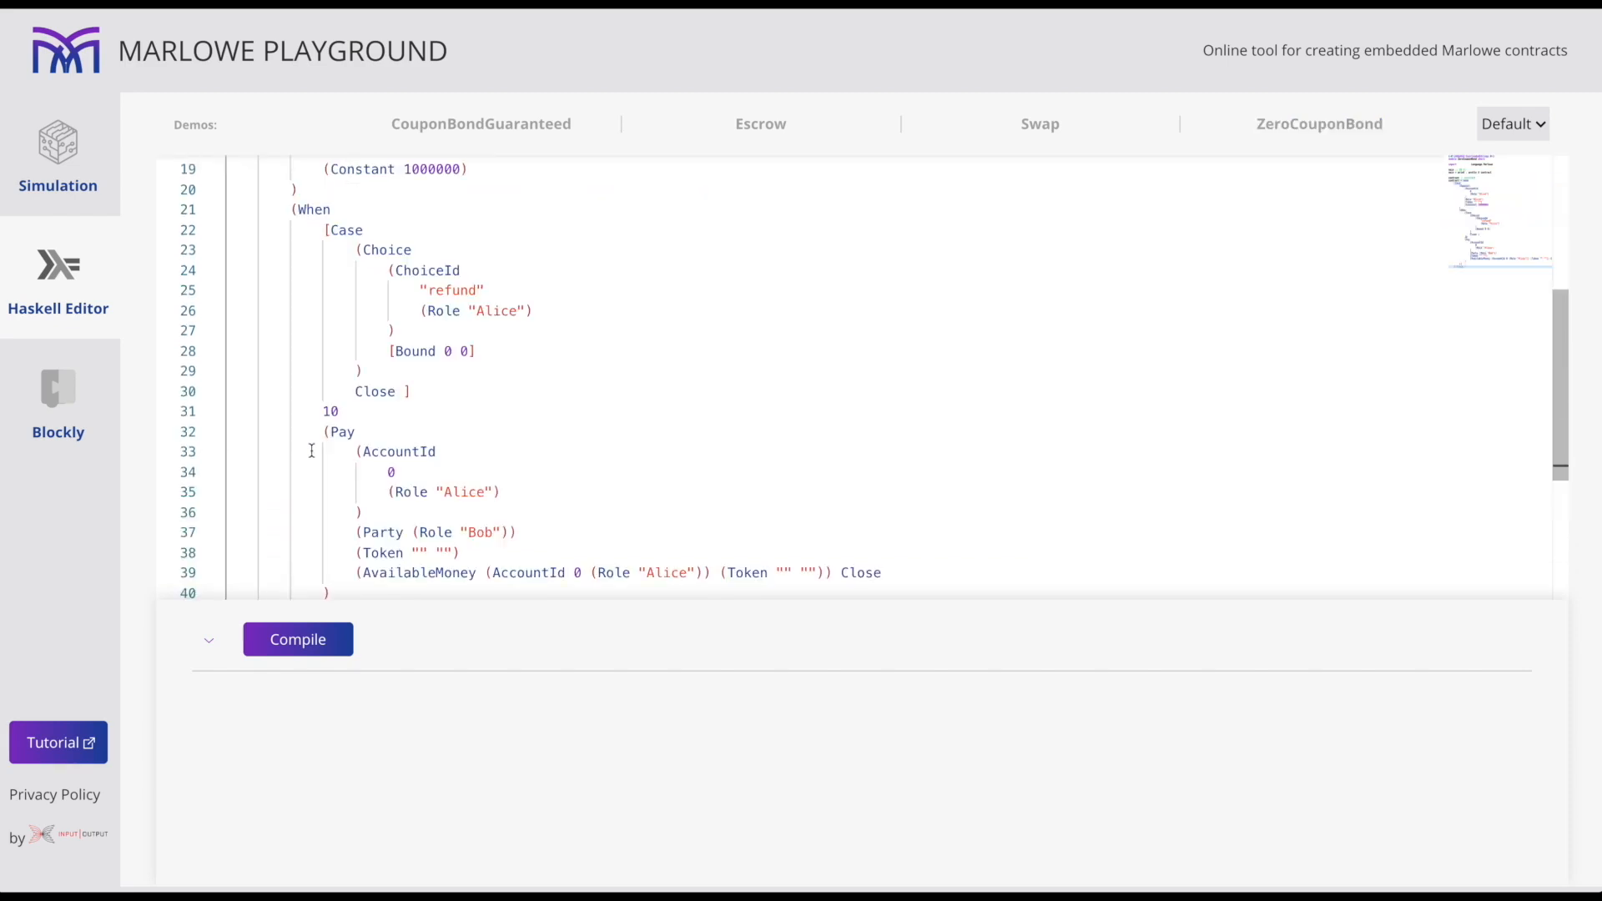
{"action": "scroll", "coordinate": [418, 335], "scroll_direction": "up", "scroll_amount": 5}
{"action": "scroll", "coordinate": [418, 334], "scroll_direction": "down", "scroll_amount": 7}
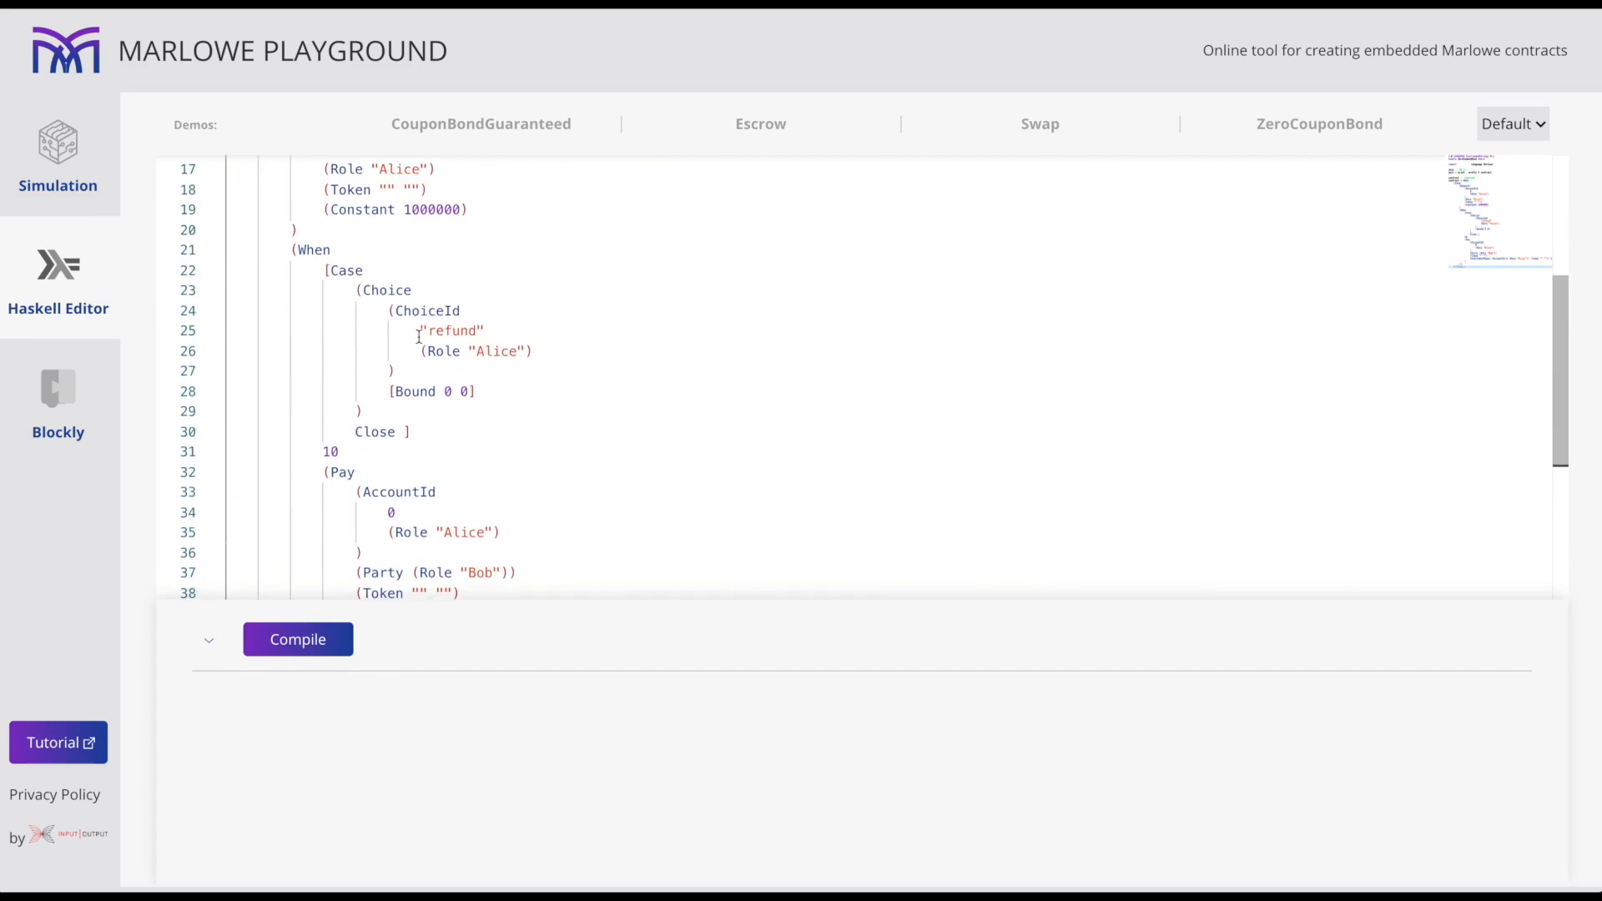
{"action": "scroll", "coordinate": [419, 334], "scroll_direction": "down", "scroll_amount": 1}
Compile the new contract and send it to the simulator.
{"action": "left_click", "coordinate": [297, 640]}
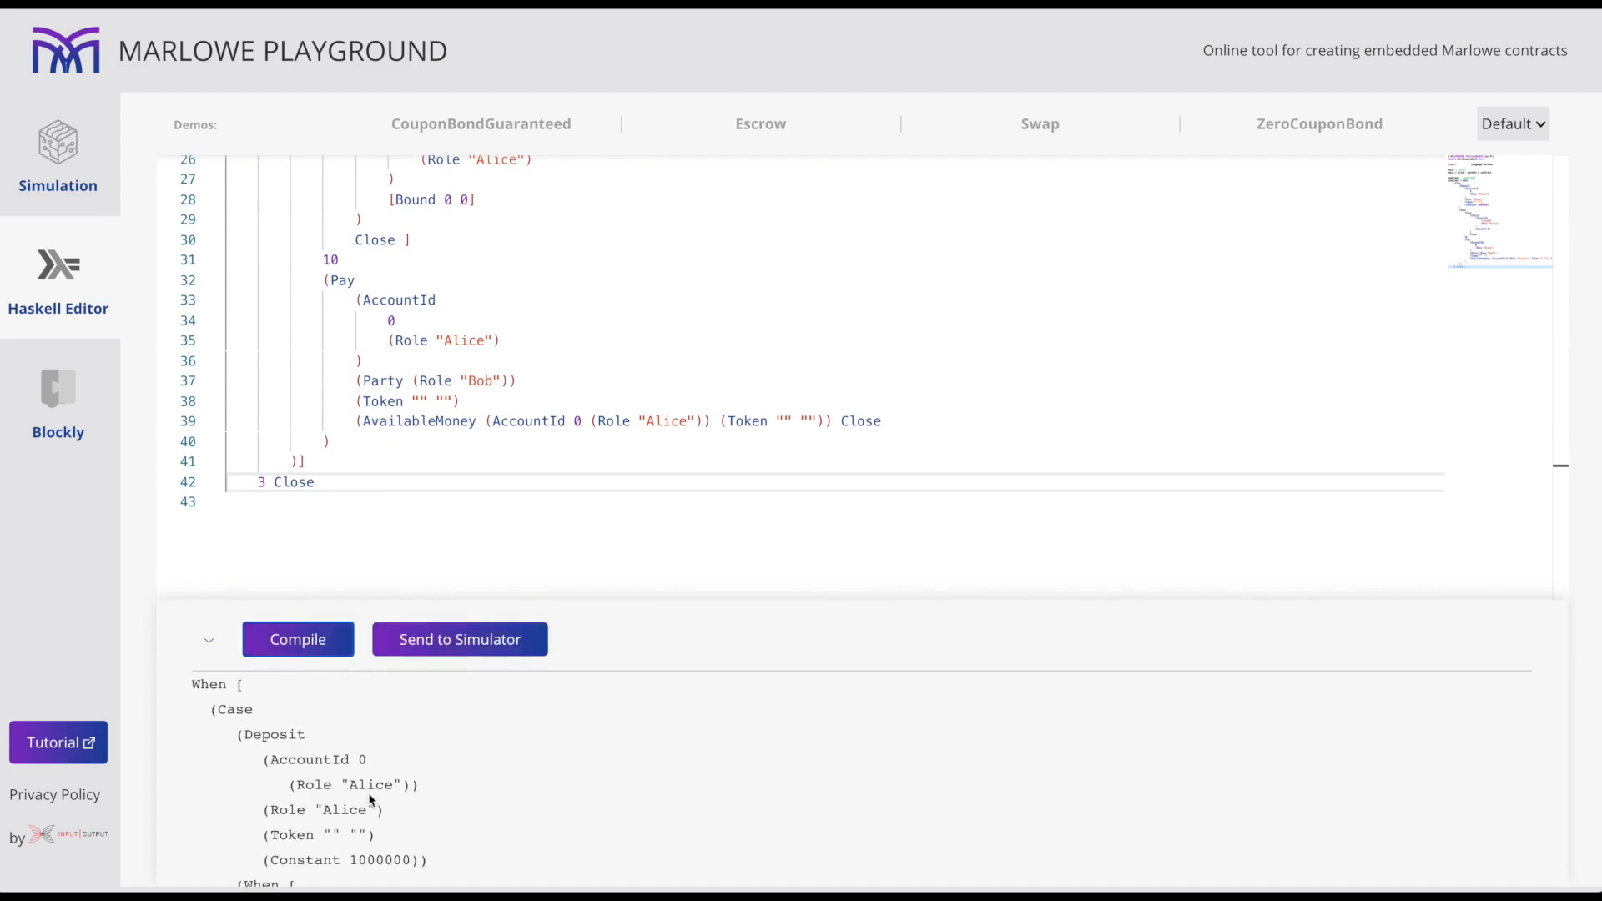
{"action": "scroll", "coordinate": [373, 788], "scroll_direction": "down", "scroll_amount": 3}
{"action": "scroll", "coordinate": [372, 788], "scroll_direction": "down", "scroll_amount": 3}
{"action": "scroll", "coordinate": [372, 789], "scroll_direction": "down", "scroll_amount": 2}
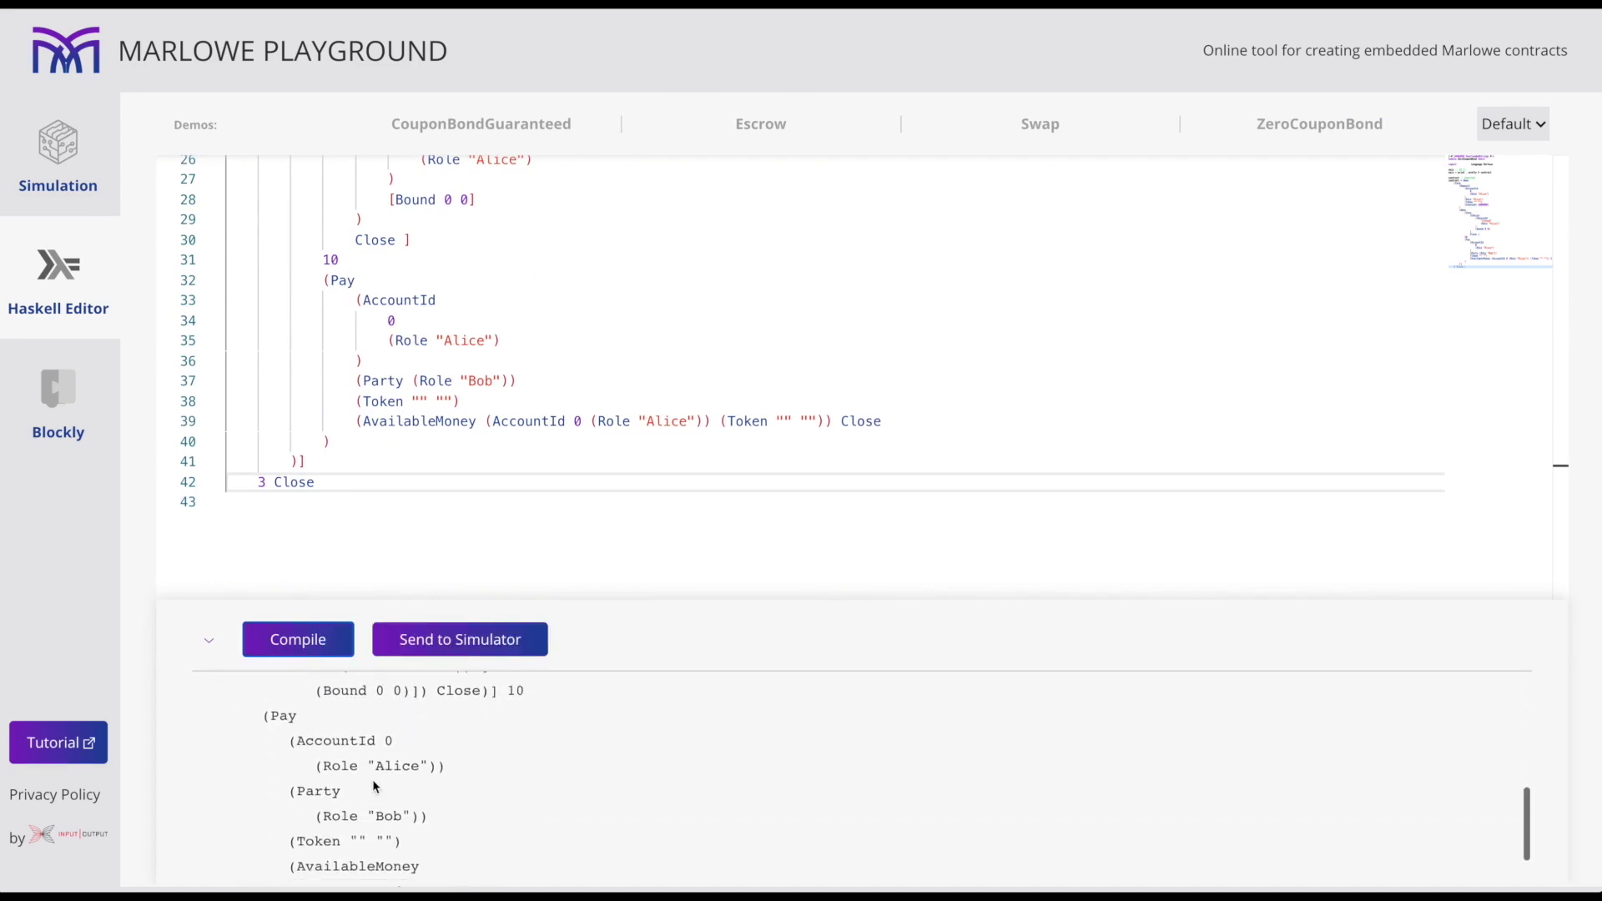
{"action": "left_click", "coordinate": [436, 643]}
{"action": "left_click", "coordinate": [500, 374]}
{"action": "scroll", "coordinate": [499, 374], "scroll_direction": "down", "scroll_amount": 3}
{"action": "scroll", "coordinate": [498, 374], "scroll_direction": "down", "scroll_amount": 2}
{"action": "scroll", "coordinate": [489, 376], "scroll_direction": "up", "scroll_amount": 2}
{"action": "scroll", "coordinate": [485, 381], "scroll_direction": "up", "scroll_amount": 3}
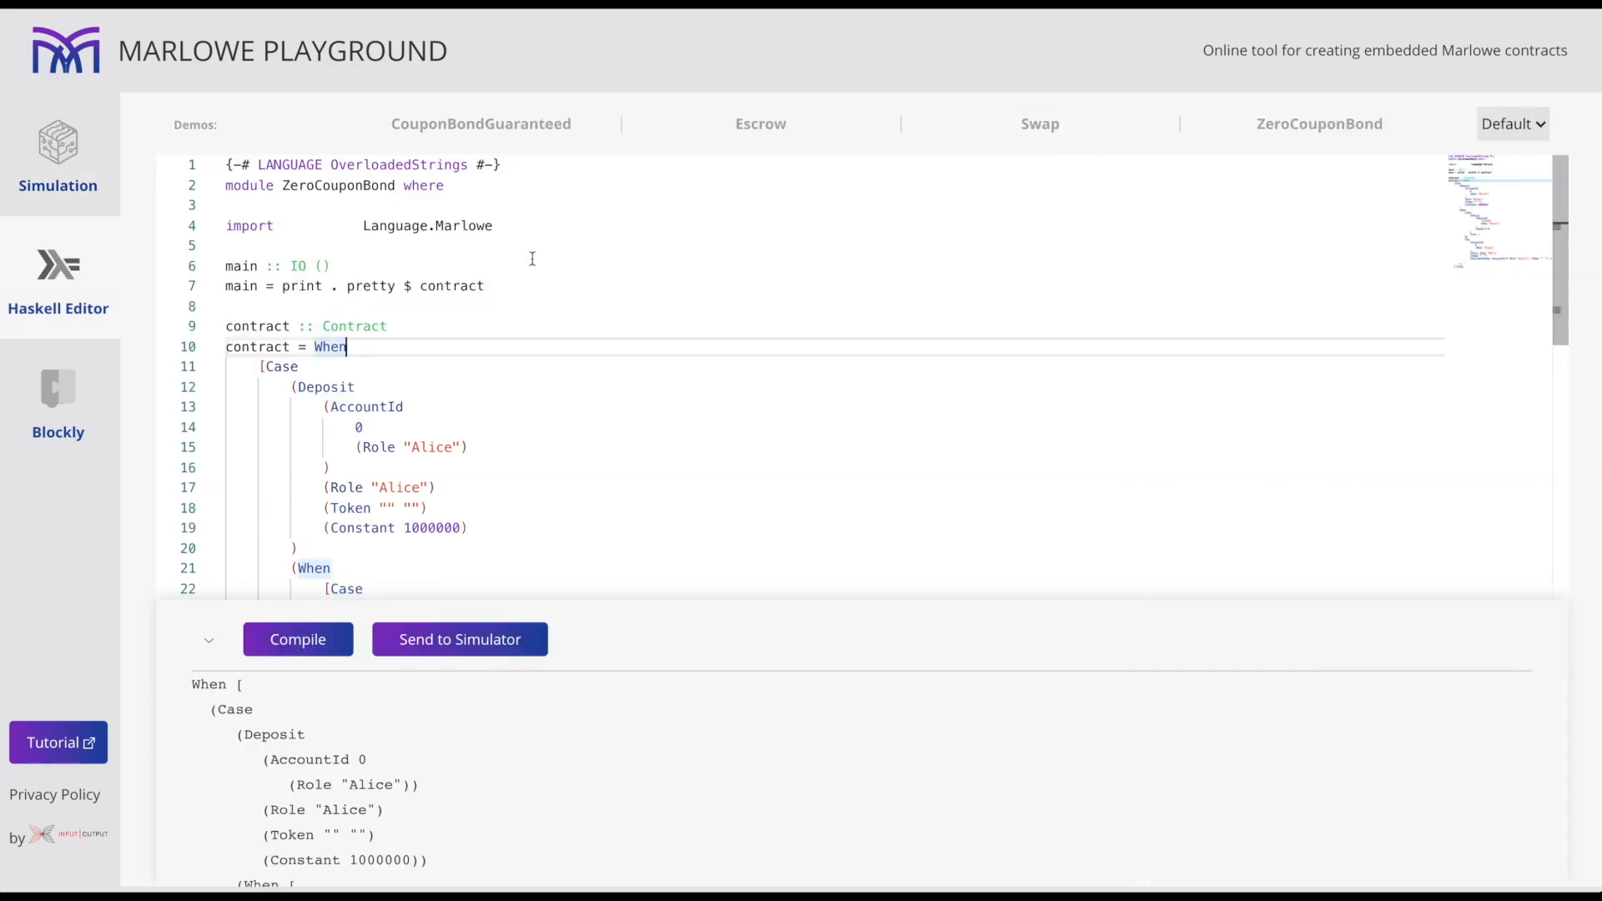
Add parameters amount maturityDate and the signature Integer -> Slot -> Contract.
{"action": "key", "text": "Left"}
{"action": "key", "text": "Left"}
{"action": "key", "text": "ctrl+Left"}
{"action": "key", "text": "Left"}
{"action": "key", "text": "Left"}
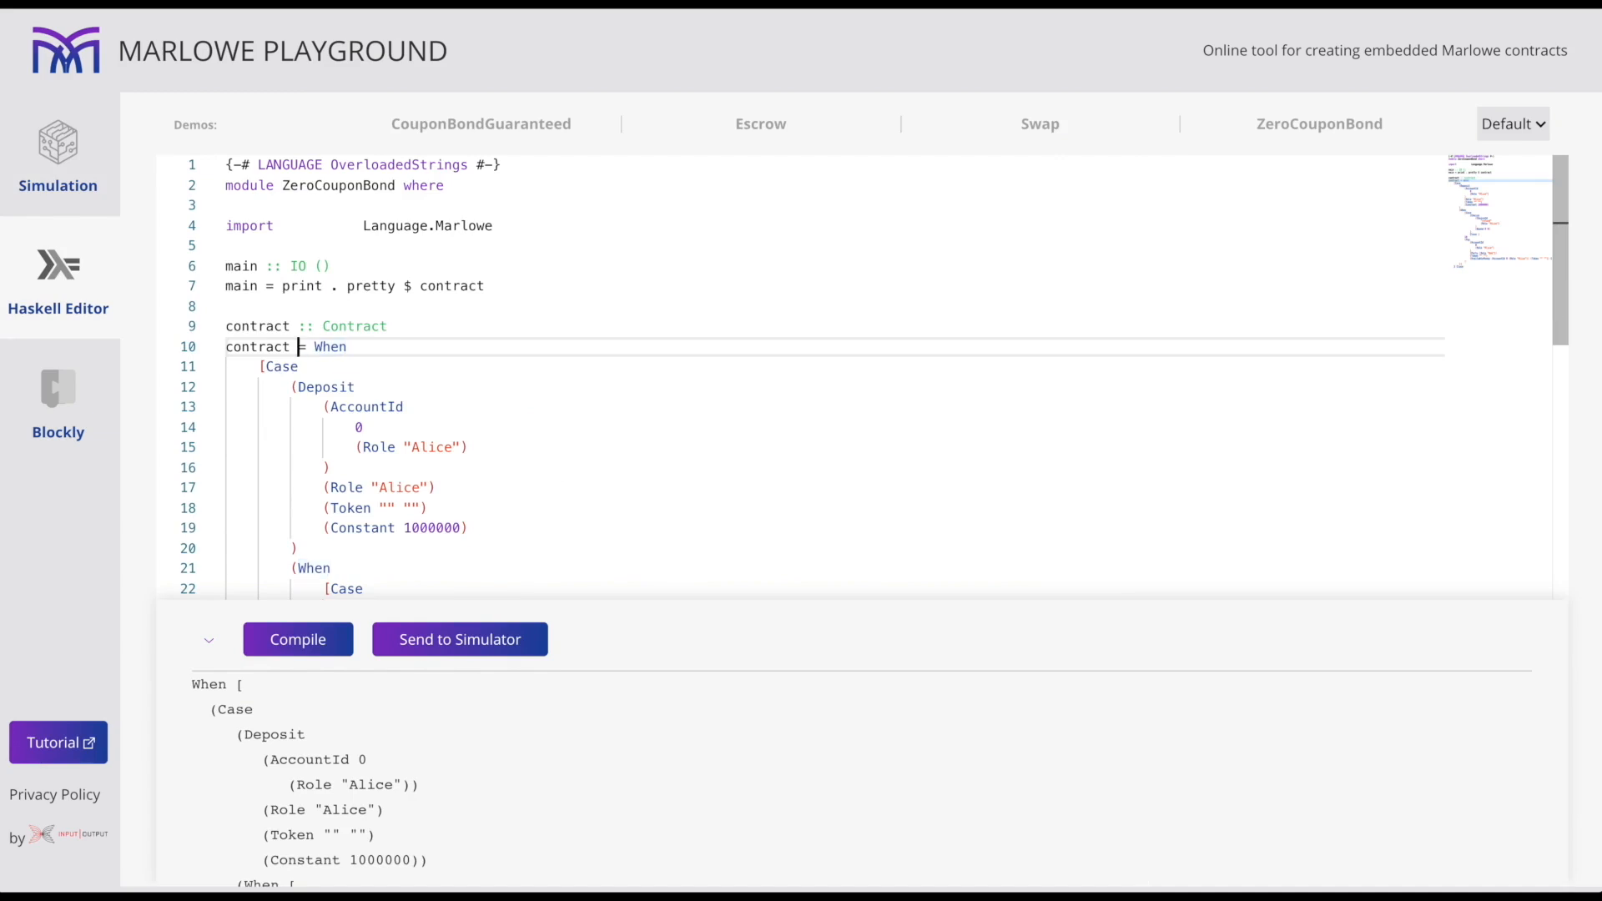
{"action": "type", "text": "amount "}
{"action": "type", "text": "maturityDate"}
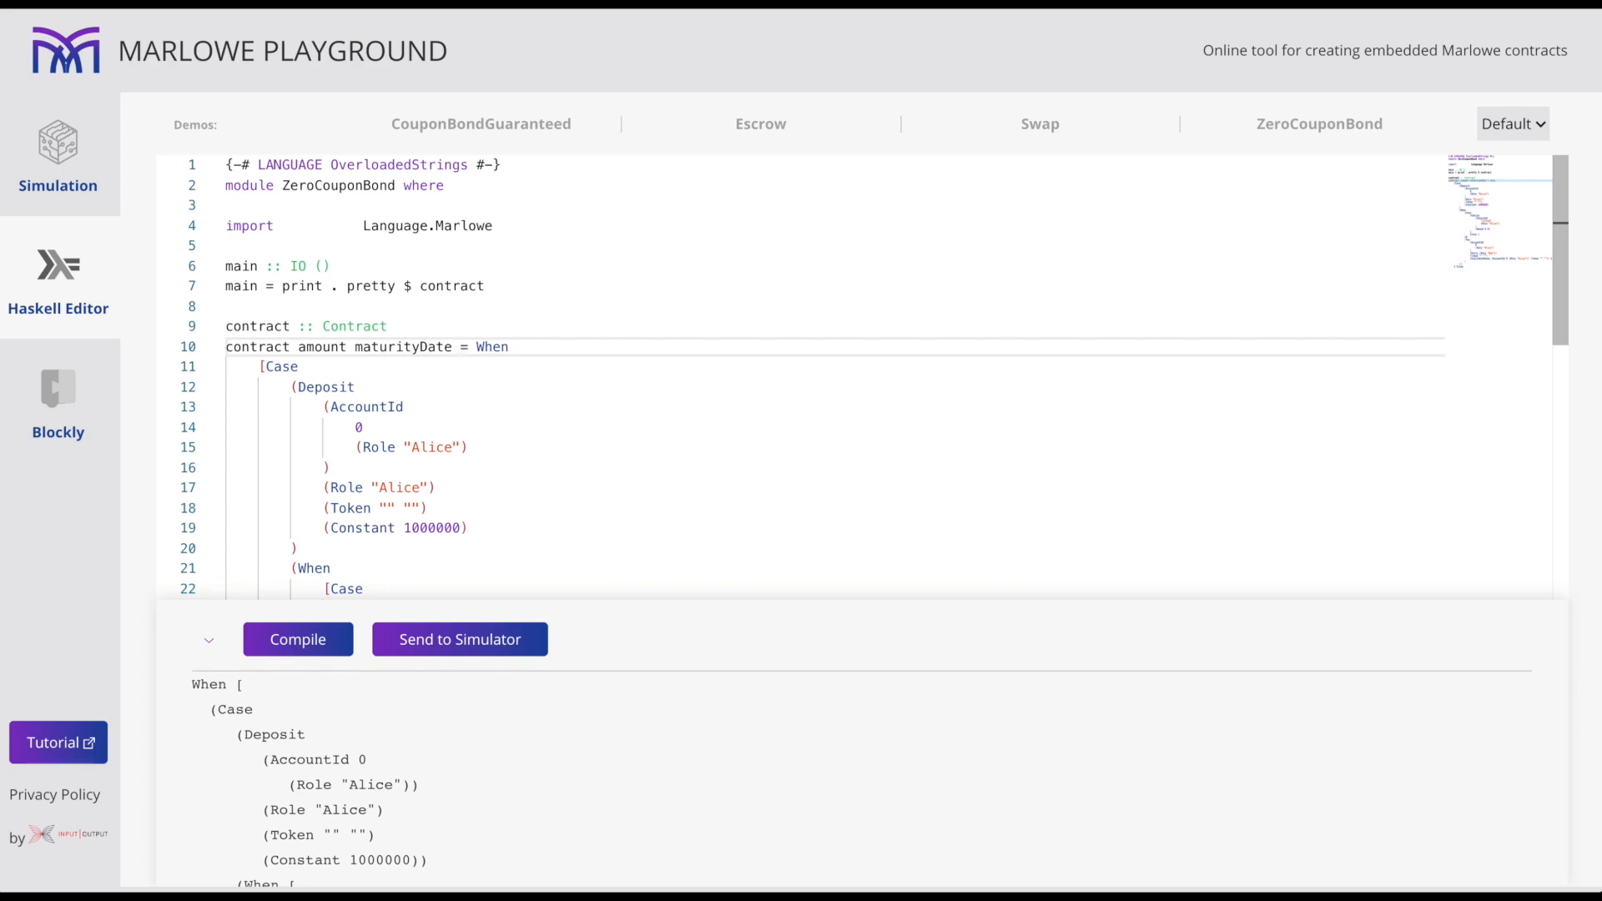
{"action": "scroll", "coordinate": [593, 311], "scroll_direction": "down", "scroll_amount": 4}
{"action": "scroll", "coordinate": [592, 311], "scroll_direction": "down", "scroll_amount": 4}
{"action": "scroll", "coordinate": [591, 310], "scroll_direction": "up", "scroll_amount": 3}
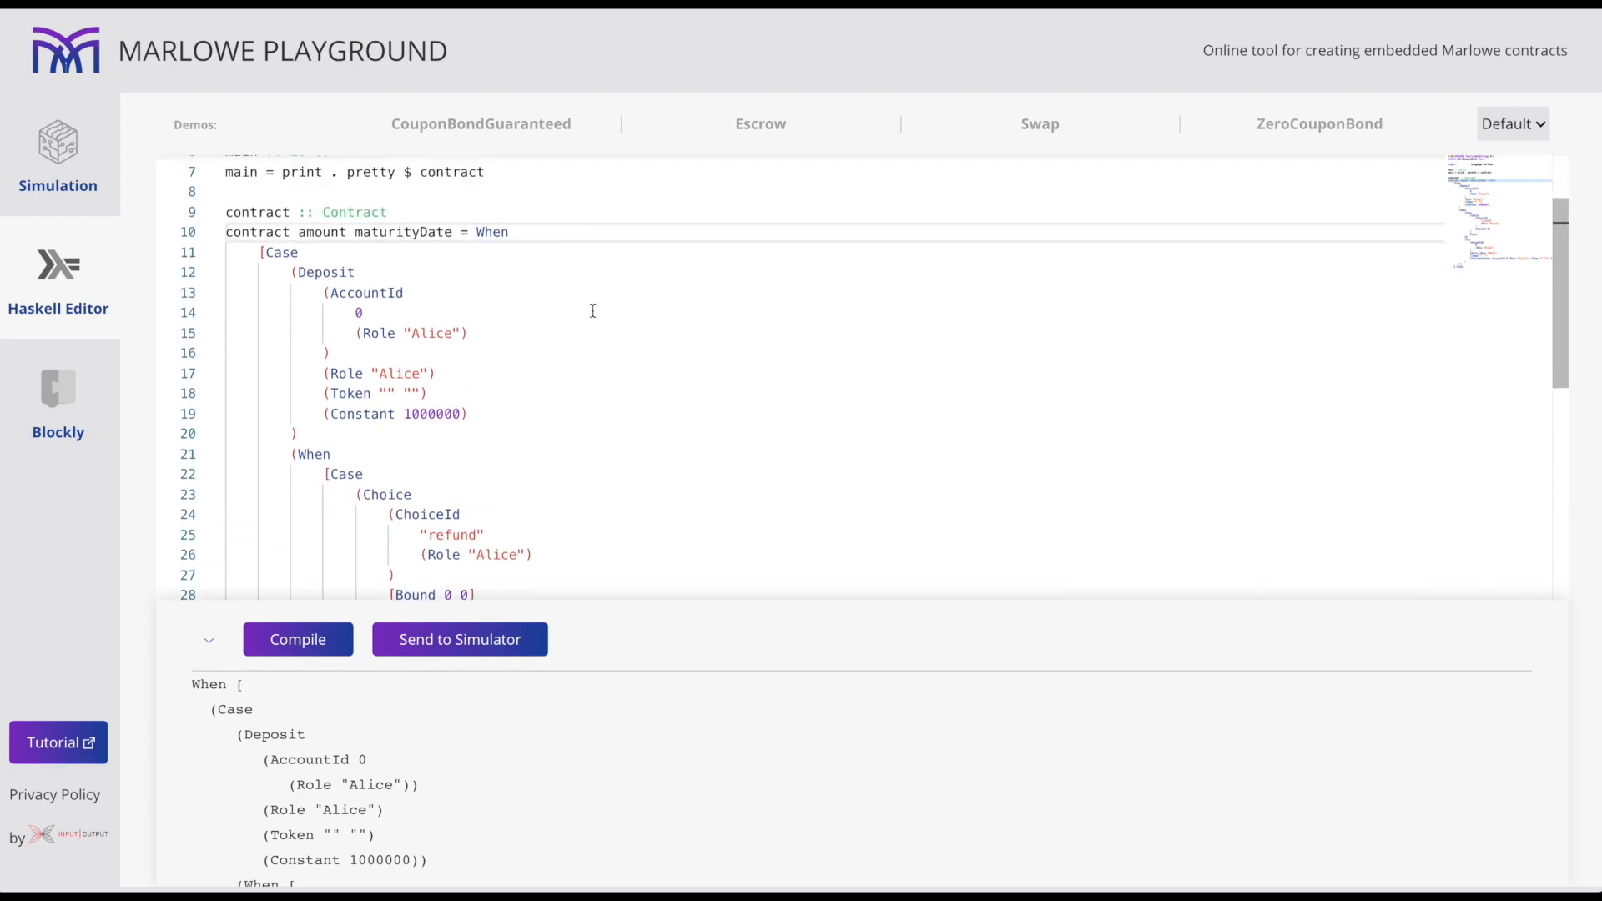
{"action": "left_click", "coordinate": [323, 213]}
{"action": "type", "text": "Integer -> Slot ->"}
Swap 1000000 and 10 for amount and maturityDate, and have main call contract 5000 (Slot 12).
{"action": "double_click", "coordinate": [322, 232]}
{"action": "key", "text": "ctrl+c"}
{"action": "double_click", "coordinate": [432, 414]}
{"action": "key", "text": "ctrl+v"}
{"action": "double_click", "coordinate": [401, 231]}
{"action": "key", "text": "ctrl+c"}
{"action": "scroll", "coordinate": [401, 313], "scroll_direction": "down", "scroll_amount": 5}
{"action": "scroll", "coordinate": [390, 313], "scroll_direction": "down", "scroll_amount": 1}
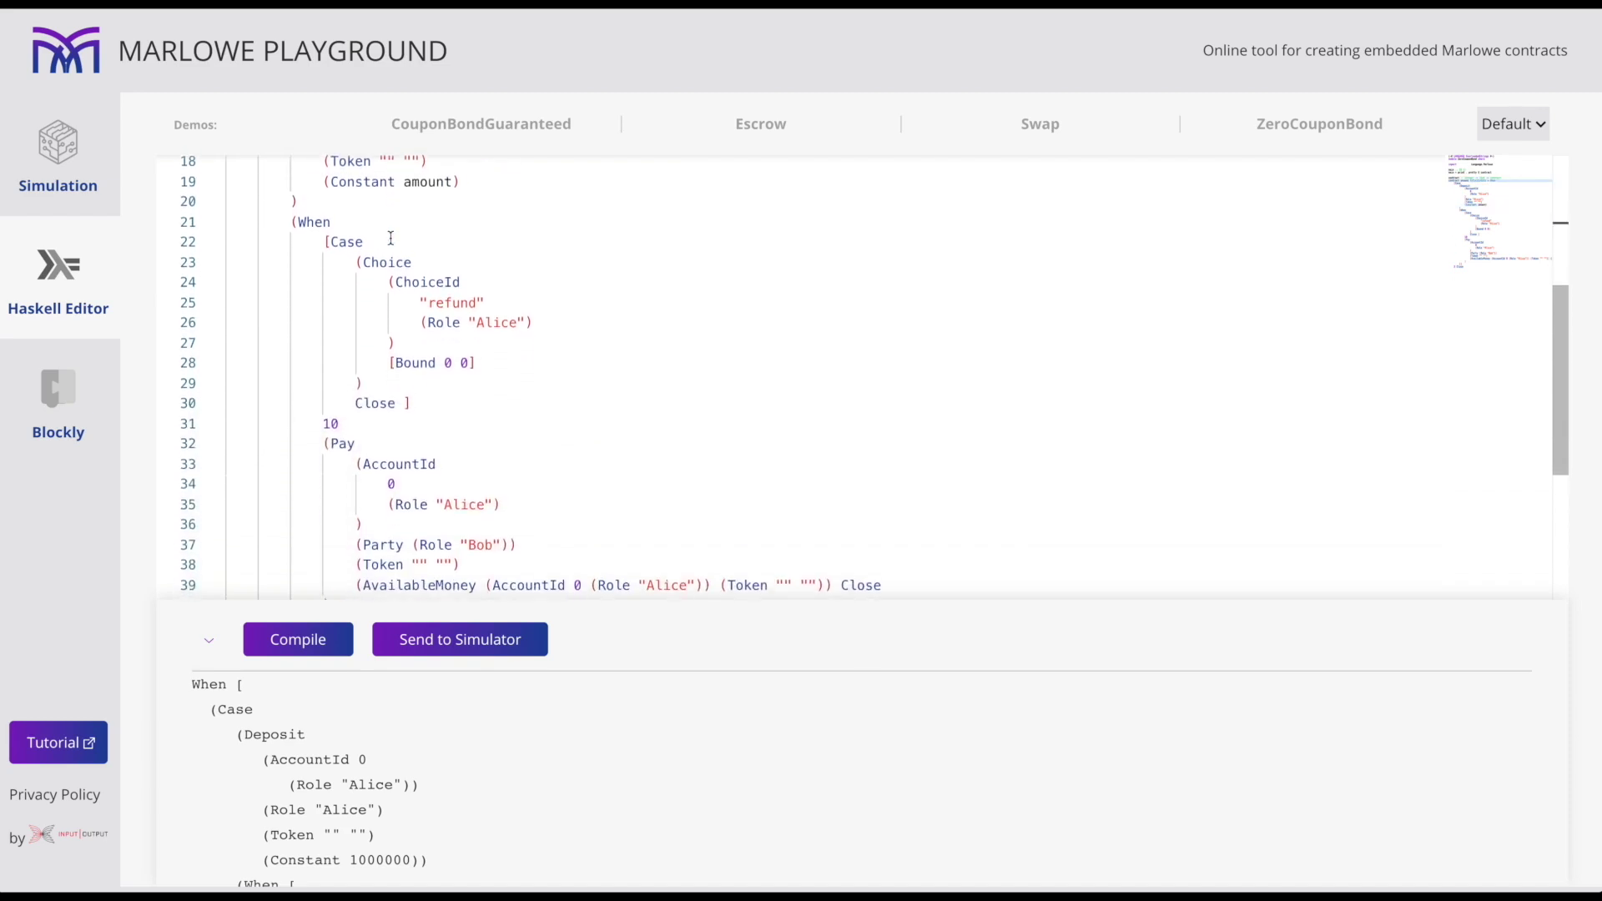
{"action": "double_click", "coordinate": [331, 426]}
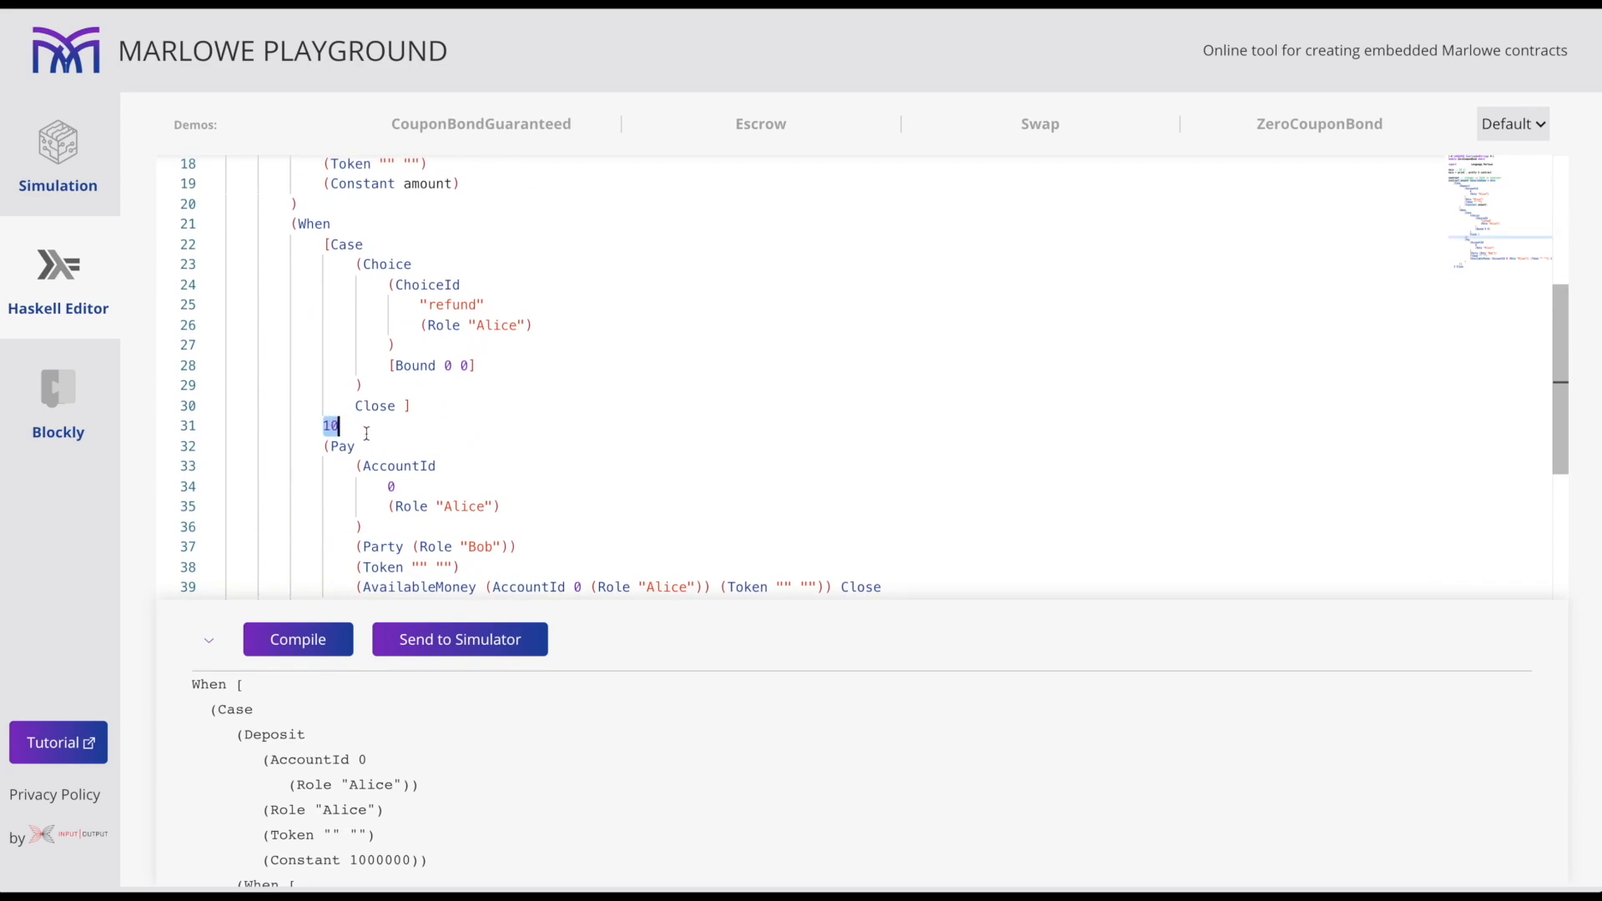
{"action": "key", "text": "ctrl+v"}
{"action": "scroll", "coordinate": [366, 432], "scroll_direction": "up", "scroll_amount": 10}
{"action": "left_click", "coordinate": [538, 285]}
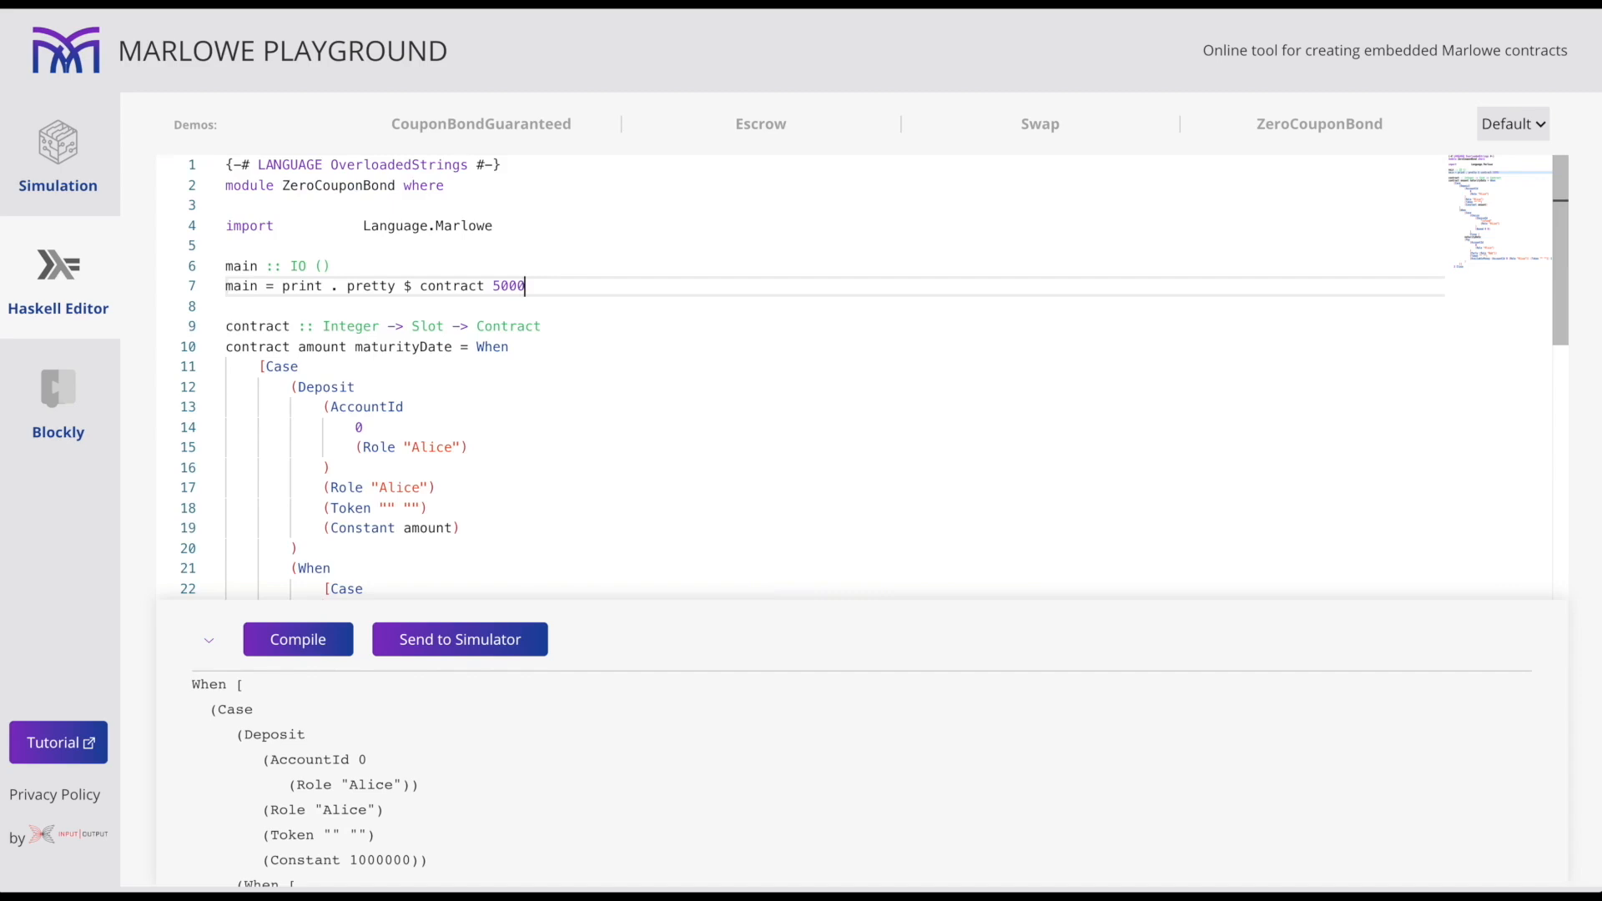
{"action": "type", "text": " (S"}
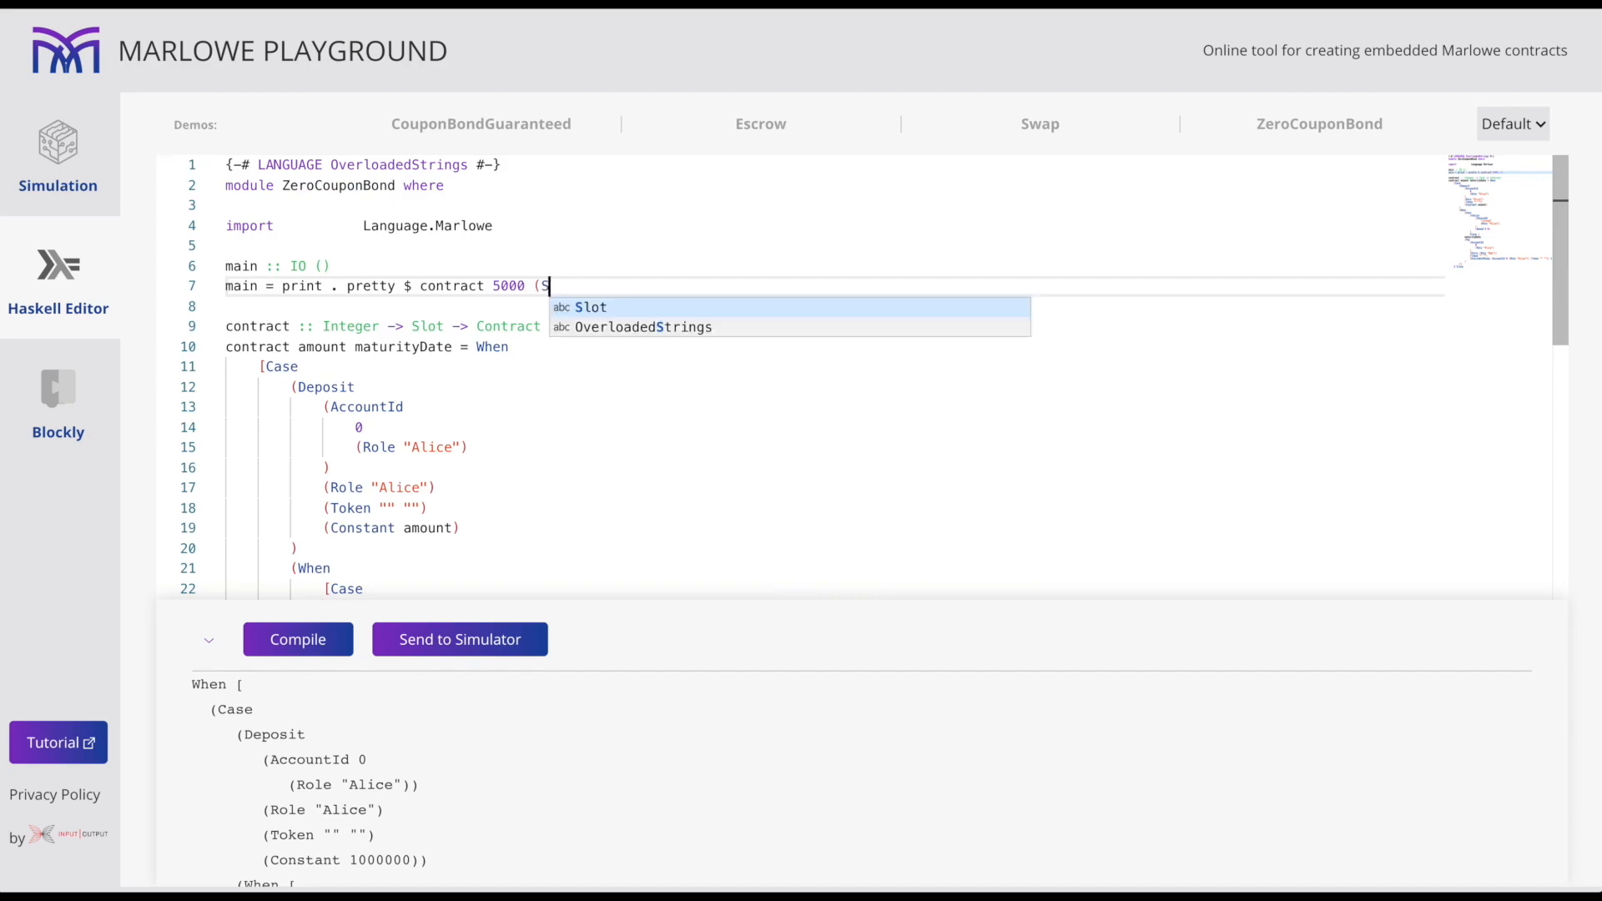
{"action": "type", "text": "lot 12)"}
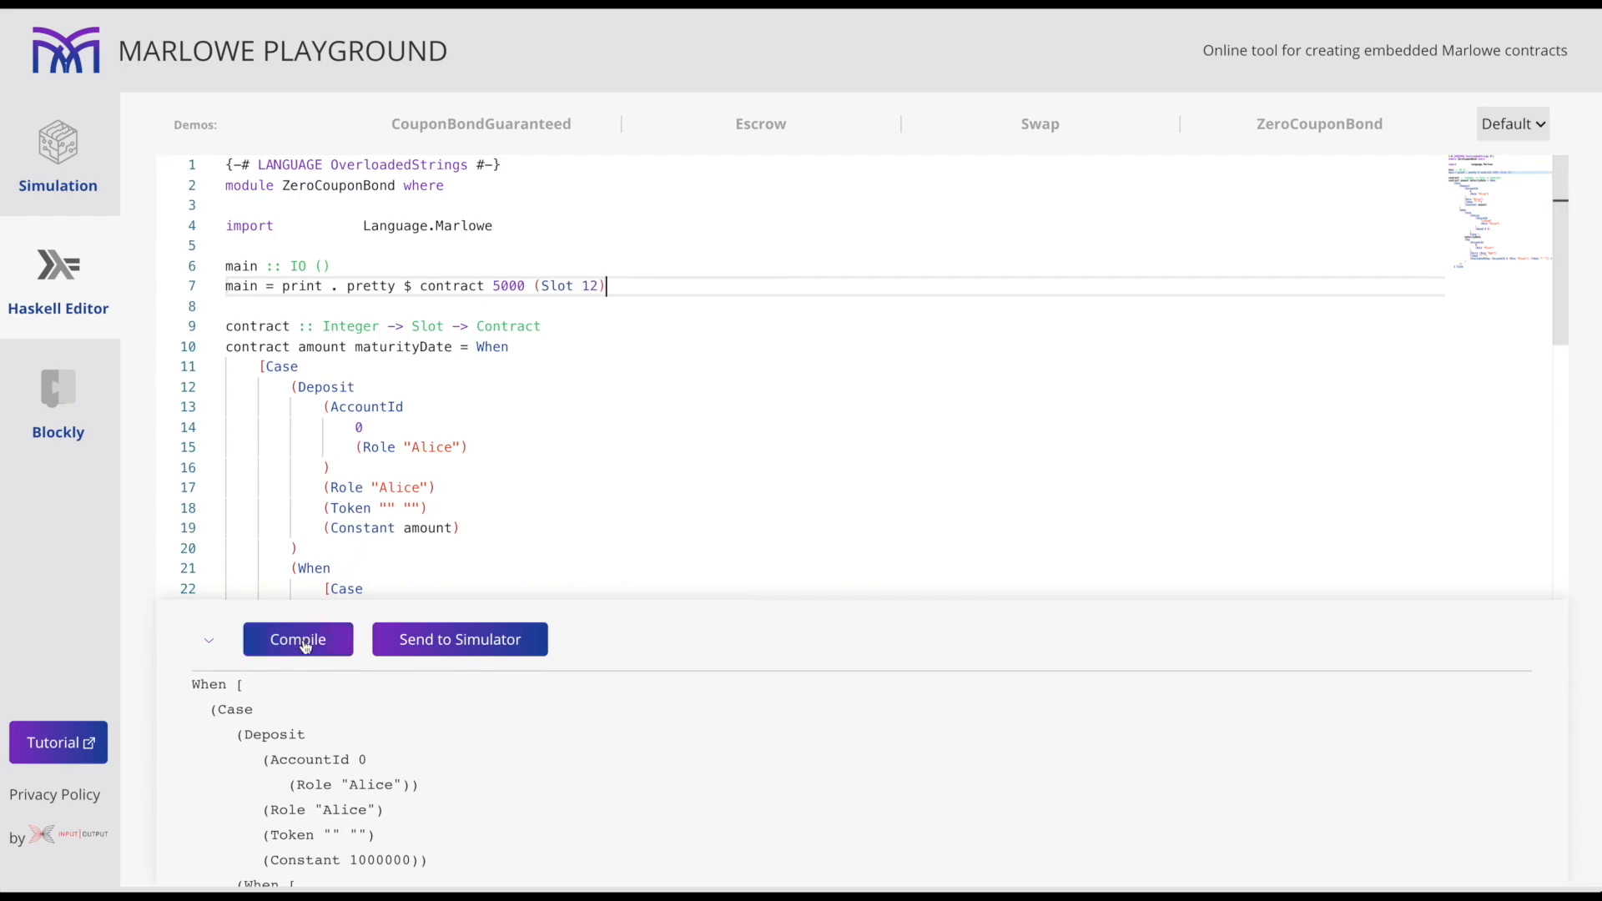
Compile, send to the simulator and verify Constant 5000 and timeout slot 12.
{"action": "left_click", "coordinate": [301, 640]}
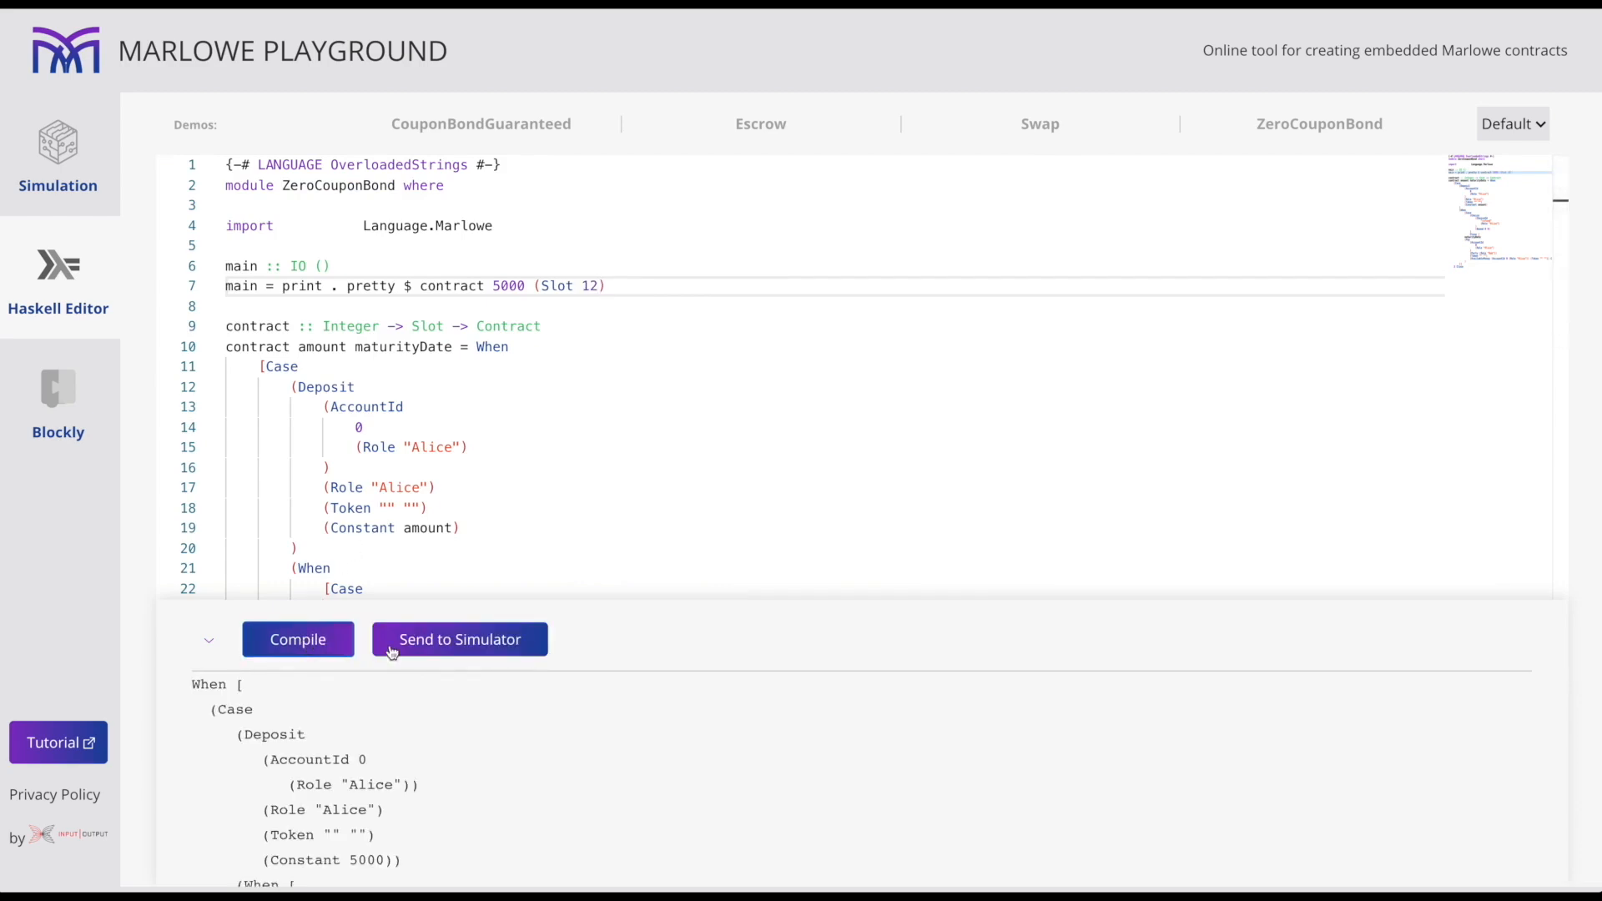
{"action": "left_click", "coordinate": [457, 639]}
{"action": "left_click", "coordinate": [479, 306]}
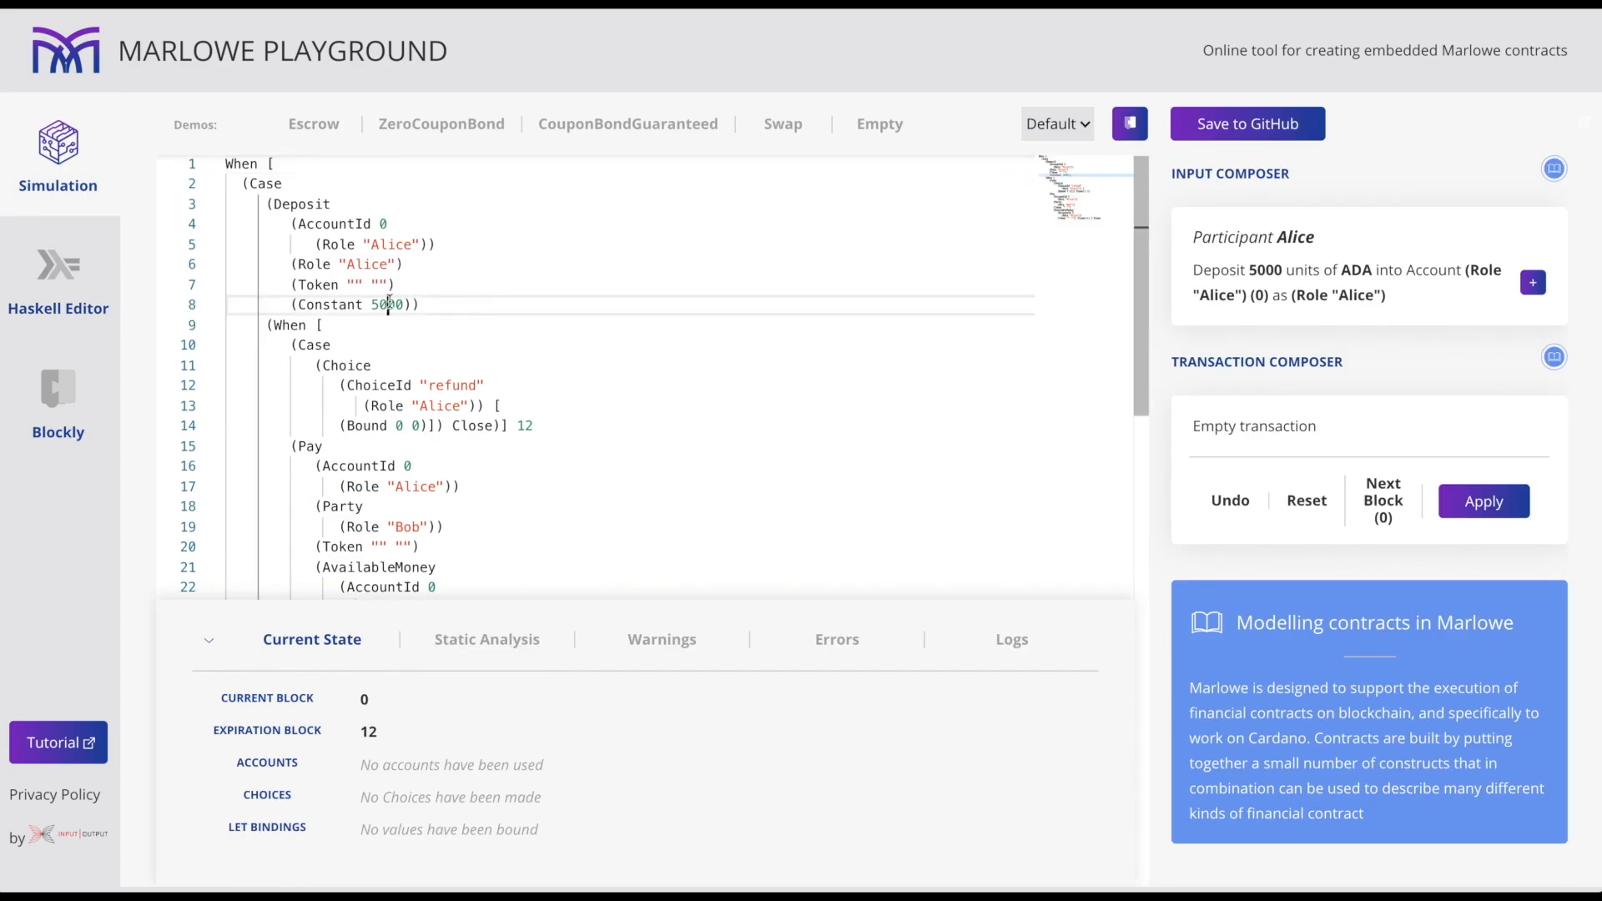
{"action": "double_click", "coordinate": [388, 304]}
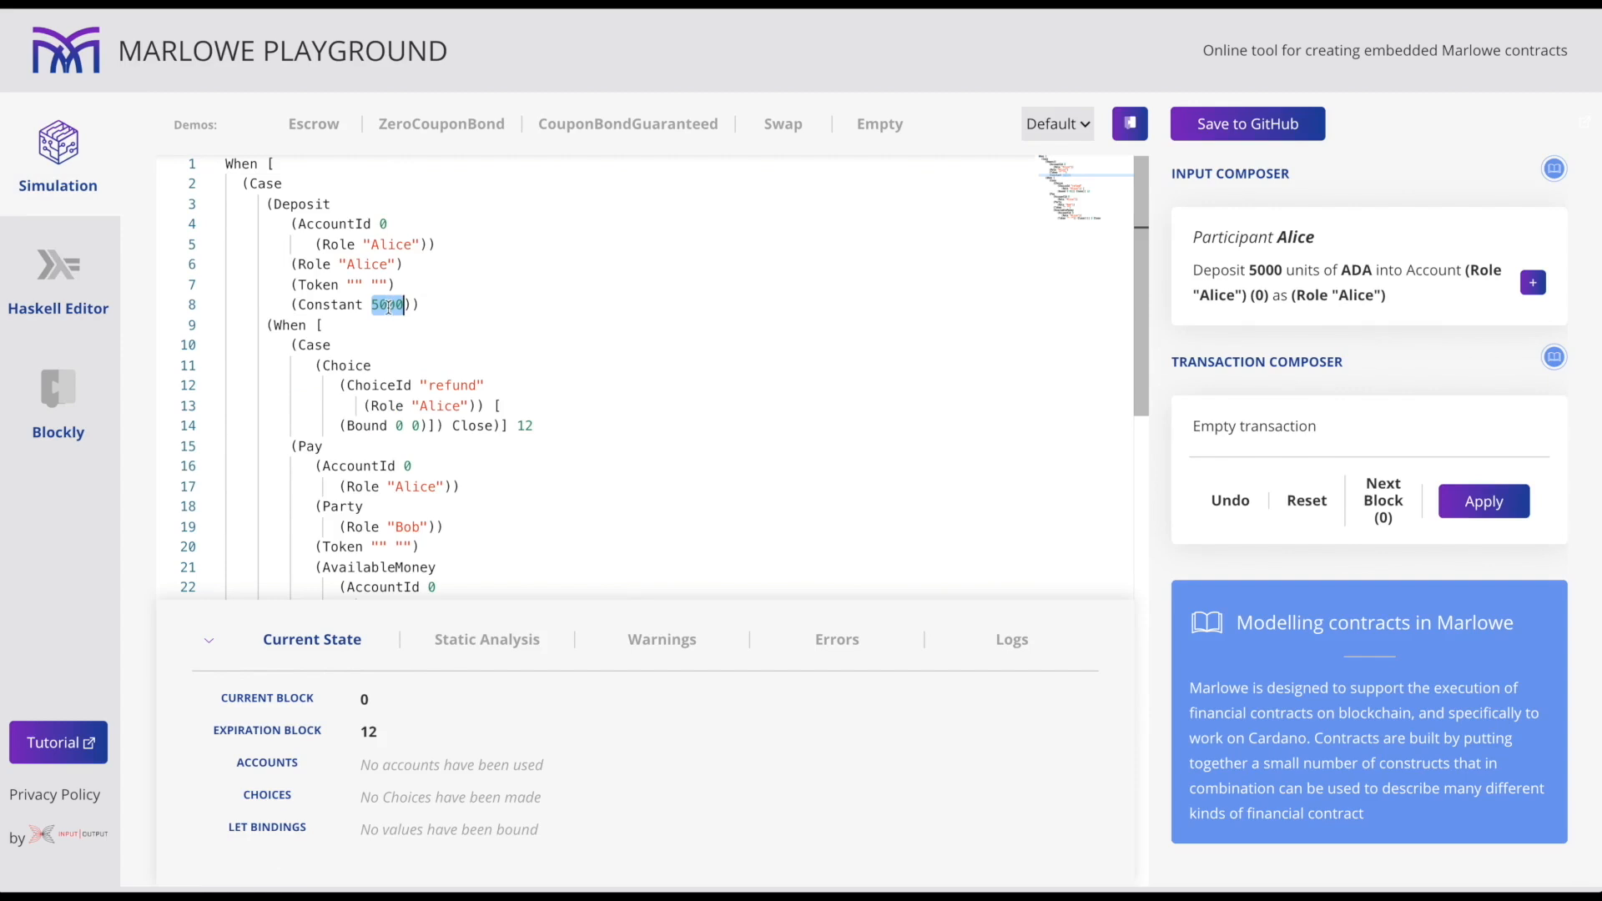
{"action": "scroll", "coordinate": [387, 305], "scroll_direction": "down", "scroll_amount": 3}
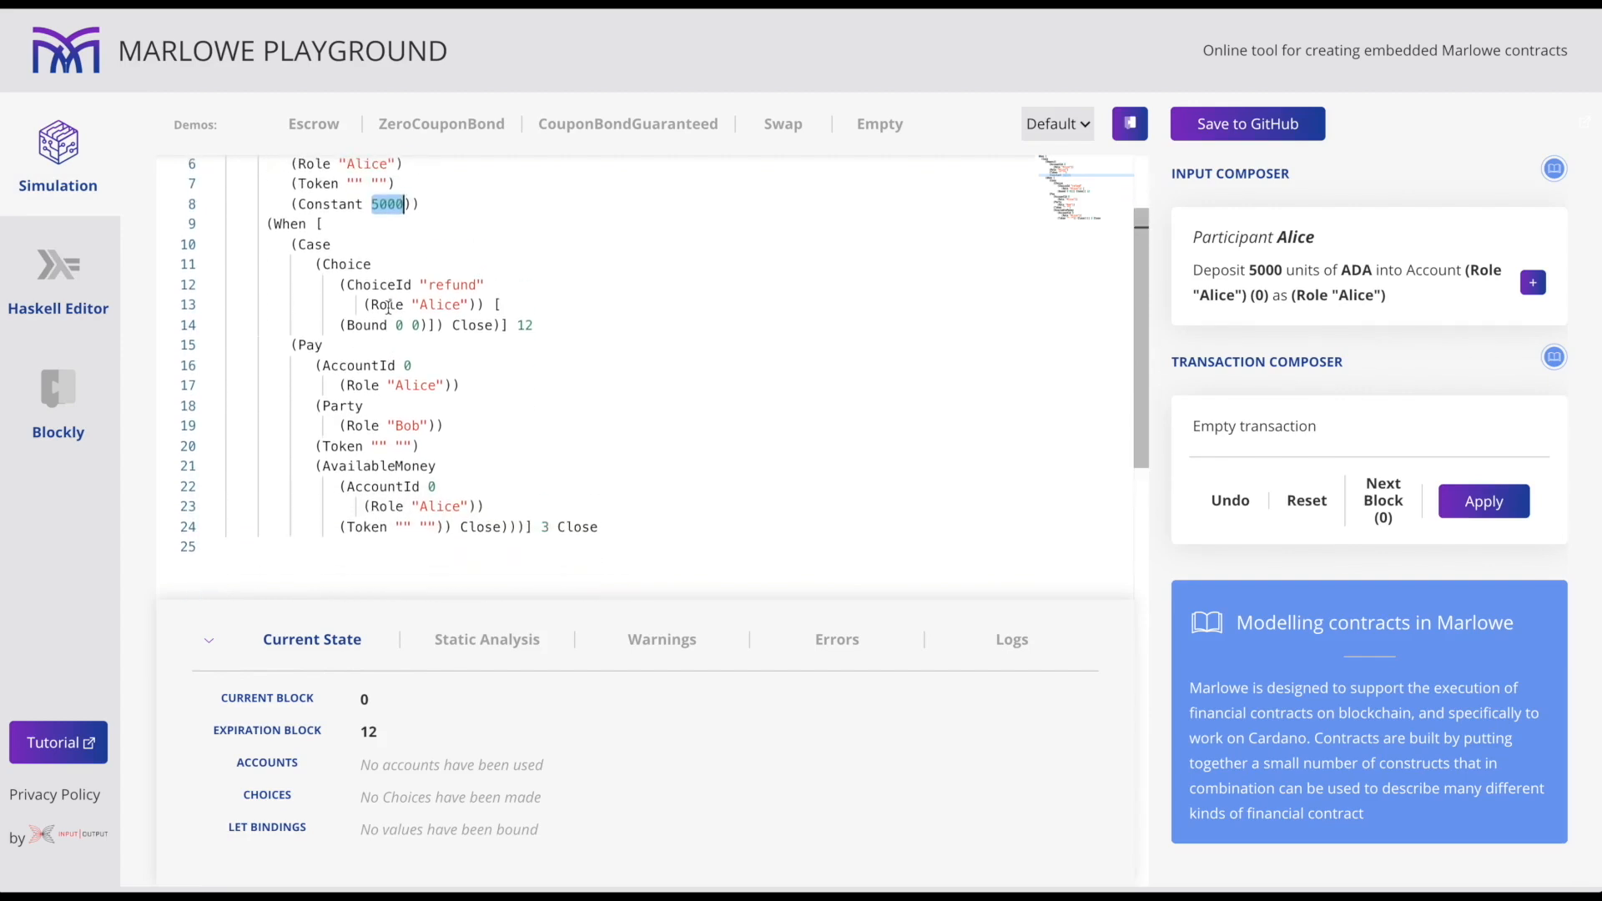
{"action": "double_click", "coordinate": [524, 326]}
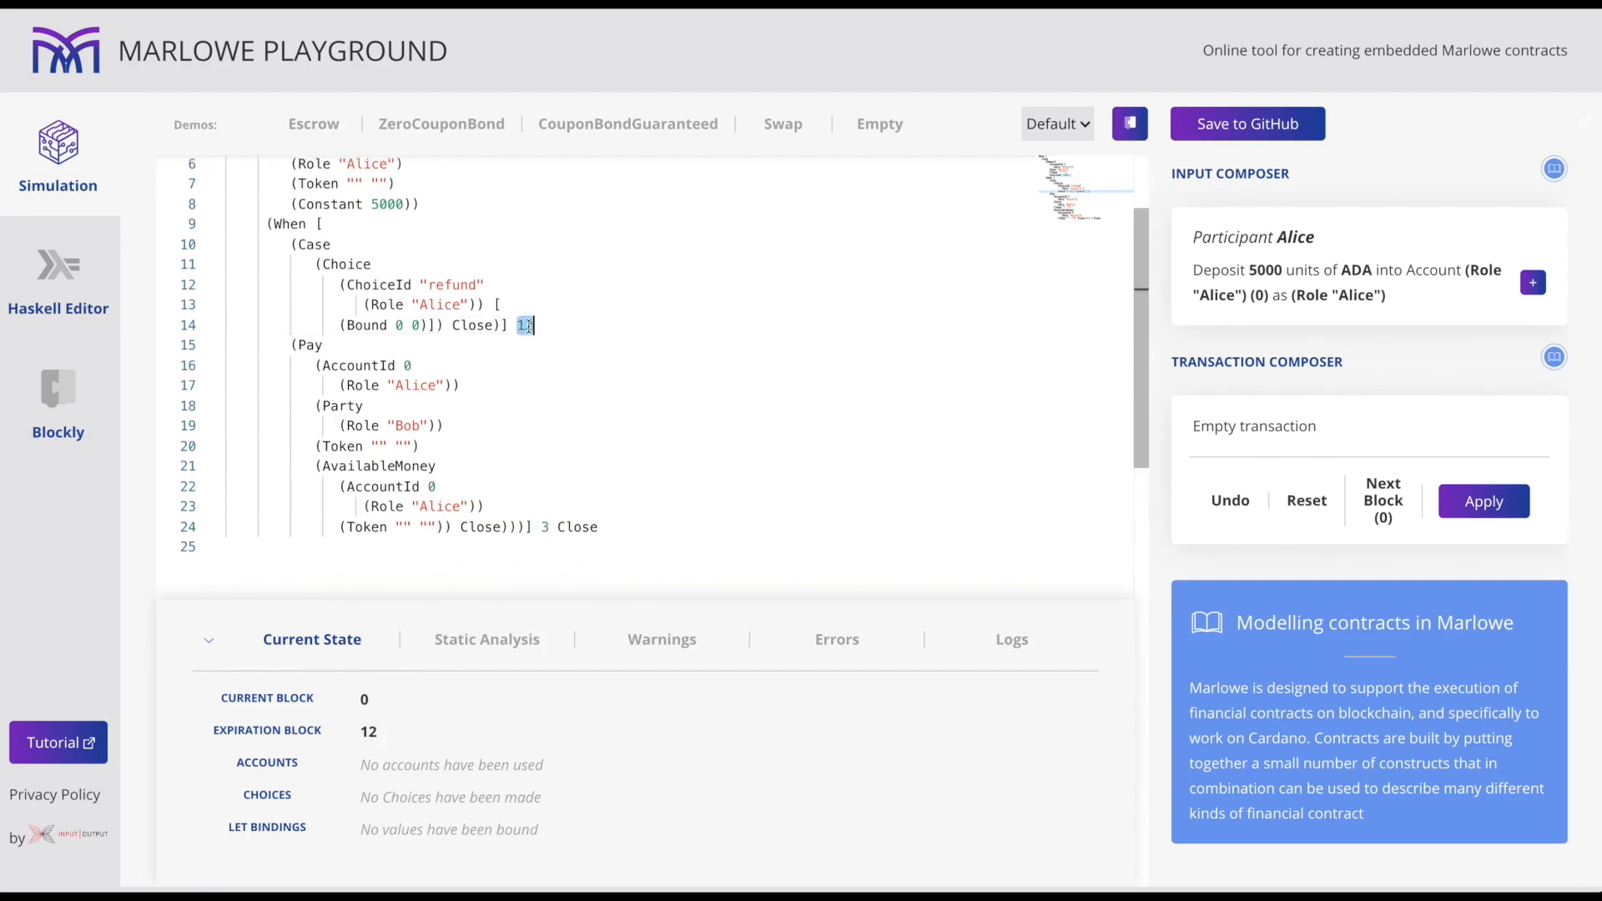